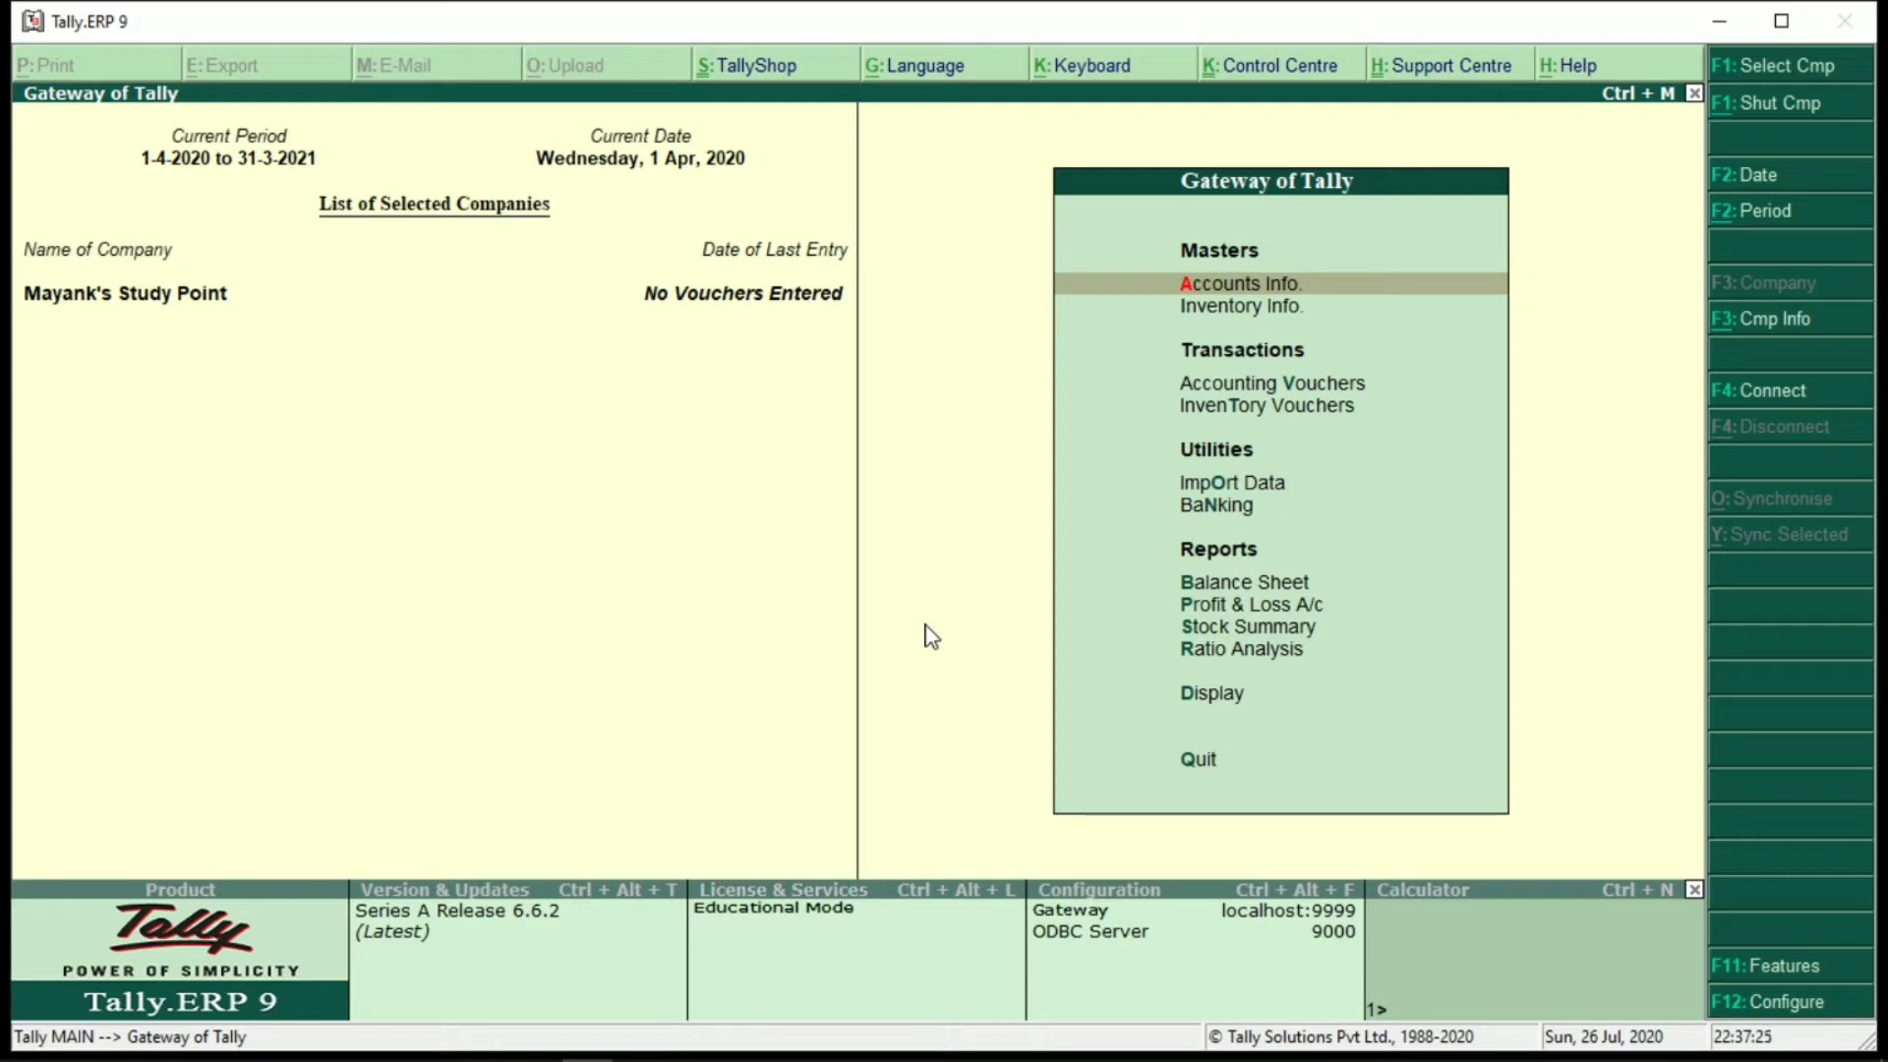
Enable GST for the company with West Bengal as the state and enter the GSTIN
{"action": "key", "text": "XF86MonBrightnessUp"}
{"action": "key", "text": "F11"}
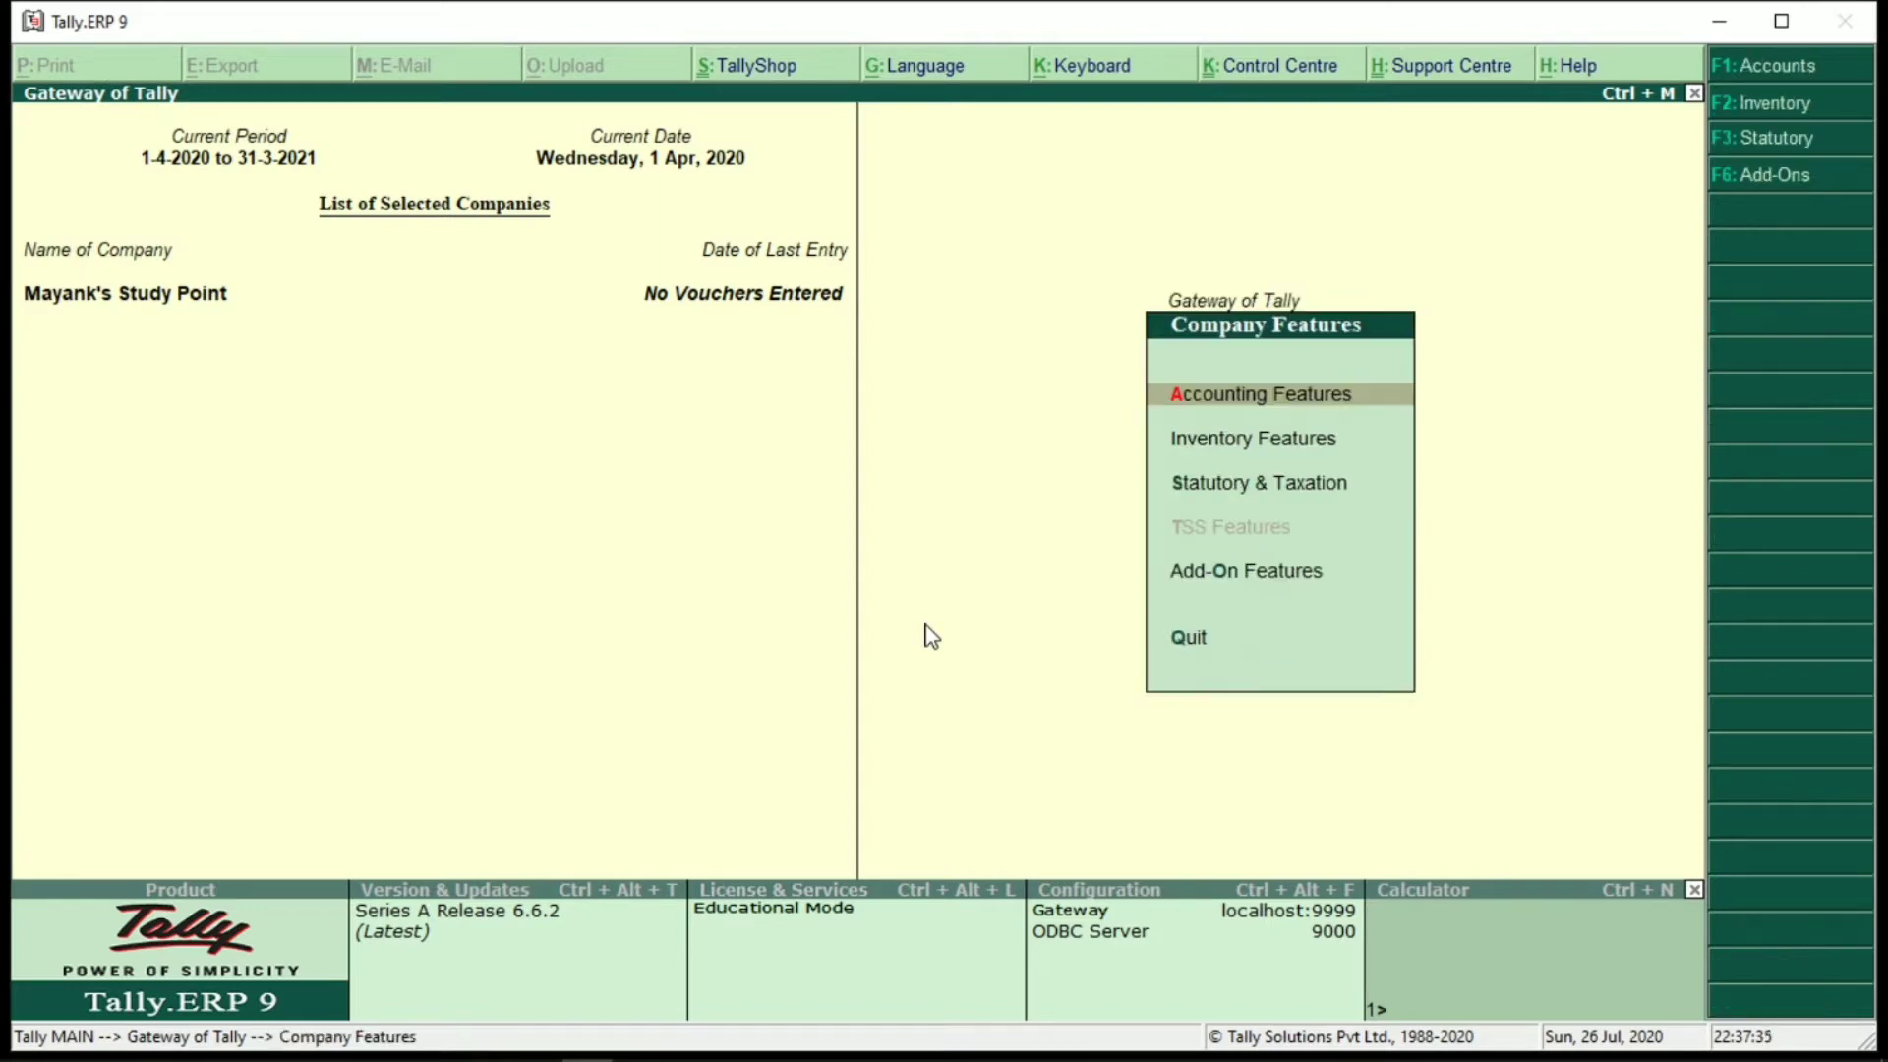
{"action": "key", "text": "s"}
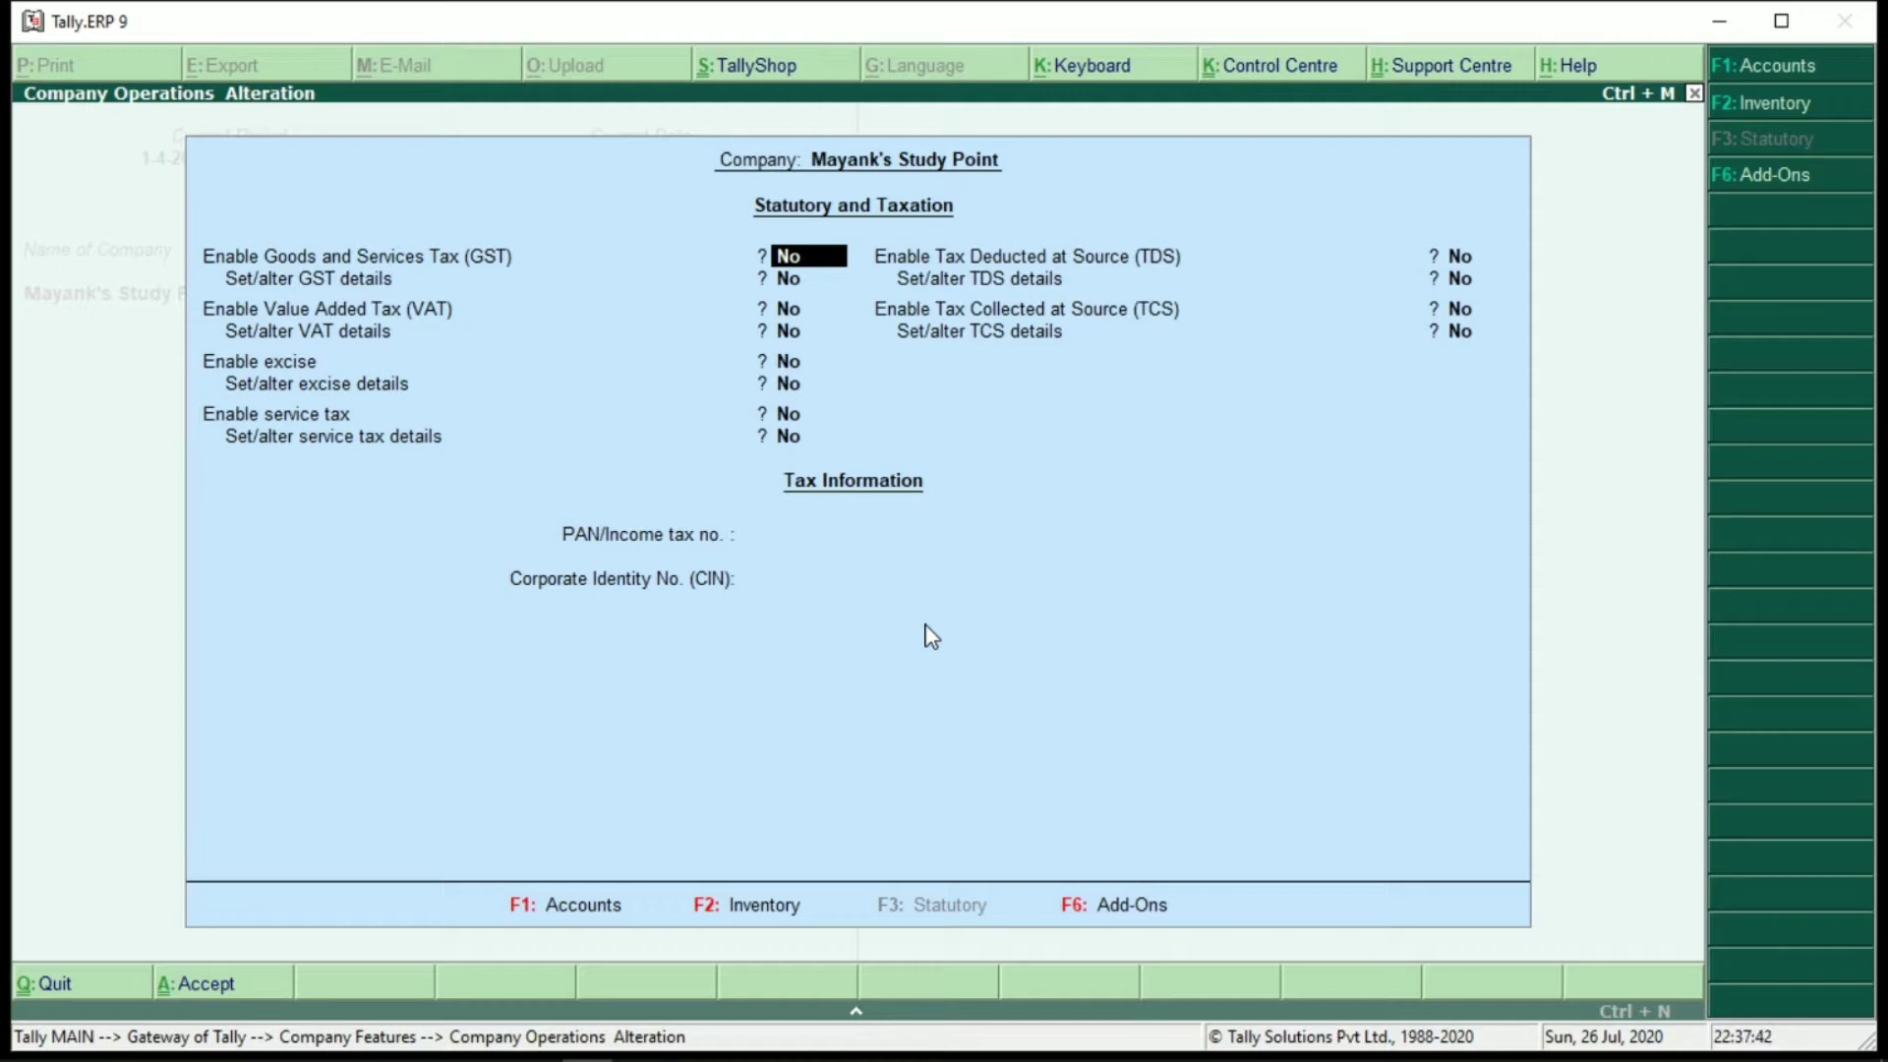
{"action": "type", "text": "y"}
{"action": "key", "text": "Return"}
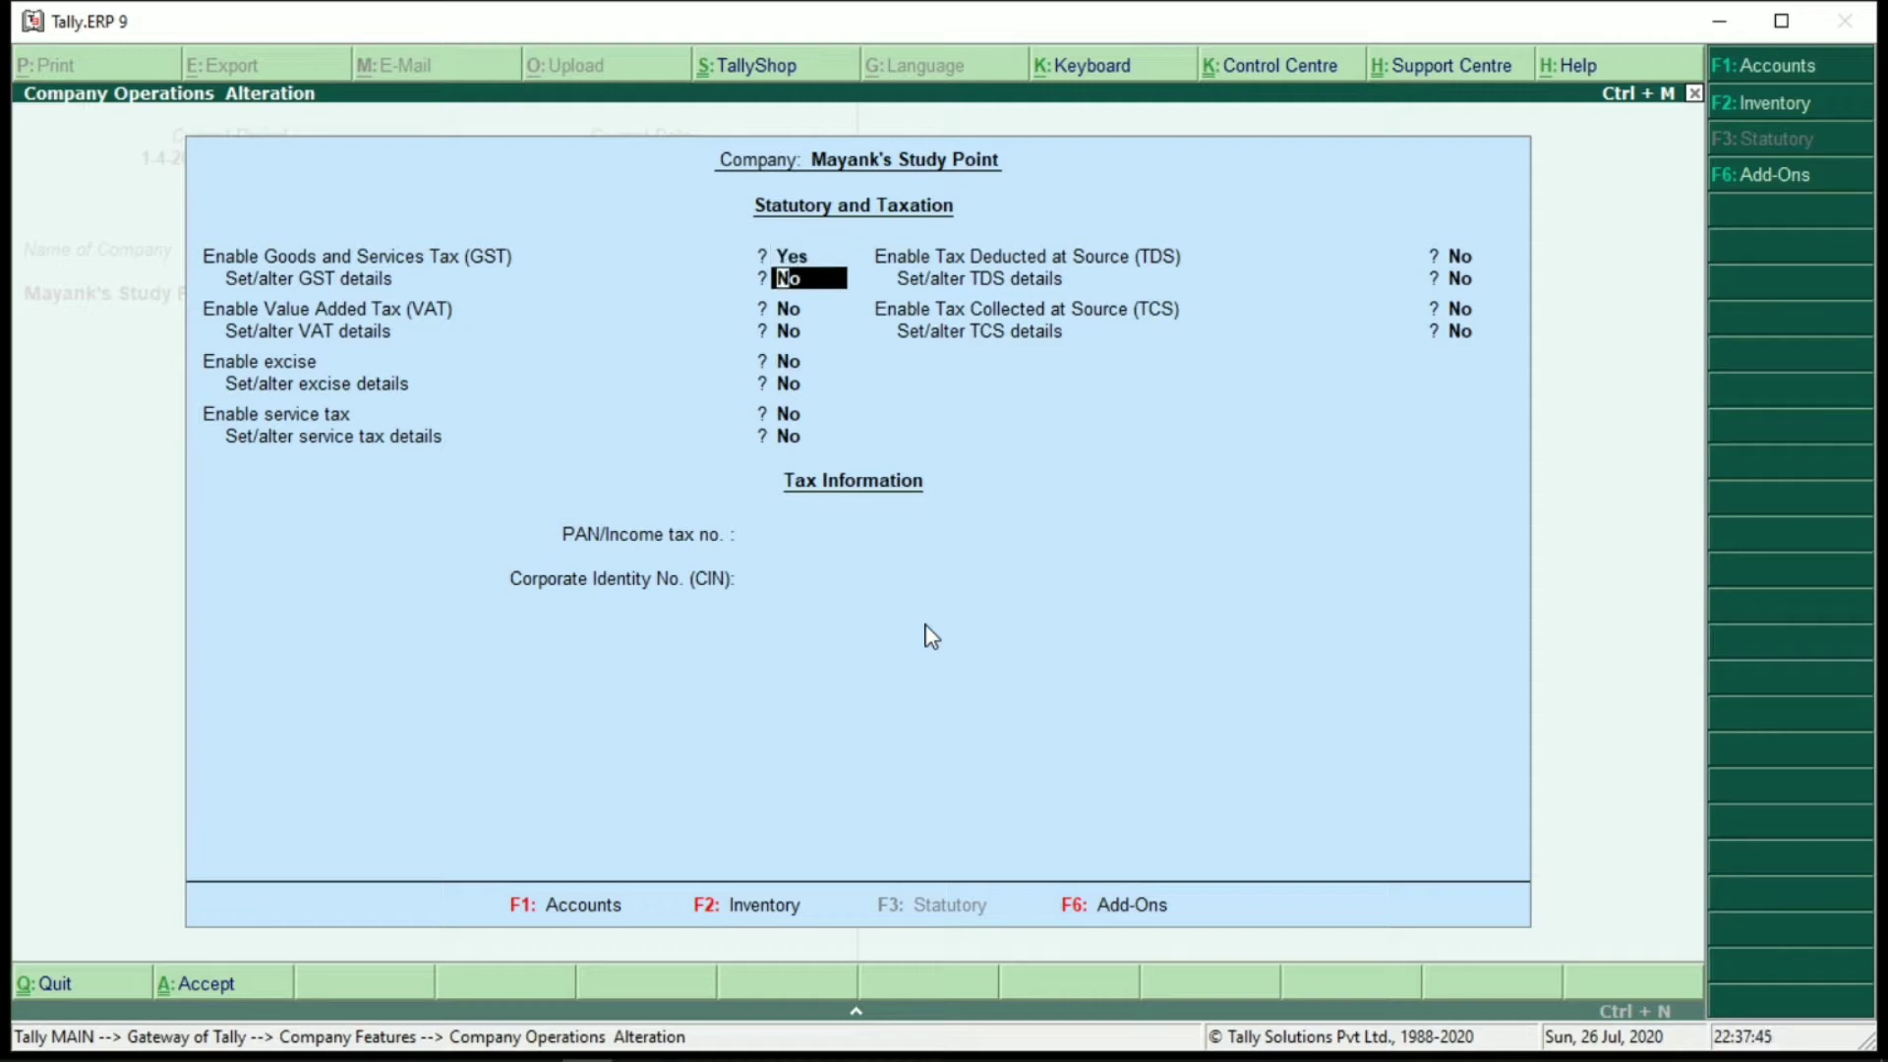
{"action": "type", "text": "y"}
{"action": "key", "text": "Return"}
{"action": "key", "text": "Return"}
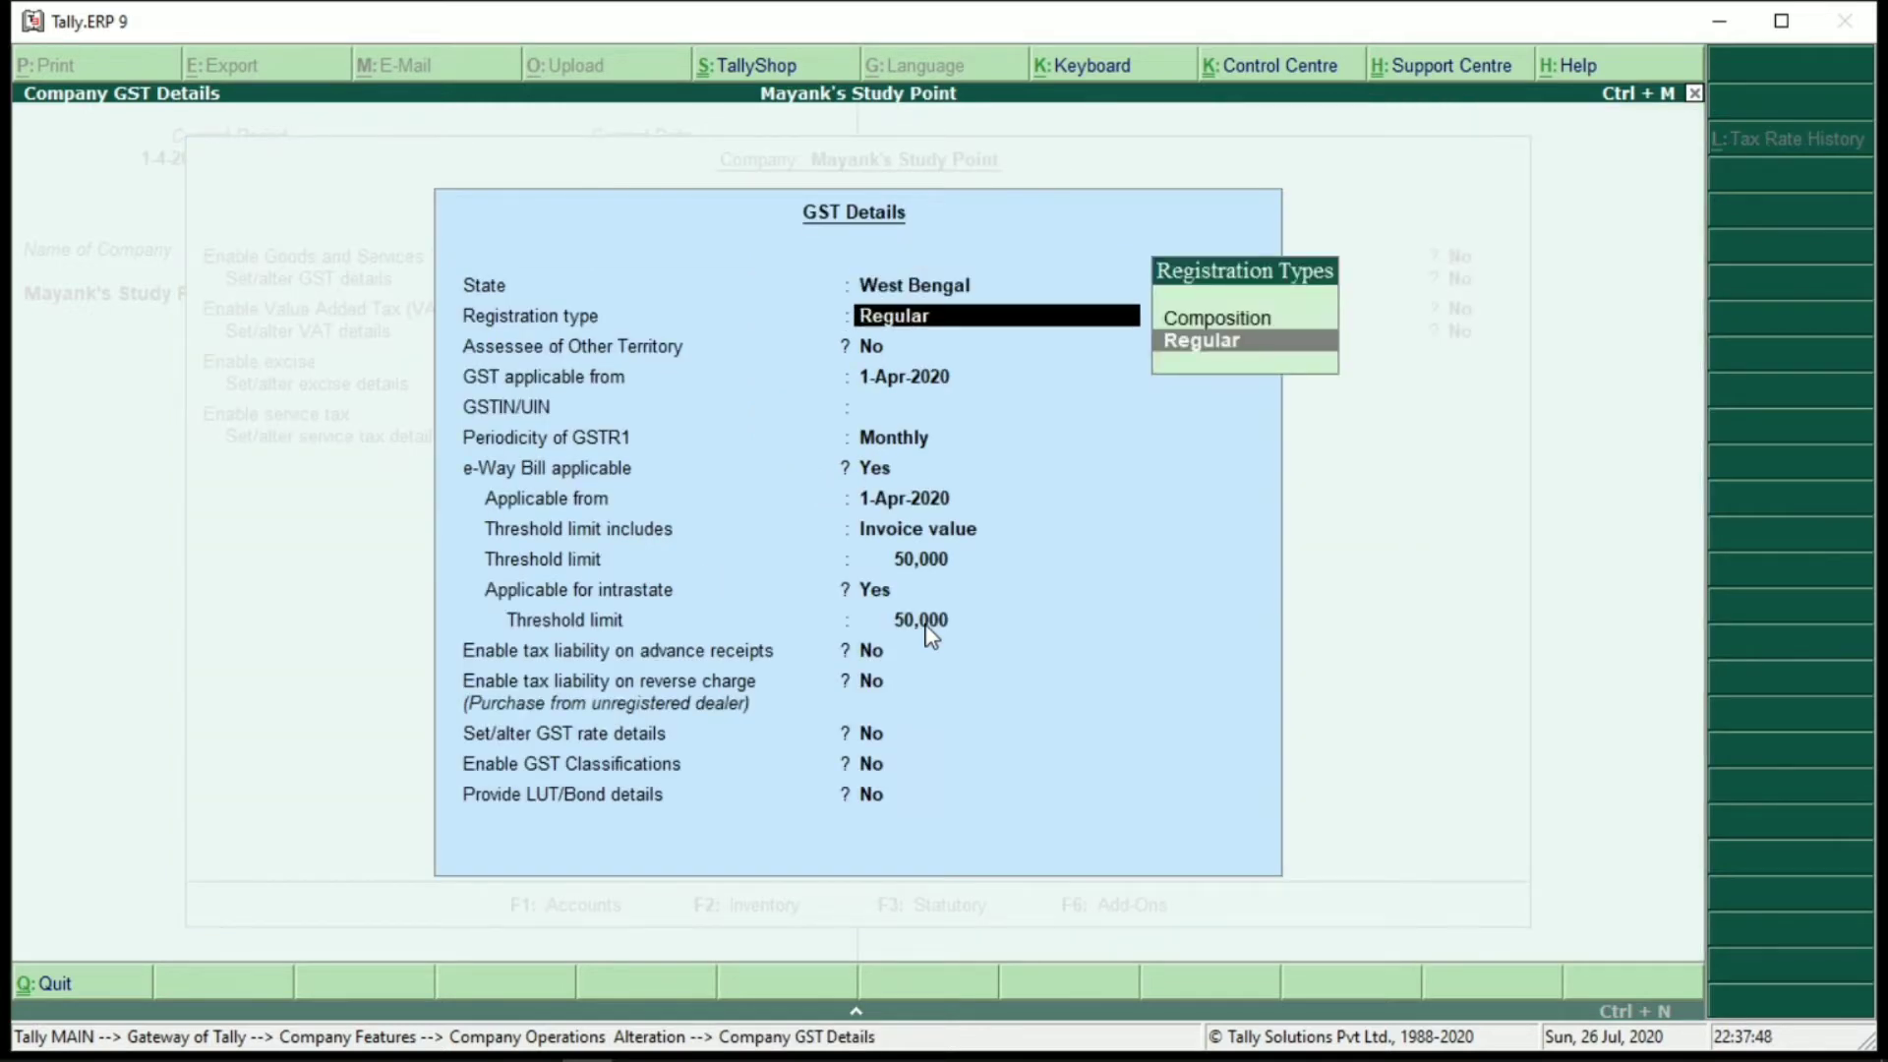
{"action": "key", "text": "Return"}
{"action": "key", "text": "Return"}
{"action": "key", "text": "Return"}
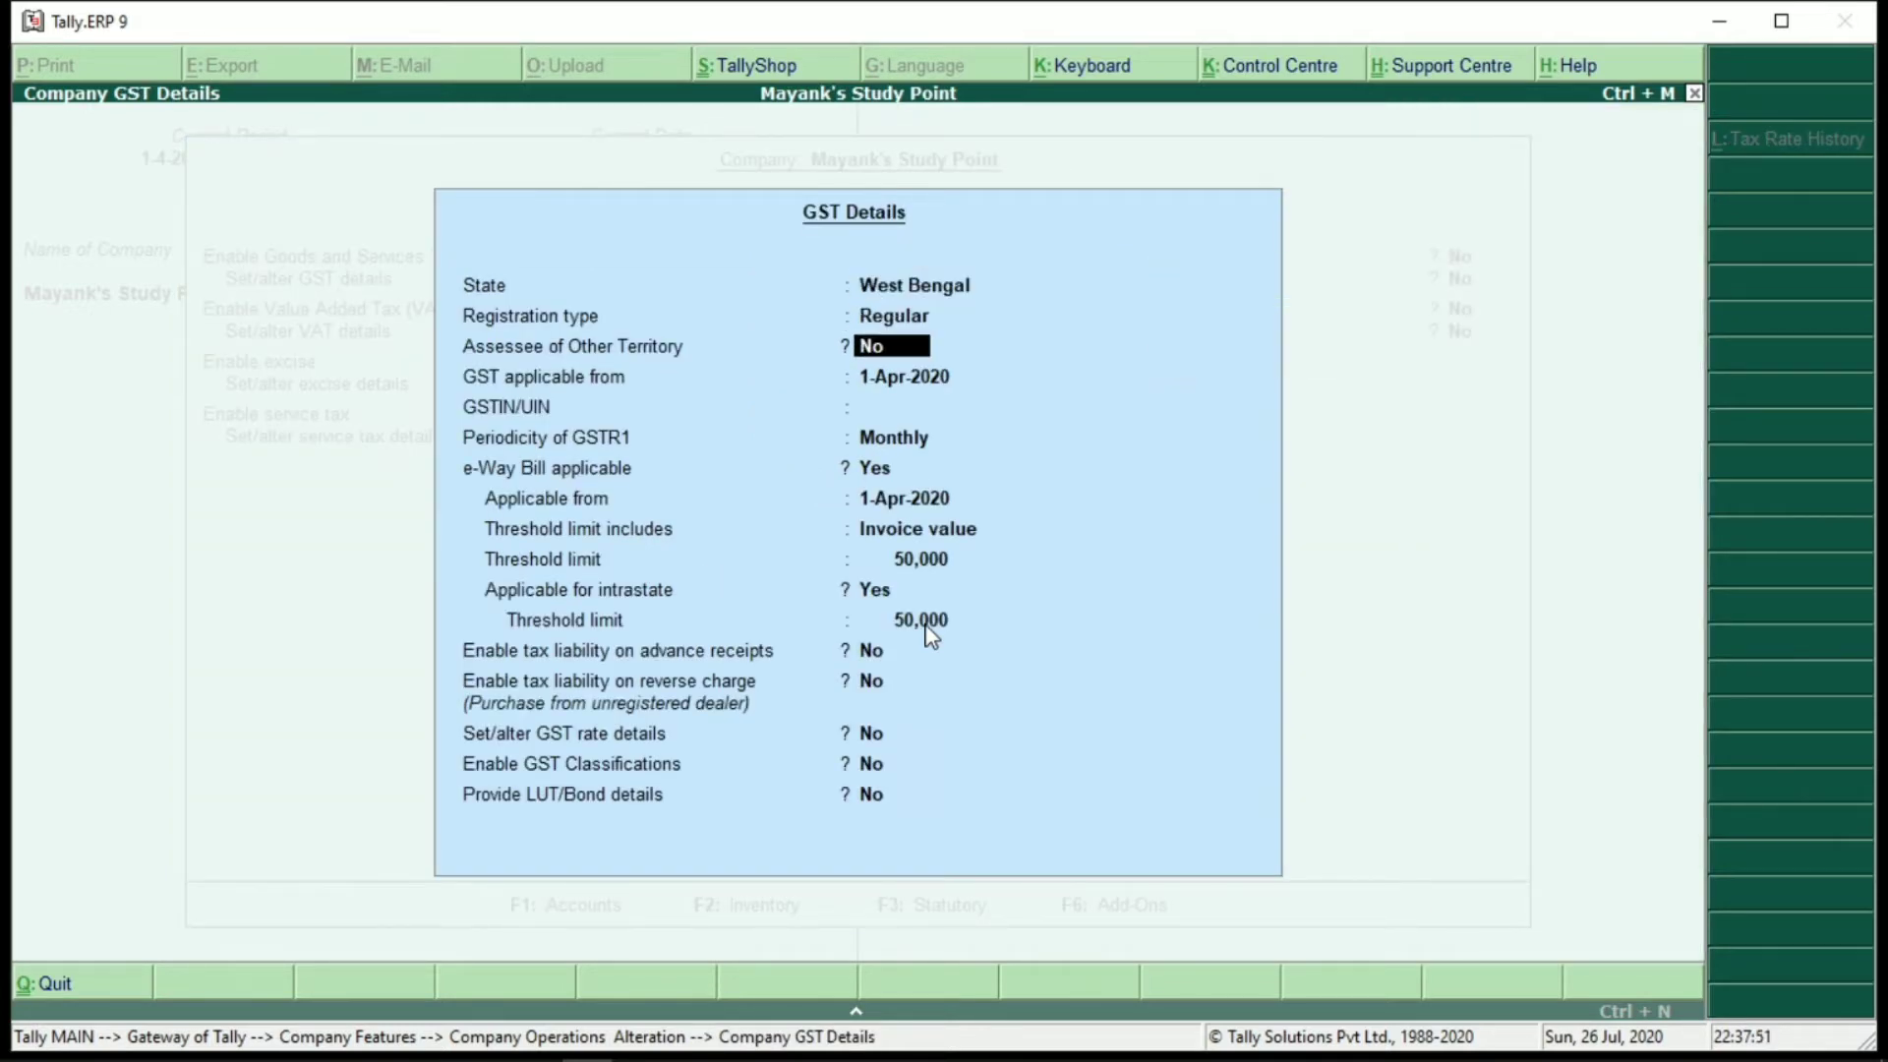
{"action": "type", "text": "MVJGAKJAK"}
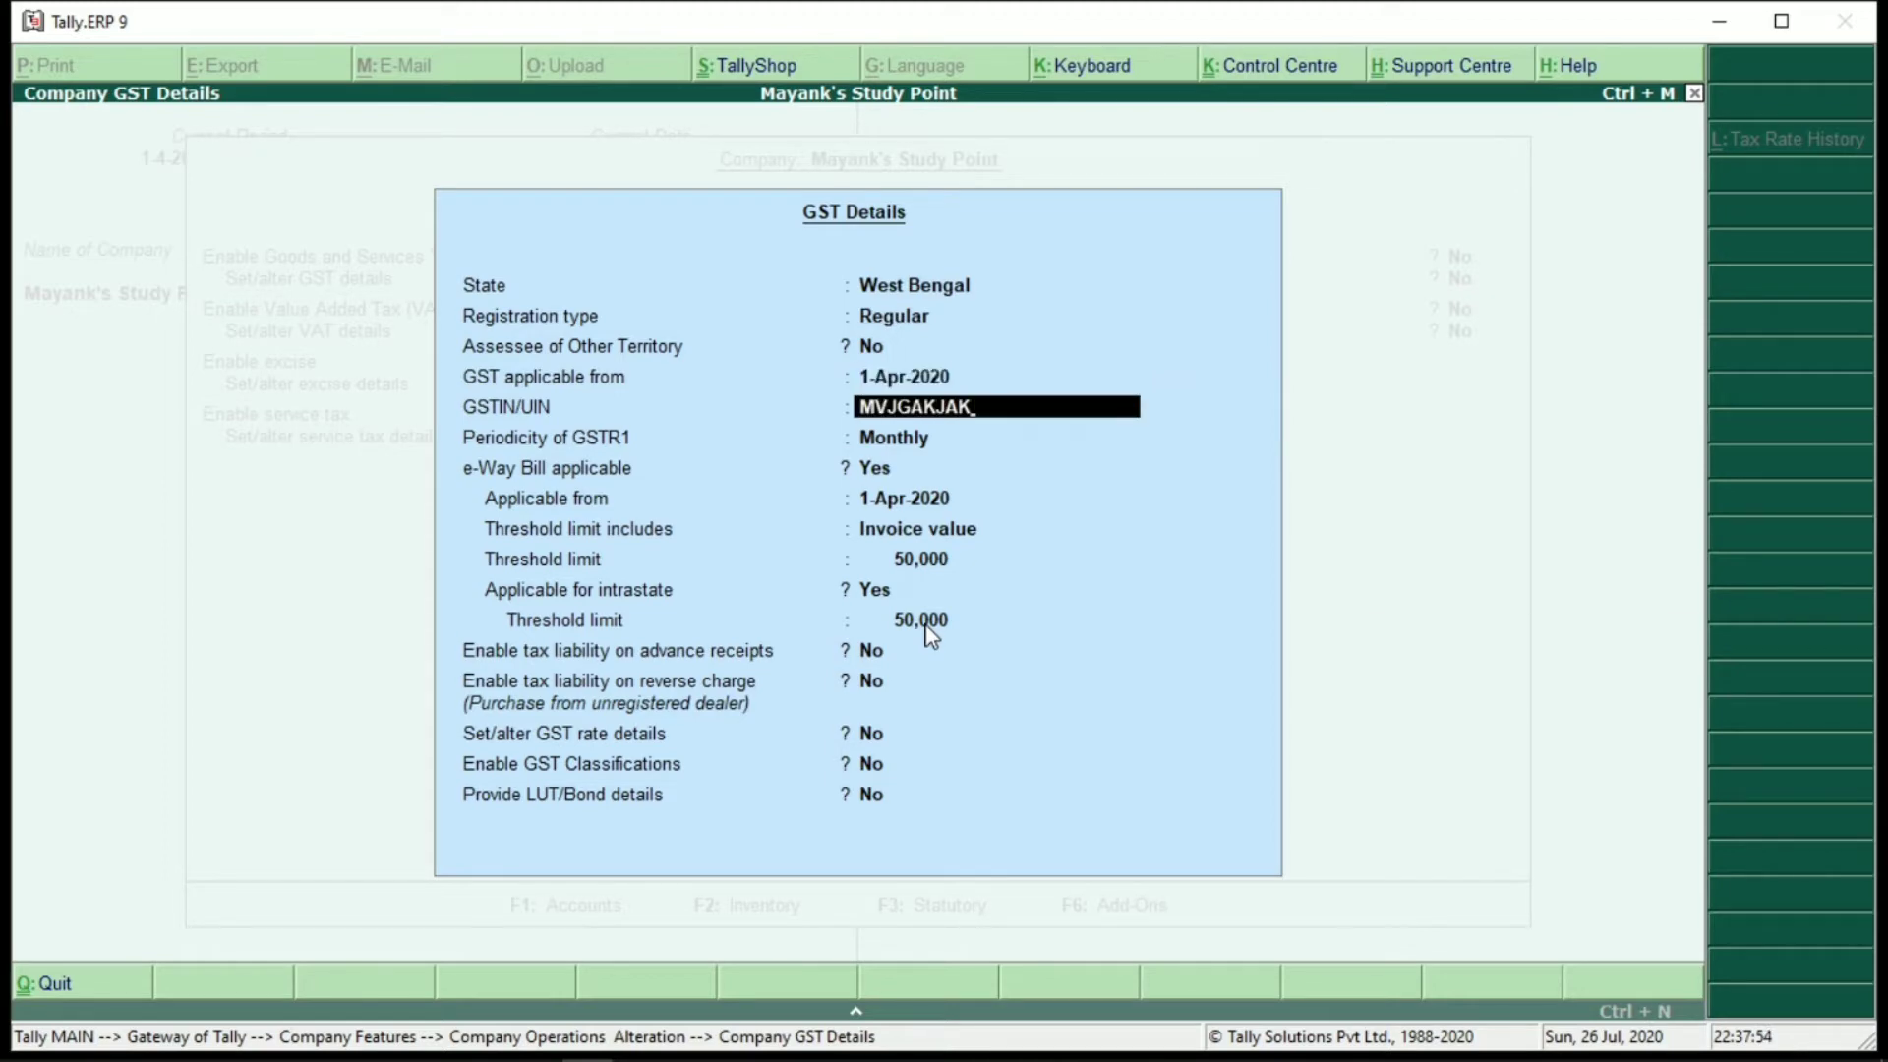
{"action": "key", "text": "Return"}
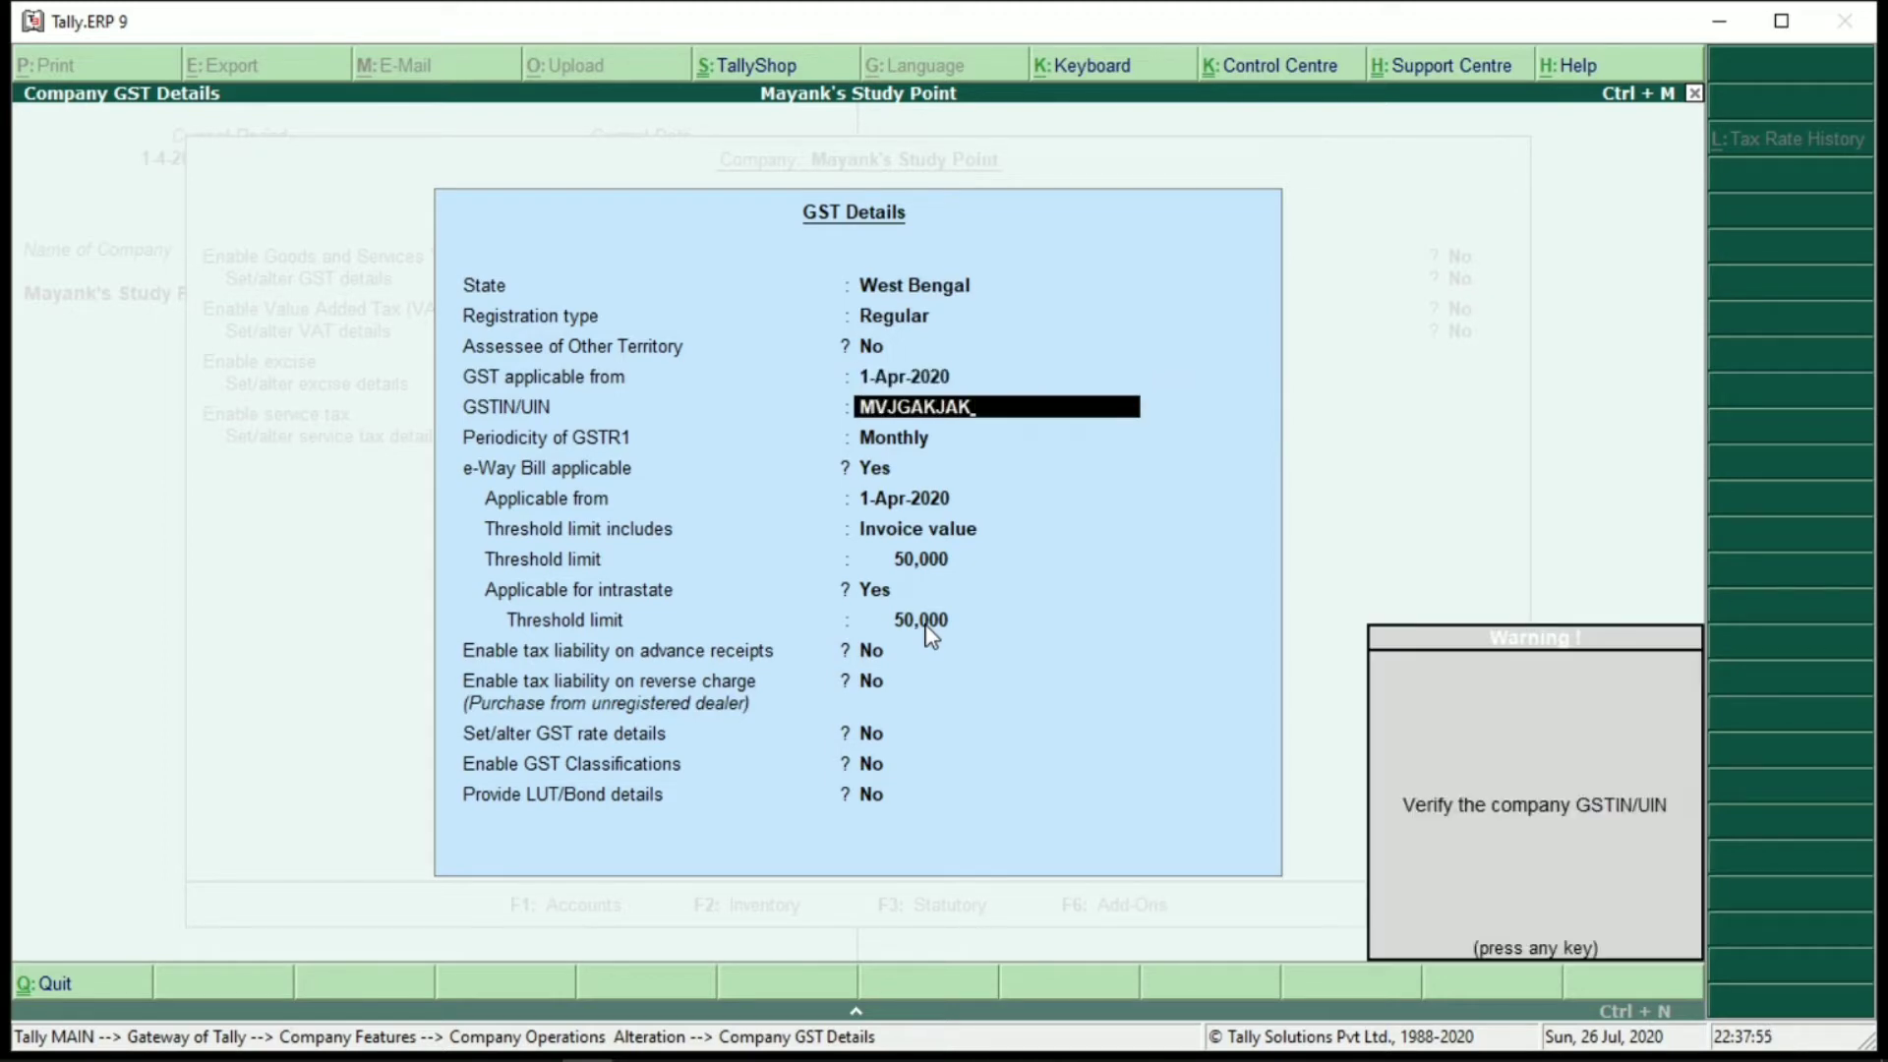
{"action": "key", "text": "Return"}
{"action": "key", "text": "Return"}
Keep the Invoice value threshold settings and set reverse-charge tax liability to Yes
{"action": "key", "text": "Return"}
{"action": "key", "text": "Return"}
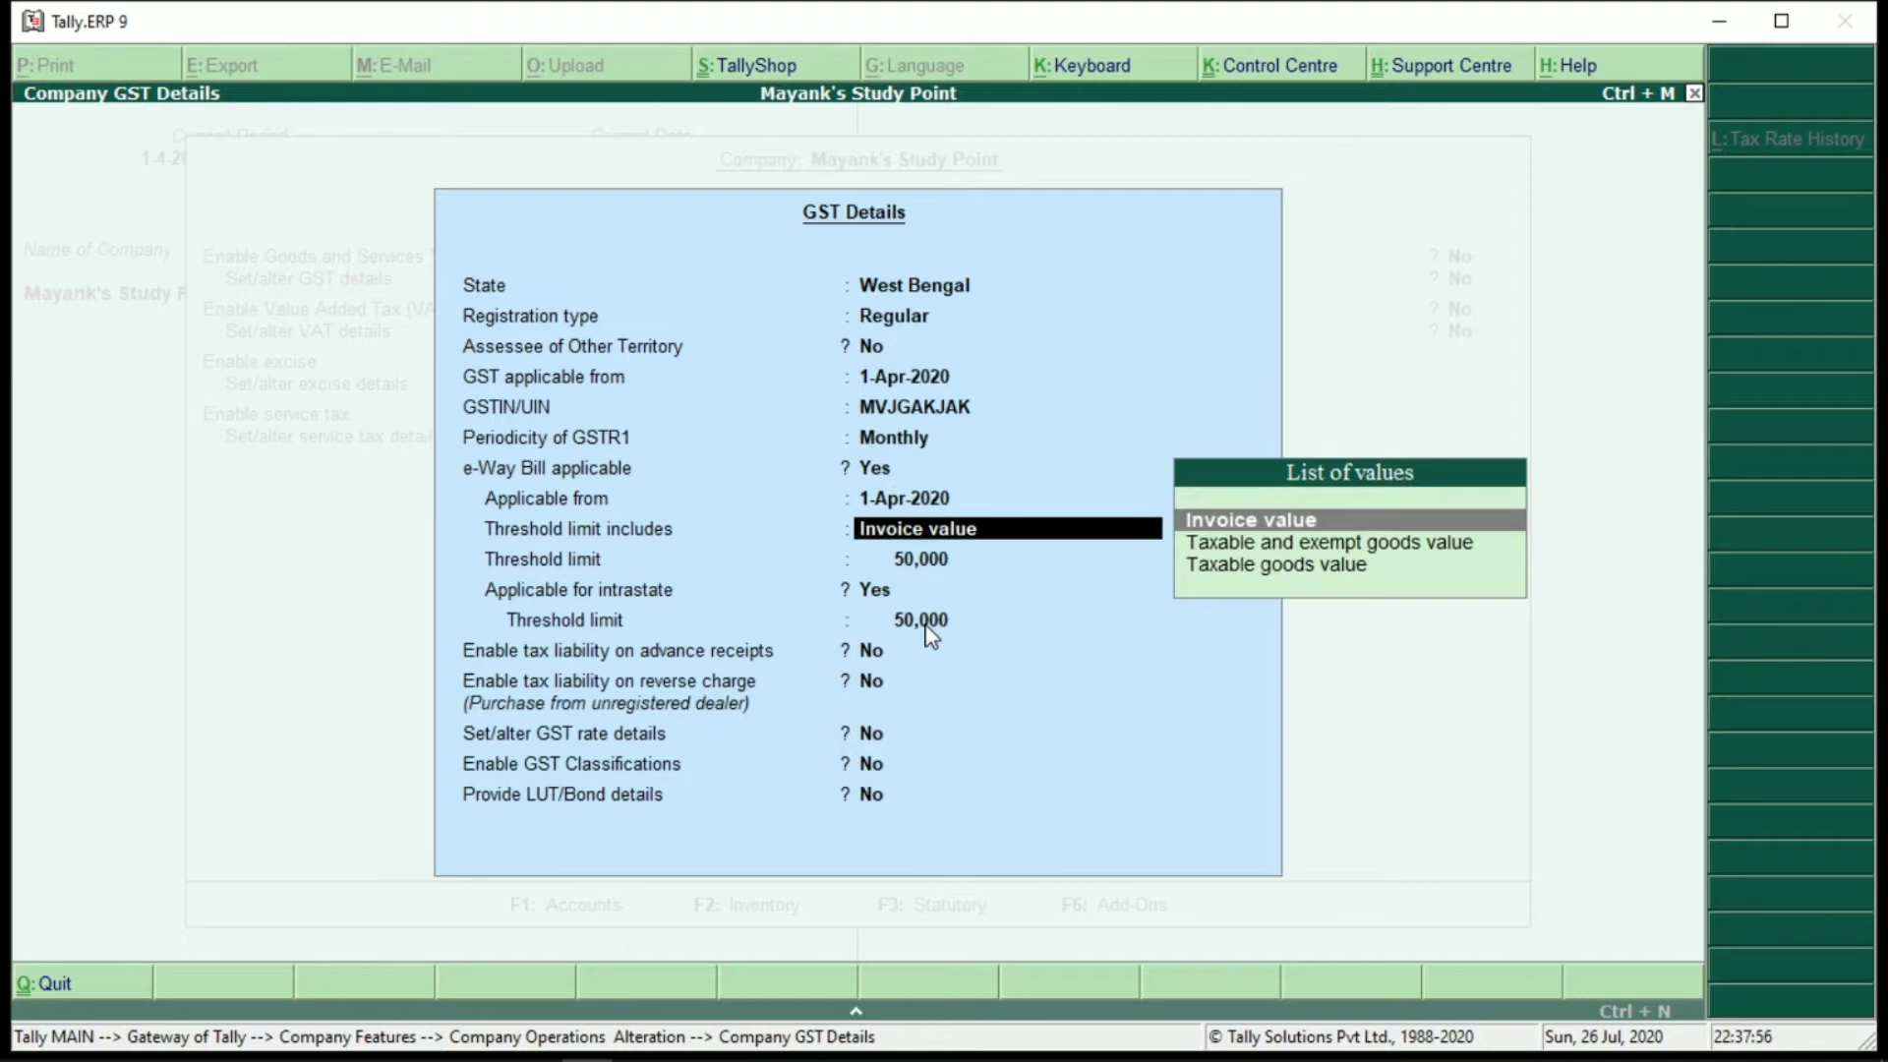
{"action": "key", "text": "Return"}
{"action": "key", "text": "Return"}
{"action": "key", "text": "Return"}
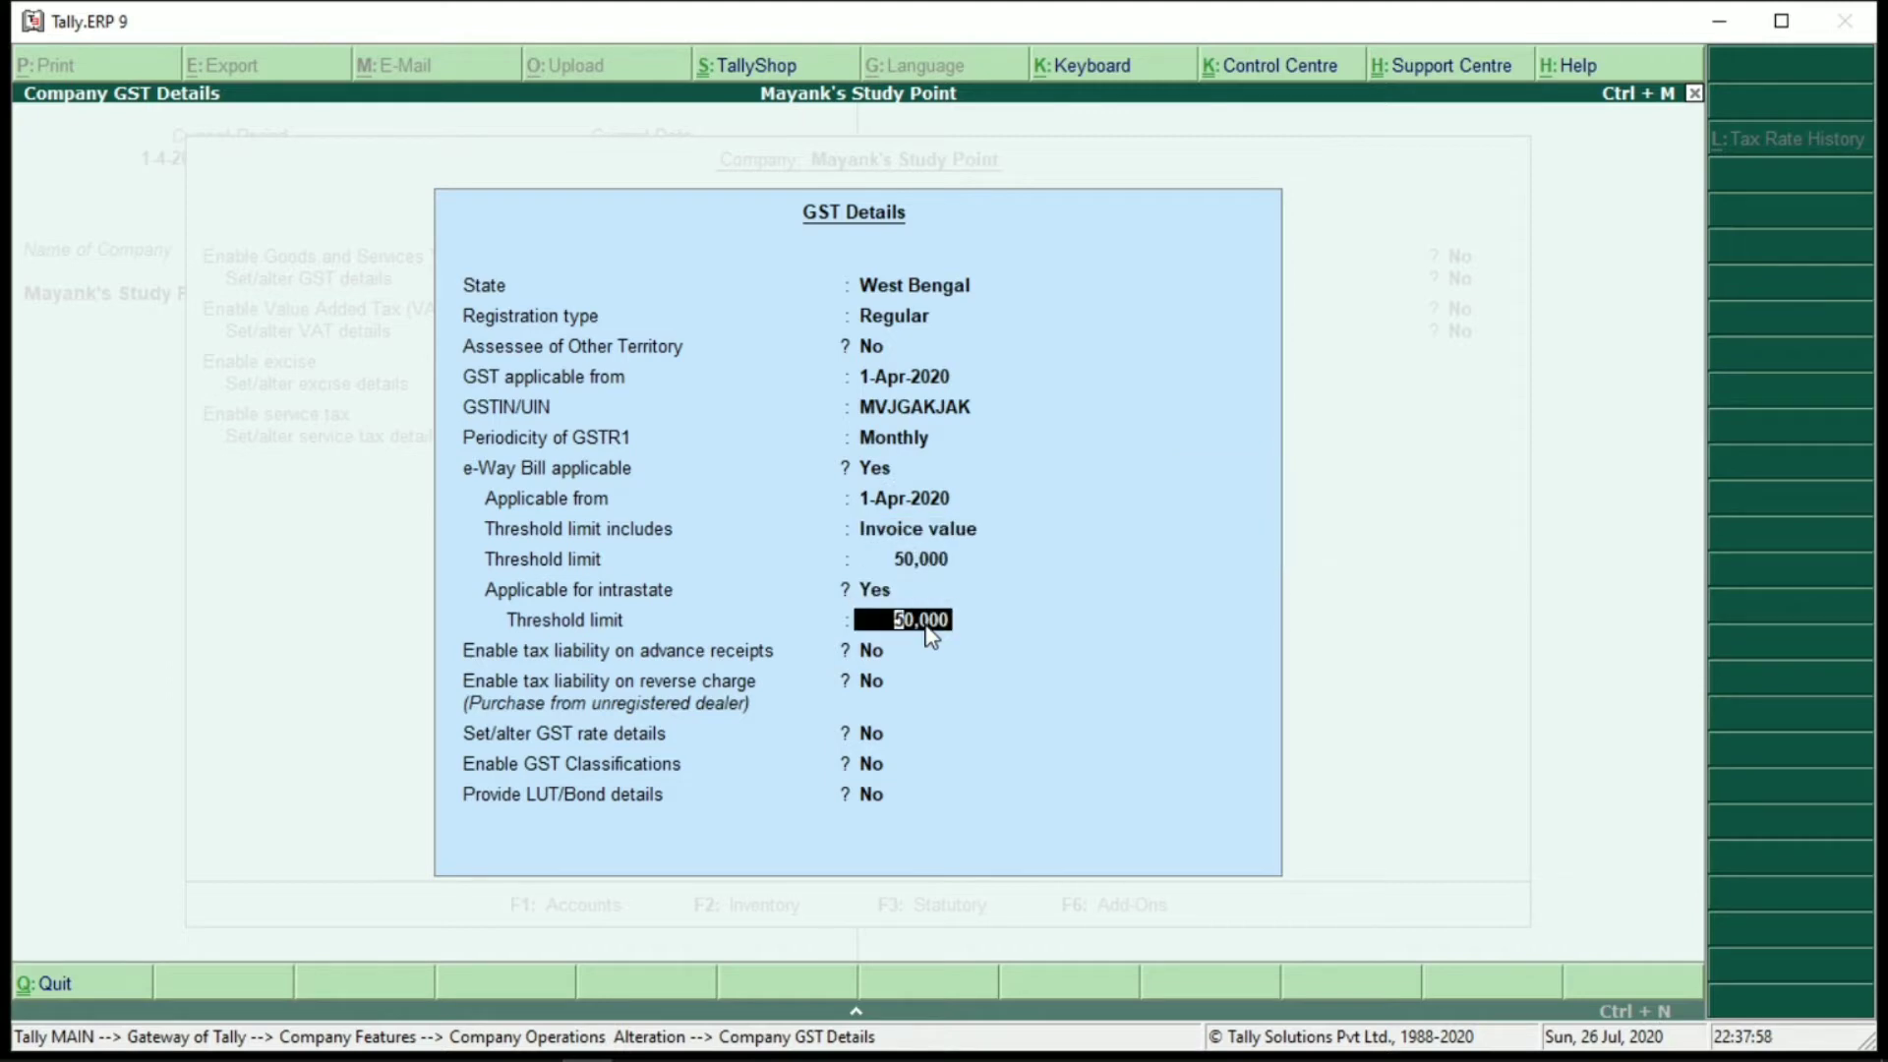
{"action": "key", "text": "Return"}
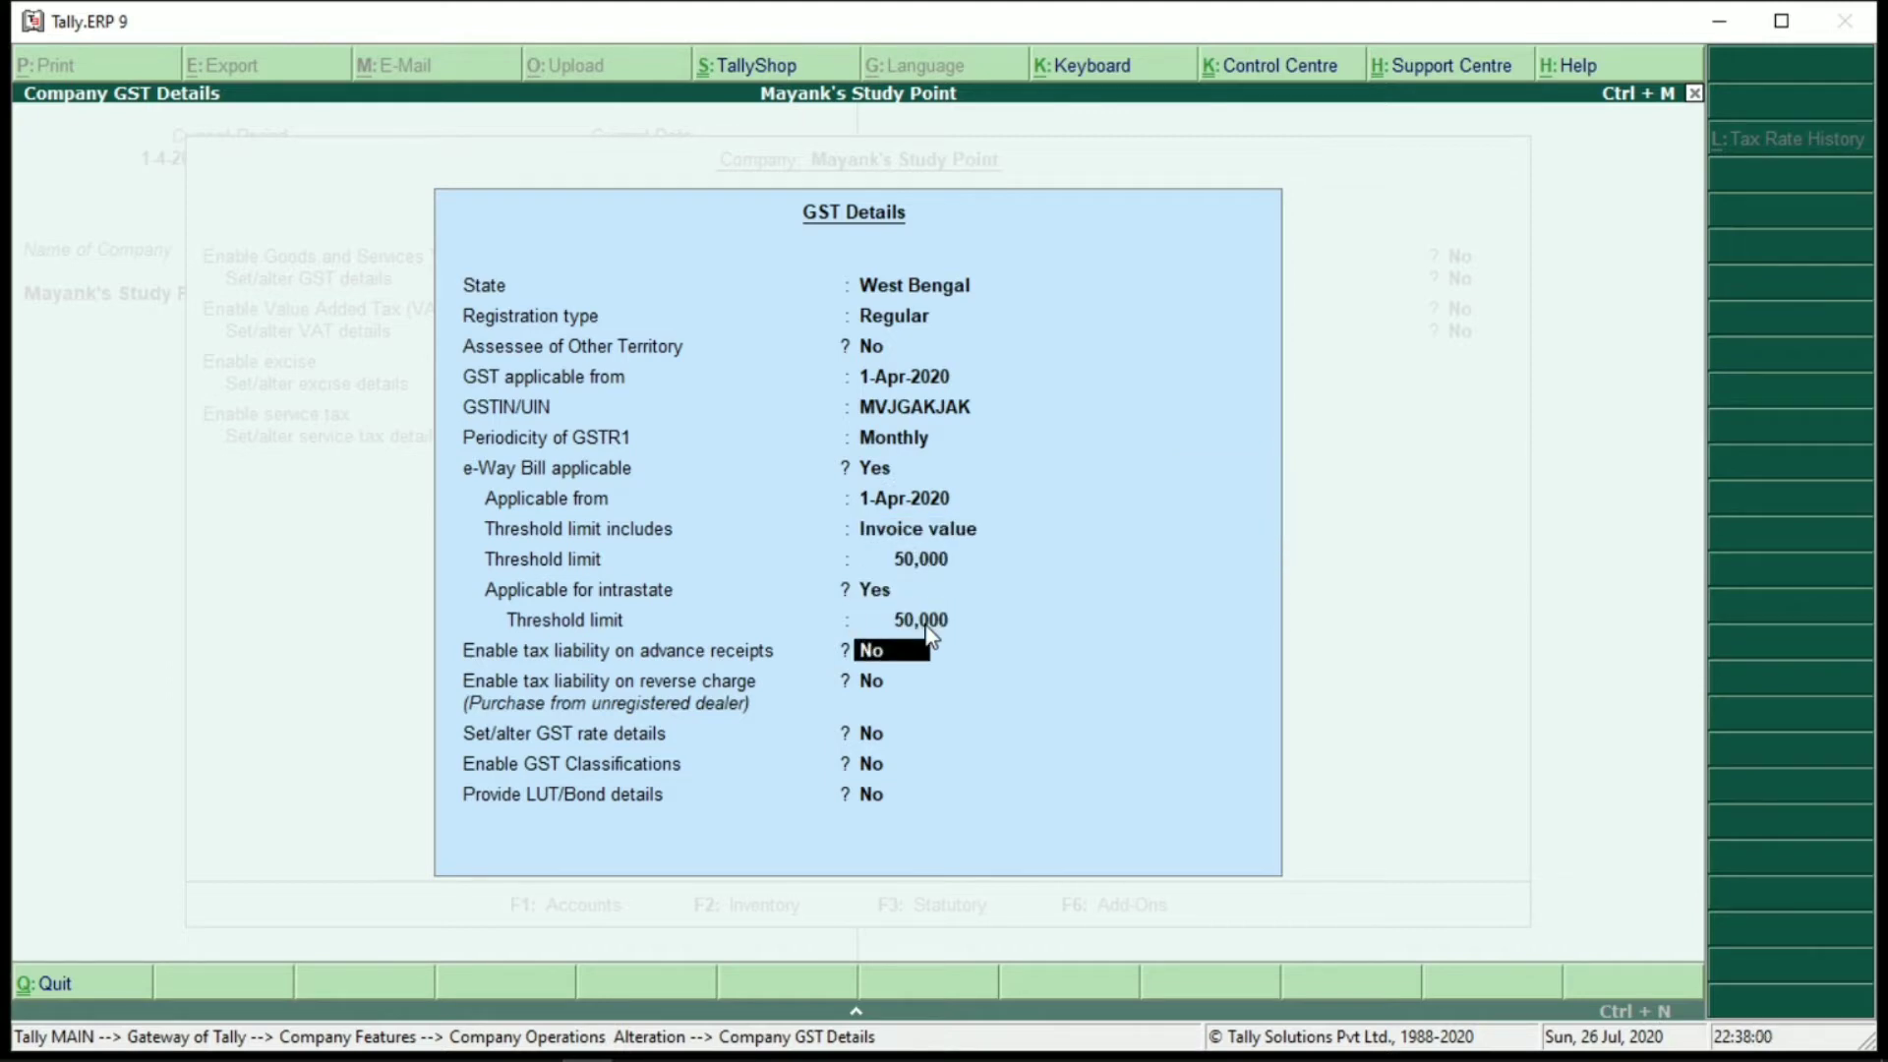
{"action": "key", "text": "Return"}
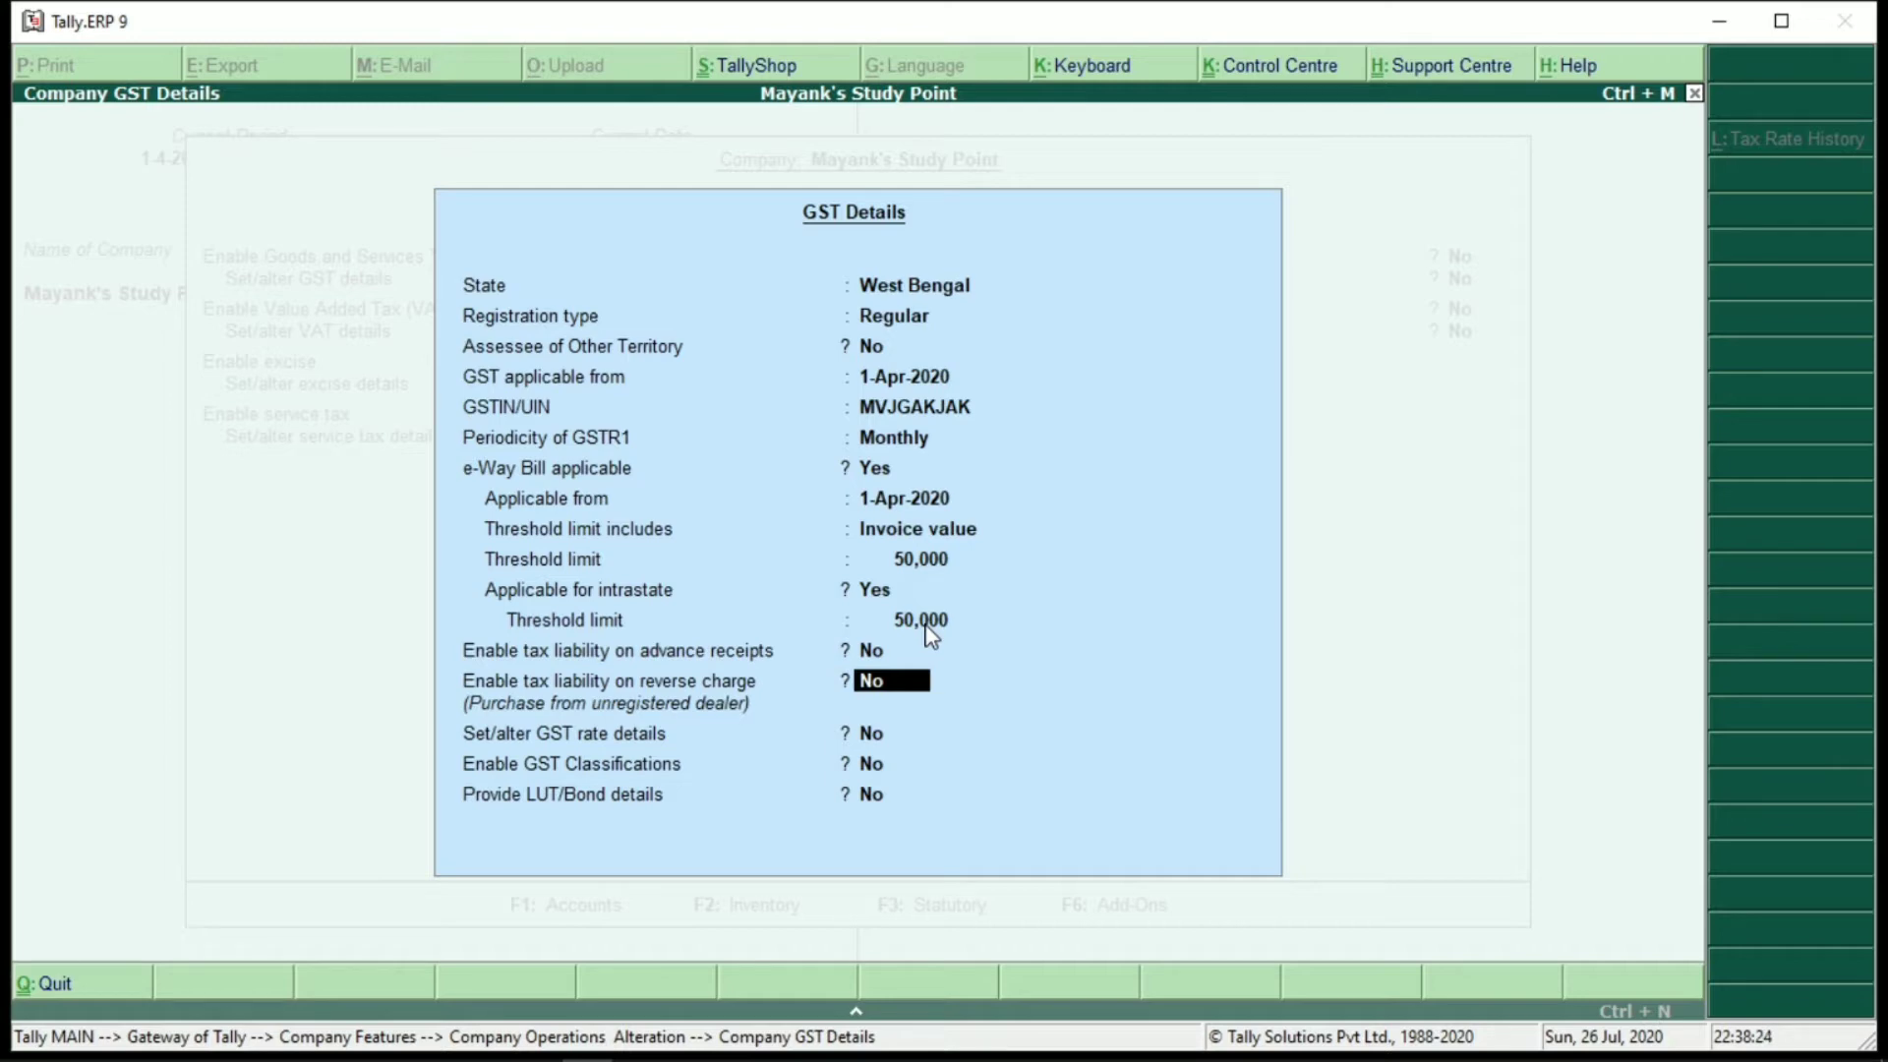
{"action": "type", "text": "y"}
{"action": "key", "text": "Return"}
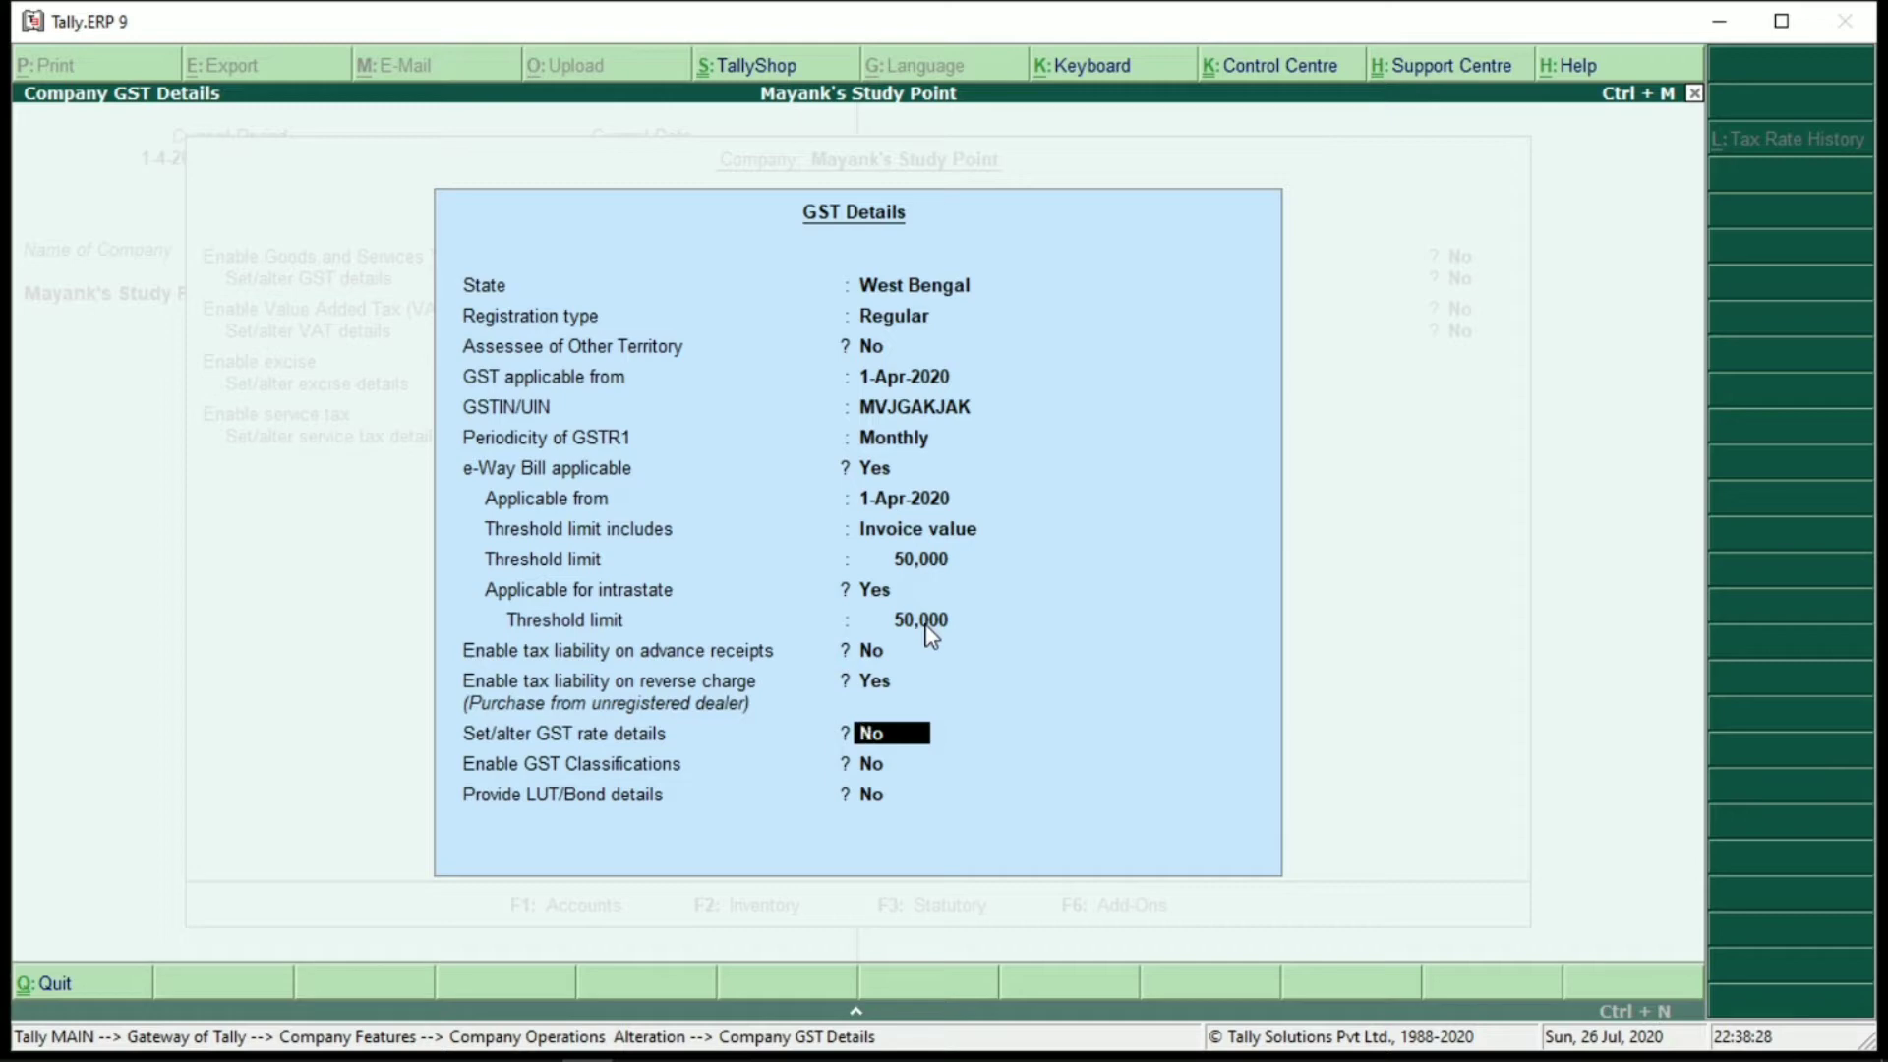
Quit the GST rate details unchanged, set Set/alter GST rate details to No, and accept
{"action": "type", "text": "y"}
{"action": "key", "text": "Return"}
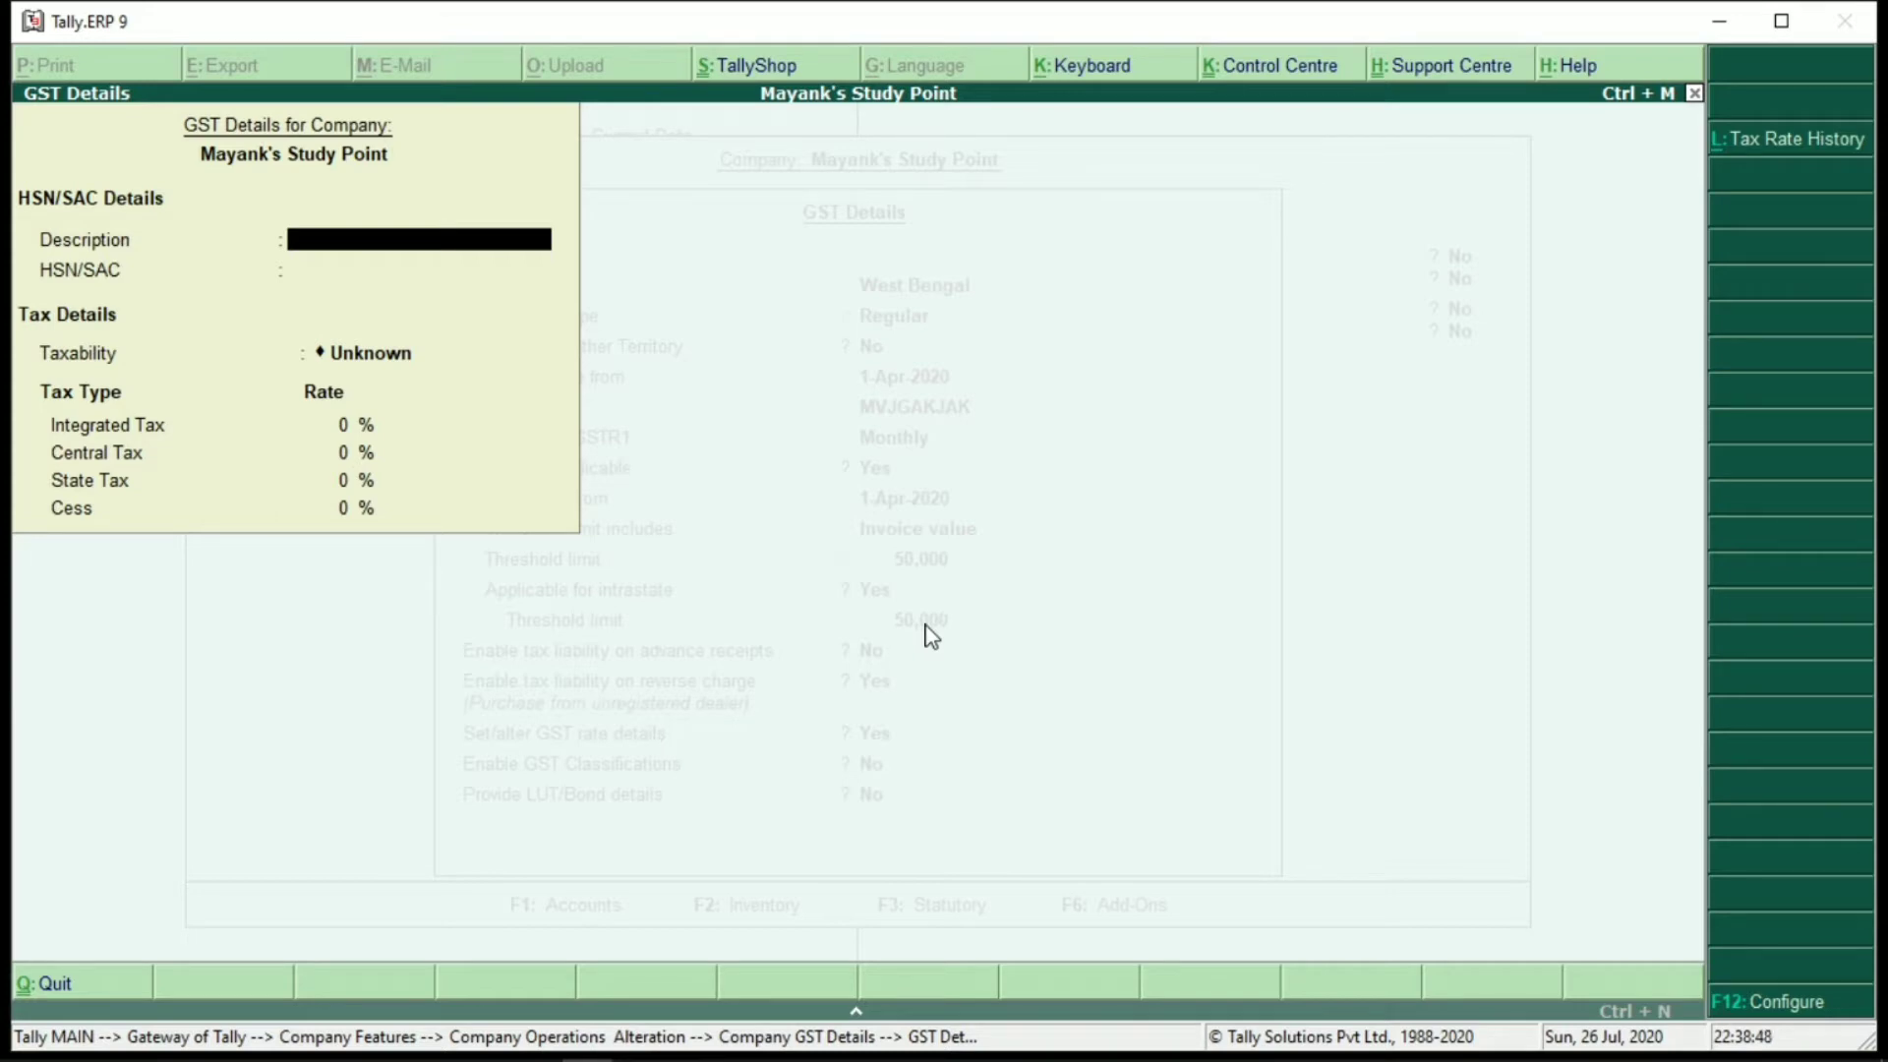
{"action": "key", "text": "Escape"}
{"action": "key", "text": "Return"}
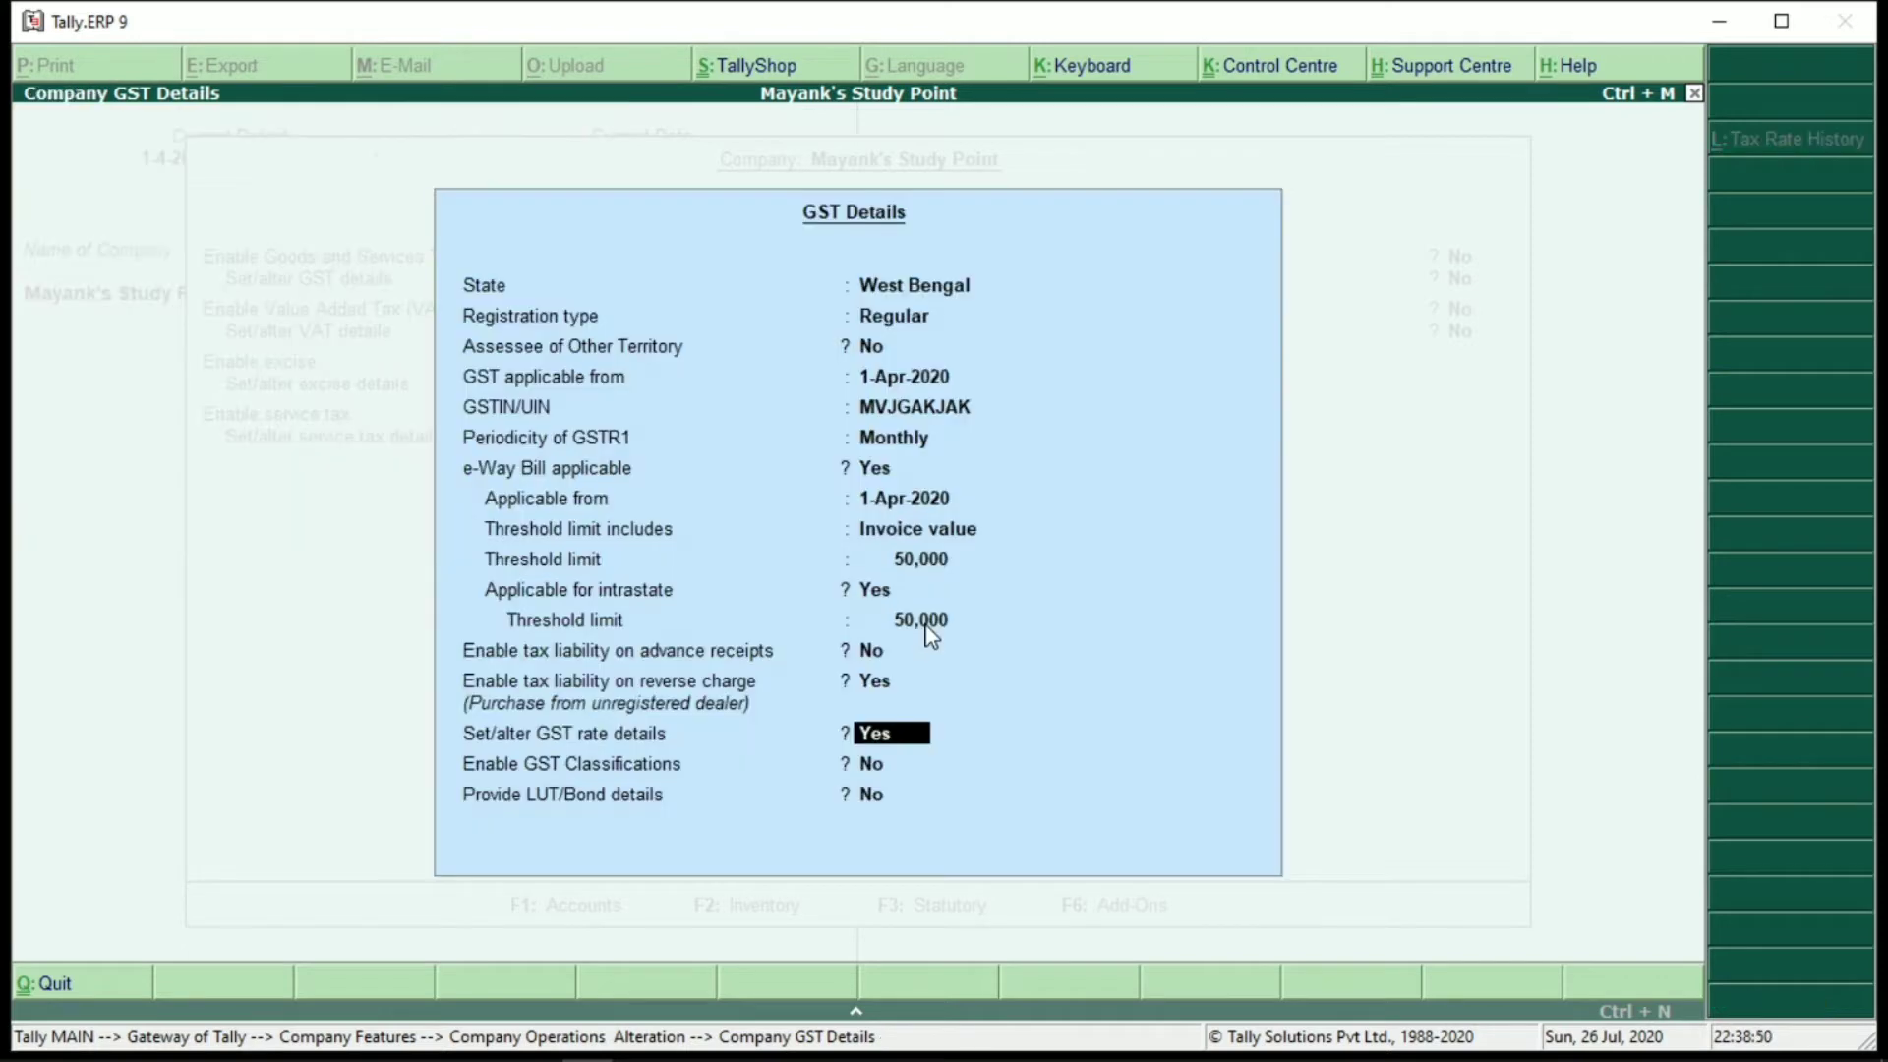
{"action": "type", "text": "n"}
{"action": "key", "text": "Return"}
{"action": "key", "text": "Return"}
{"action": "key", "text": "Return"}
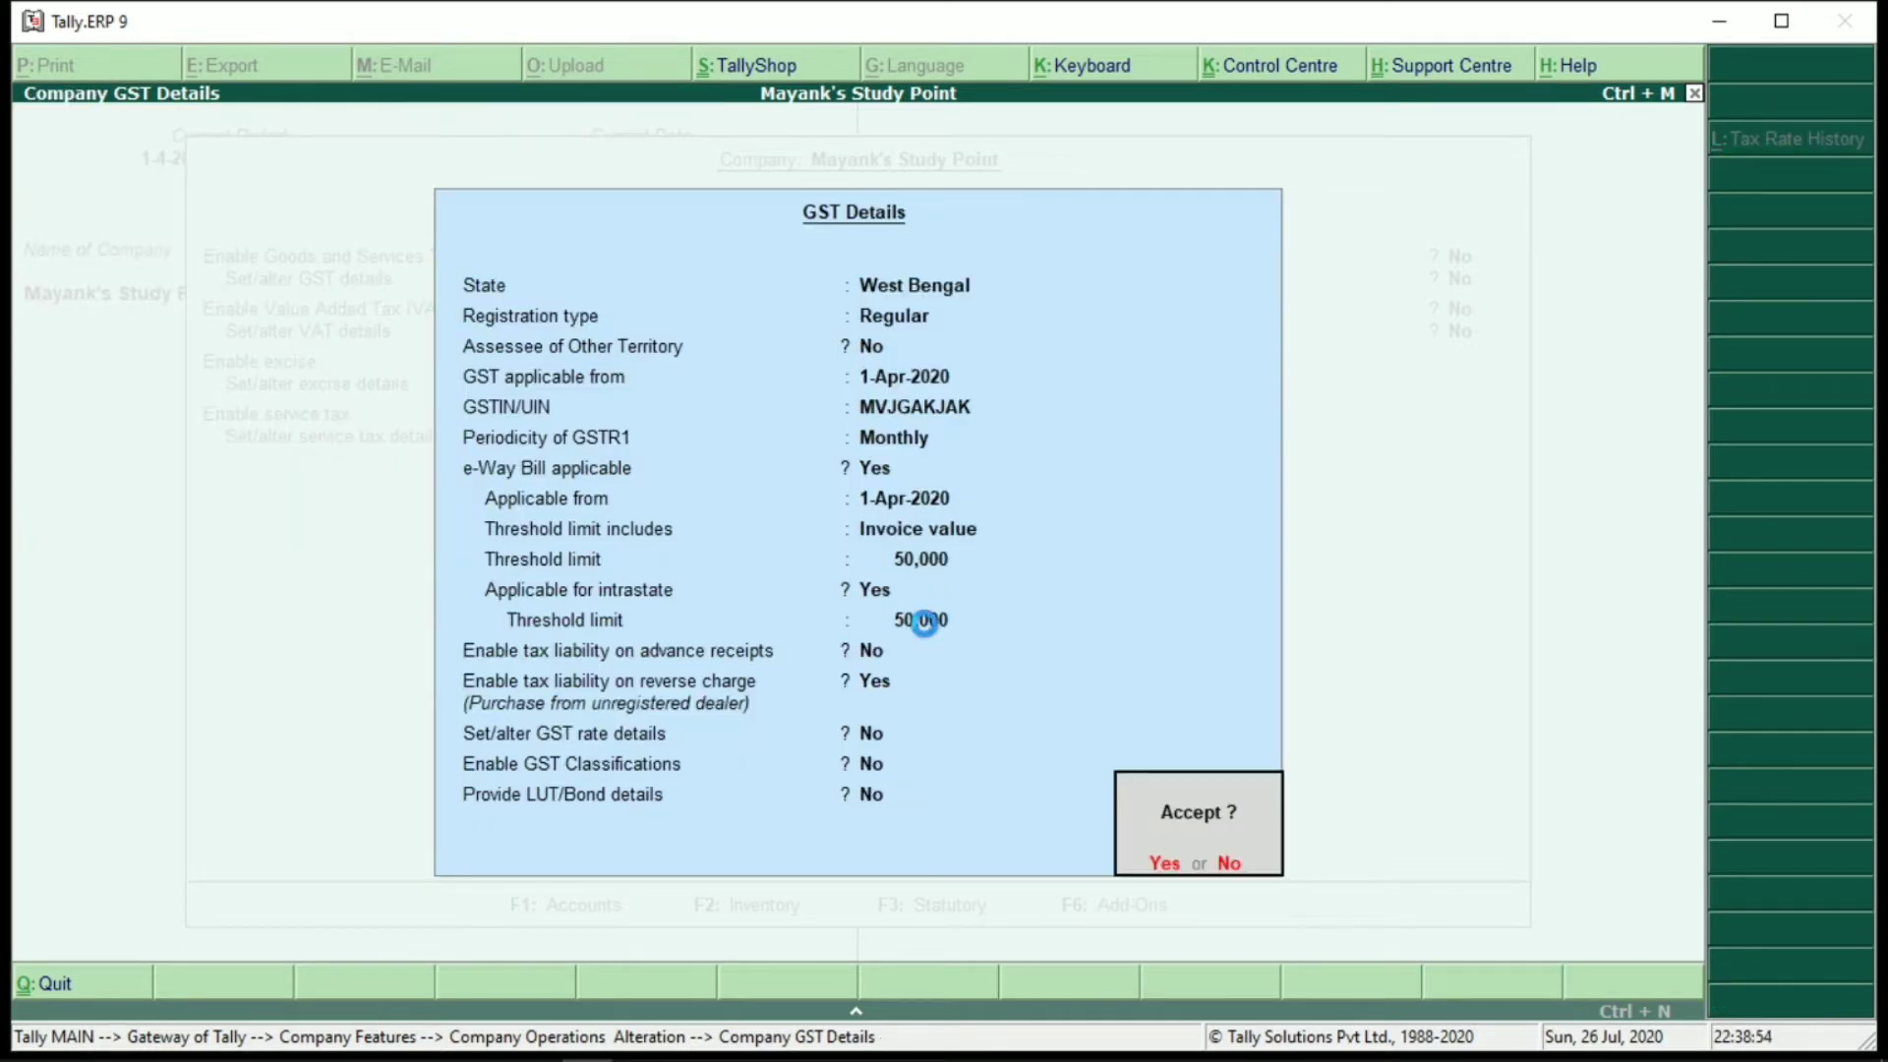
{"action": "key", "text": "Return"}
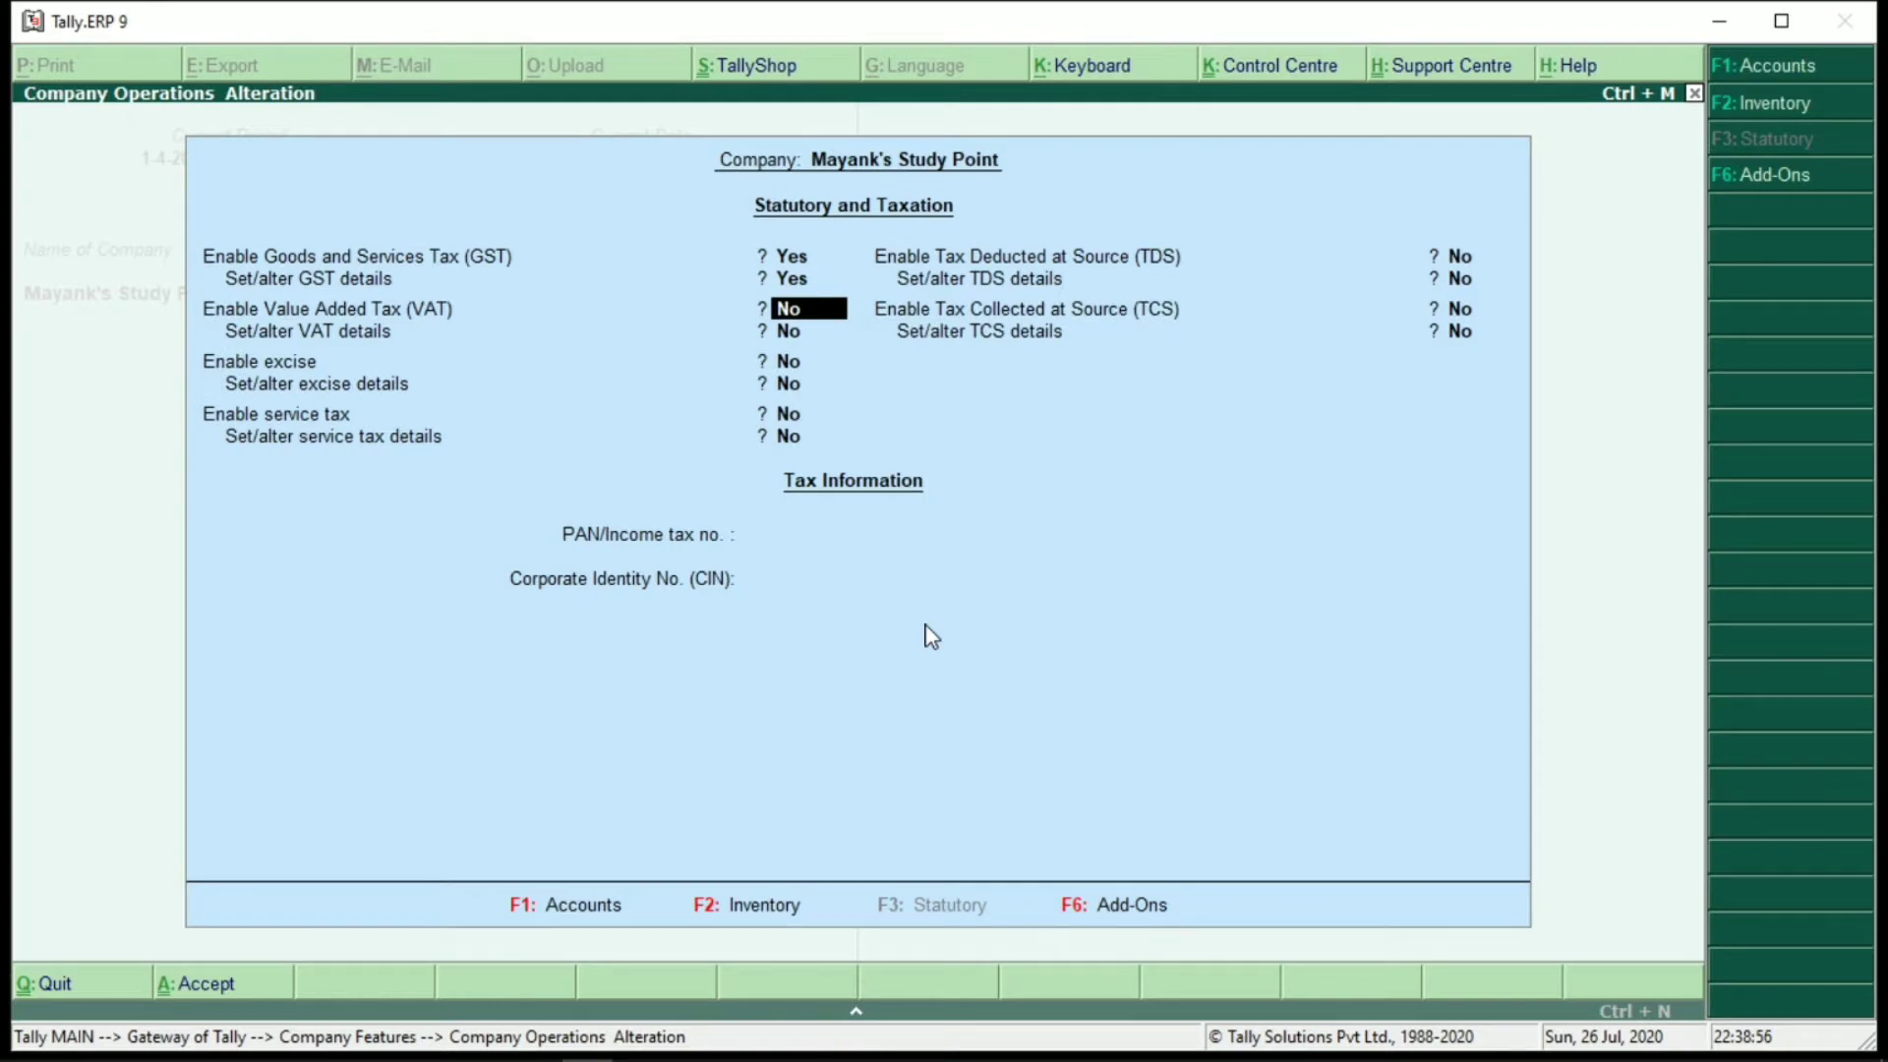
Save the GST settings and begin a new ledger named 'Purchase A.C'
{"action": "key", "text": "ctrl+a"}
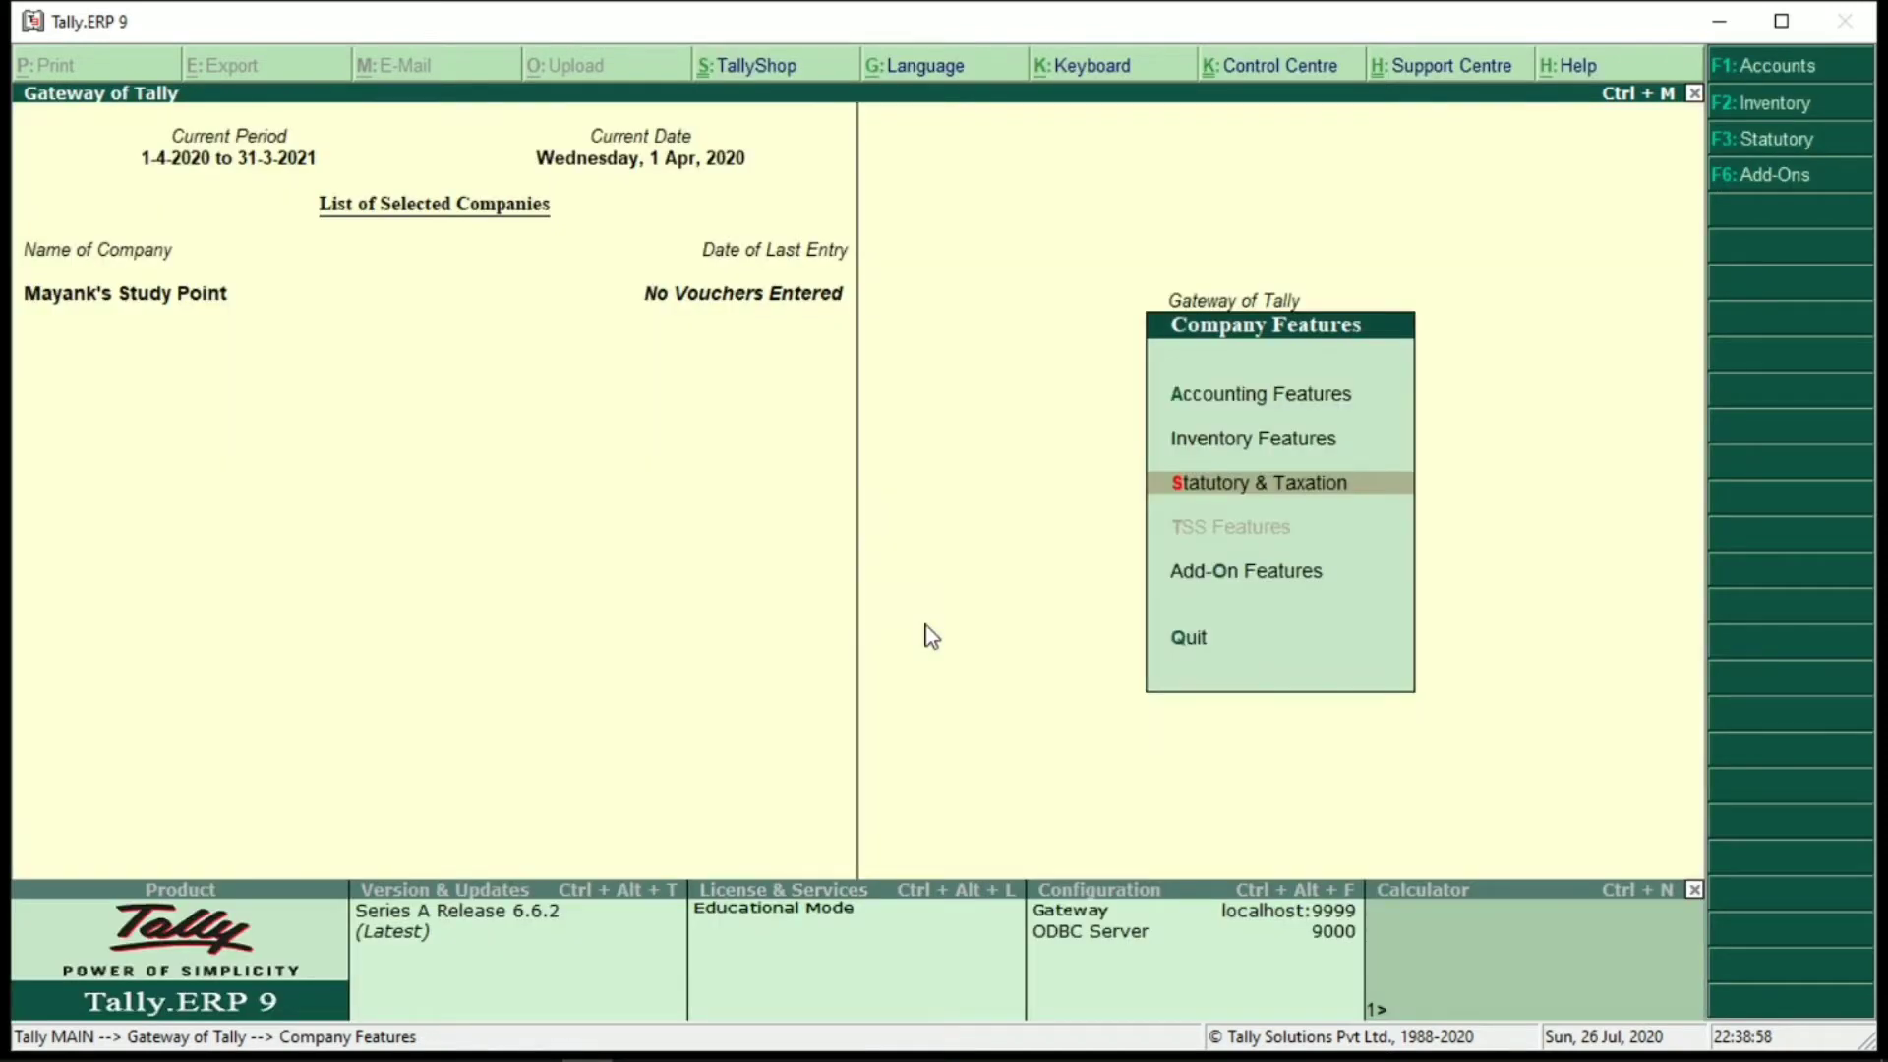
{"action": "key", "text": "Escape"}
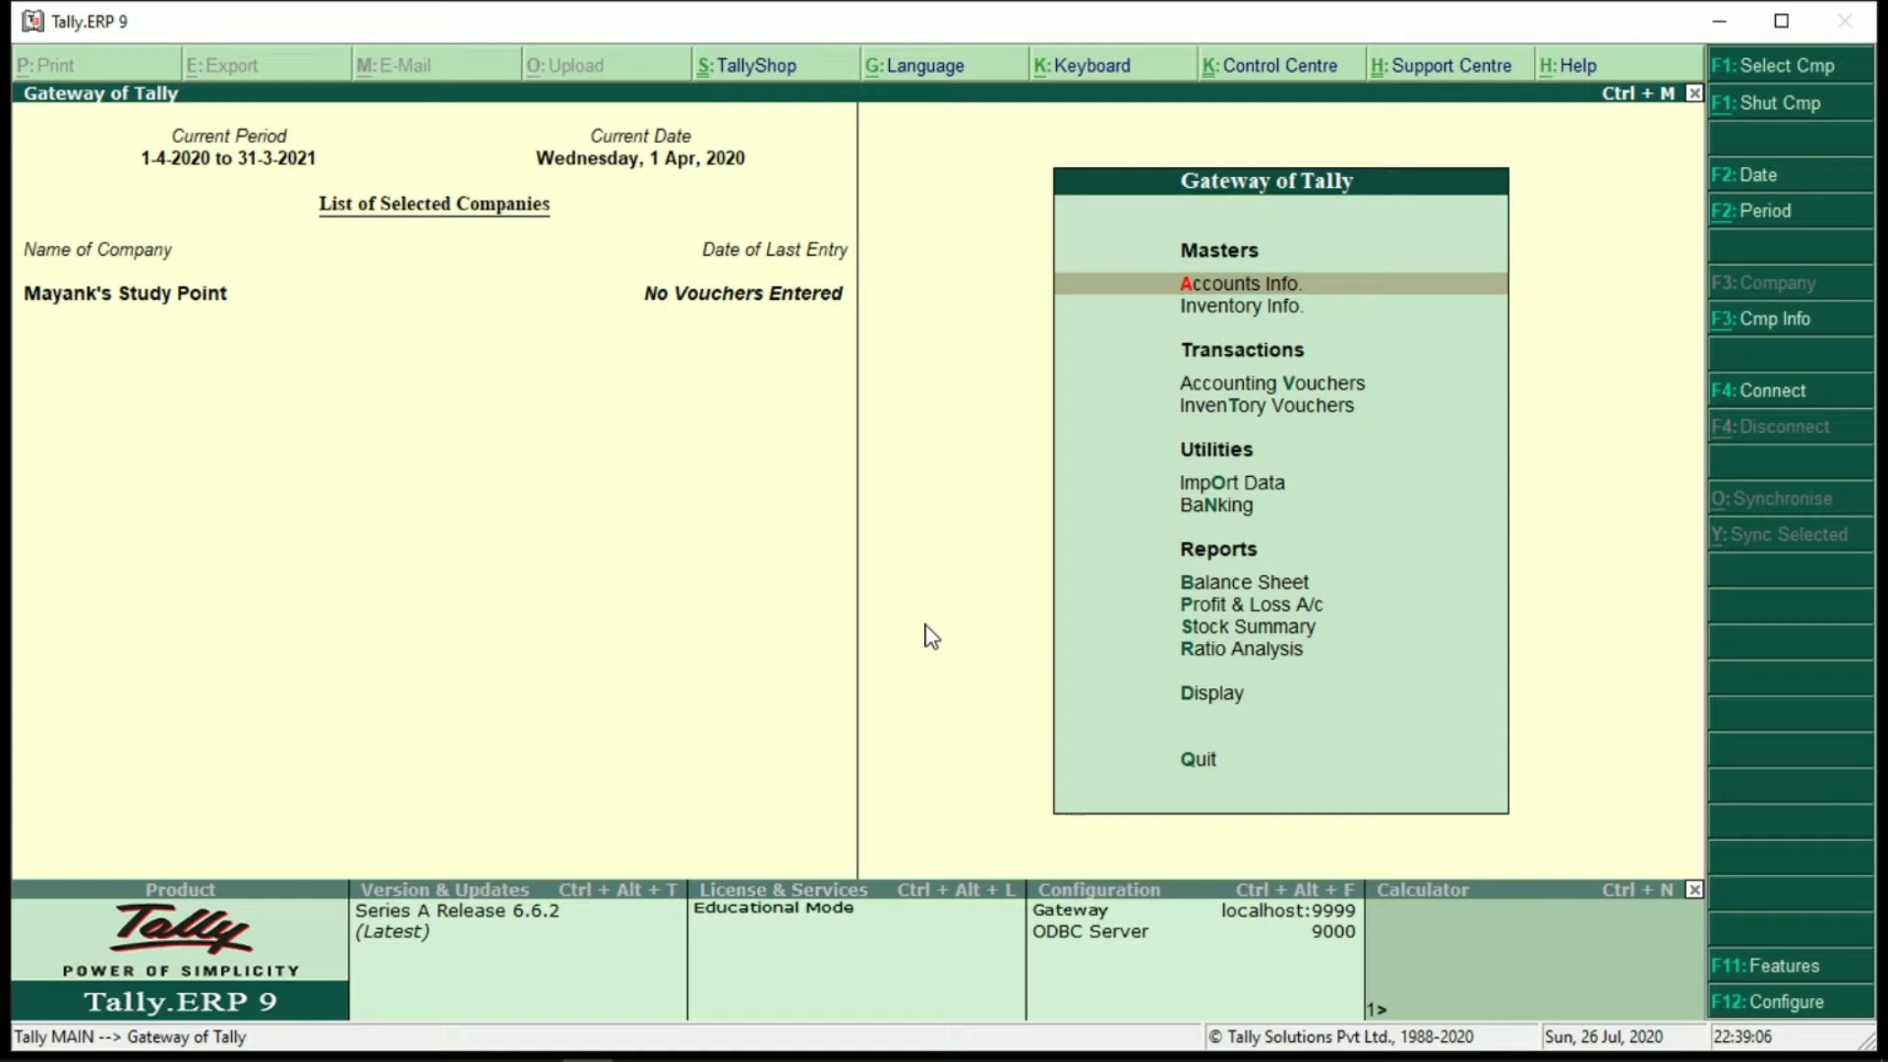
{"action": "key", "text": "a"}
{"action": "key", "text": "l"}
{"action": "key", "text": "c"}
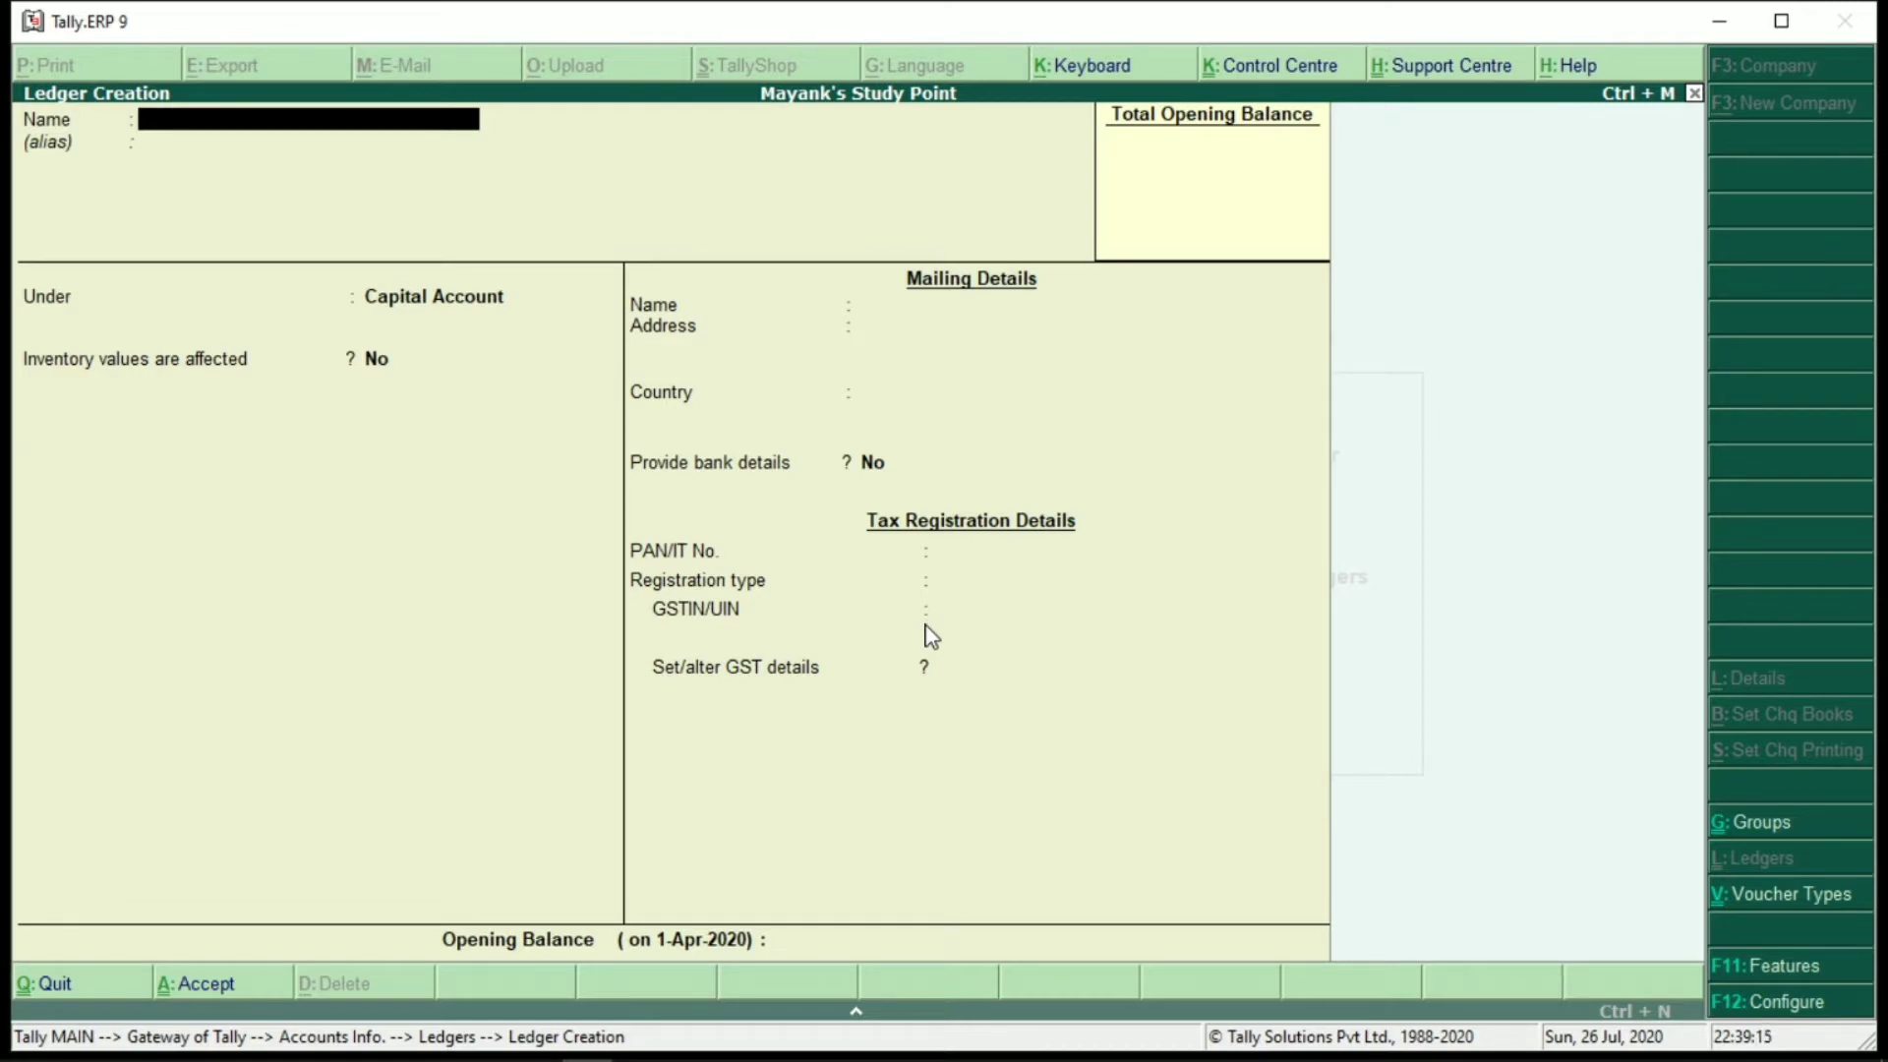
{"action": "type", "text": "Purchasea.c"}
{"action": "key", "text": "Return"}
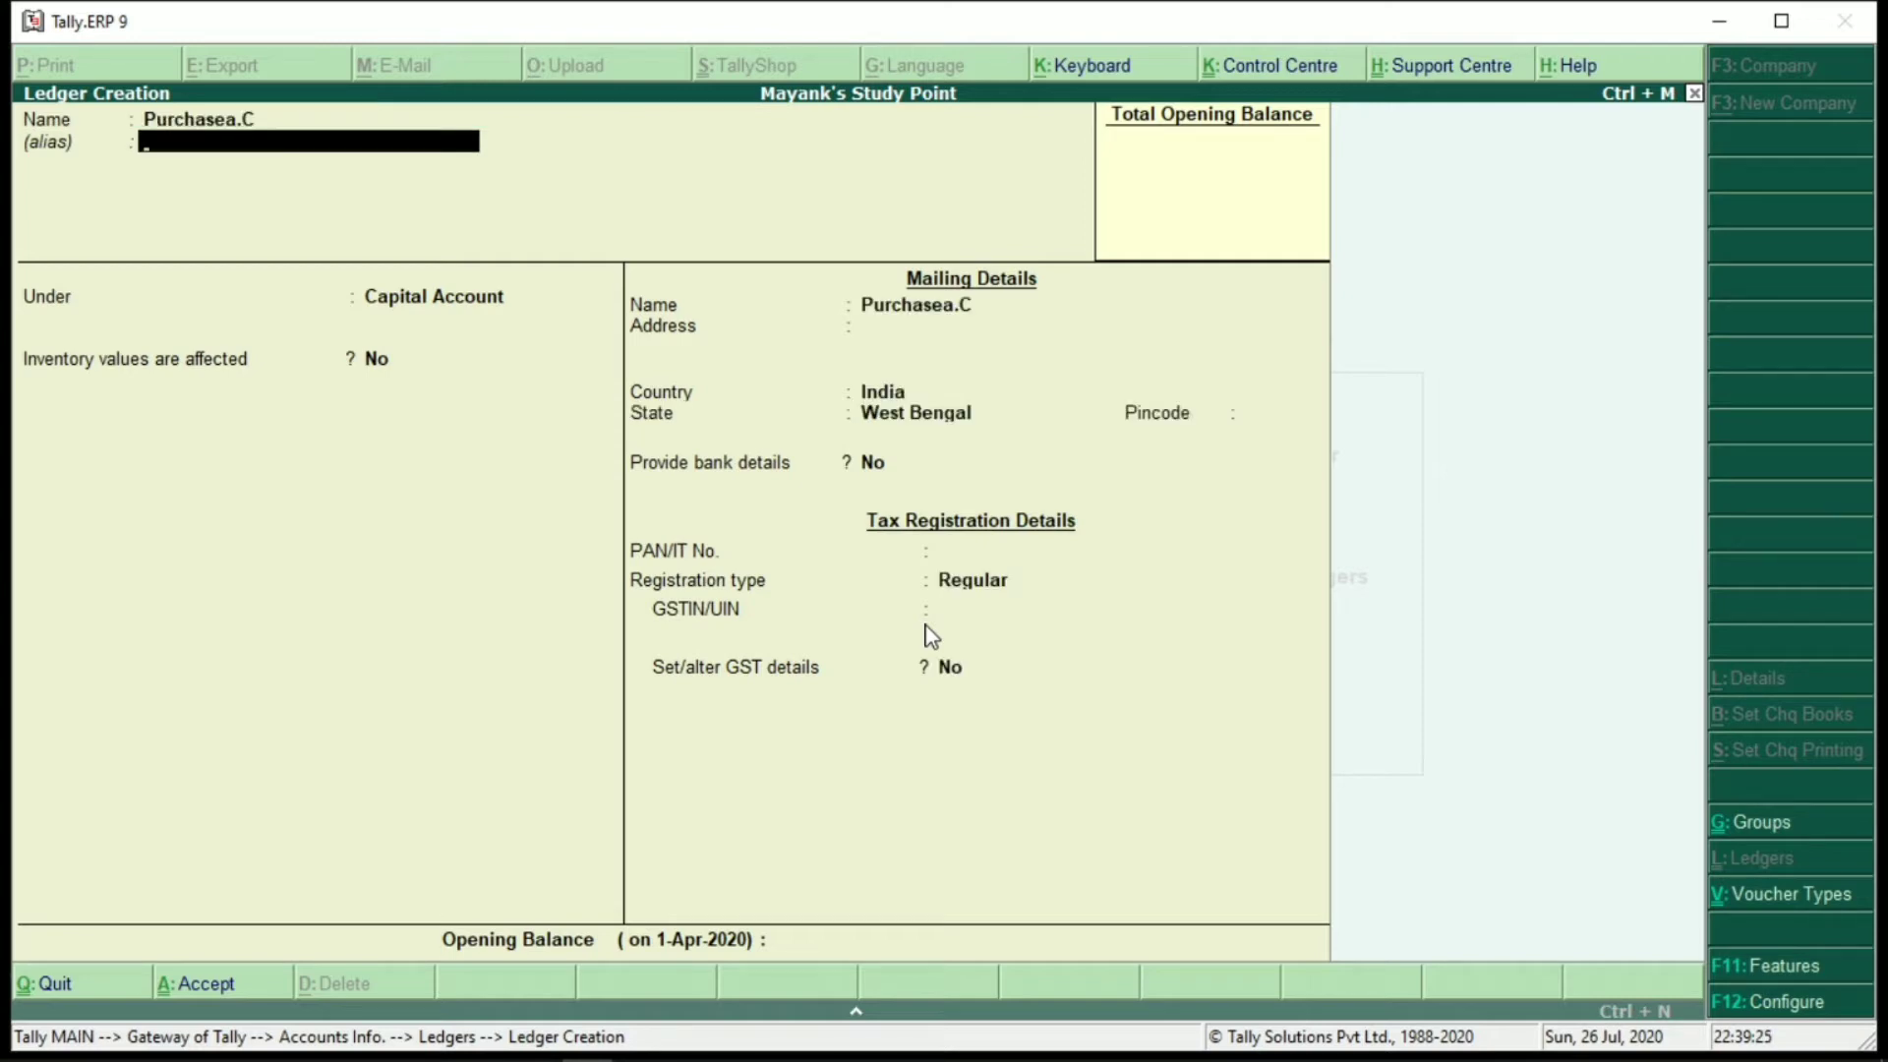
{"action": "key", "text": "BackSpace"}
{"action": "type", "text": "P"}
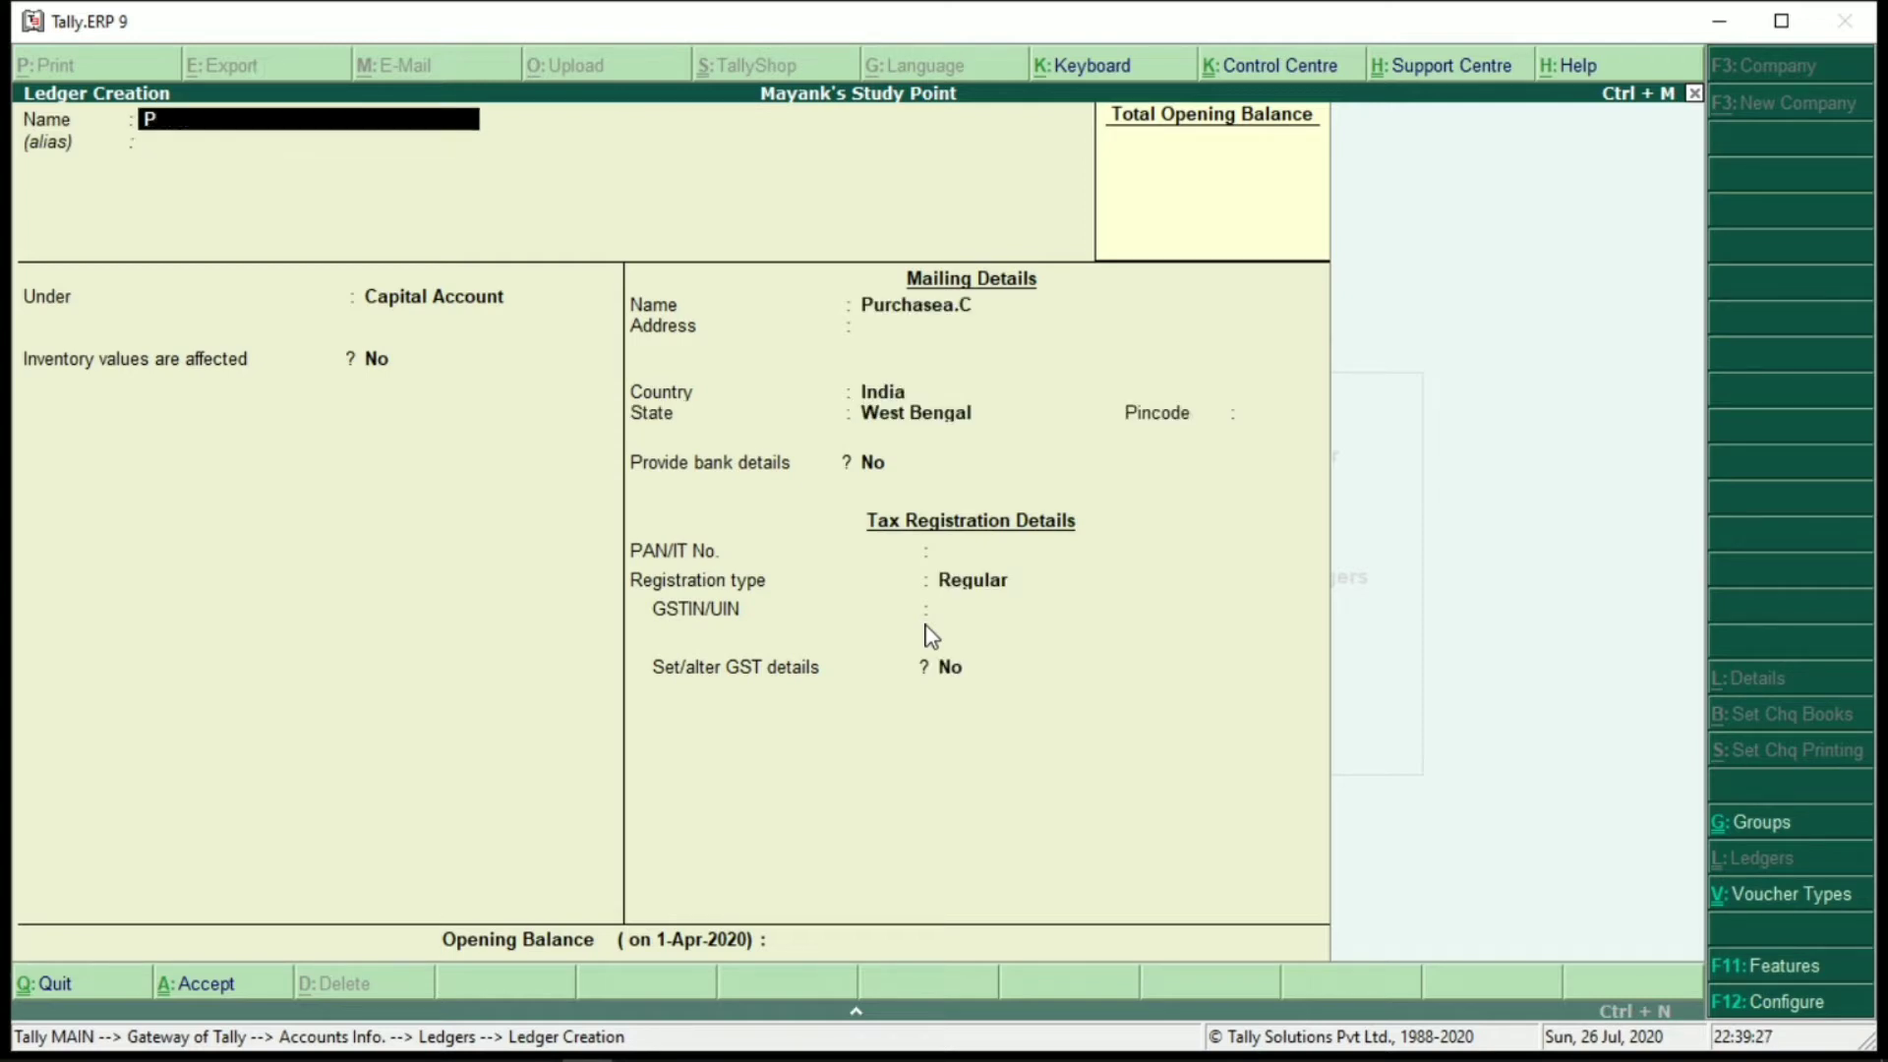
{"action": "type", "text": "urchase A.C"}
{"action": "key", "text": "Return"}
{"action": "key", "text": "Return"}
Put Purchase A.C under Purchase Accounts, affecting inventory, with Goods as supply type
{"action": "type", "text": "P"}
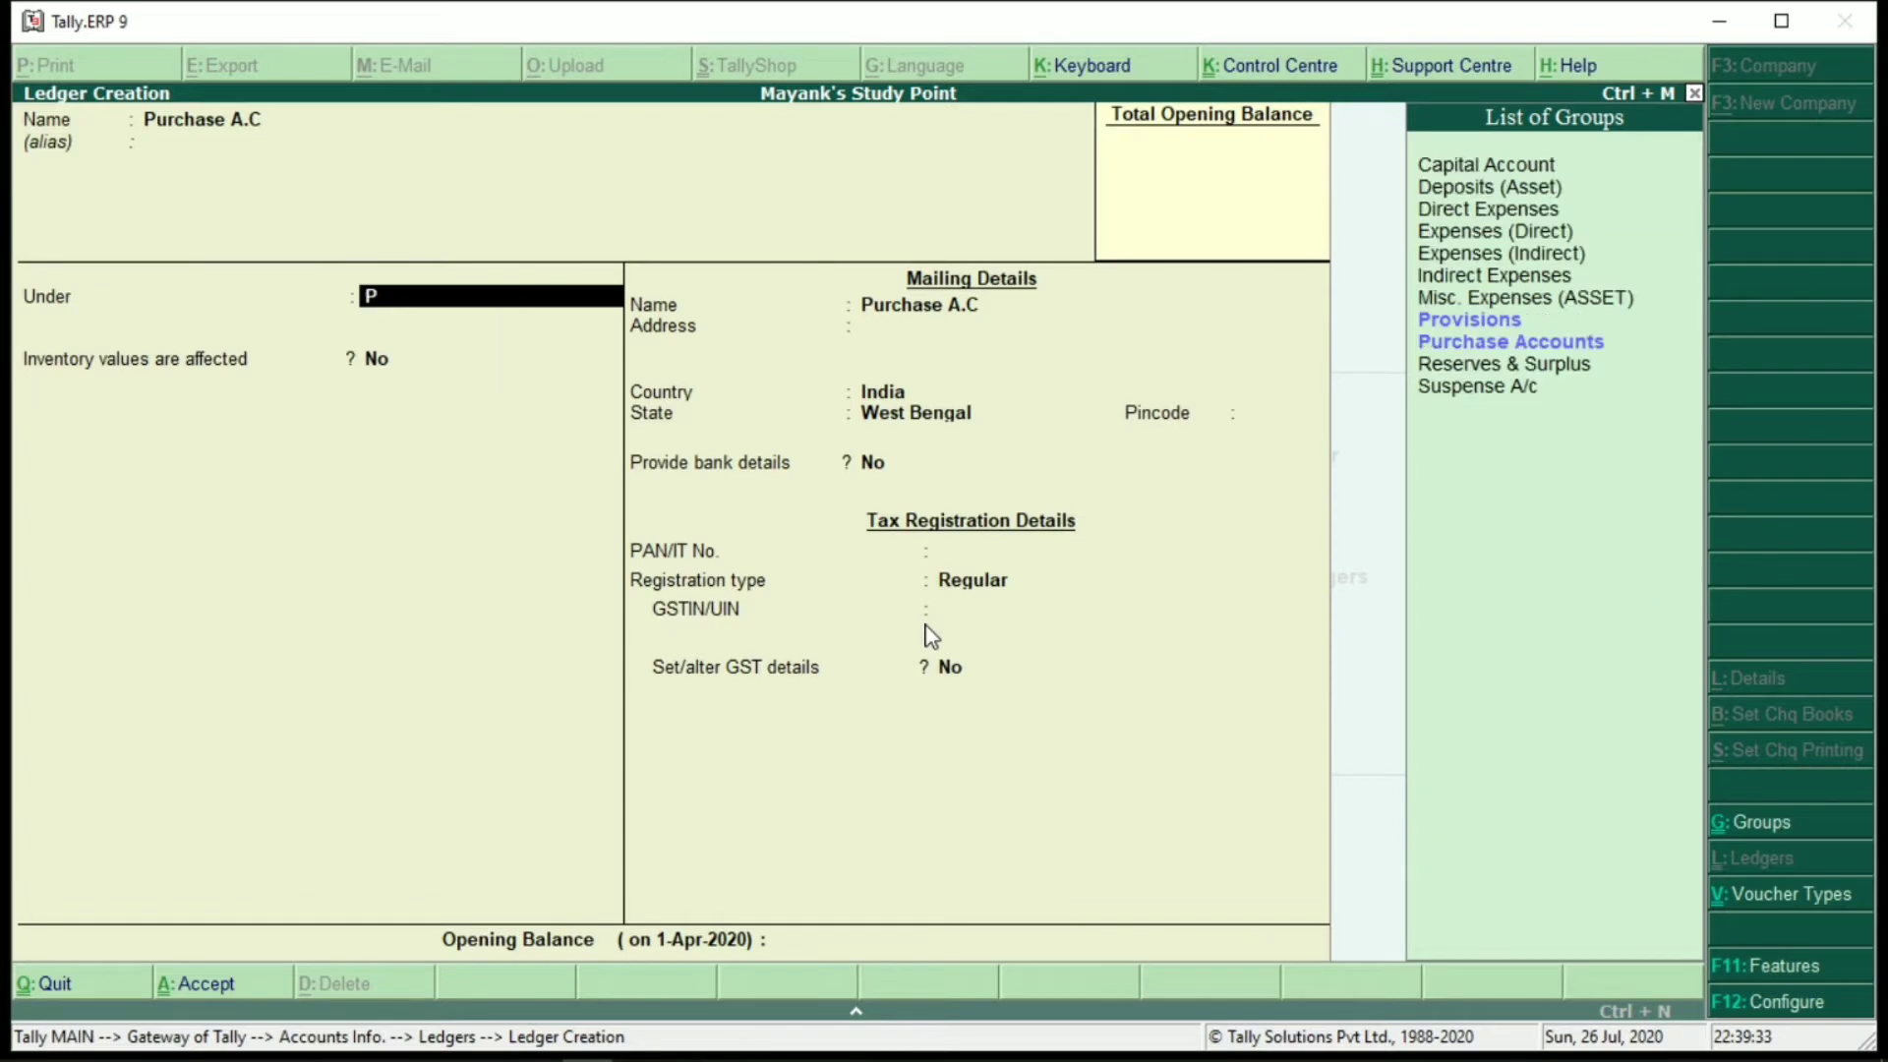
{"action": "type", "text": "ur"}
{"action": "key", "text": "Return"}
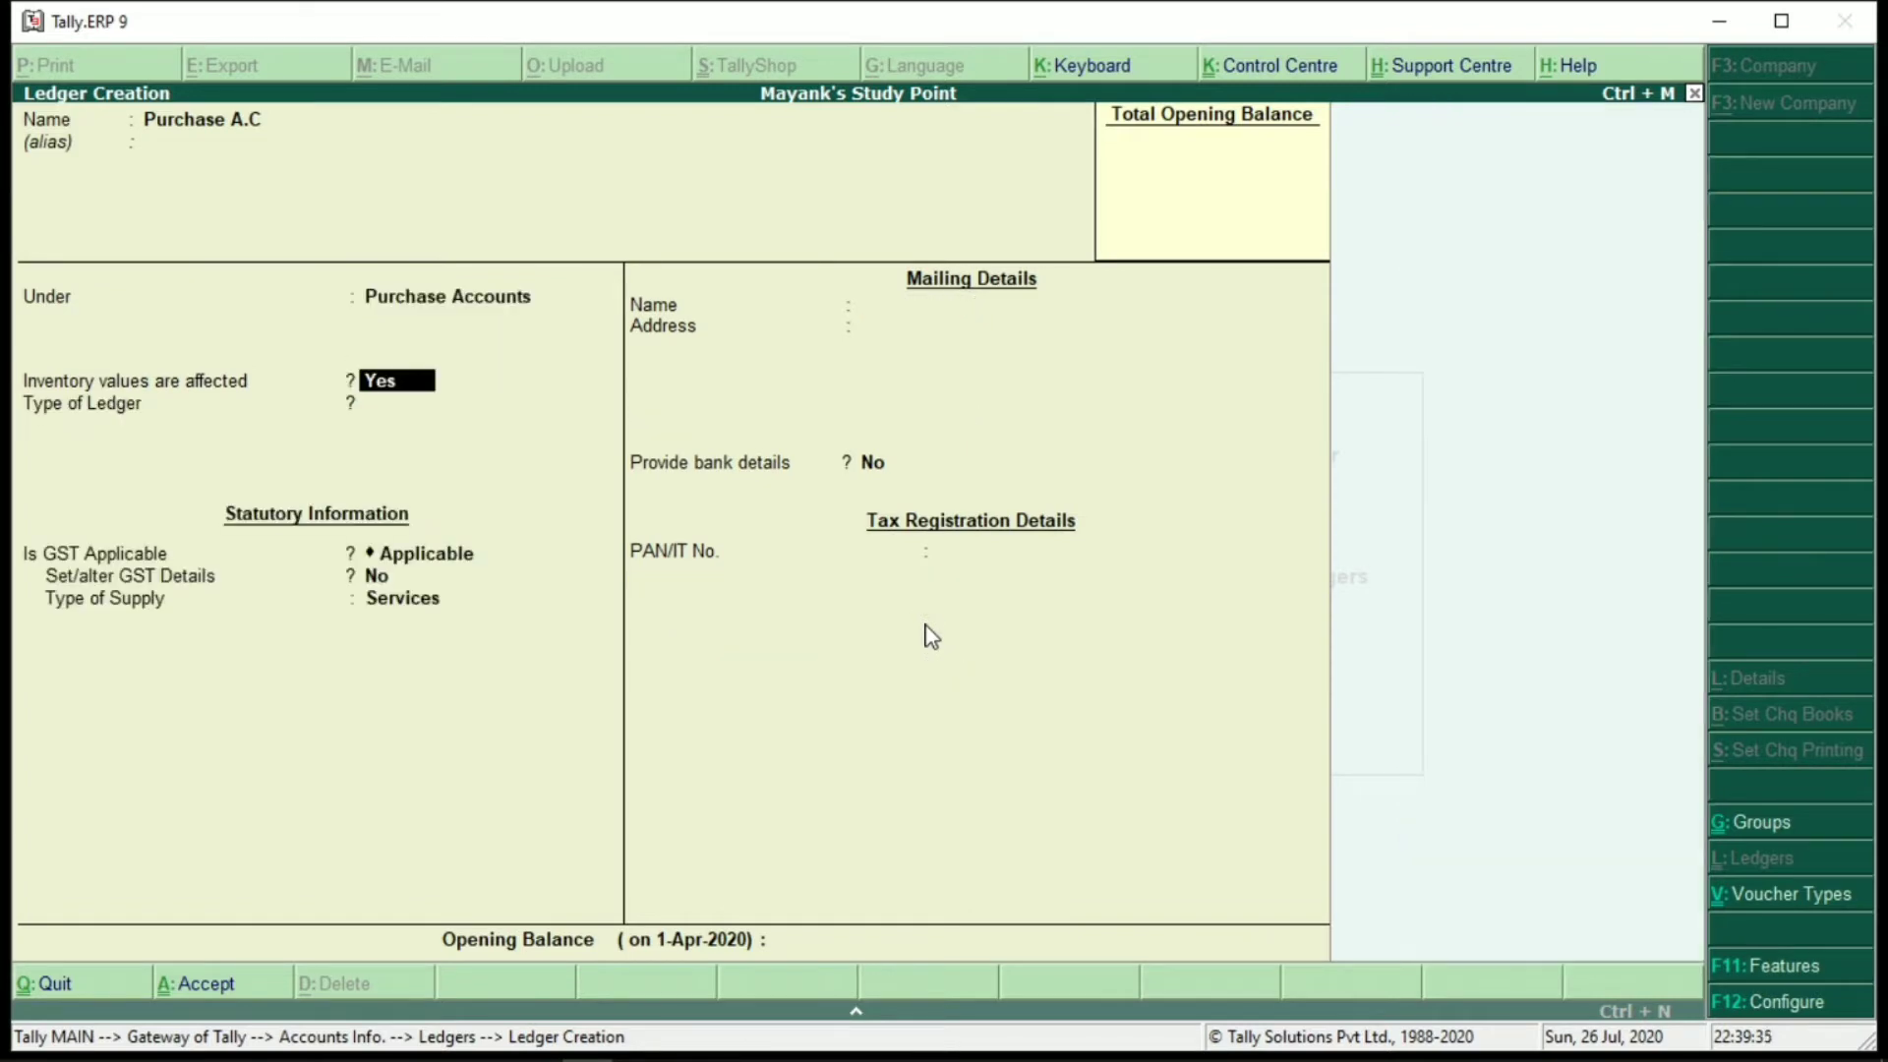
{"action": "key", "text": "Return"}
{"action": "key", "text": "Return"}
{"action": "key", "text": "Return"}
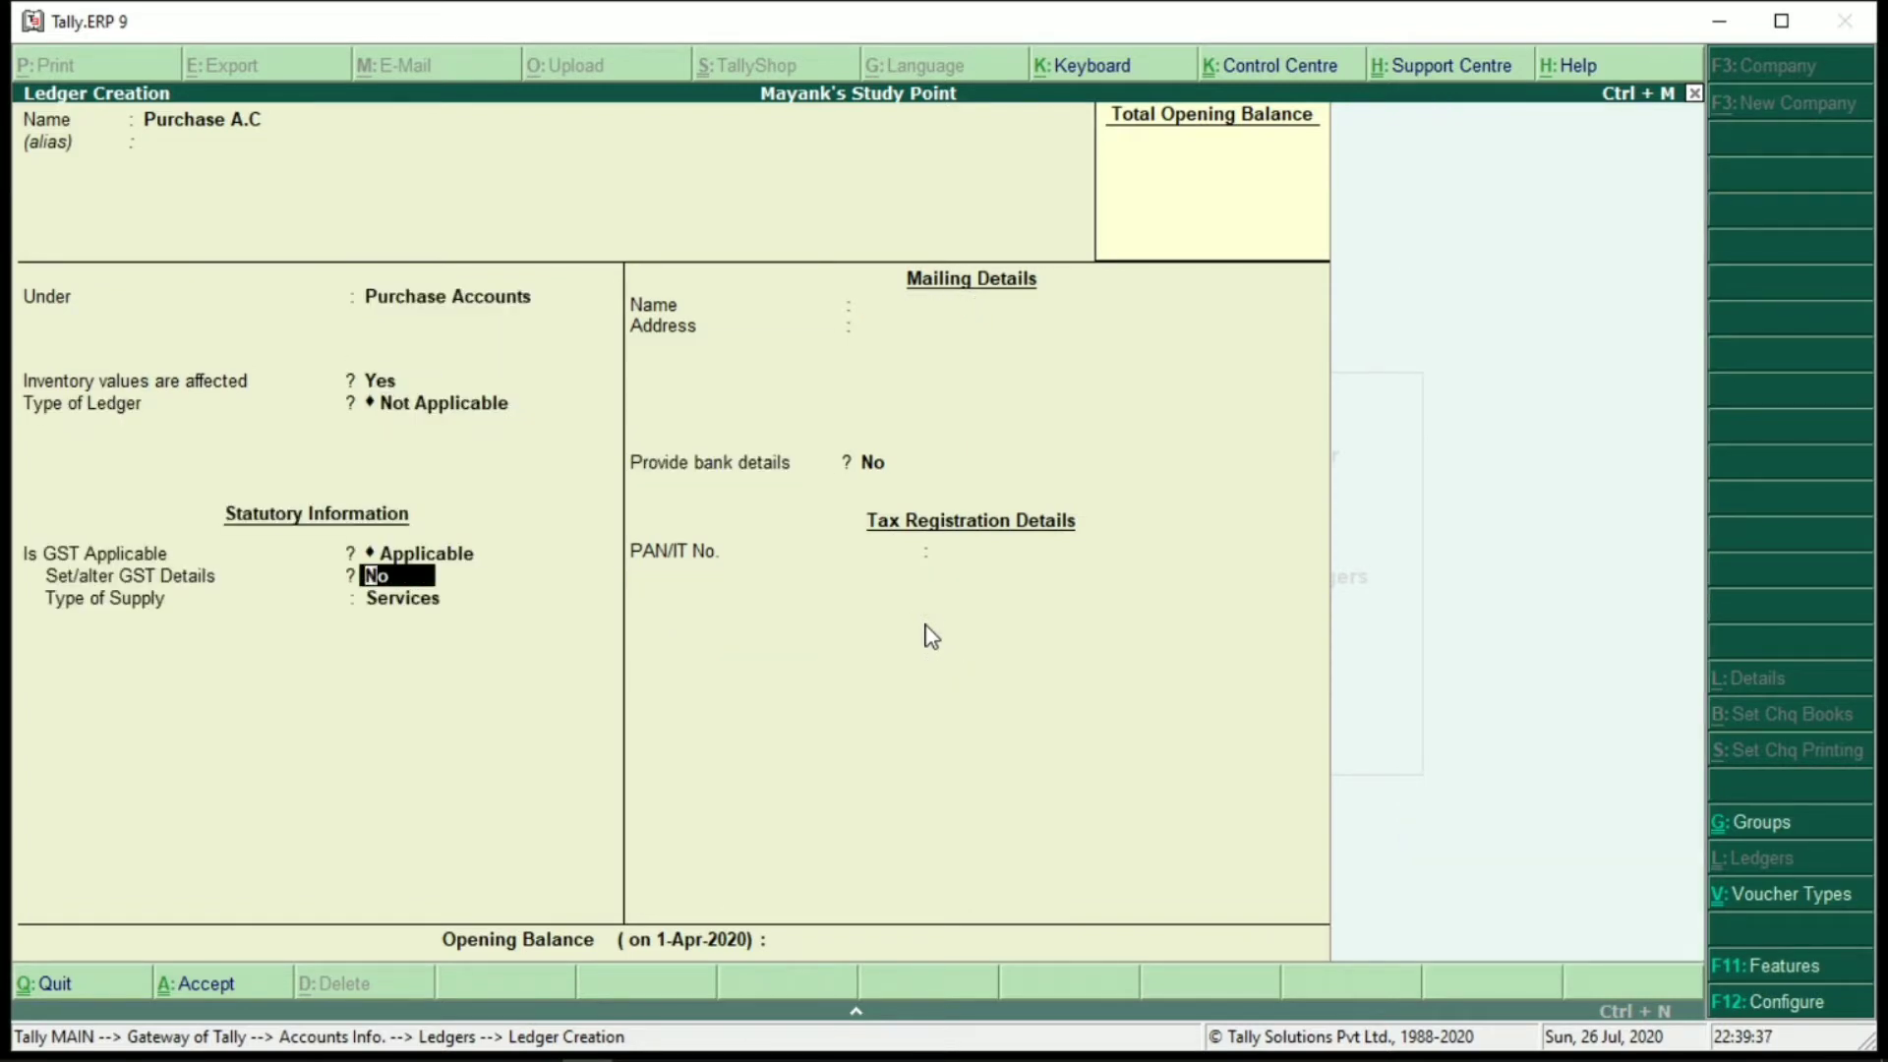
{"action": "key", "text": "Return"}
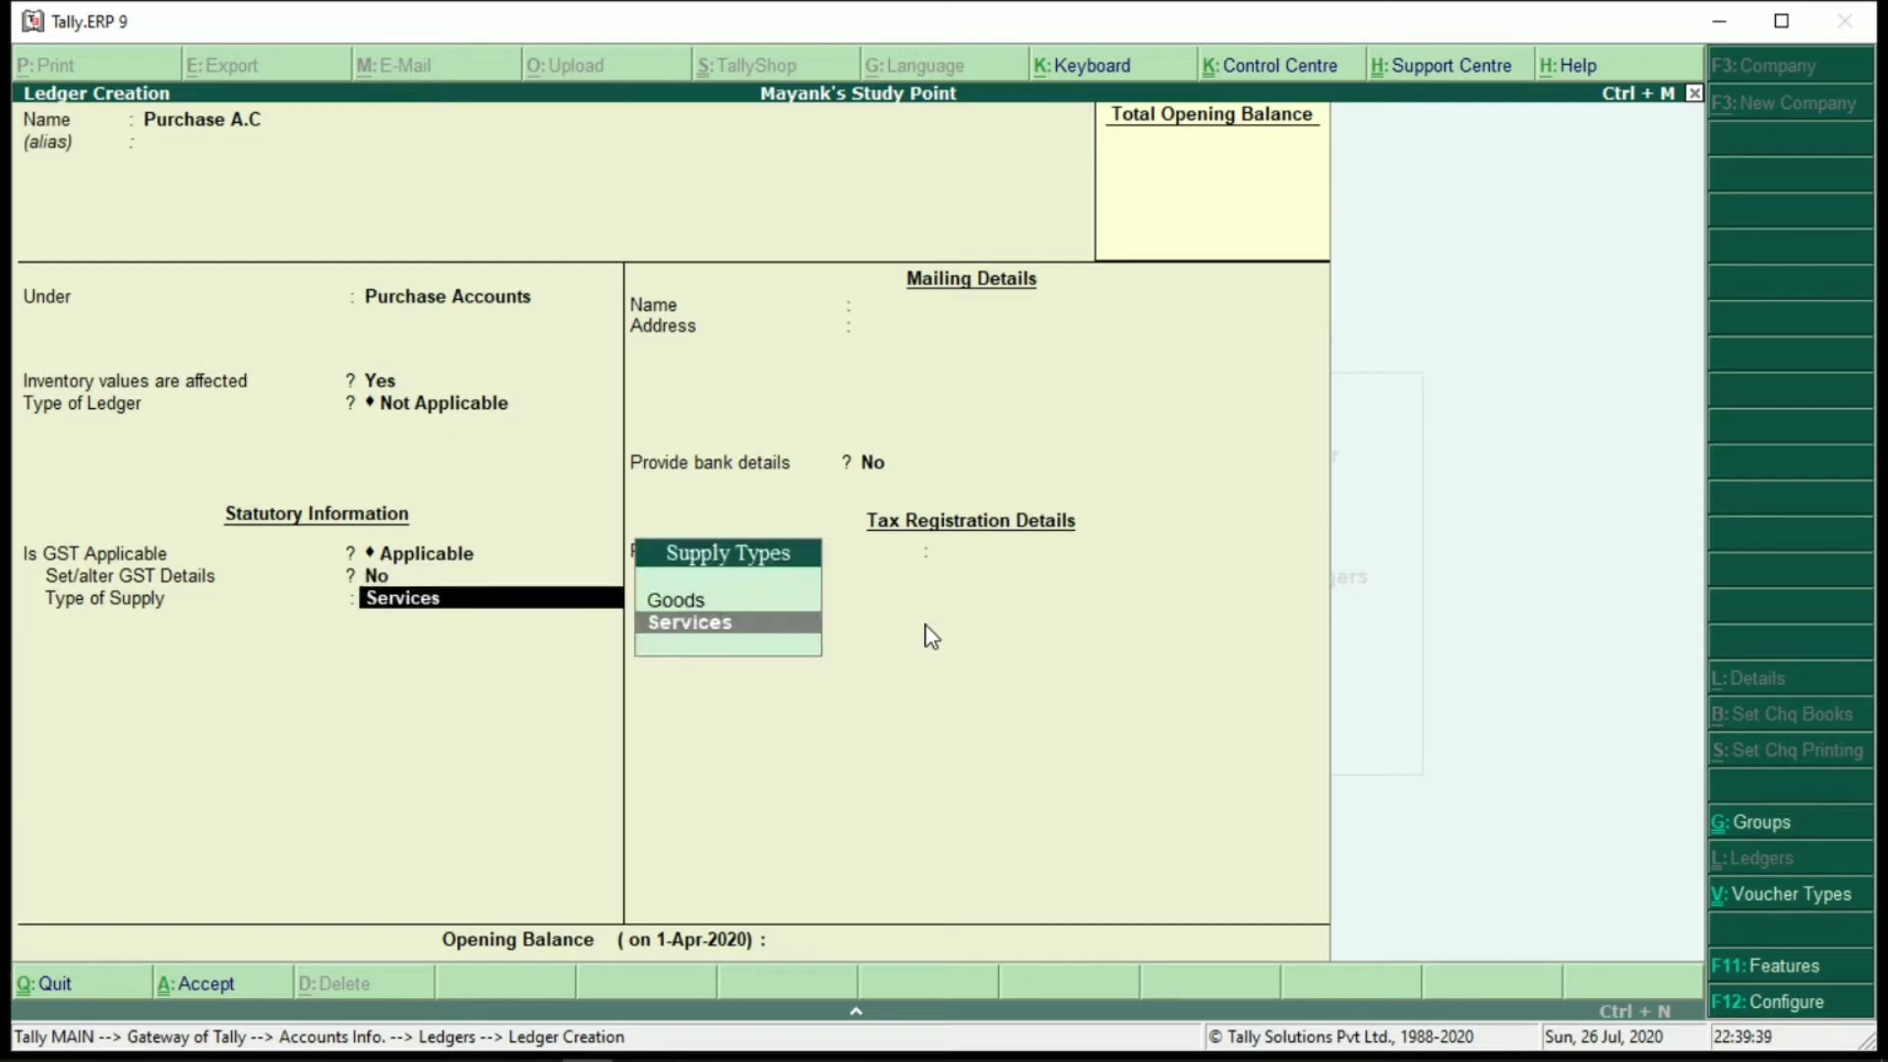
{"action": "key", "text": "Up"}
{"action": "key", "text": "Return"}
{"action": "key", "text": "Return"}
{"action": "key", "text": "Return"}
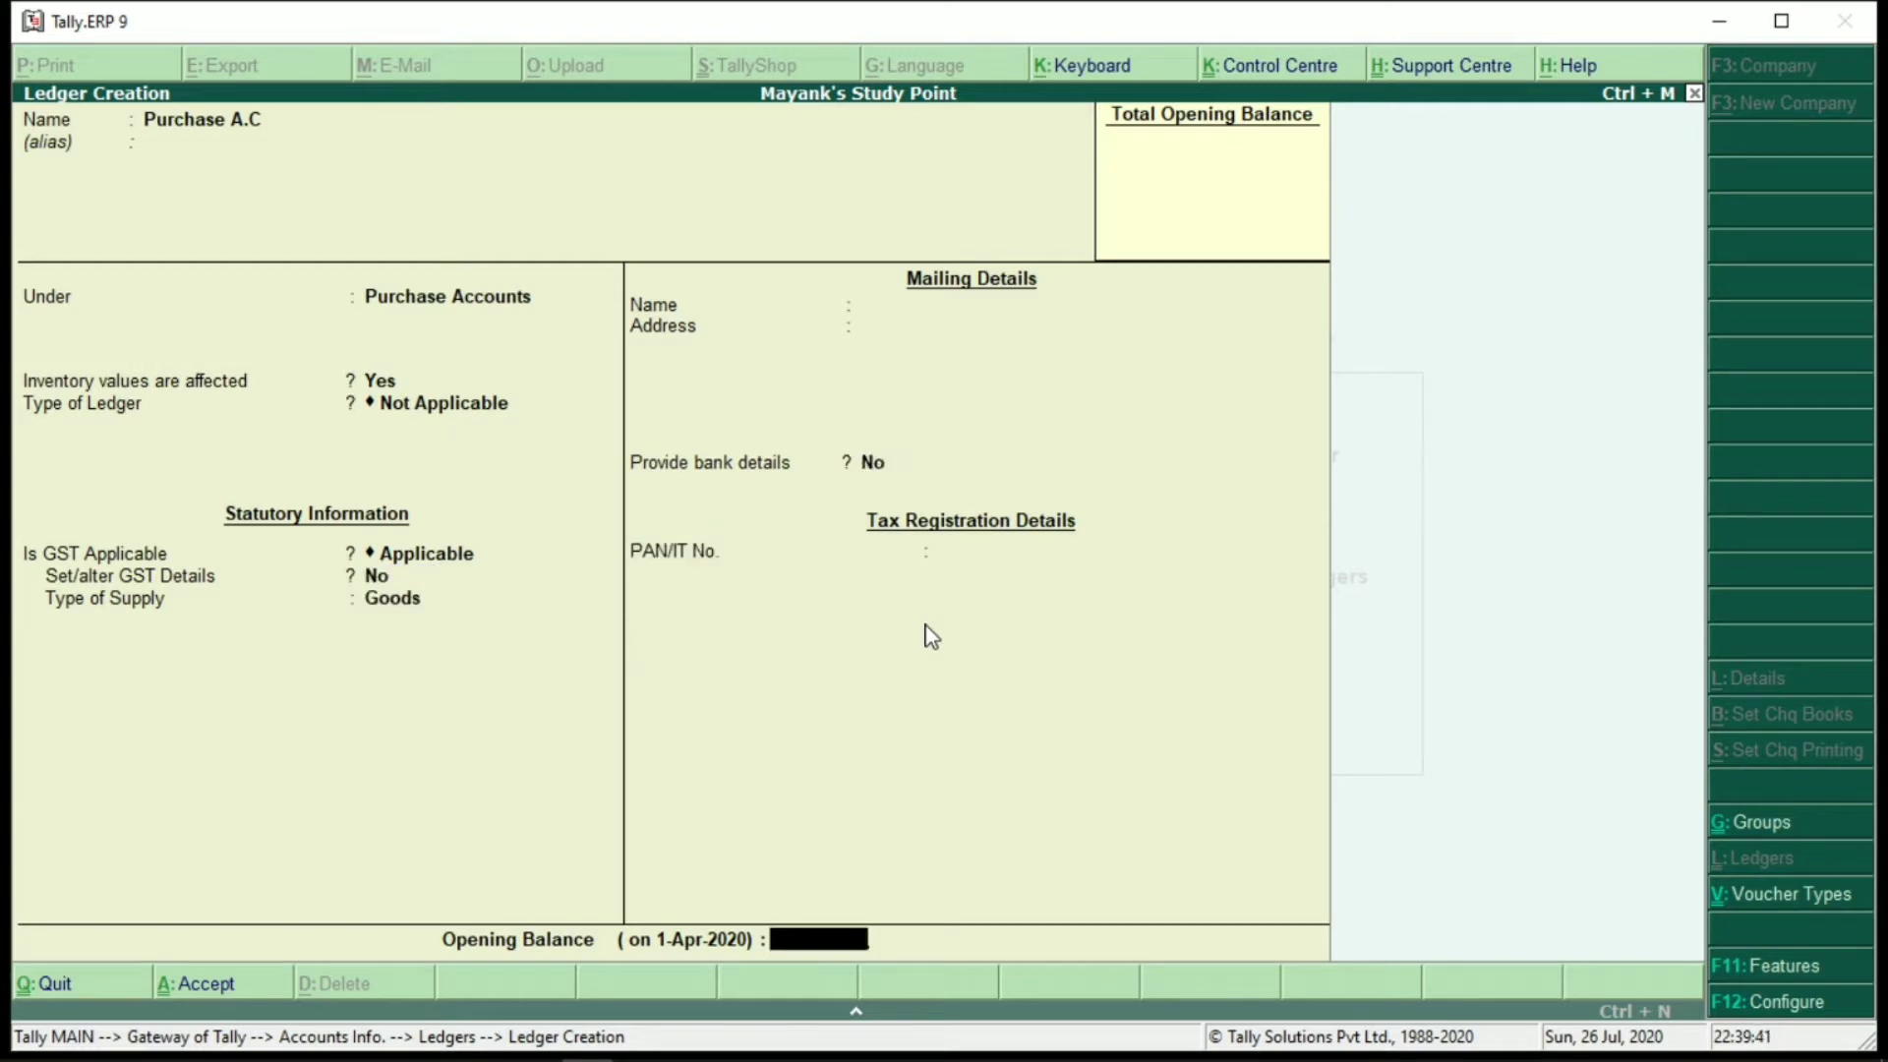
{"action": "key", "text": "Return"}
Create a 'Sales' ledger under Sales Accounts with GST supply type Goods
{"action": "key", "text": "Return"}
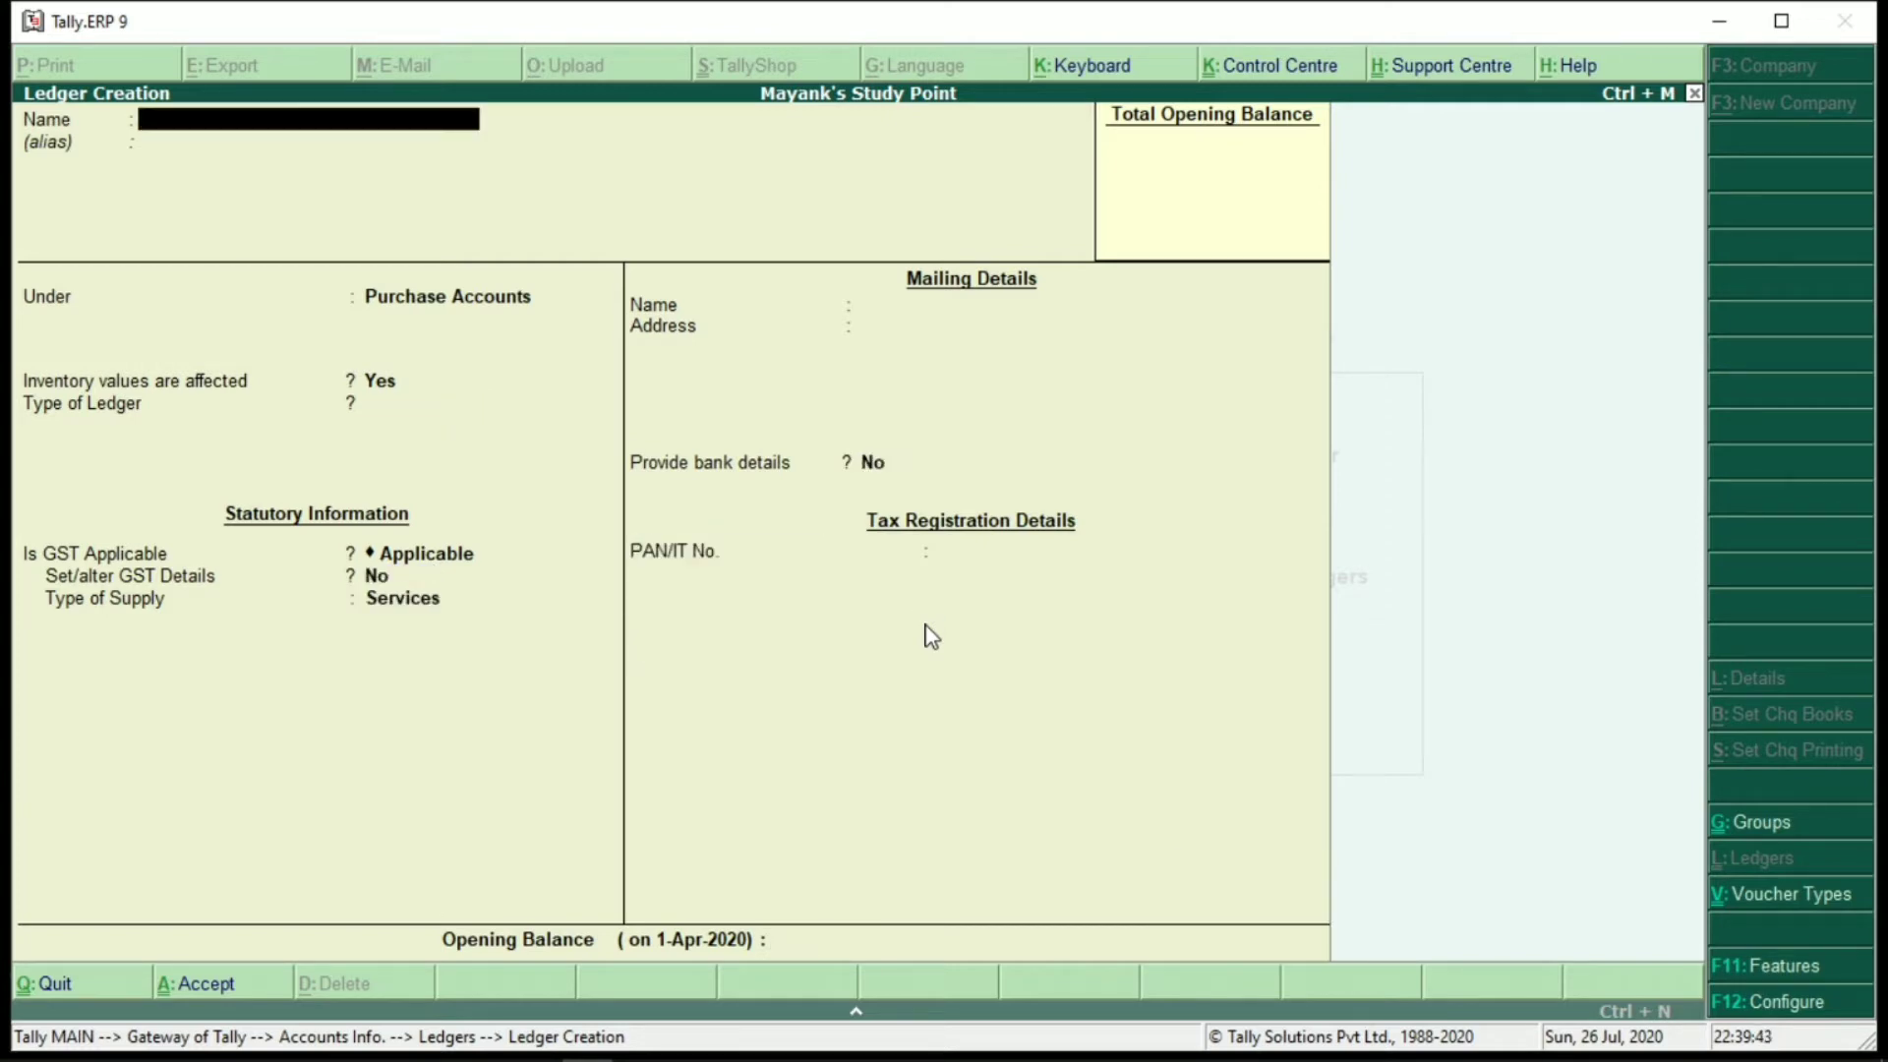
{"action": "type", "text": "Sales"}
{"action": "key", "text": "Return"}
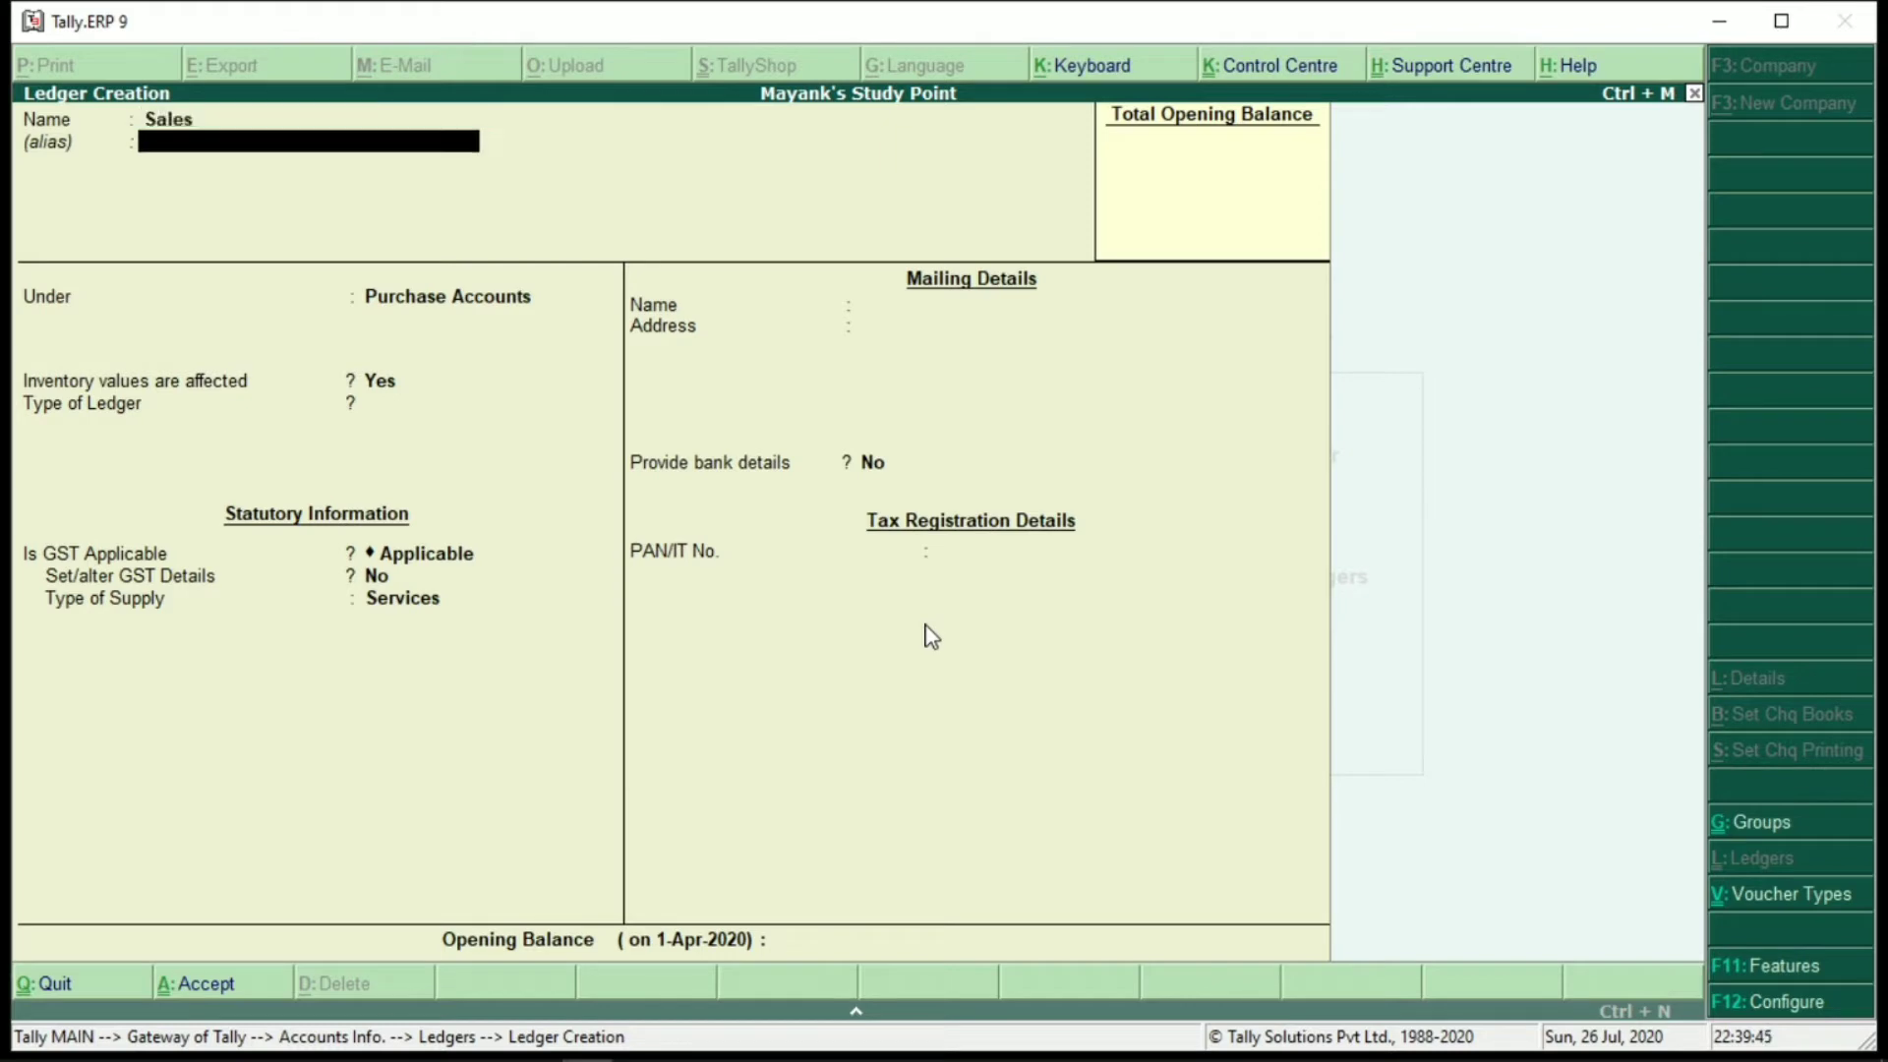
{"action": "key", "text": "Return"}
{"action": "type", "text": "Sale"}
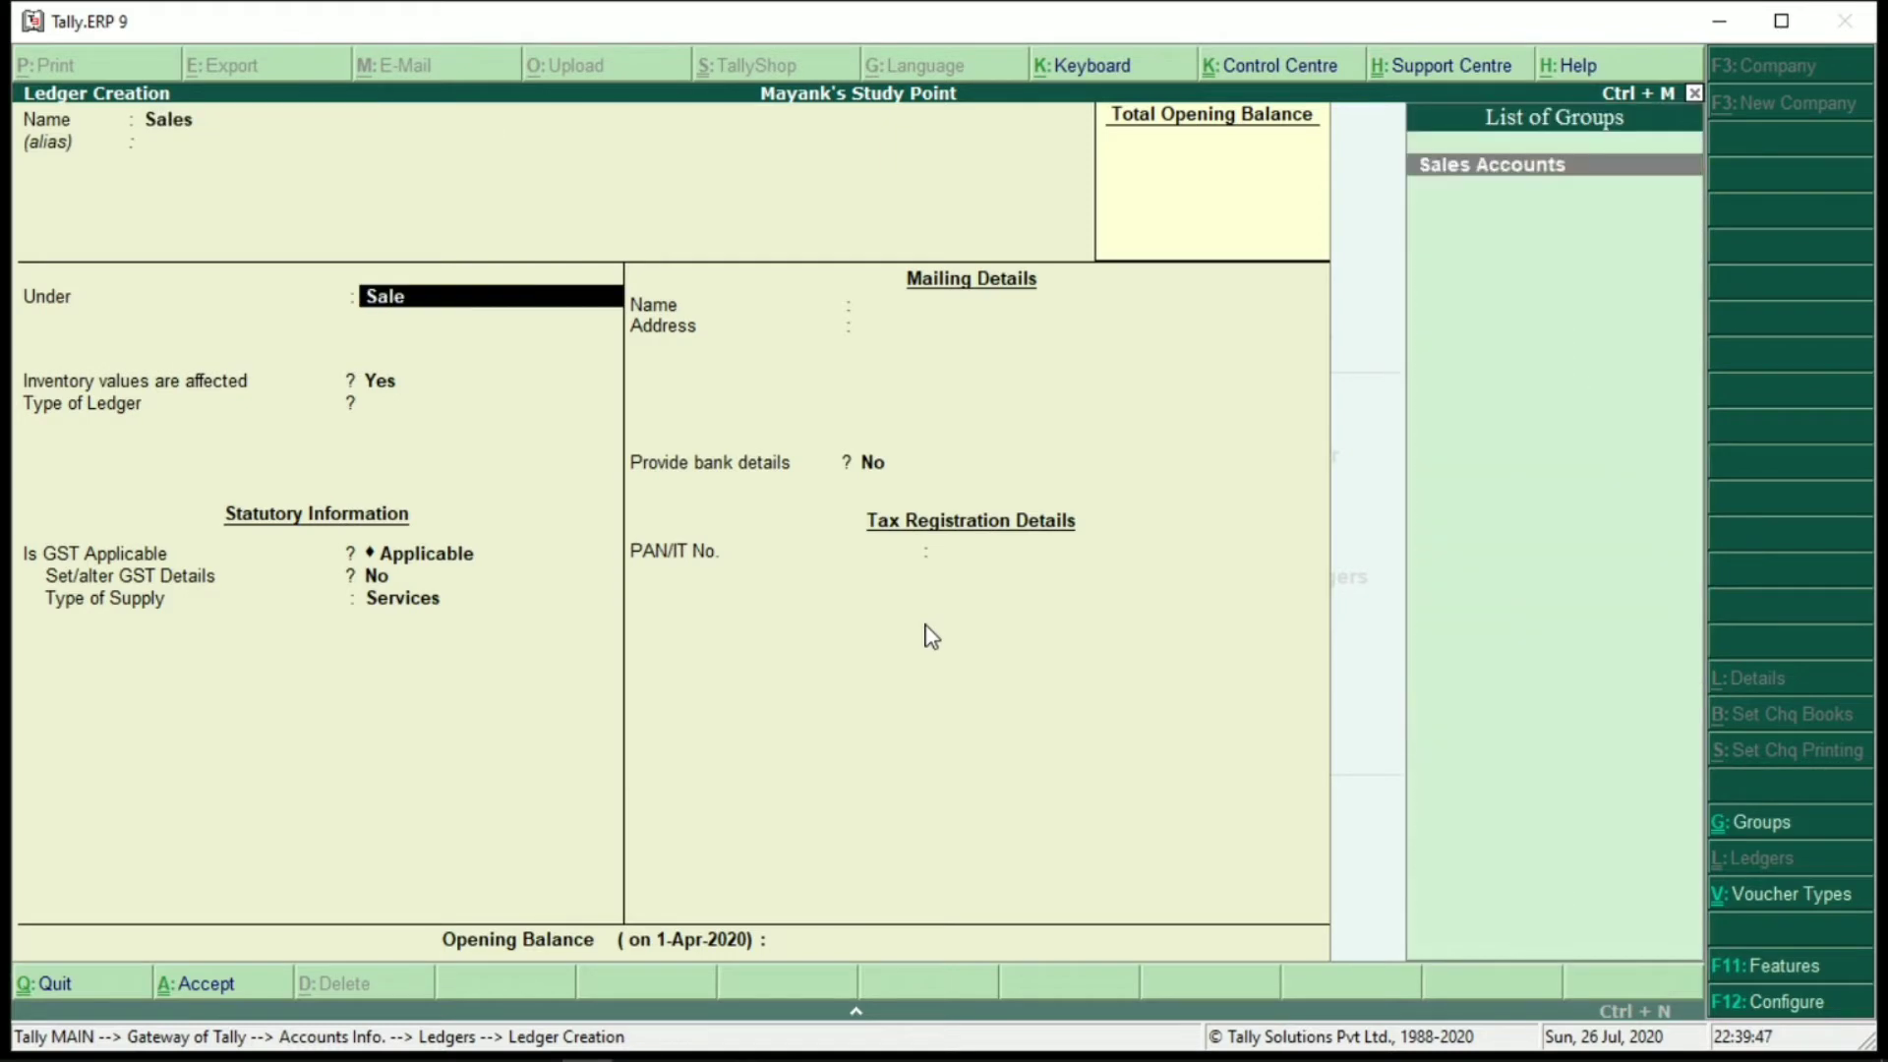
{"action": "key", "text": "Return"}
{"action": "key", "text": "Return"}
{"action": "key", "text": "Return"}
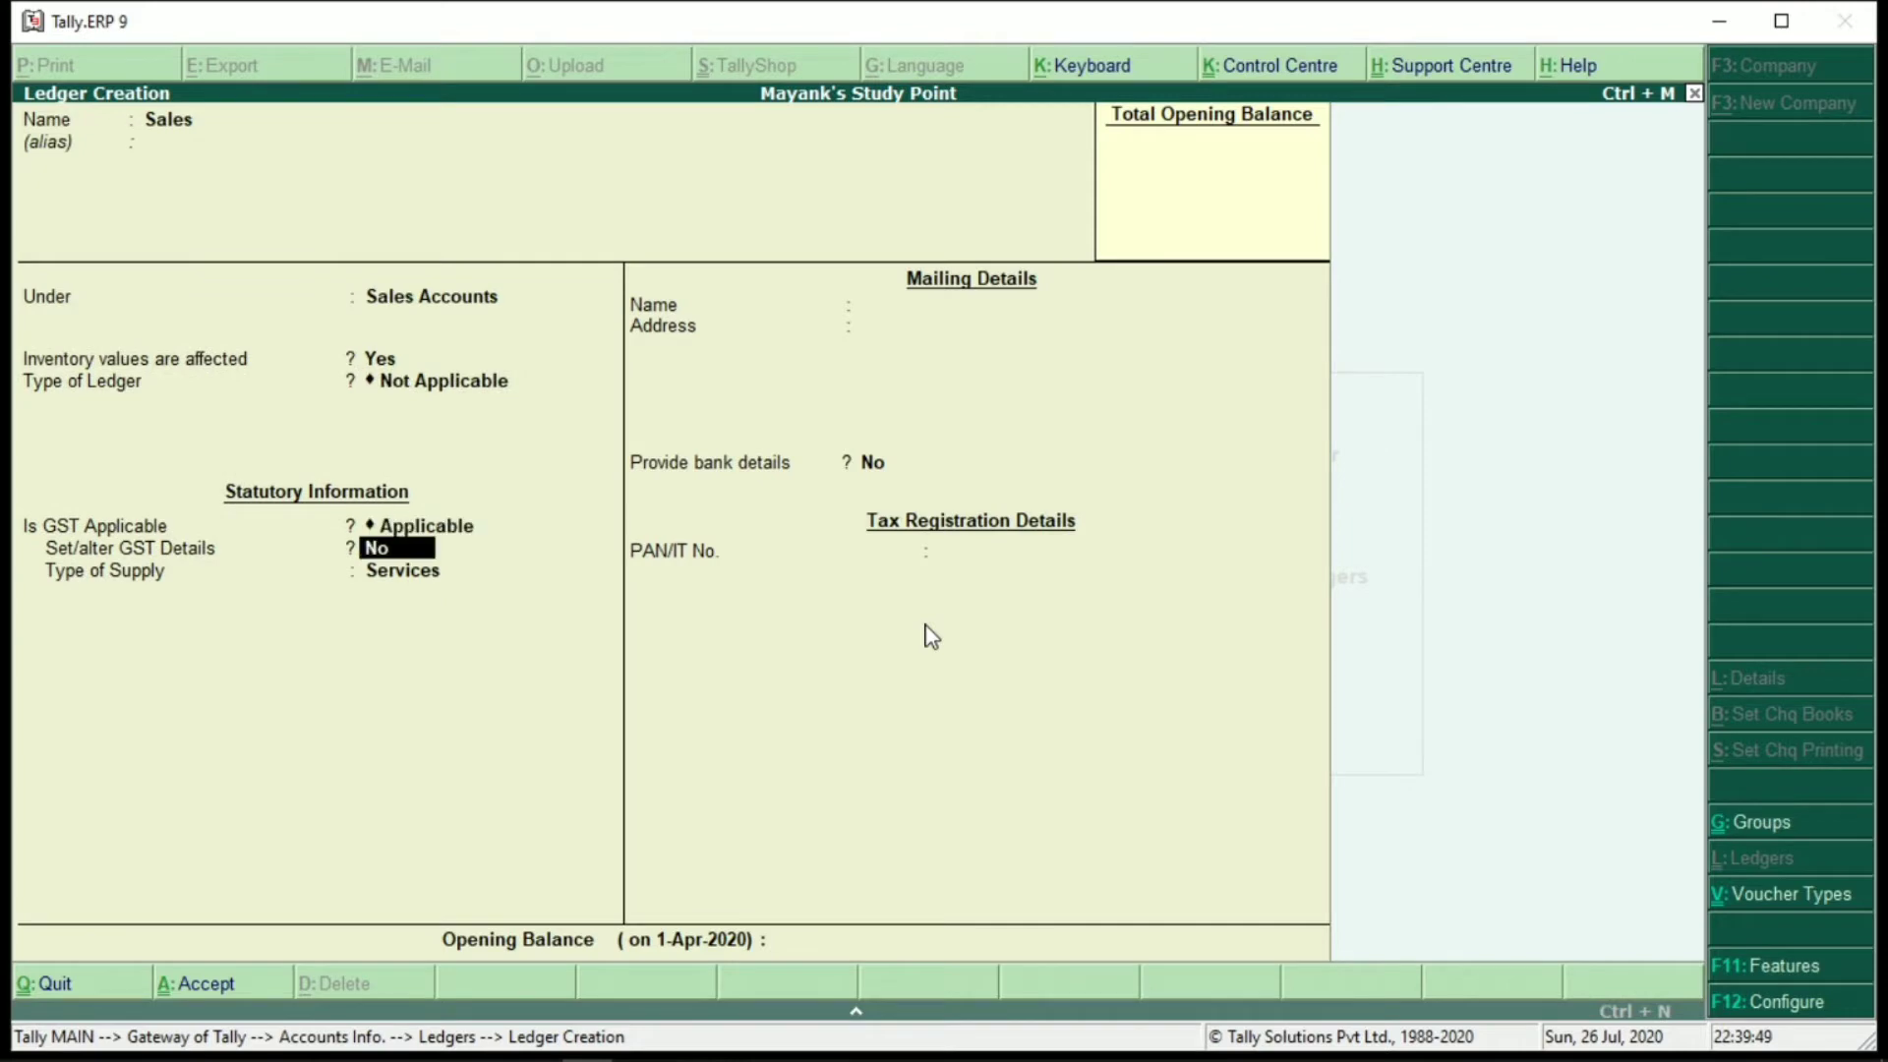
{"action": "key", "text": "Return"}
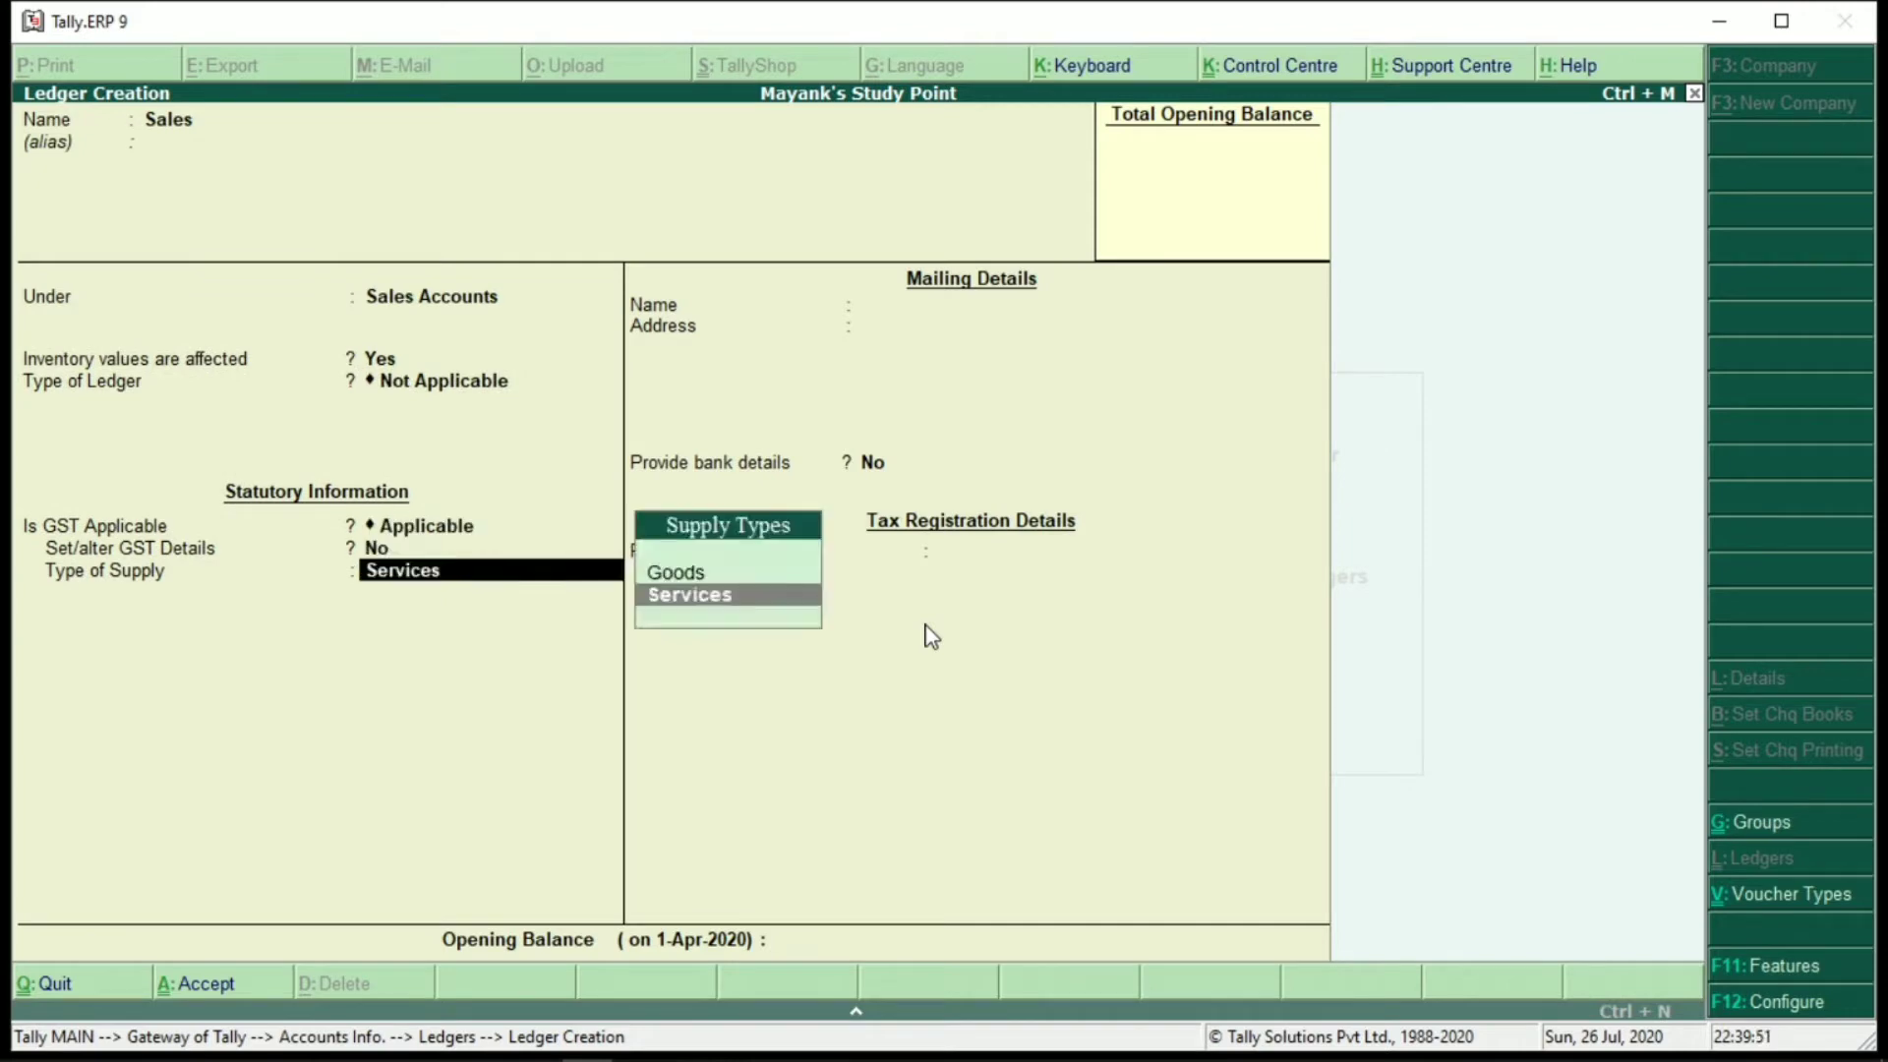
{"action": "key", "text": "Up"}
{"action": "key", "text": "Return"}
{"action": "key", "text": "Return"}
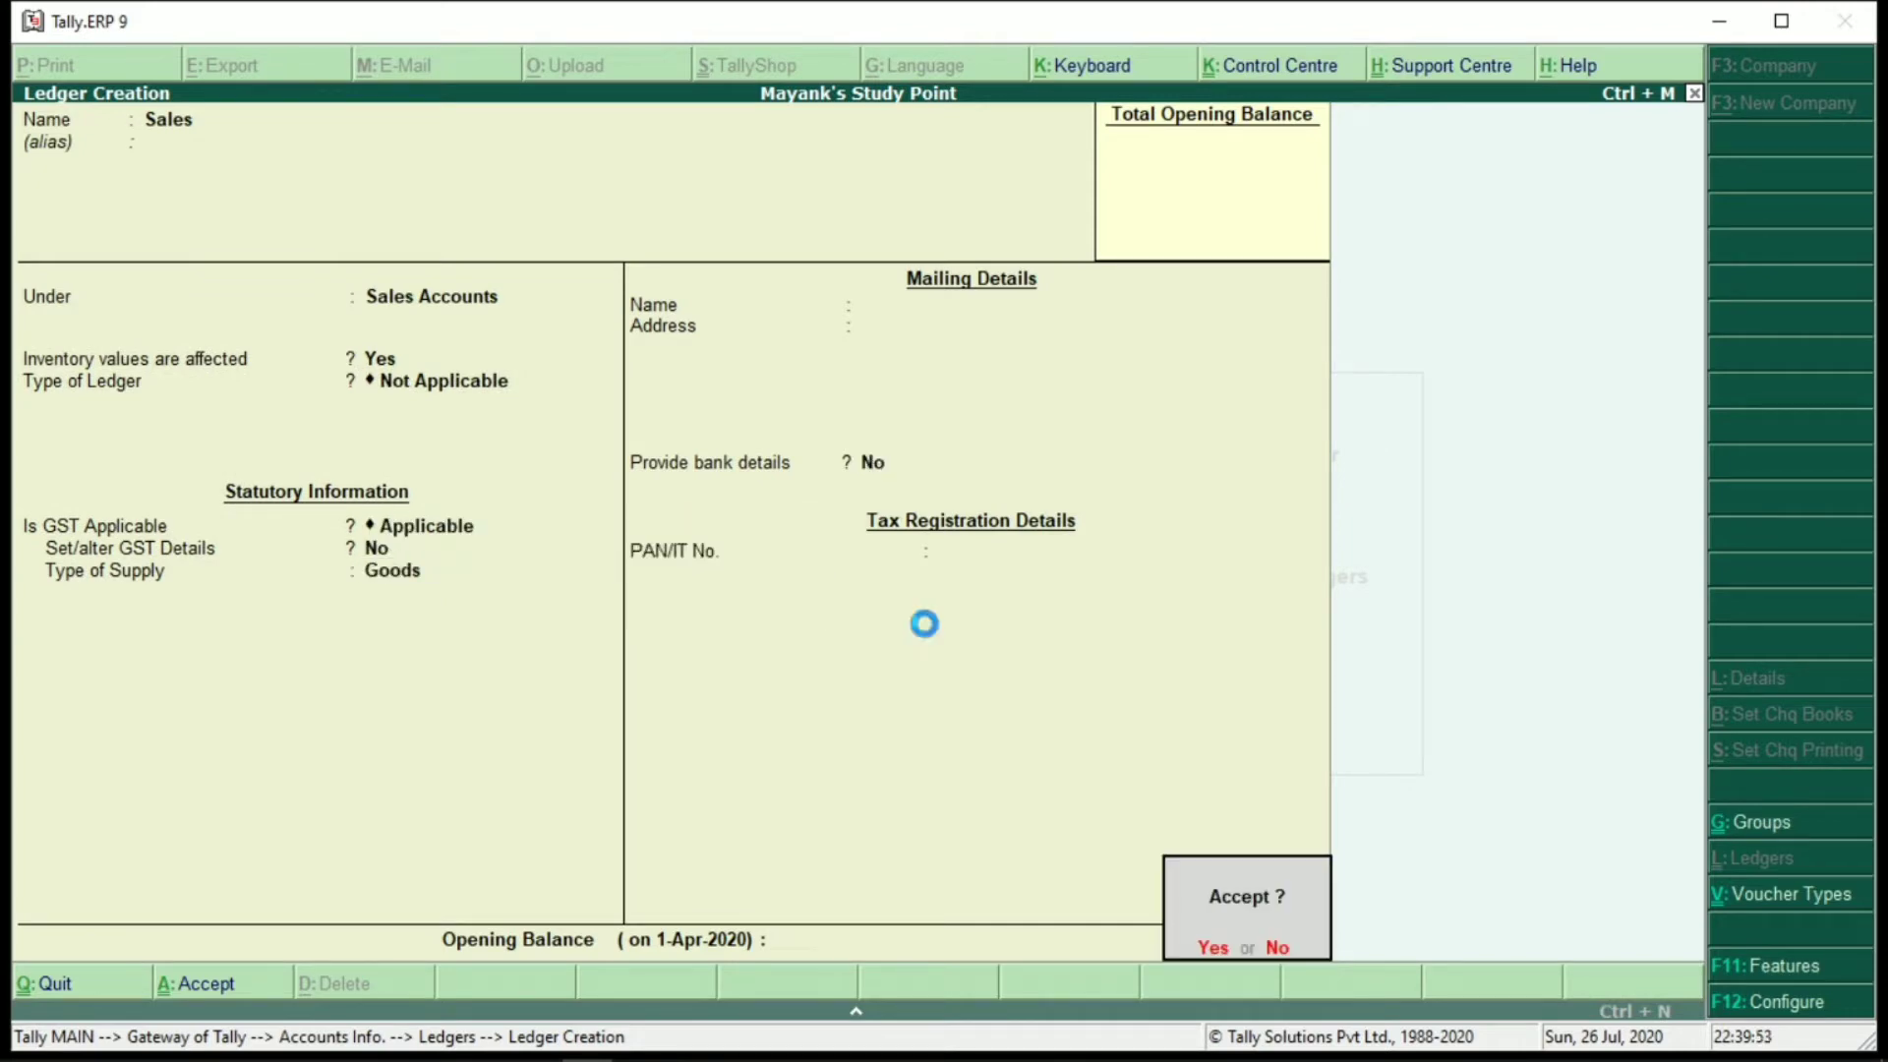
{"action": "key", "text": "Return"}
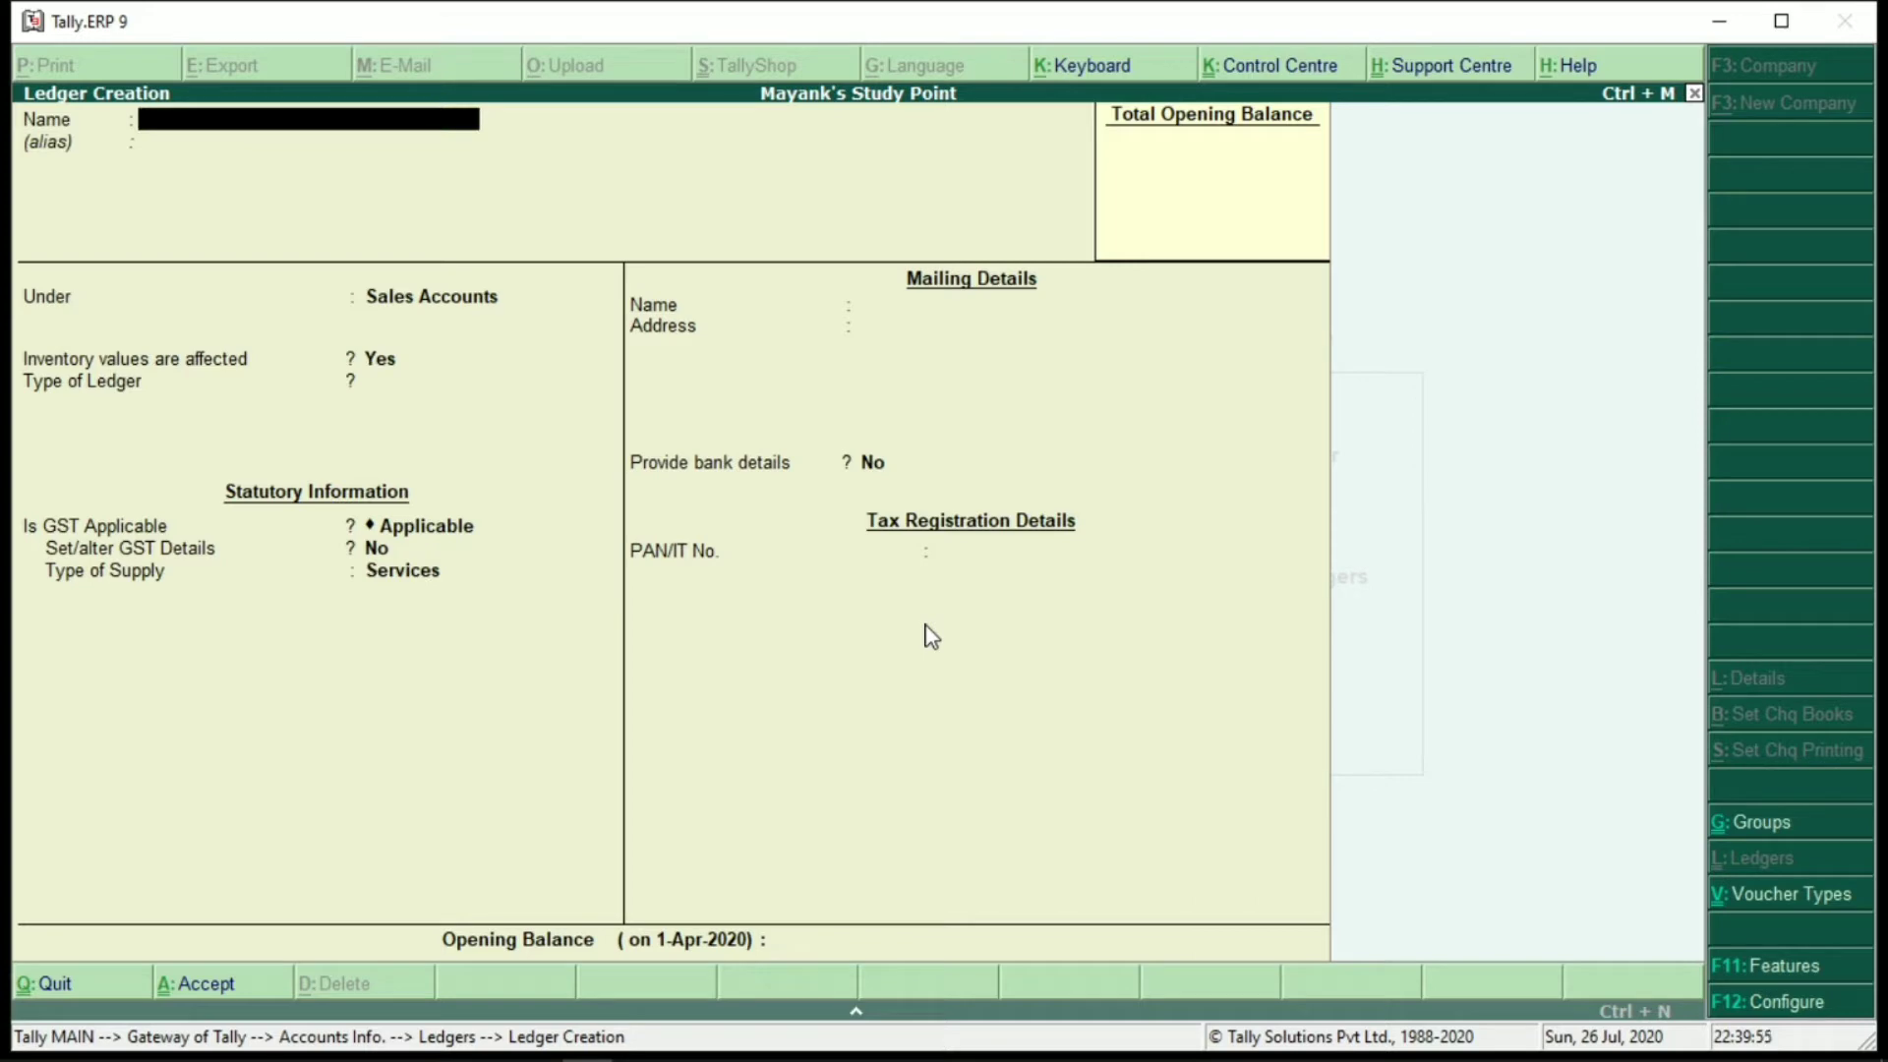
Create a 'Cgst' ledger under Duties & Taxes with duty type GST and tax type Central Tax
{"action": "type", "text": "Cgst"}
{"action": "key", "text": "Return"}
{"action": "key", "text": "Return"}
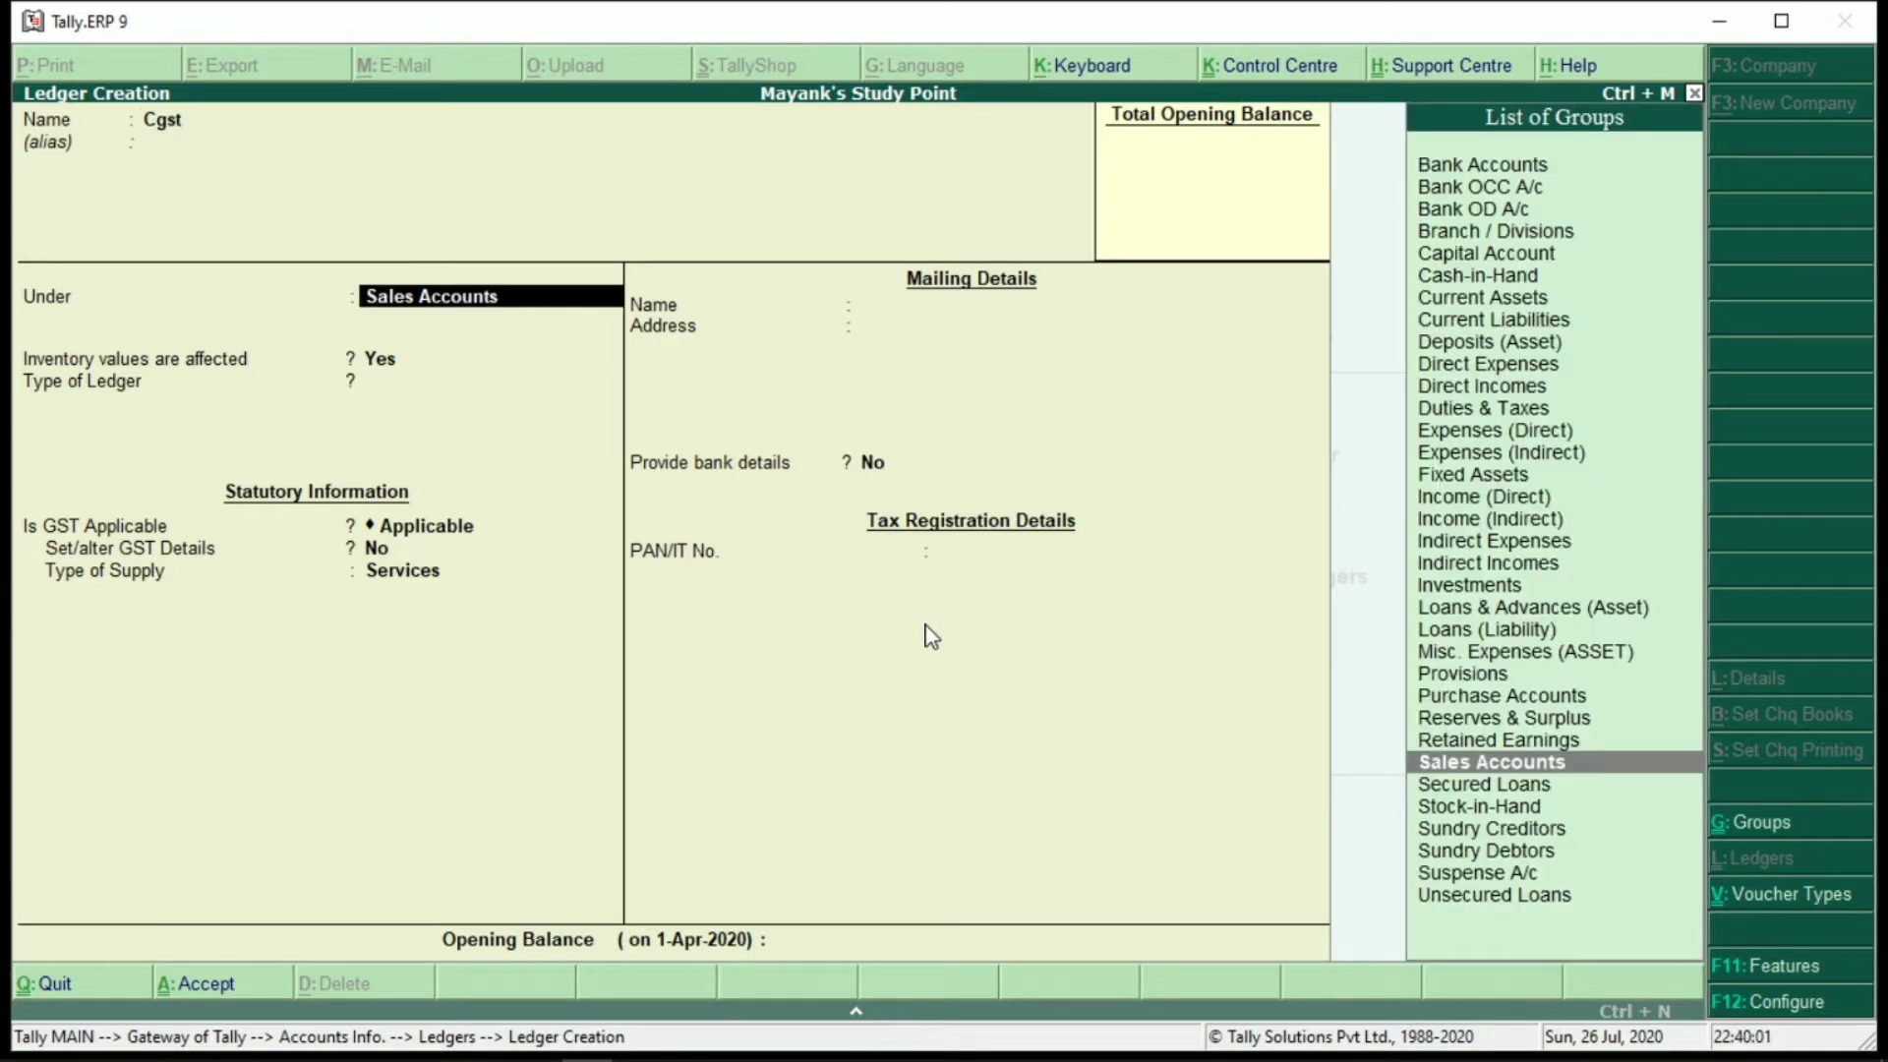
{"action": "type", "text": "Dut"}
{"action": "key", "text": "Return"}
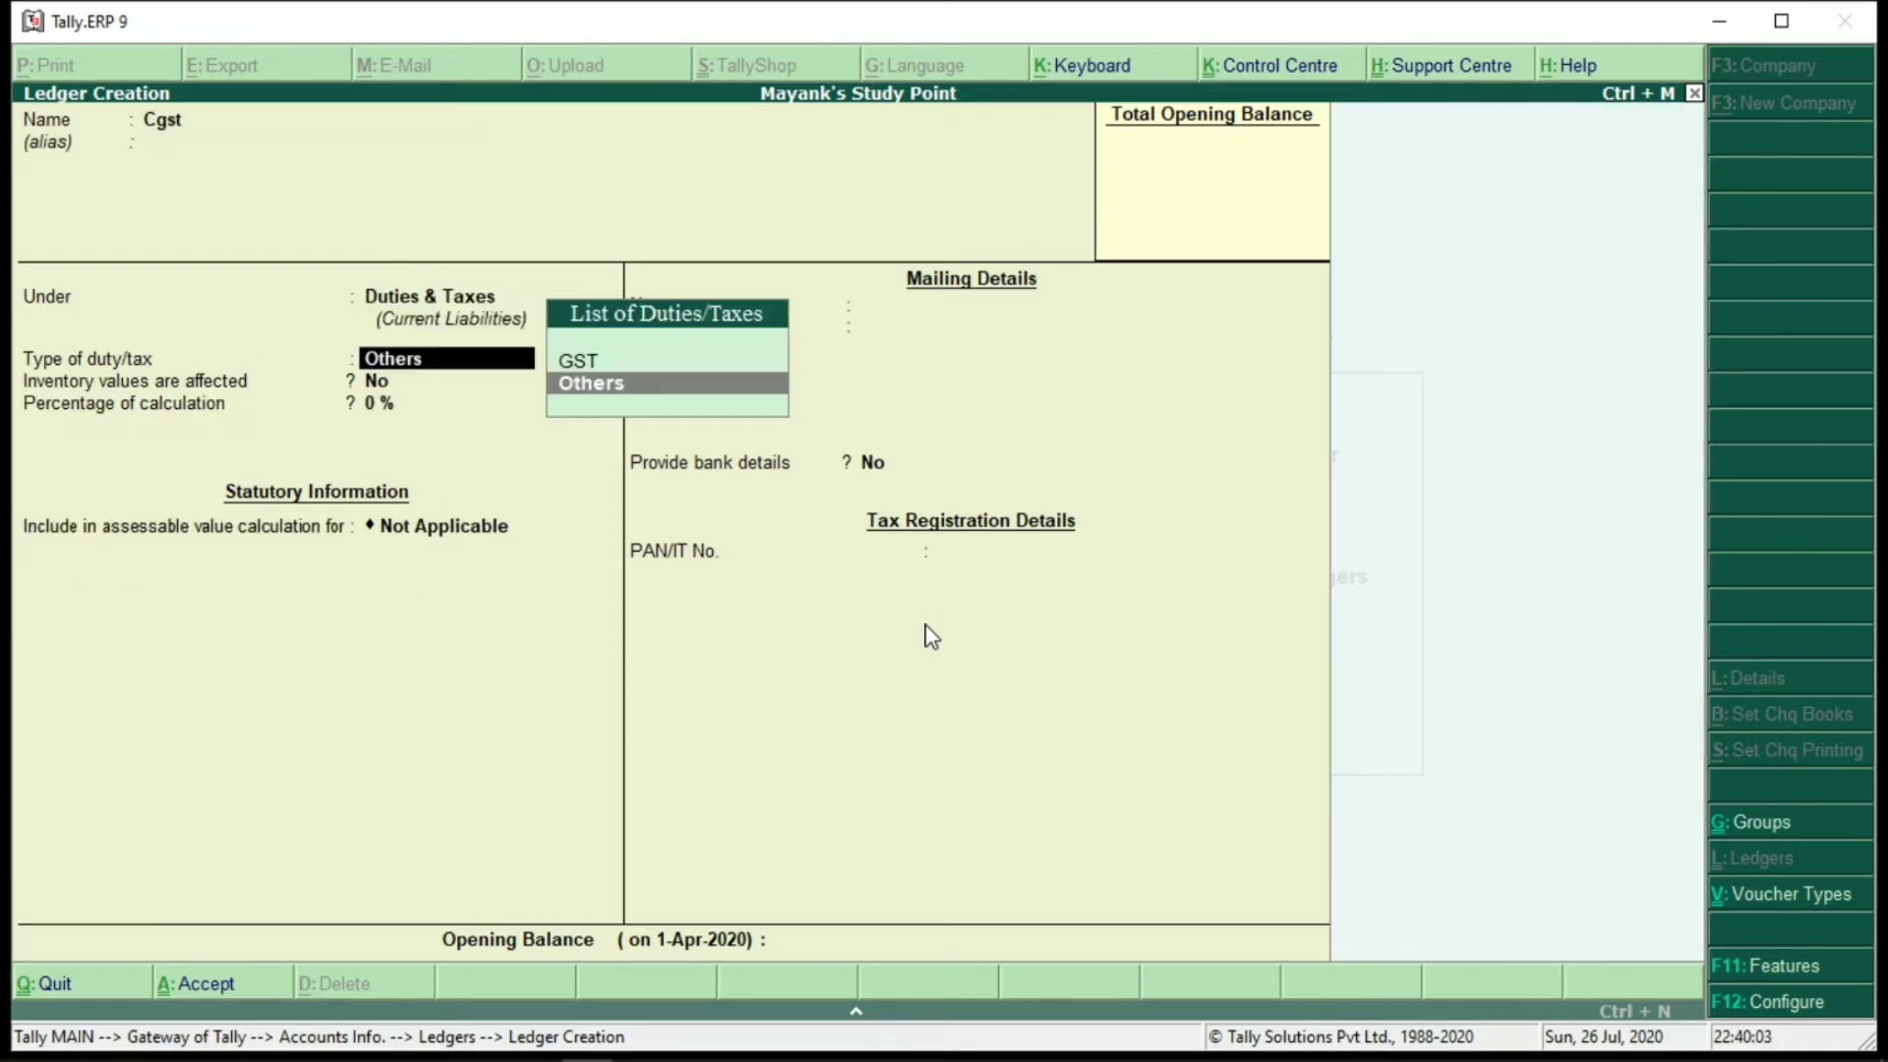
{"action": "key", "text": "Up"}
{"action": "key", "text": "Return"}
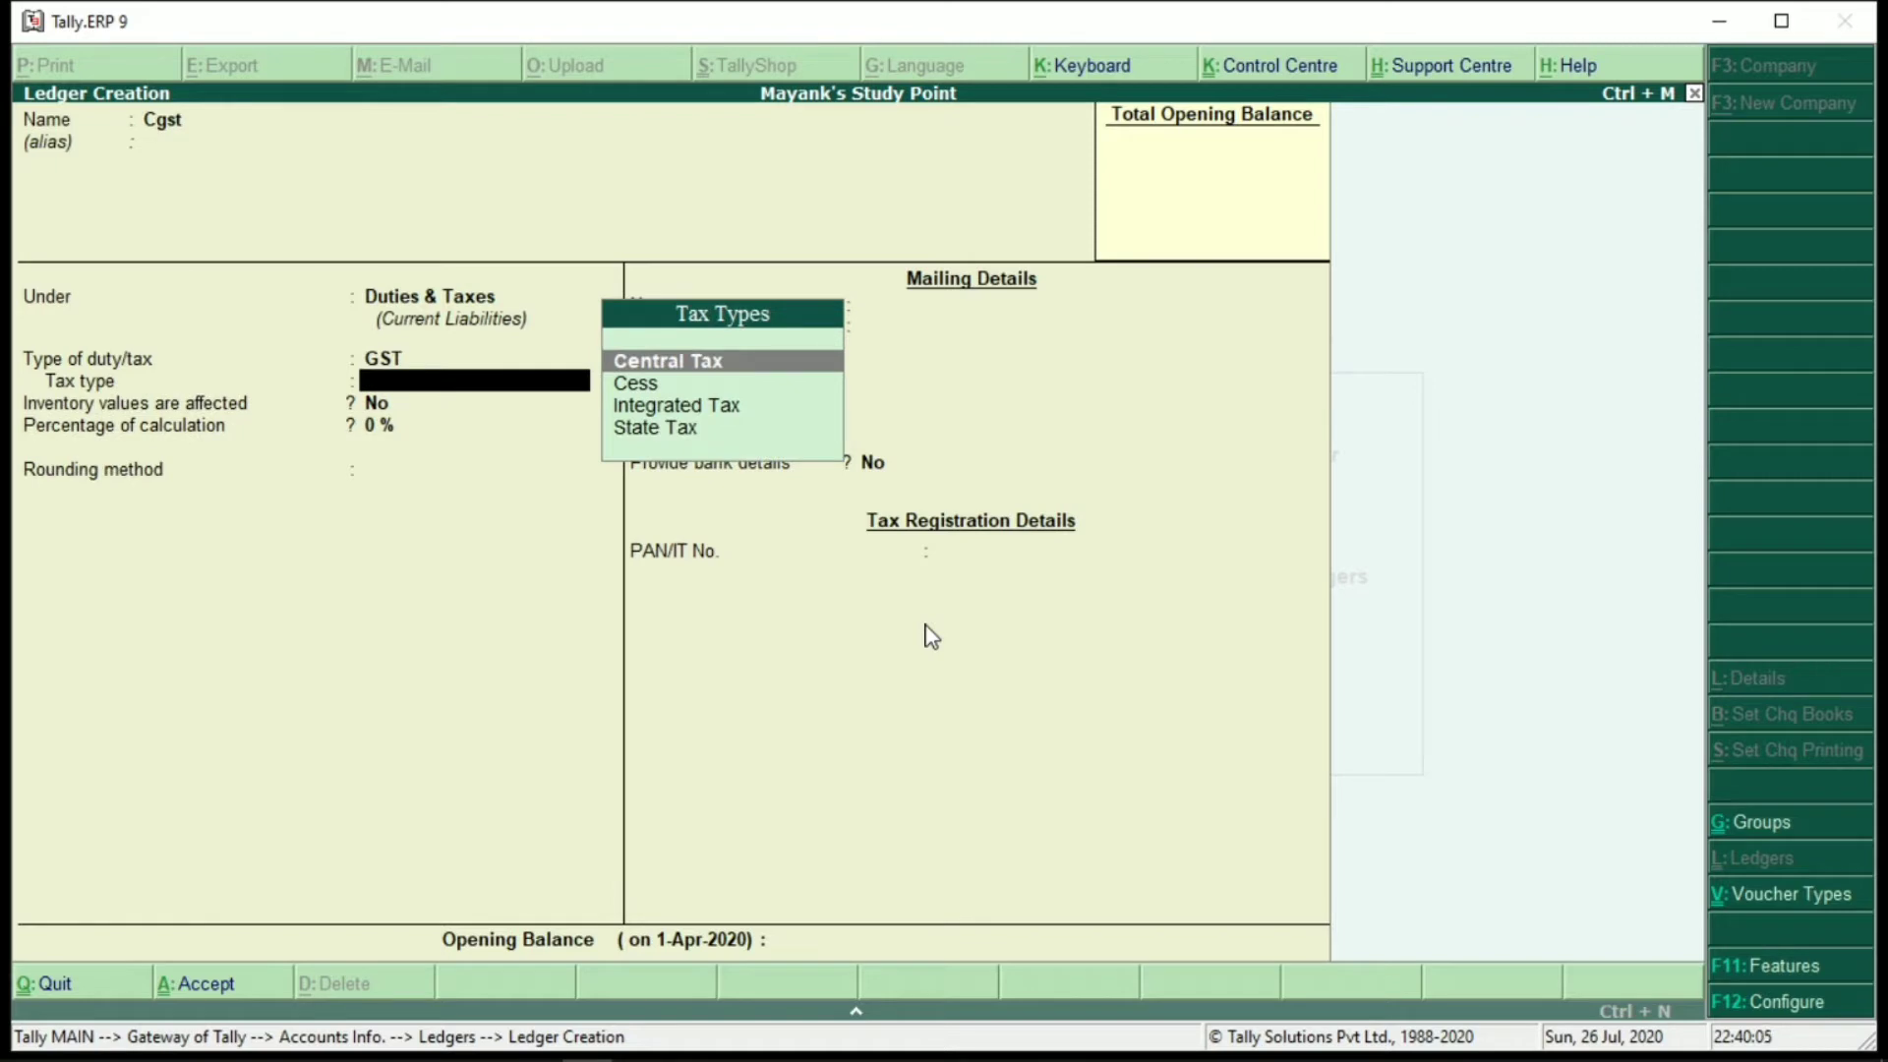
{"action": "key", "text": "Return"}
{"action": "key", "text": "Return"}
{"action": "key", "text": "Return"}
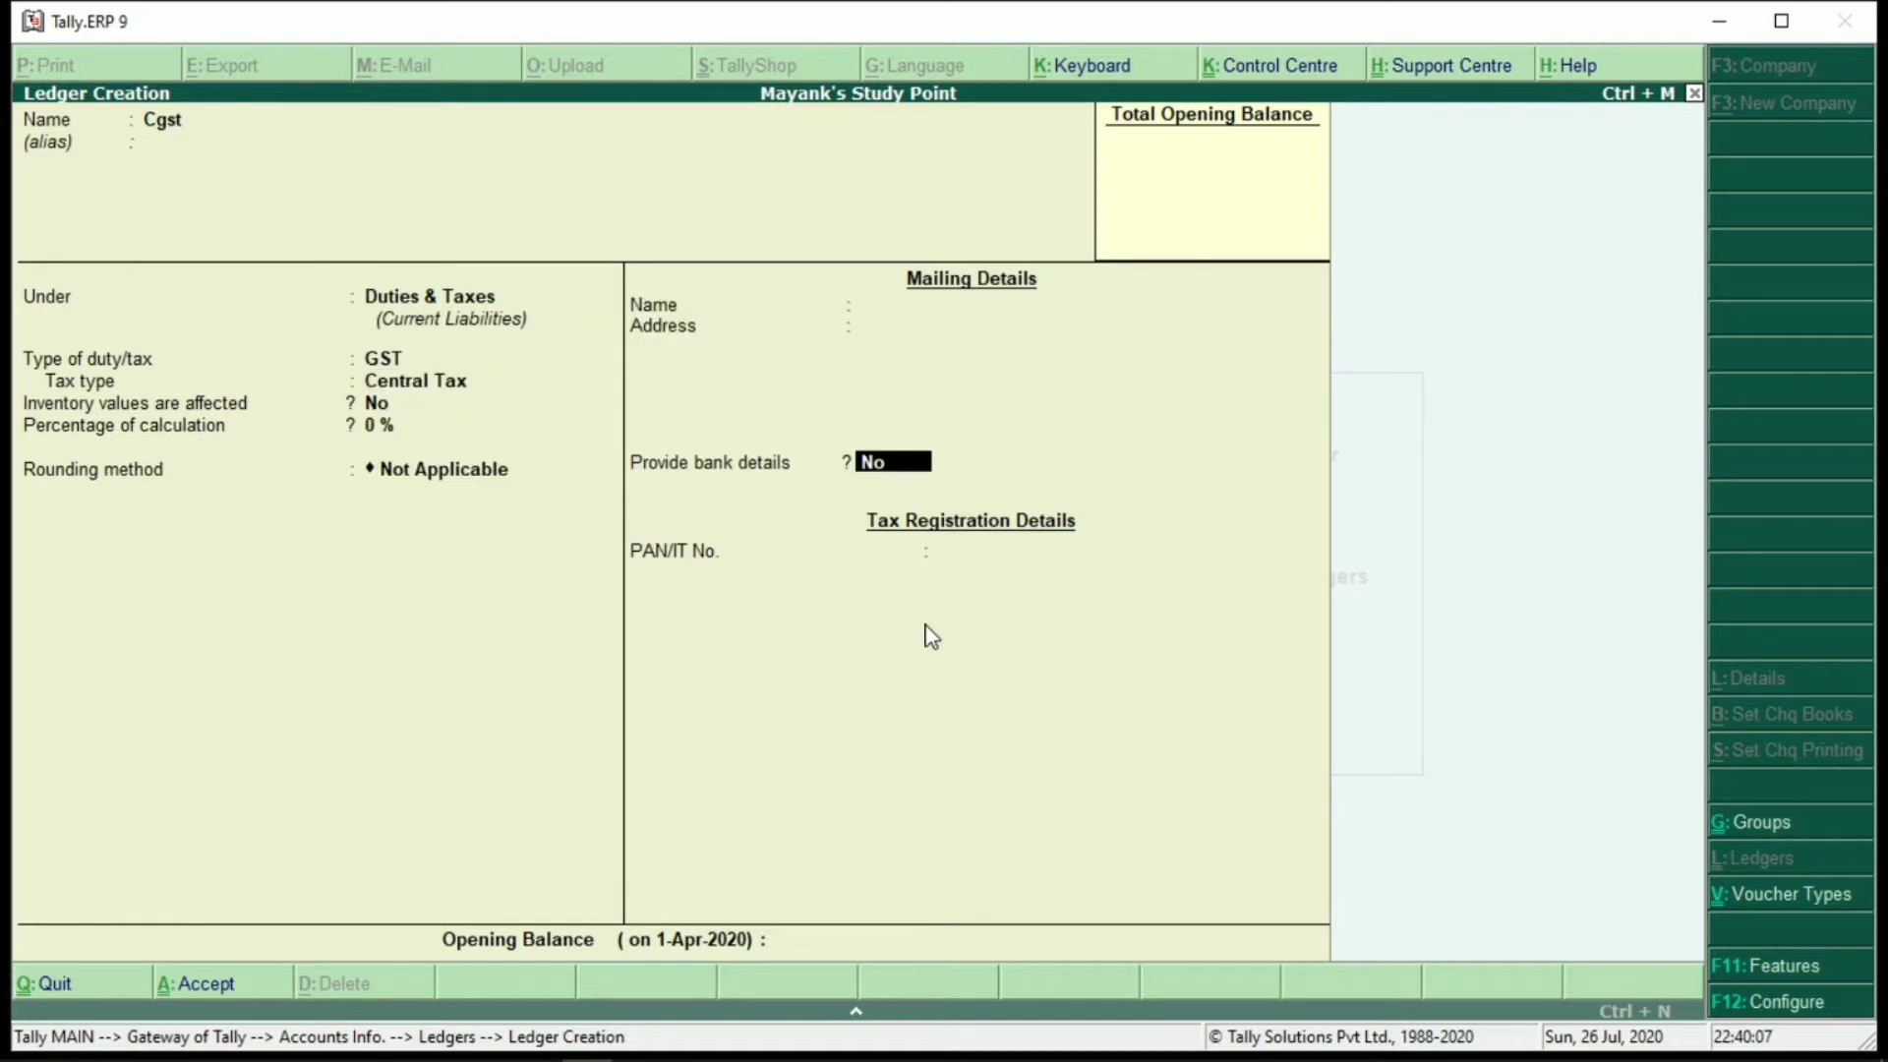
{"action": "key", "text": "Return"}
{"action": "key", "text": "Return"}
Save Cgst and create an 'Sgst' ledger under Duties & Taxes as GST State Tax
{"action": "key", "text": "Return"}
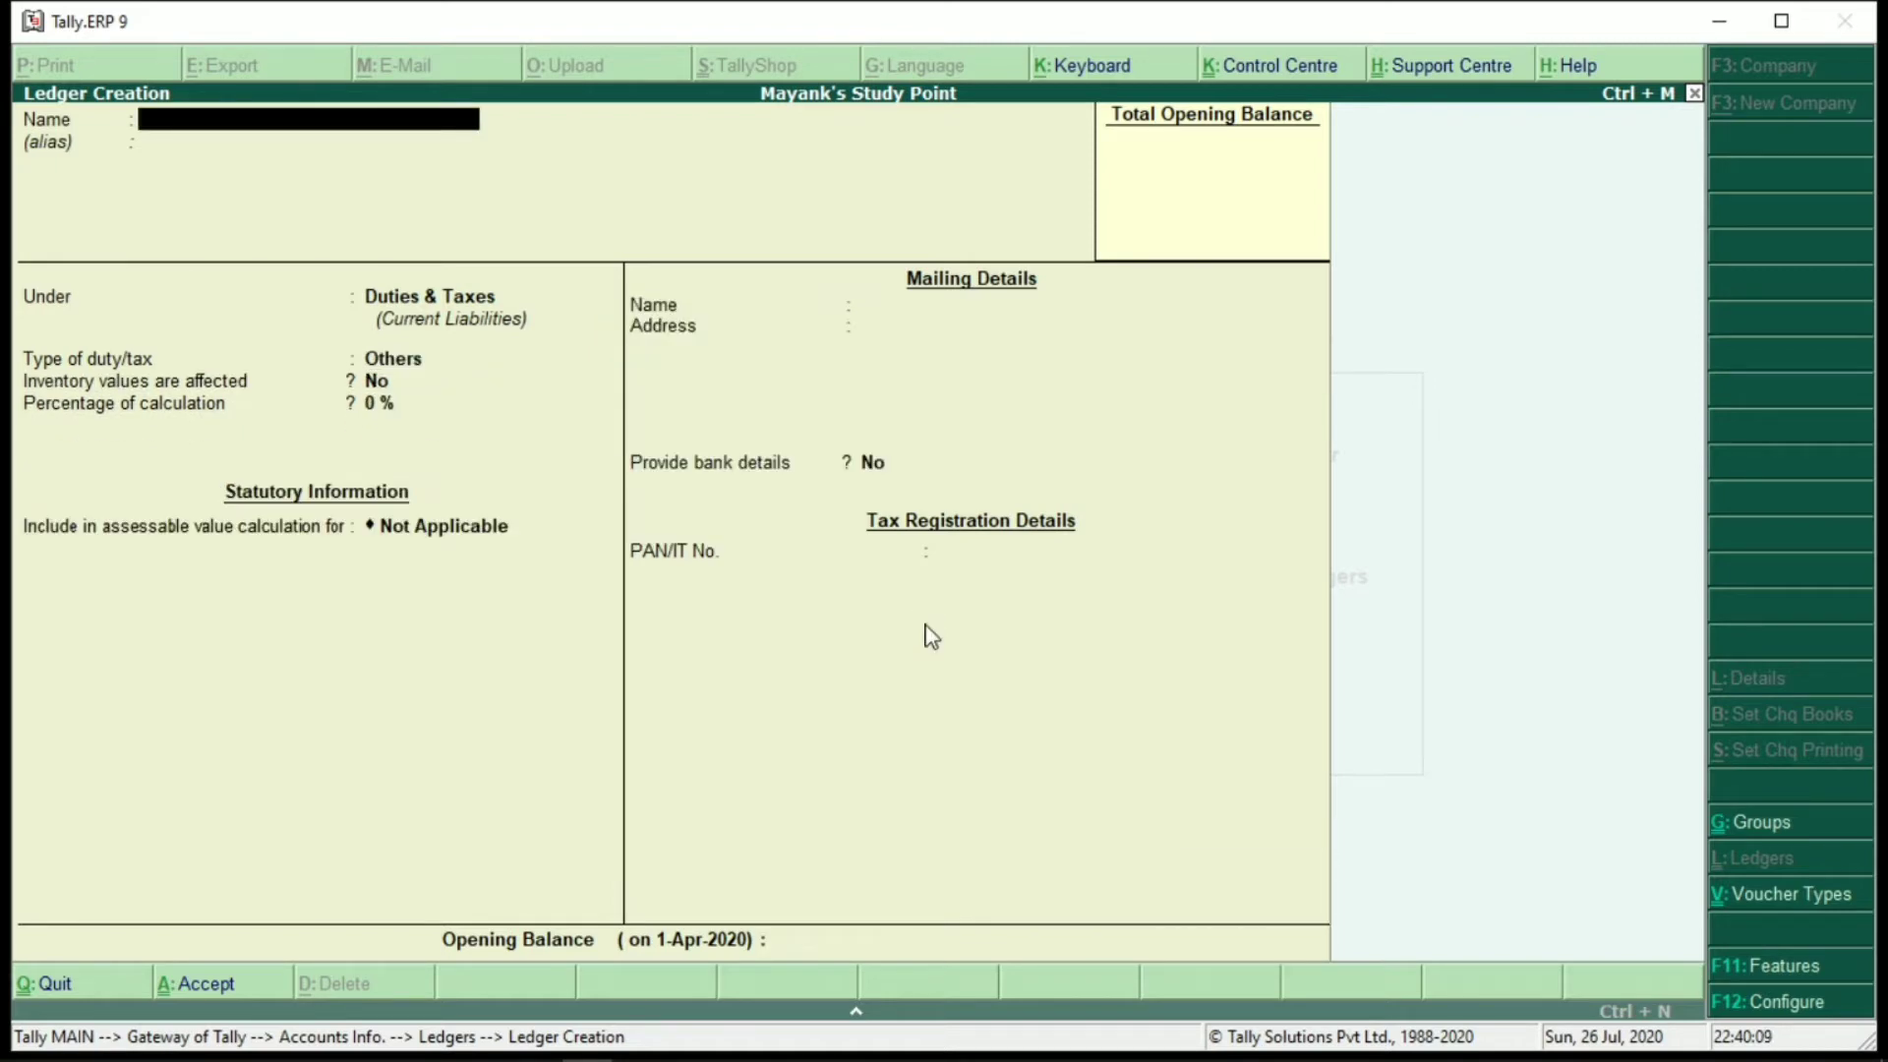
{"action": "type", "text": "Sgst"}
{"action": "key", "text": "Return"}
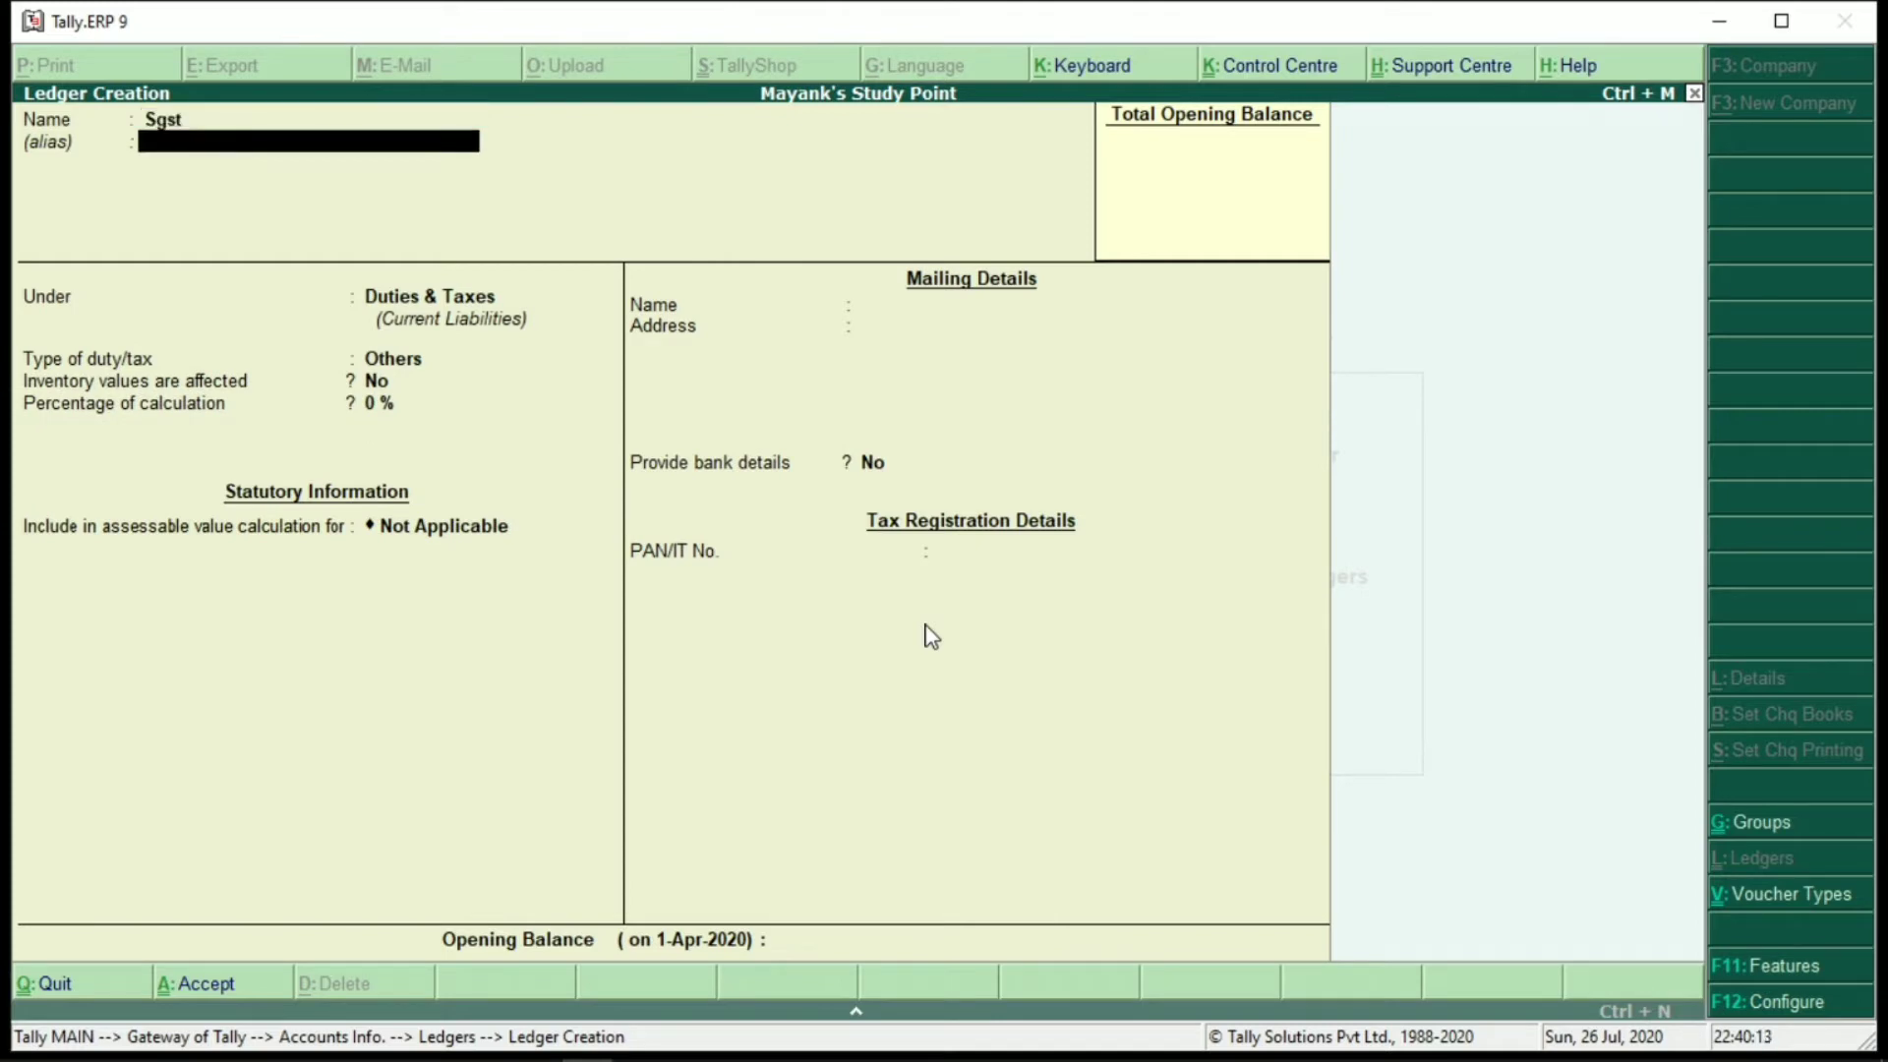
{"action": "key", "text": "Return"}
{"action": "key", "text": "Return"}
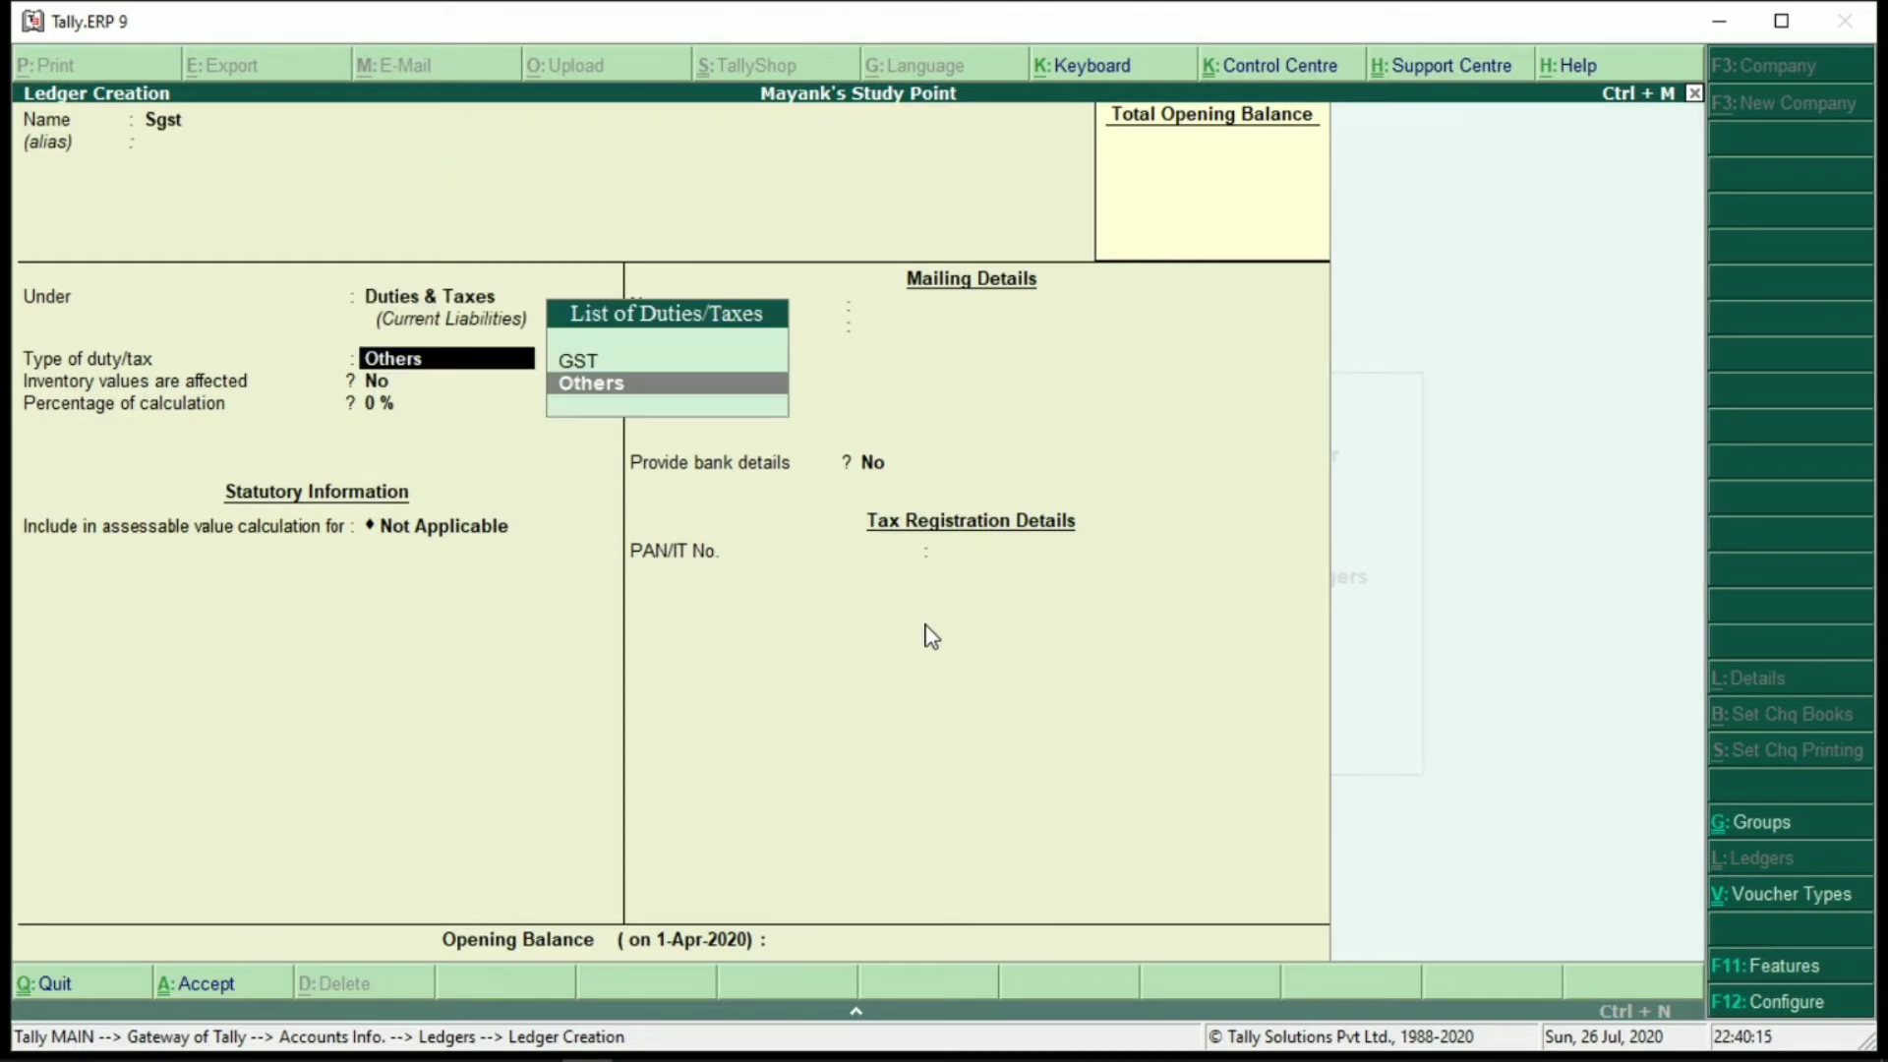
{"action": "key", "text": "Up"}
{"action": "key", "text": "Return"}
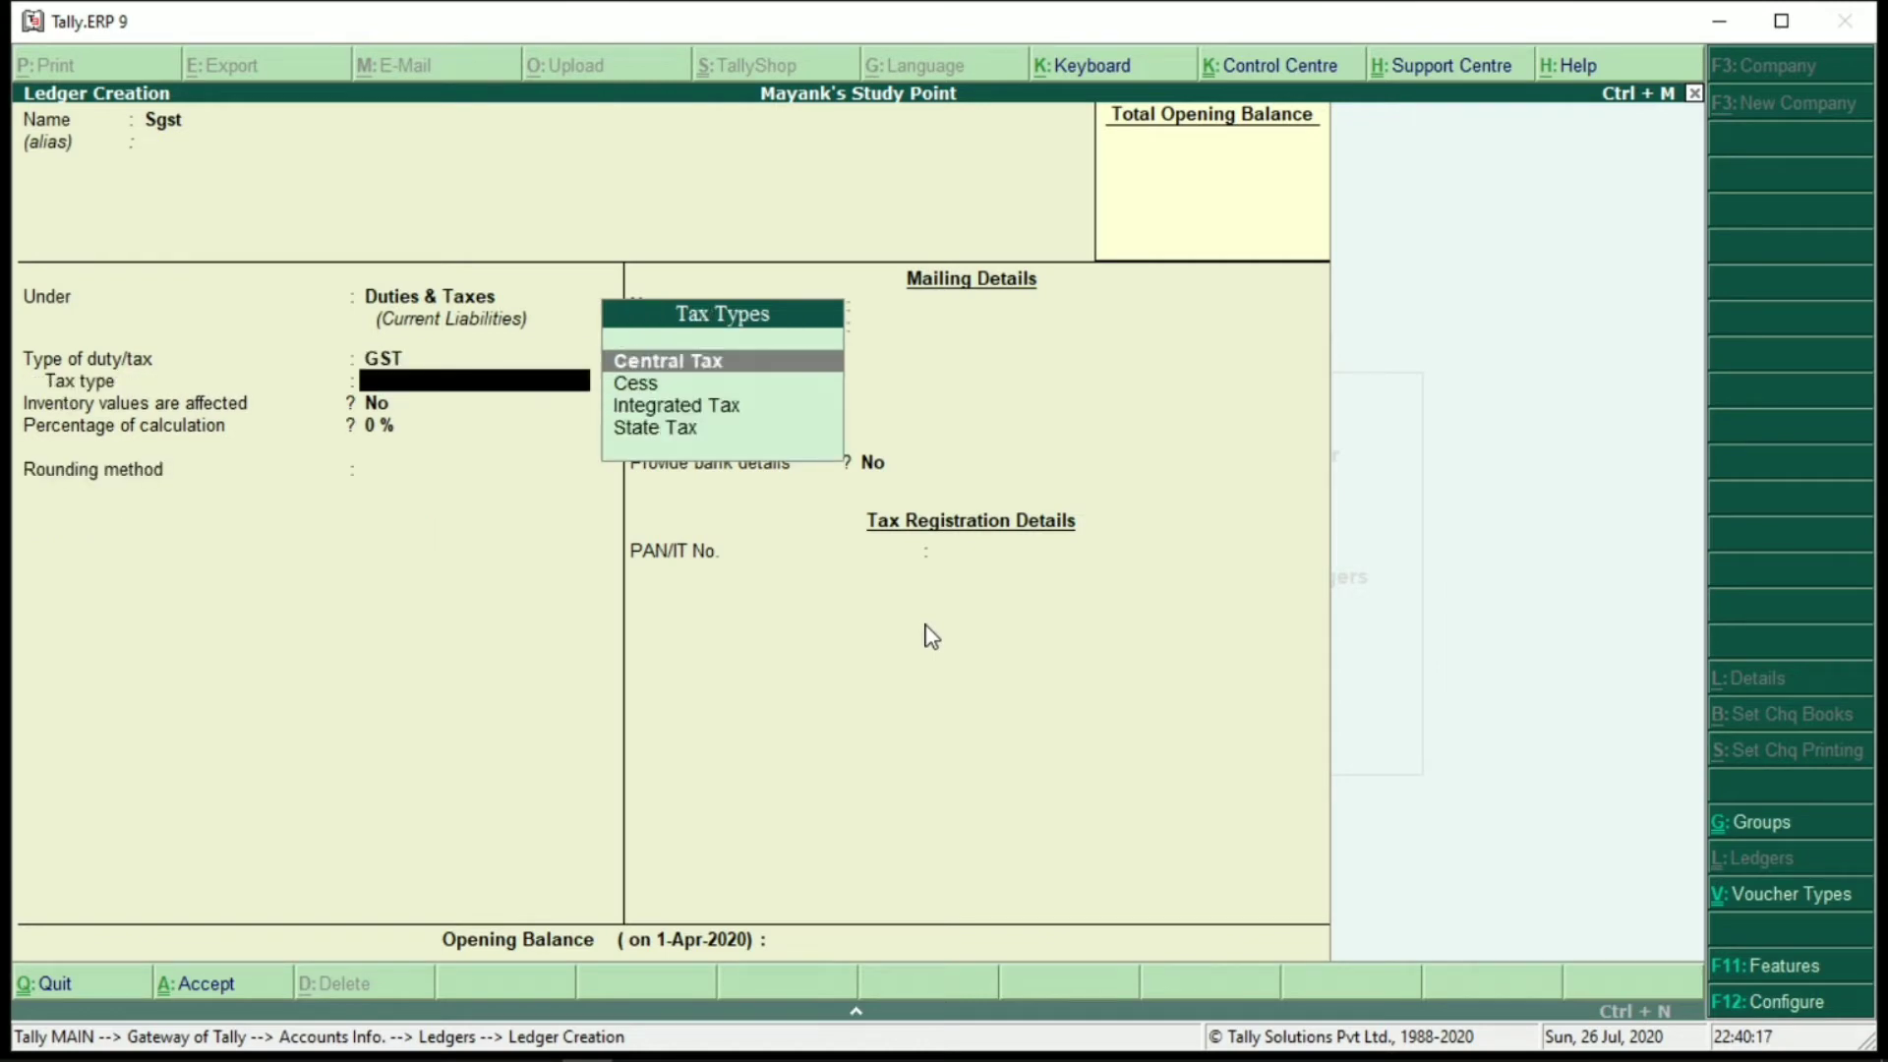
{"action": "key", "text": "Down"}
{"action": "key", "text": "Down"}
{"action": "key", "text": "Down"}
{"action": "key", "text": "Return"}
{"action": "key", "text": "Return"}
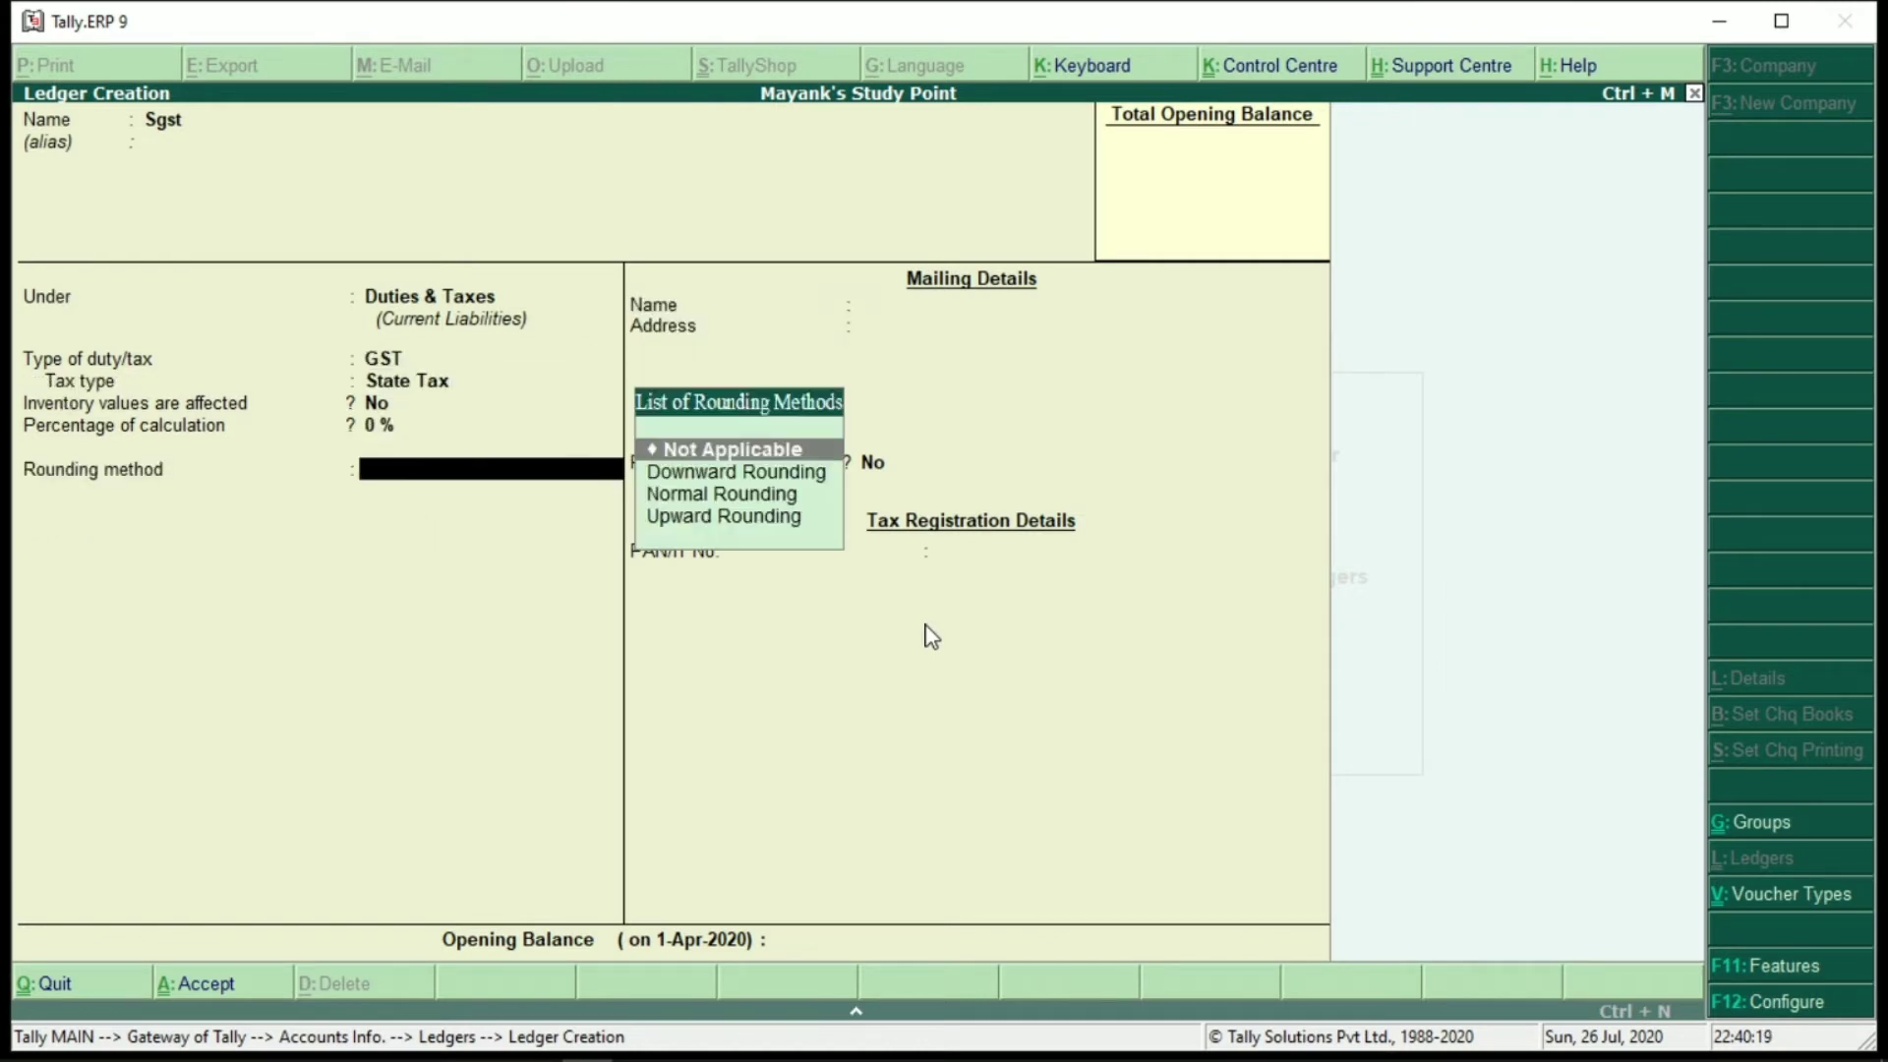
{"action": "key", "text": "Return"}
{"action": "key", "text": "Return"}
{"action": "key", "text": "Return"}
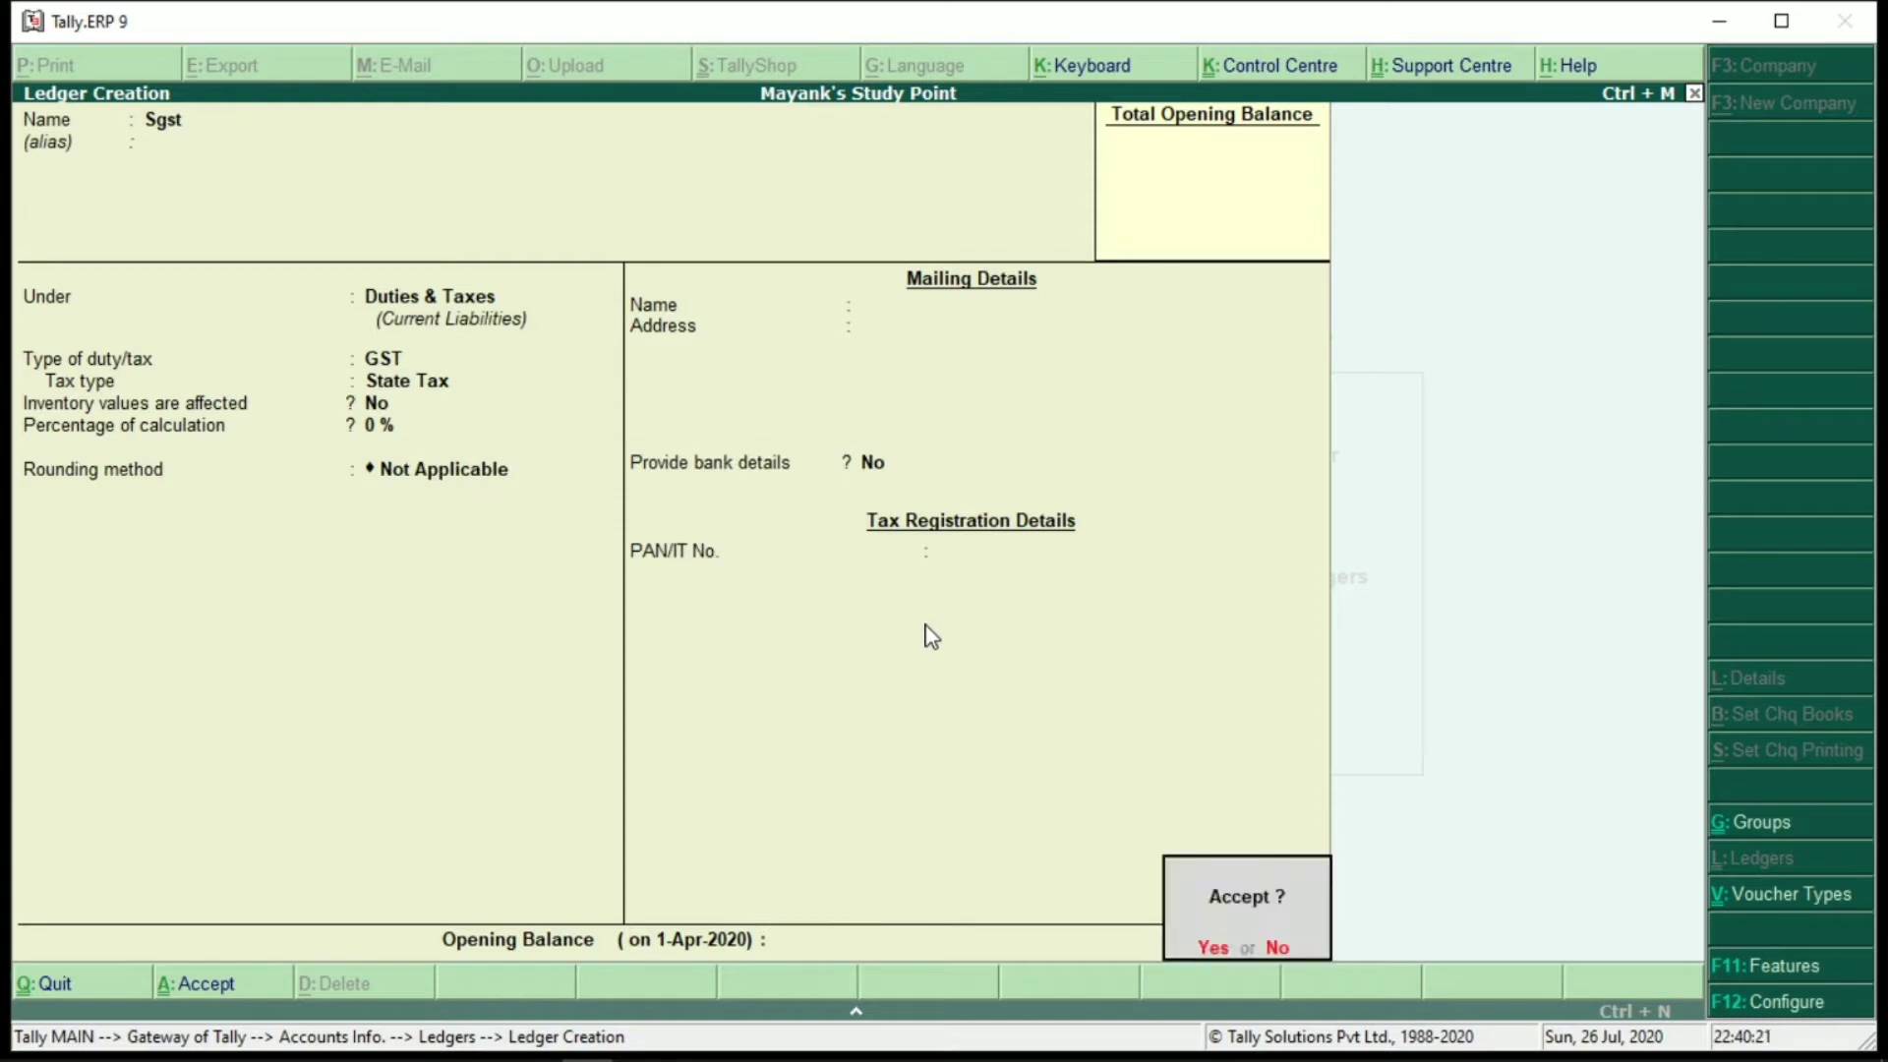
{"action": "key", "text": "Return"}
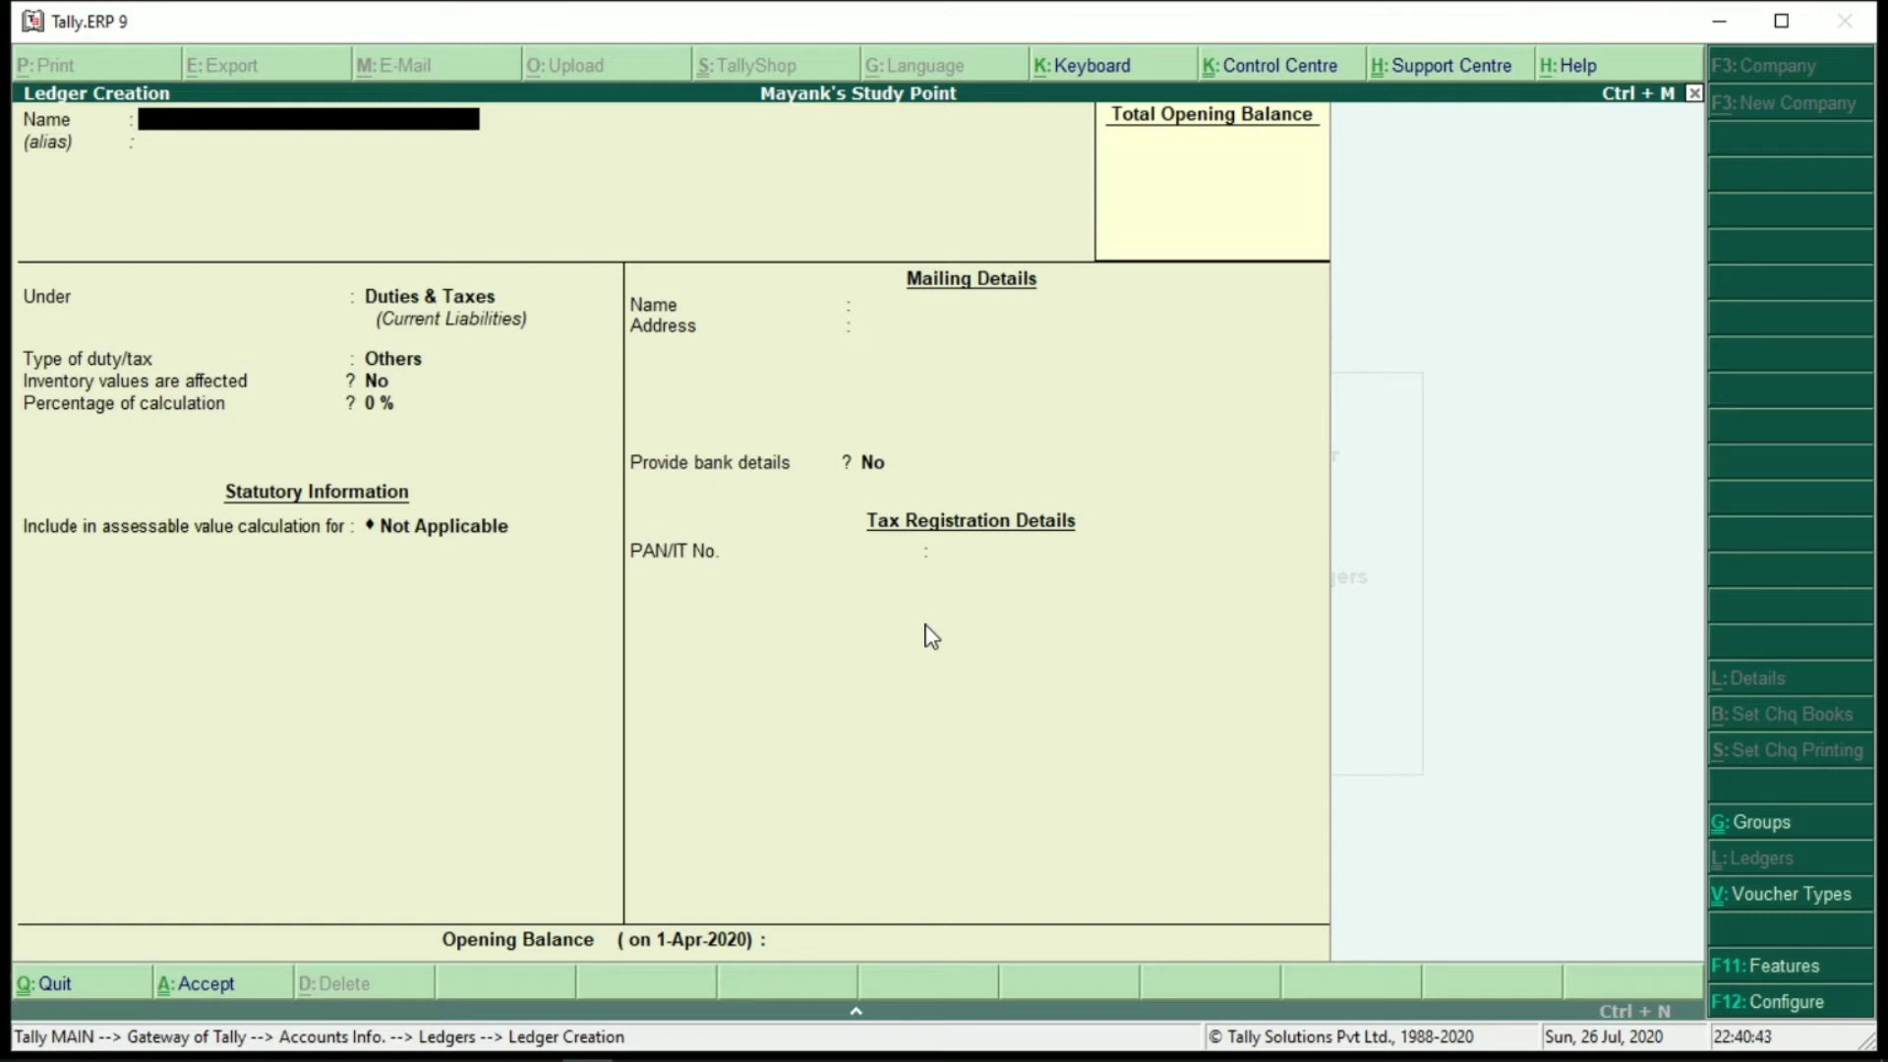
{"action": "type", "text": "nregistered Dealer"}
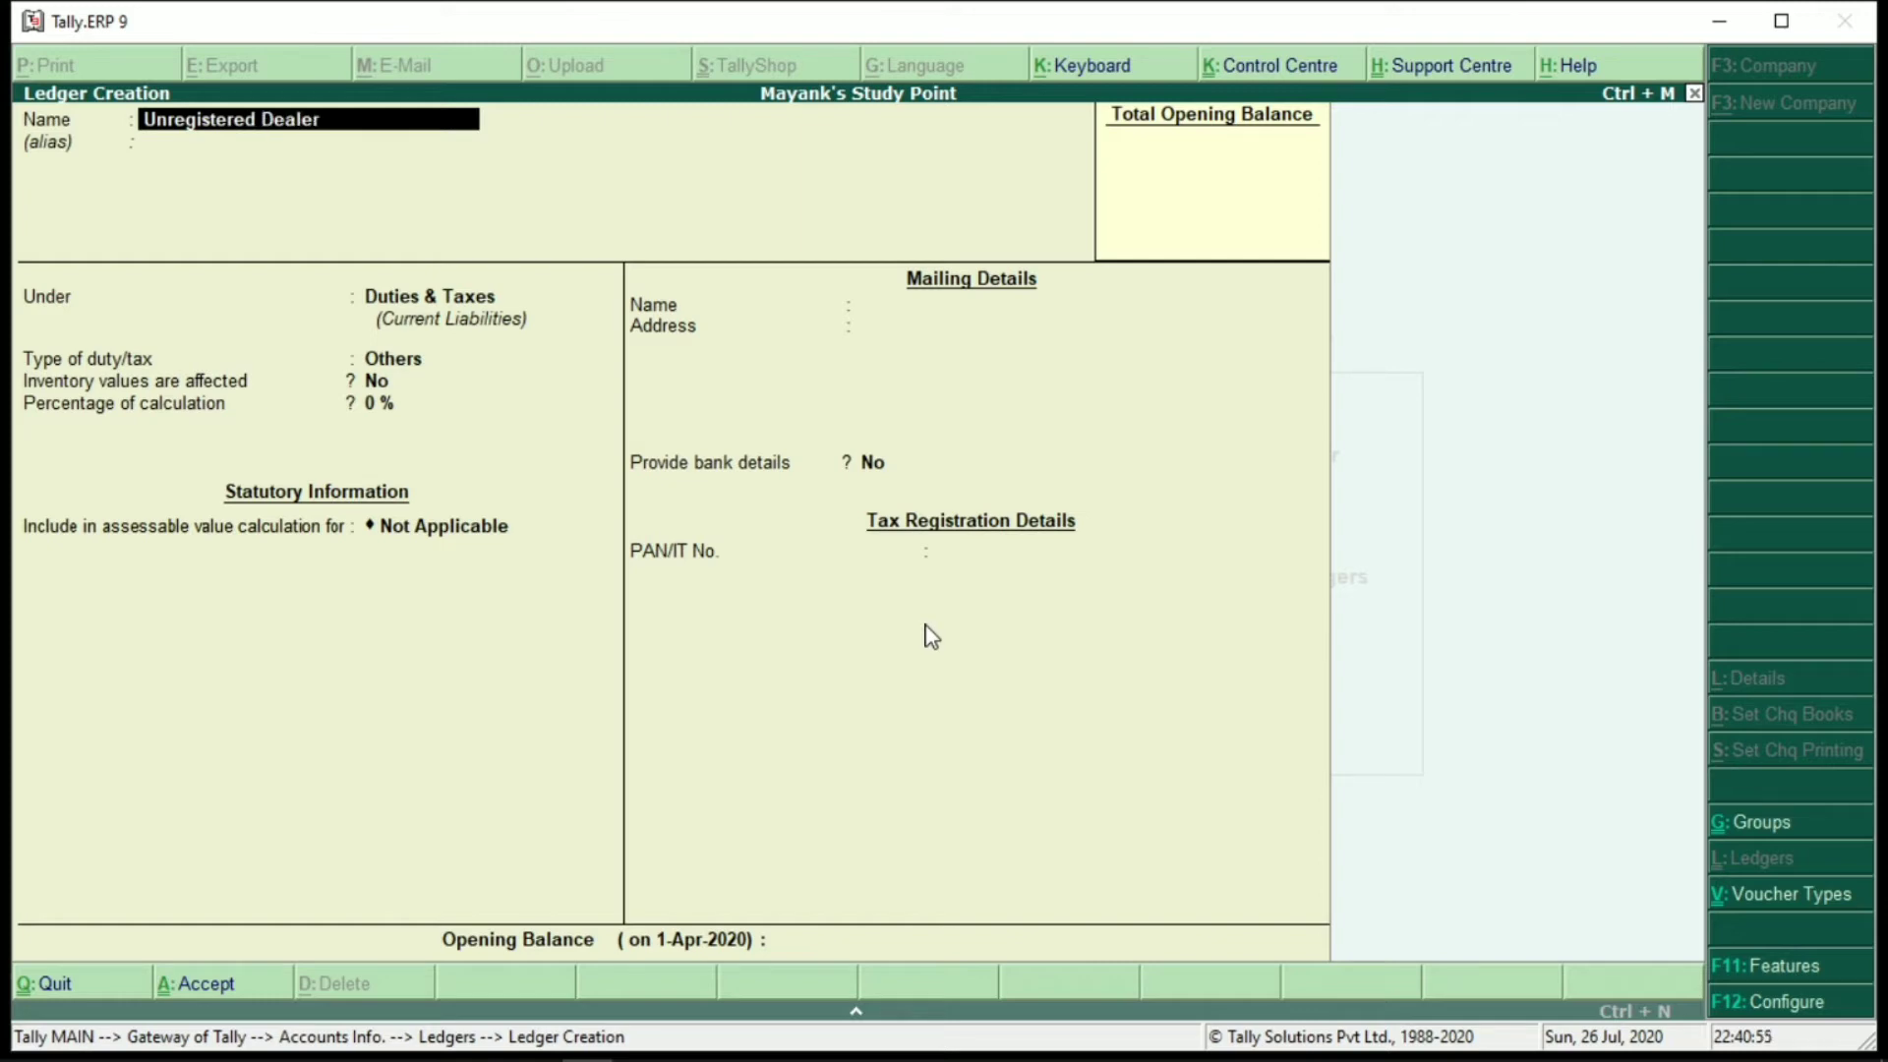
Save Unregistered Dealer under Sundry Creditors with Unregistered registration, then return to Gateway of Tally
{"action": "key", "text": "Return"}
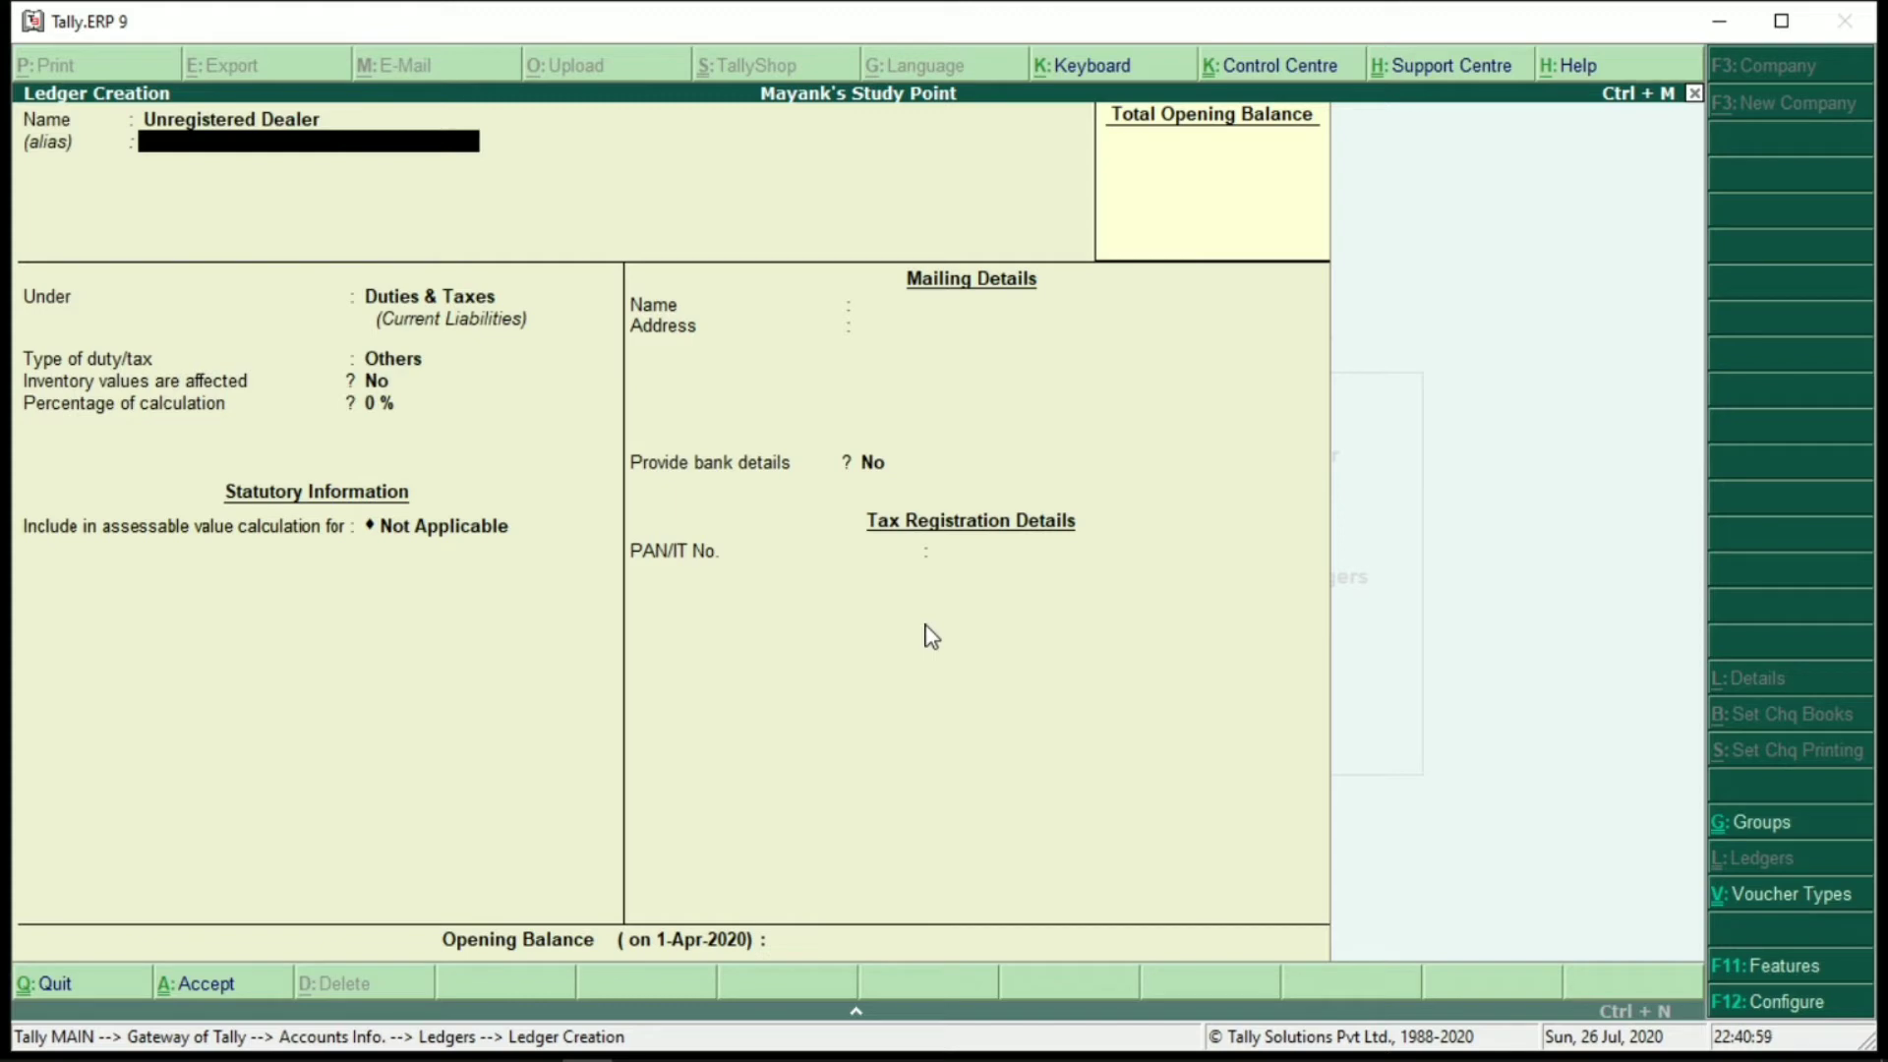
{"action": "key", "text": "Return"}
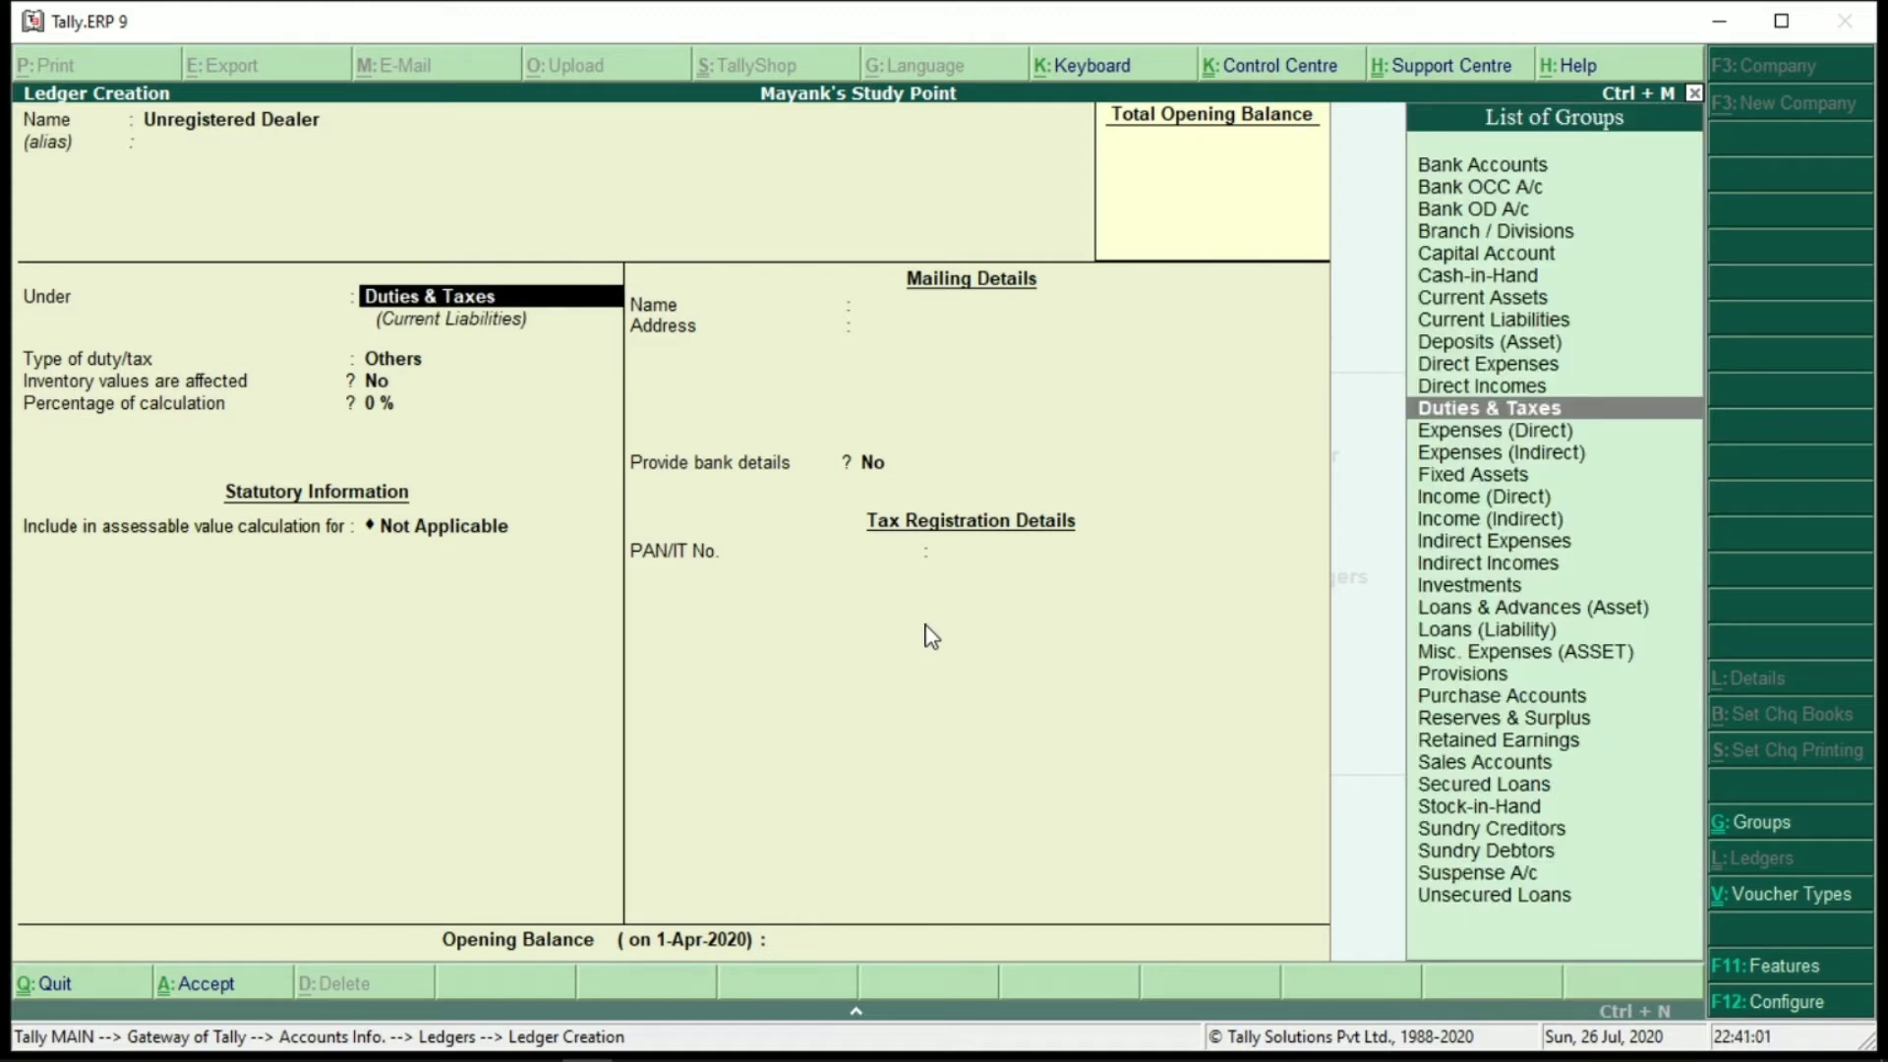
{"action": "type", "text": "Sund"}
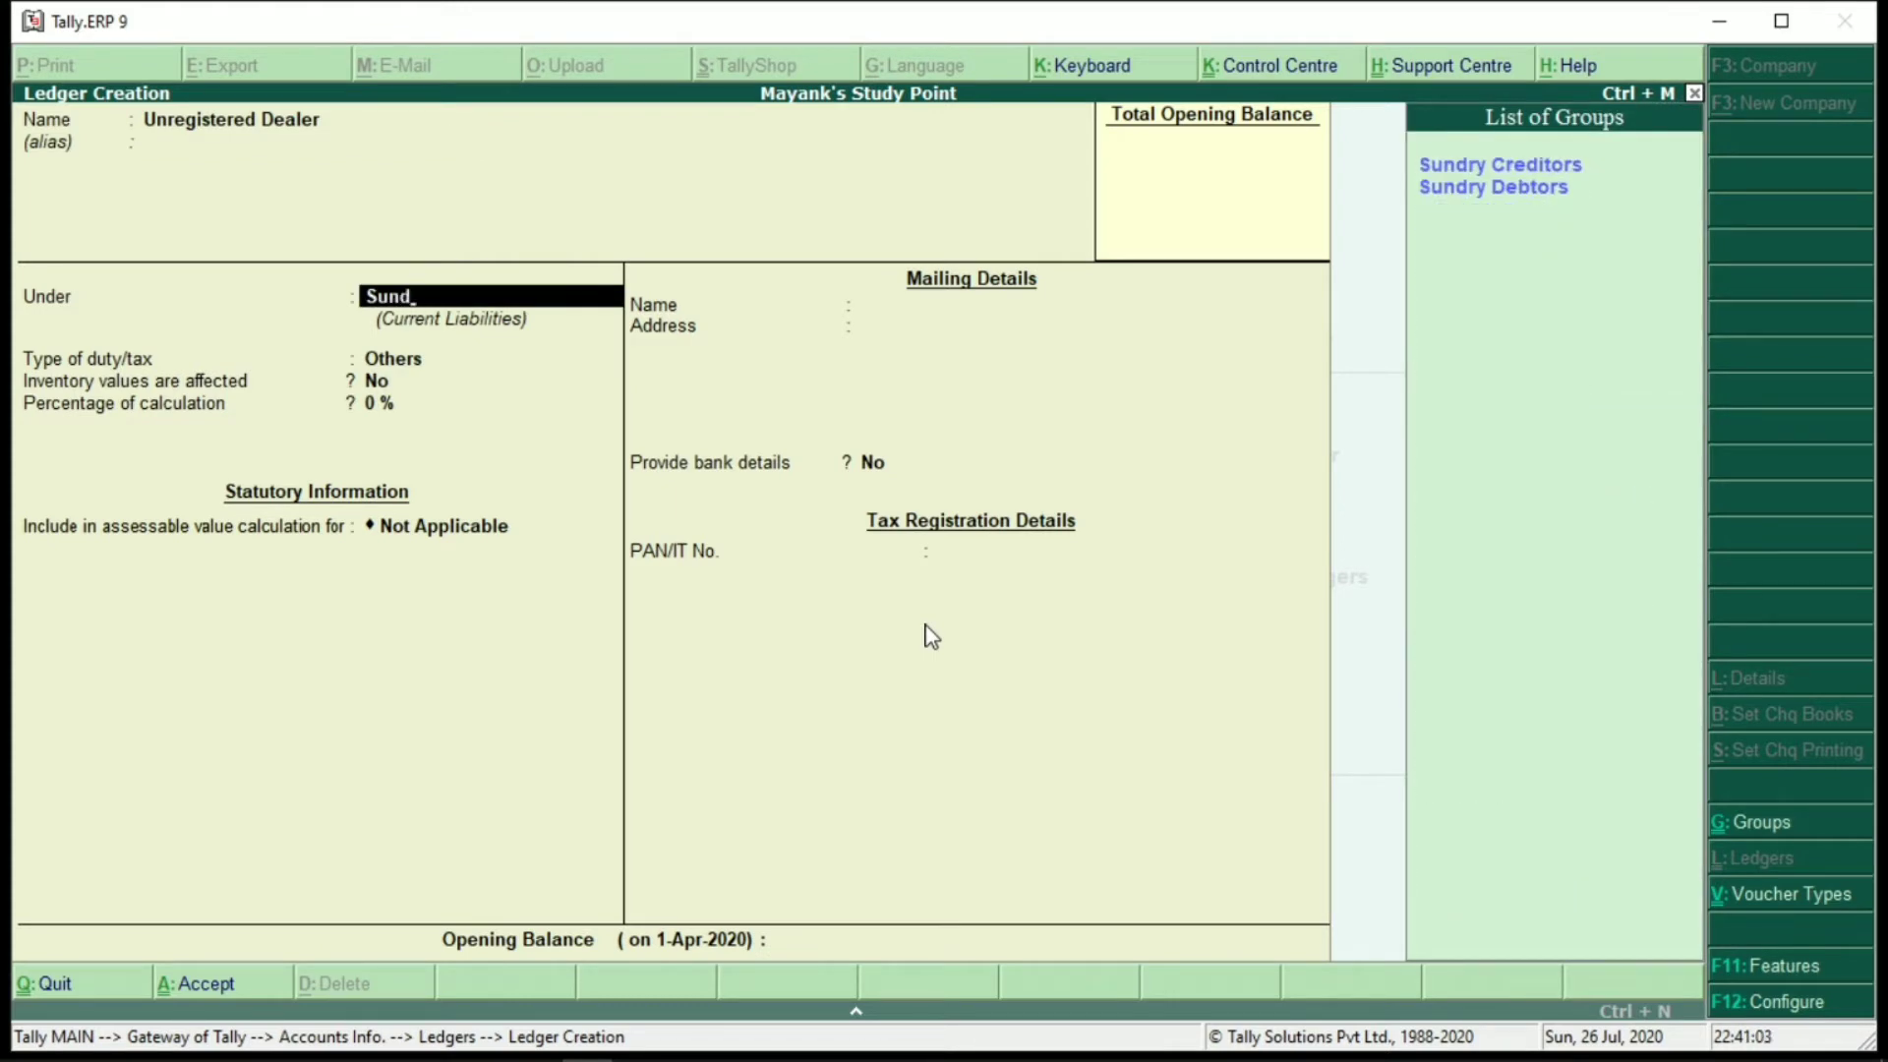
{"action": "key", "text": "Return"}
{"action": "key", "text": "Return"}
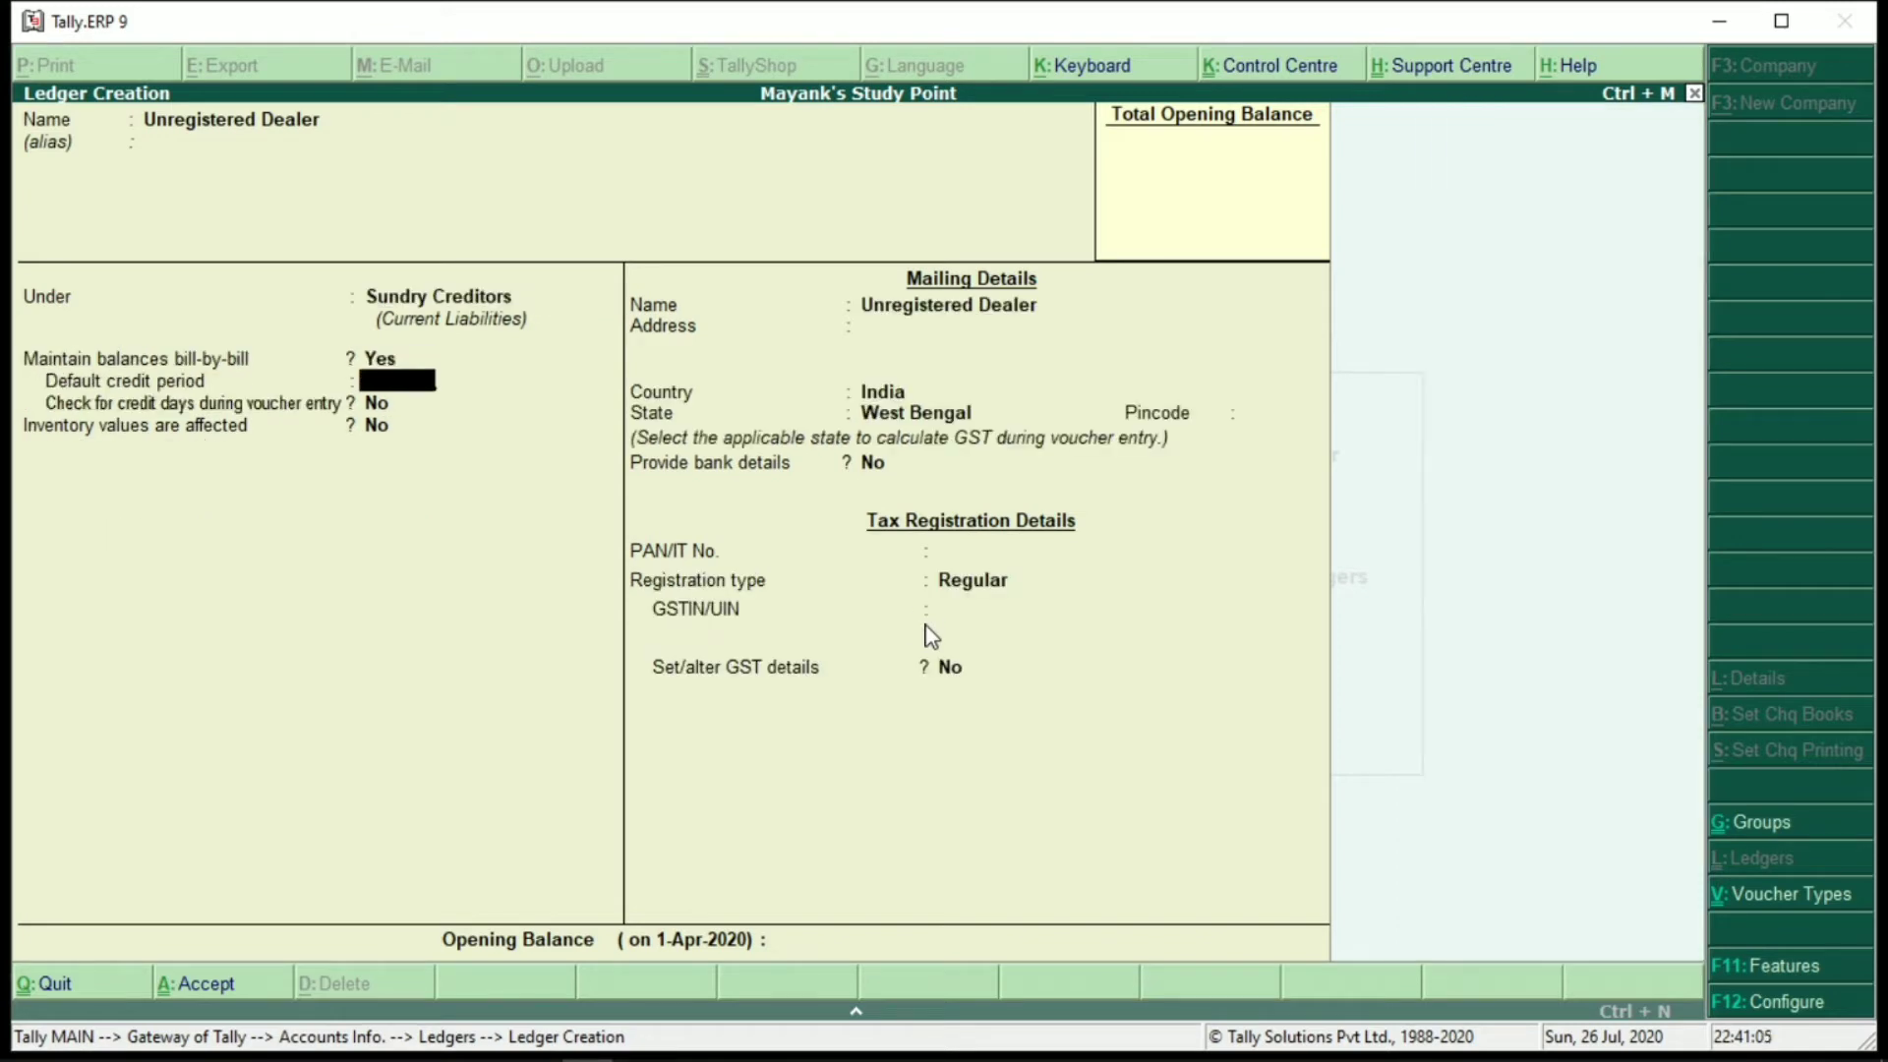
{"action": "key", "text": "Return"}
{"action": "key", "text": "Return"}
{"action": "key", "text": "Return"}
{"action": "key", "text": "Return"}
{"action": "key", "text": "Return"}
{"action": "key", "text": "Return"}
{"action": "key", "text": "Return"}
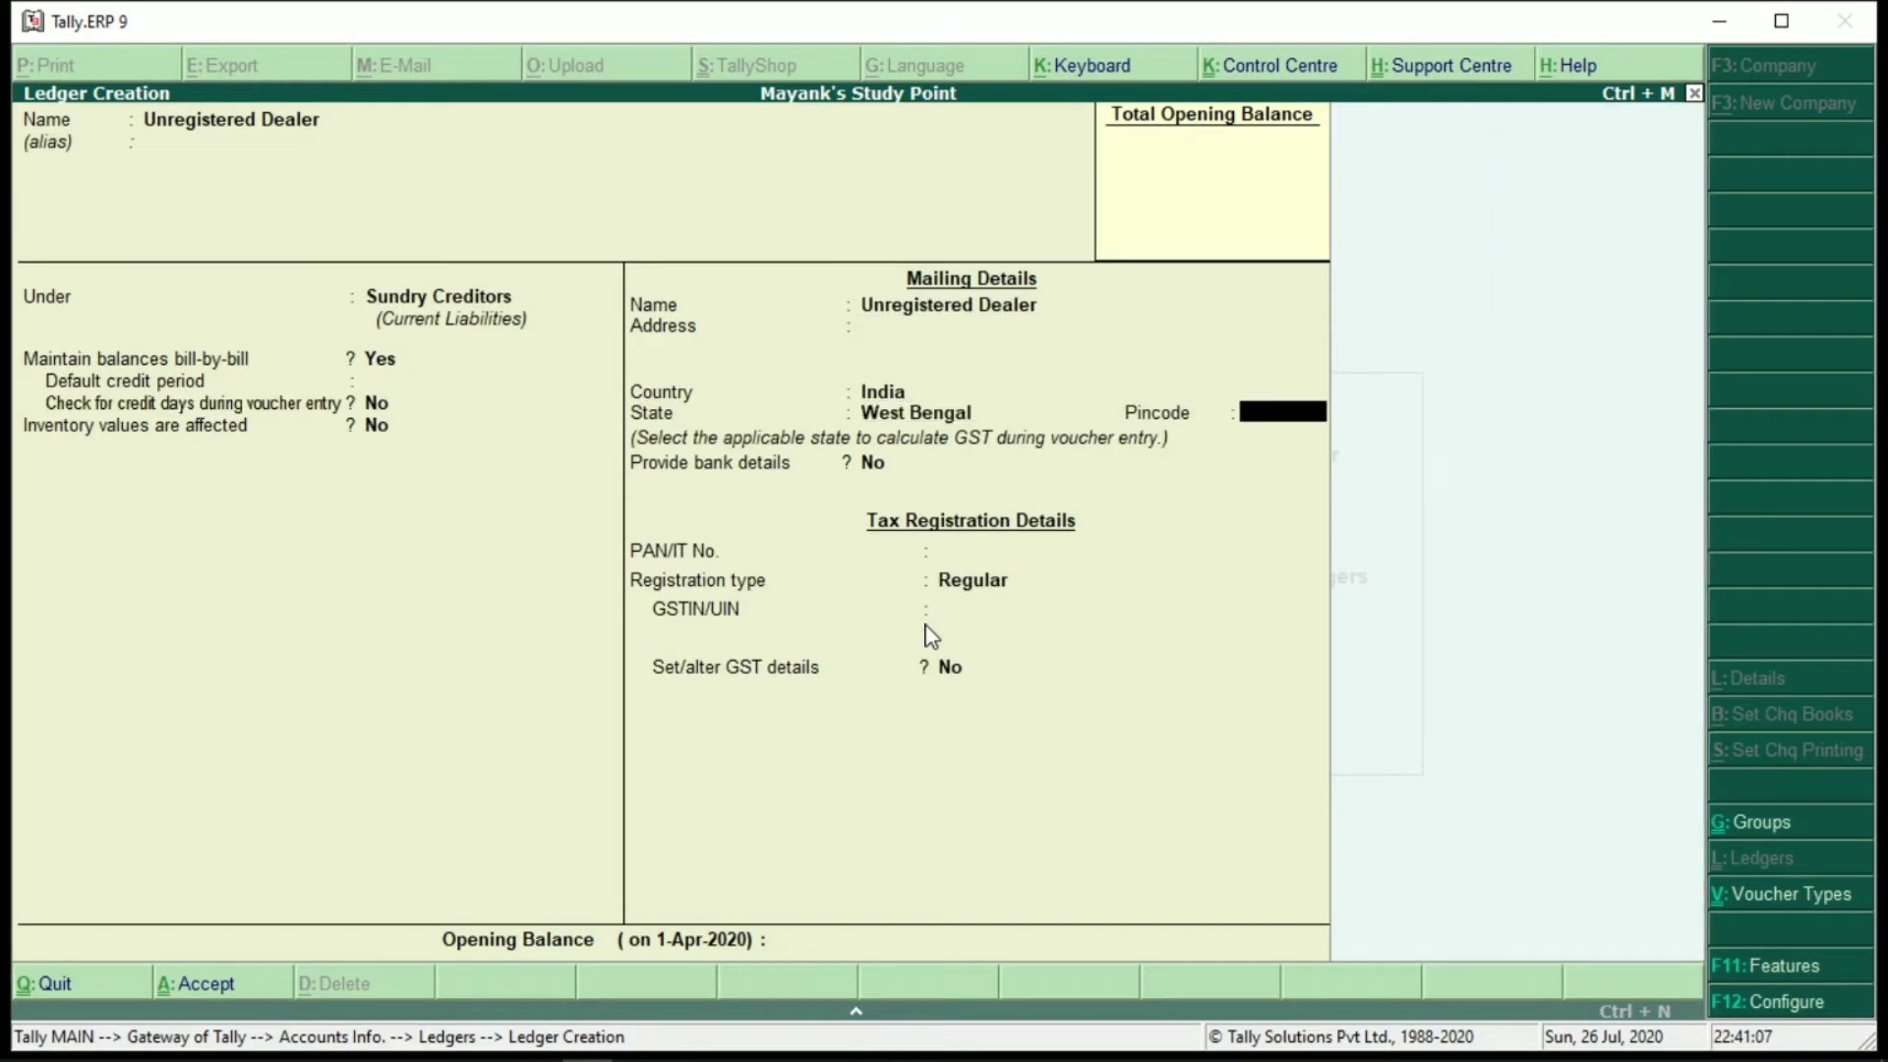
{"action": "key", "text": "Return"}
{"action": "key", "text": "Return"}
{"action": "key", "text": "Return"}
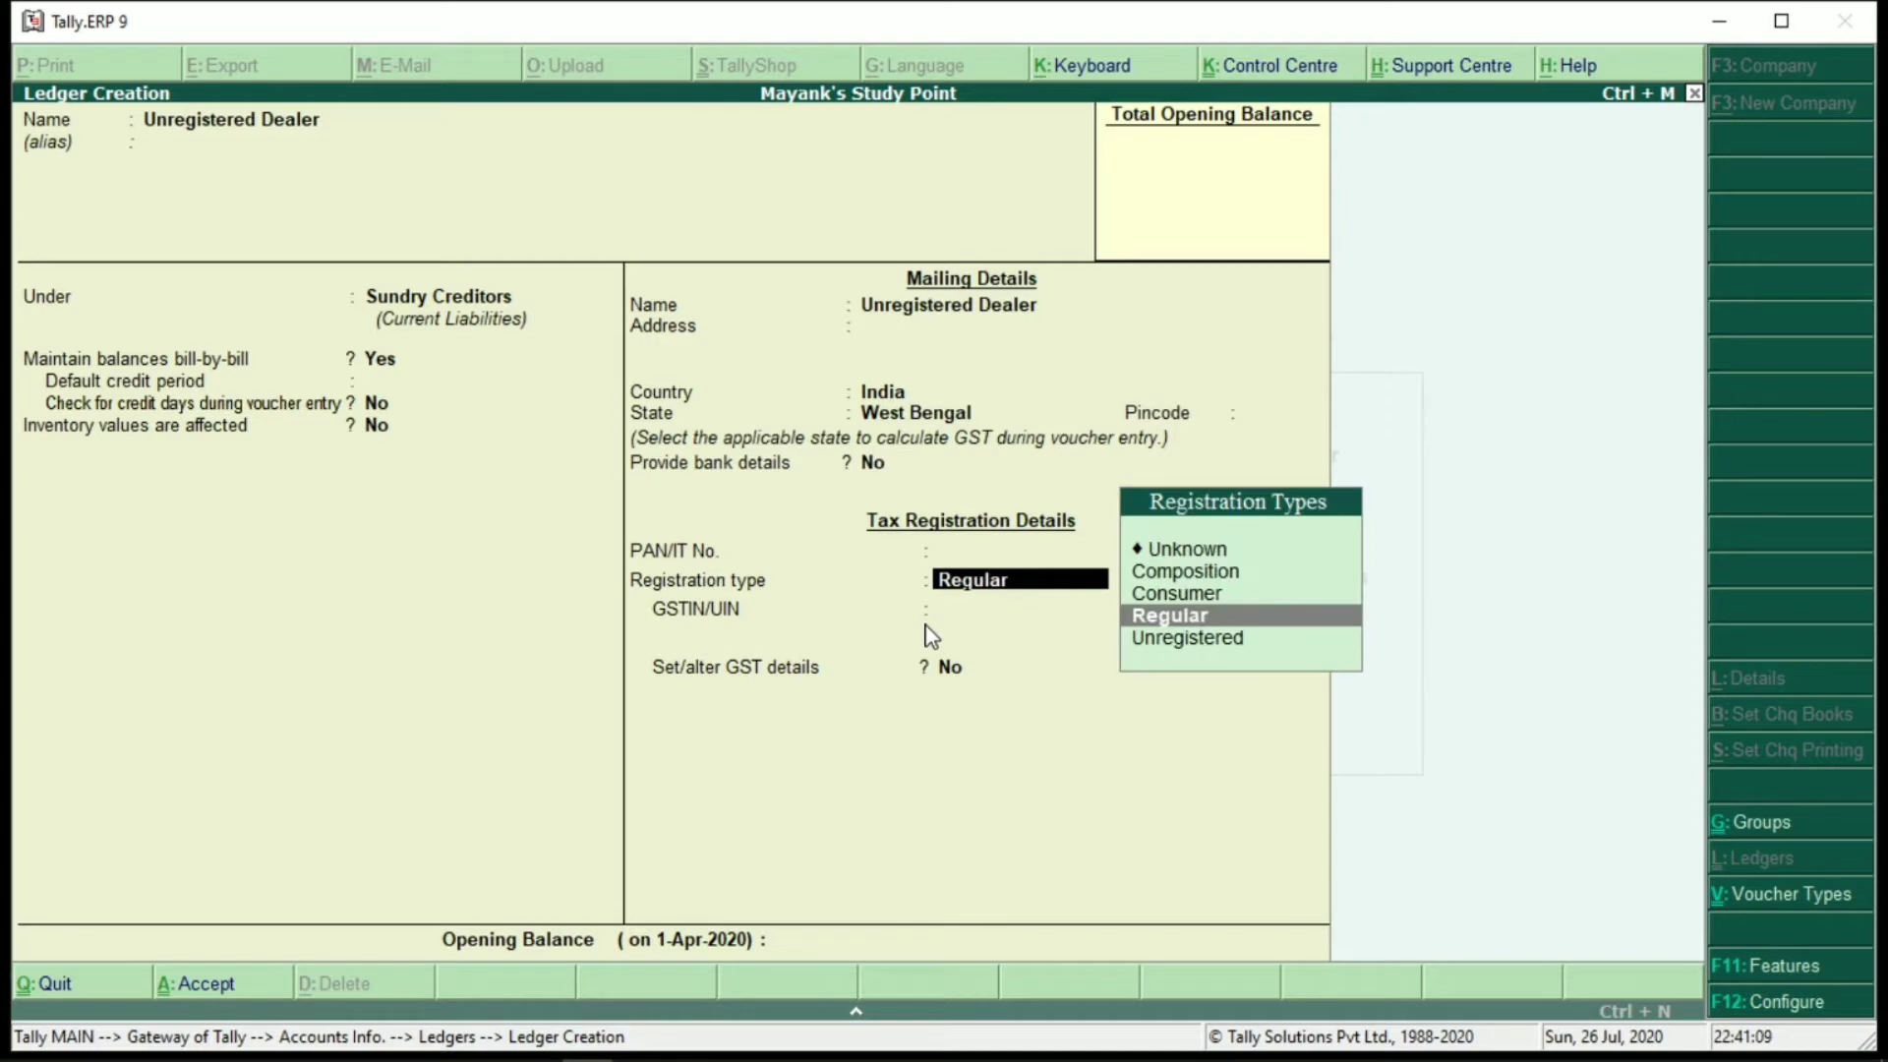
{"action": "key", "text": "Down"}
{"action": "key", "text": "Return"}
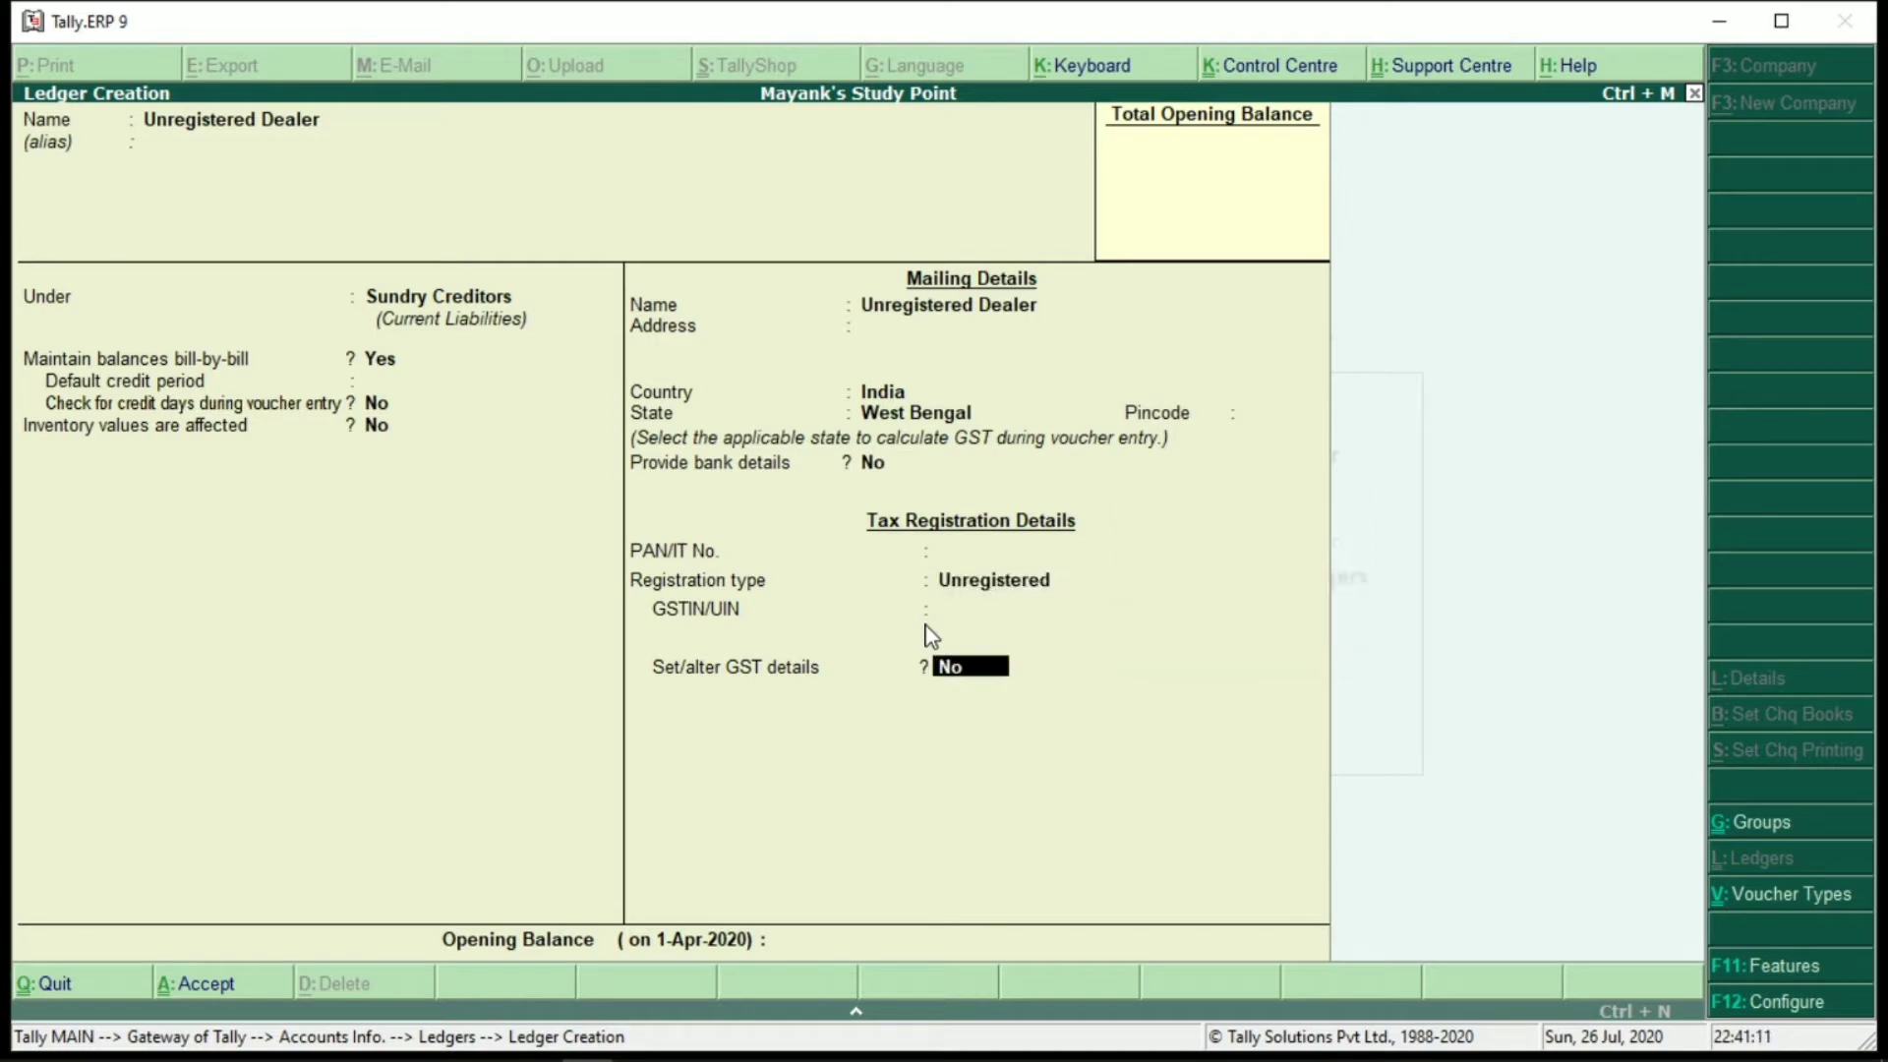
{"action": "key", "text": "Return"}
{"action": "key", "text": "Return"}
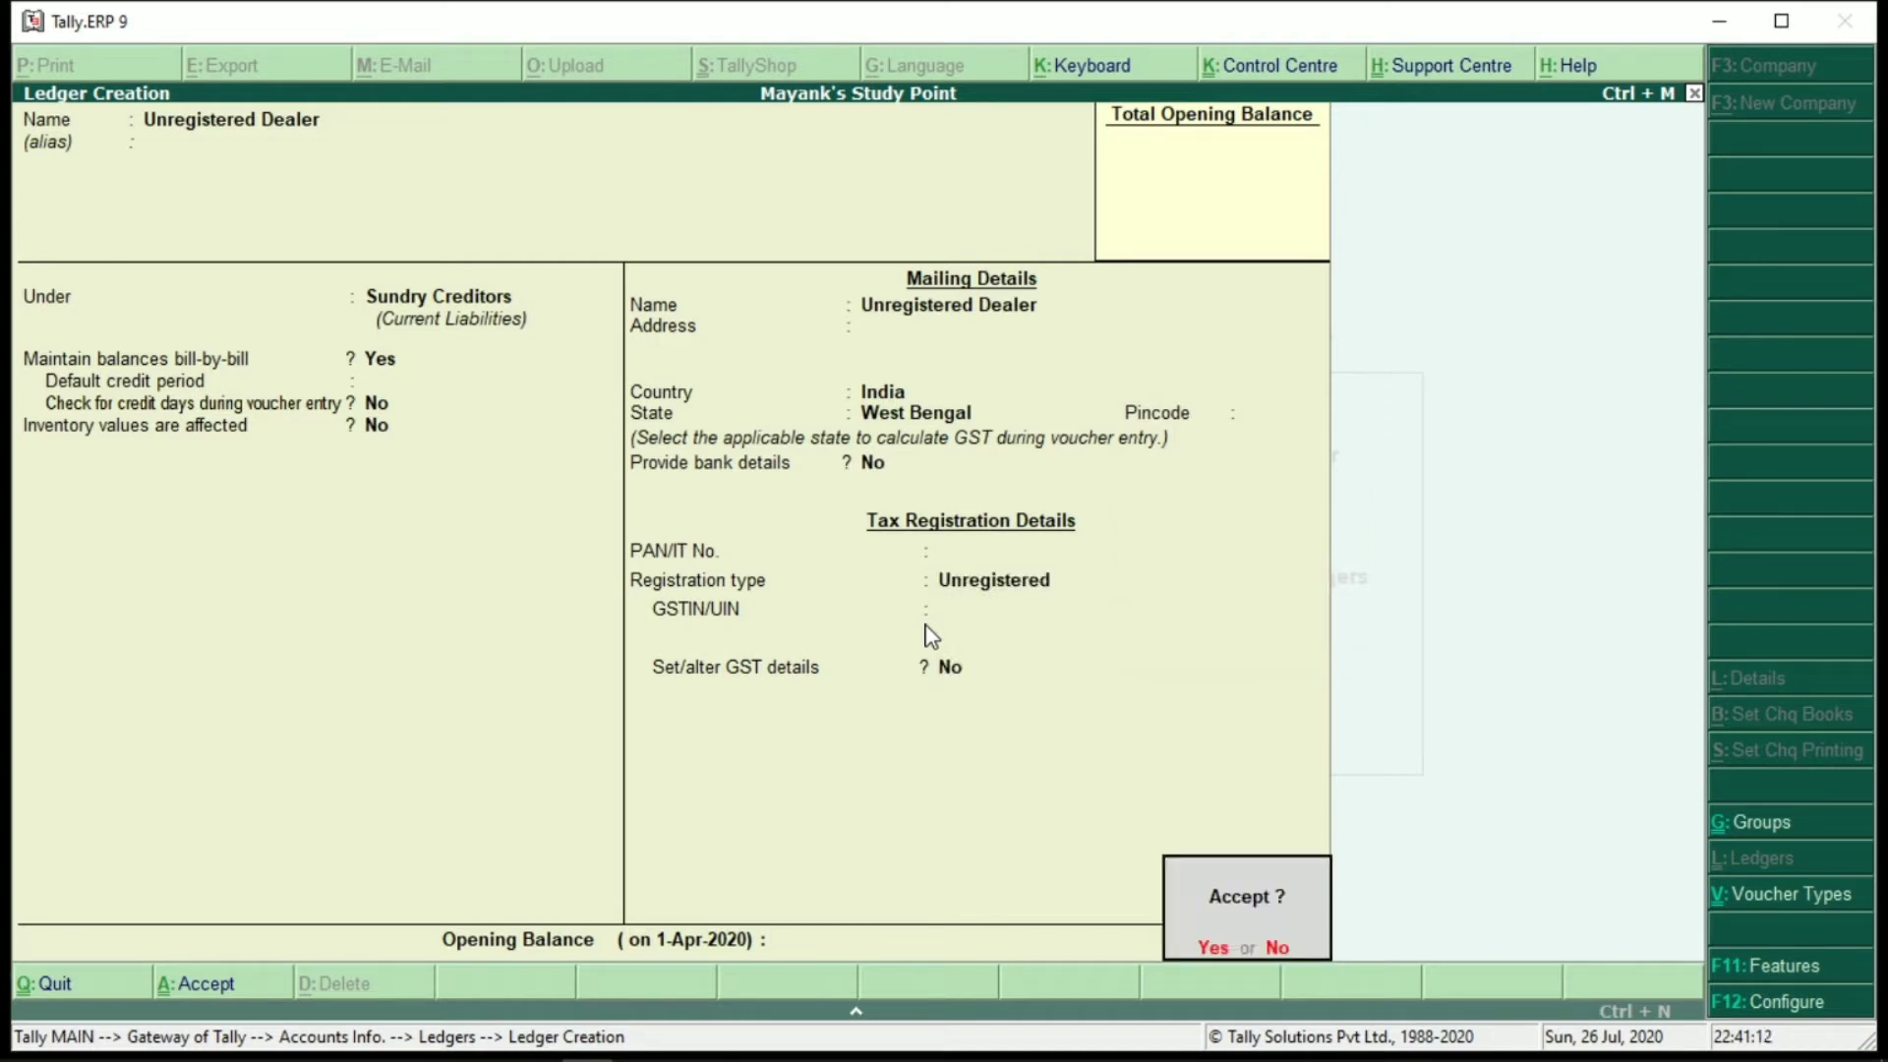
{"action": "key", "text": "Return"}
{"action": "key", "text": "Escape"}
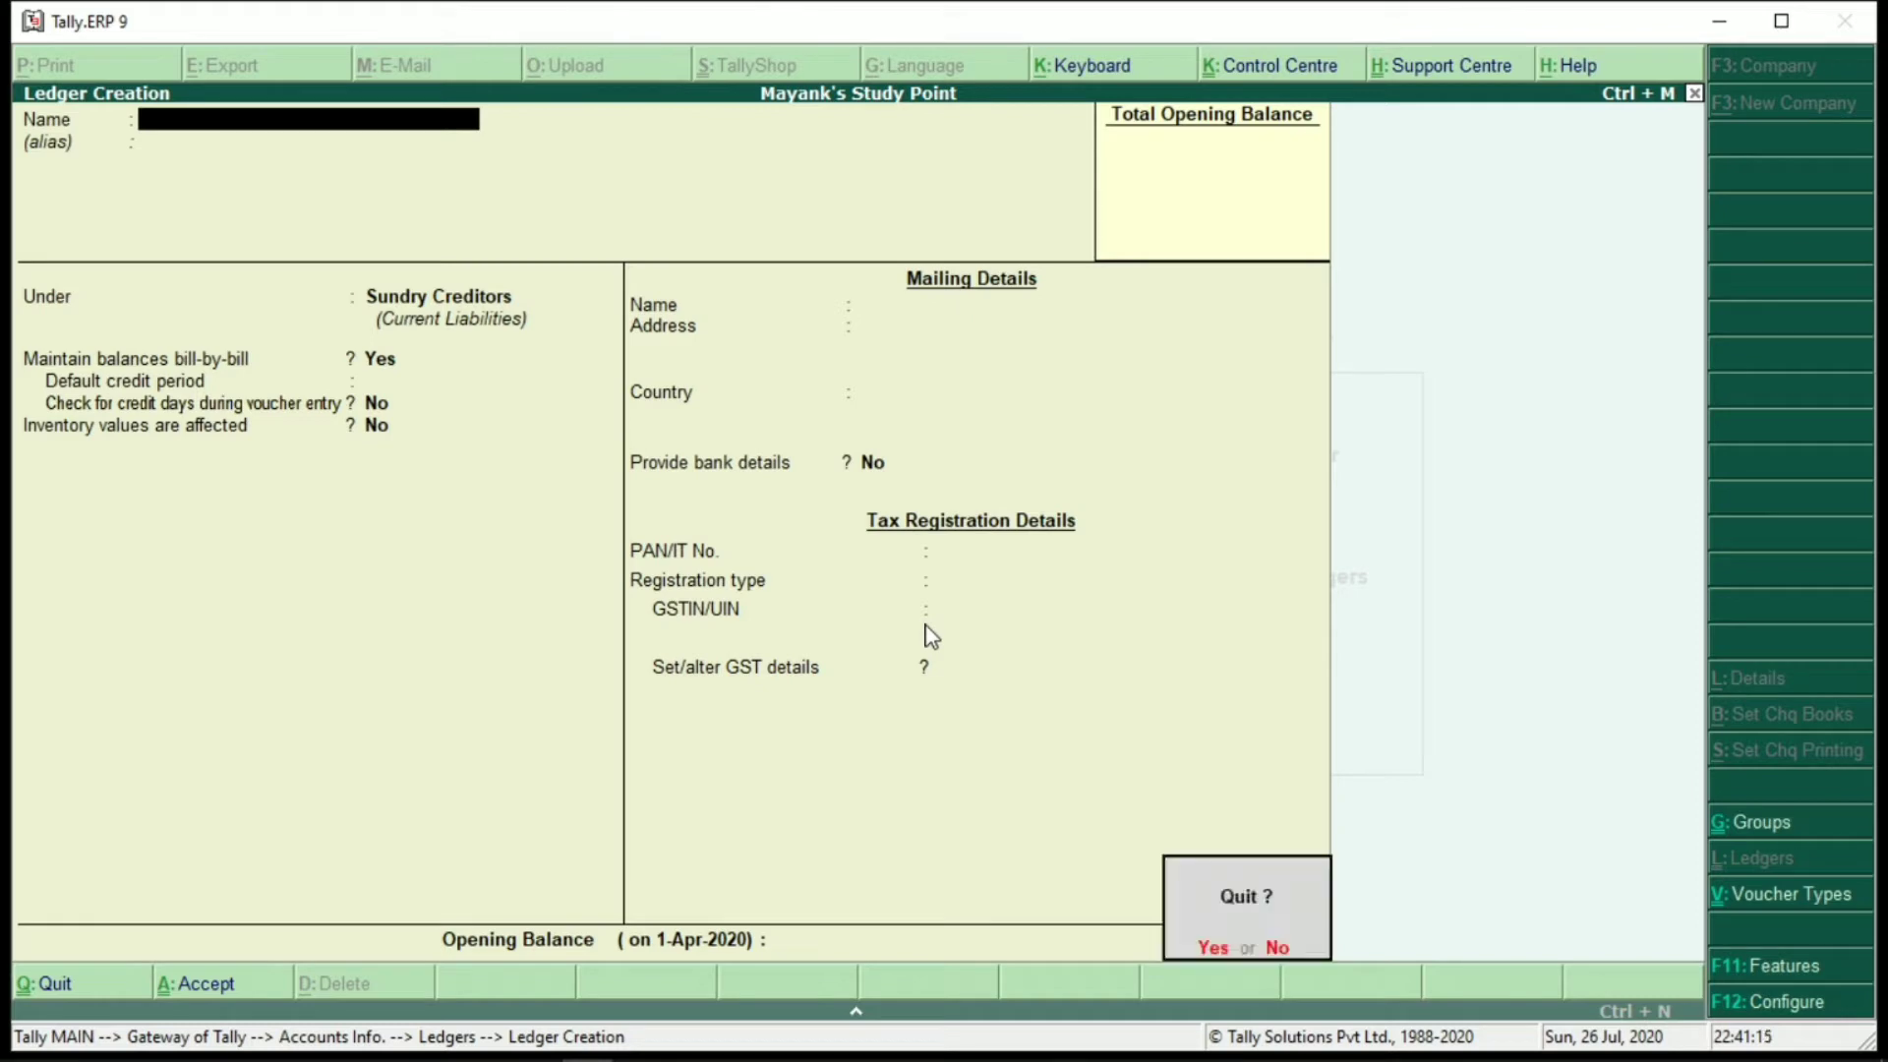
{"action": "key", "text": "Return"}
{"action": "key", "text": "Escape"}
{"action": "key", "text": "Escape"}
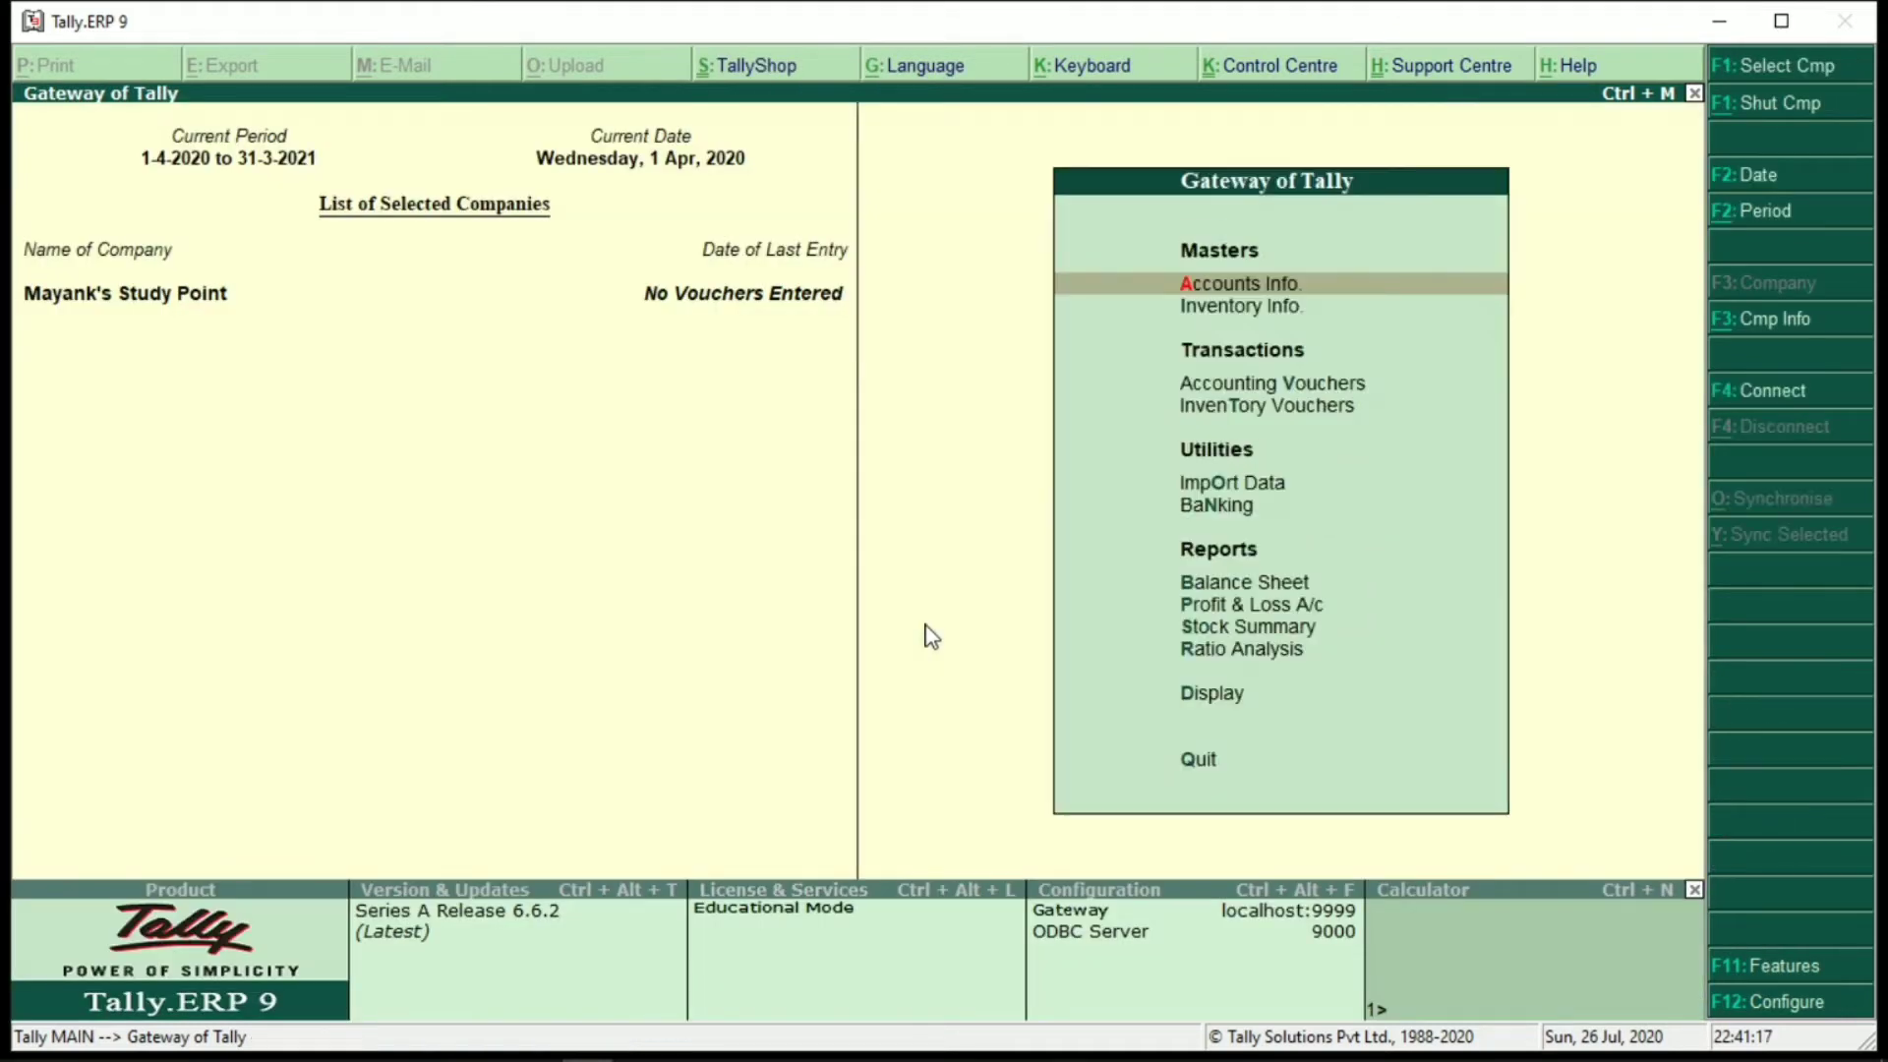
Start Purchase voucher No. 1 dated 1-Apr-2020 with Unregistered Dealer as the party
{"action": "key", "text": "v"}
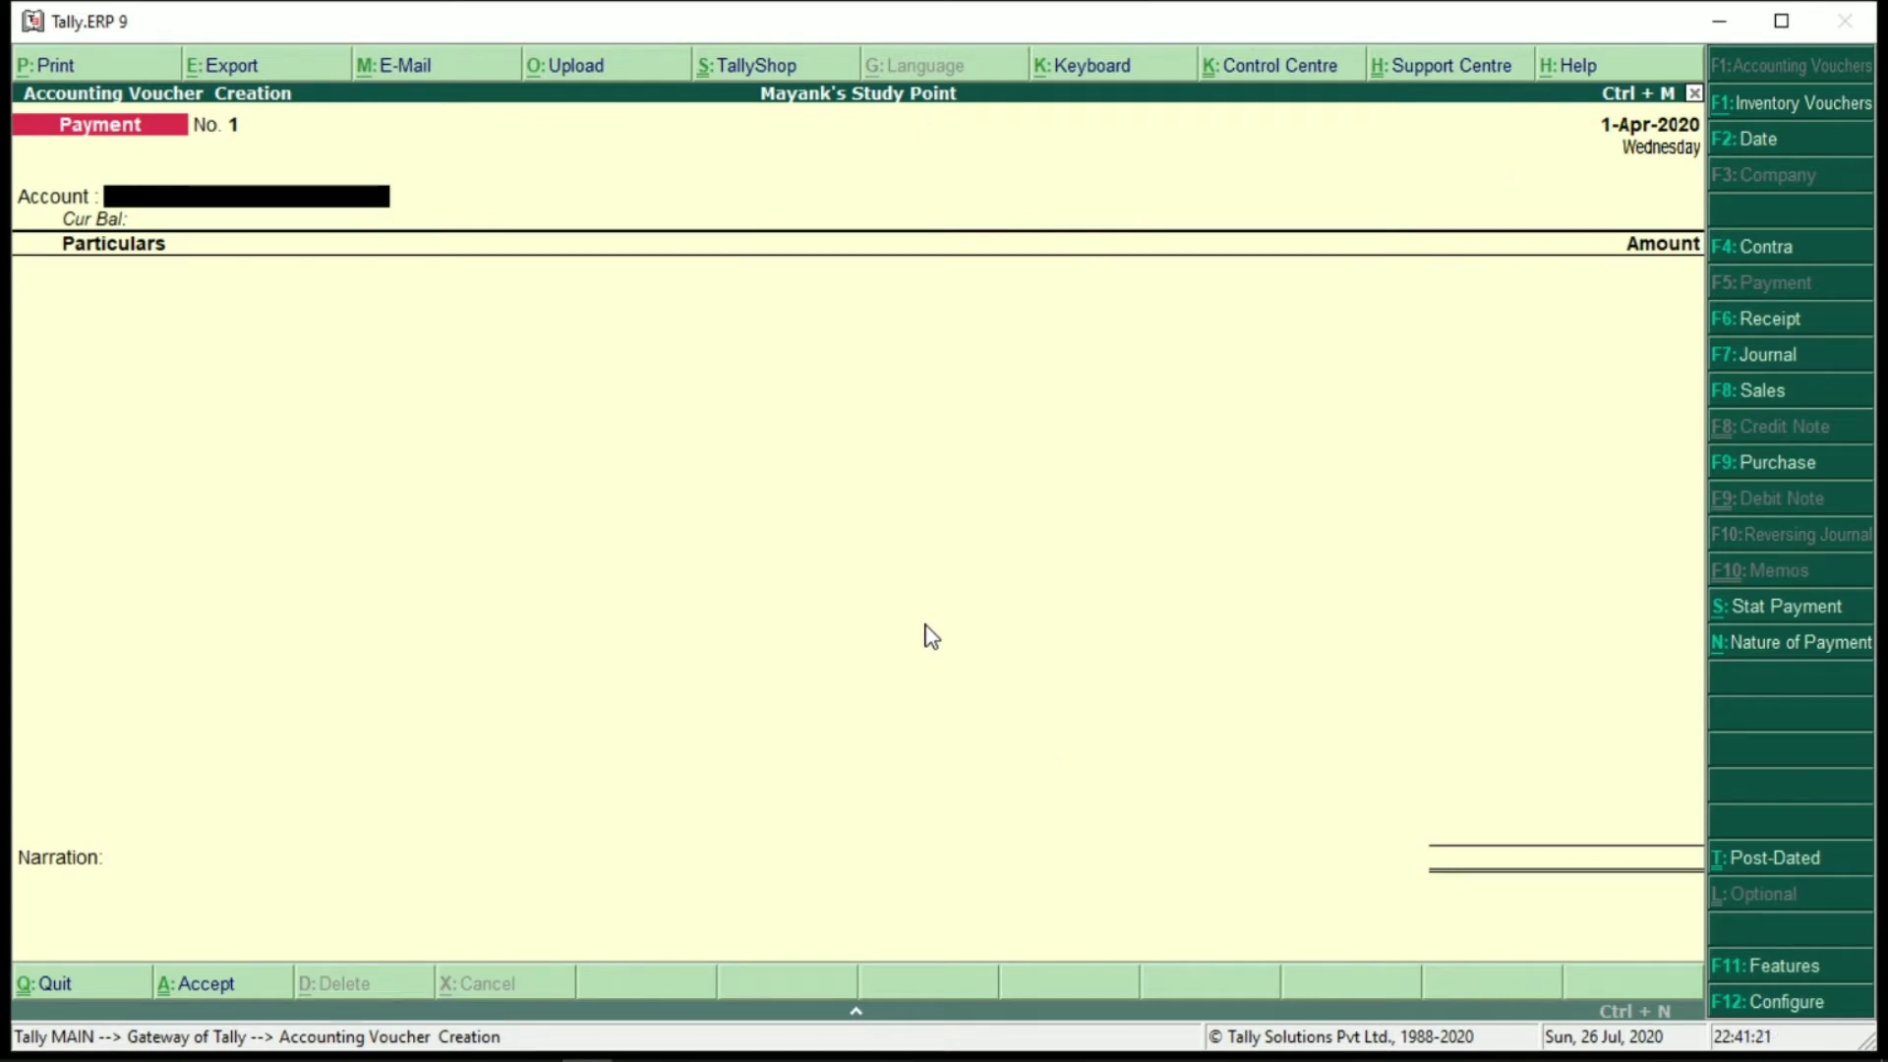
{"action": "key", "text": "F9"}
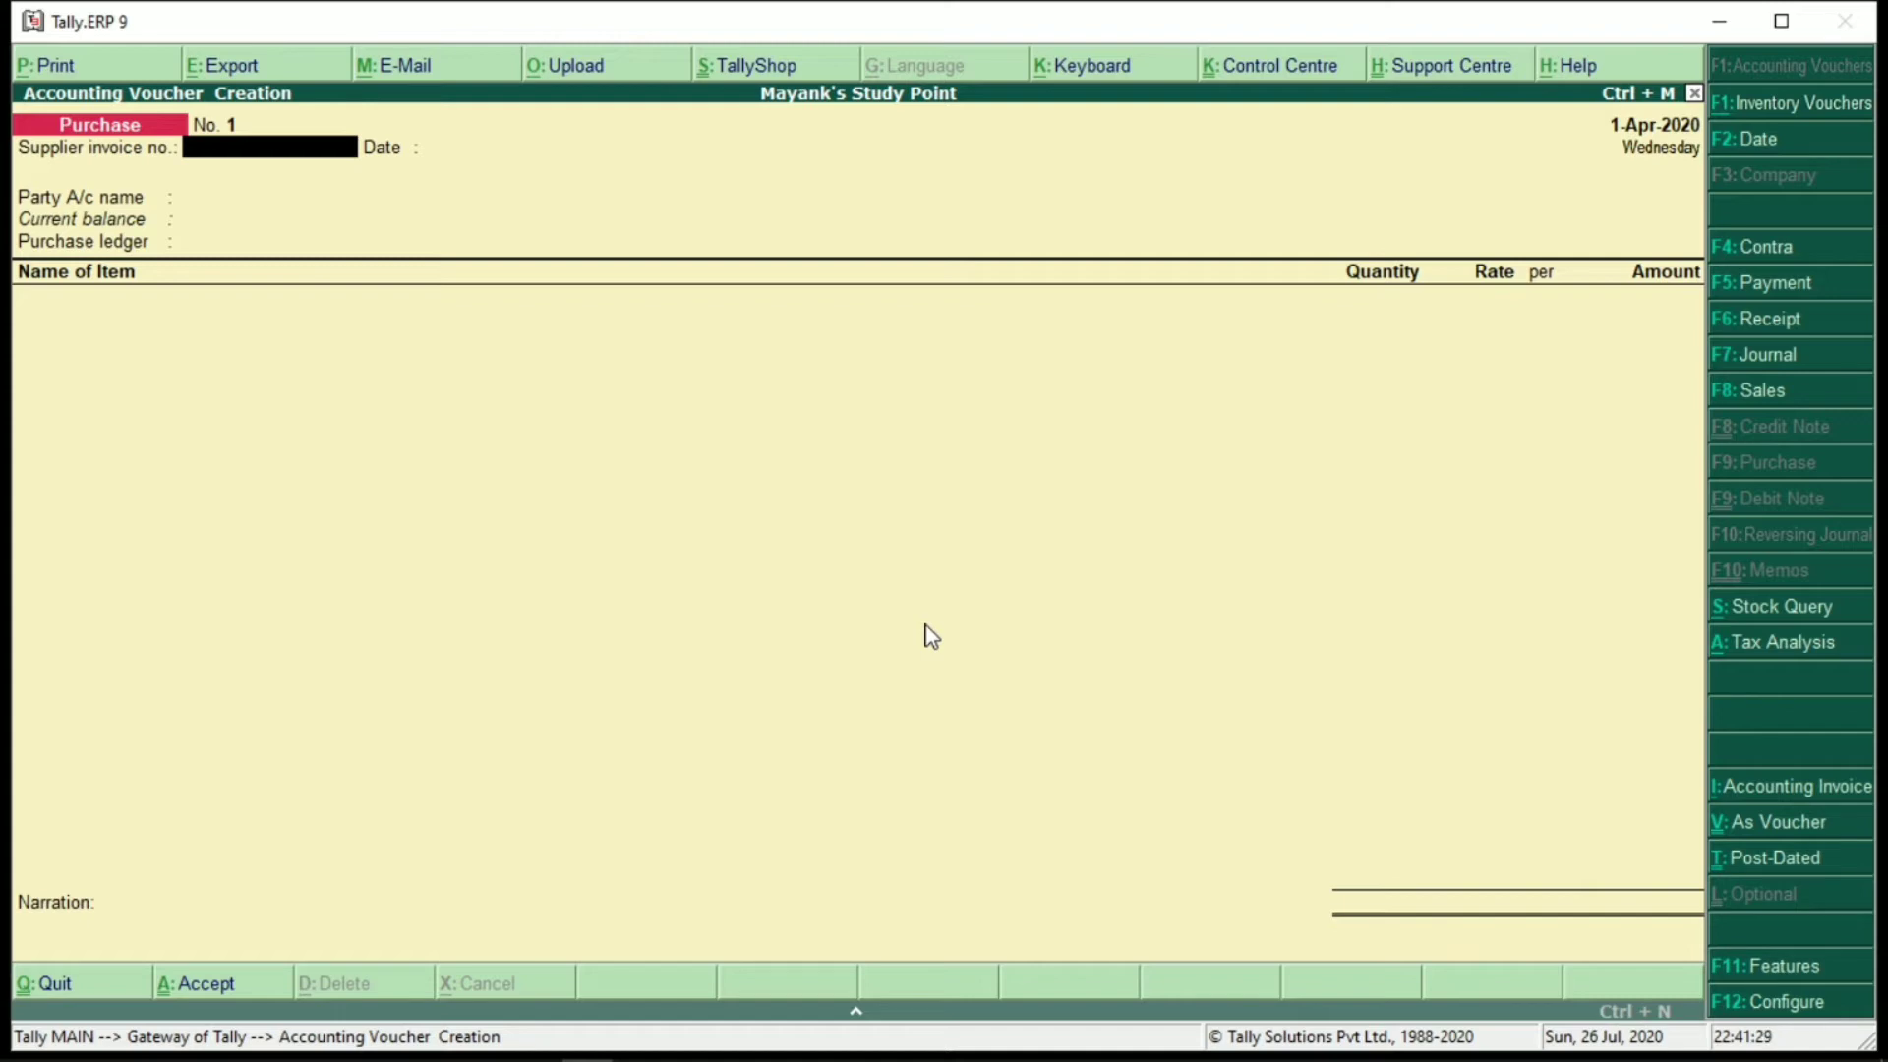
{"action": "key", "text": "Return"}
{"action": "key", "text": "Return"}
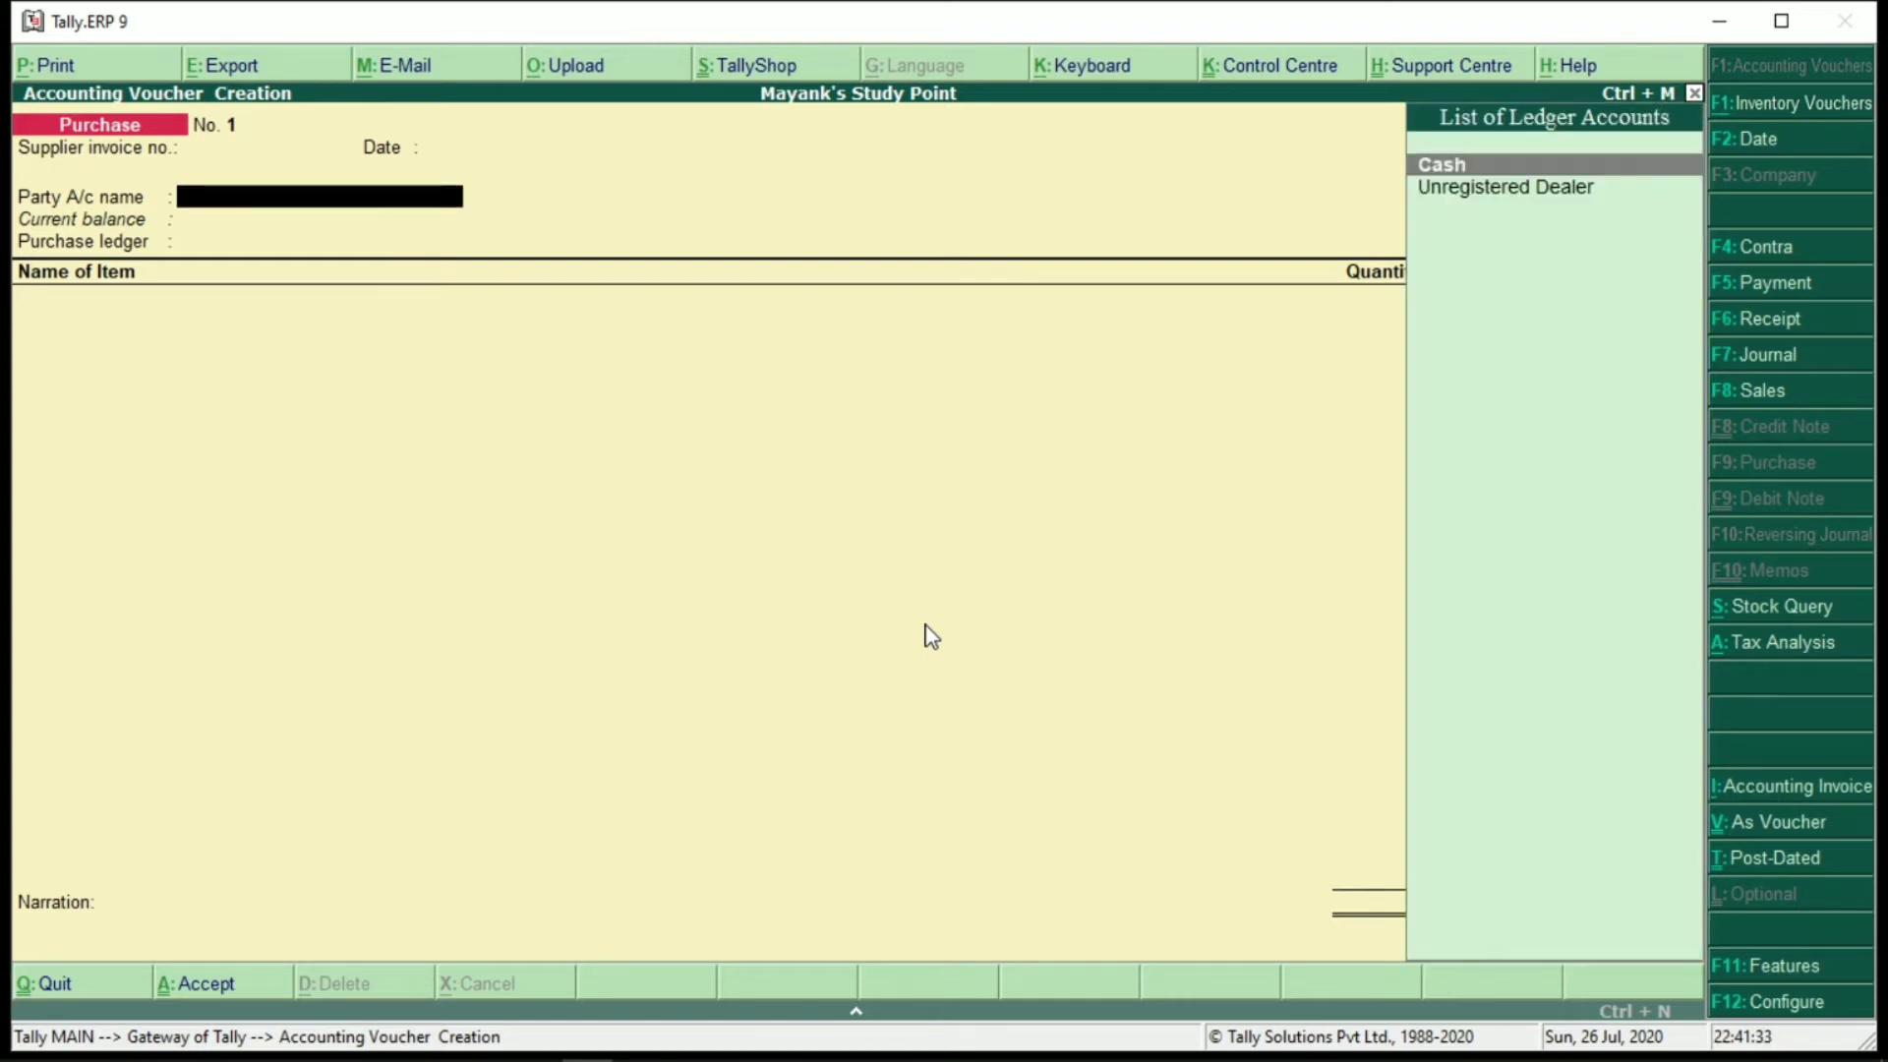
{"action": "key", "text": "Down"}
{"action": "key", "text": "Return"}
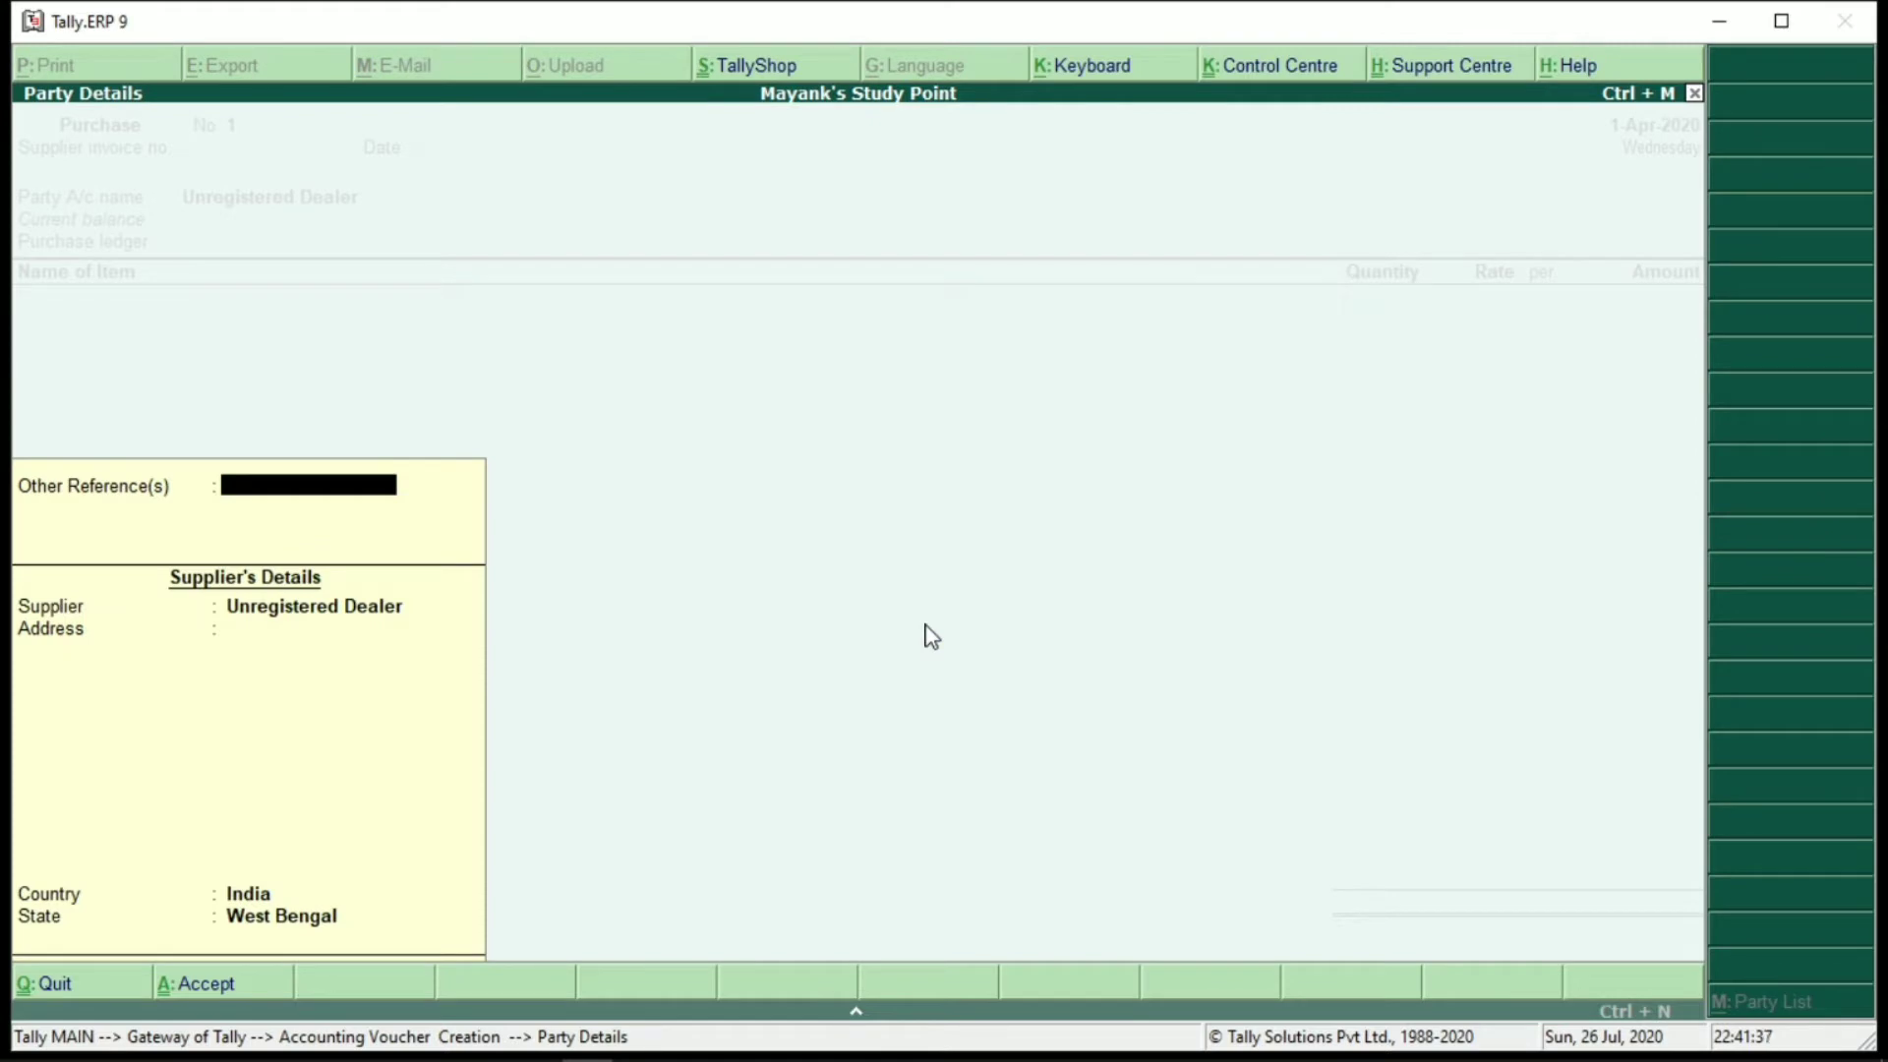
{"action": "key", "text": "Return"}
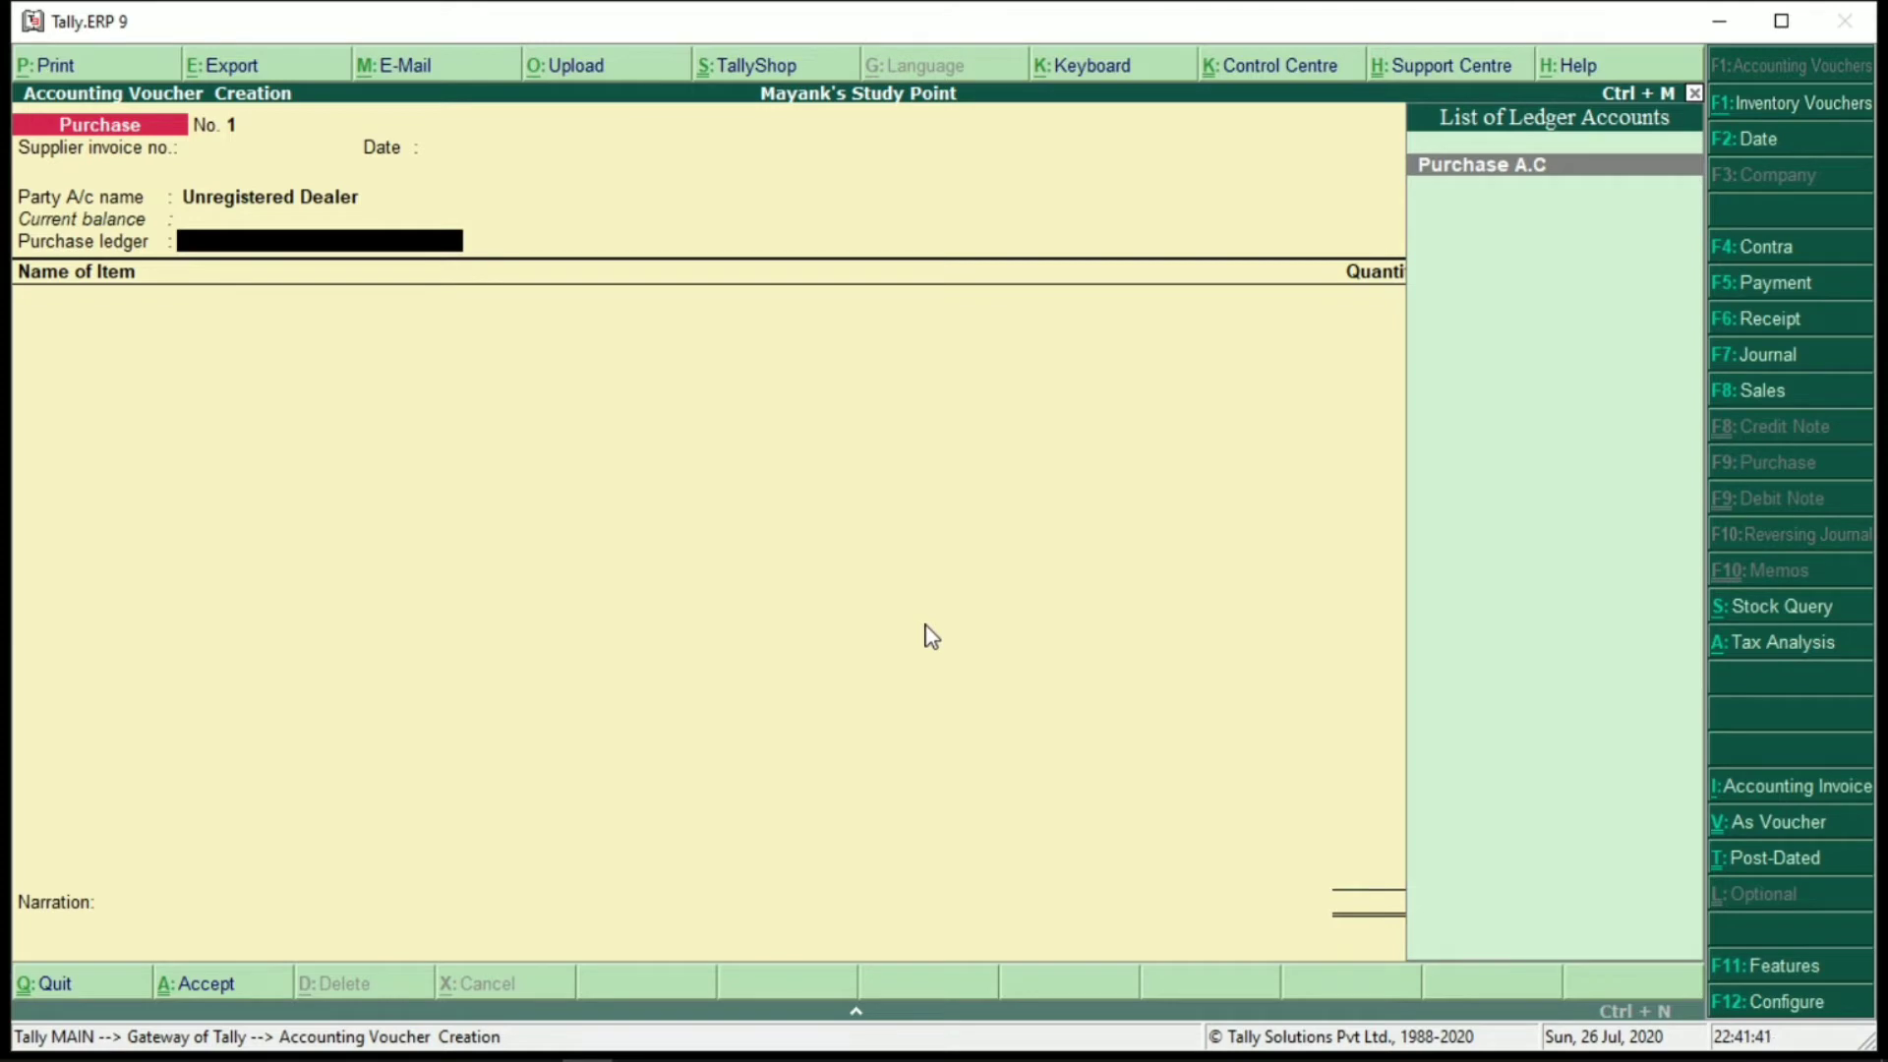
Set Purchase A.C as the purchase ledger and allow GST tax-details modification in the F12 configuration
{"action": "key", "text": "Return"}
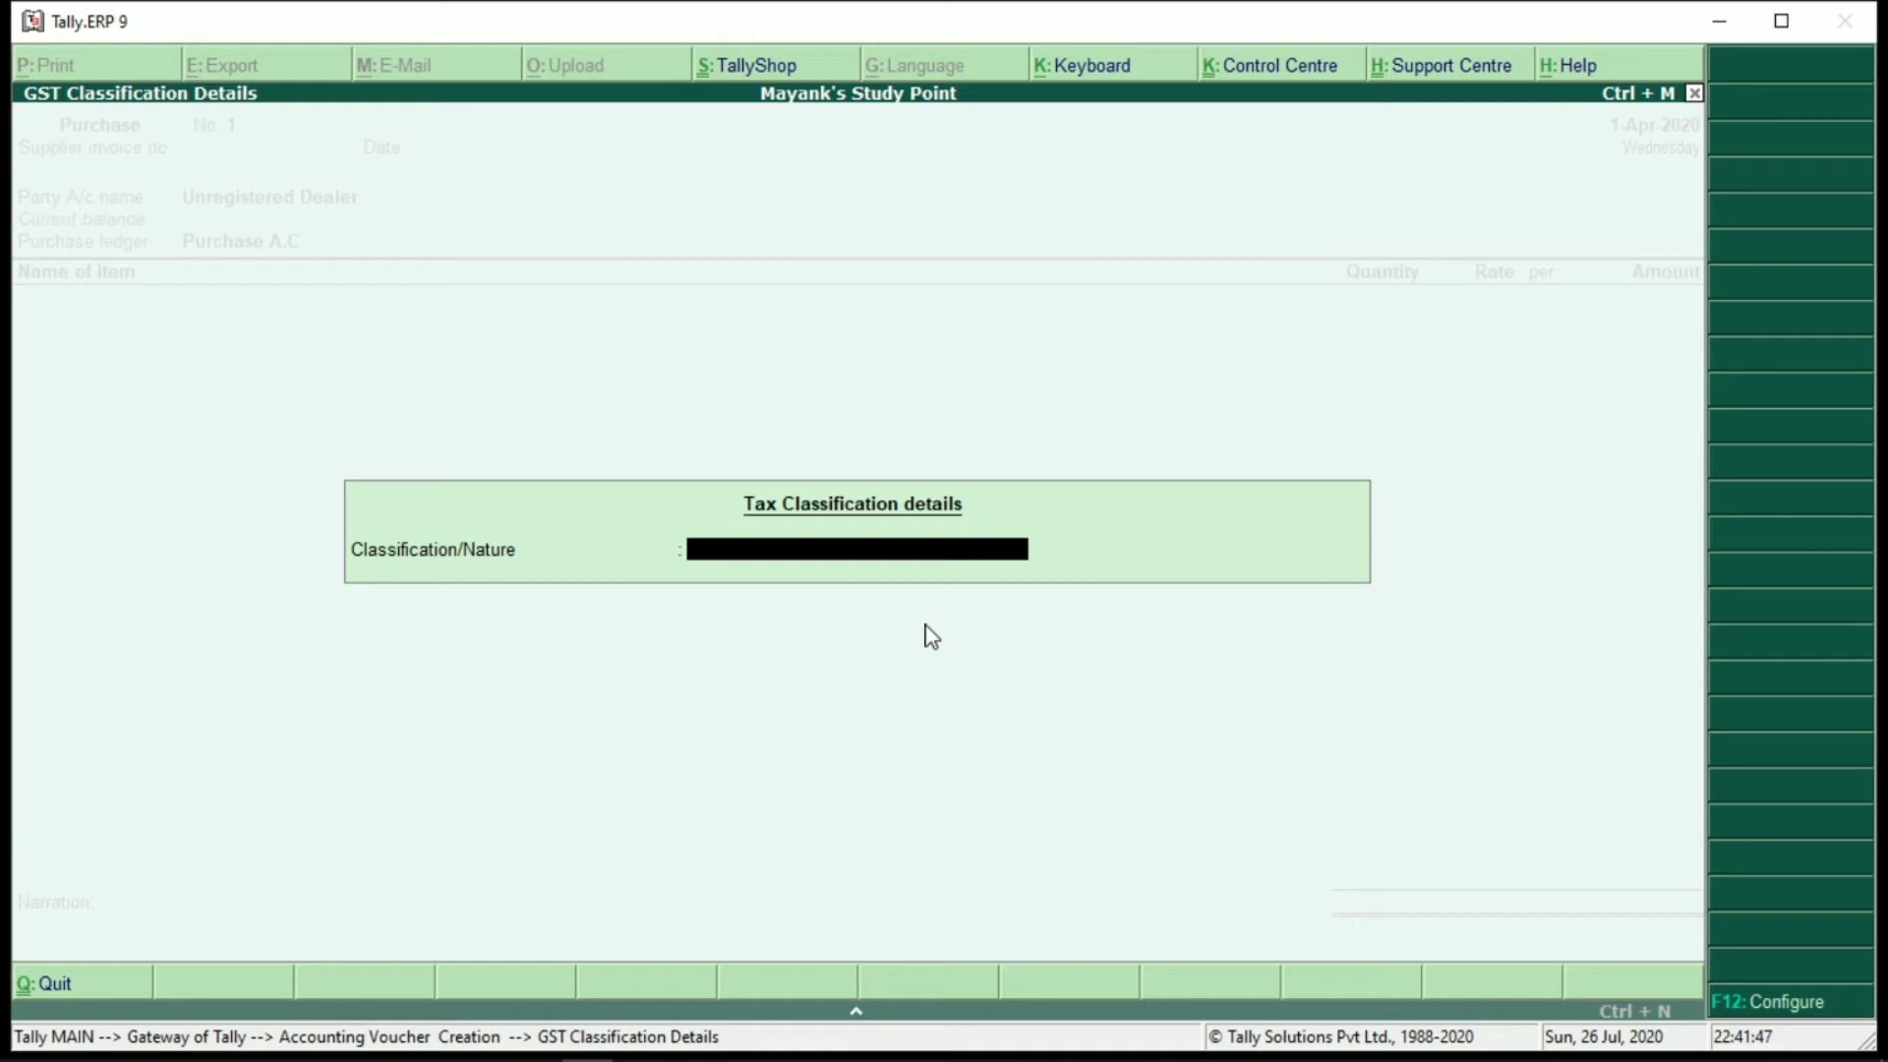
{"action": "key", "text": "Escape"}
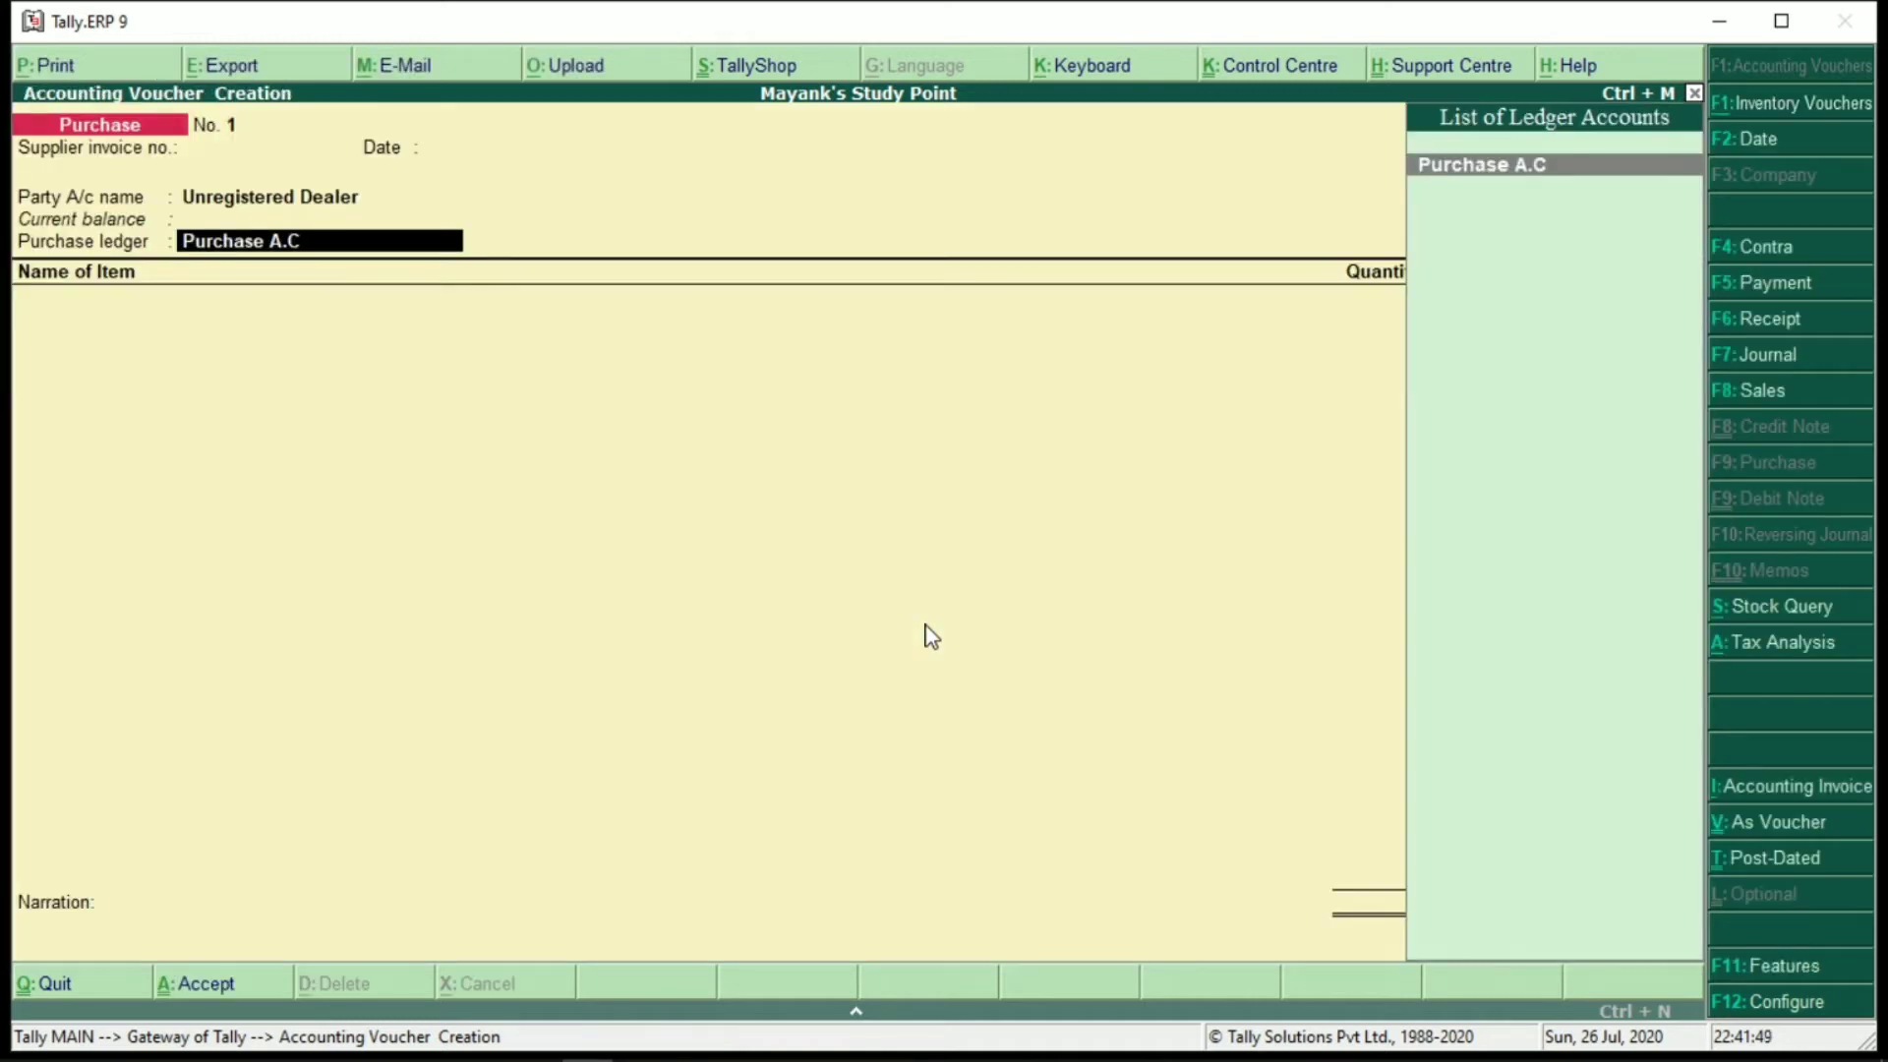
{"action": "key", "text": "F12"}
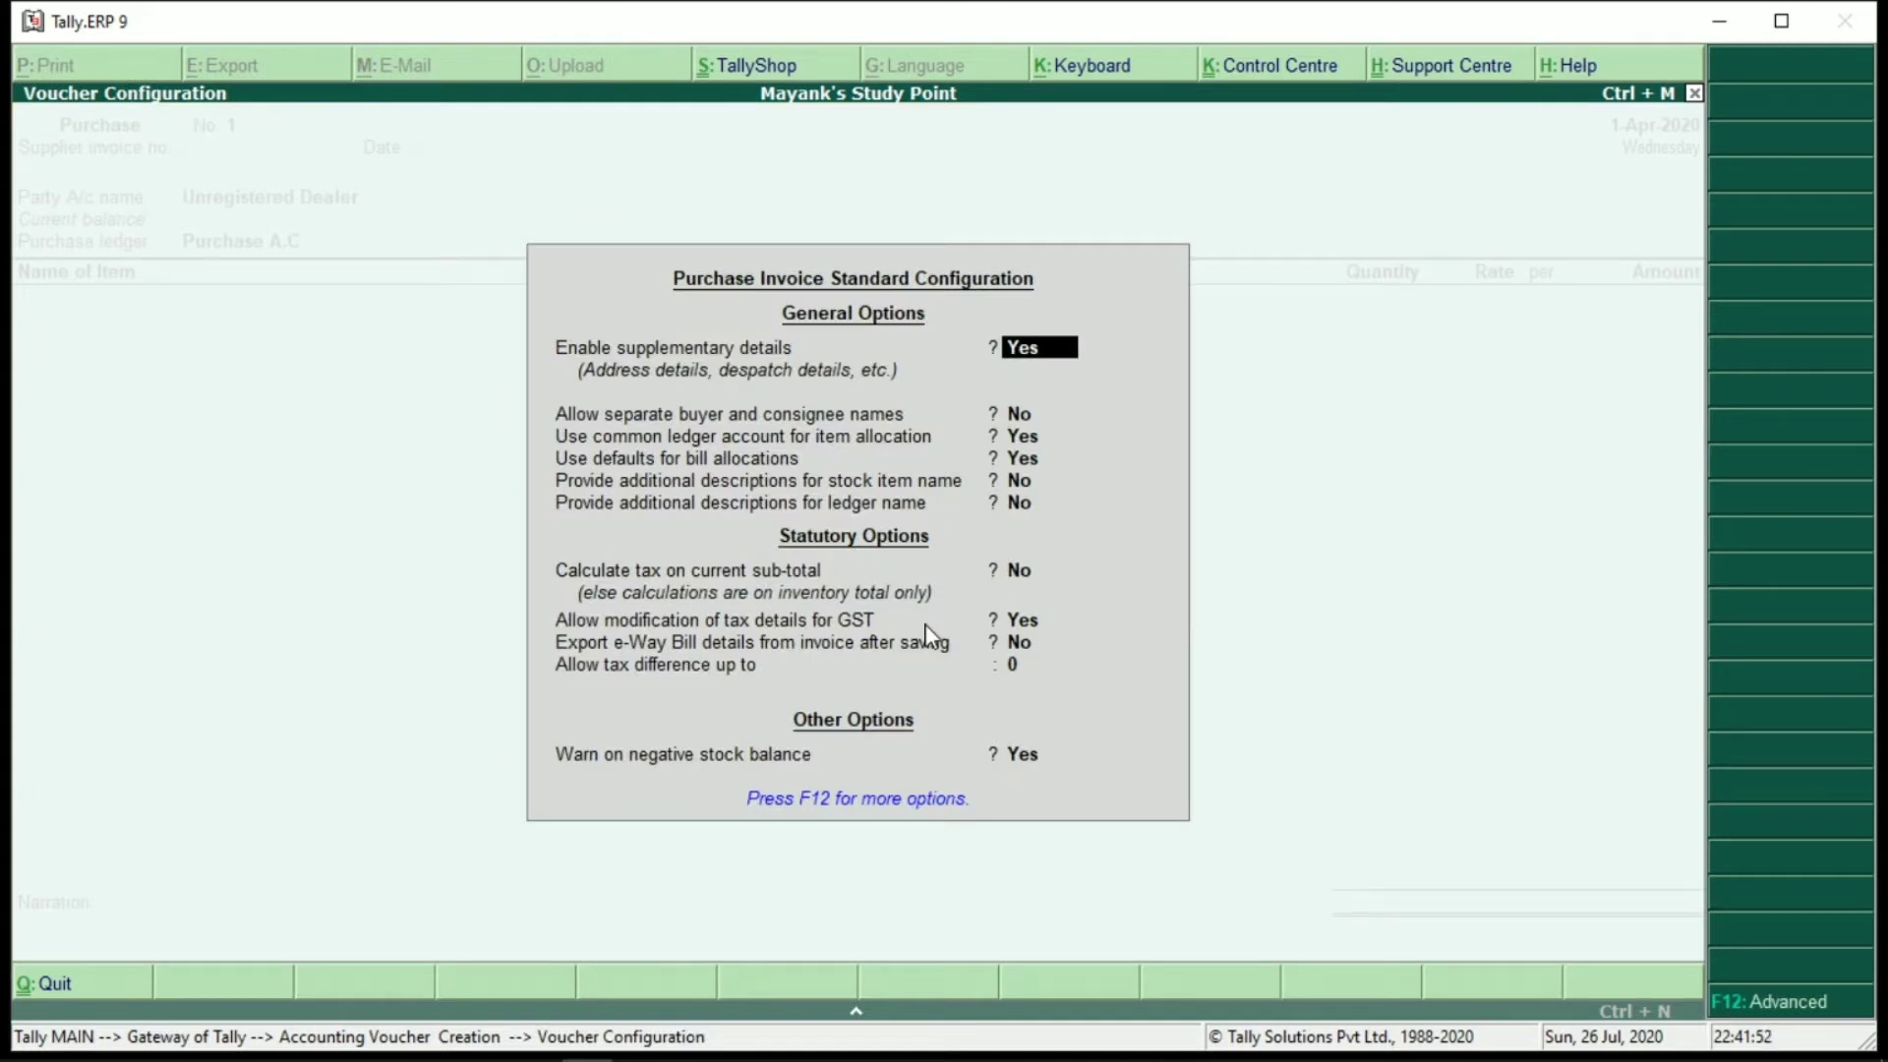
{"action": "left_click", "coordinate": [1021, 624]}
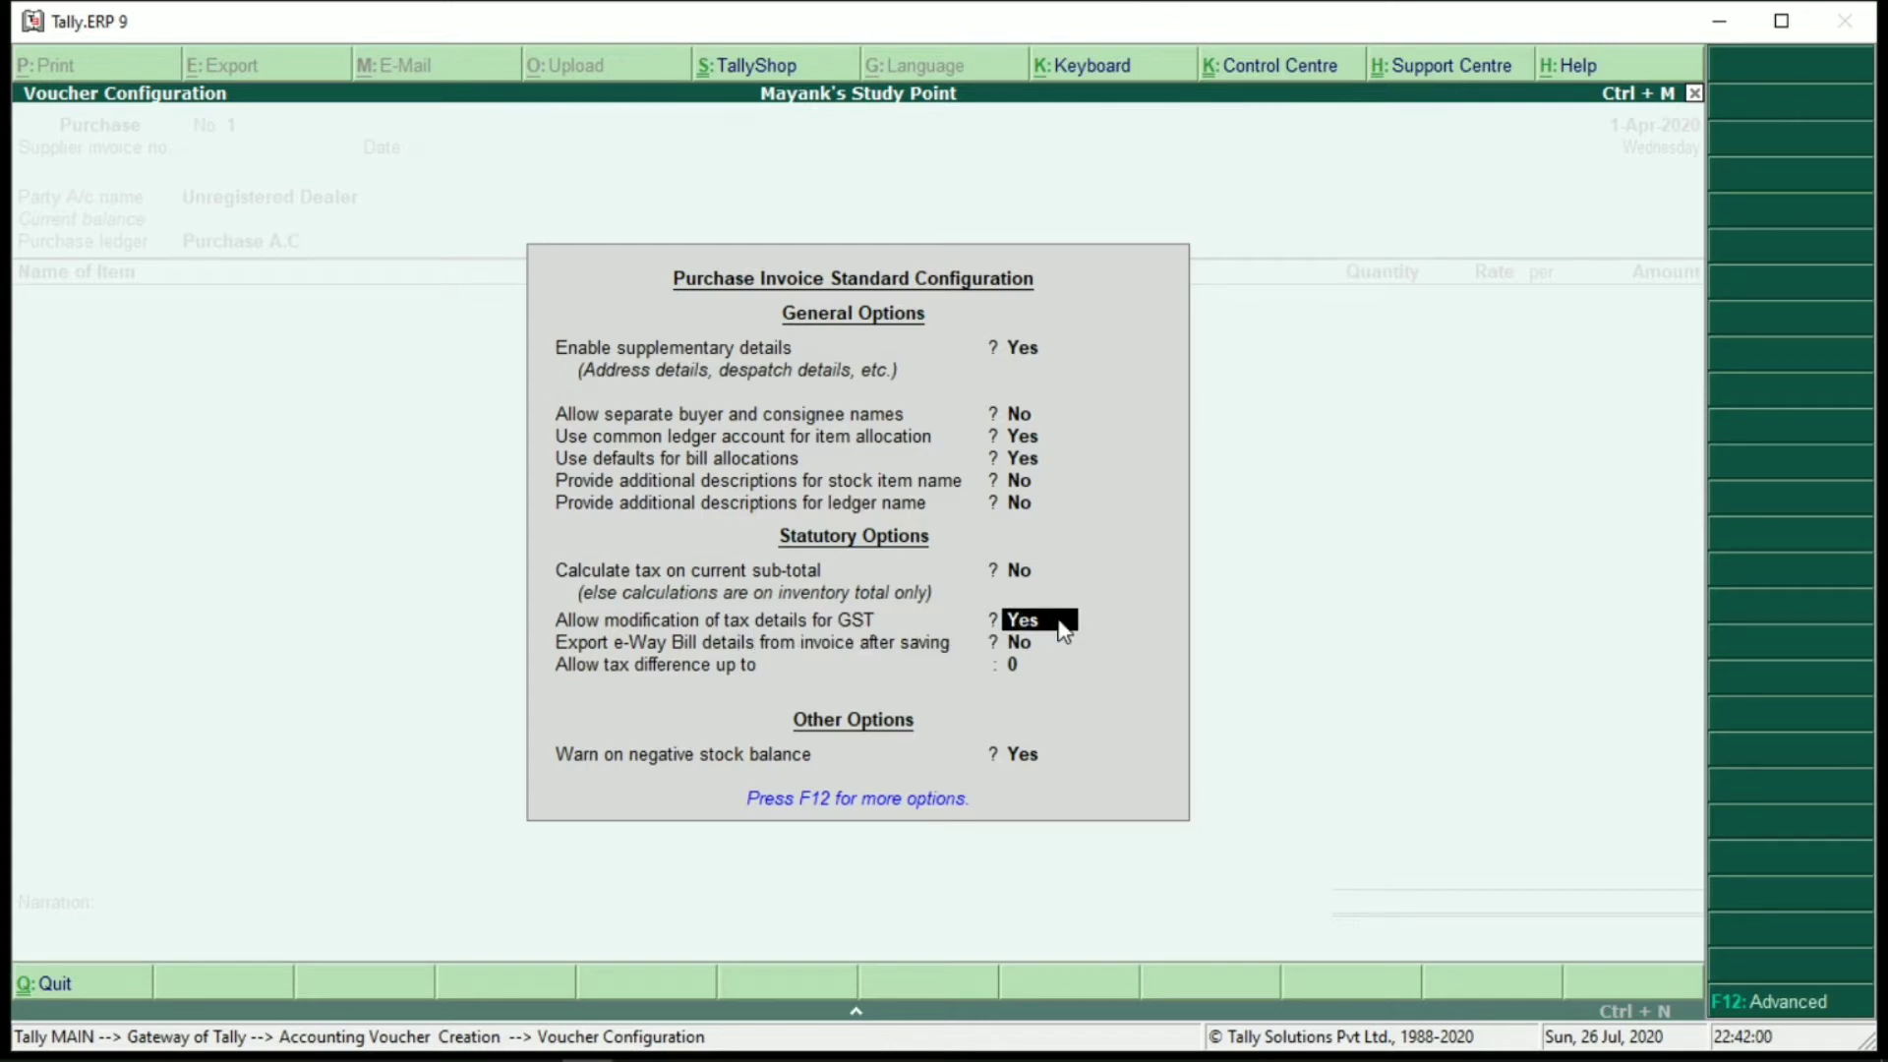
{"action": "key", "text": "ctrl+a"}
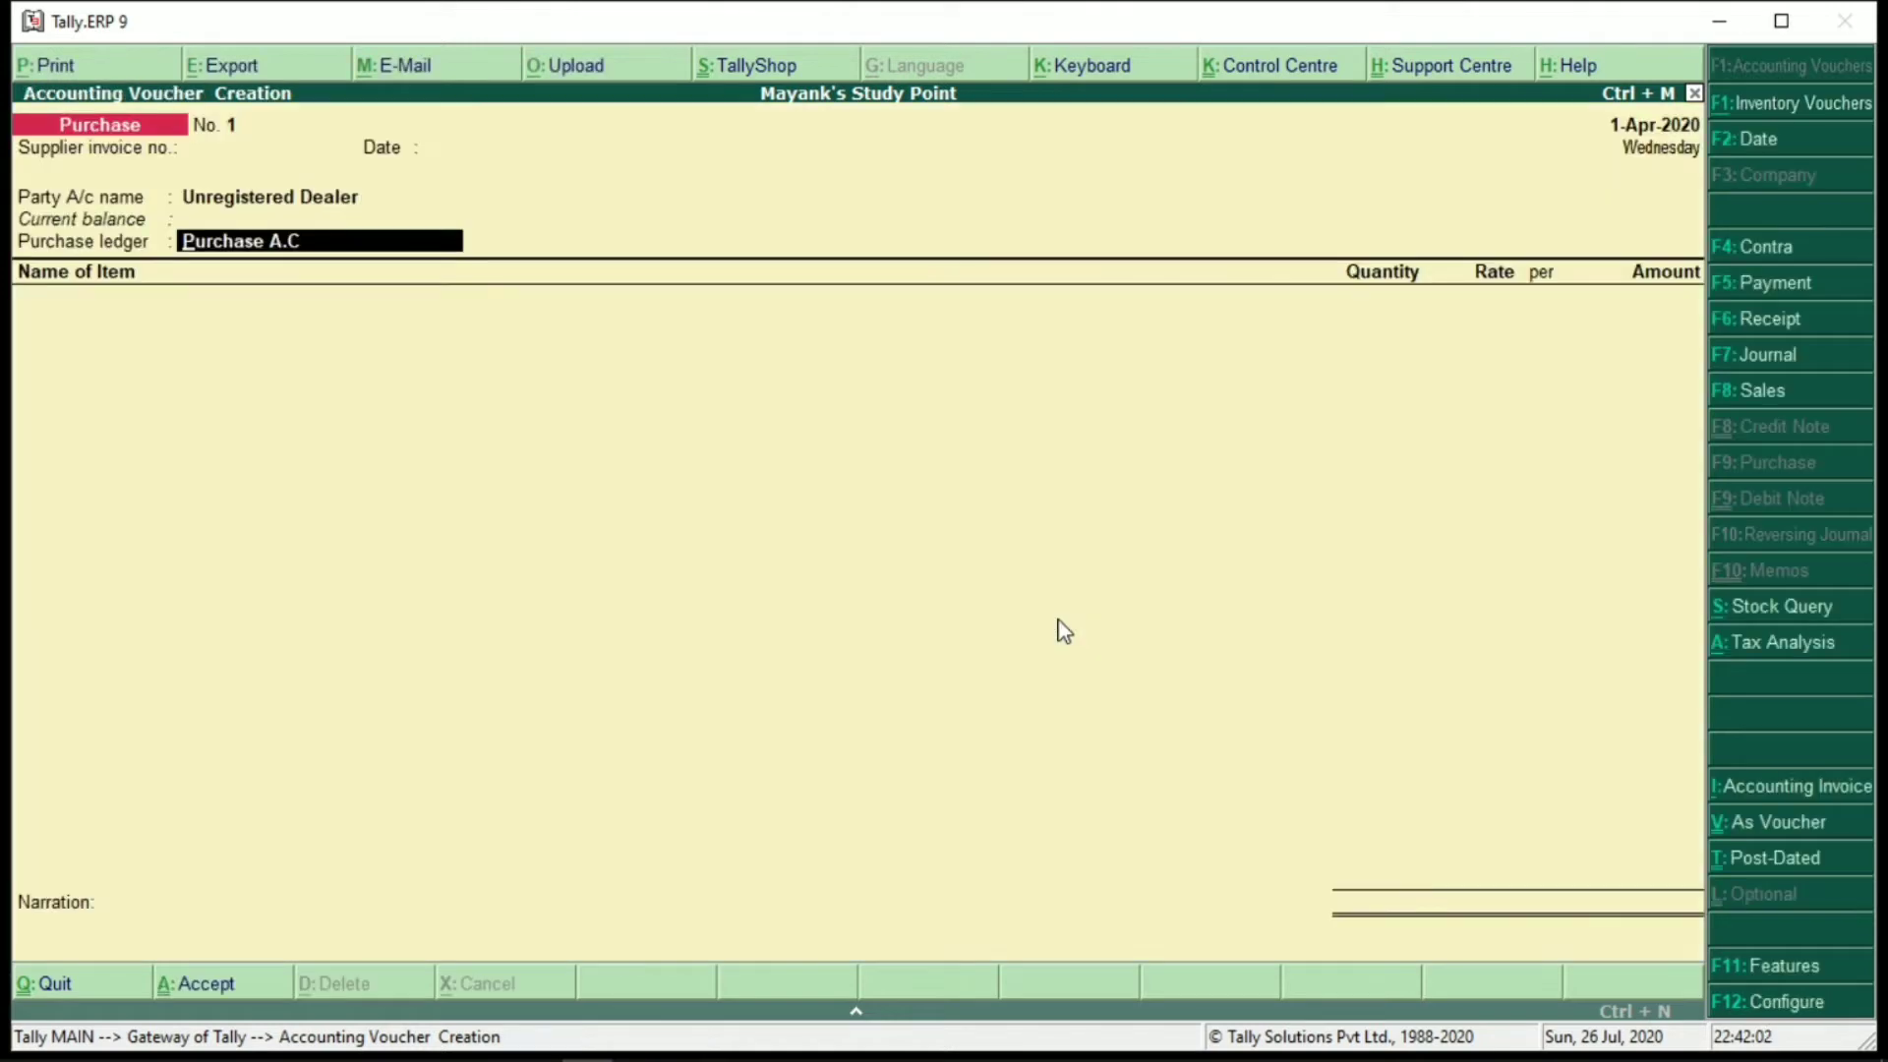
Classify Purchase A.C as Purchase From Unregistered Dealer - Taxable
{"action": "key", "text": "Return"}
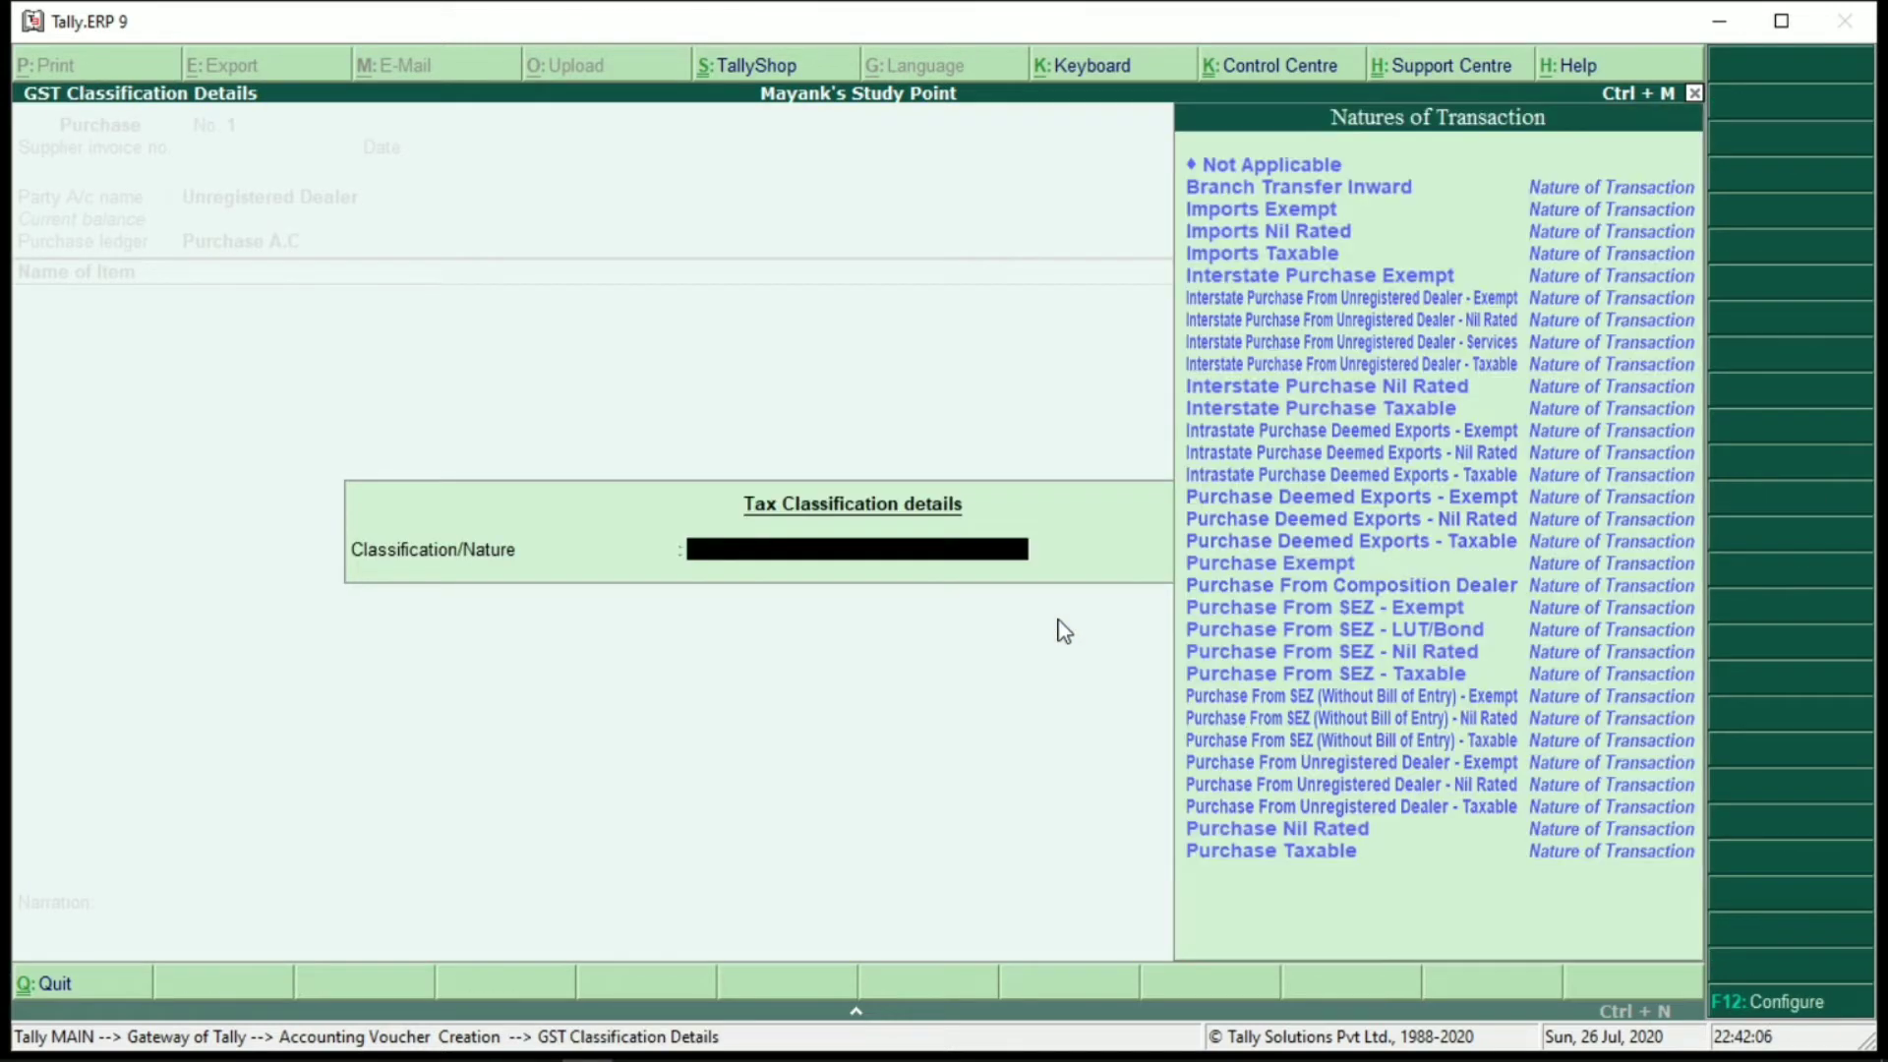
{"action": "key", "text": "Down"}
{"action": "key", "text": "Down"}
{"action": "key", "text": "Down"}
{"action": "key", "text": "Down"}
{"action": "key", "text": "Down"}
{"action": "key", "text": "Down"}
{"action": "key", "text": "Down"}
{"action": "key", "text": "Down"}
{"action": "key", "text": "Down"}
{"action": "key", "text": "Down"}
{"action": "key", "text": "Down"}
{"action": "key", "text": "Down"}
{"action": "key", "text": "Down"}
{"action": "key", "text": "Down"}
{"action": "key", "text": "Down"}
{"action": "key", "text": "Down"}
{"action": "key", "text": "Down"}
{"action": "key", "text": "Down"}
{"action": "key", "text": "Down"}
{"action": "key", "text": "Down"}
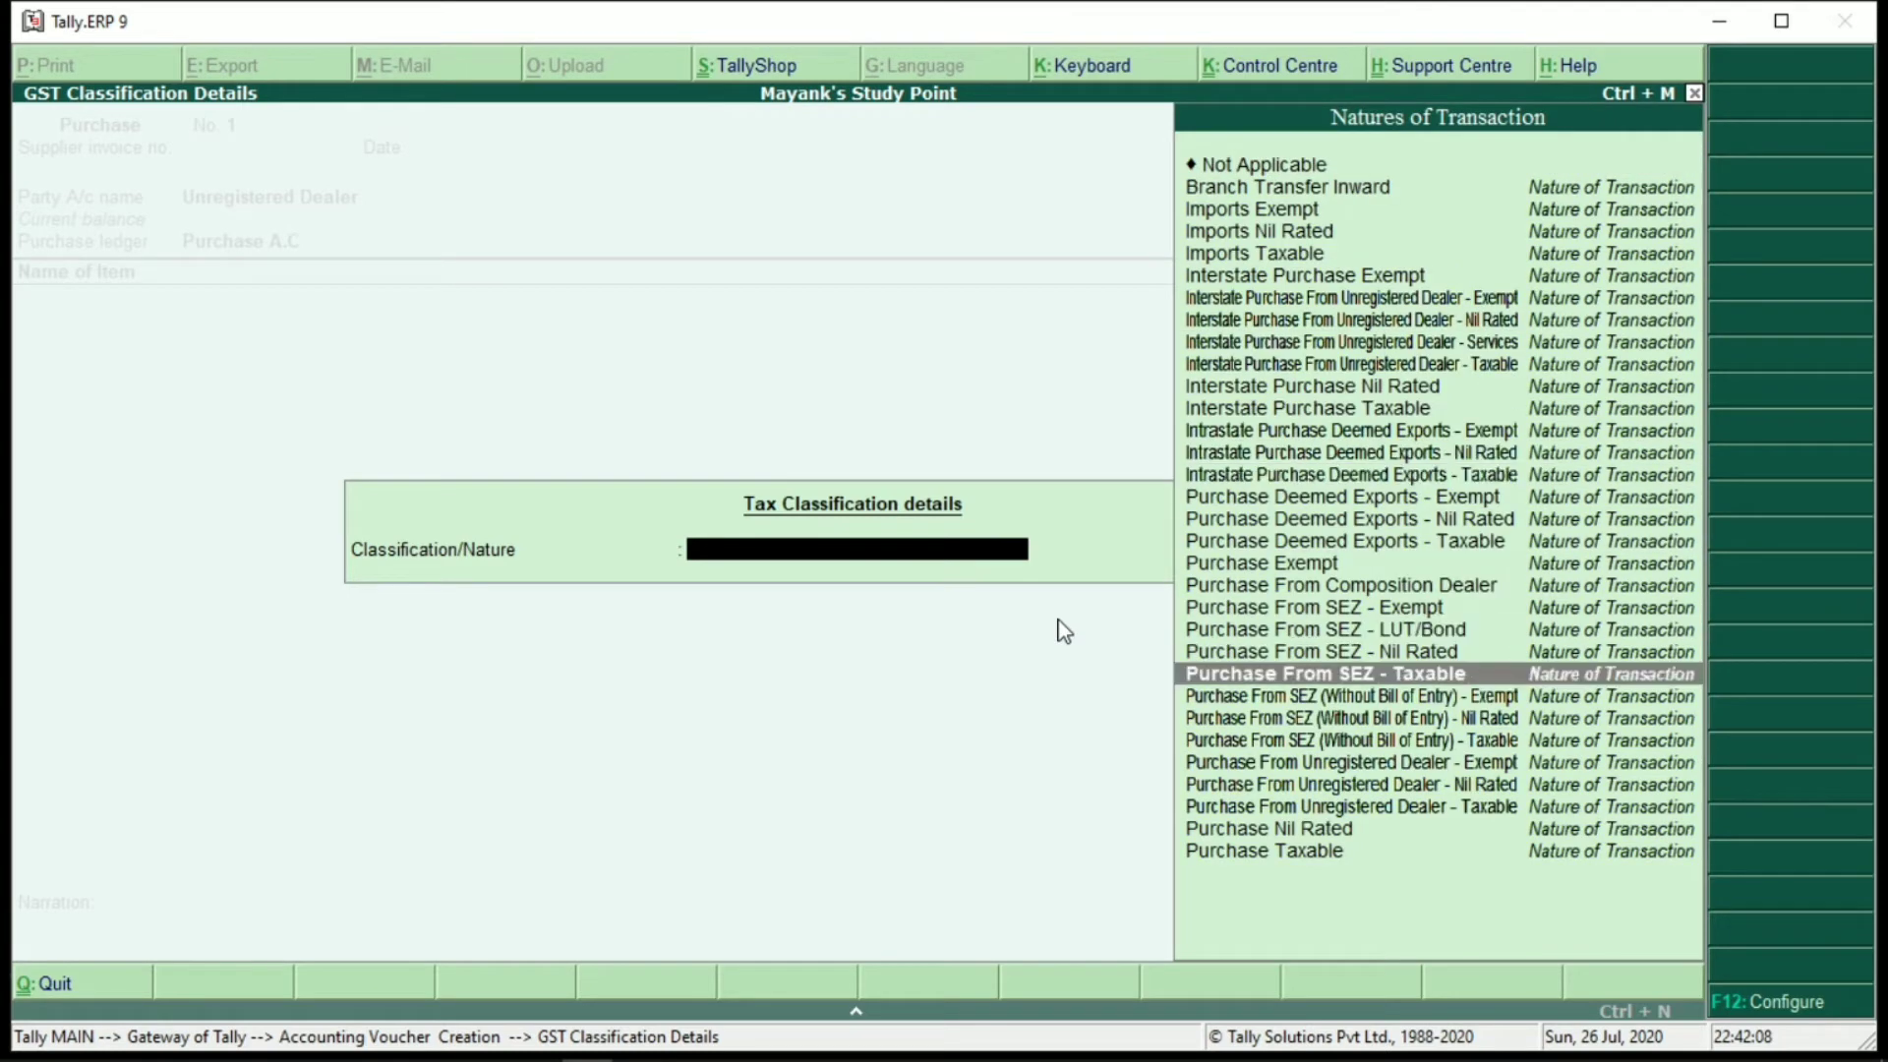
{"action": "key", "text": "Down"}
{"action": "key", "text": "Down"}
{"action": "key", "text": "Return"}
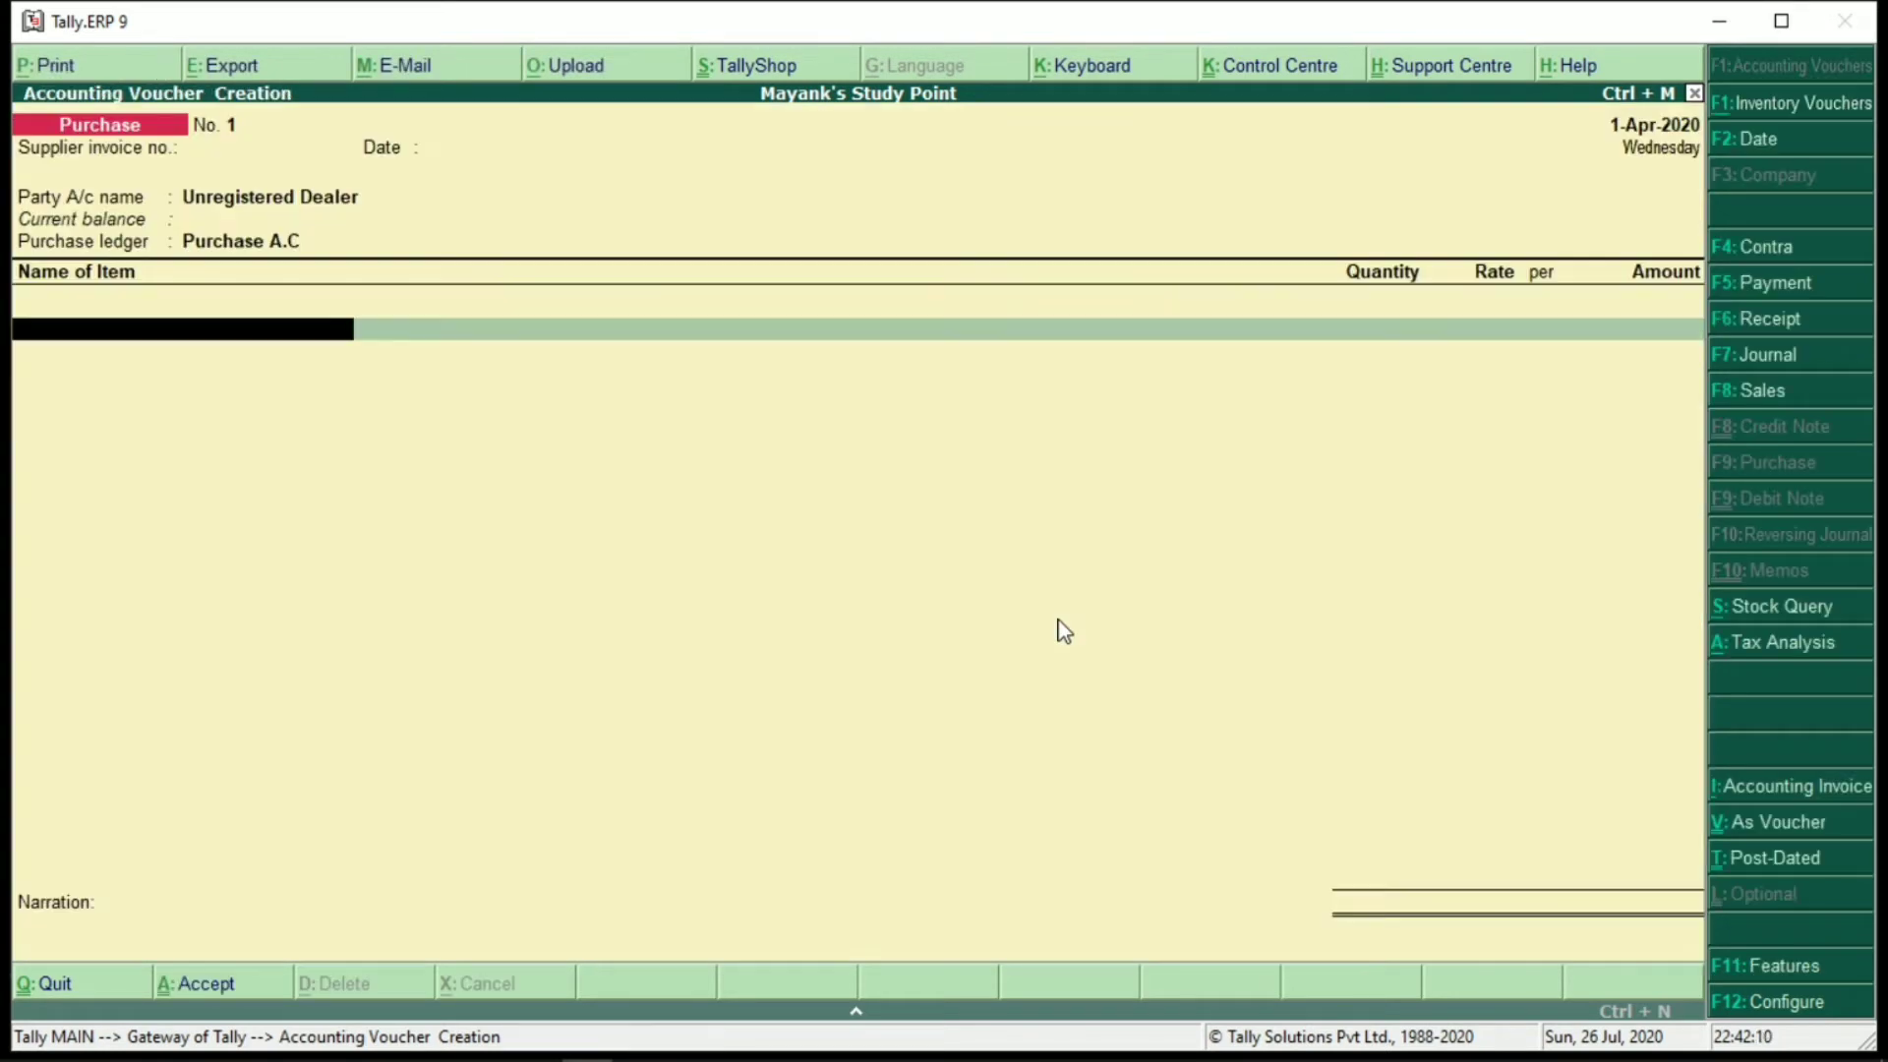
{"action": "key", "text": "BackSpace"}
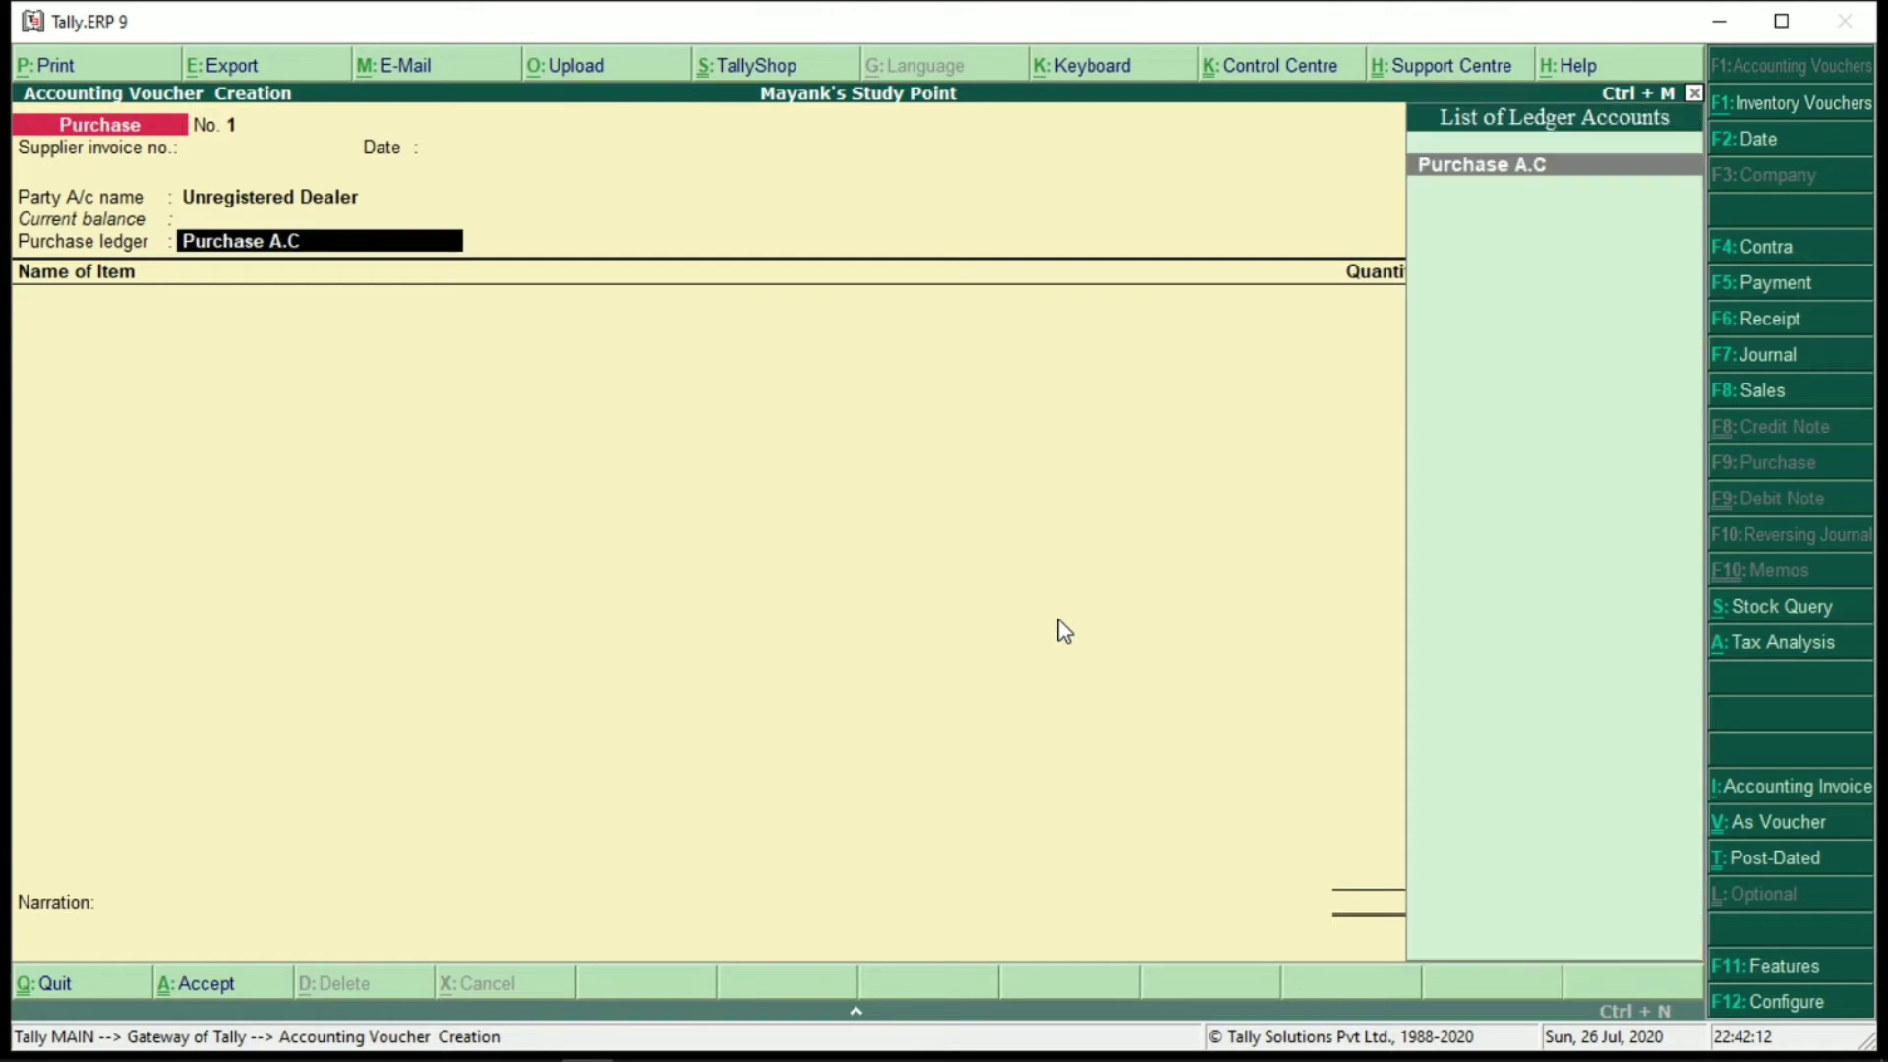
{"action": "key", "text": "Return"}
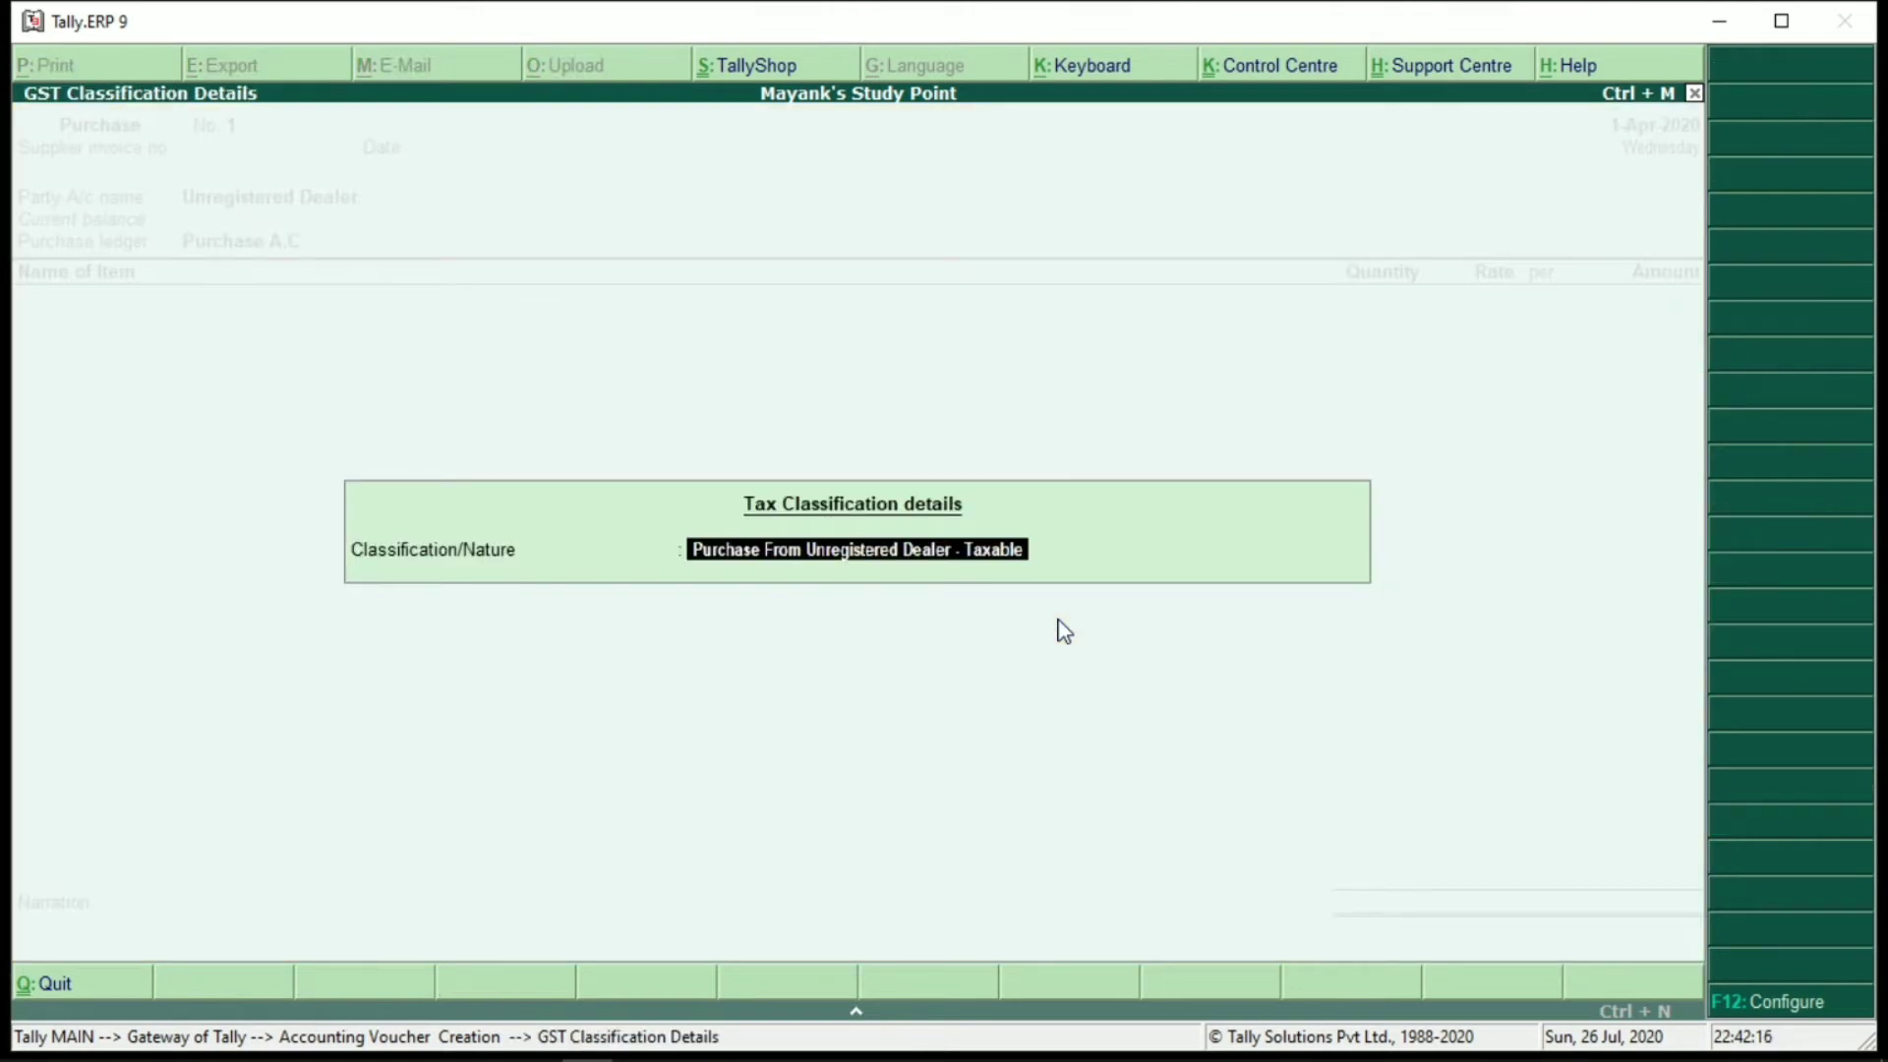
{"action": "key", "text": "Return"}
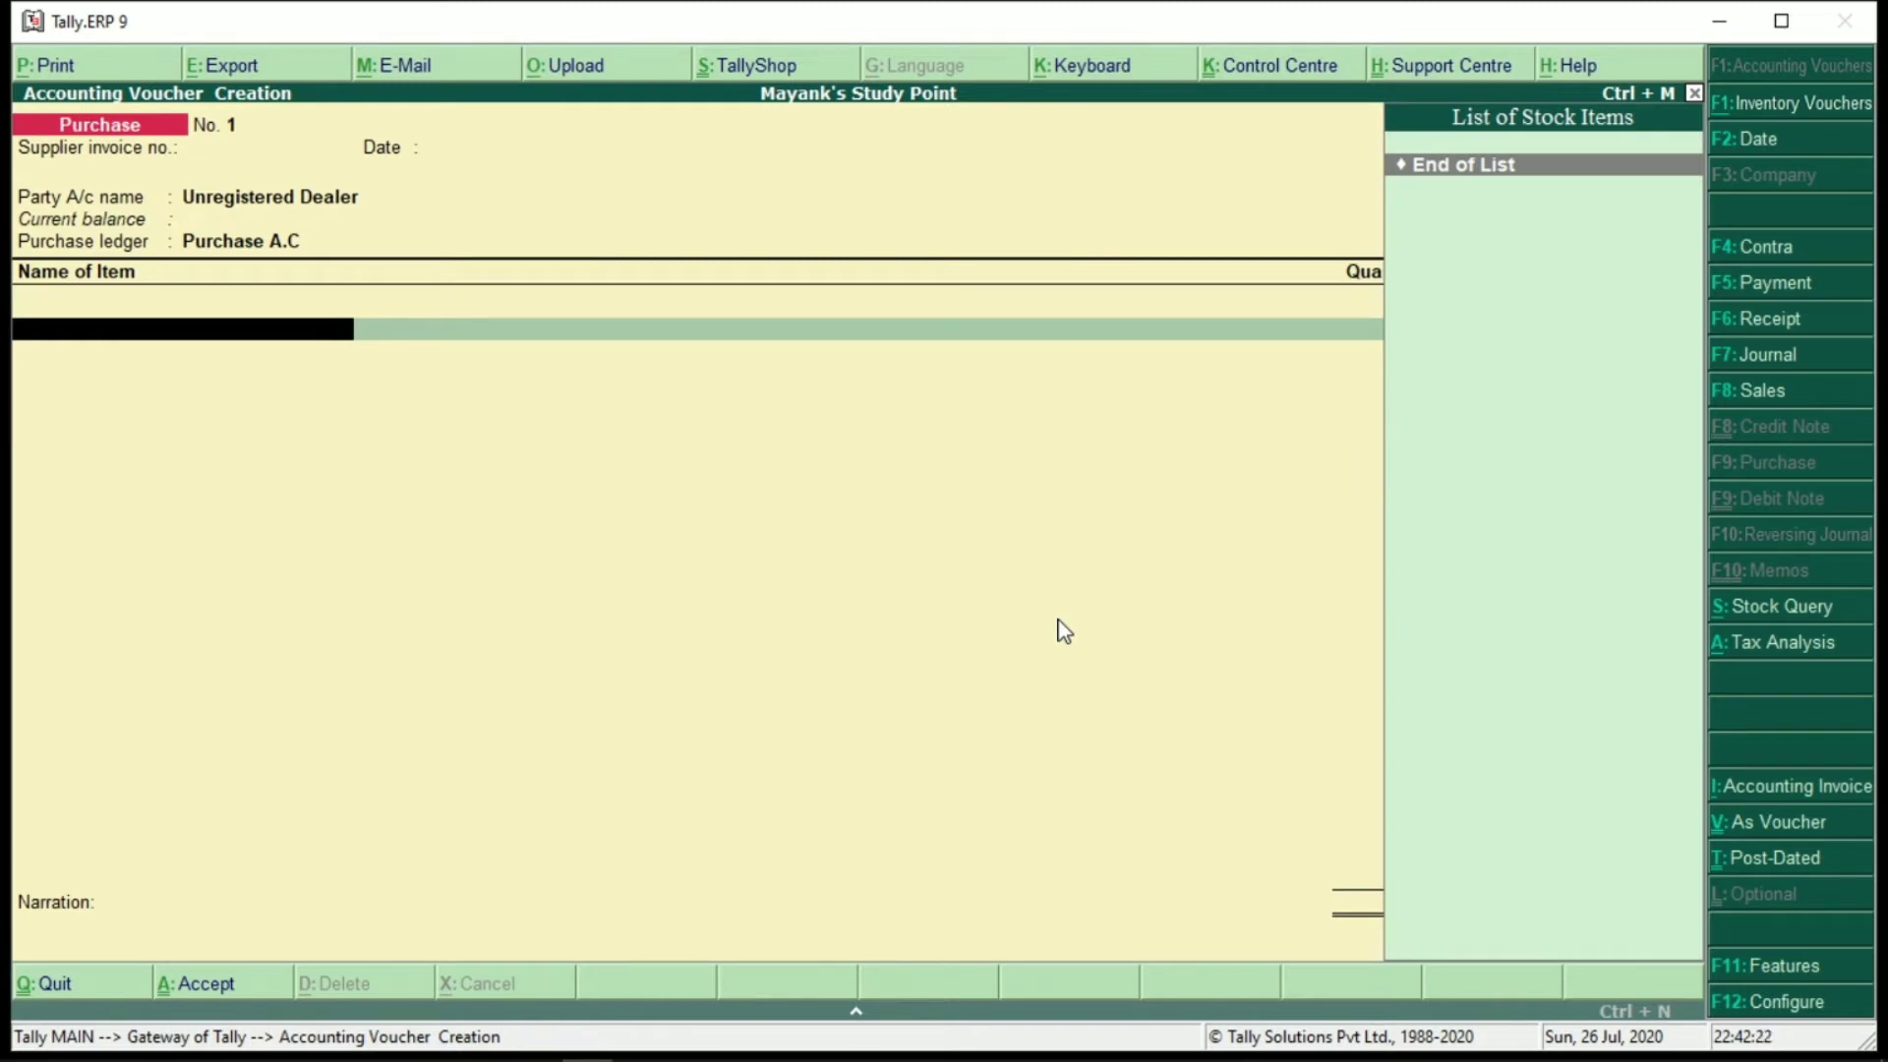
Name the new stock item 'Fortune Oil' and start a new stock group for it
{"action": "key", "text": "alt+c"}
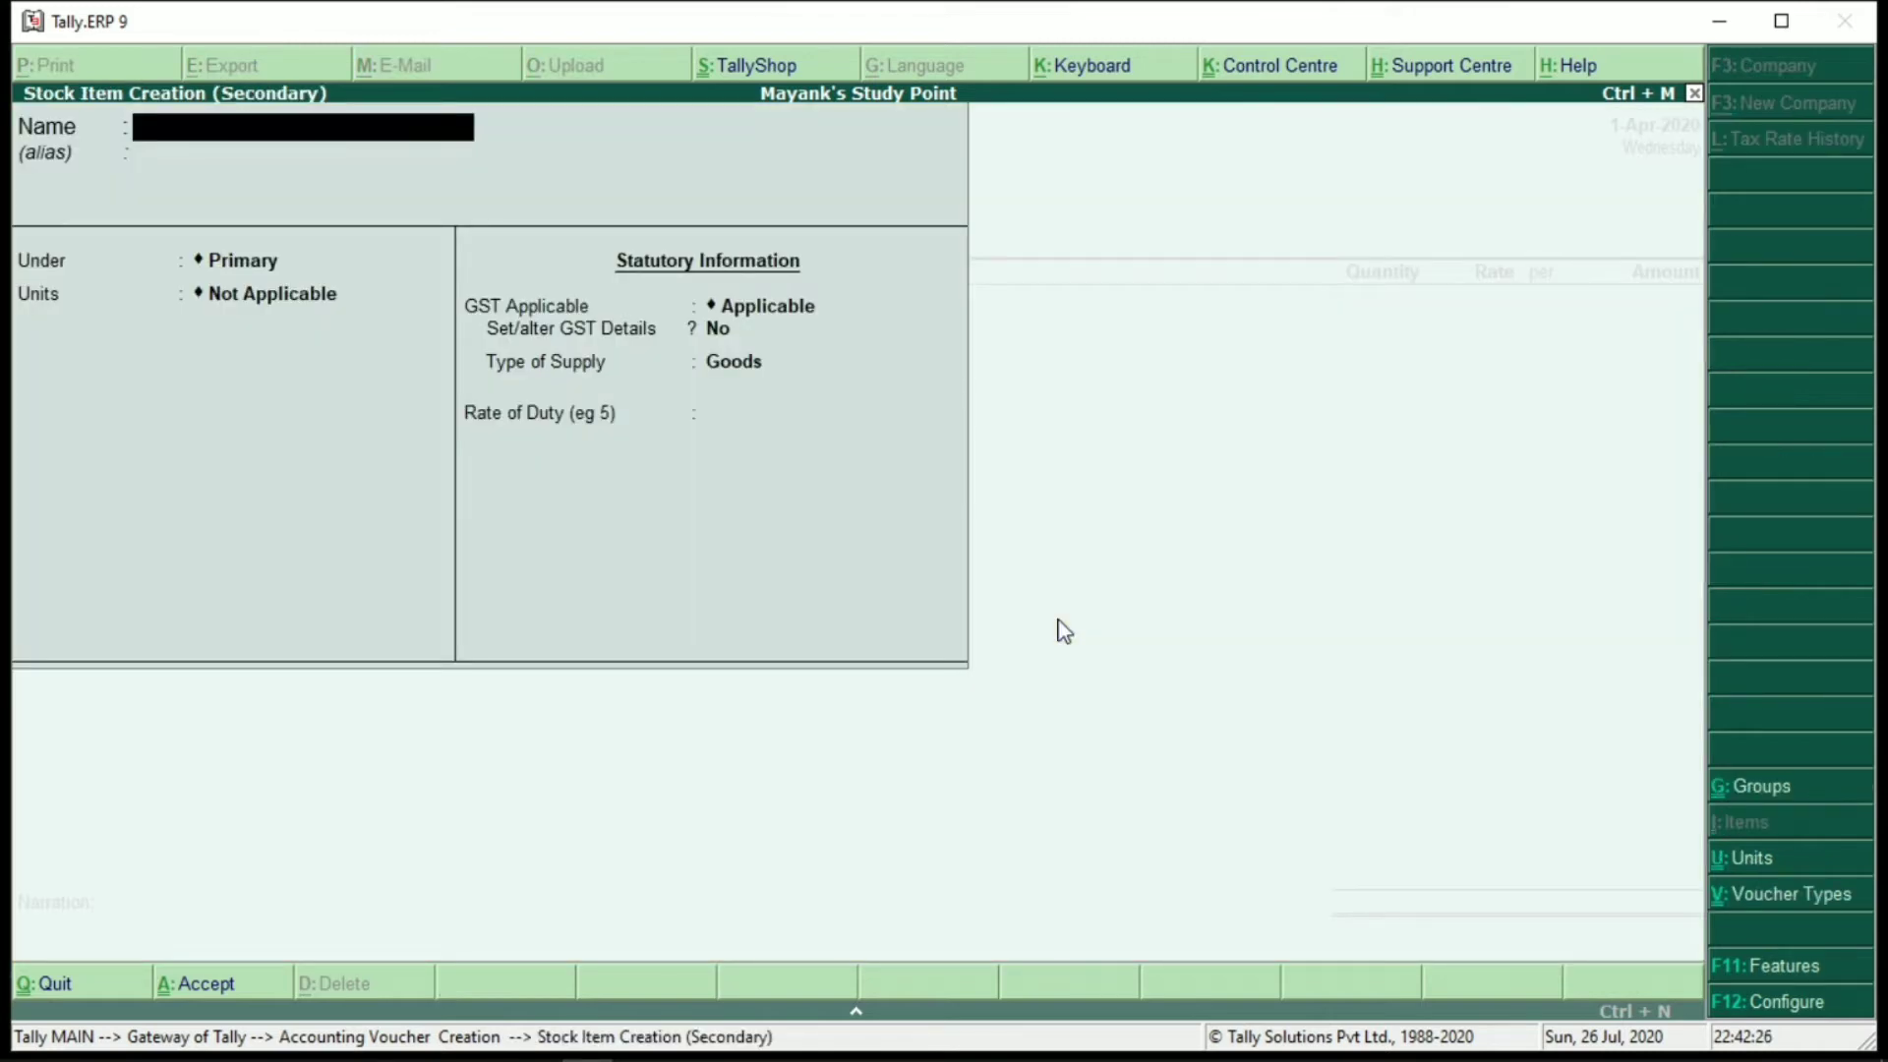
{"action": "type", "text": "Fortune Oil"}
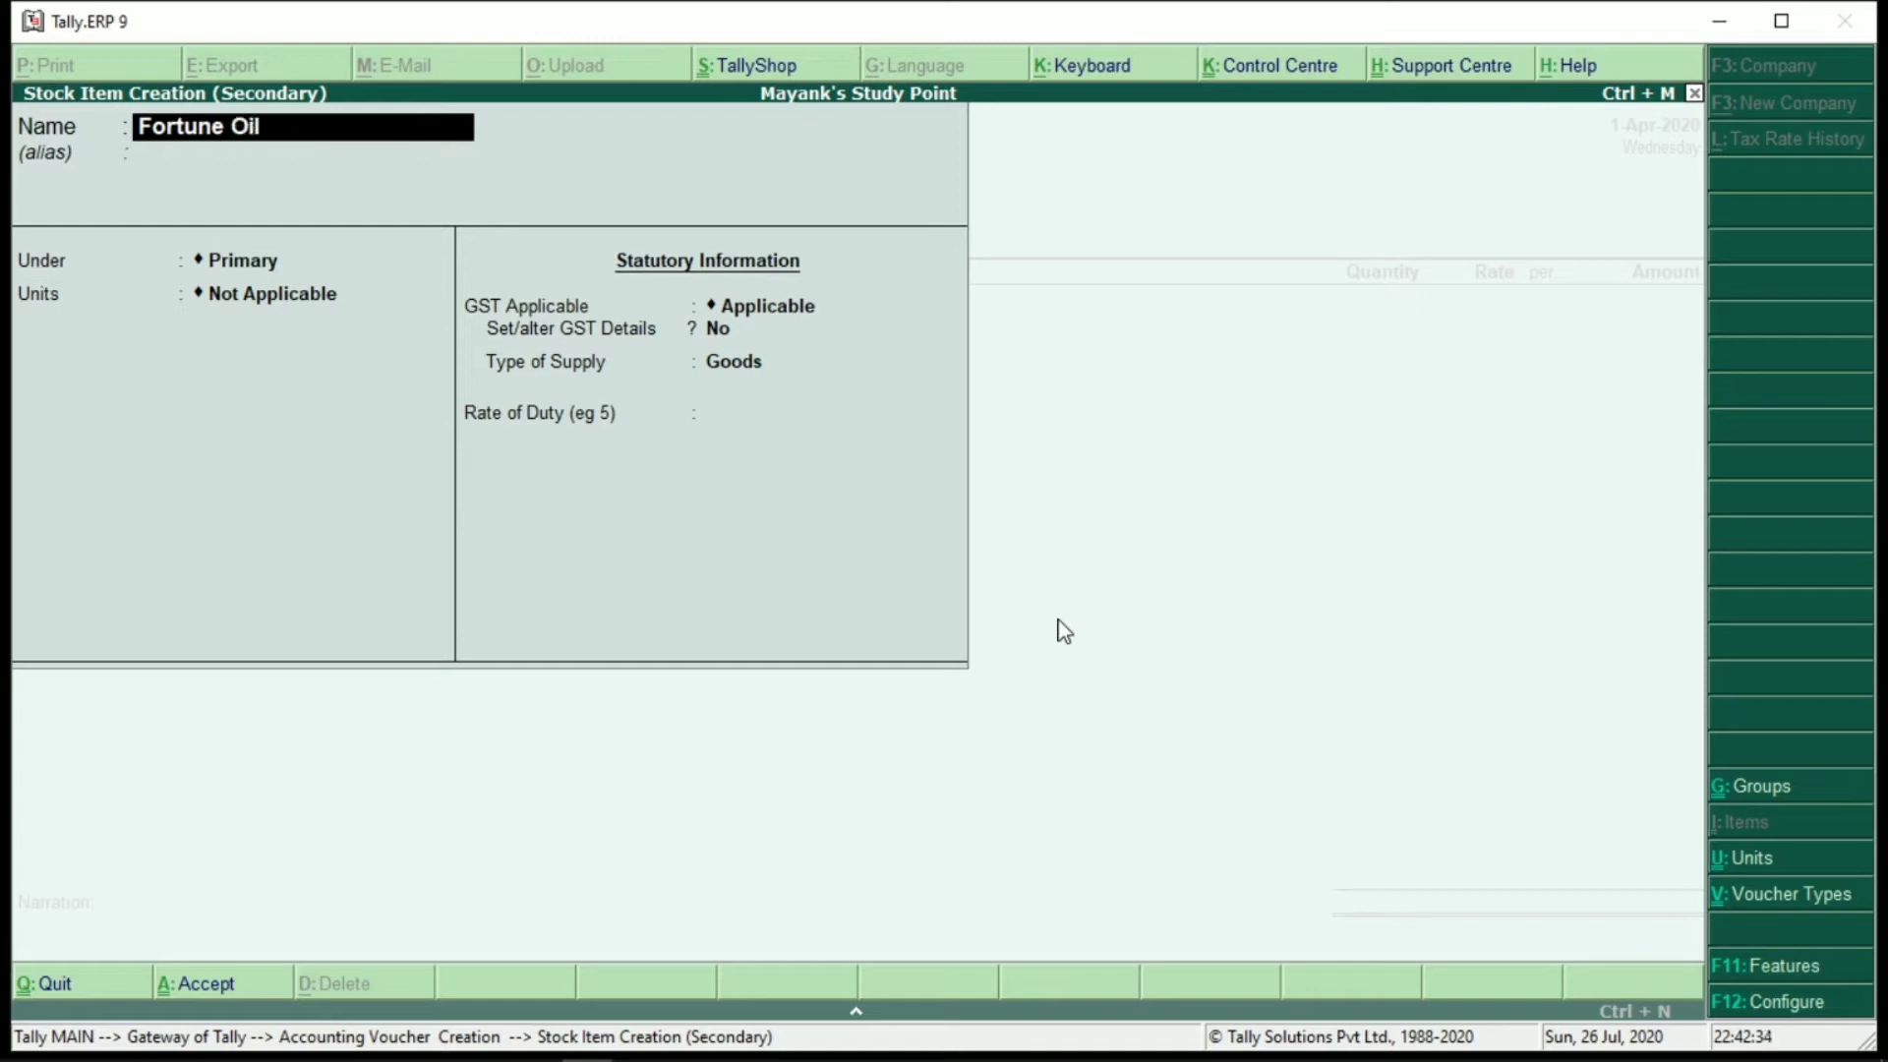
{"action": "key", "text": "Return"}
{"action": "key", "text": "Return"}
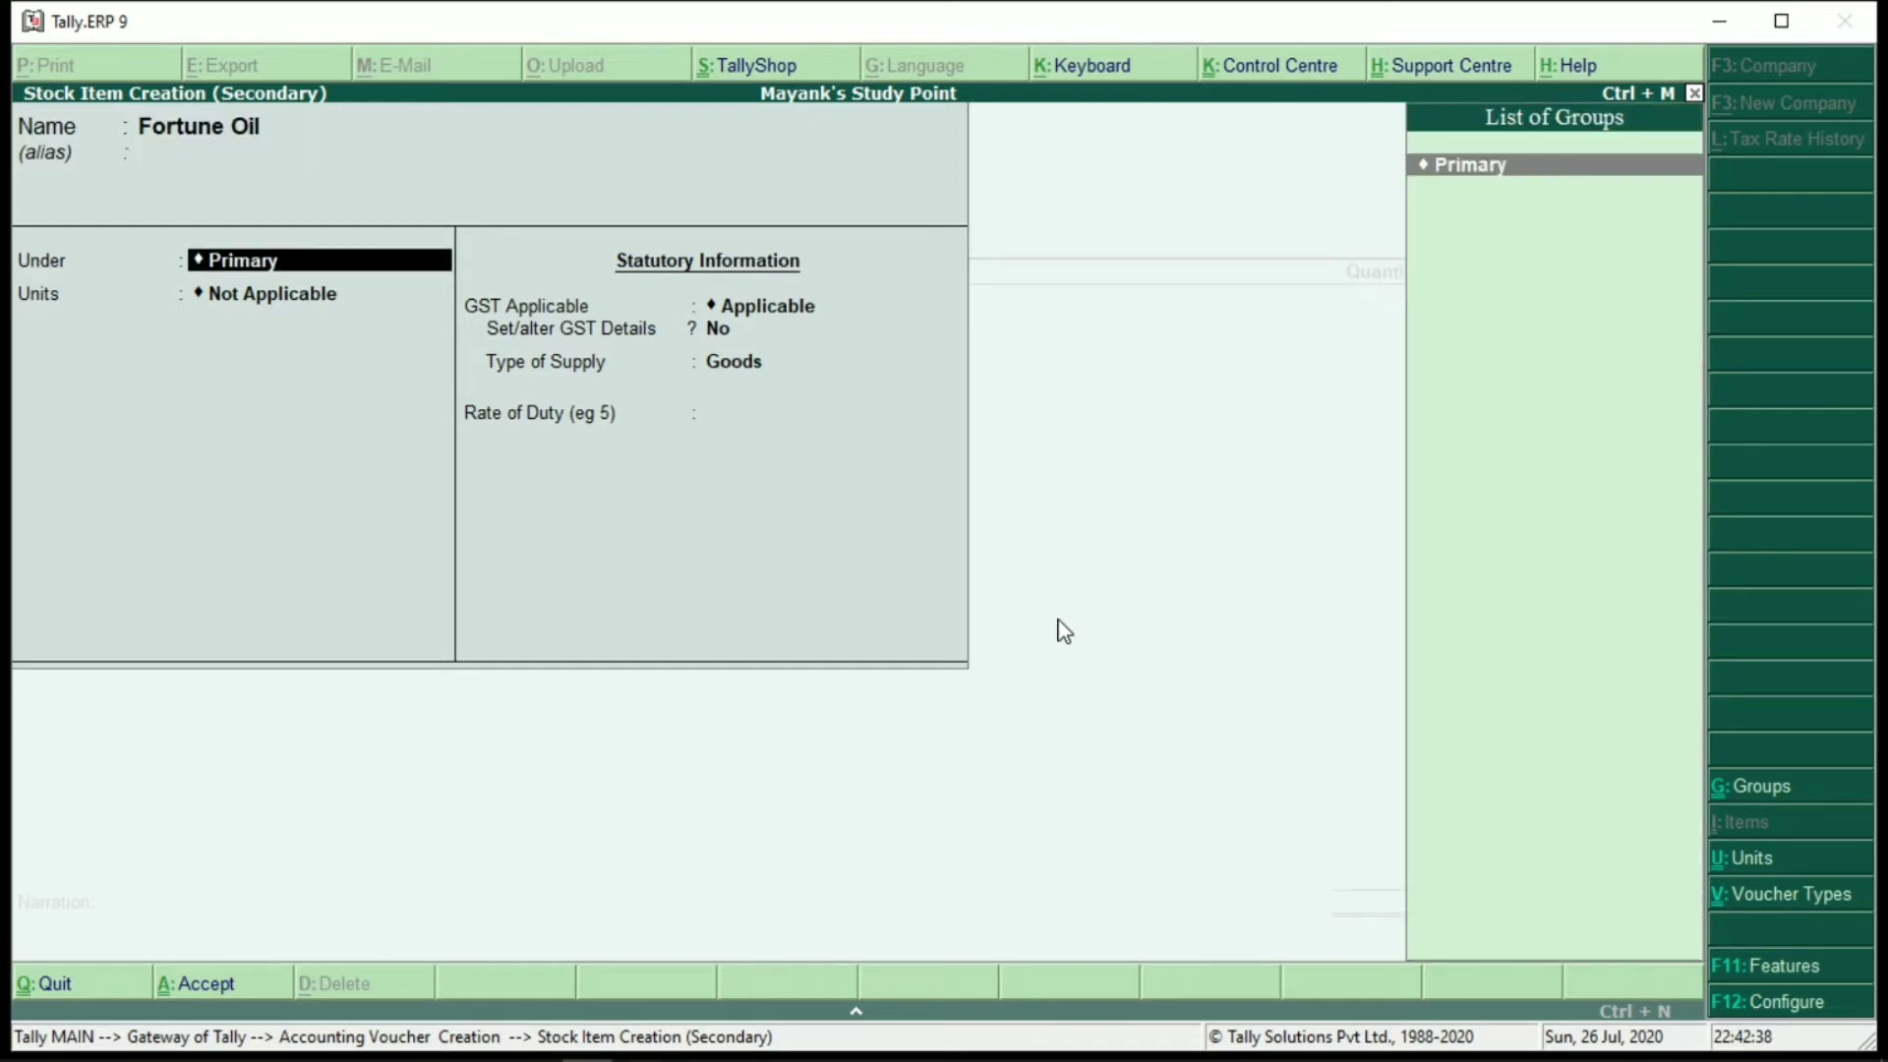
{"action": "key", "text": "alt+c"}
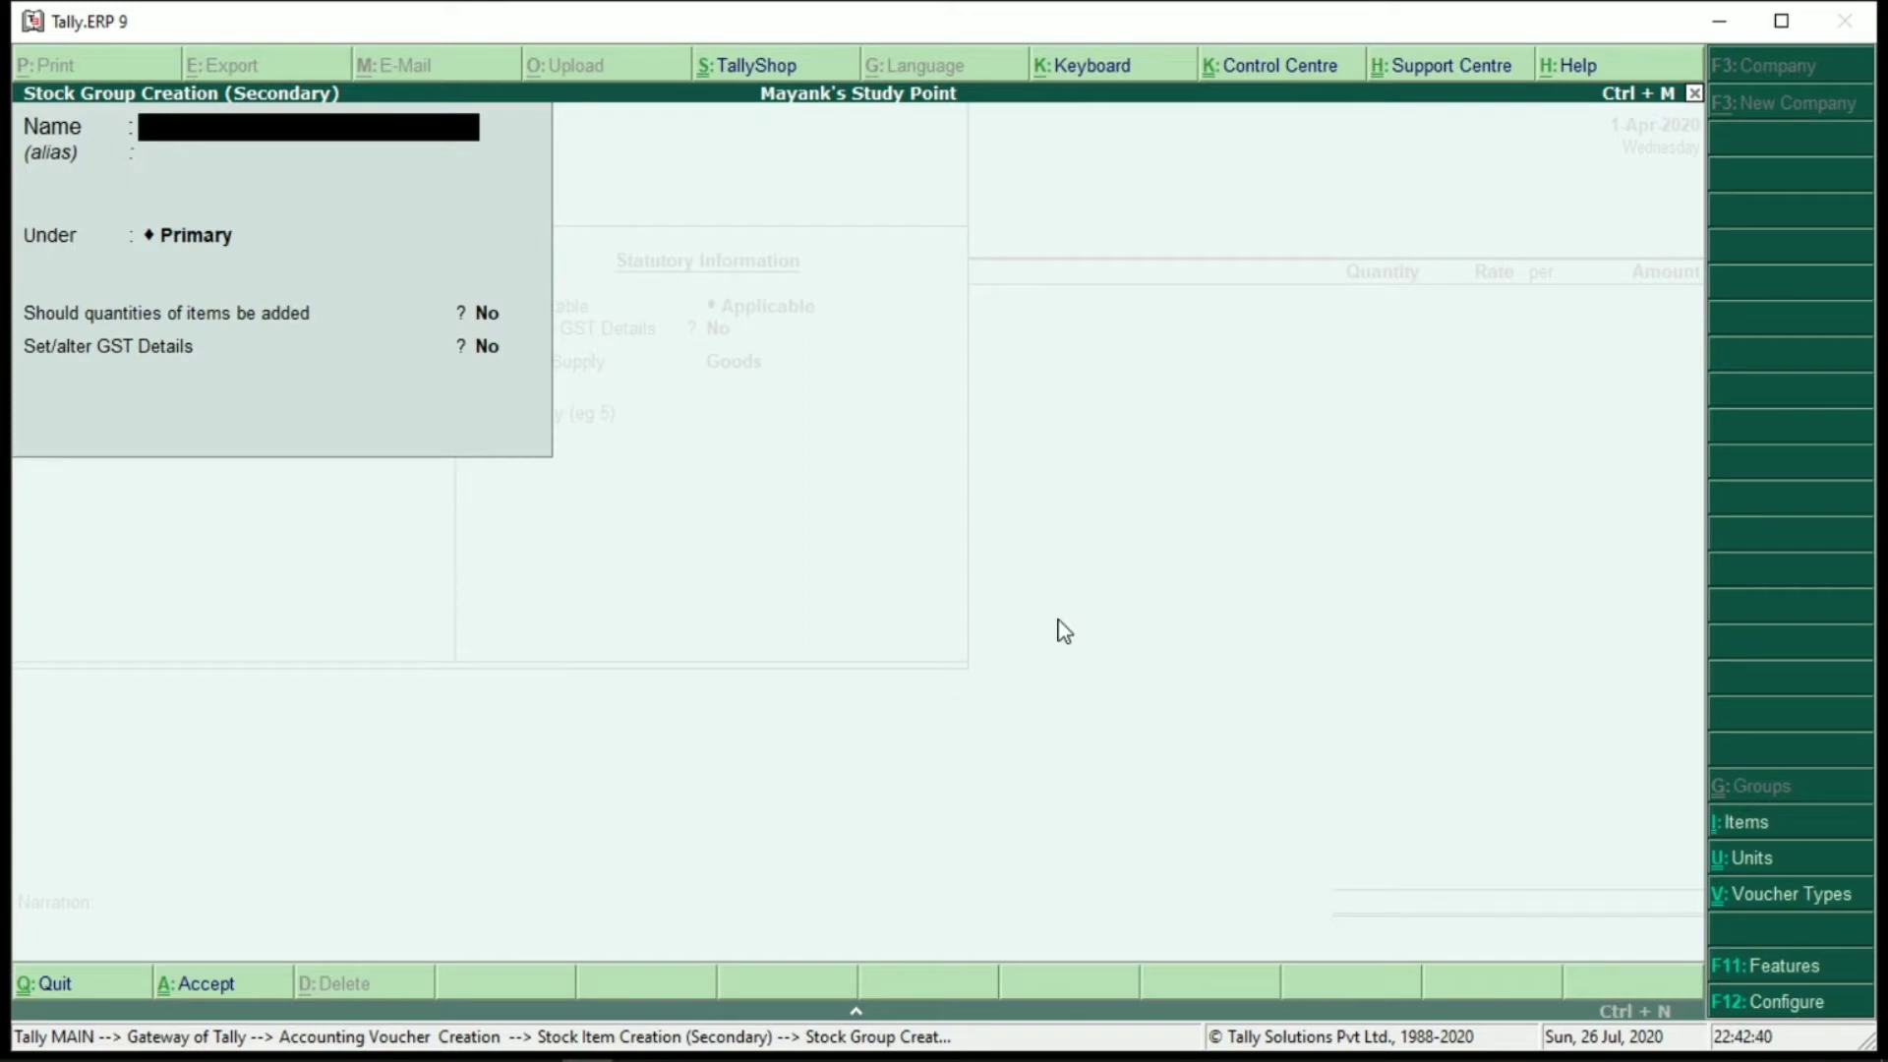
Name the stock group 'Mustured Oil' with item quantities added up
{"action": "type", "text": "Musture"}
{"action": "key", "text": "BackSpace"}
{"action": "type", "text": "red Oil"}
{"action": "key", "text": "Return"}
{"action": "key", "text": "Return"}
{"action": "key", "text": "Return"}
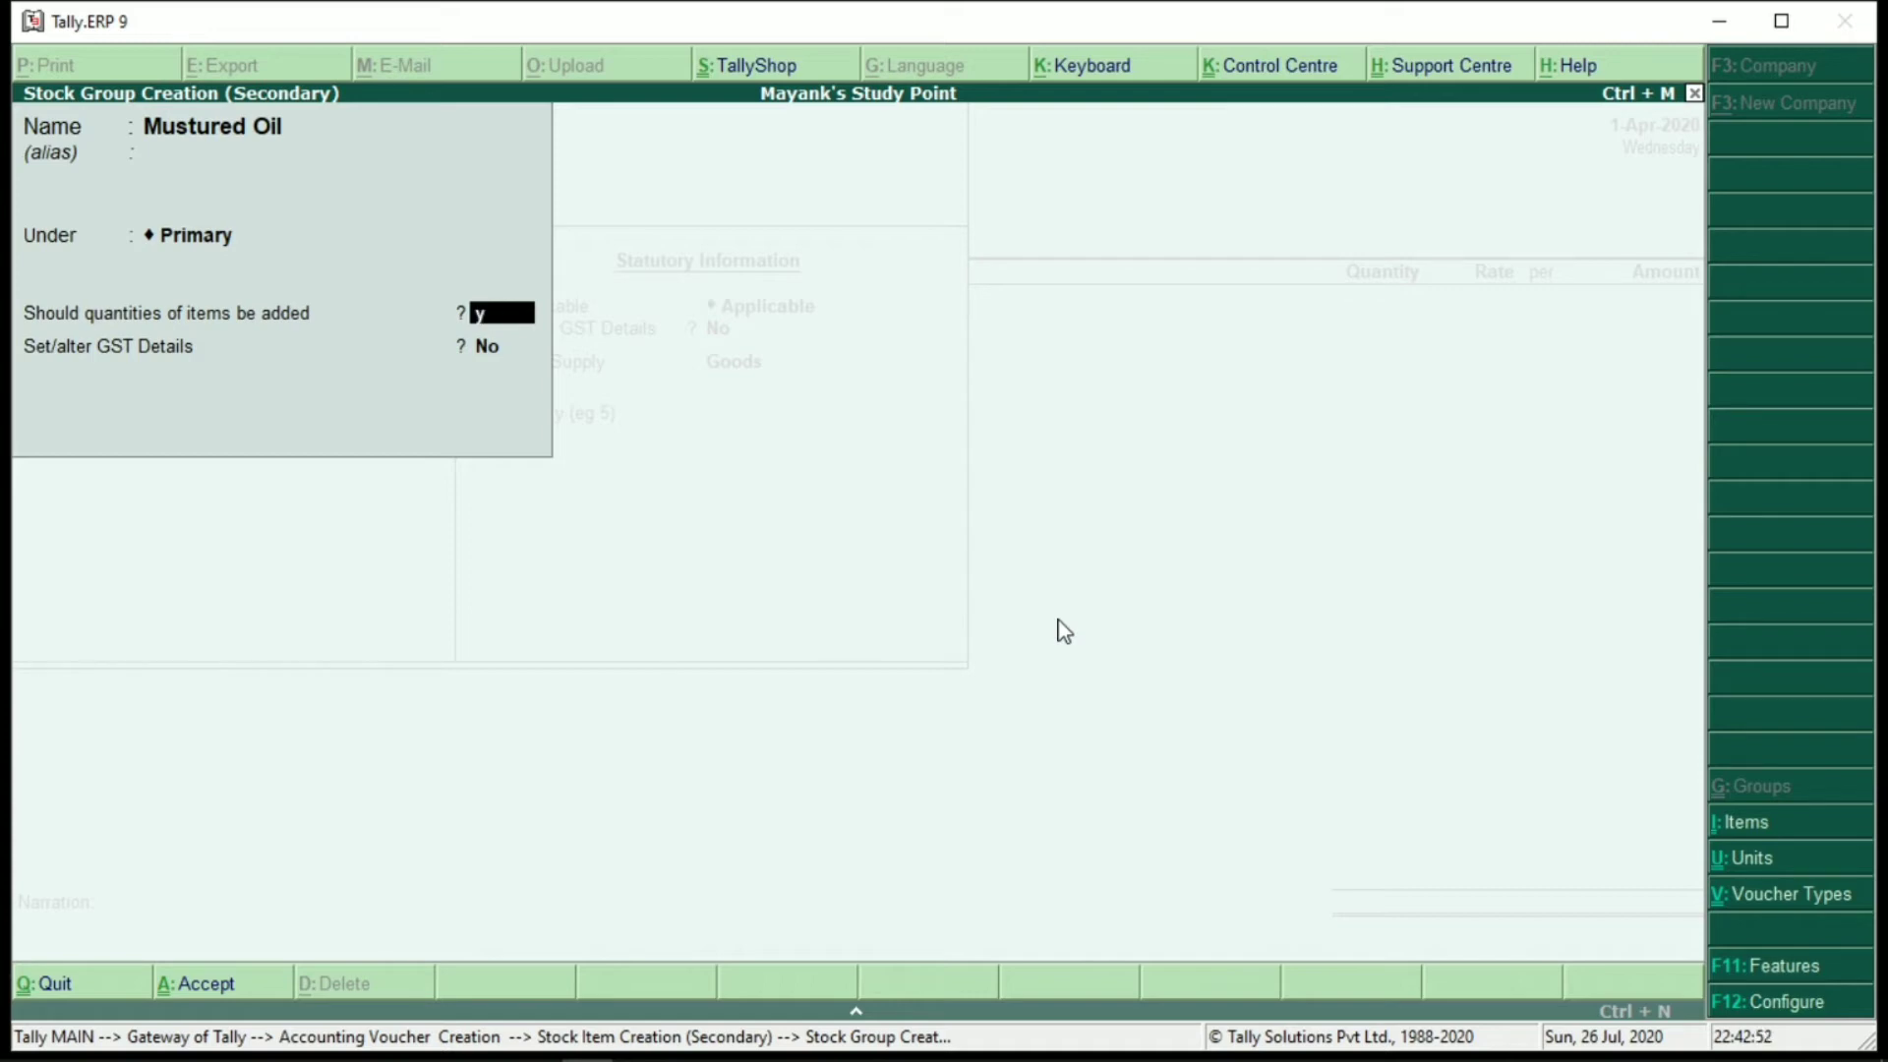
{"action": "key", "text": "y"}
{"action": "key", "text": "y"}
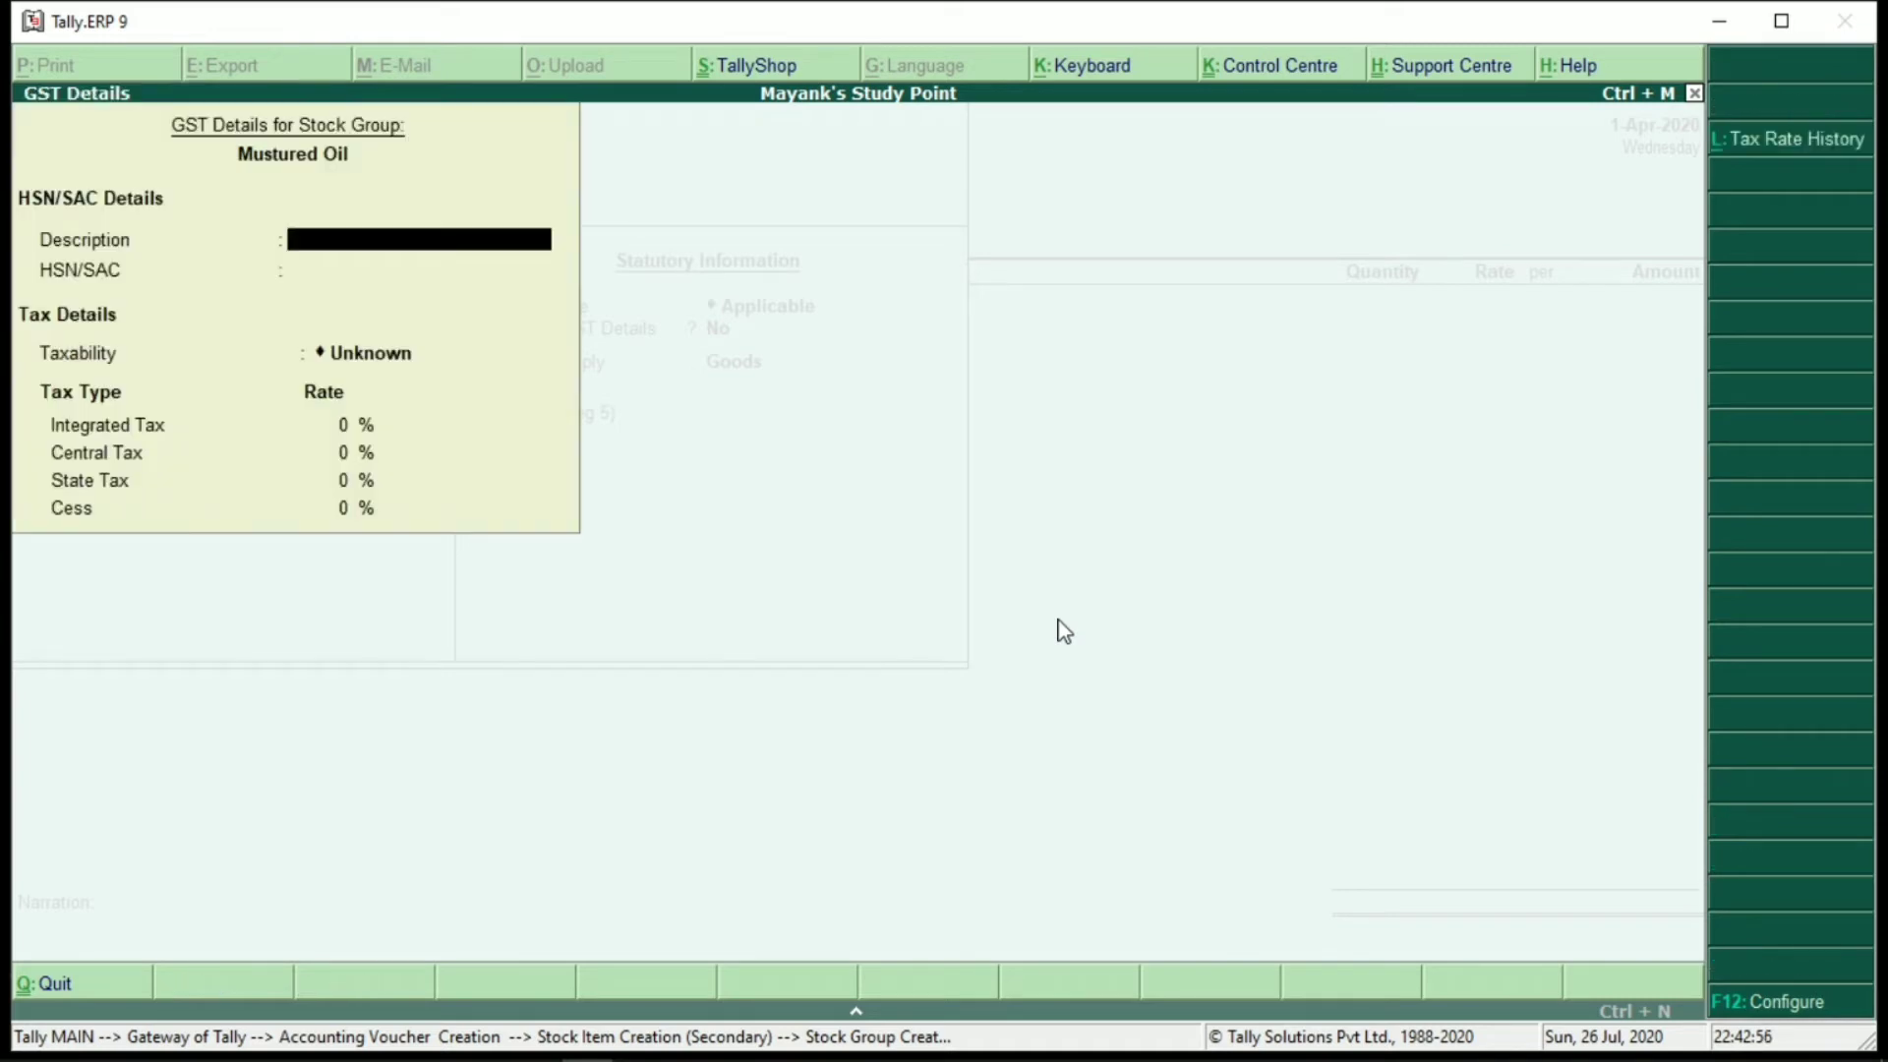
Give the group HSN Jvavc533, Taxable status and 18% integrated tax, then save it
{"action": "key", "text": "Return"}
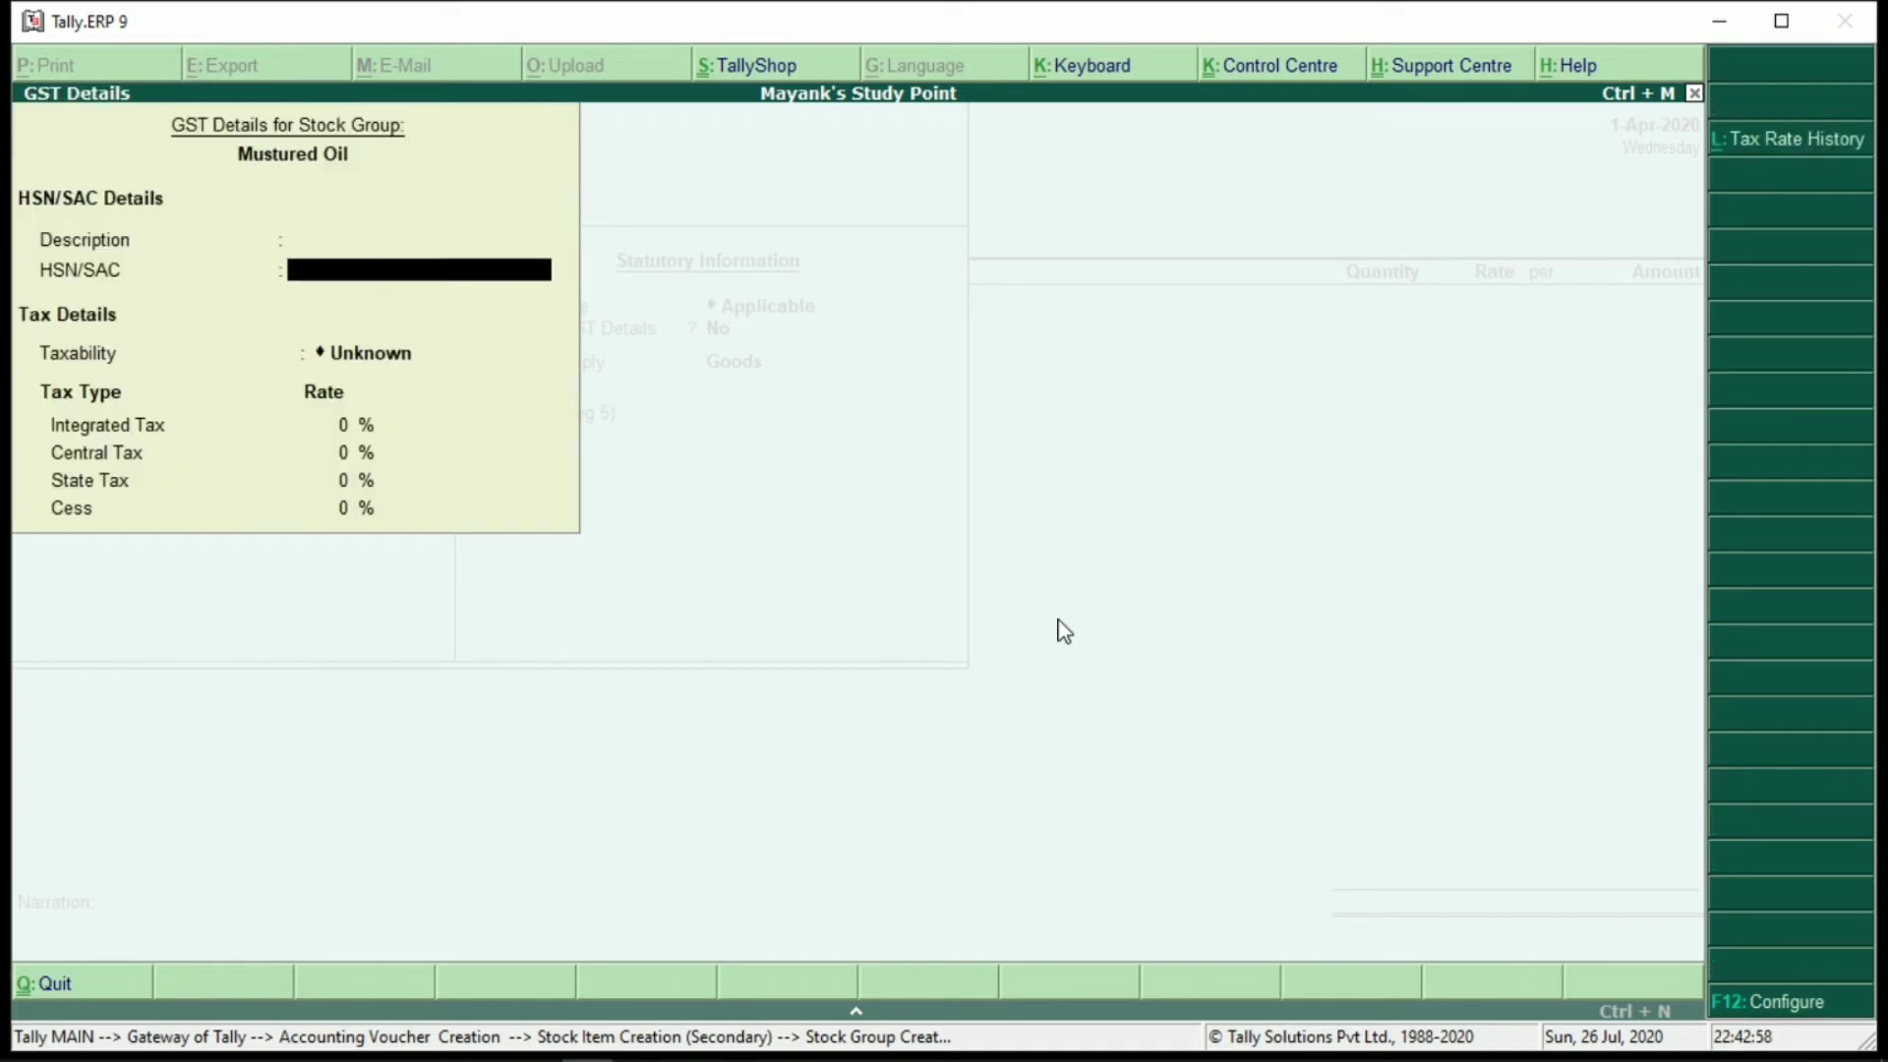
{"action": "type", "text": "Jvavc533"}
{"action": "key", "text": "Return"}
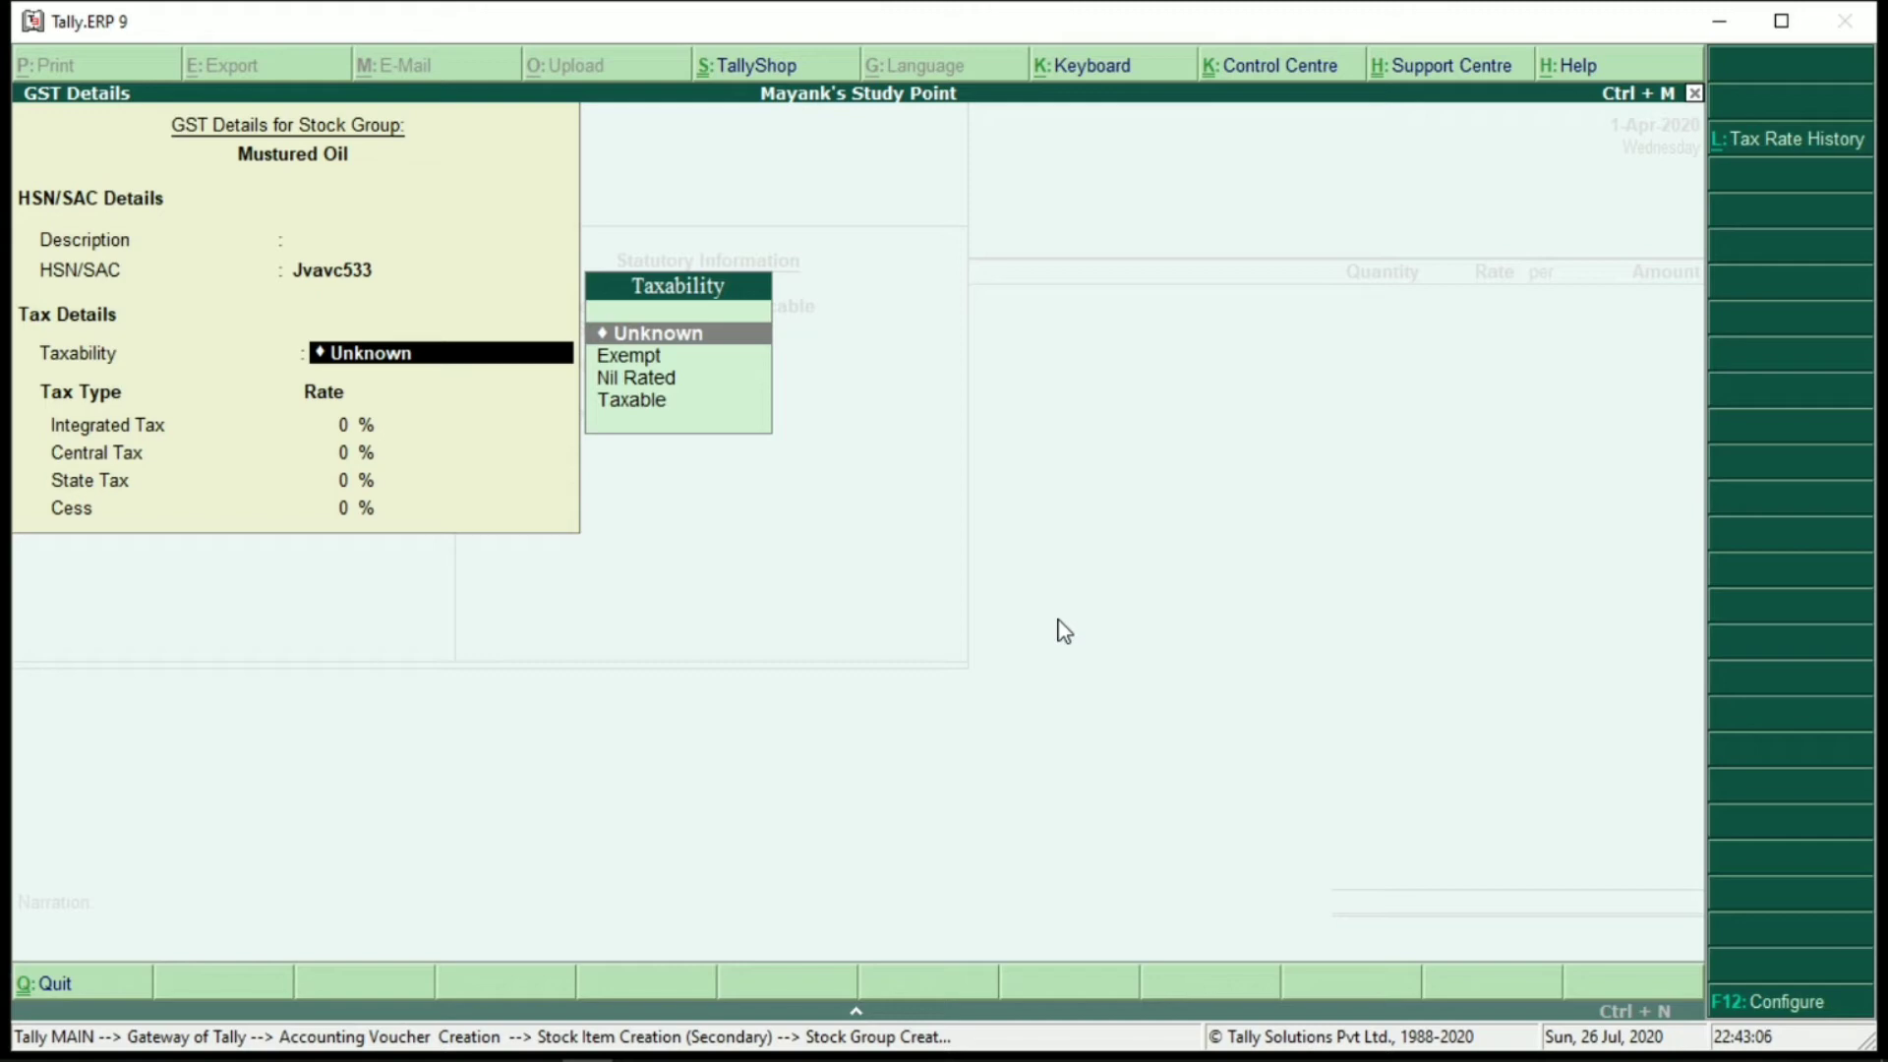
{"action": "key", "text": "Down"}
{"action": "key", "text": "Down"}
{"action": "key", "text": "Down"}
{"action": "key", "text": "Return"}
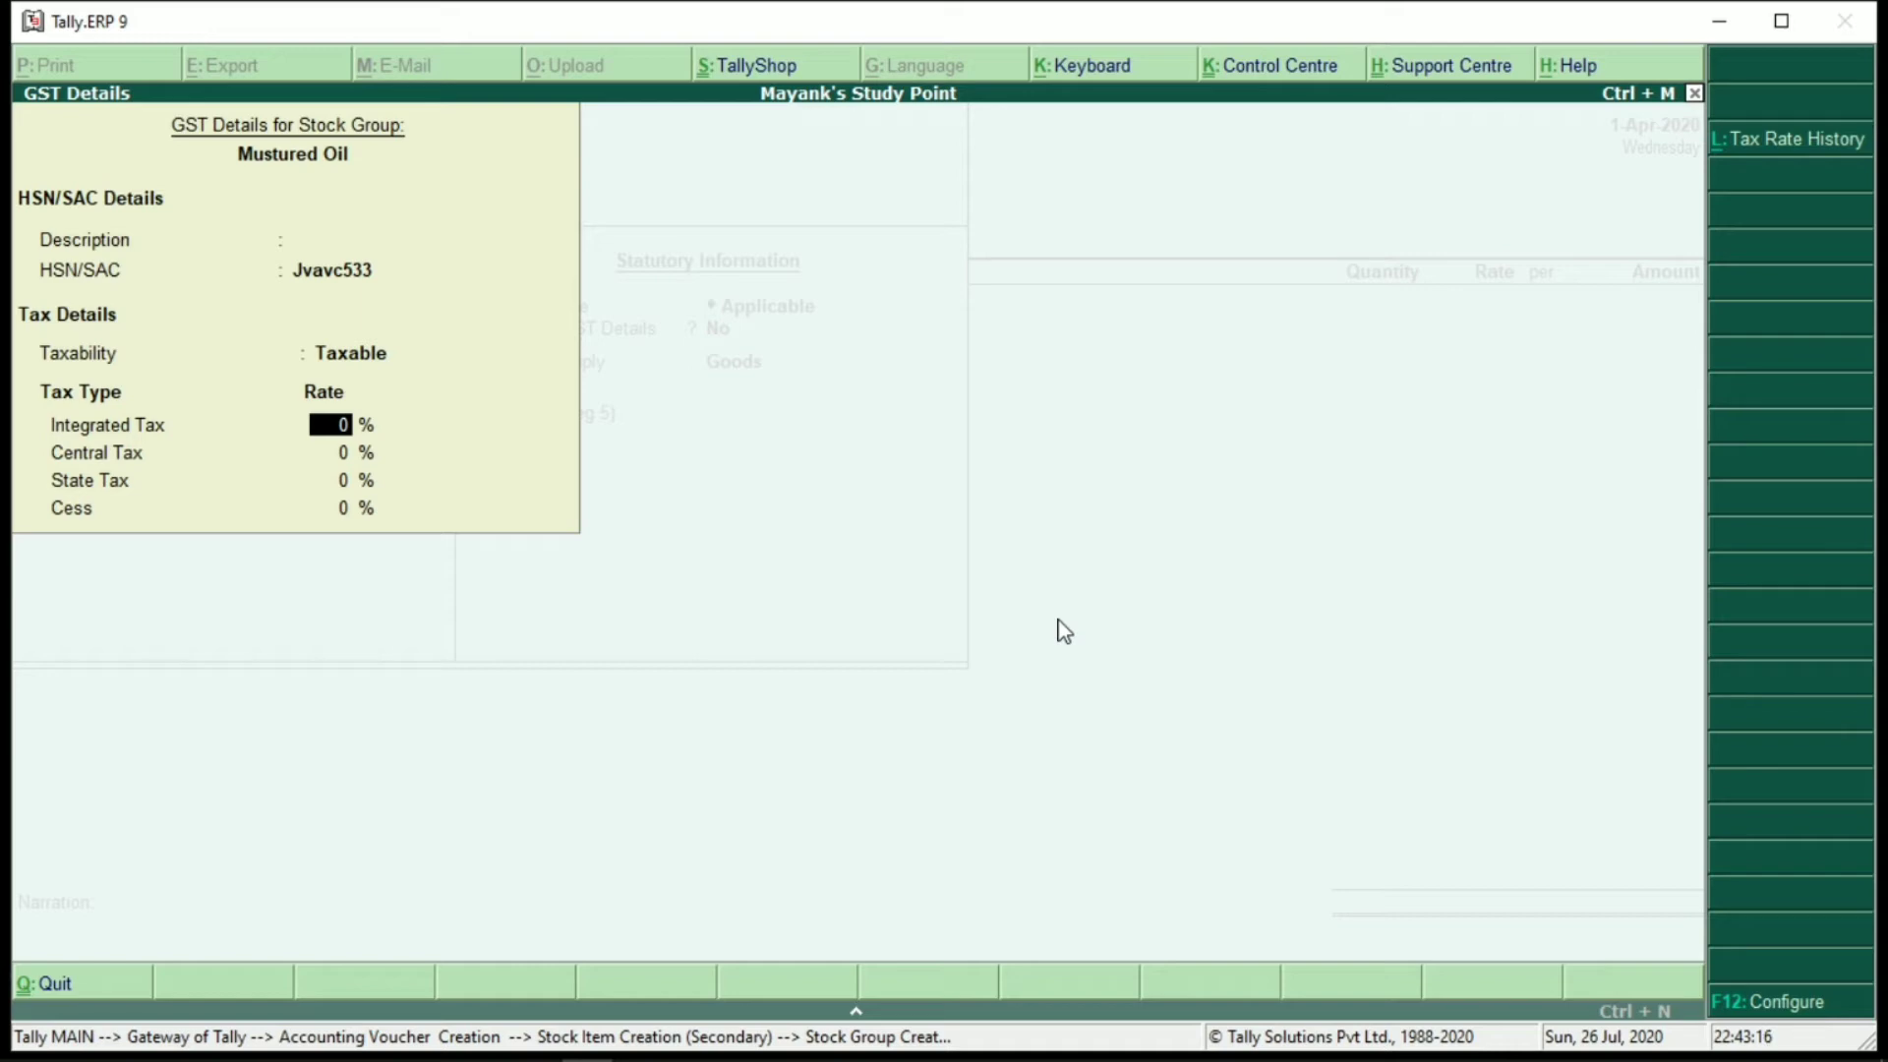
{"action": "type", "text": "18"}
{"action": "key", "text": "Return"}
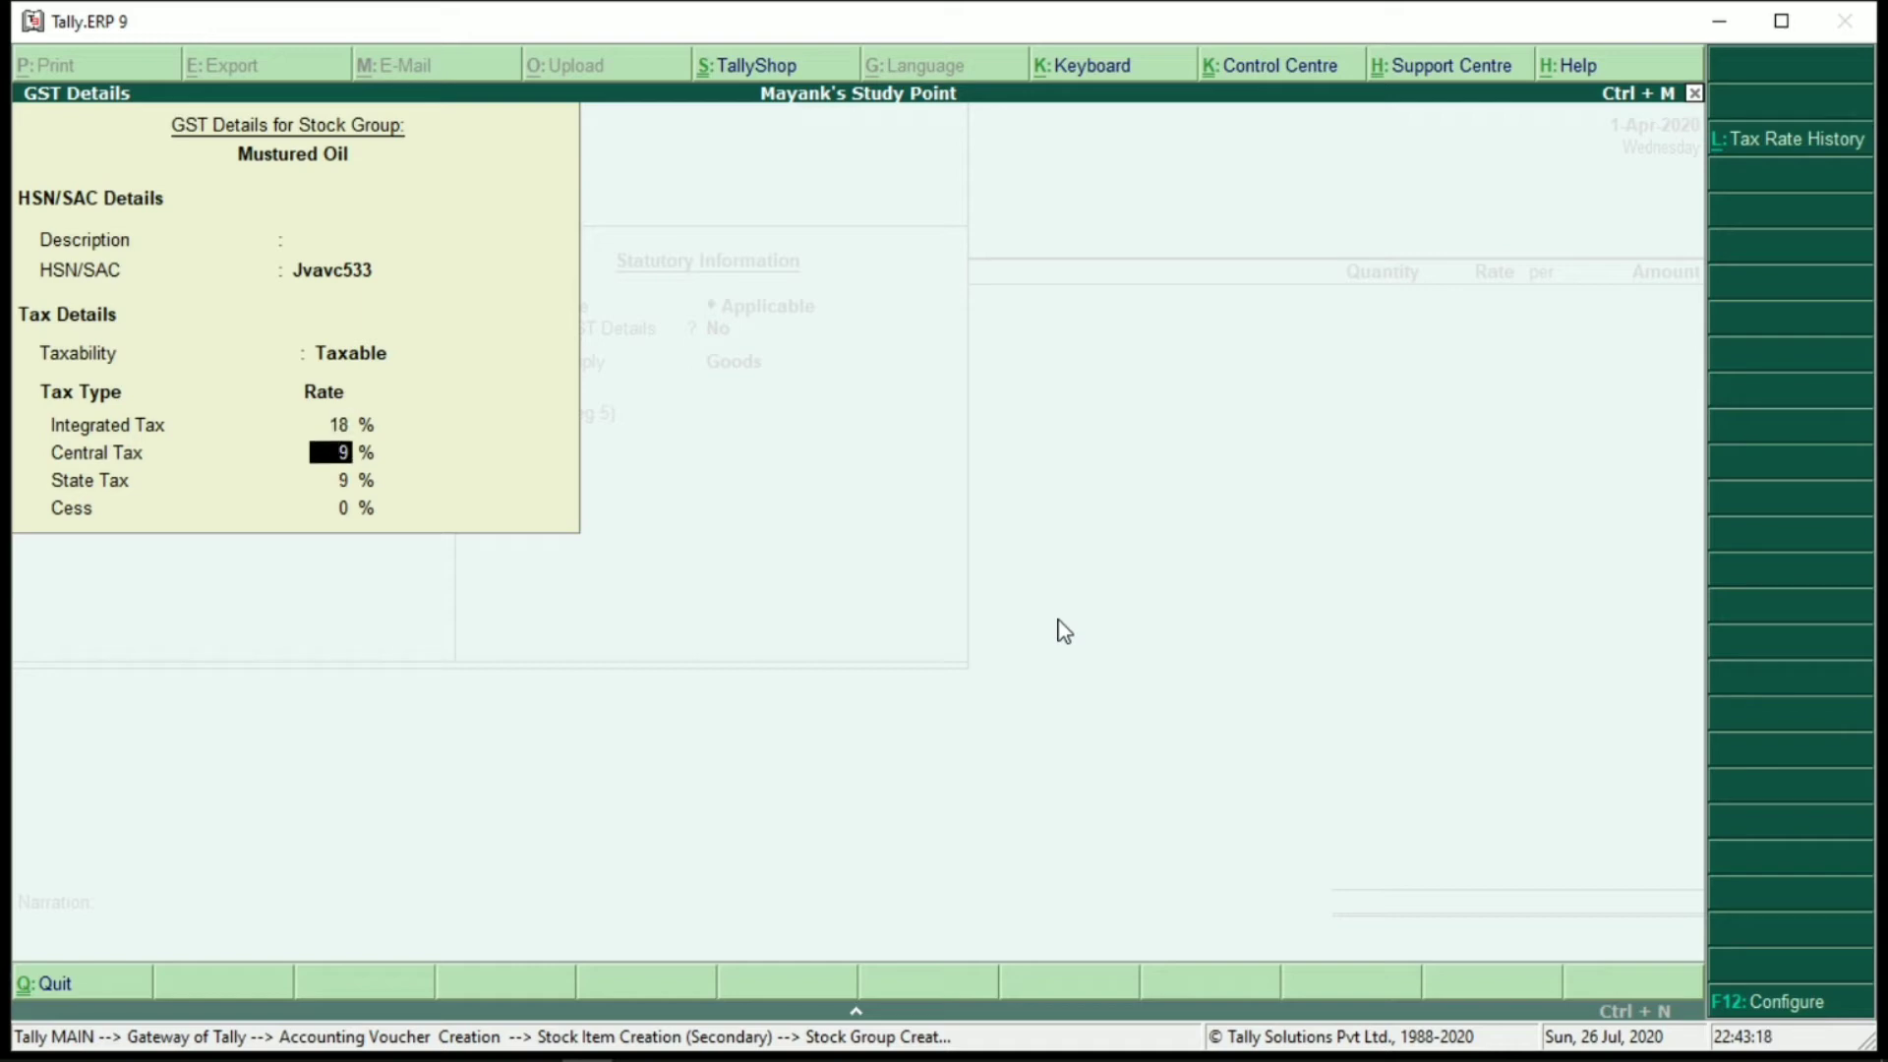
{"action": "key", "text": "Return"}
{"action": "key", "text": "Return"}
{"action": "key", "text": "Return"}
{"action": "key", "text": "Return"}
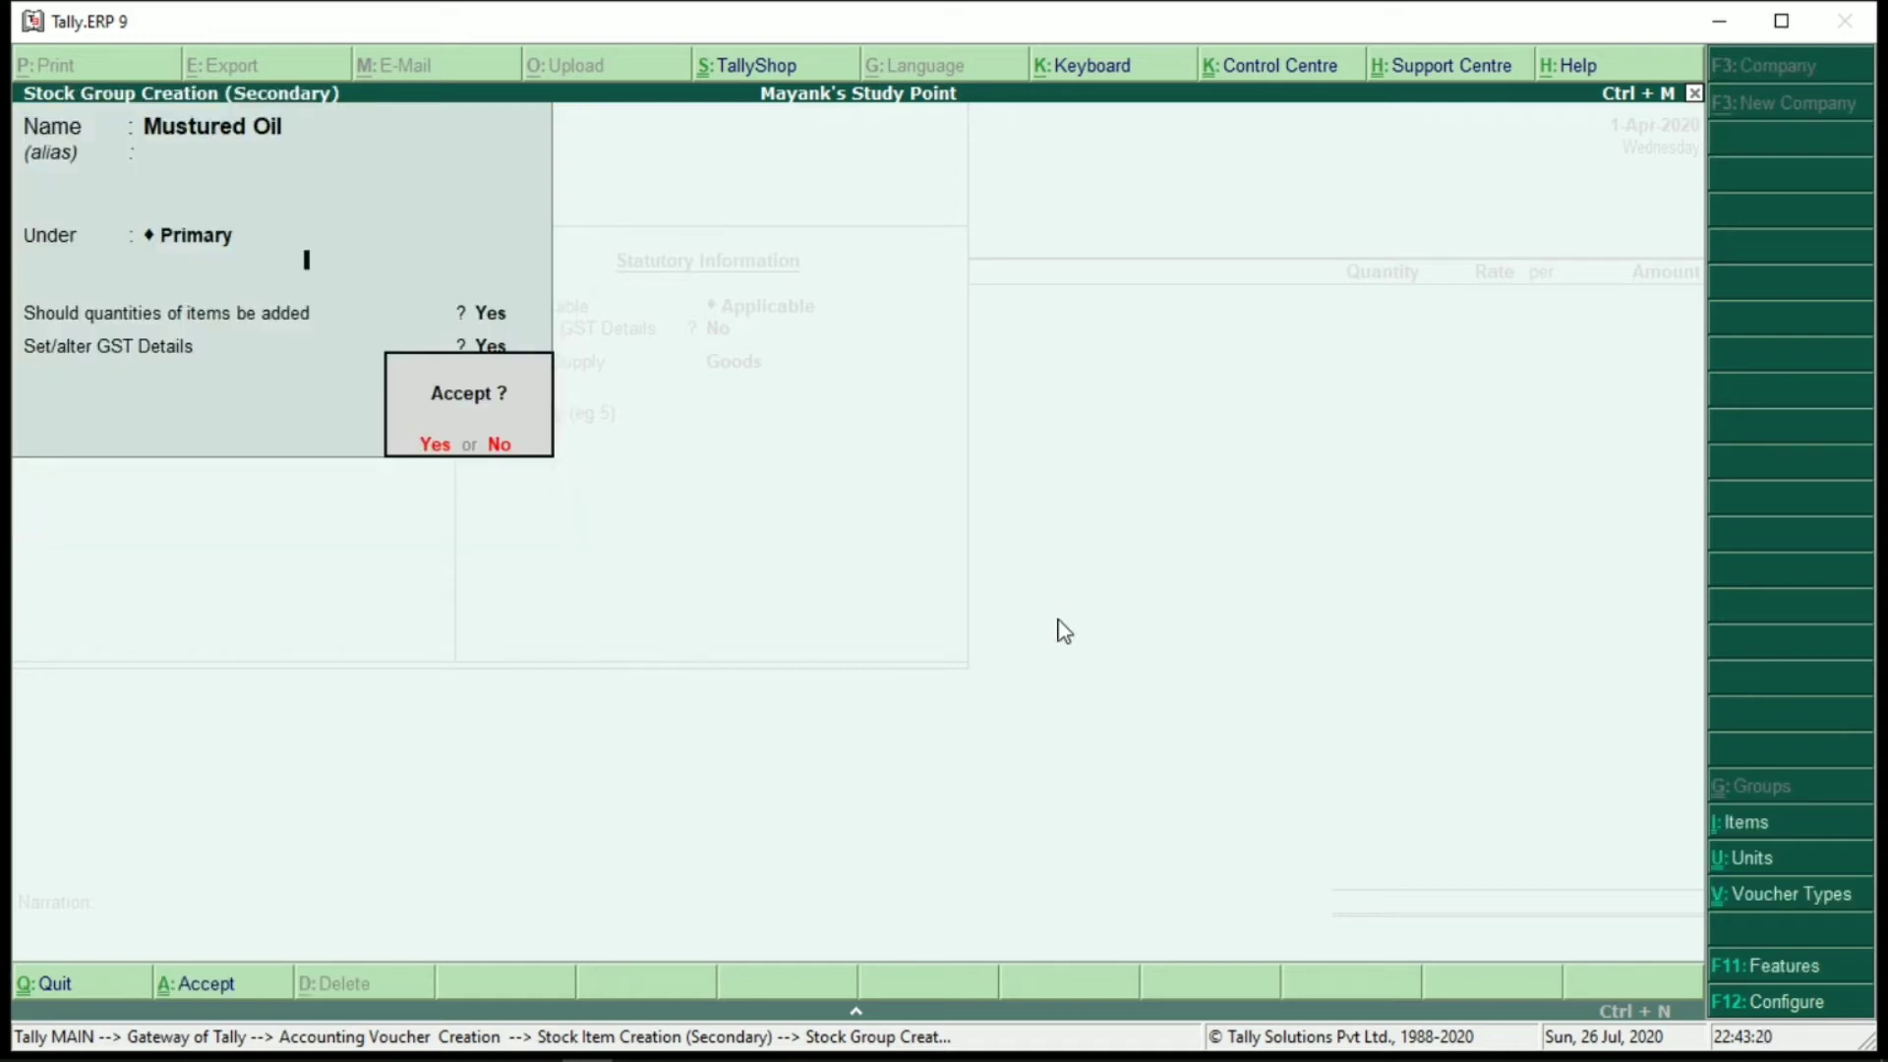
{"action": "key", "text": "Return"}
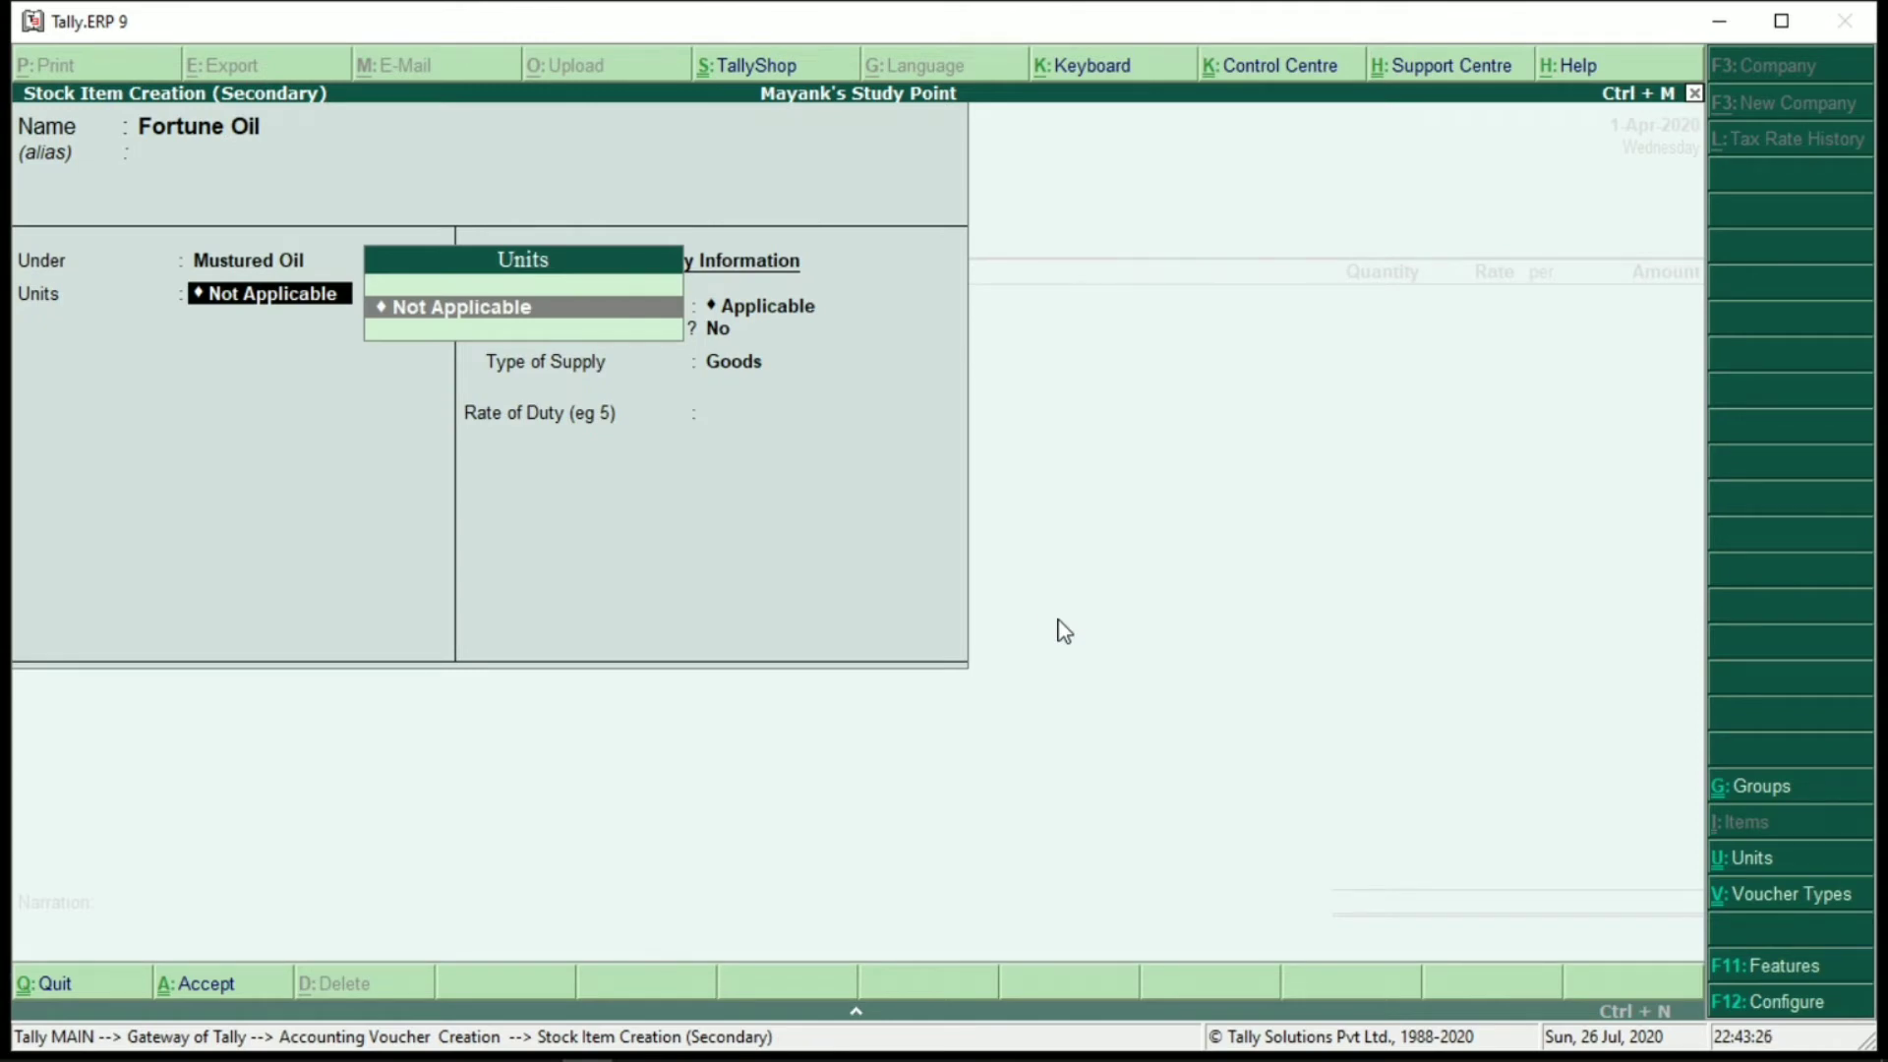
Create unit 'liters' with UQC MLT-MILILITRE for Fortune Oil
{"action": "key", "text": "alt+c"}
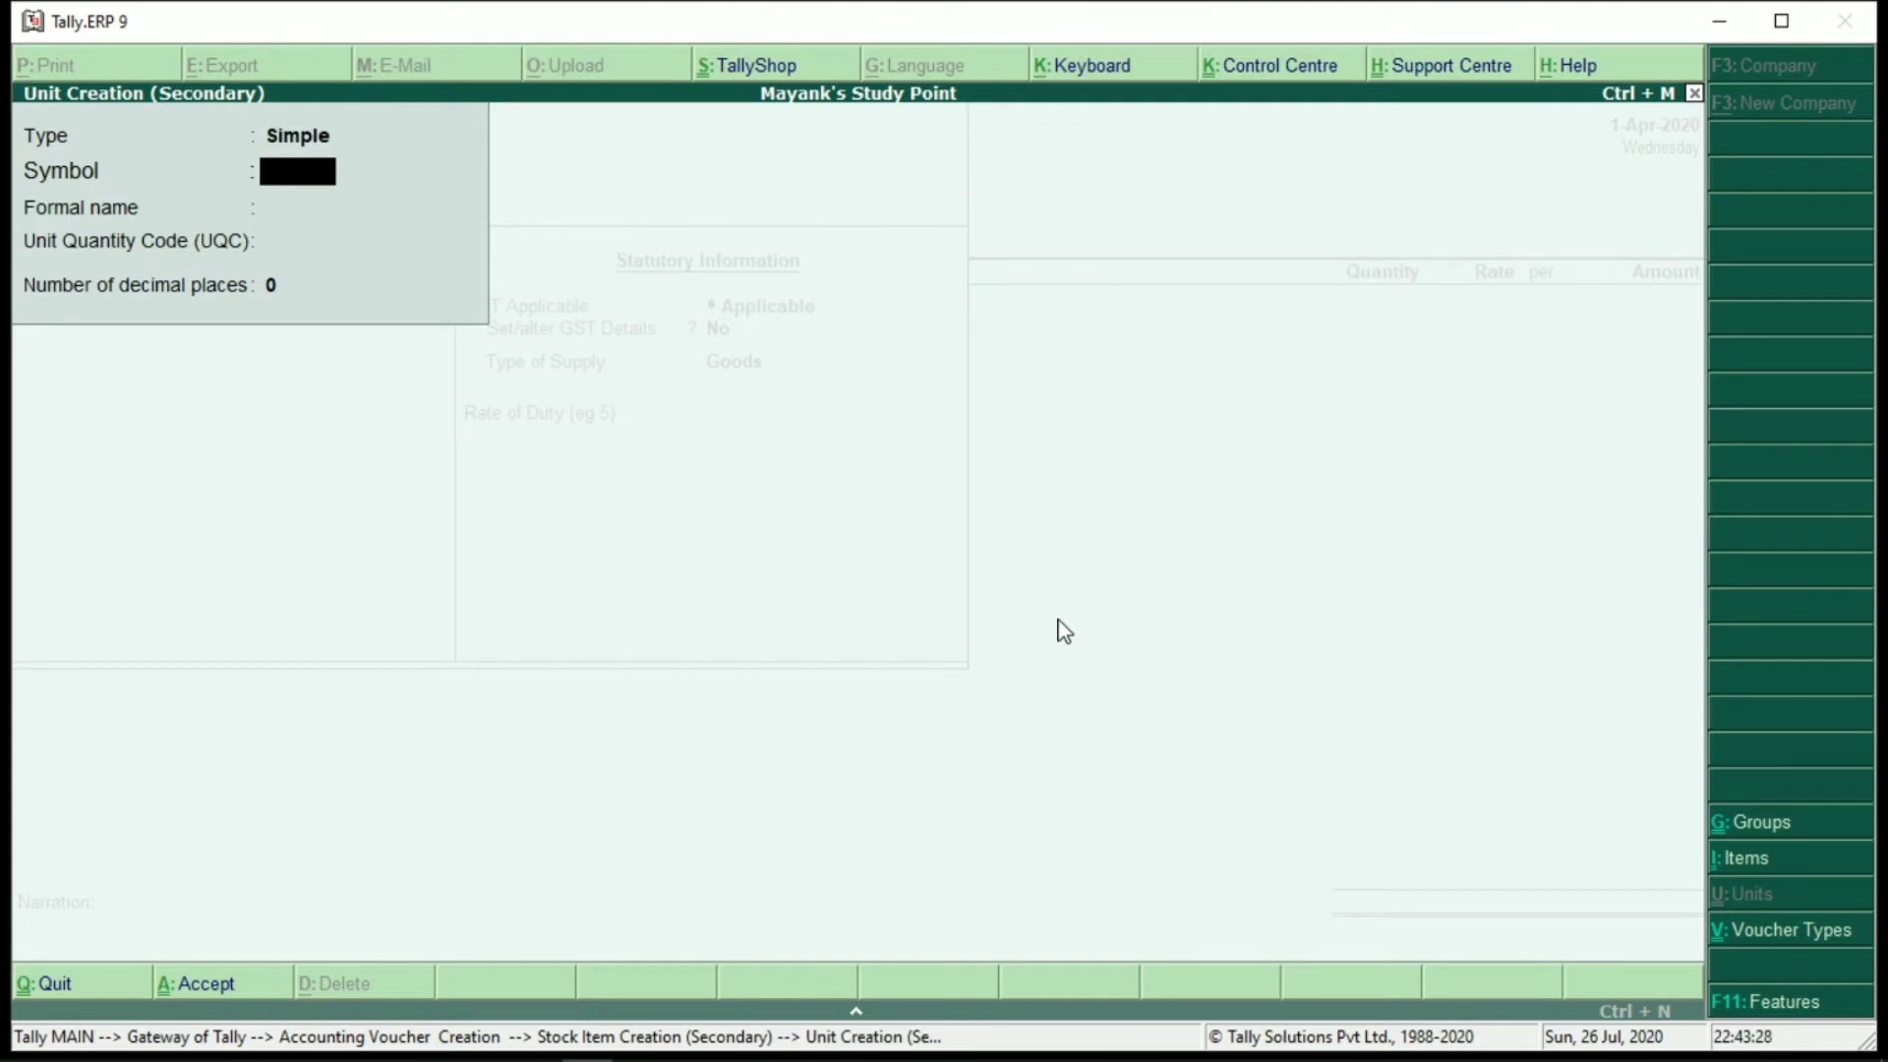
{"action": "type", "text": "liters"}
{"action": "key", "text": "Return"}
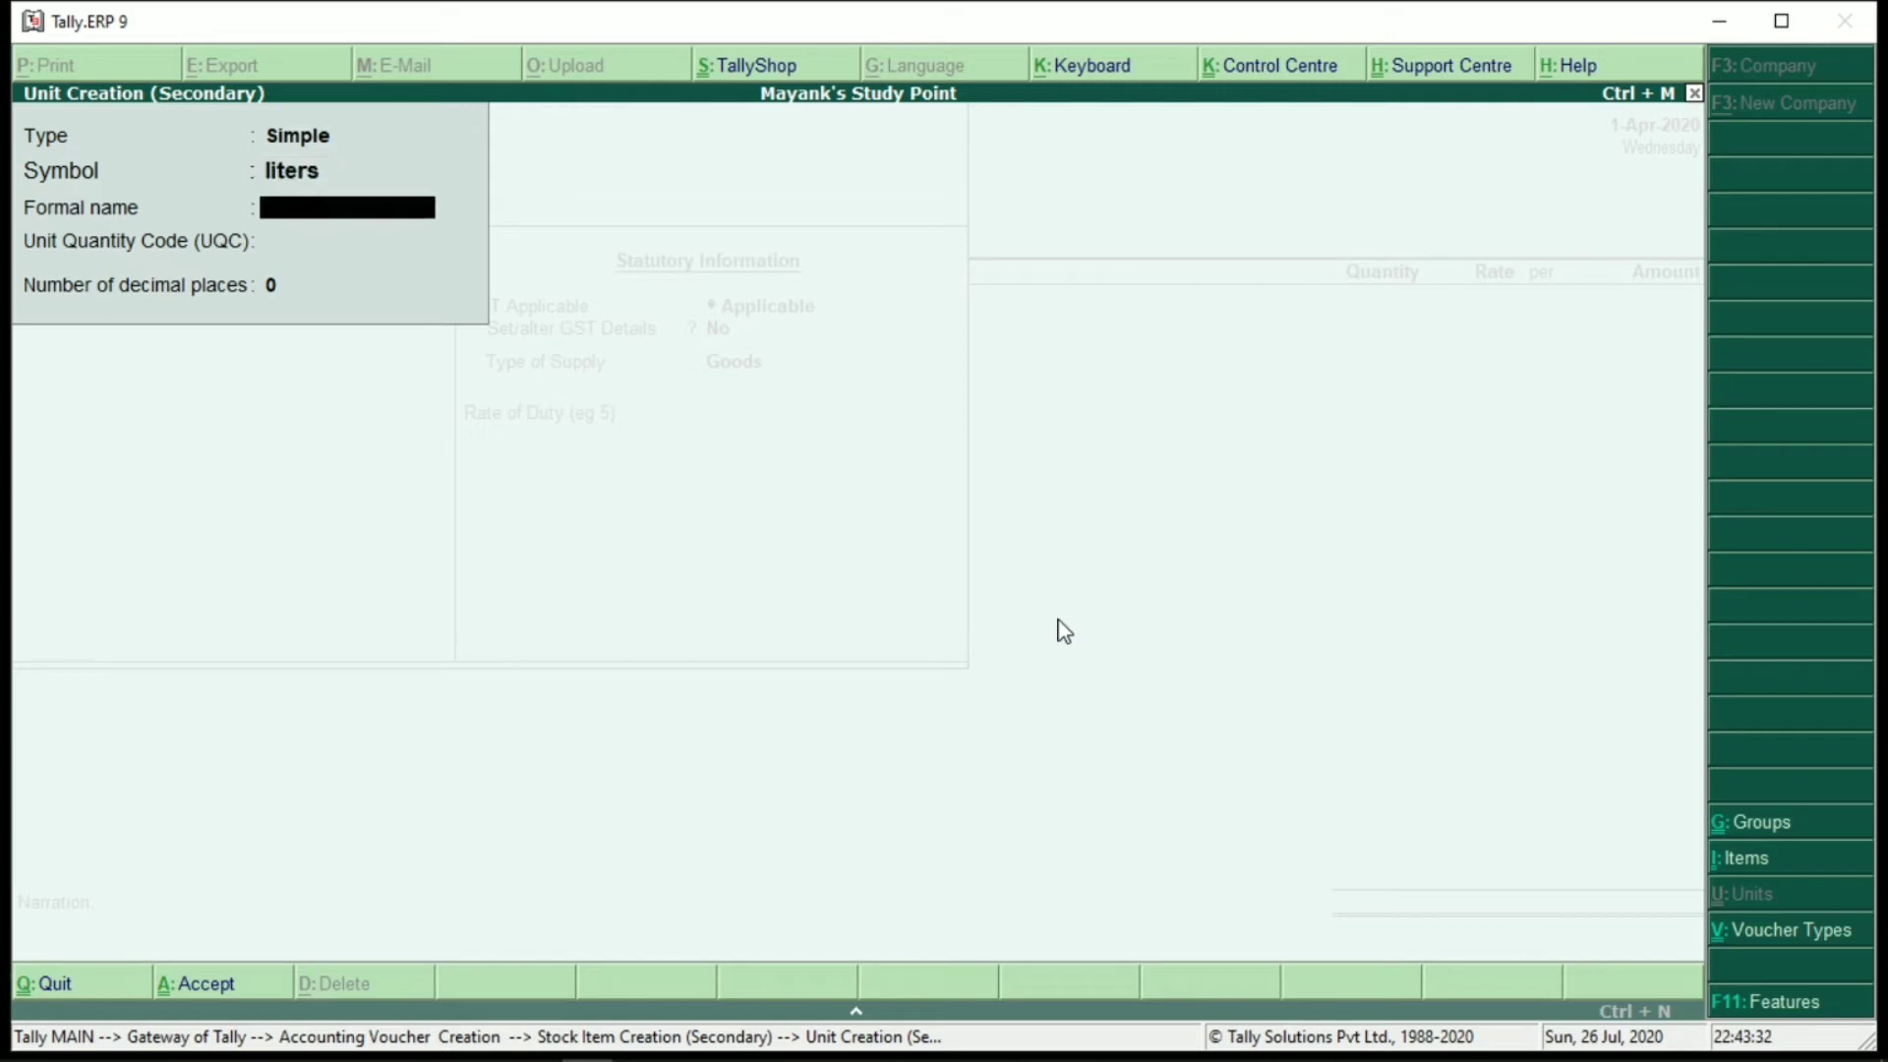
{"action": "key", "text": "Return"}
{"action": "type", "text": "l"}
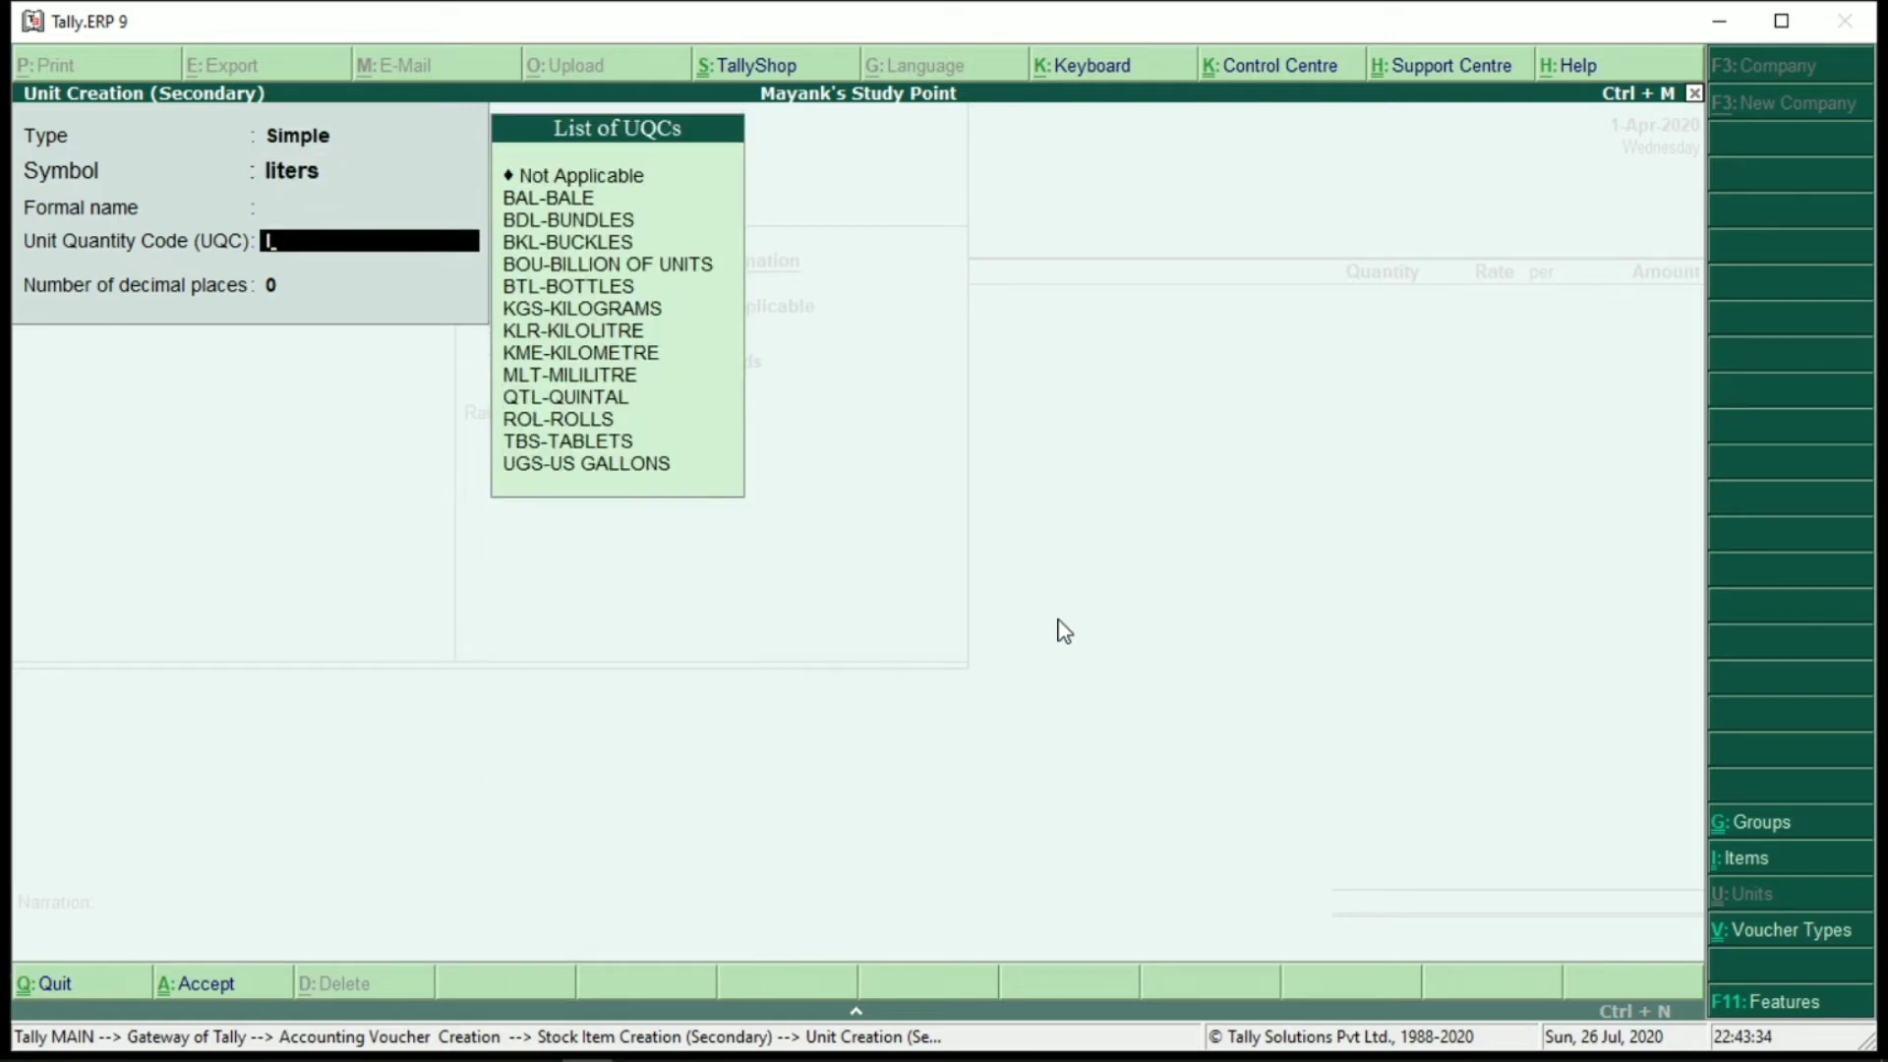
{"action": "type", "text": "it"}
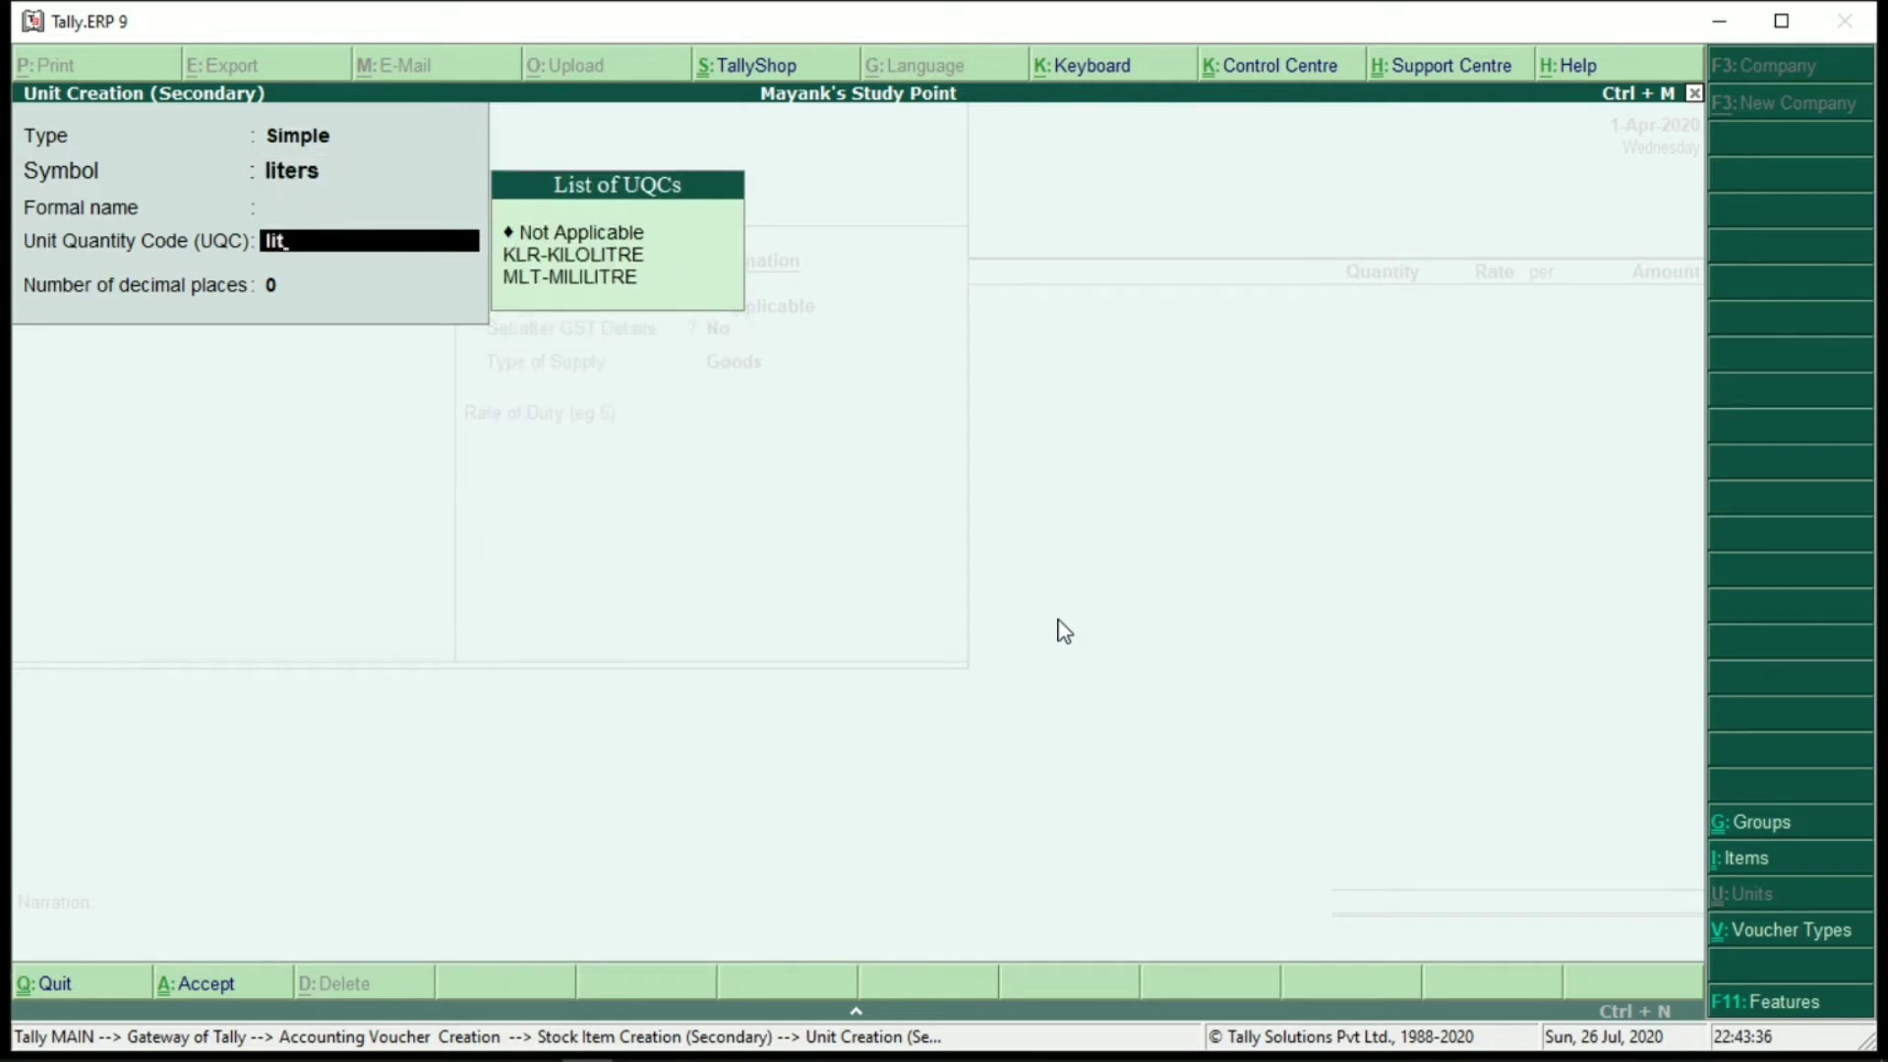
{"action": "key", "text": "Down"}
{"action": "key", "text": "Down"}
{"action": "key", "text": "Down"}
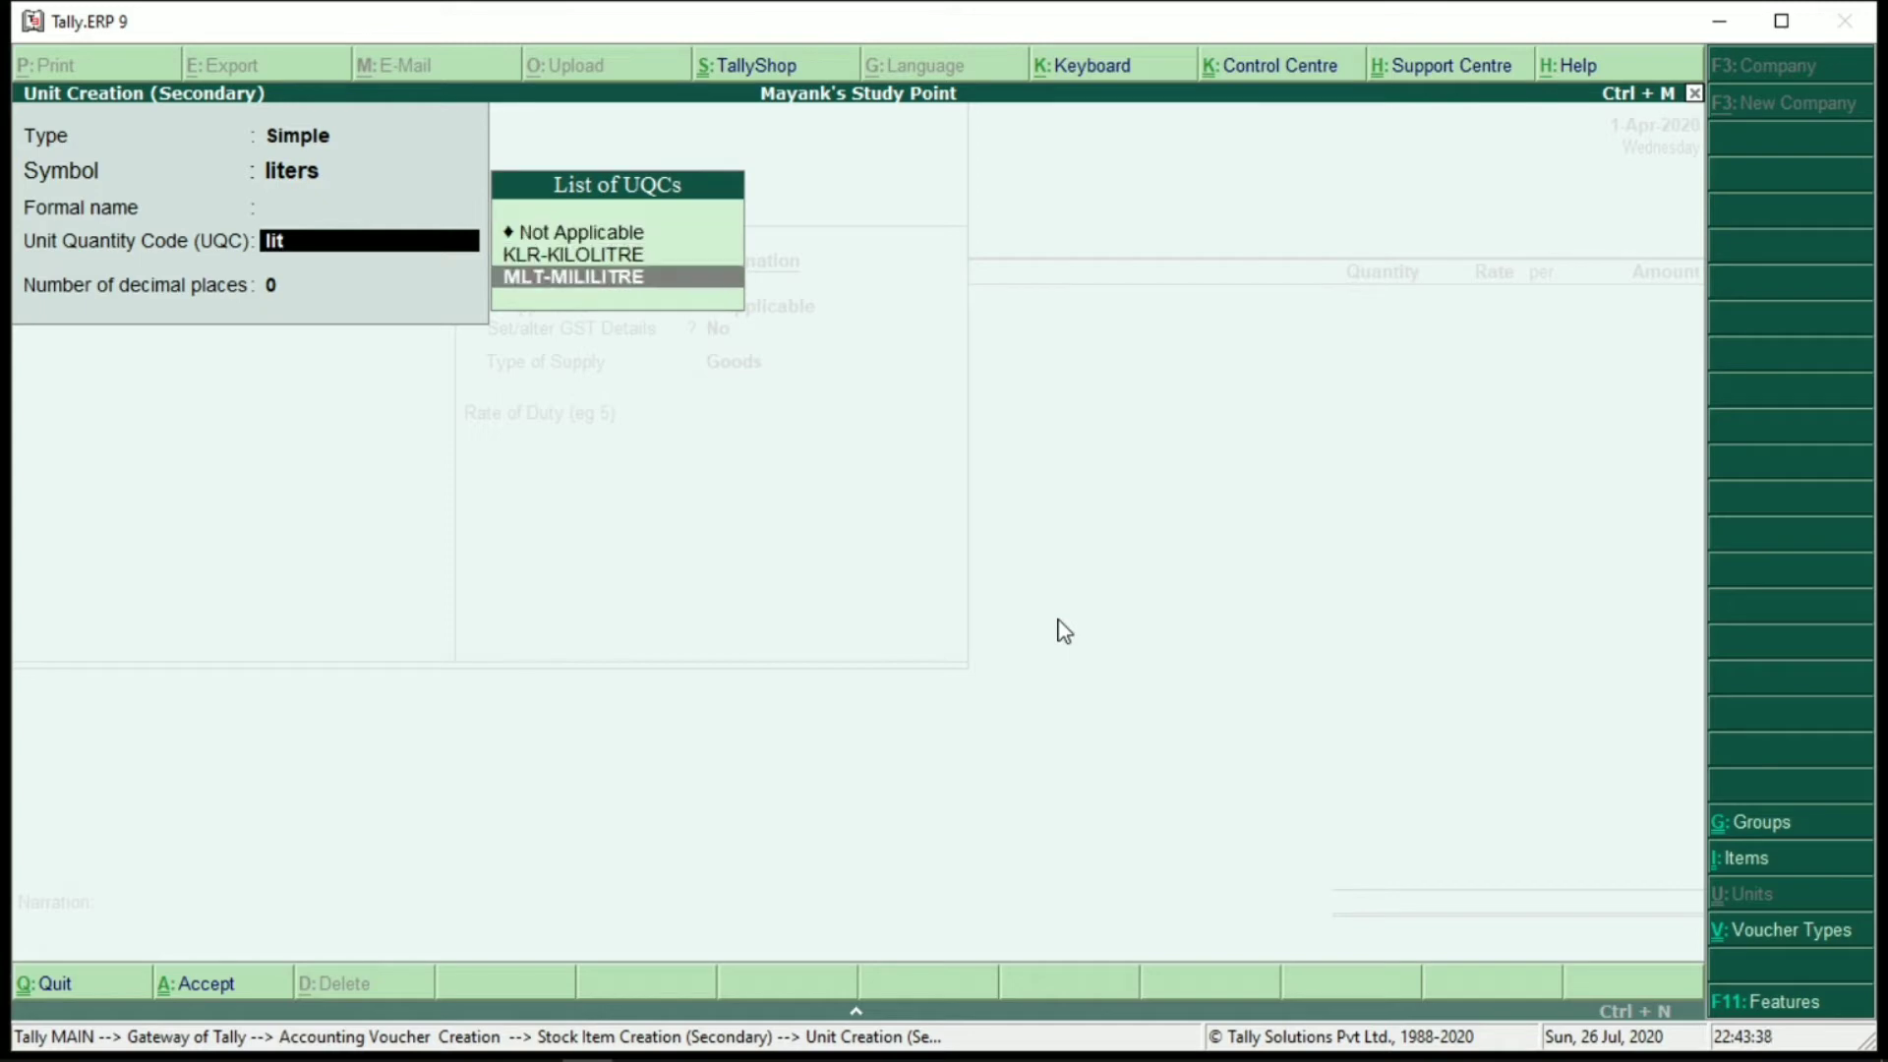
{"action": "key", "text": "Return"}
{"action": "key", "text": "Return"}
{"action": "key", "text": "Return"}
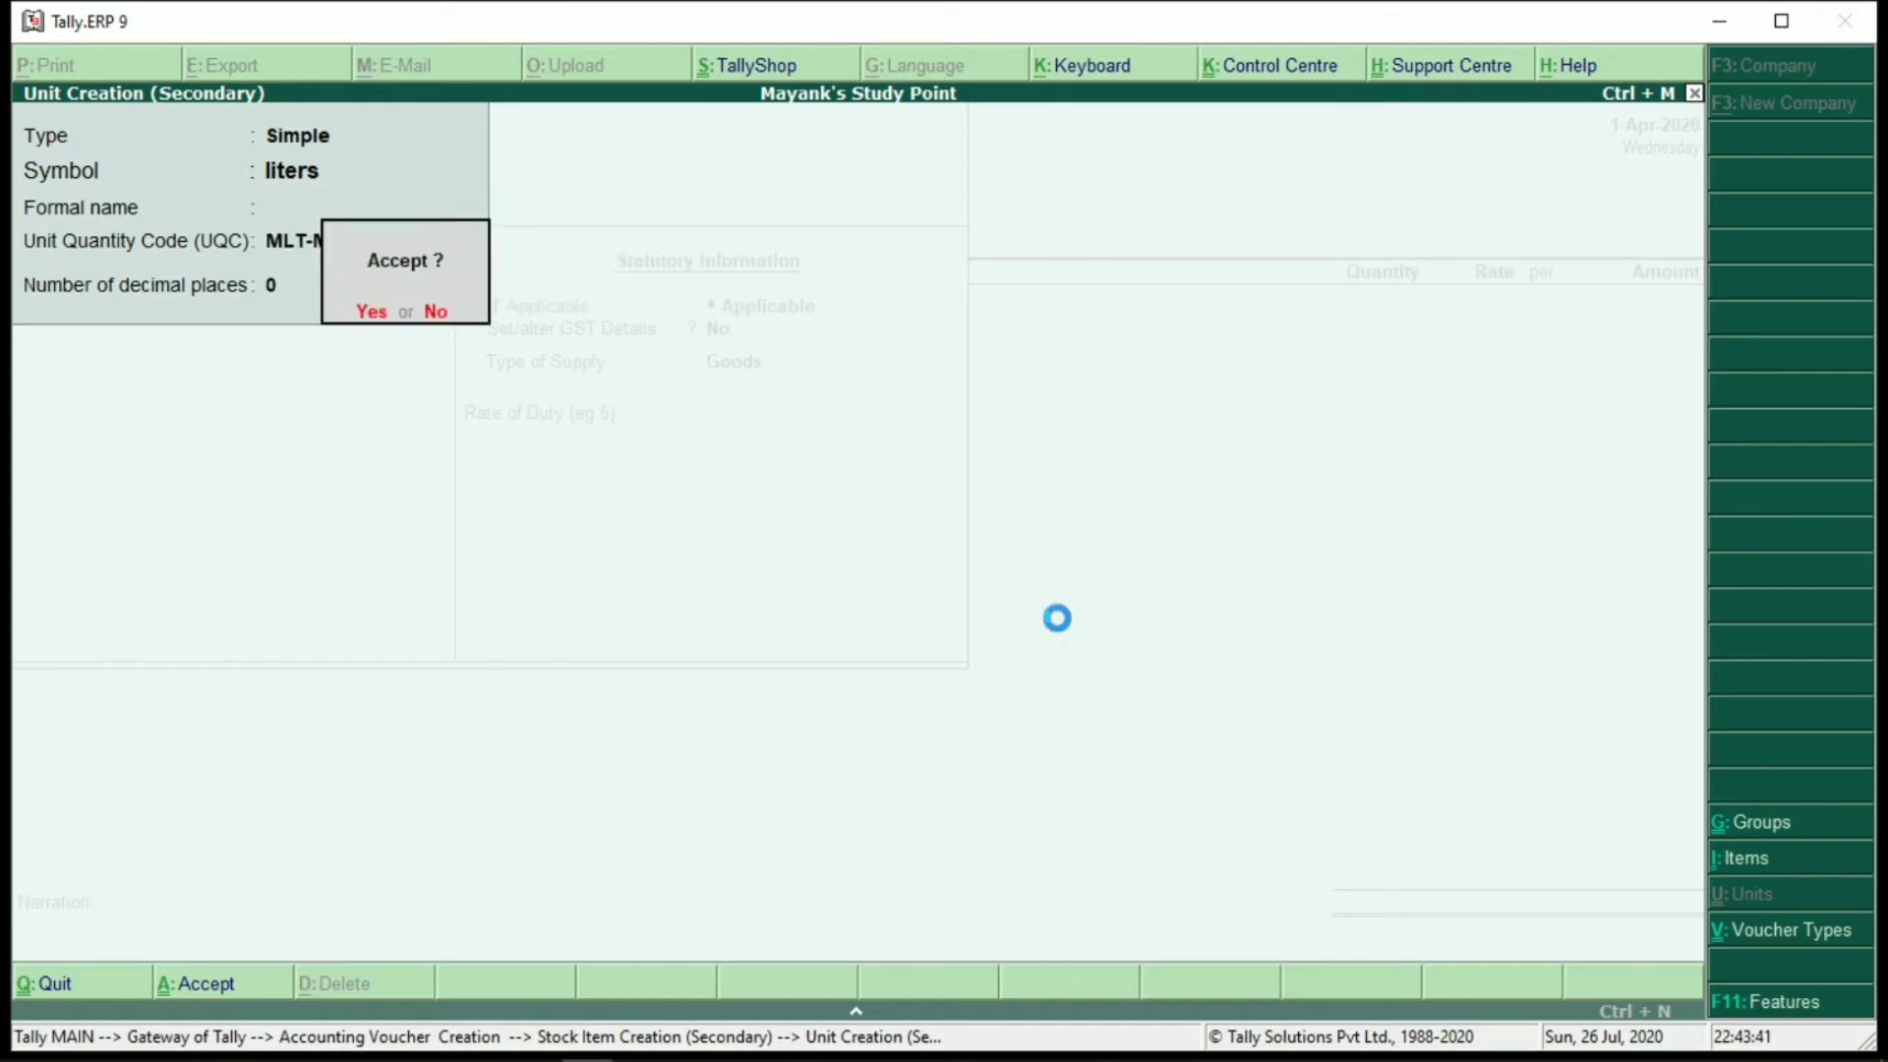
{"action": "key", "text": "Return"}
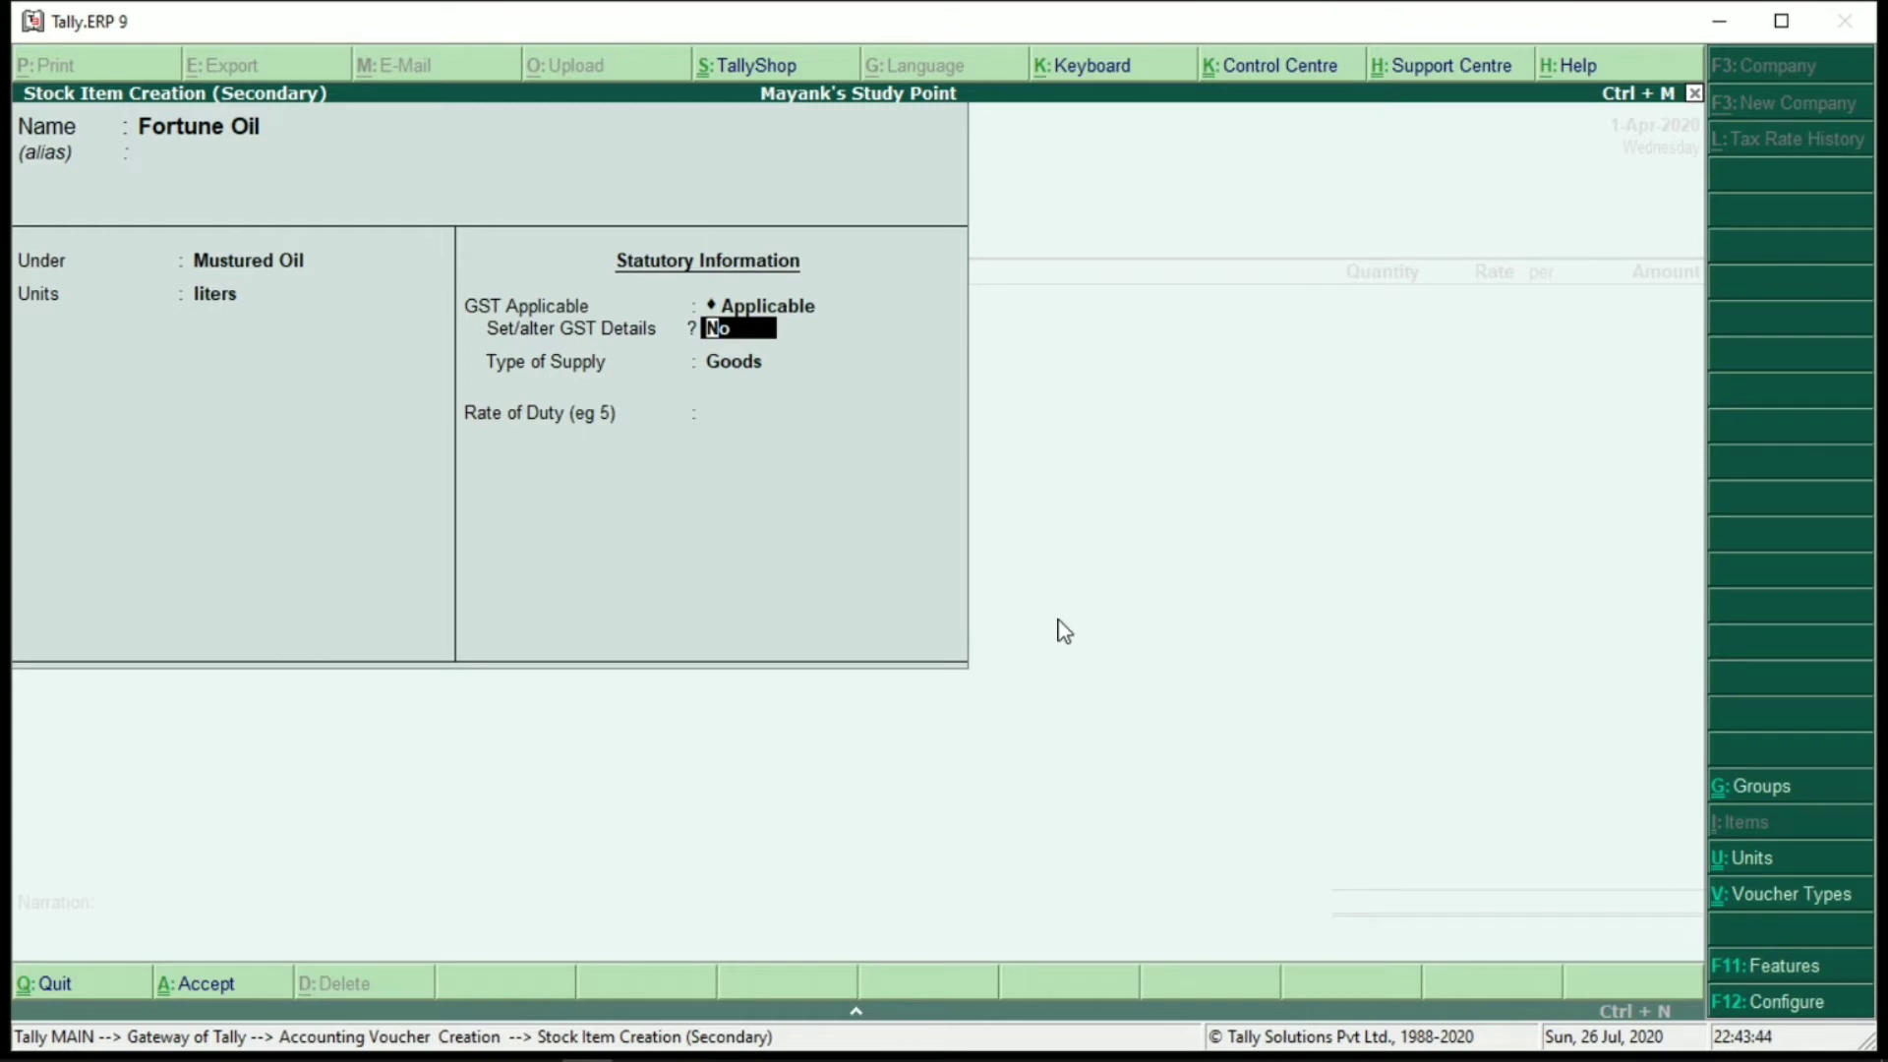
Enable GST details for Fortune Oil with HSN Hbsjvd526, On Value calculation and Taxable status
{"action": "key", "text": "y"}
{"action": "key", "text": "Return"}
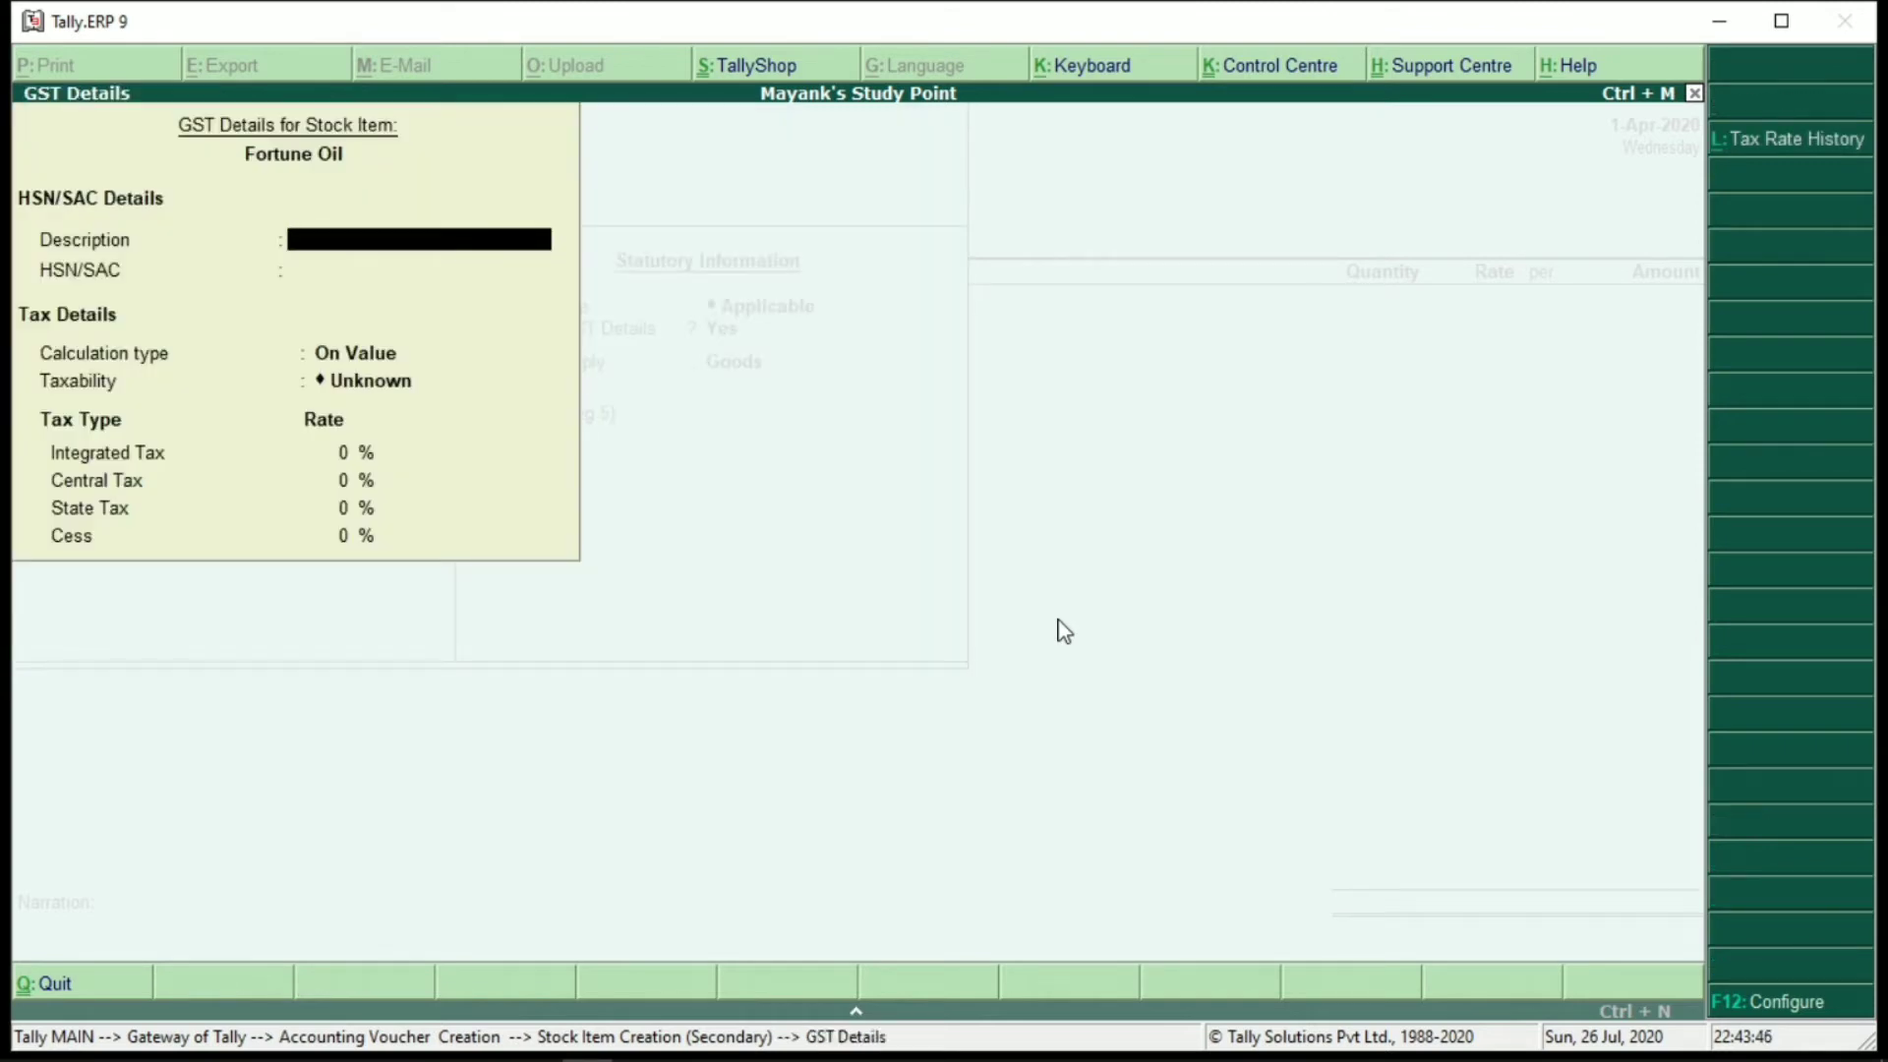
{"action": "key", "text": "Return"}
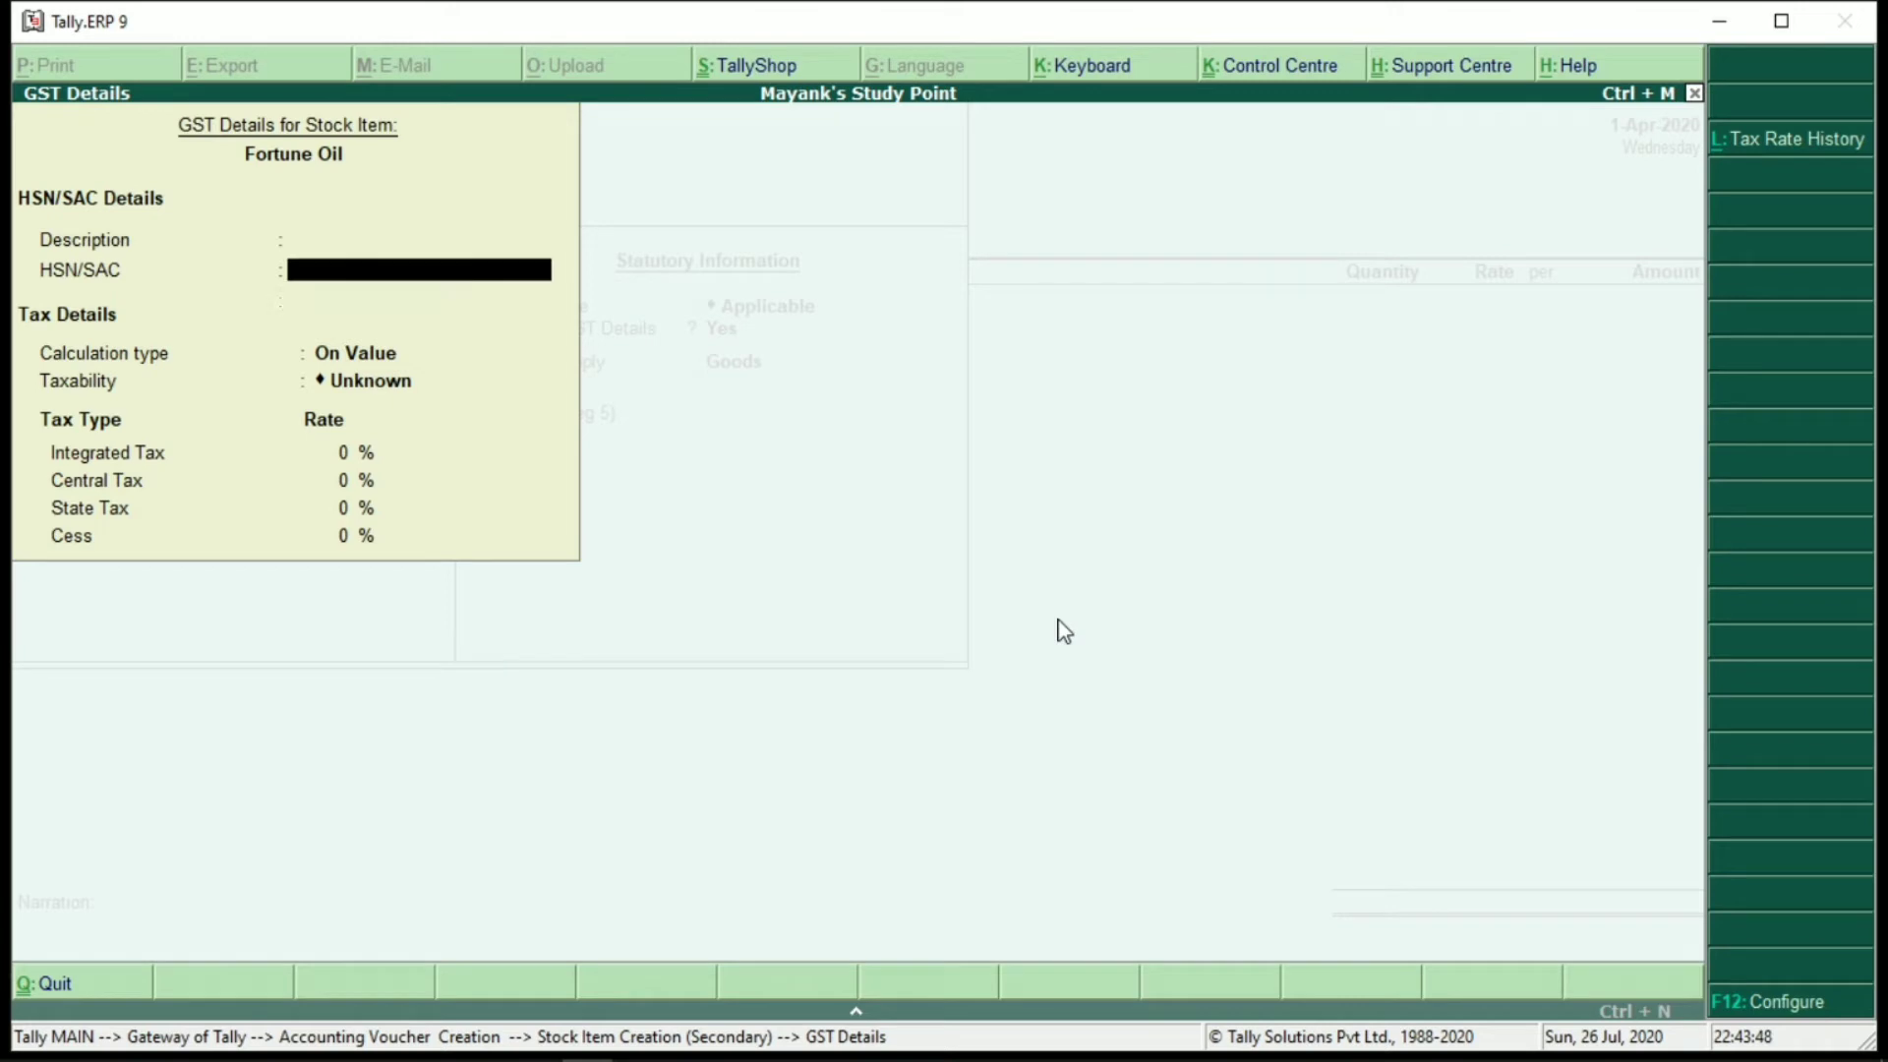
{"action": "type", "text": "Hbsjvd526"}
{"action": "key", "text": "Return"}
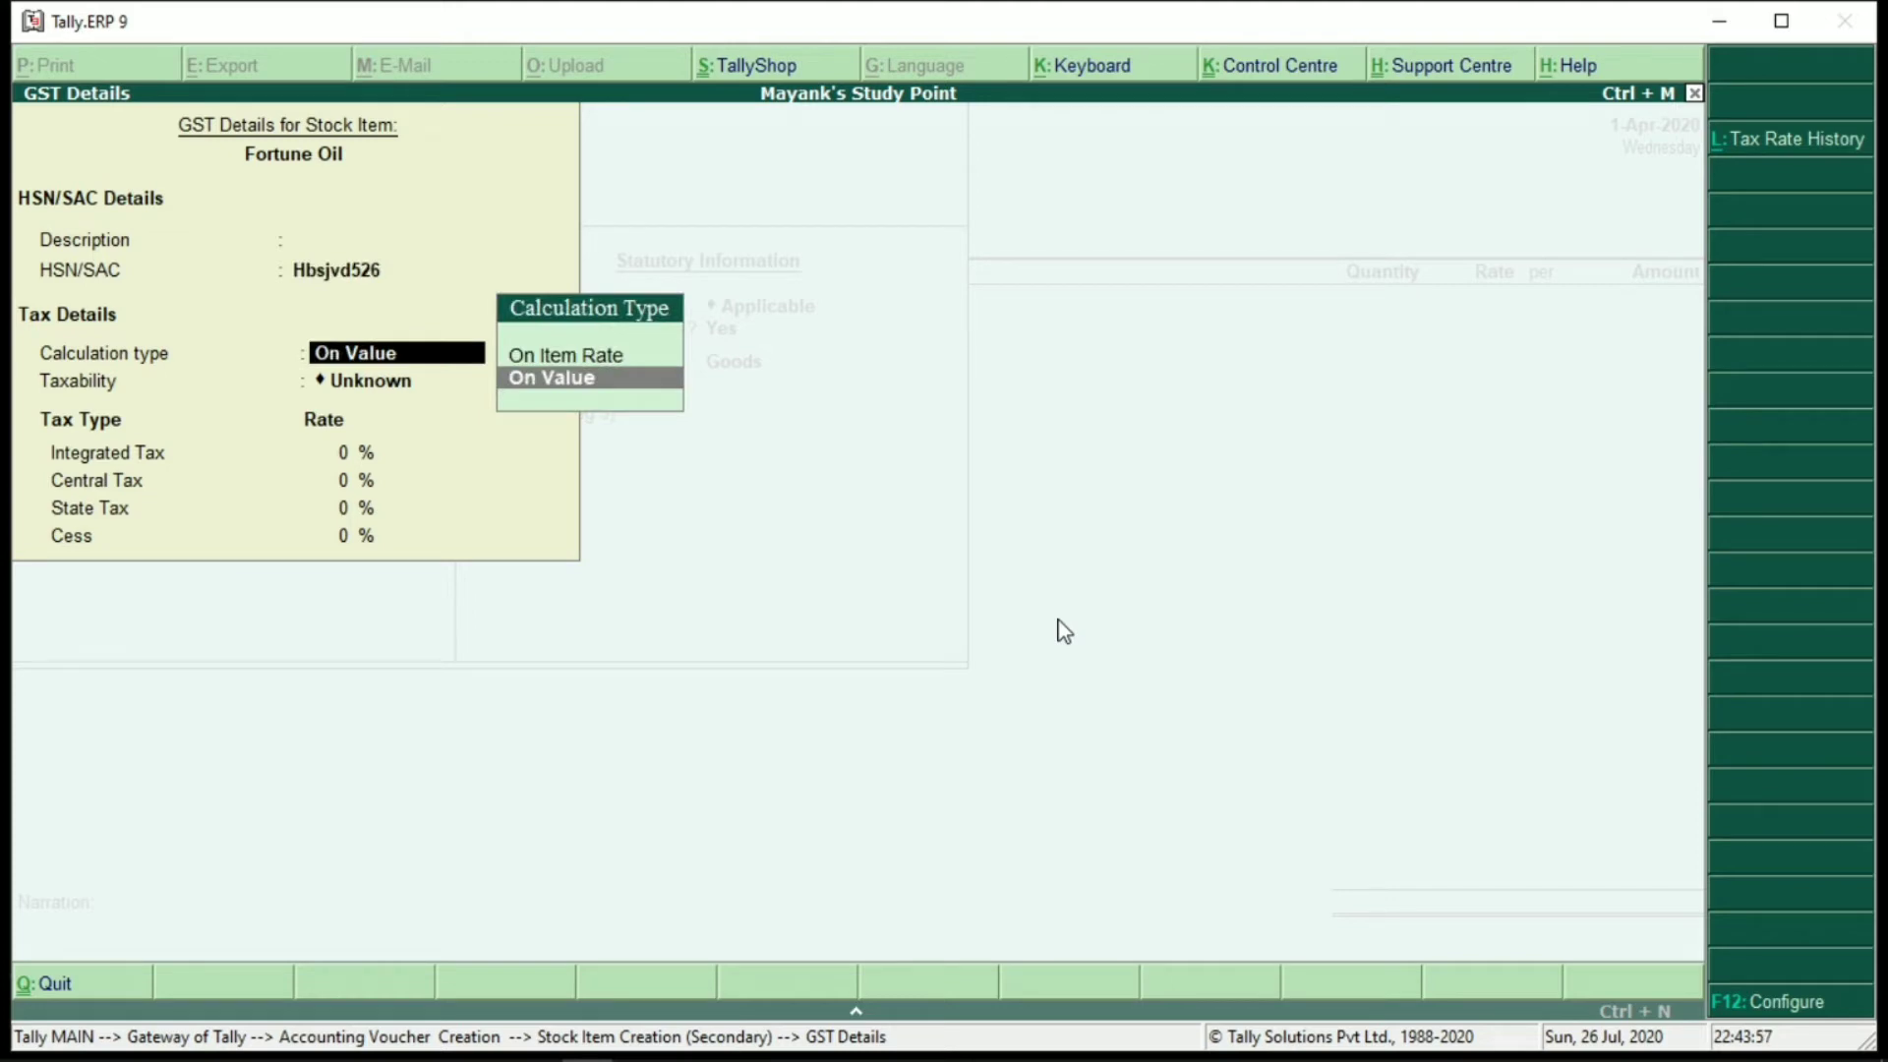
{"action": "key", "text": "Return"}
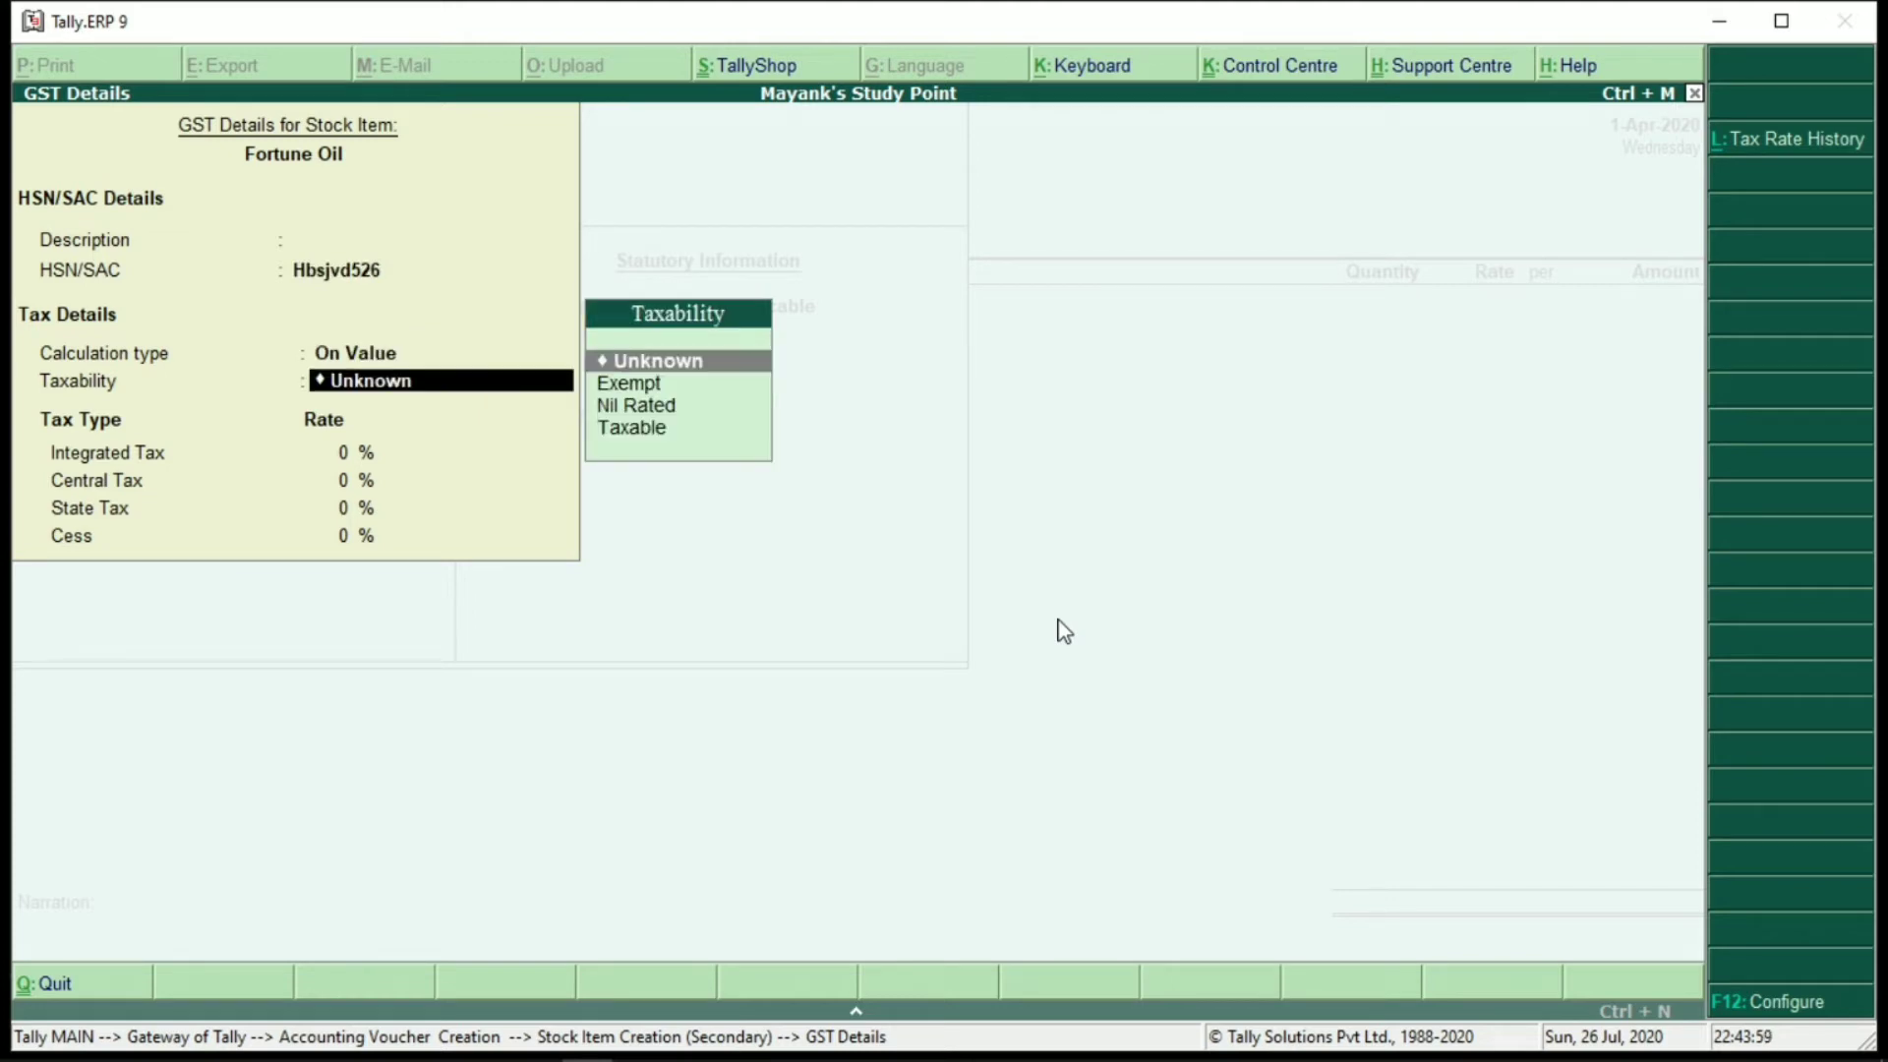
{"action": "key", "text": "Down"}
{"action": "key", "text": "Down"}
{"action": "key", "text": "Down"}
{"action": "key", "text": "Return"}
Correct the integrated tax rate so central and state tax are 9% each, and save Fortune Oil
{"action": "type", "text": "17"}
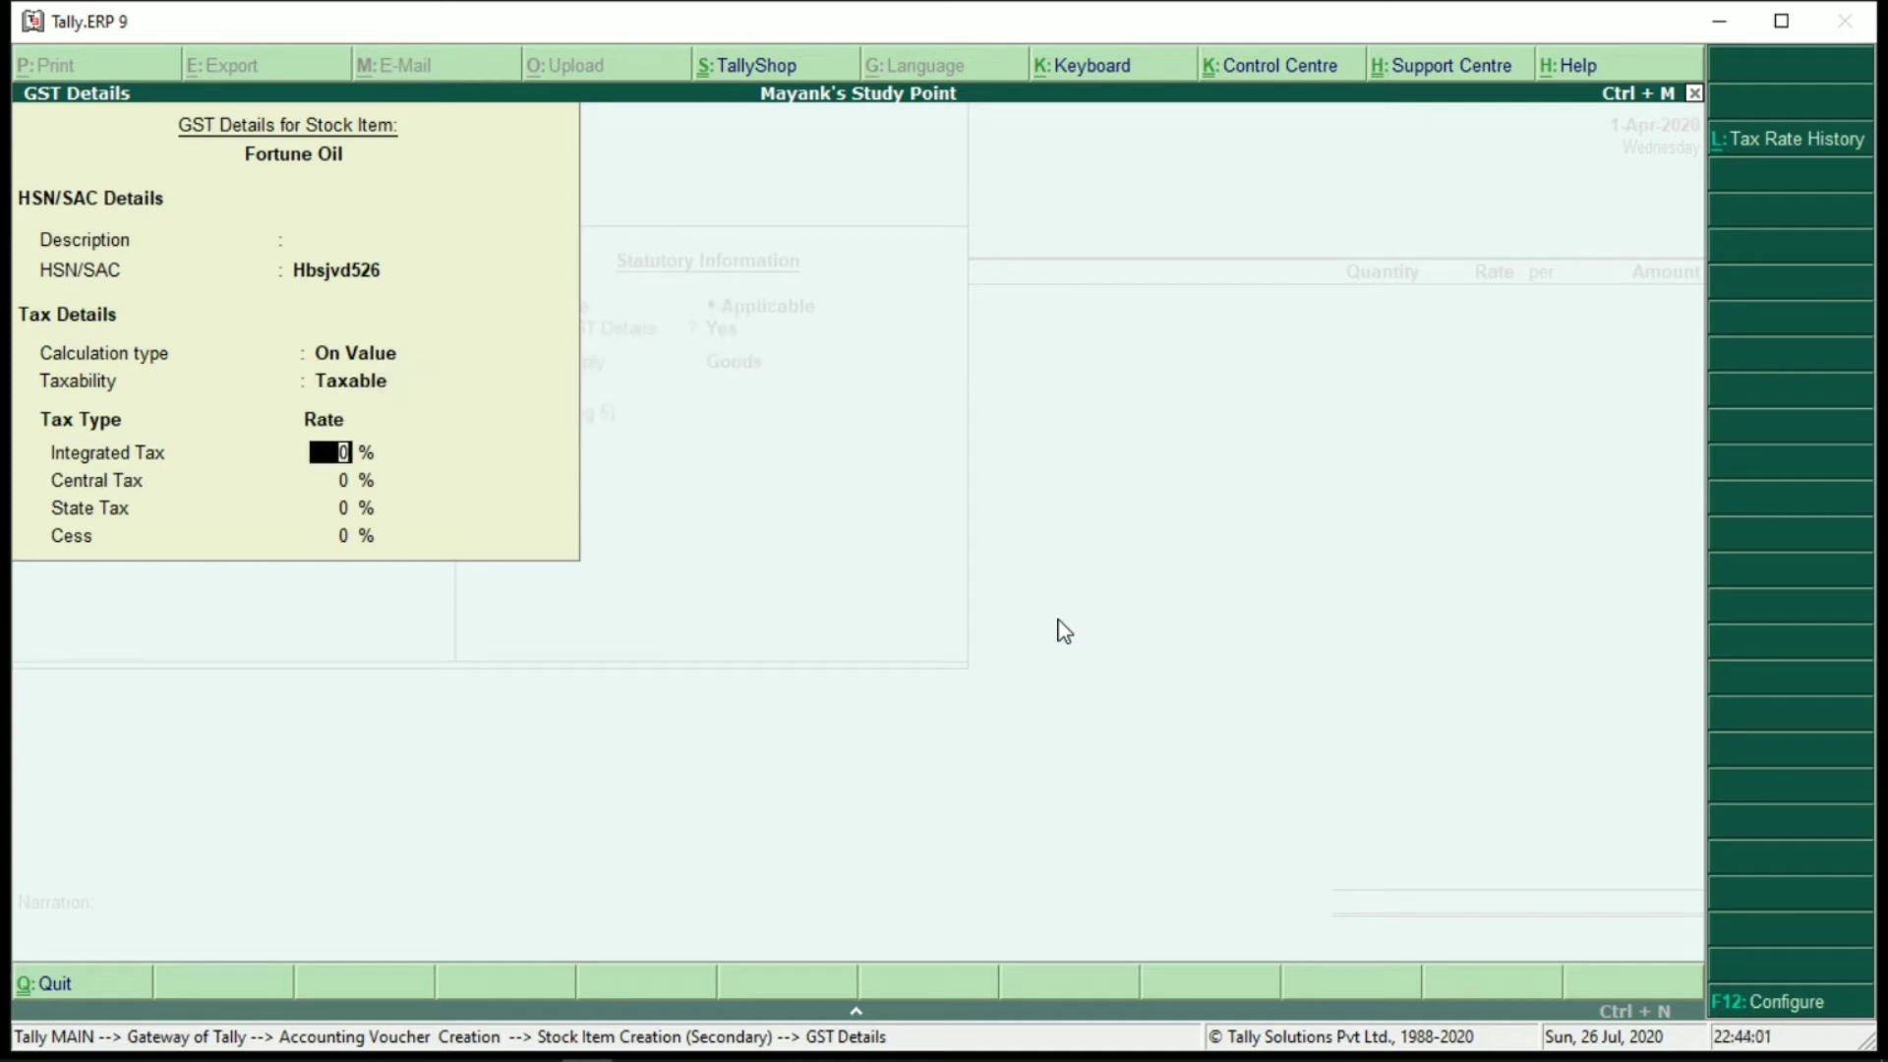
{"action": "key", "text": "Return"}
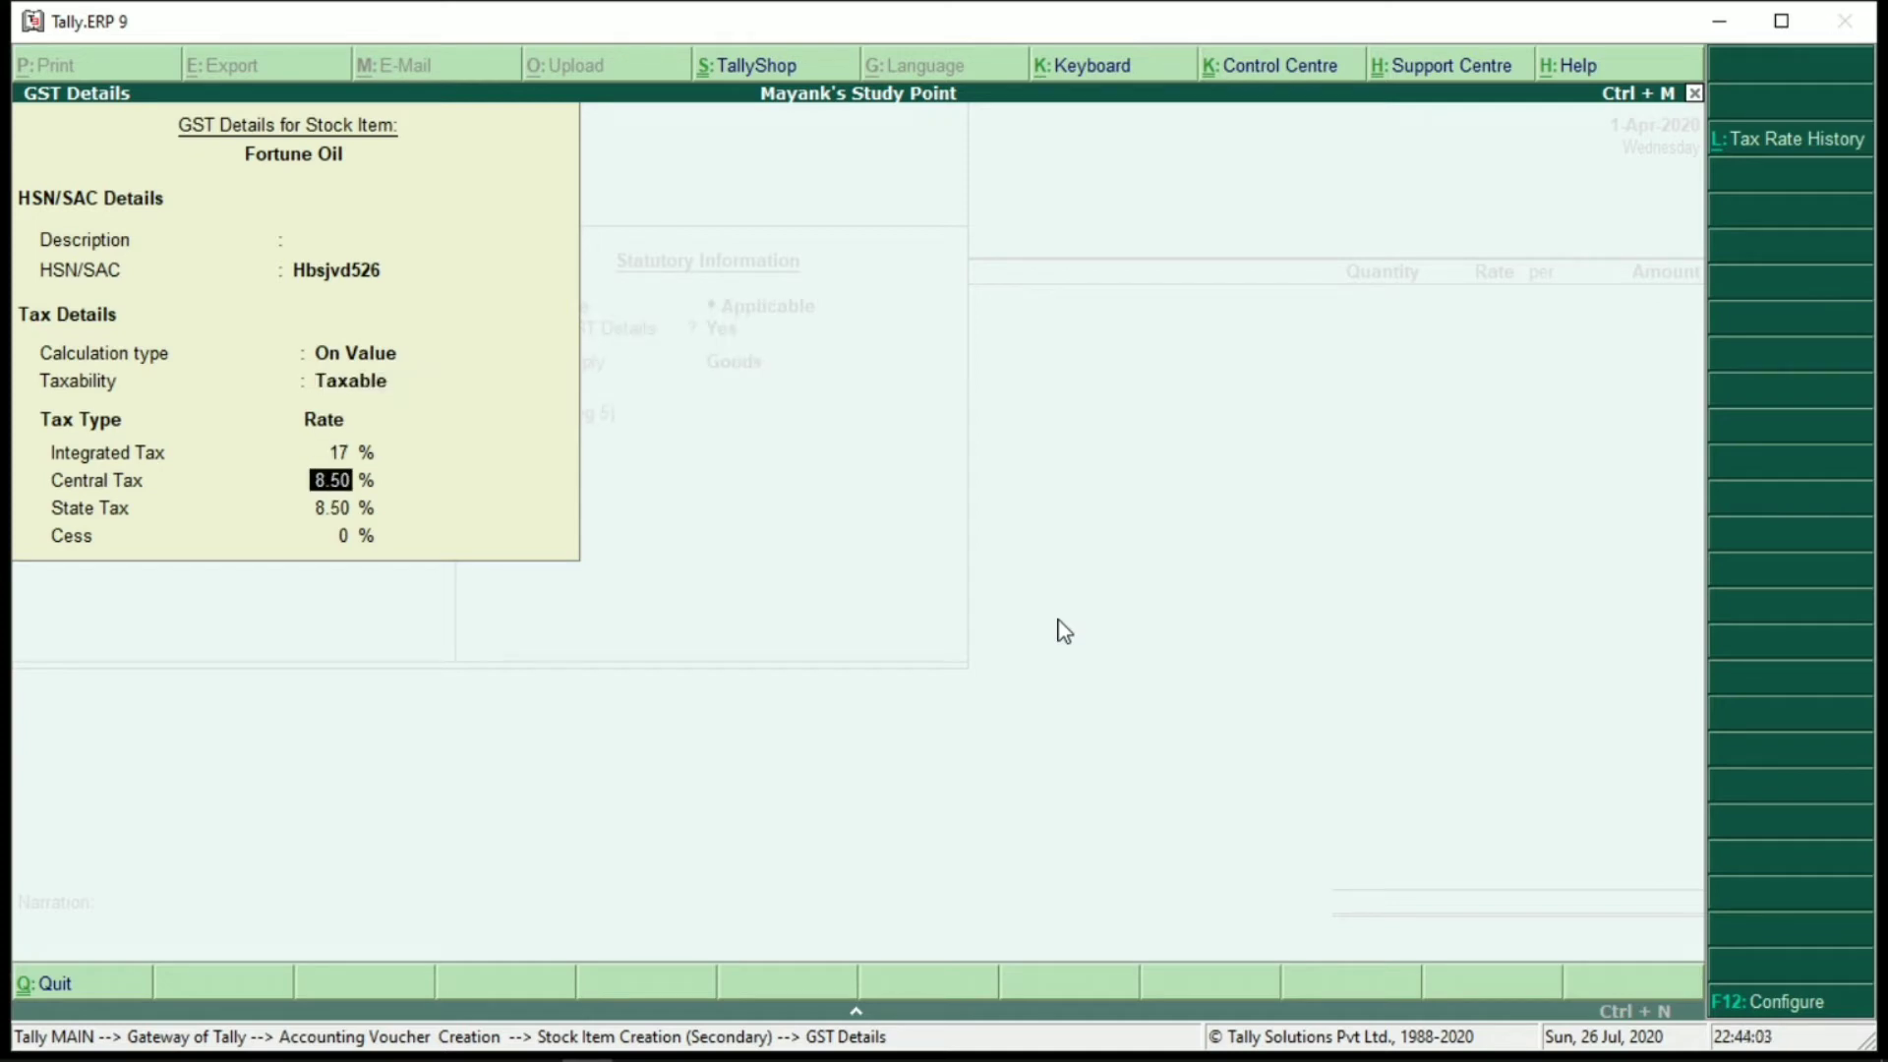
{"action": "key", "text": "Up"}
{"action": "type", "text": "1"}
{"action": "key", "text": "Return"}
{"action": "key", "text": "Return"}
{"action": "key", "text": "Return"}
{"action": "key", "text": "Return"}
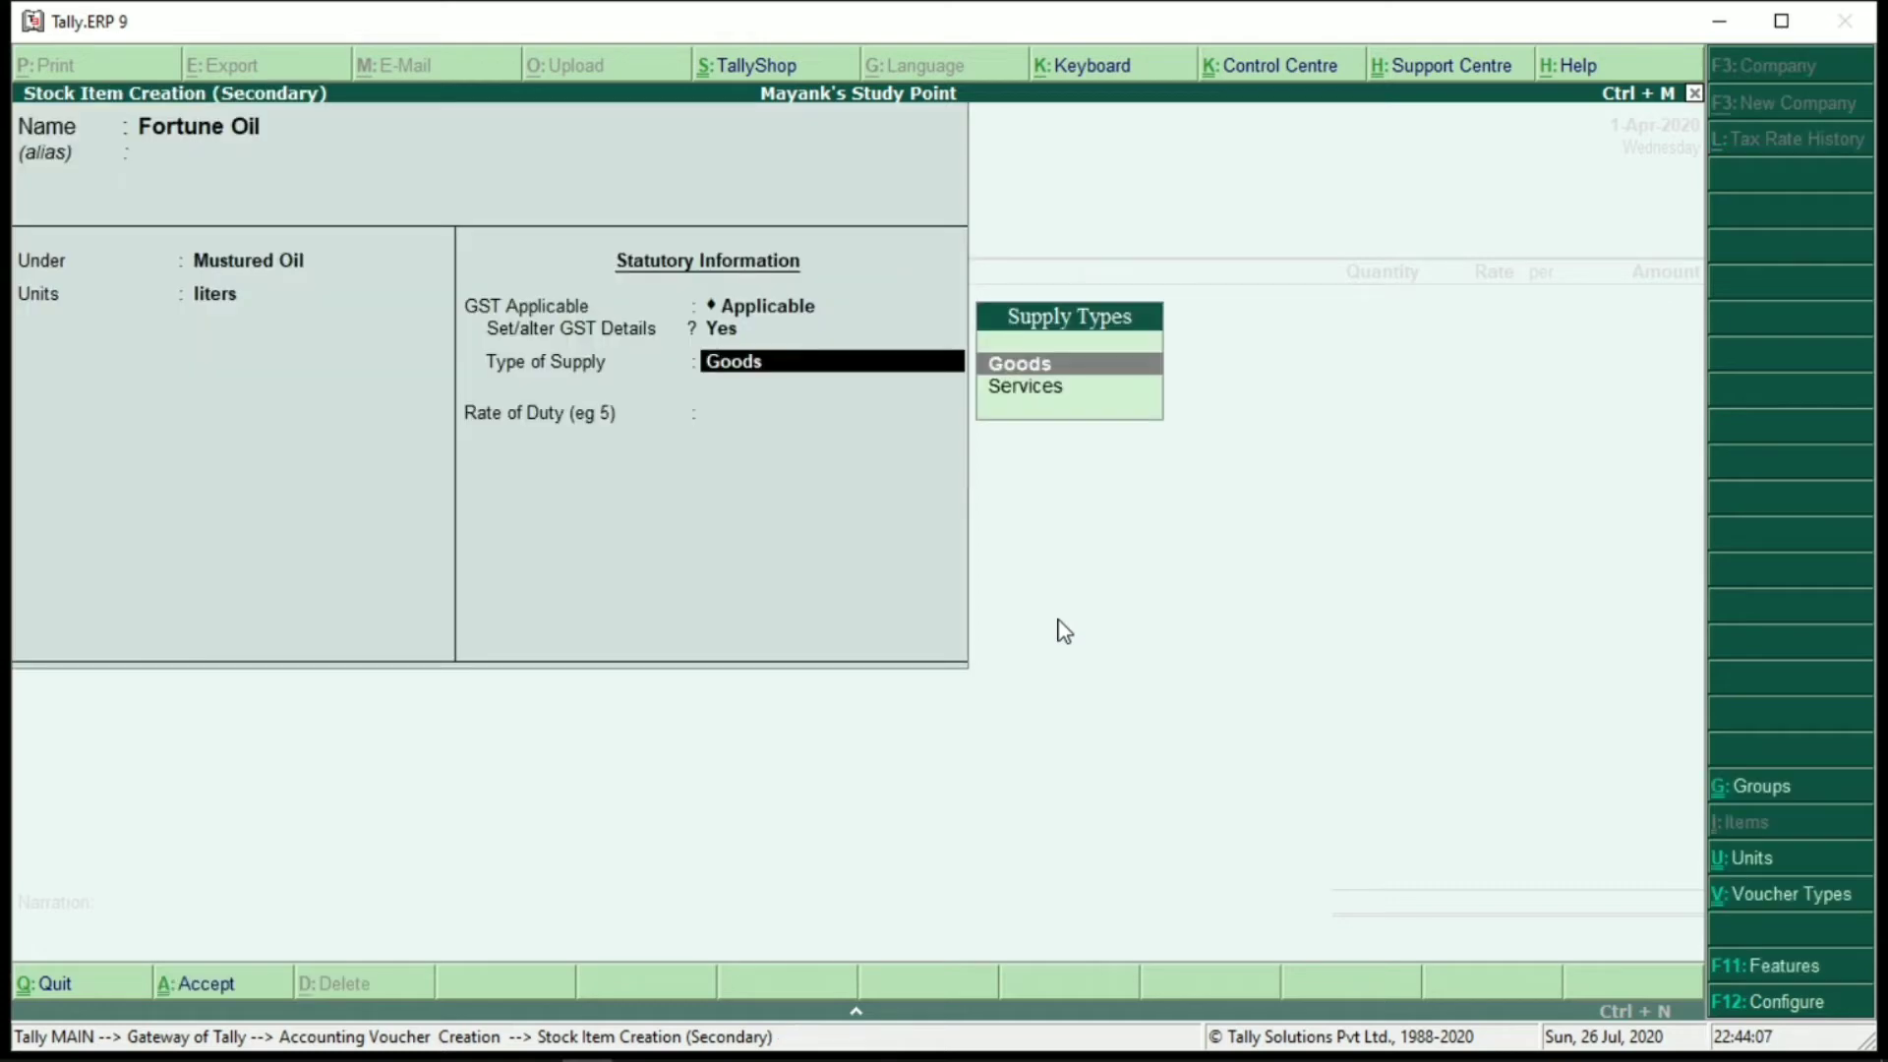
{"action": "key", "text": "Return"}
{"action": "key", "text": "Return"}
{"action": "key", "text": "Return"}
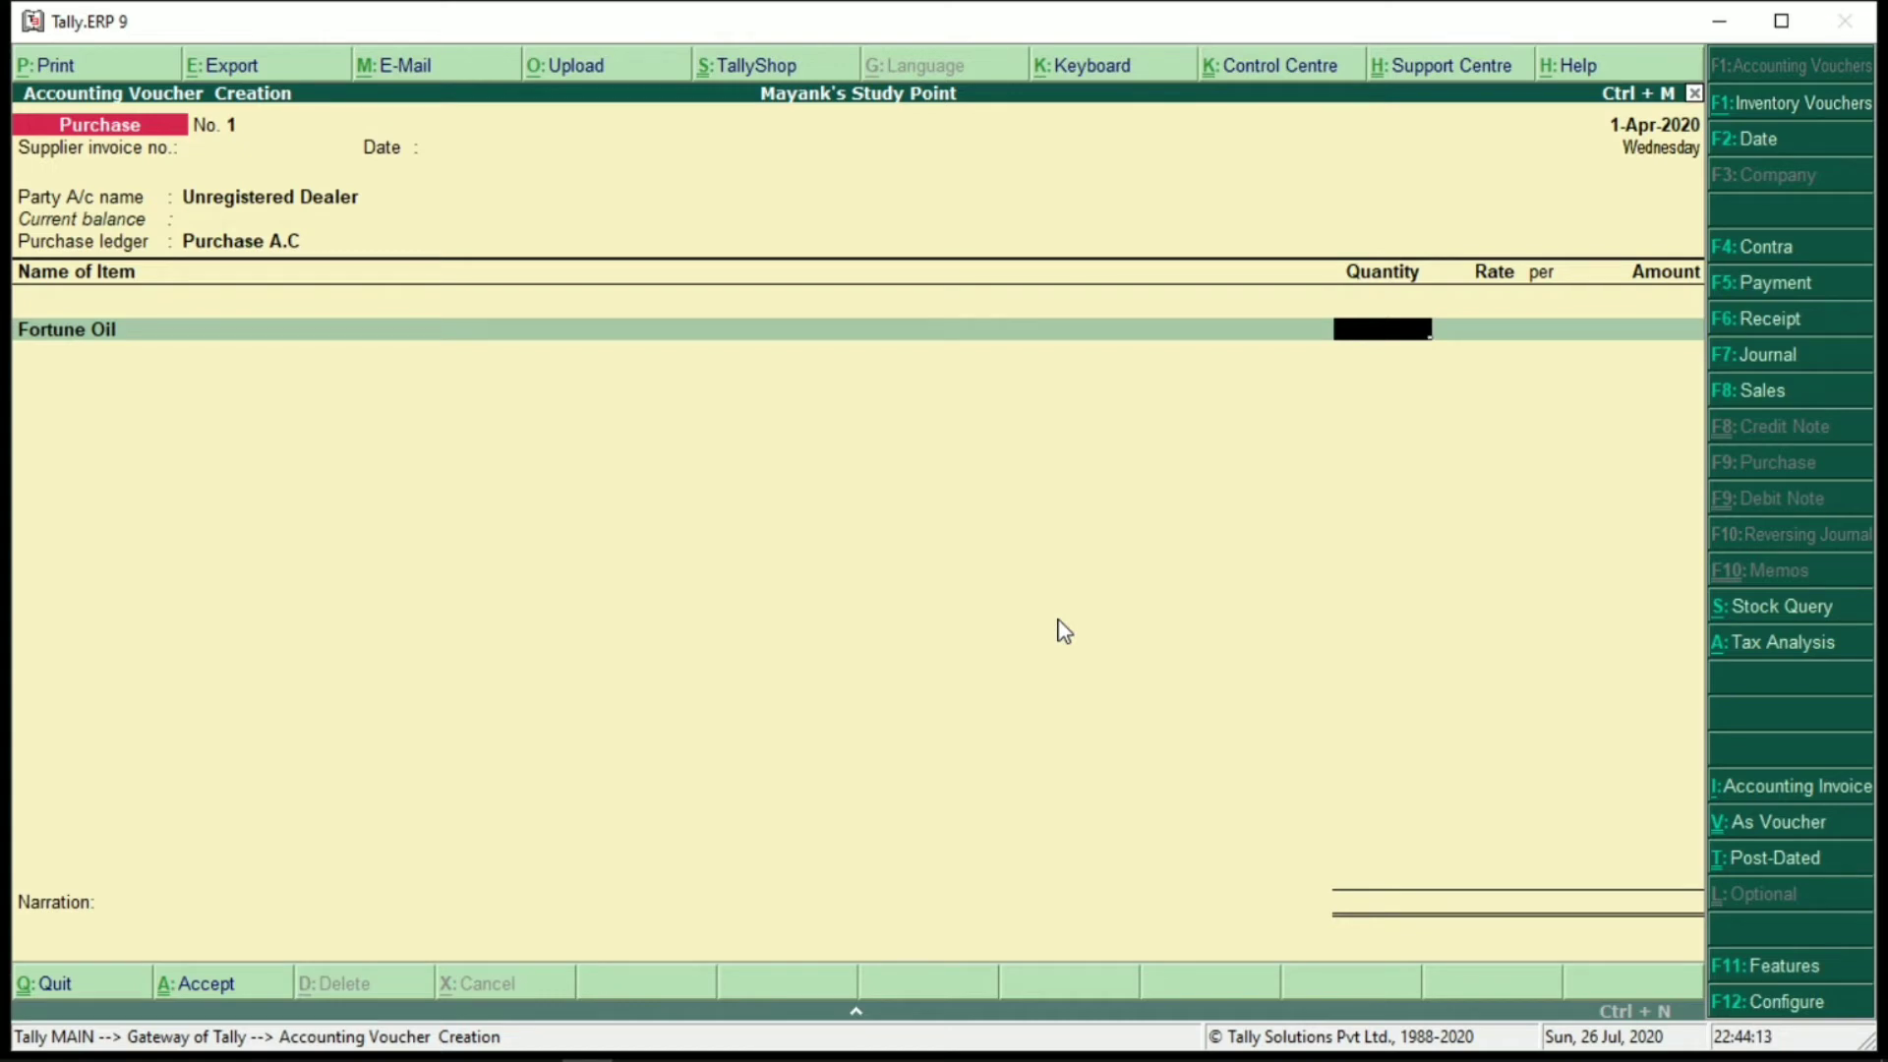
Enter 10 liters of Fortune Oil at 4,000 (40,000.00) and view the 7,200.00 tax analysis
{"action": "type", "text": "10"}
{"action": "key", "text": "Return"}
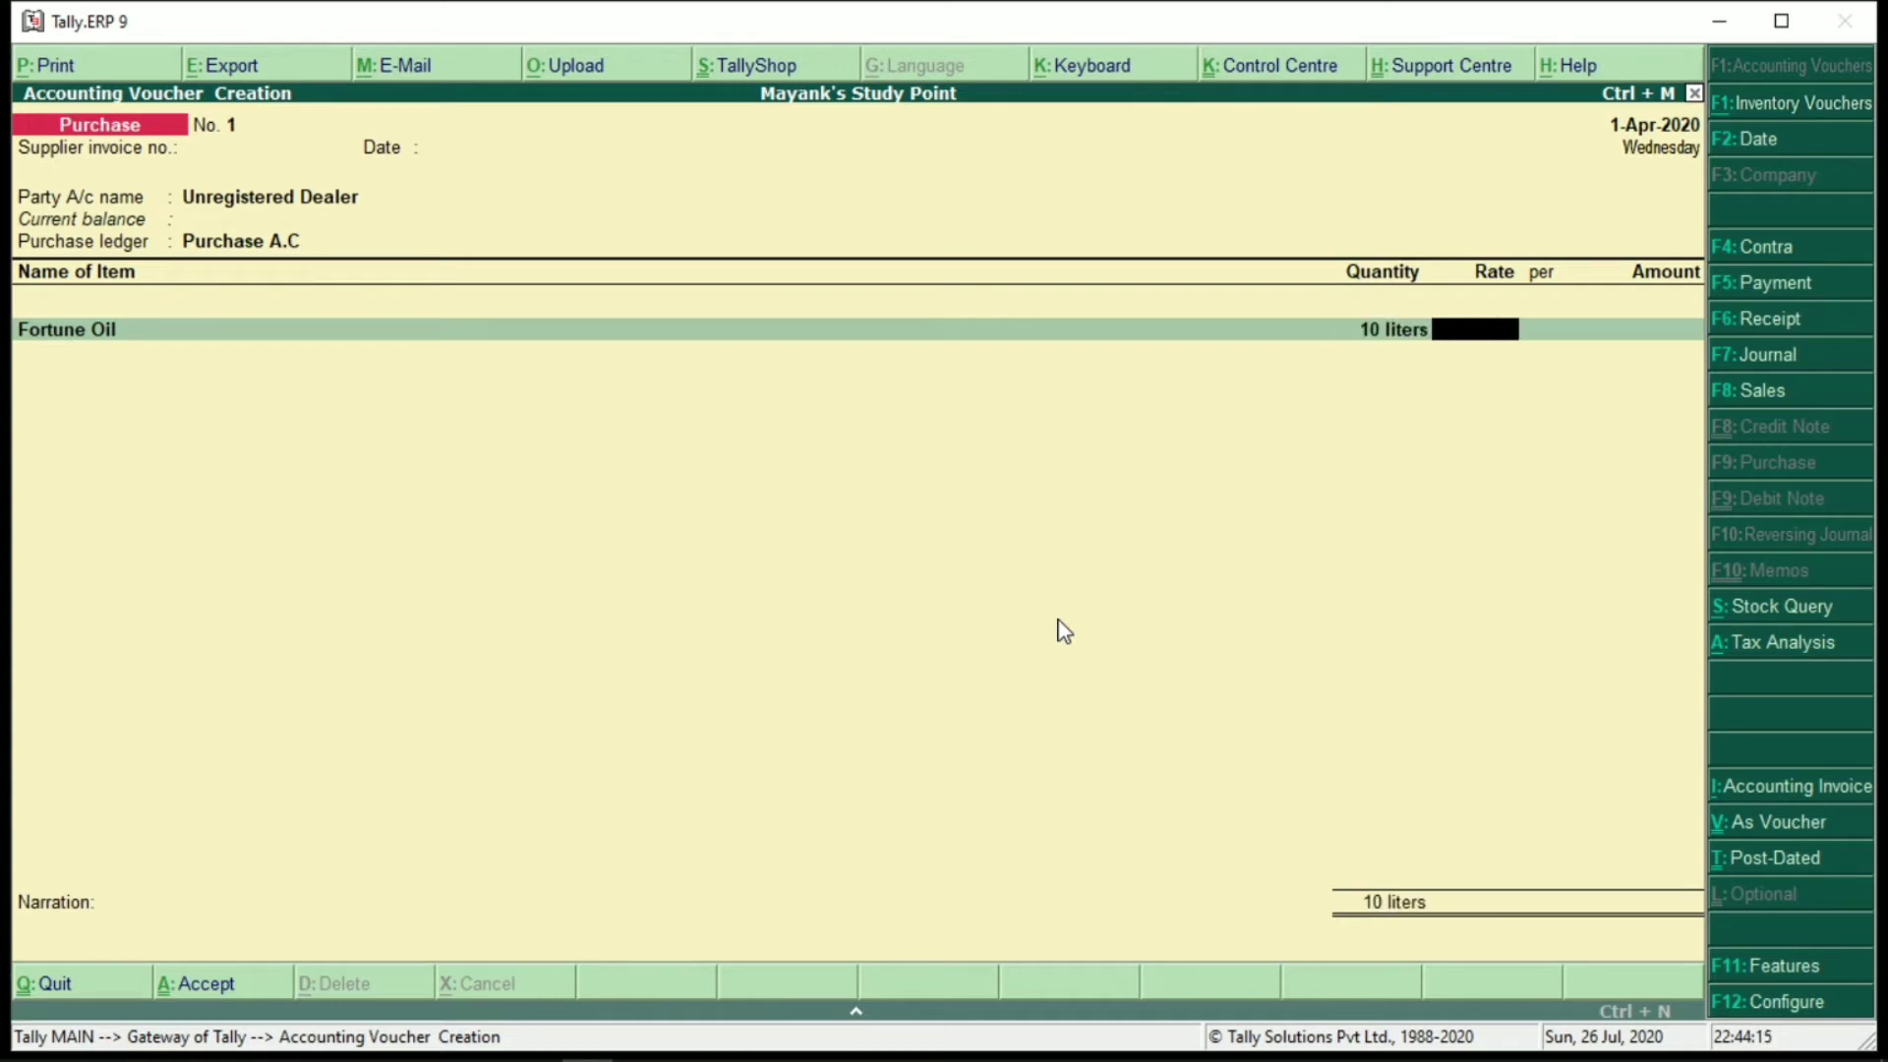
{"action": "type", "text": "4000"}
{"action": "key", "text": "Return"}
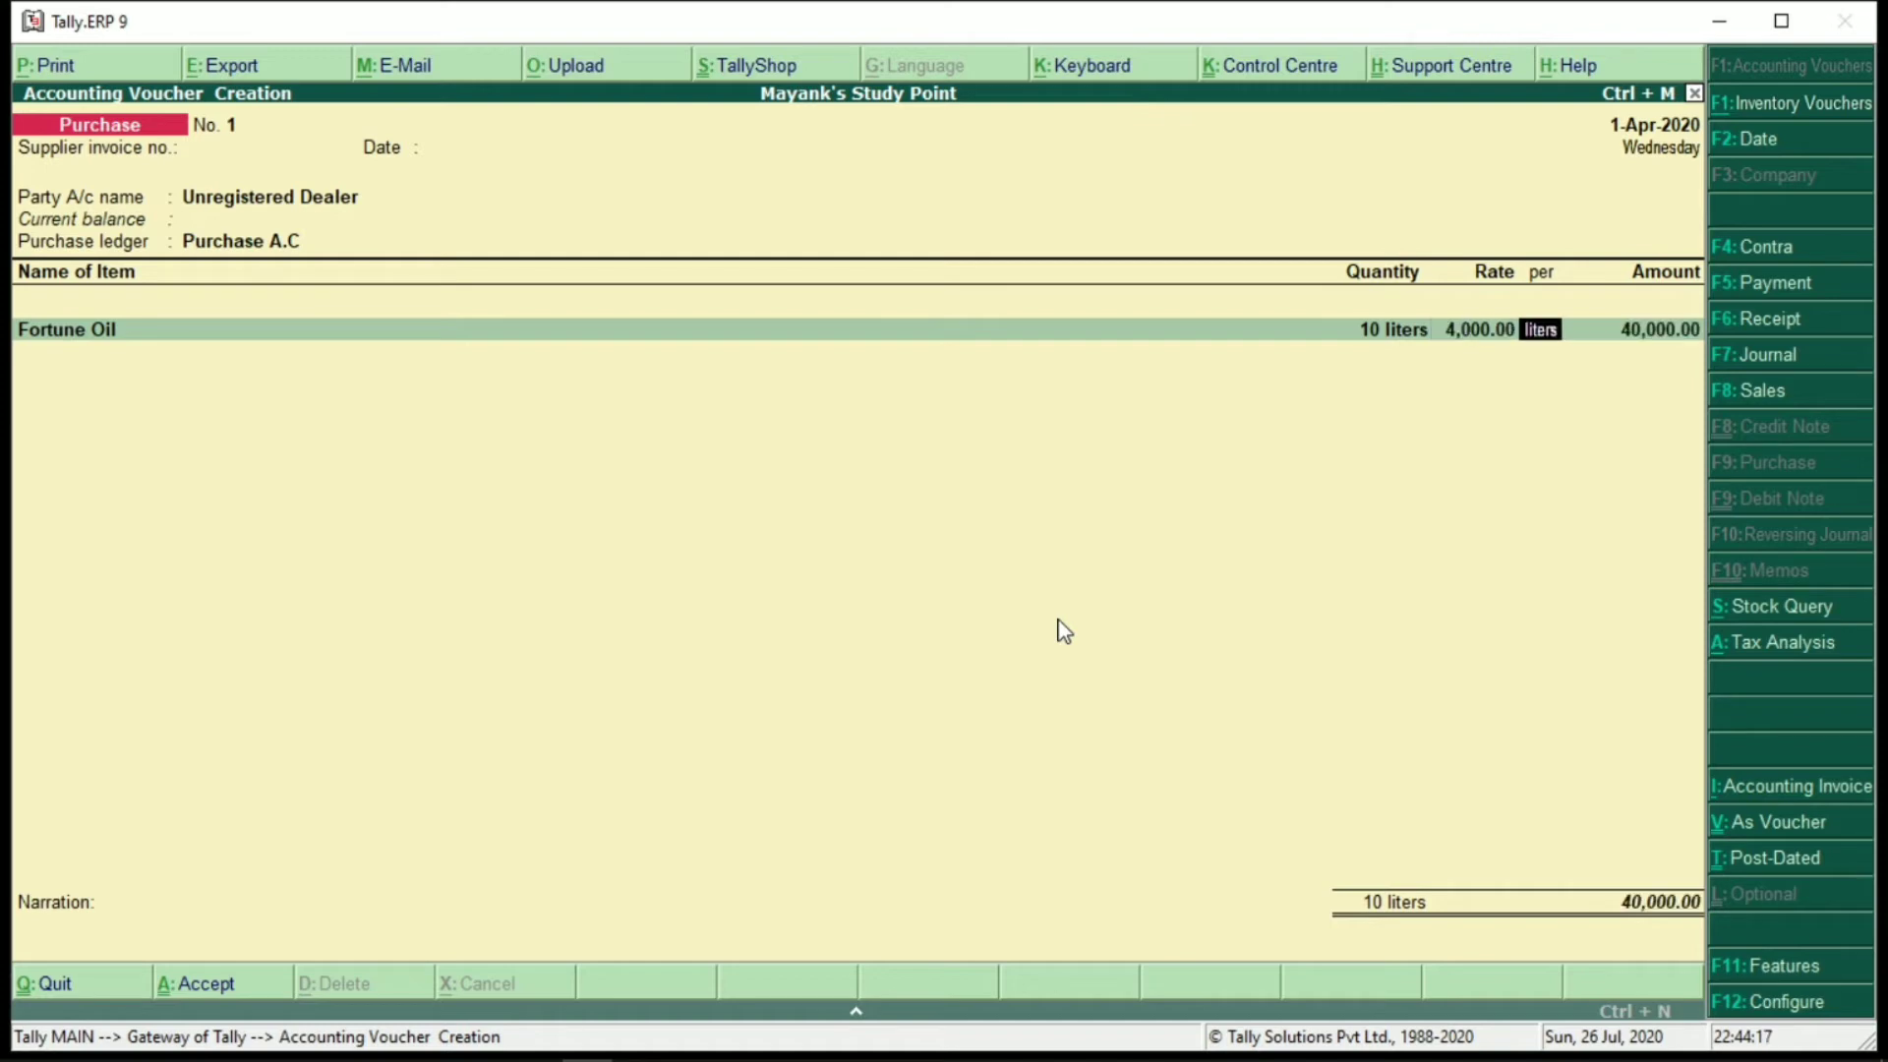
{"action": "key", "text": "Return"}
{"action": "key", "text": "Return"}
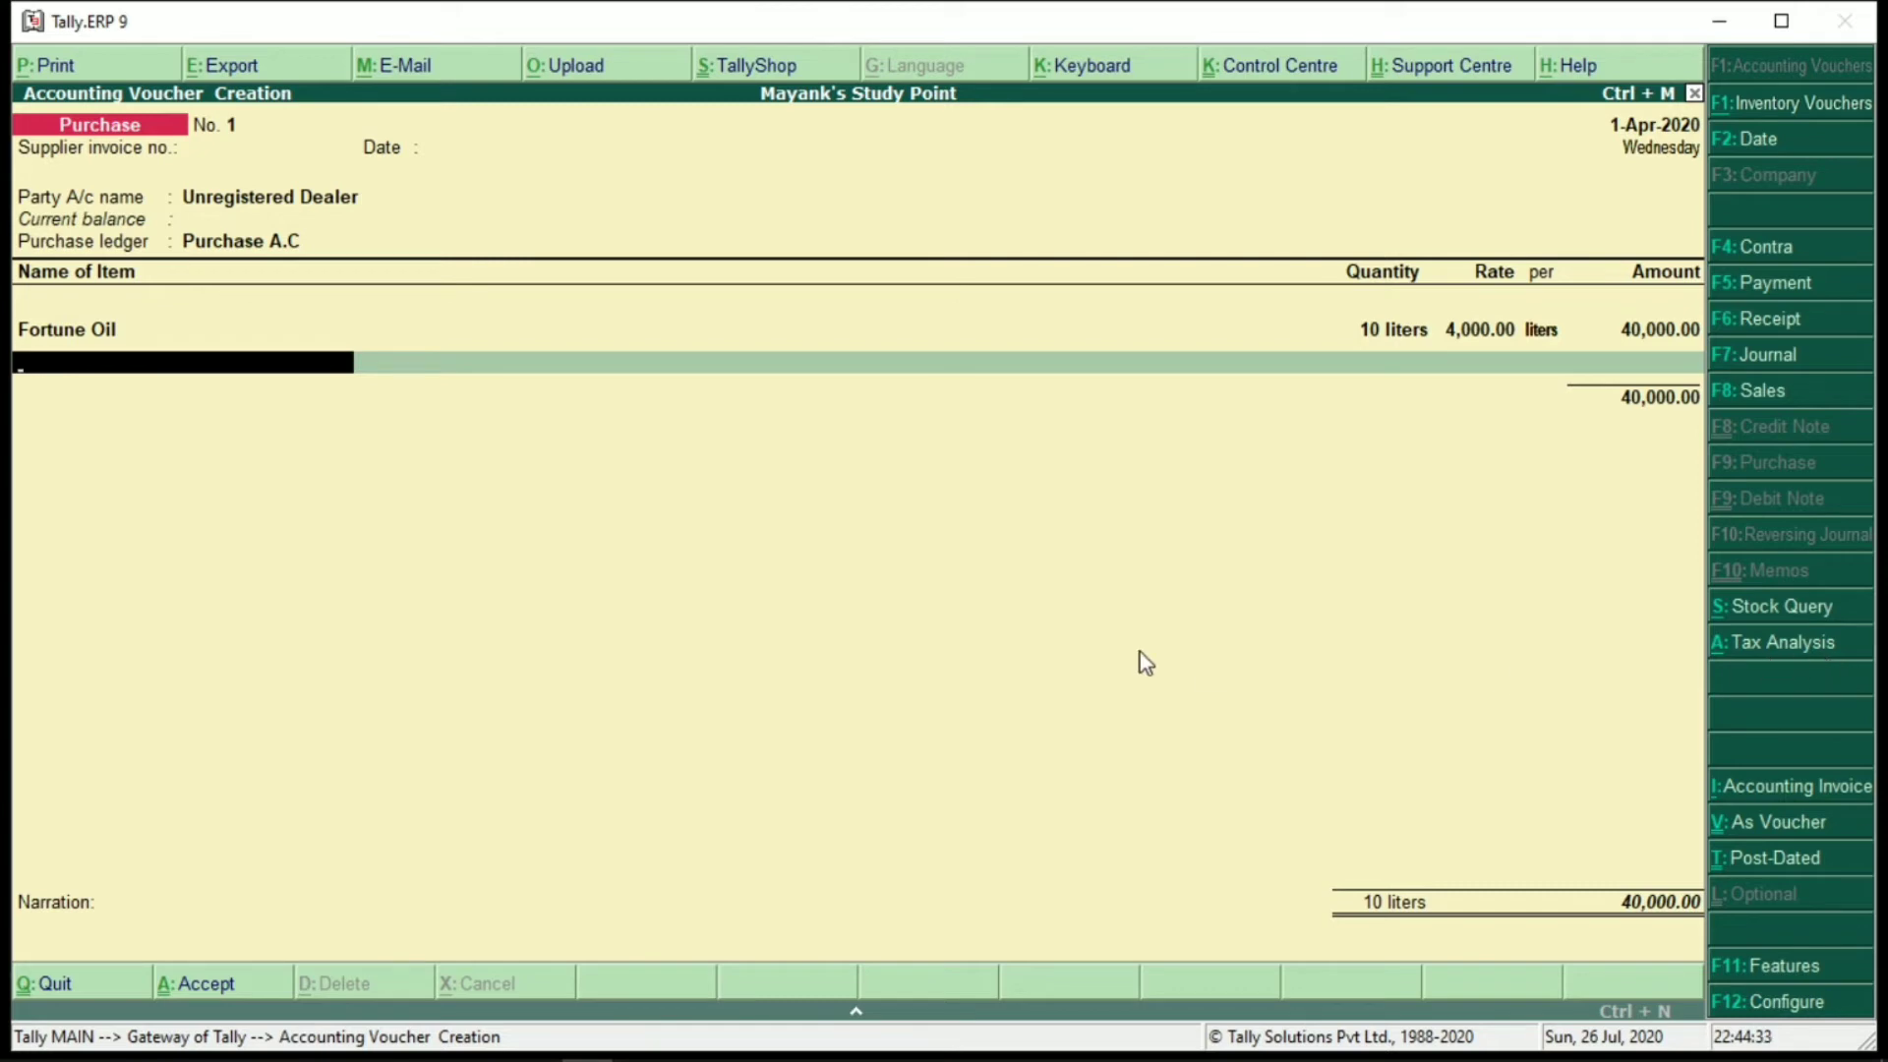
{"action": "key", "text": "alt+a"}
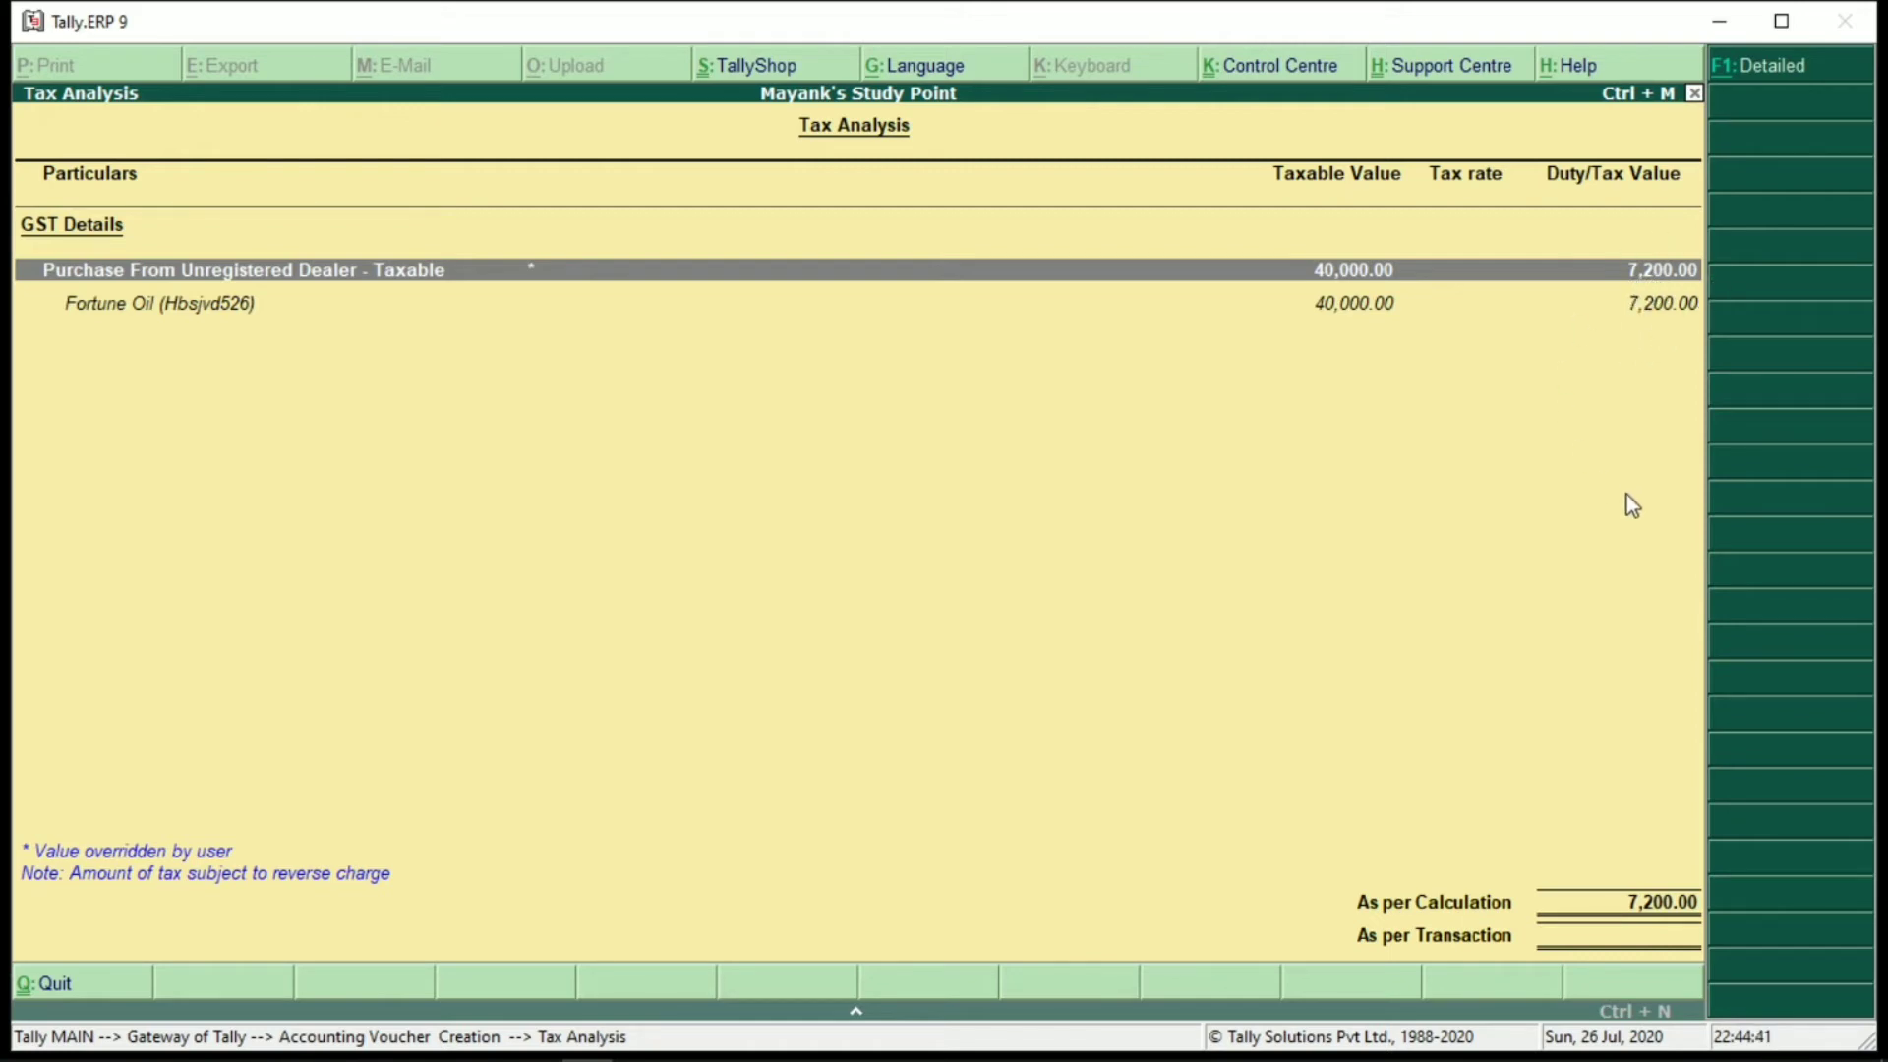
Show the detailed tax split of 3,600.00 central and 3,600.00 state, then return to the voucher
{"action": "key", "text": "alt+F1"}
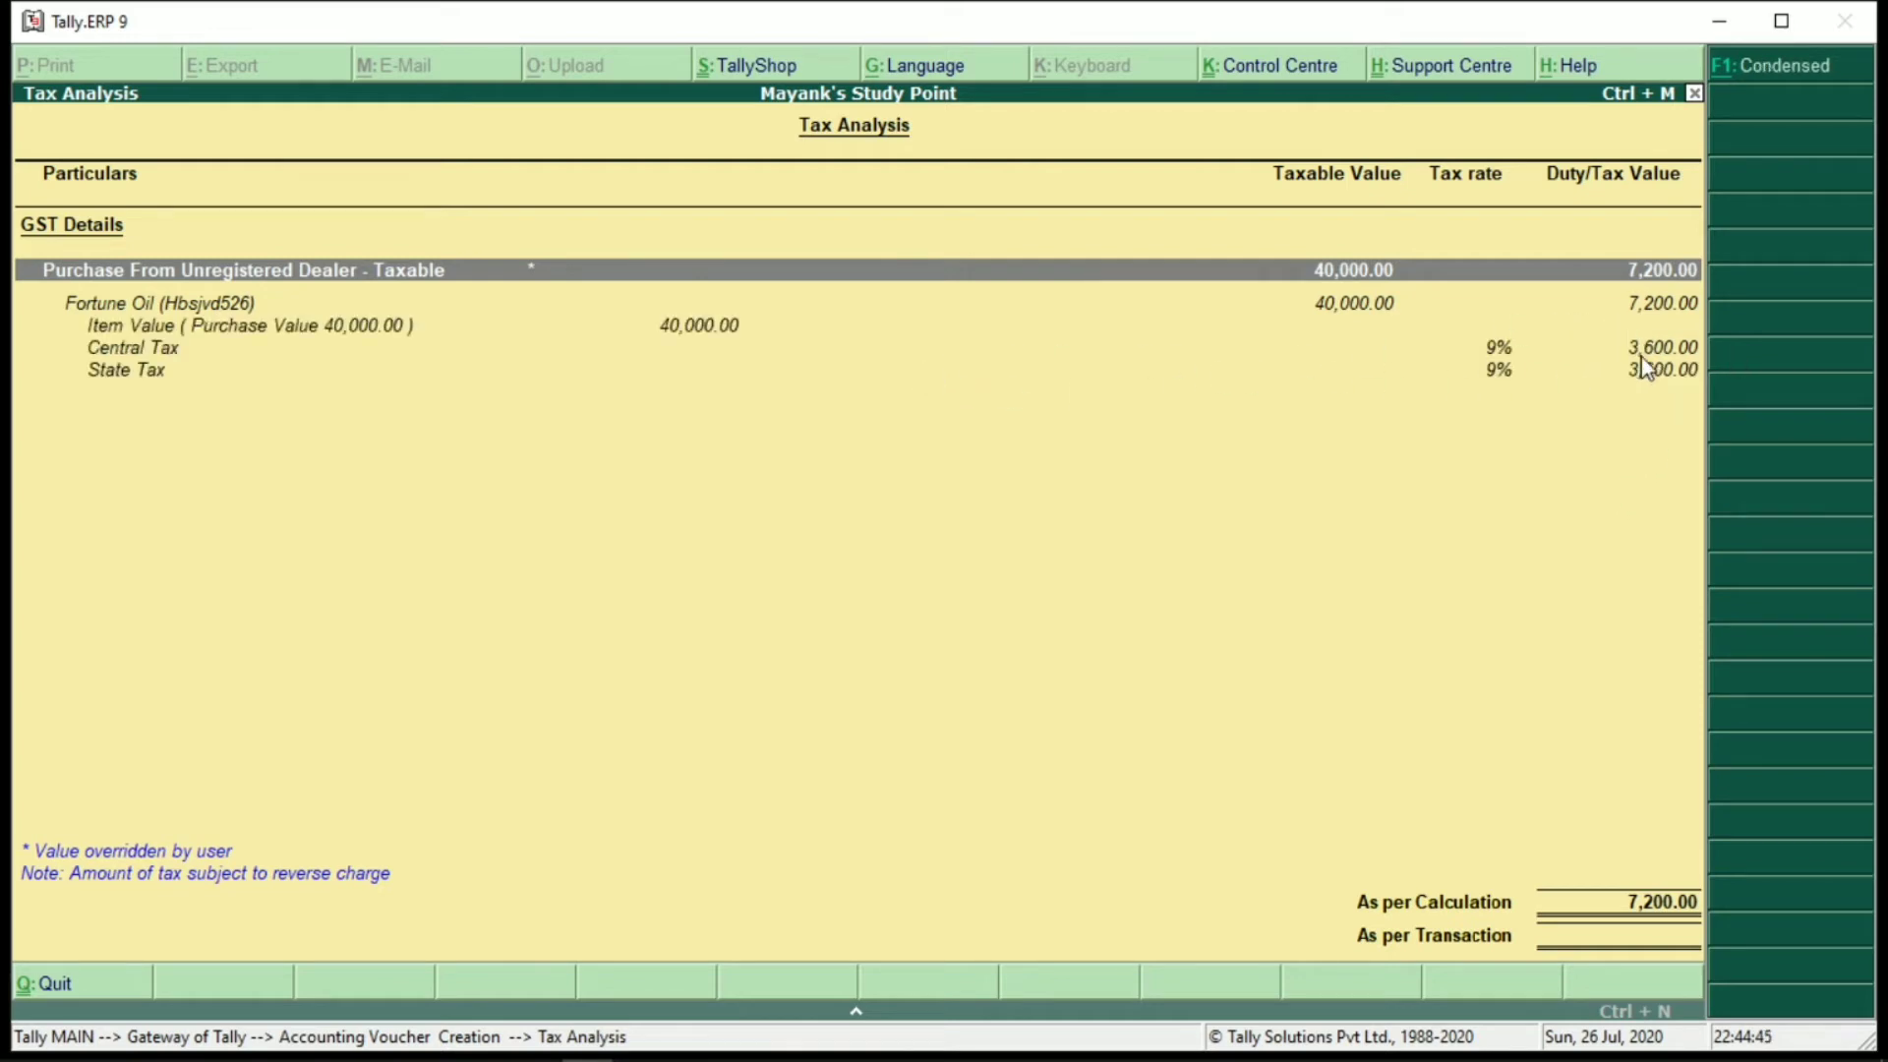
{"action": "right_click", "coordinate": [165, 412]}
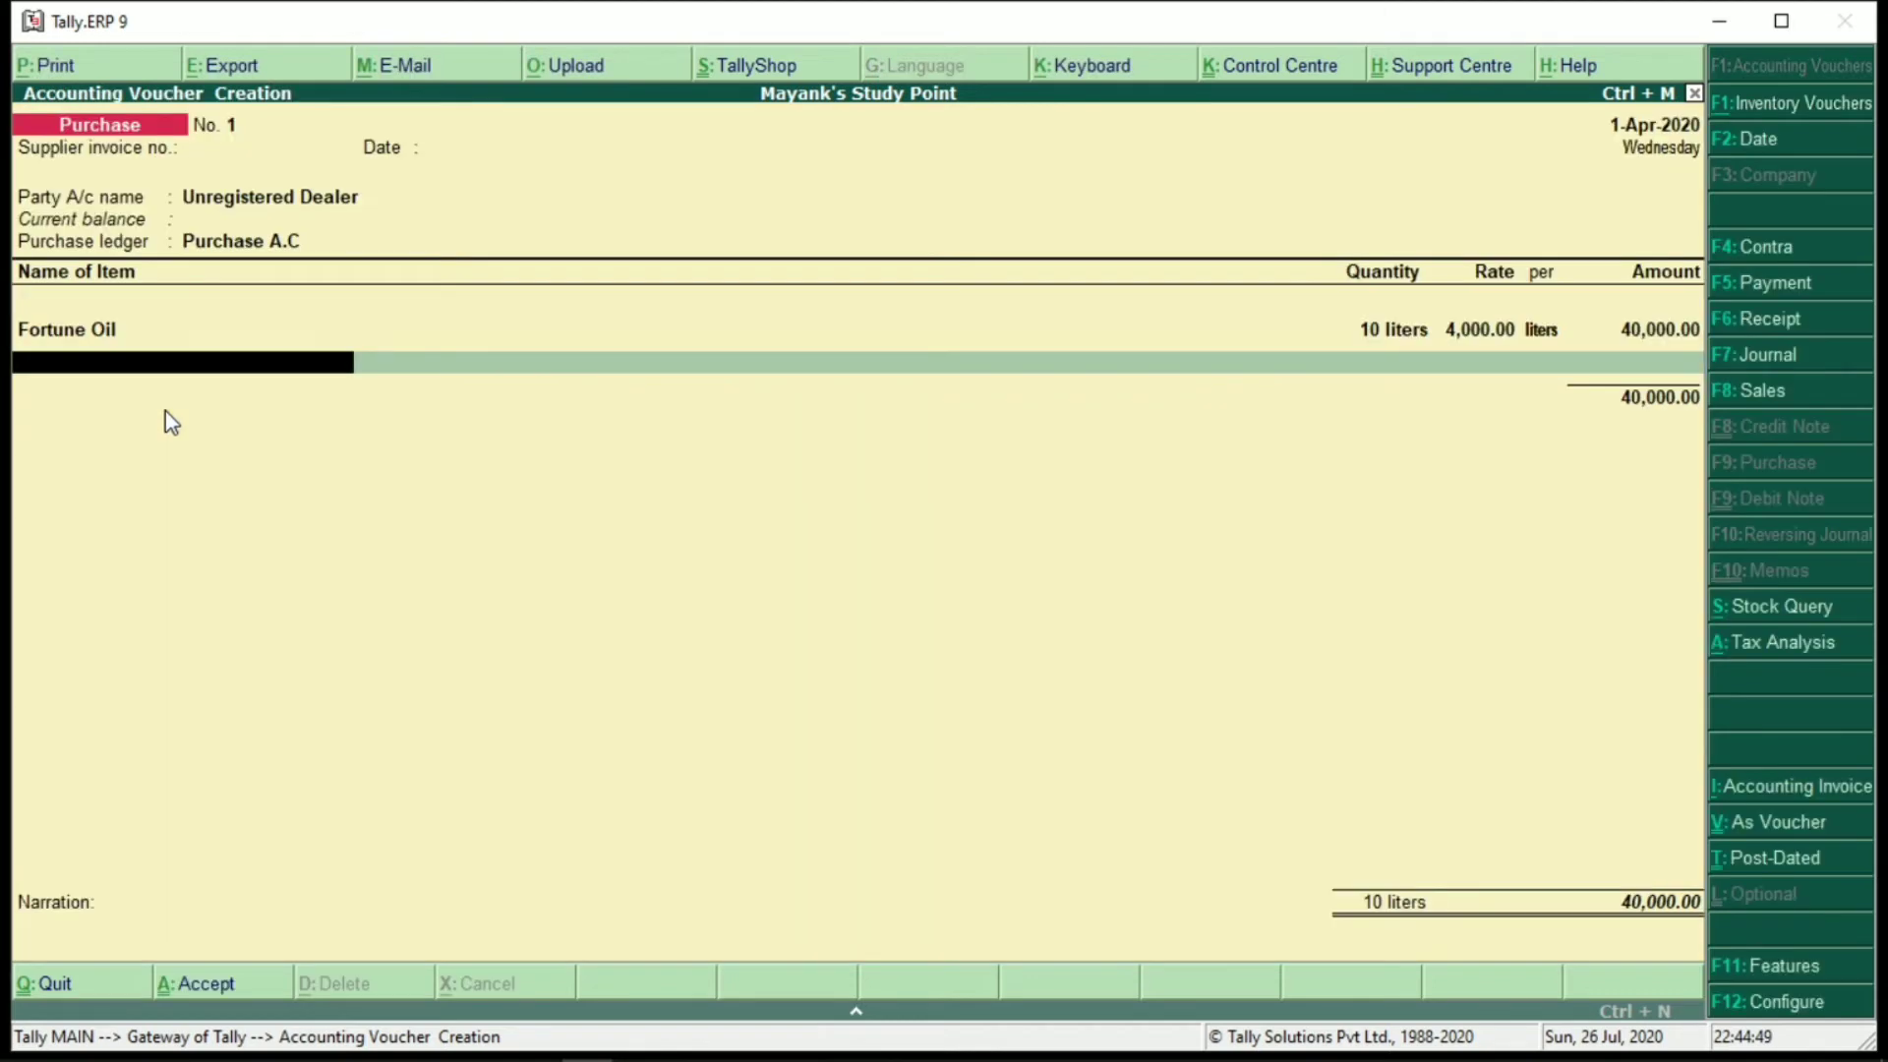
Save purchase voucher No. 1 and leave voucher entry
{"action": "key", "text": "Return"}
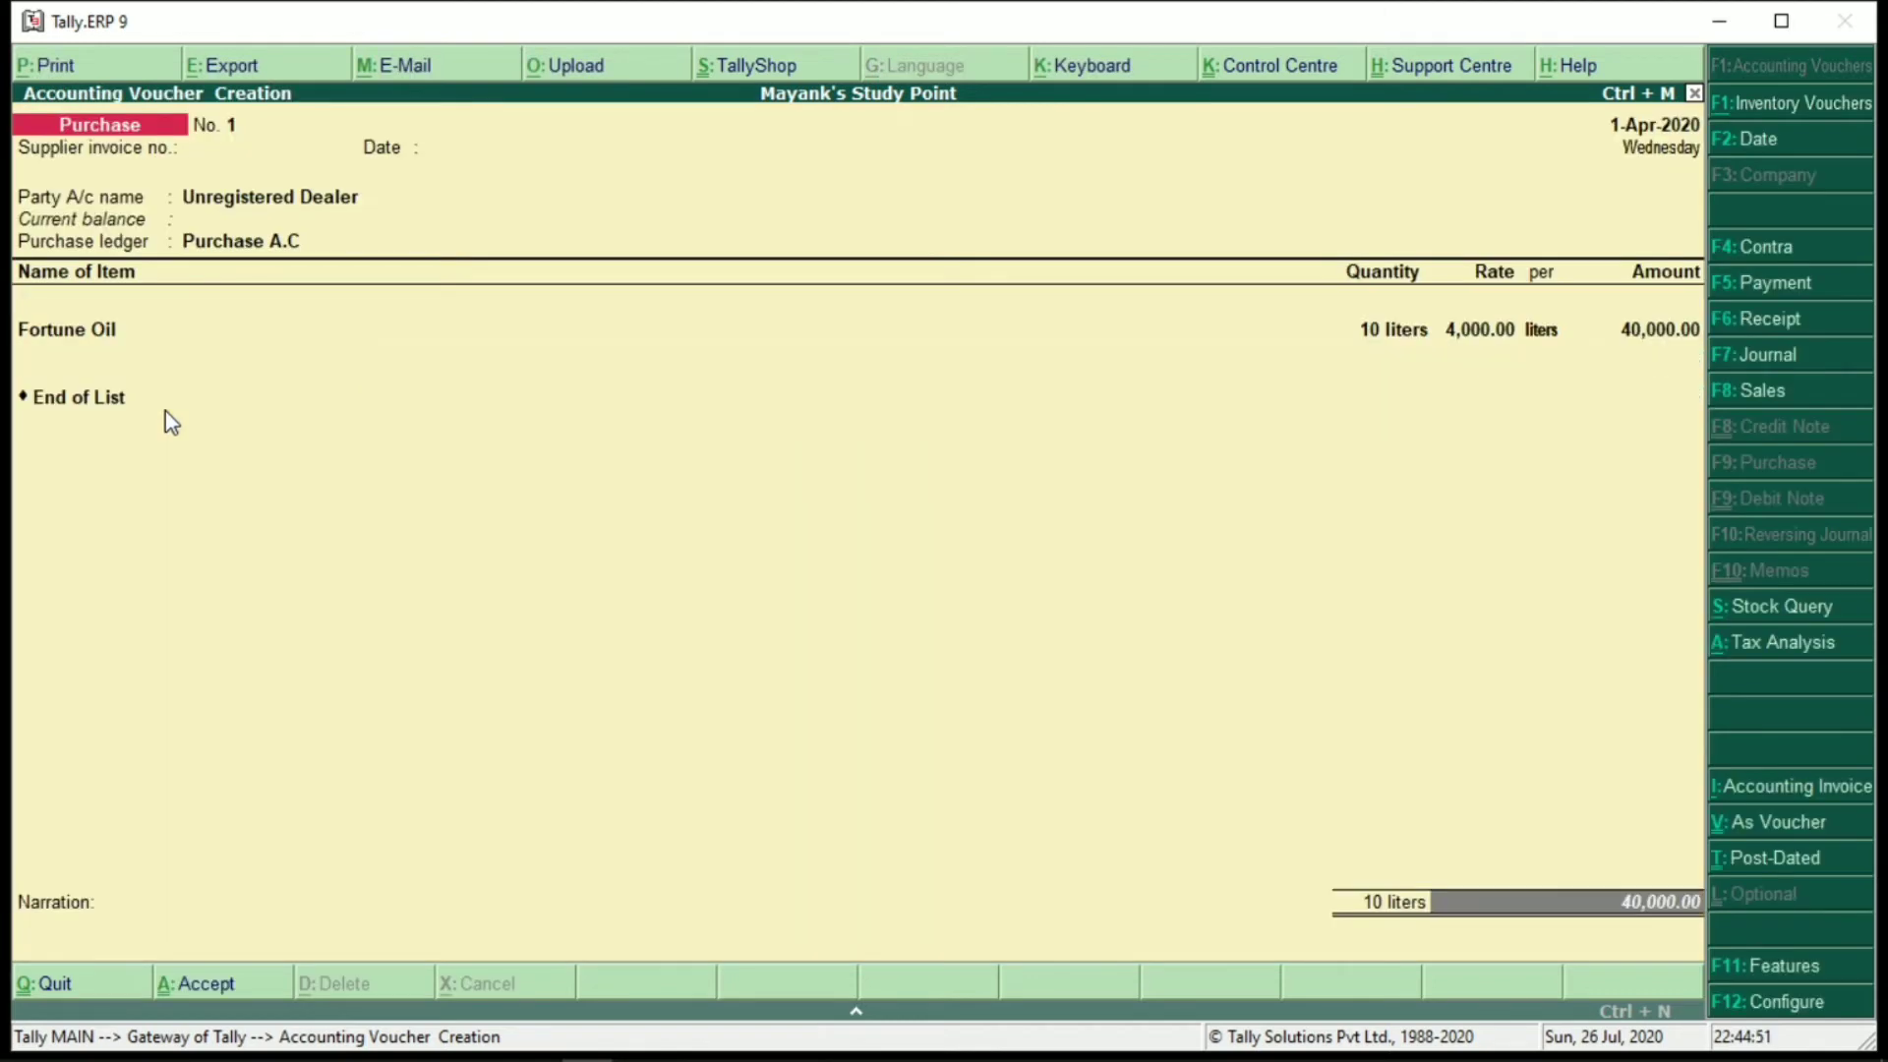
{"action": "key", "text": "ctrl+a"}
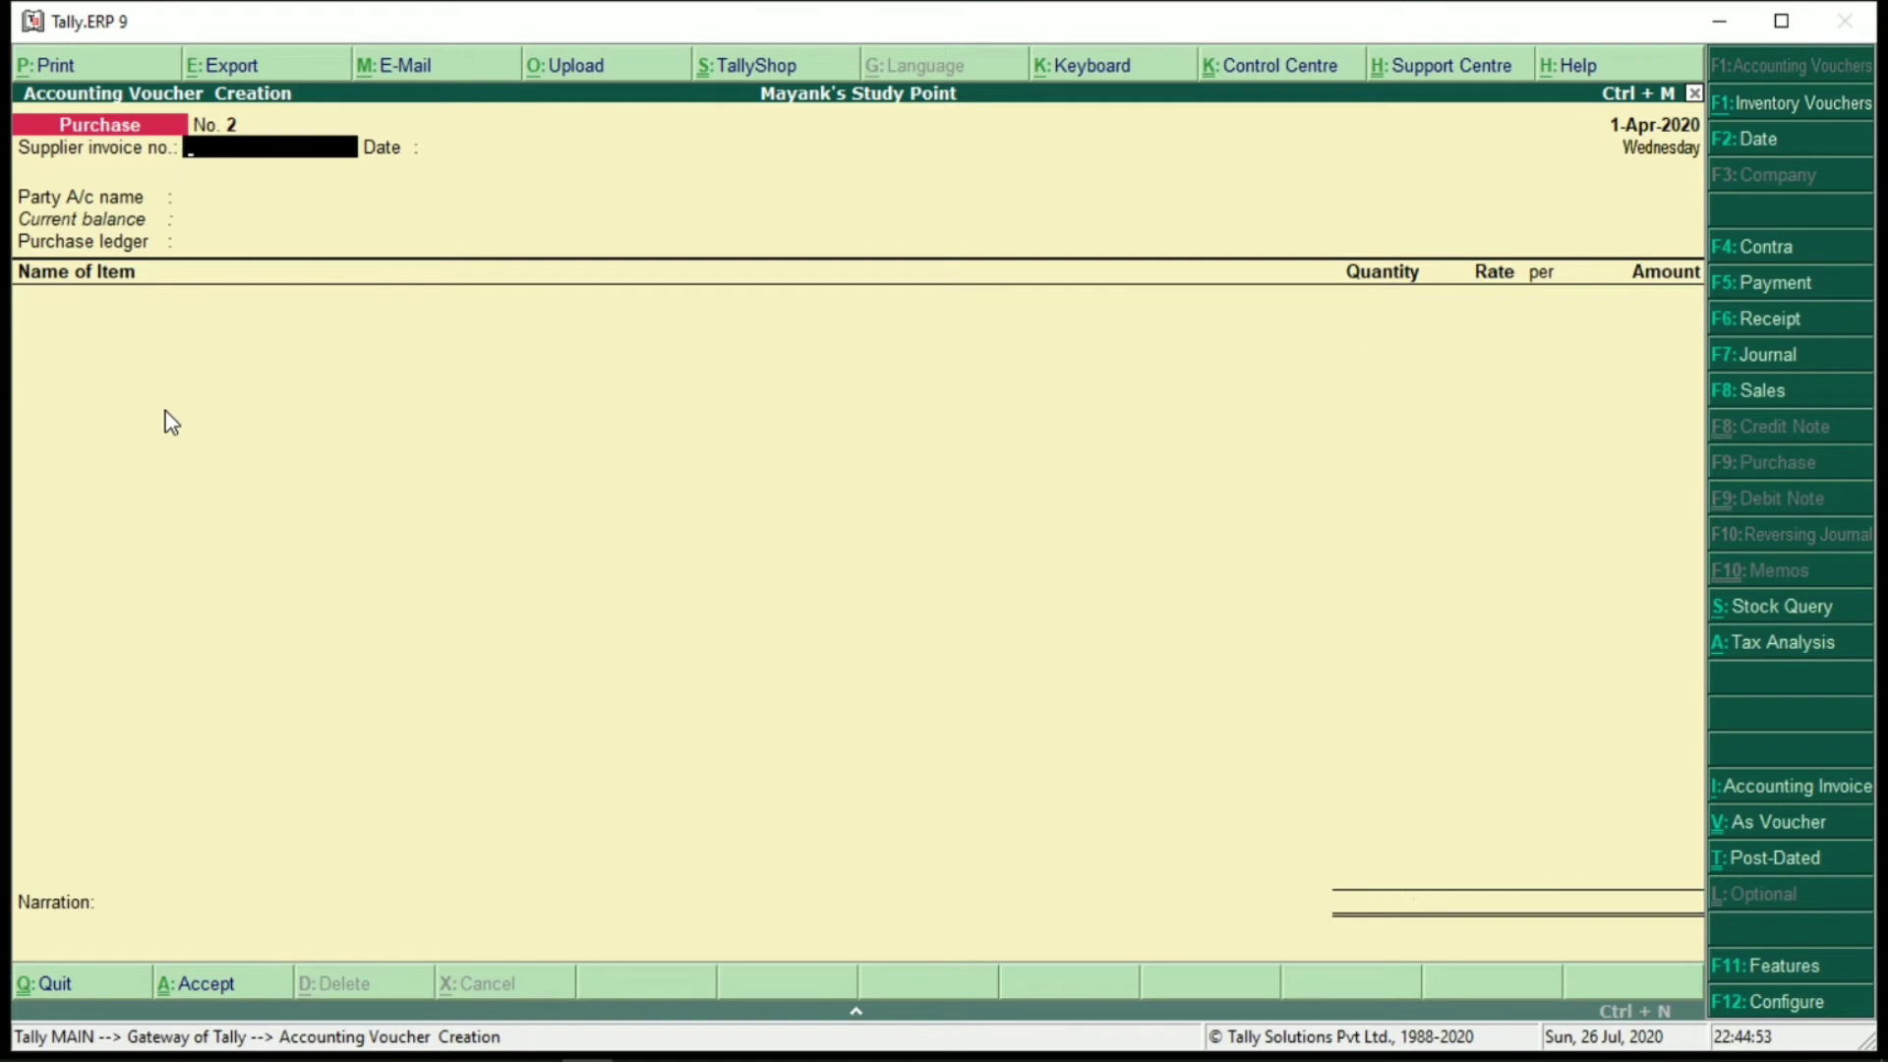
{"action": "key", "text": "Escape"}
{"action": "key", "text": "Return"}
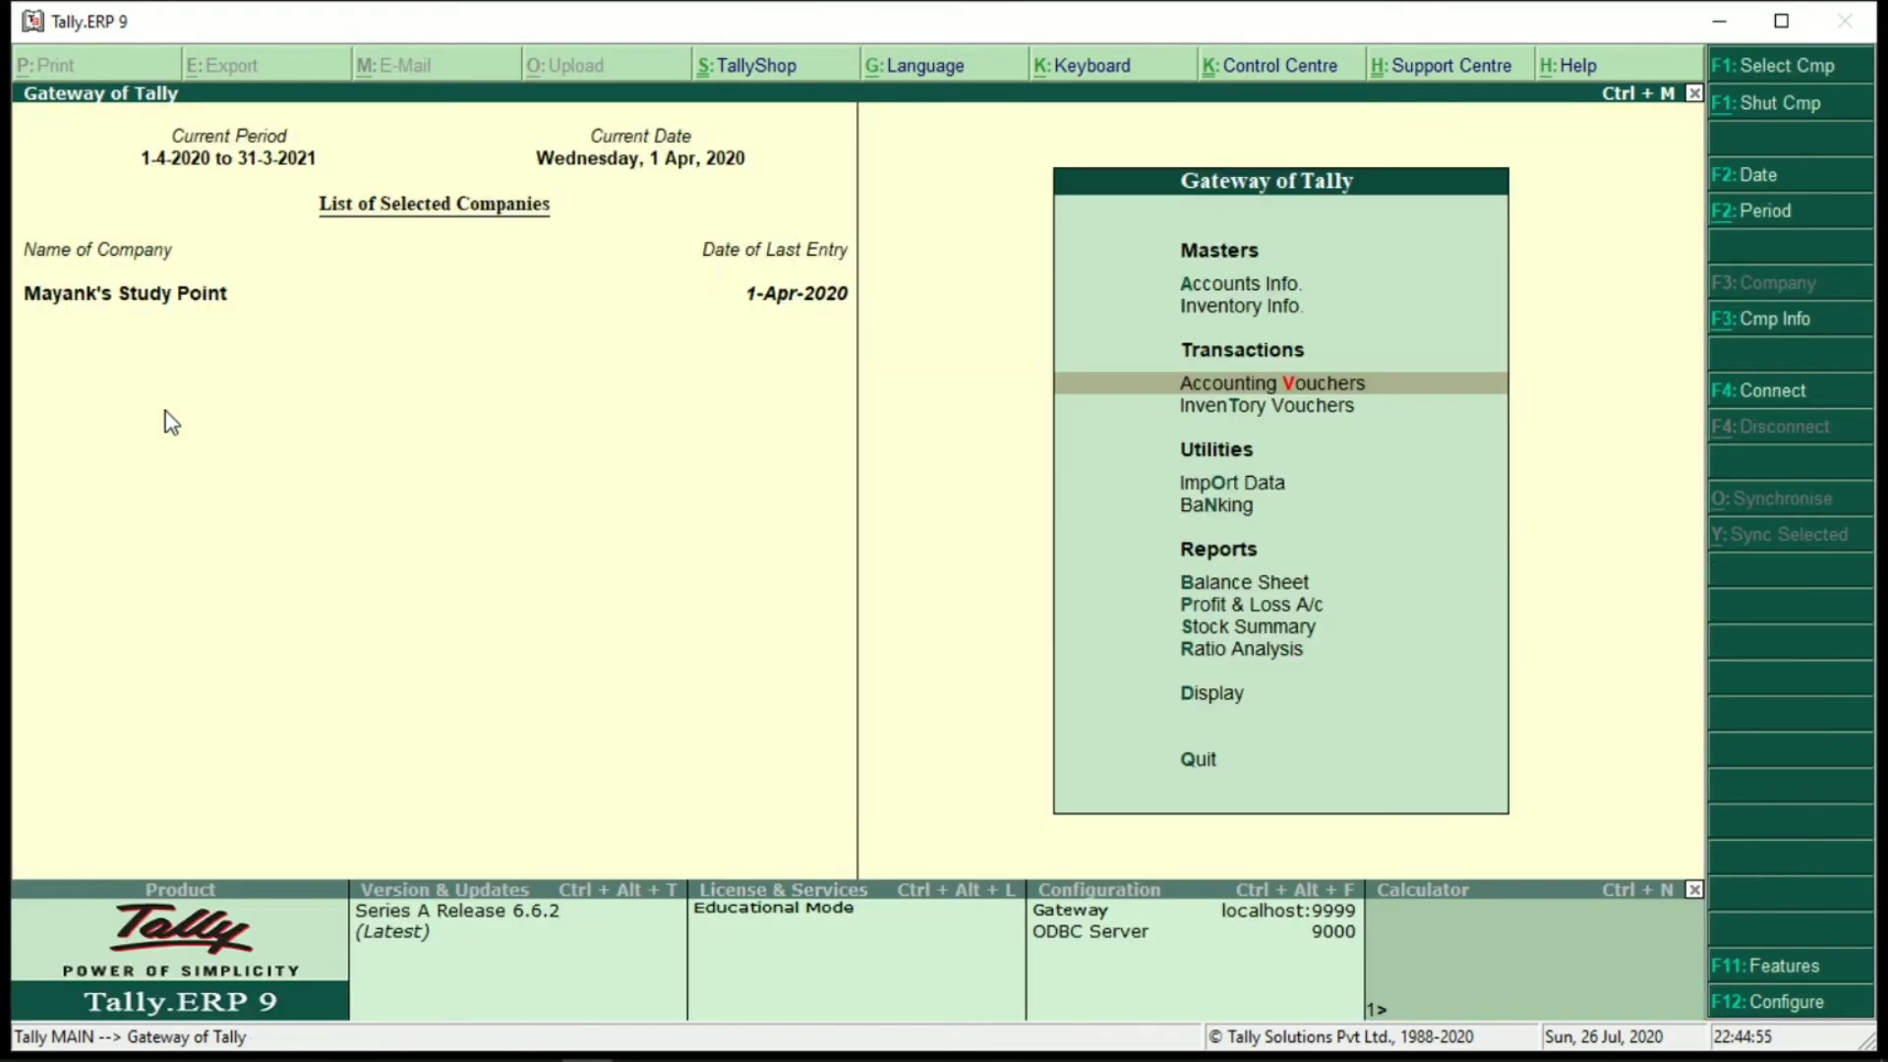
Review the detailed Balance Sheet: Sundry Creditors 40,000.00 against Closing Stock 40,000.00
{"action": "key", "text": "b"}
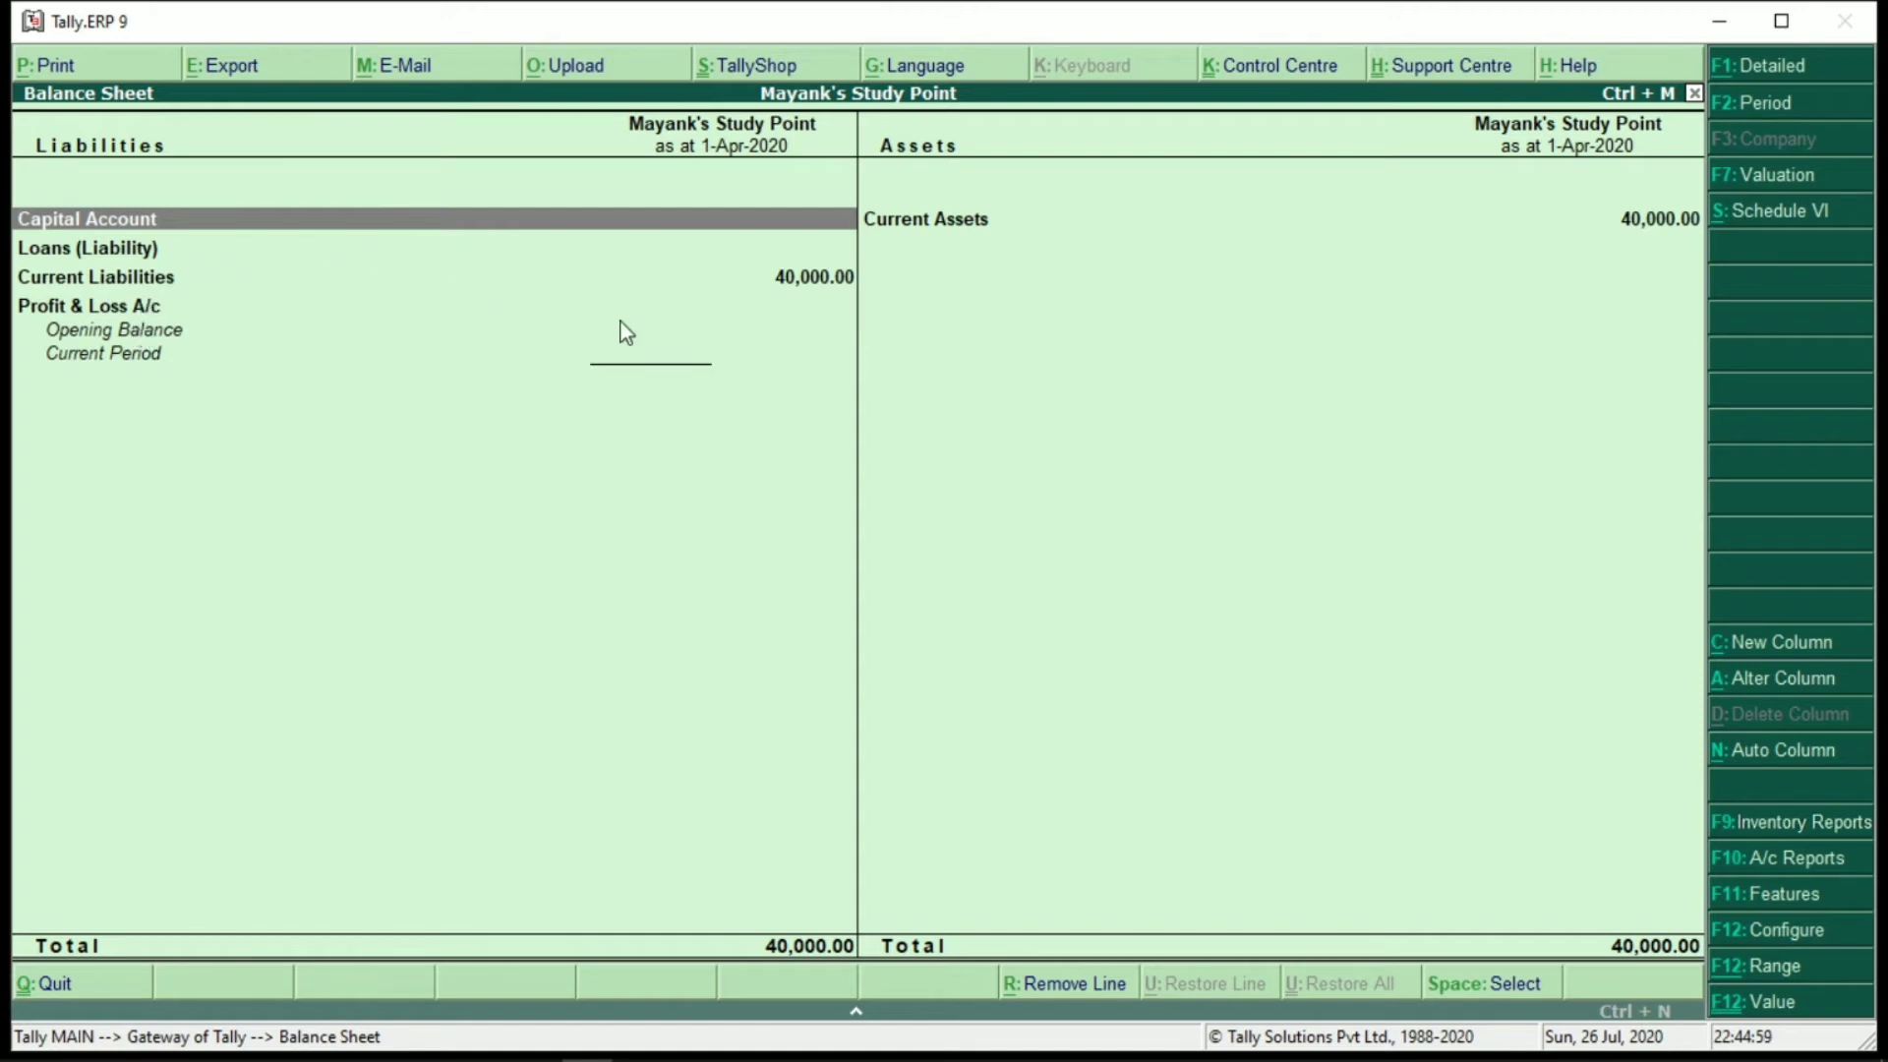
{"action": "left_click", "coordinate": [793, 283]}
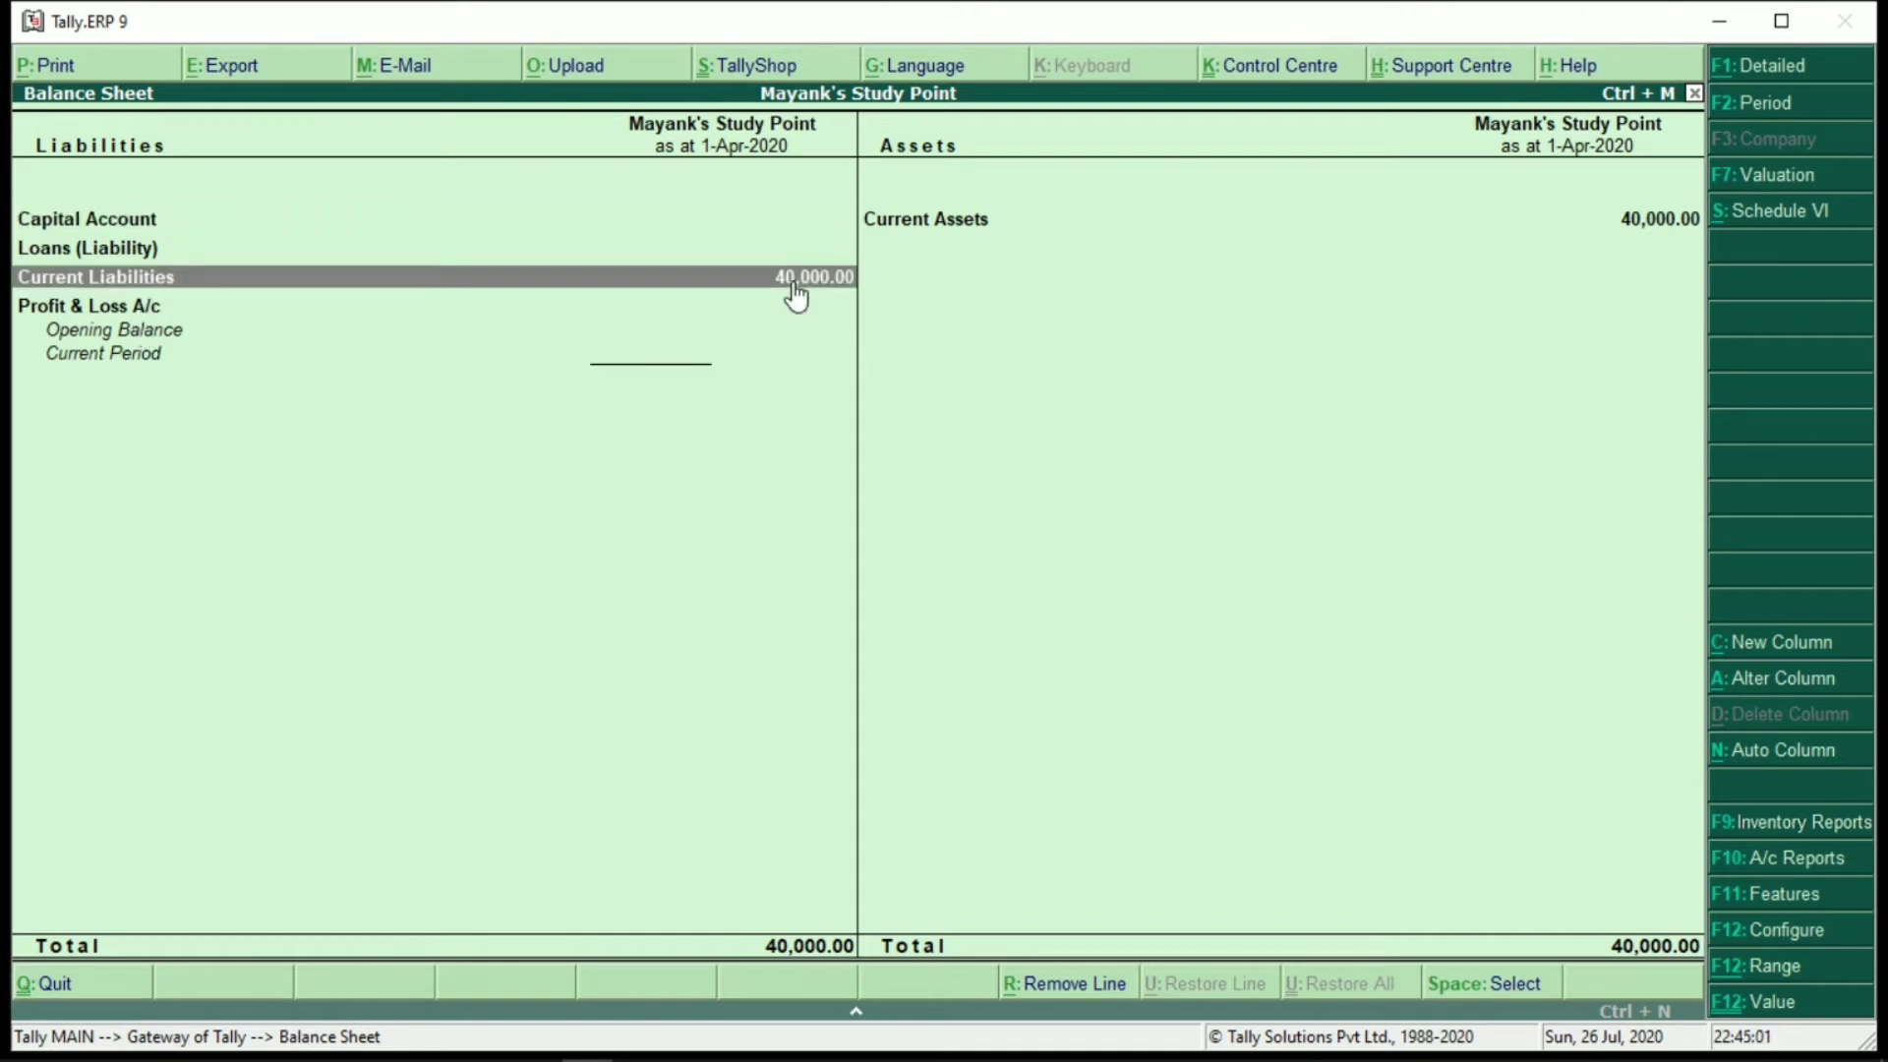
{"action": "key", "text": "alt+F1"}
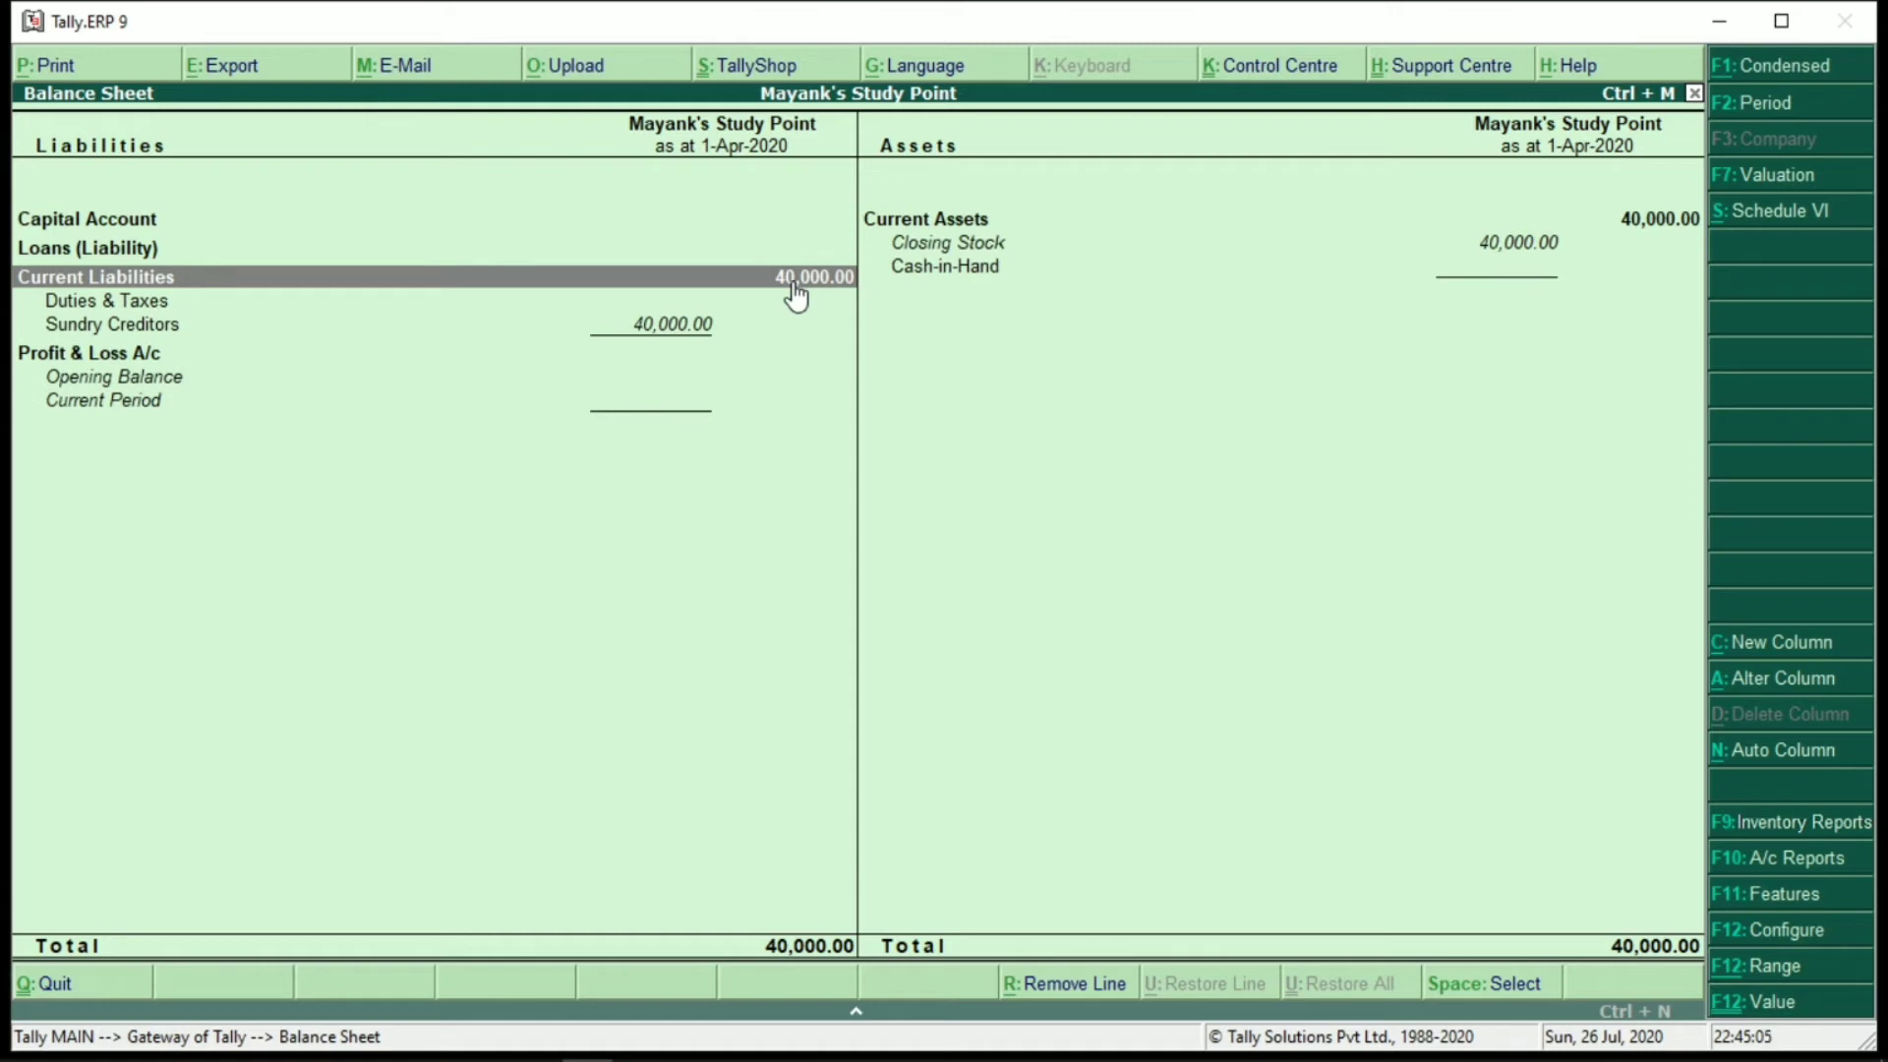
{"action": "key", "text": "Escape"}
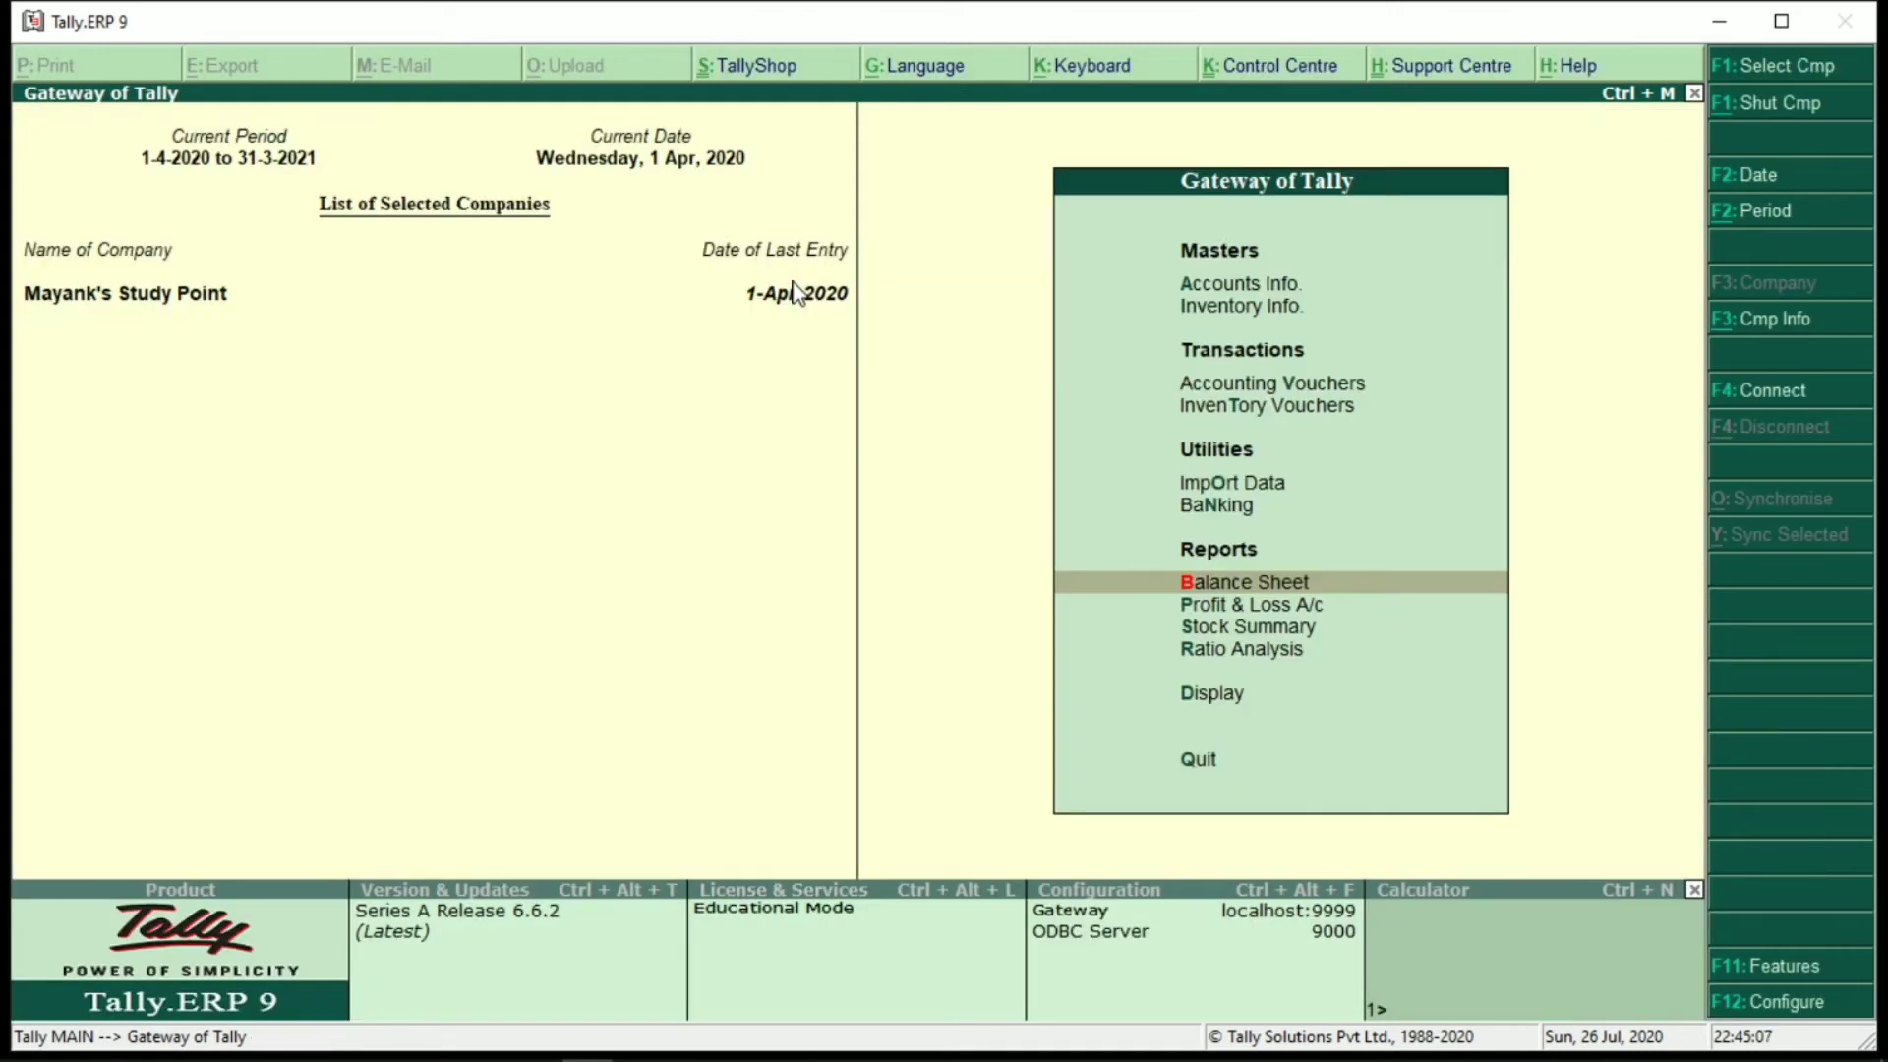
Open the April 2020 GSTR-3B in detailed return format and locate URD Purchases at 7,200.00
{"action": "key", "text": "d"}
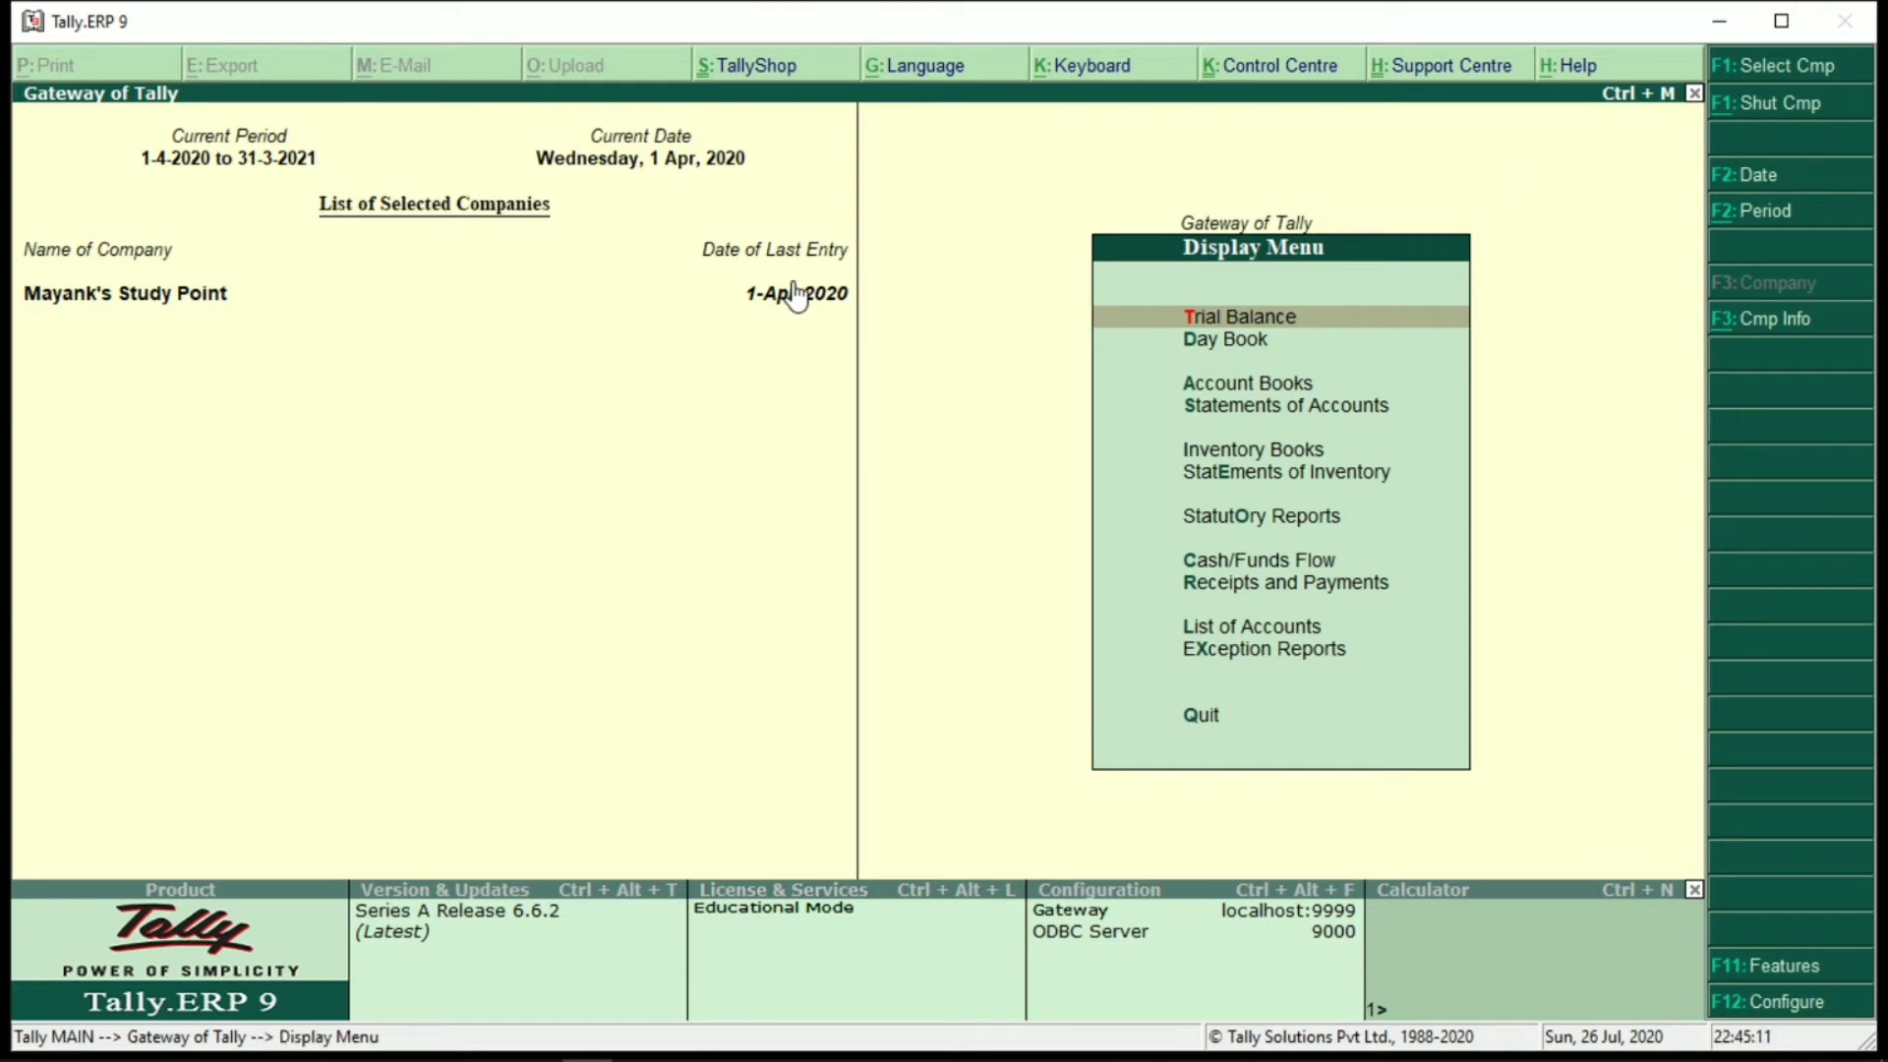
{"action": "key", "text": "Down"}
{"action": "key", "text": "Down"}
{"action": "key", "text": "Down"}
{"action": "key", "text": "Down"}
{"action": "key", "text": "Down"}
{"action": "key", "text": "Down"}
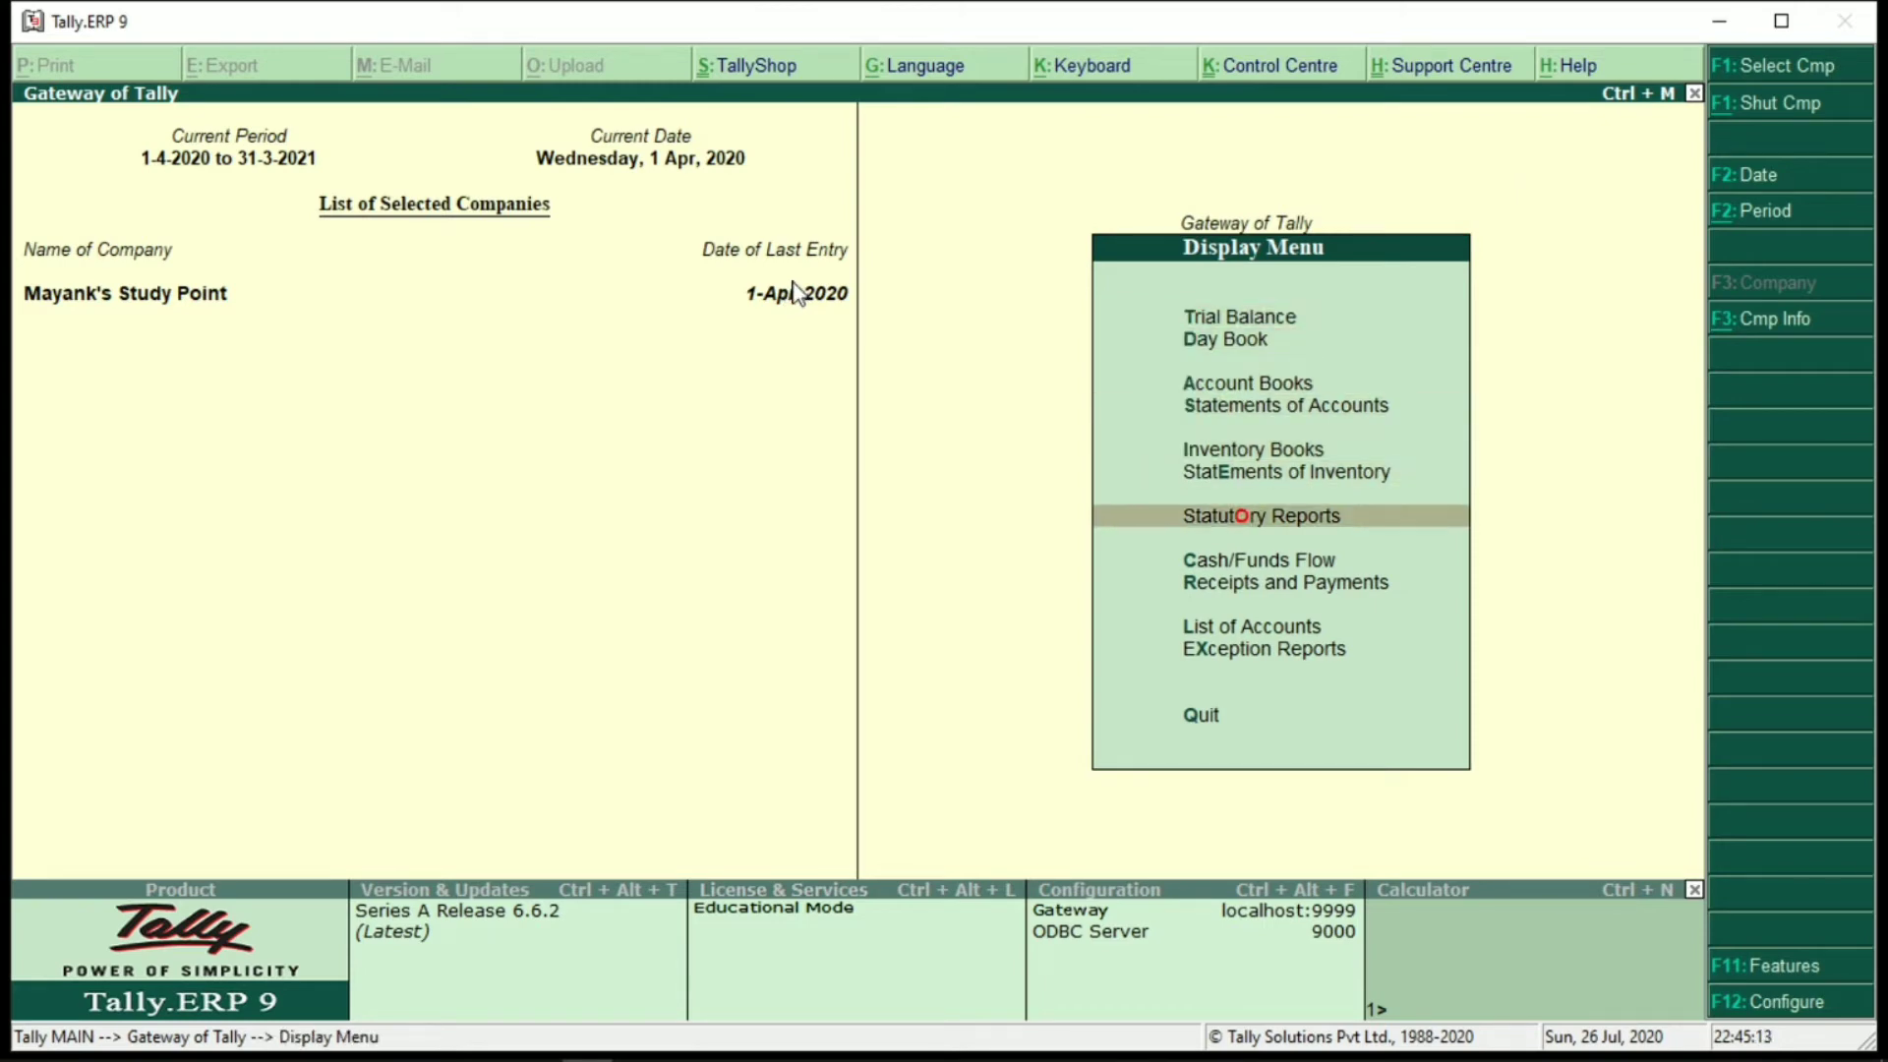
{"action": "key", "text": "Return"}
{"action": "key", "text": "Return"}
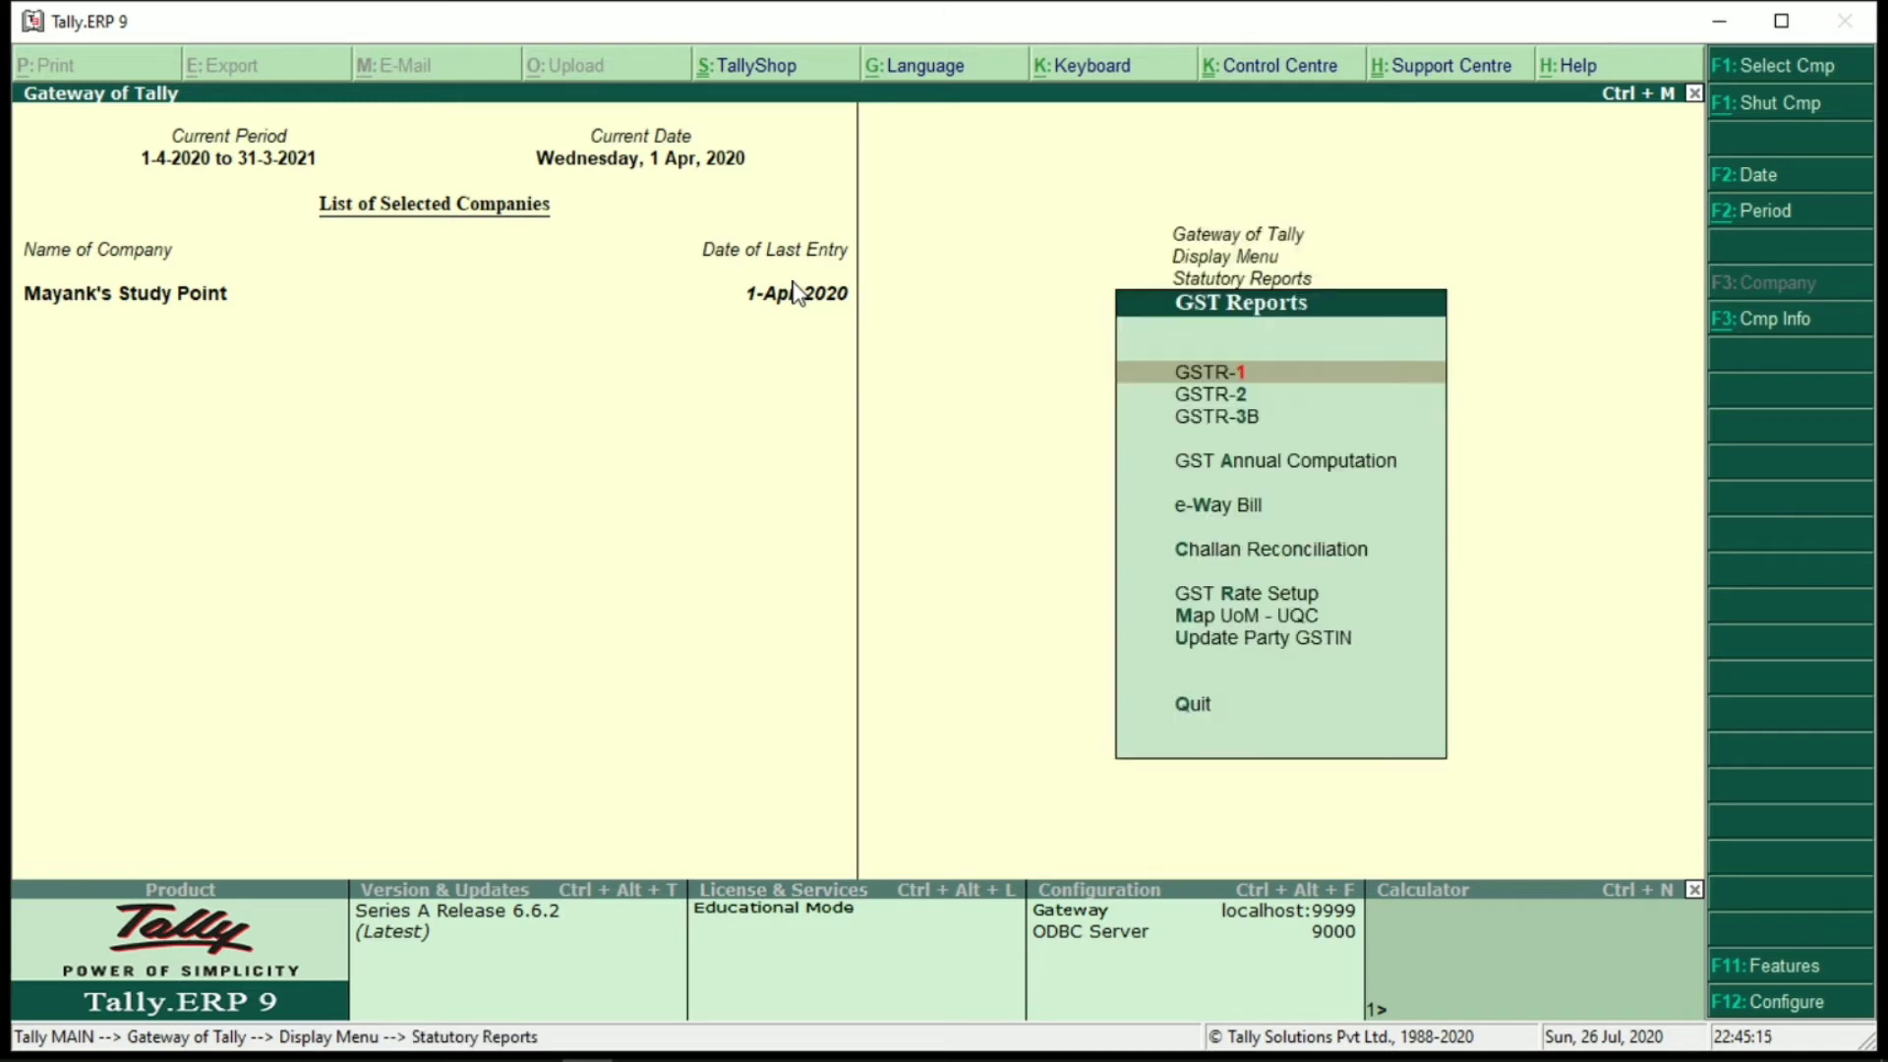
{"action": "key", "text": "Down"}
{"action": "key", "text": "Down"}
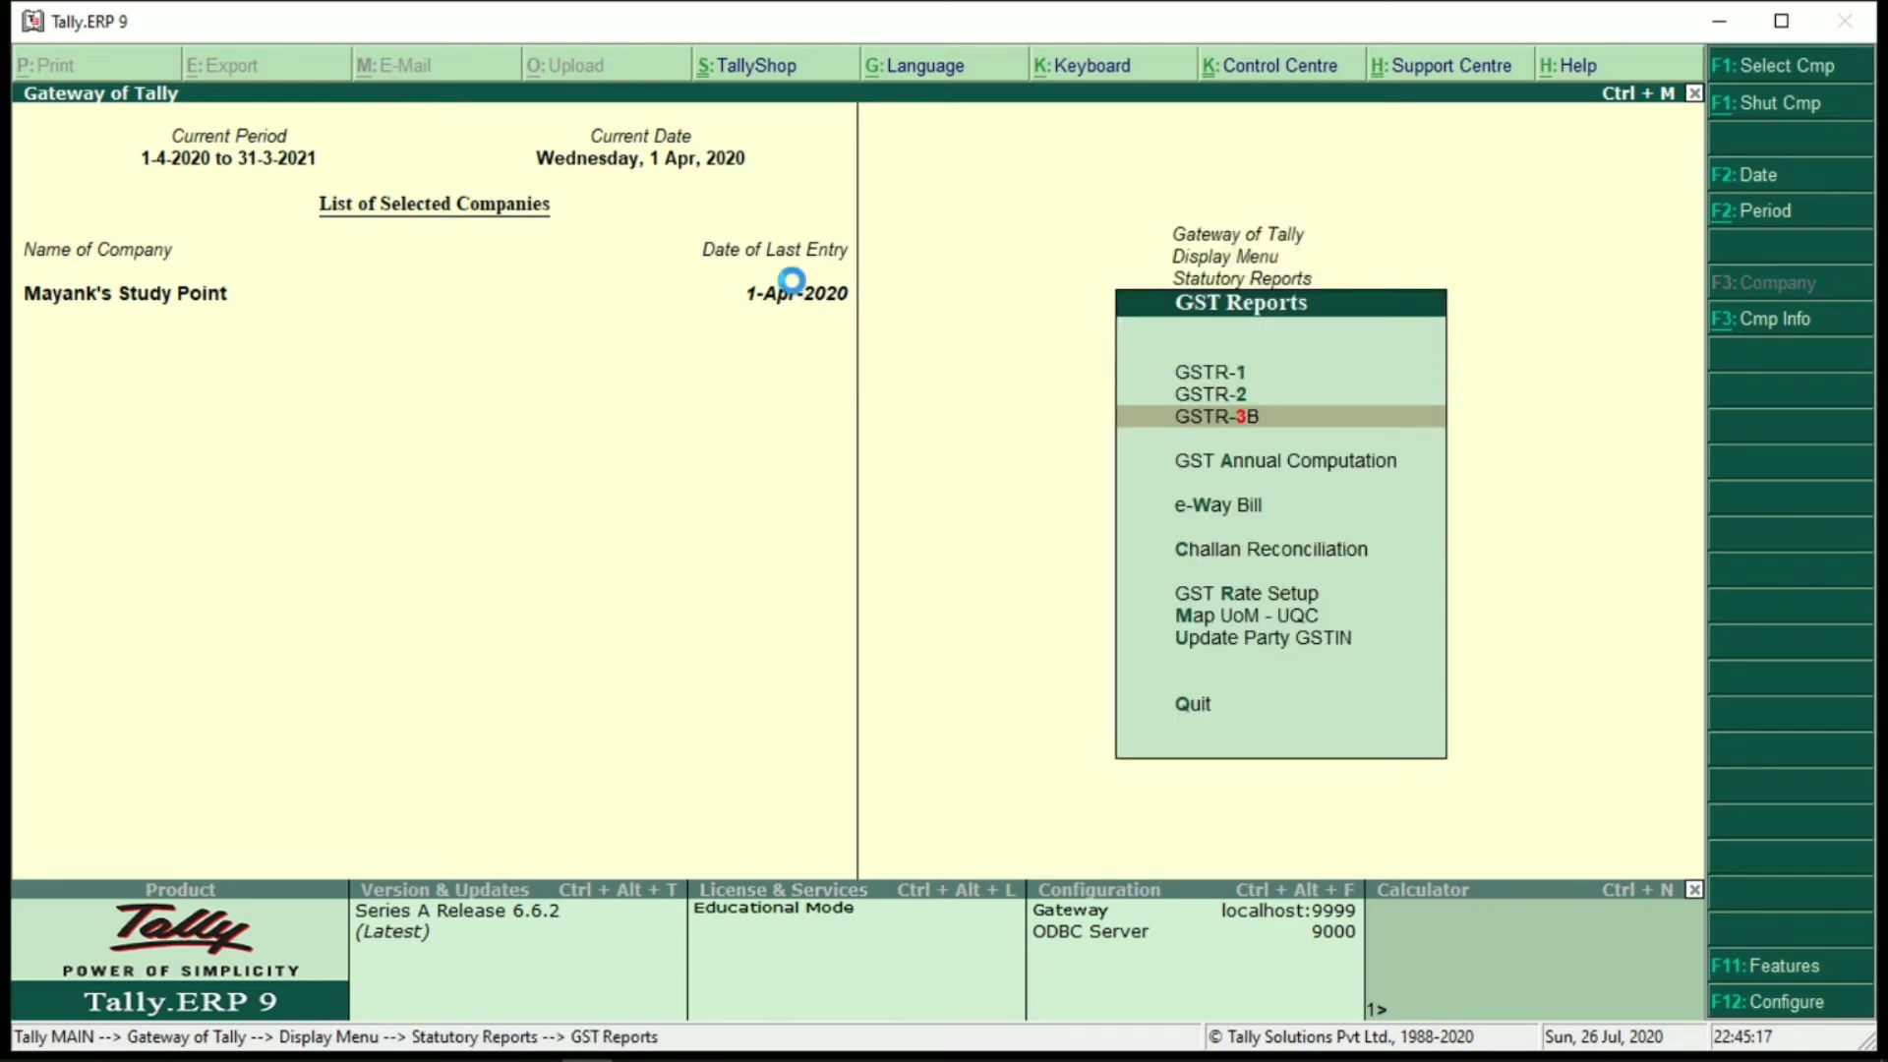
{"action": "key", "text": "Return"}
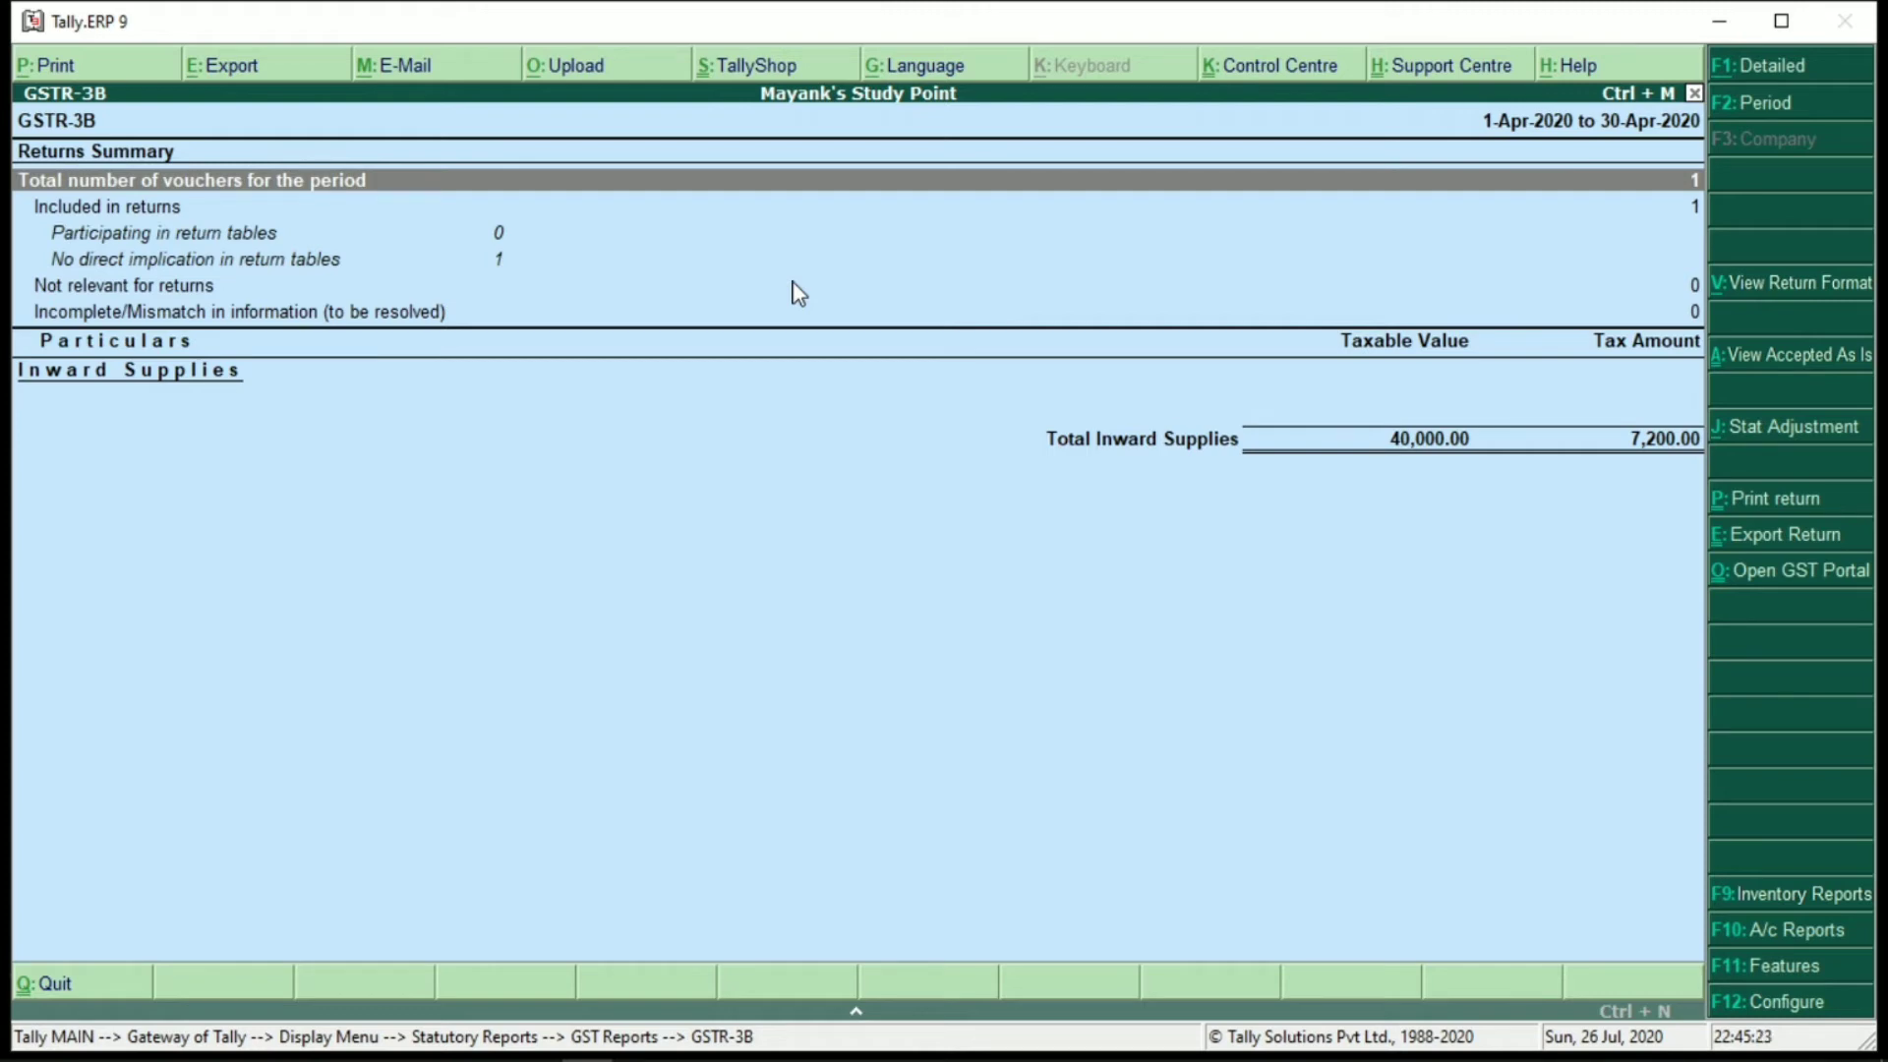
{"action": "key", "text": "F1"}
{"action": "key", "text": "ctrl+v"}
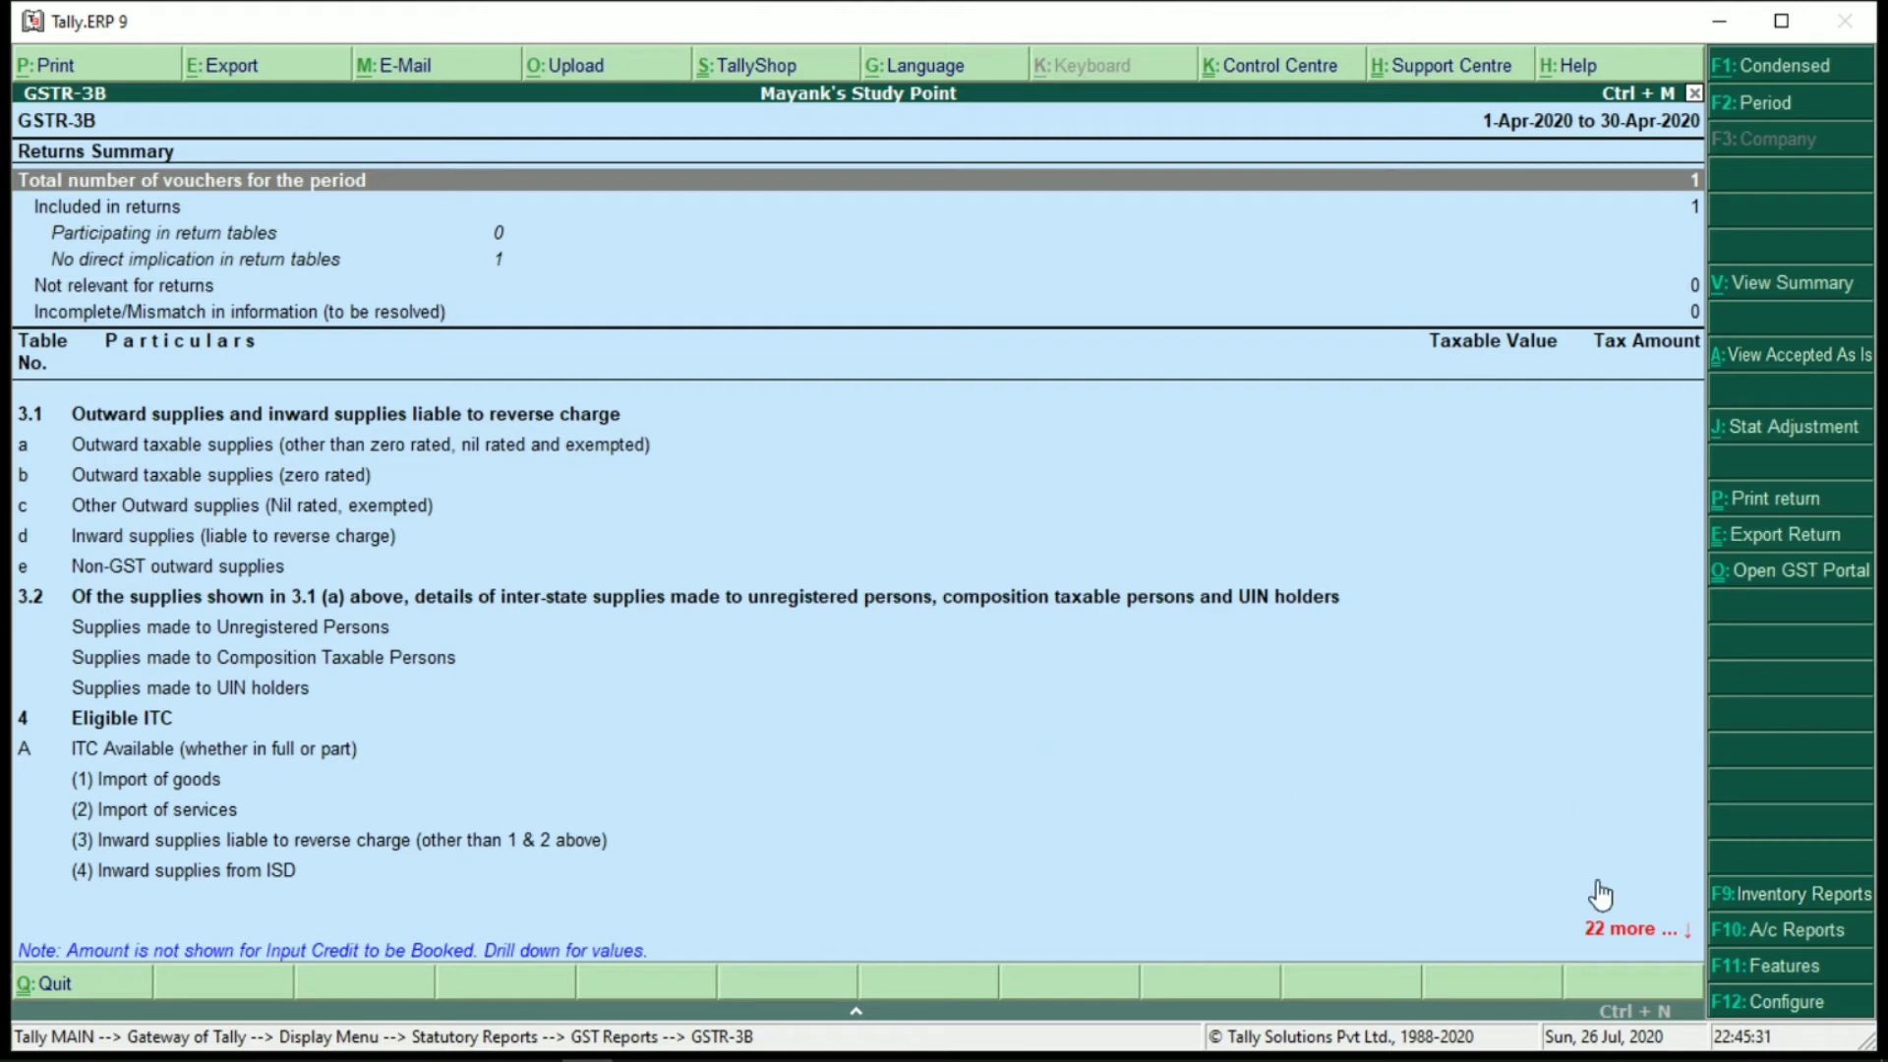
{"action": "key", "text": "Down"}
{"action": "key", "text": "Down"}
{"action": "key", "text": "Down"}
{"action": "key", "text": "Down"}
{"action": "key", "text": "Down"}
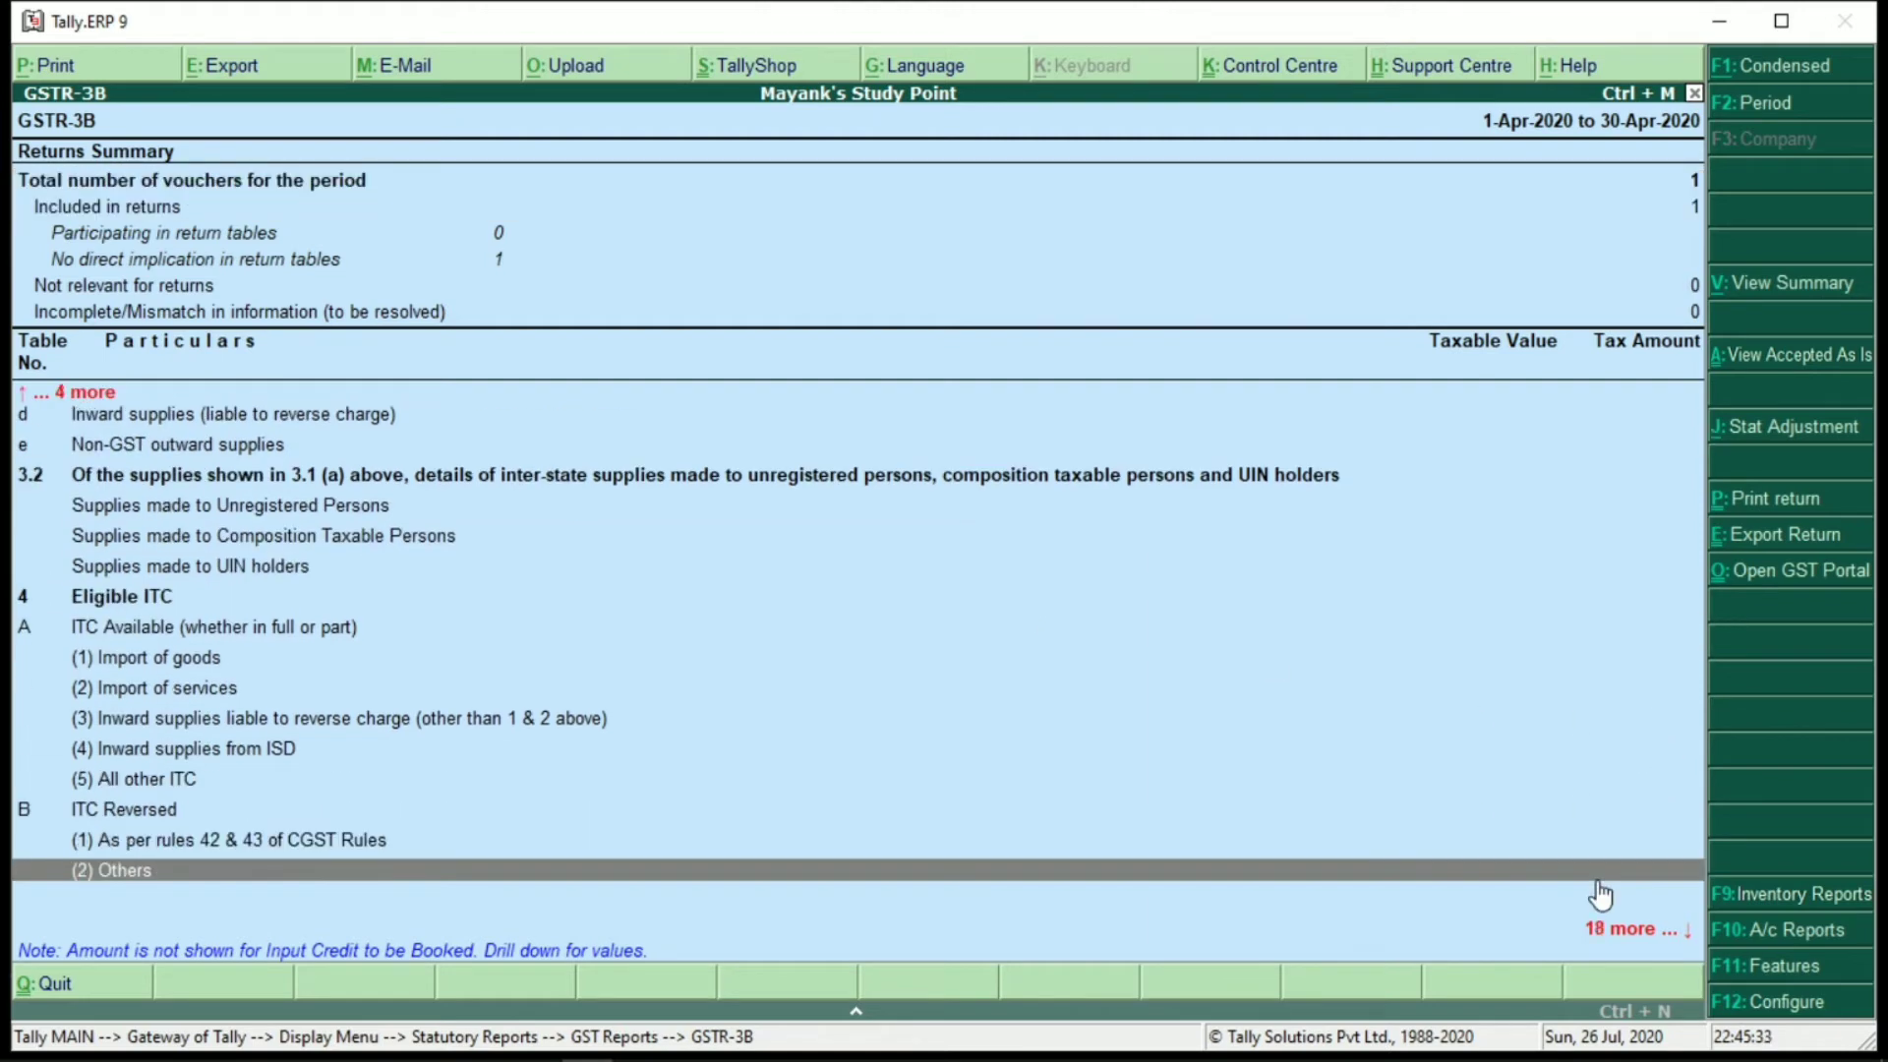
{"action": "key", "text": "Down"}
{"action": "key", "text": "Down"}
{"action": "key", "text": "Down"}
{"action": "key", "text": "Down"}
{"action": "key", "text": "Down"}
{"action": "key", "text": "Down"}
{"action": "key", "text": "Down"}
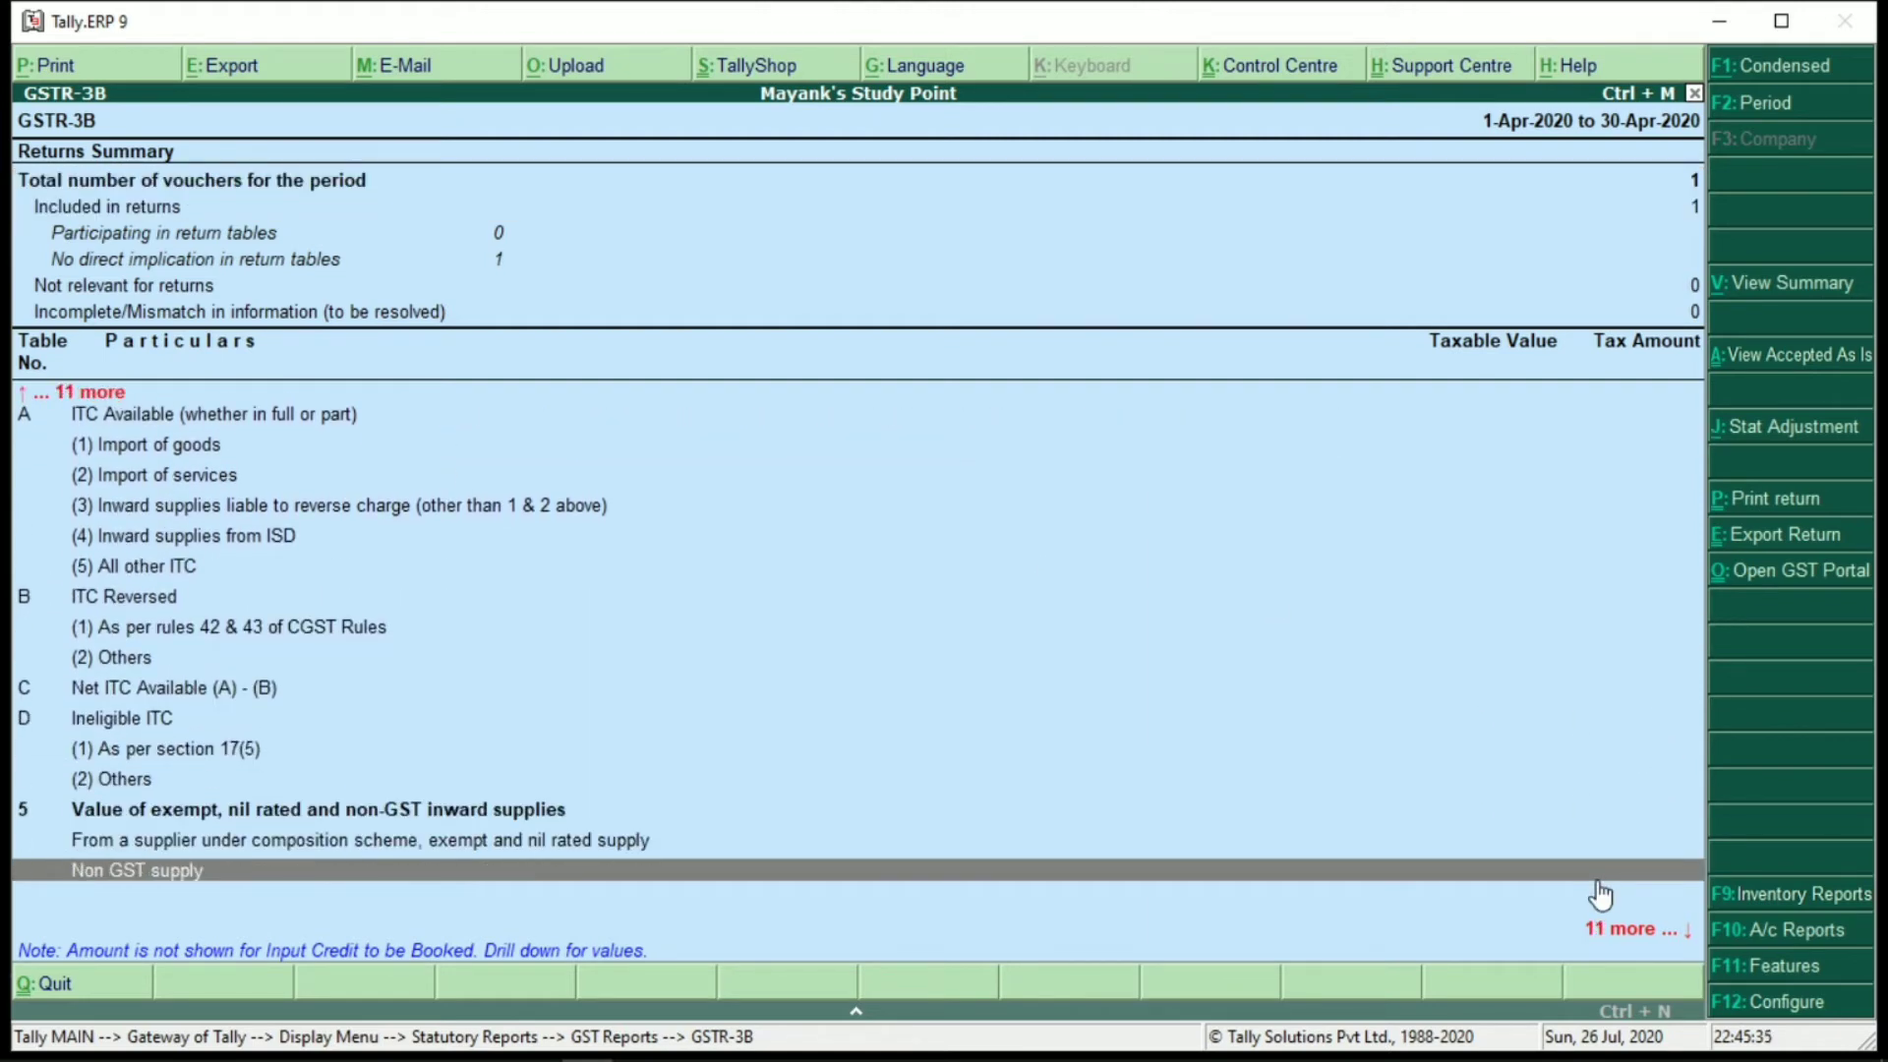
{"action": "key", "text": "Down"}
{"action": "key", "text": "Down"}
{"action": "key", "text": "Down"}
{"action": "key", "text": "Down"}
{"action": "key", "text": "Down"}
{"action": "key", "text": "Down"}
{"action": "key", "text": "Down"}
{"action": "key", "text": "Down"}
{"action": "key", "text": "Down"}
{"action": "key", "text": "Up"}
{"action": "key", "text": "Up"}
{"action": "key", "text": "Up"}
{"action": "key", "text": "Up"}
{"action": "key", "text": "Up"}
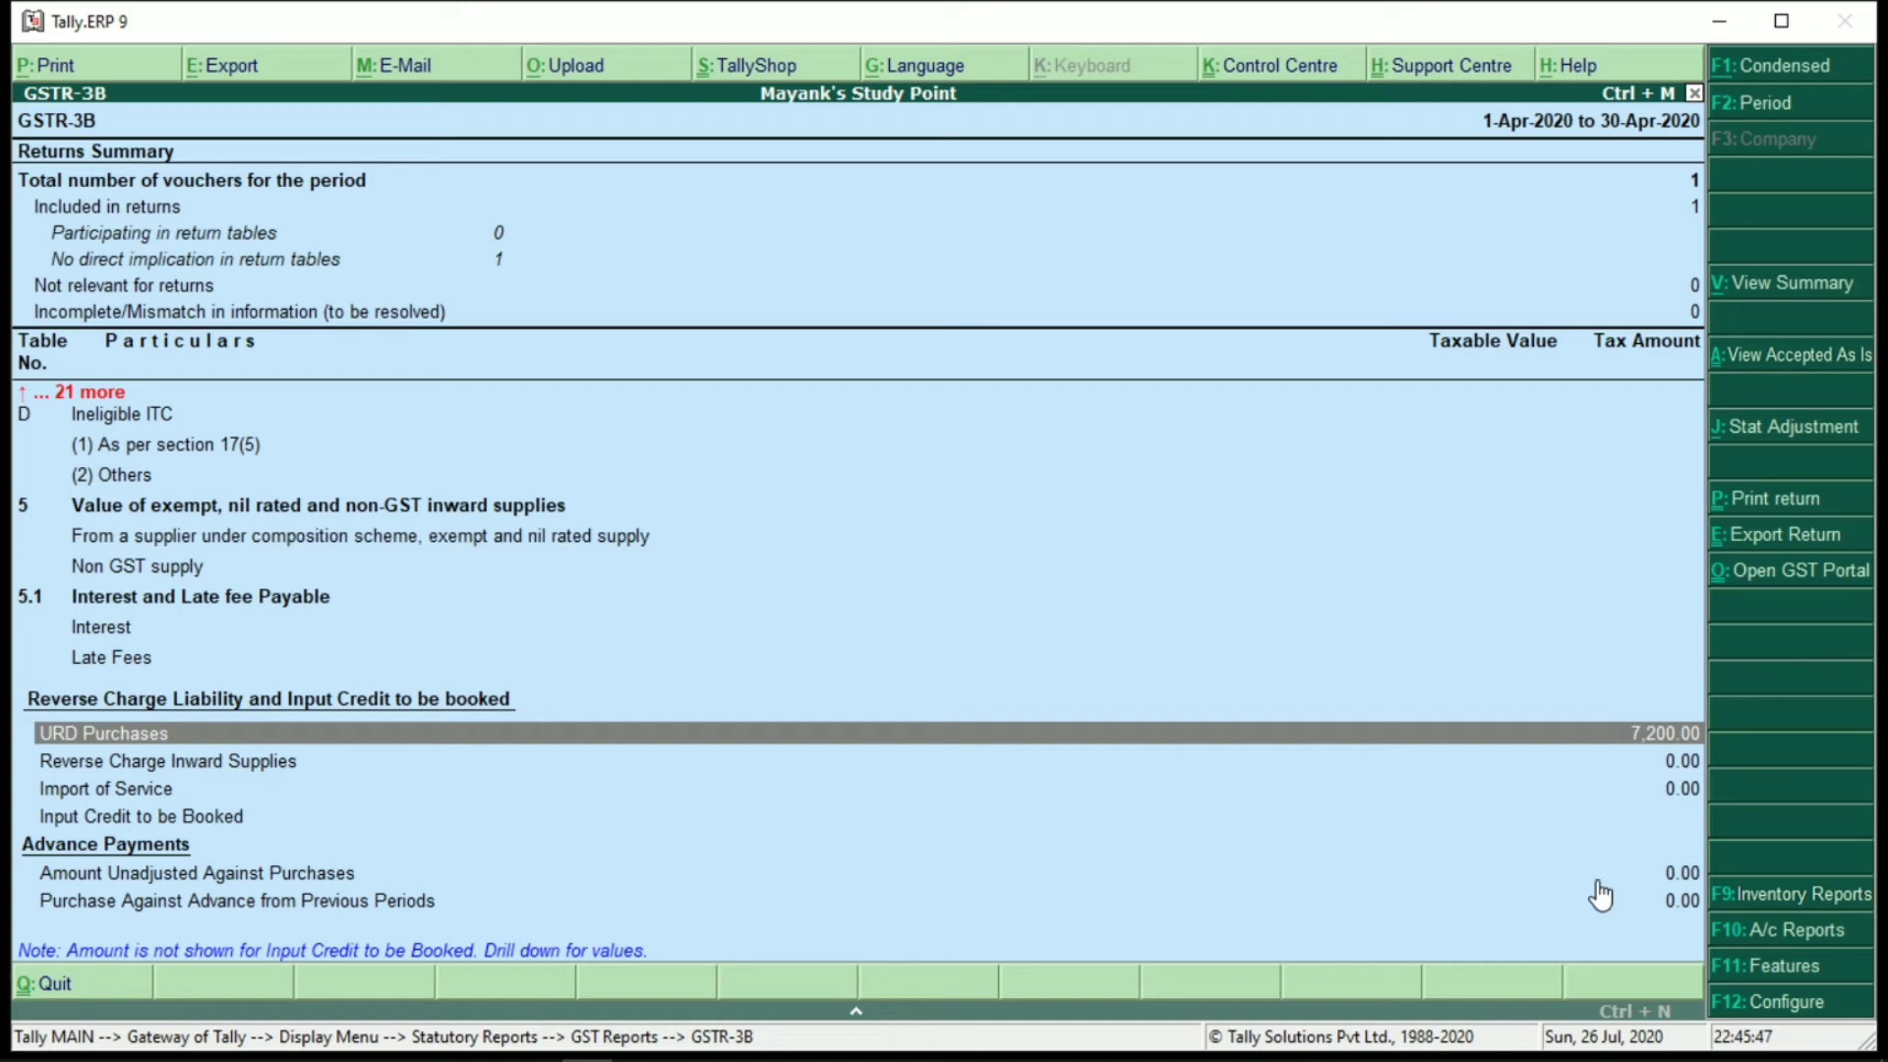
Start Journal No. 1 as a Stat Adjustment: Increase of Tax Liability, Purchase from Unregistered dealer
{"action": "left_click", "coordinate": [1716, 445]}
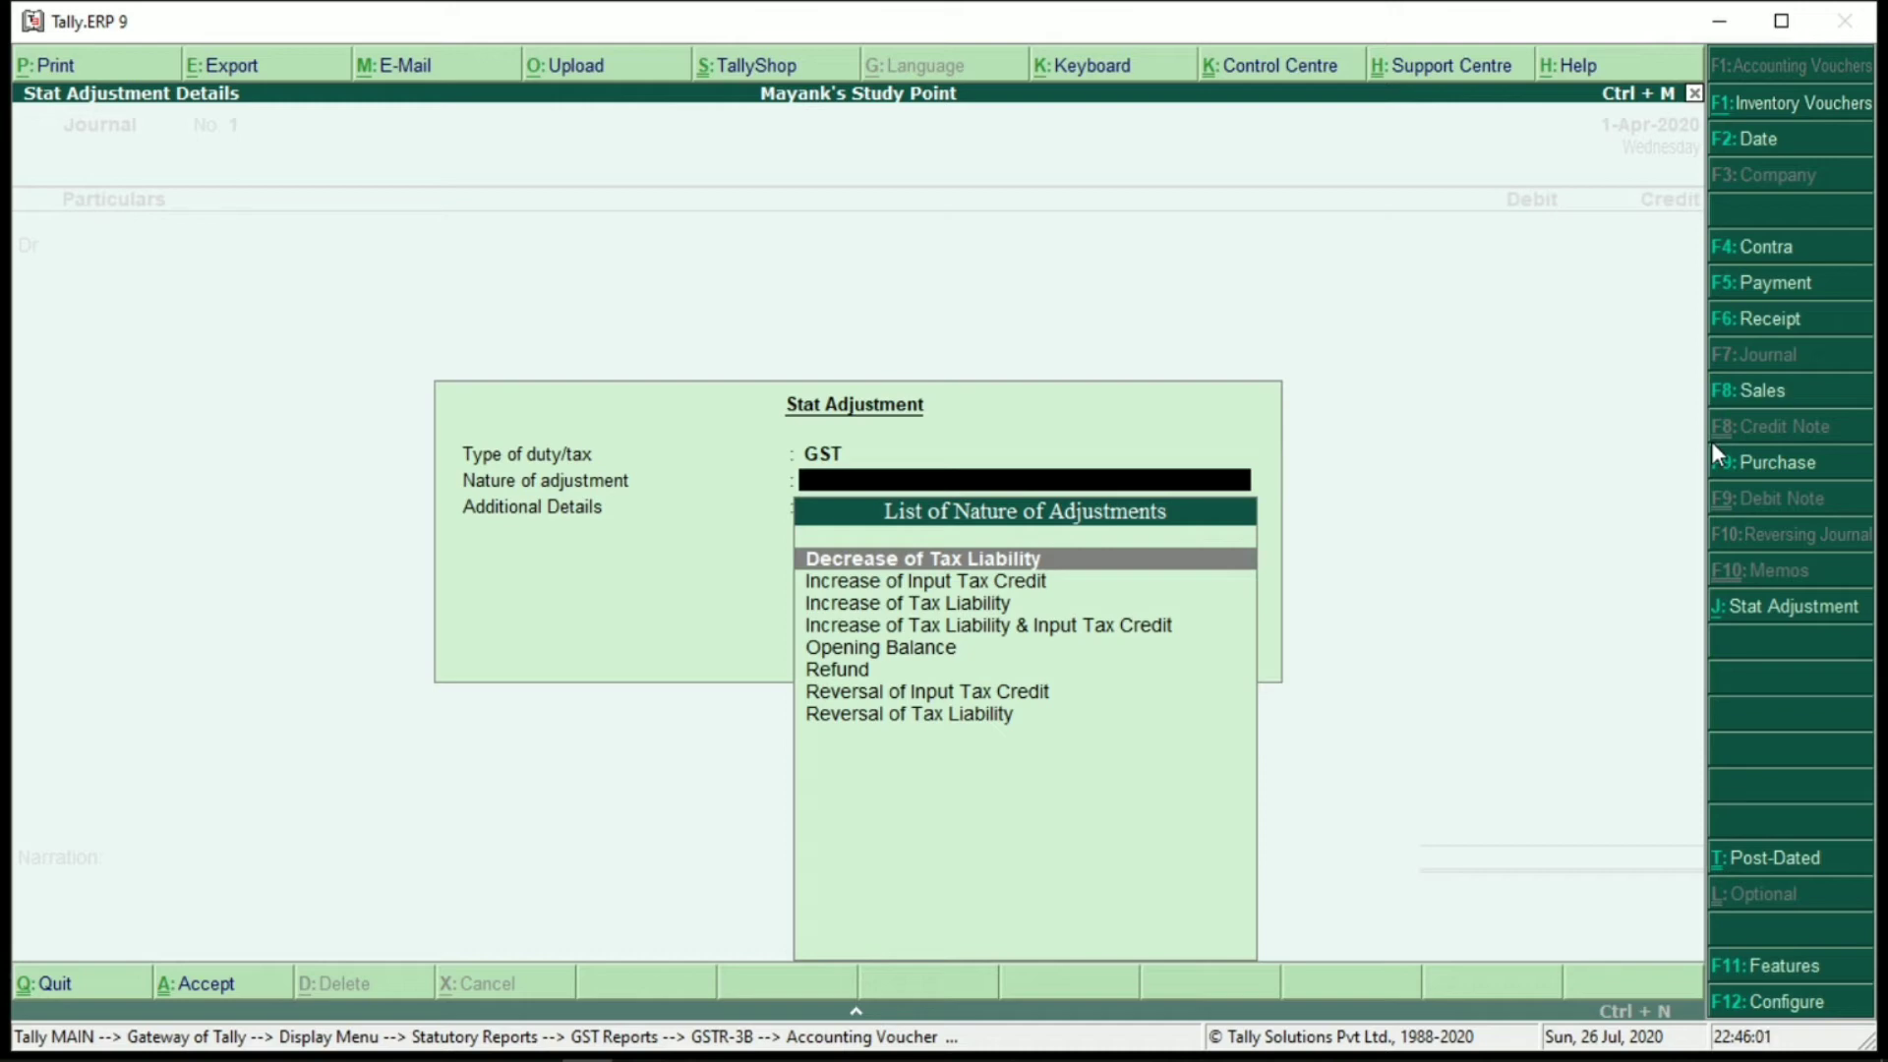
{"action": "key", "text": "Down"}
{"action": "key", "text": "Down"}
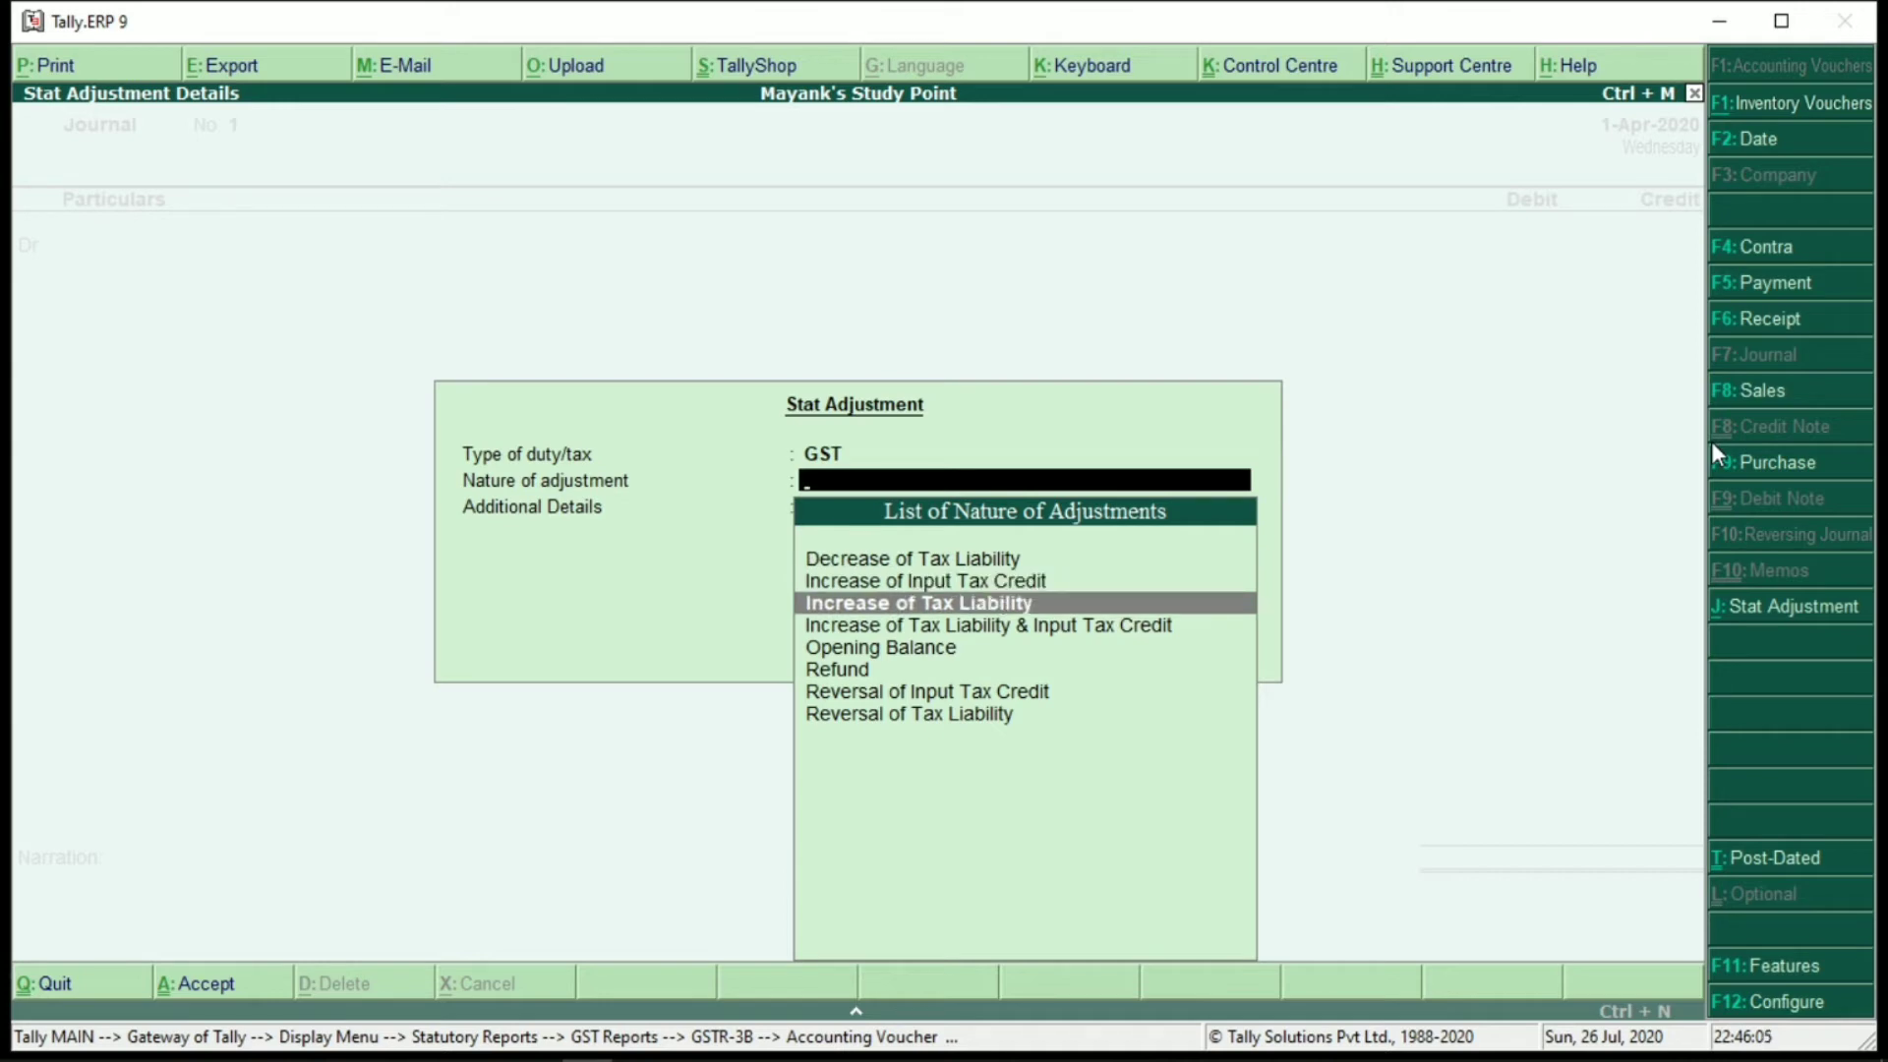
{"action": "key", "text": "Return"}
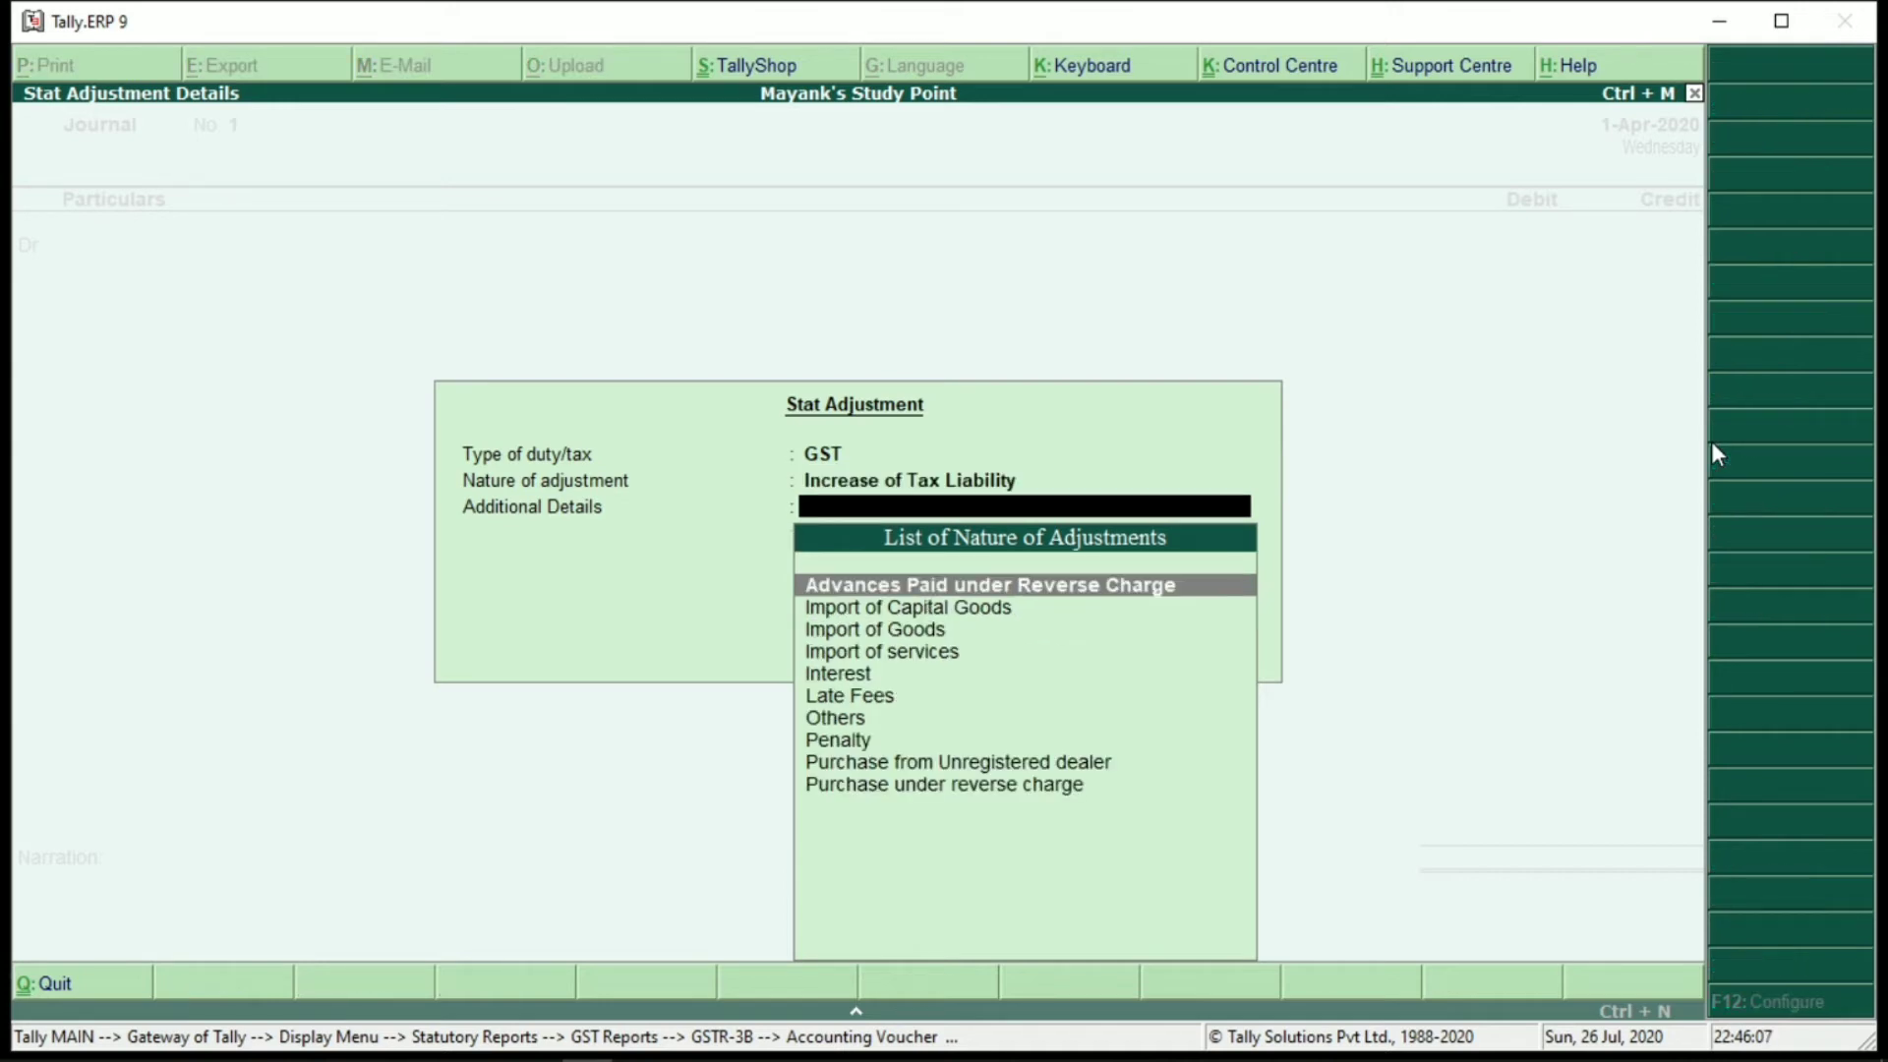
{"action": "key", "text": "Down"}
{"action": "key", "text": "Down"}
{"action": "key", "text": "Down"}
{"action": "key", "text": "Down"}
{"action": "key", "text": "Down"}
{"action": "key", "text": "Down"}
{"action": "key", "text": "Down"}
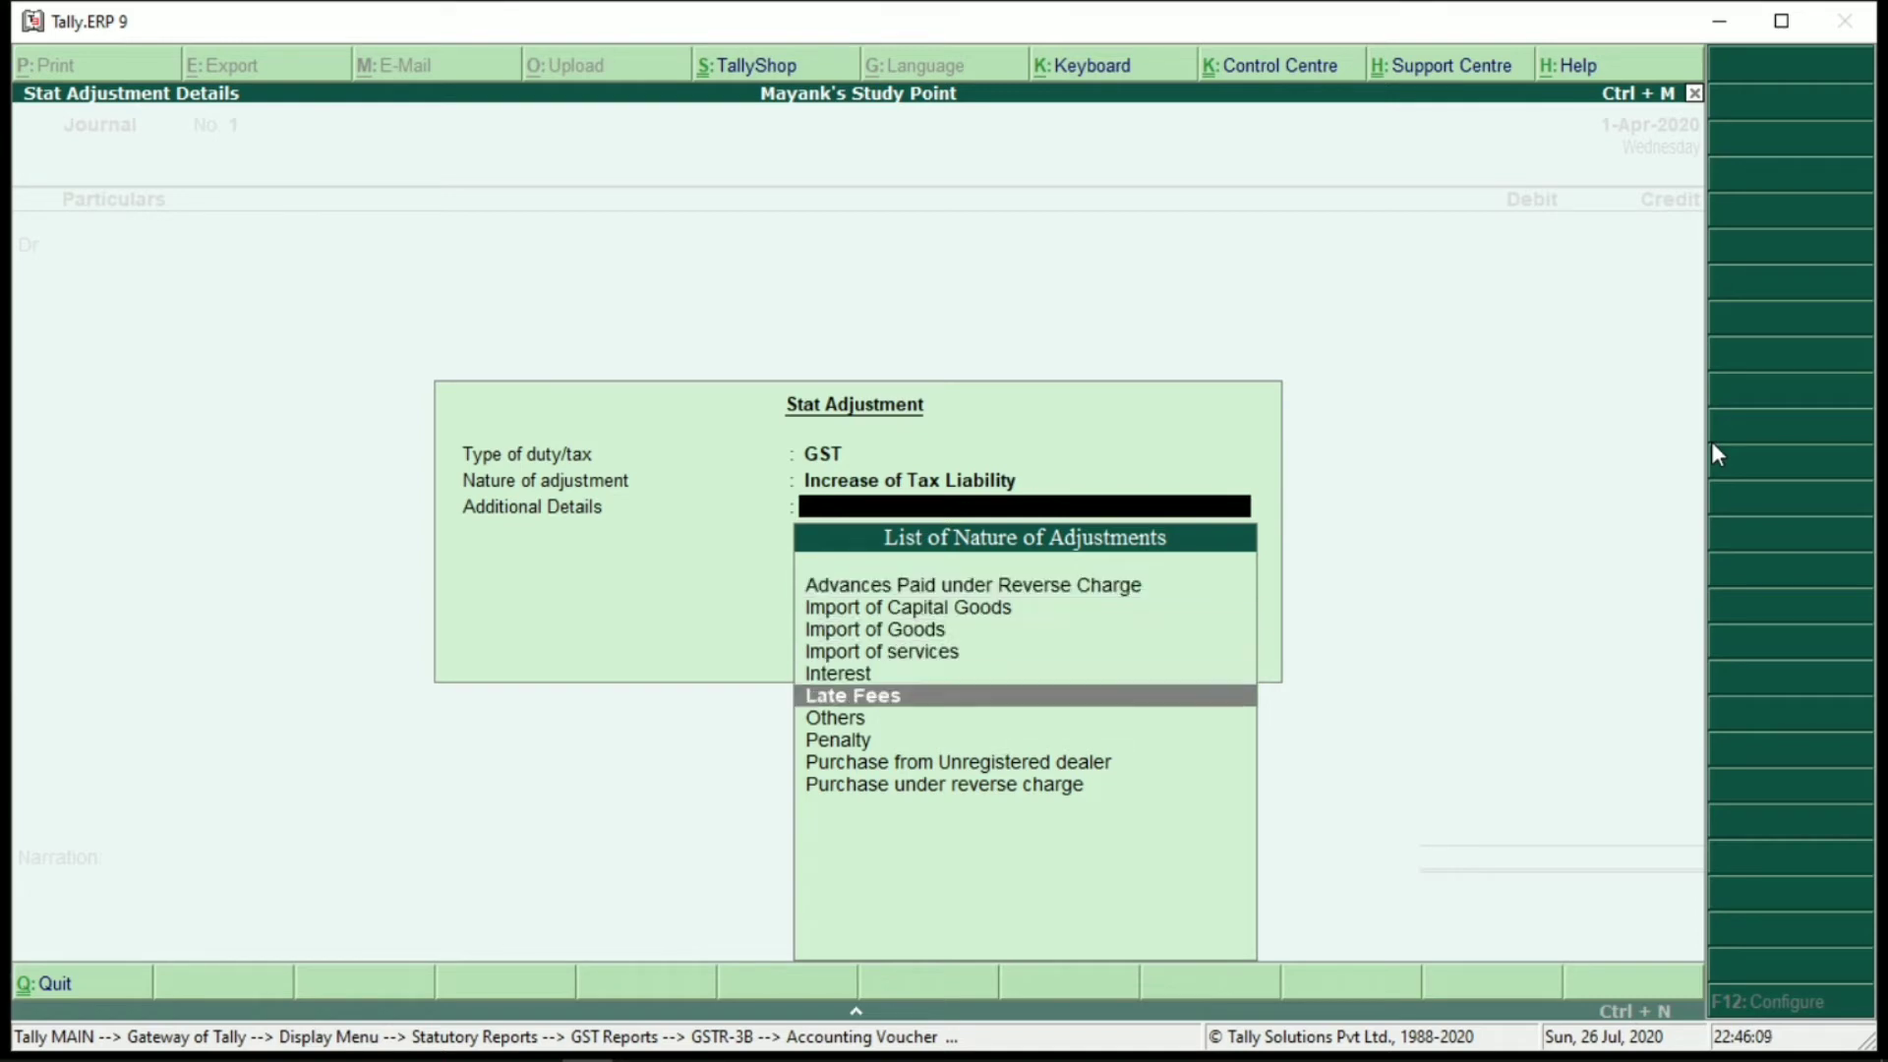
{"action": "key", "text": "Down"}
{"action": "key", "text": "Return"}
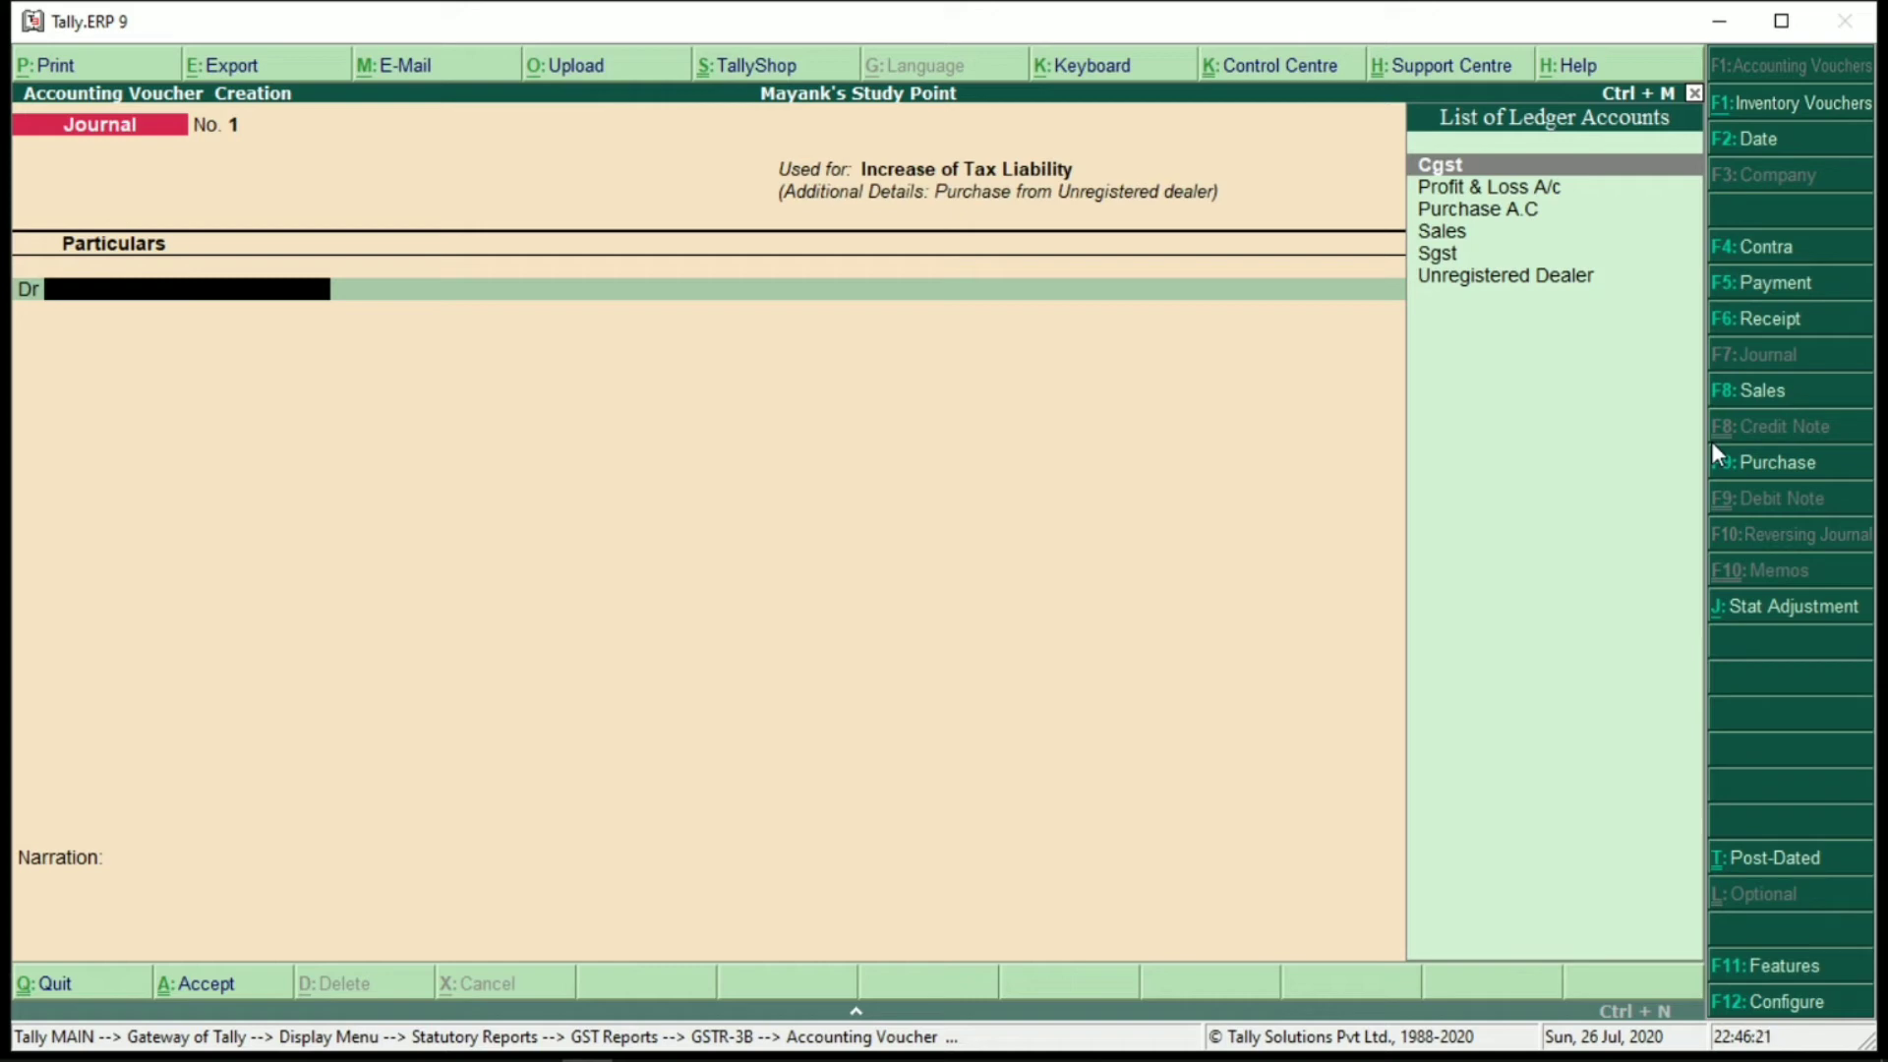
Debit Unregistered Dealer 7,200 against pending bill 1
{"action": "key", "text": "Down"}
{"action": "key", "text": "Down"}
{"action": "key", "text": "Down"}
{"action": "key", "text": "Down"}
{"action": "key", "text": "Down"}
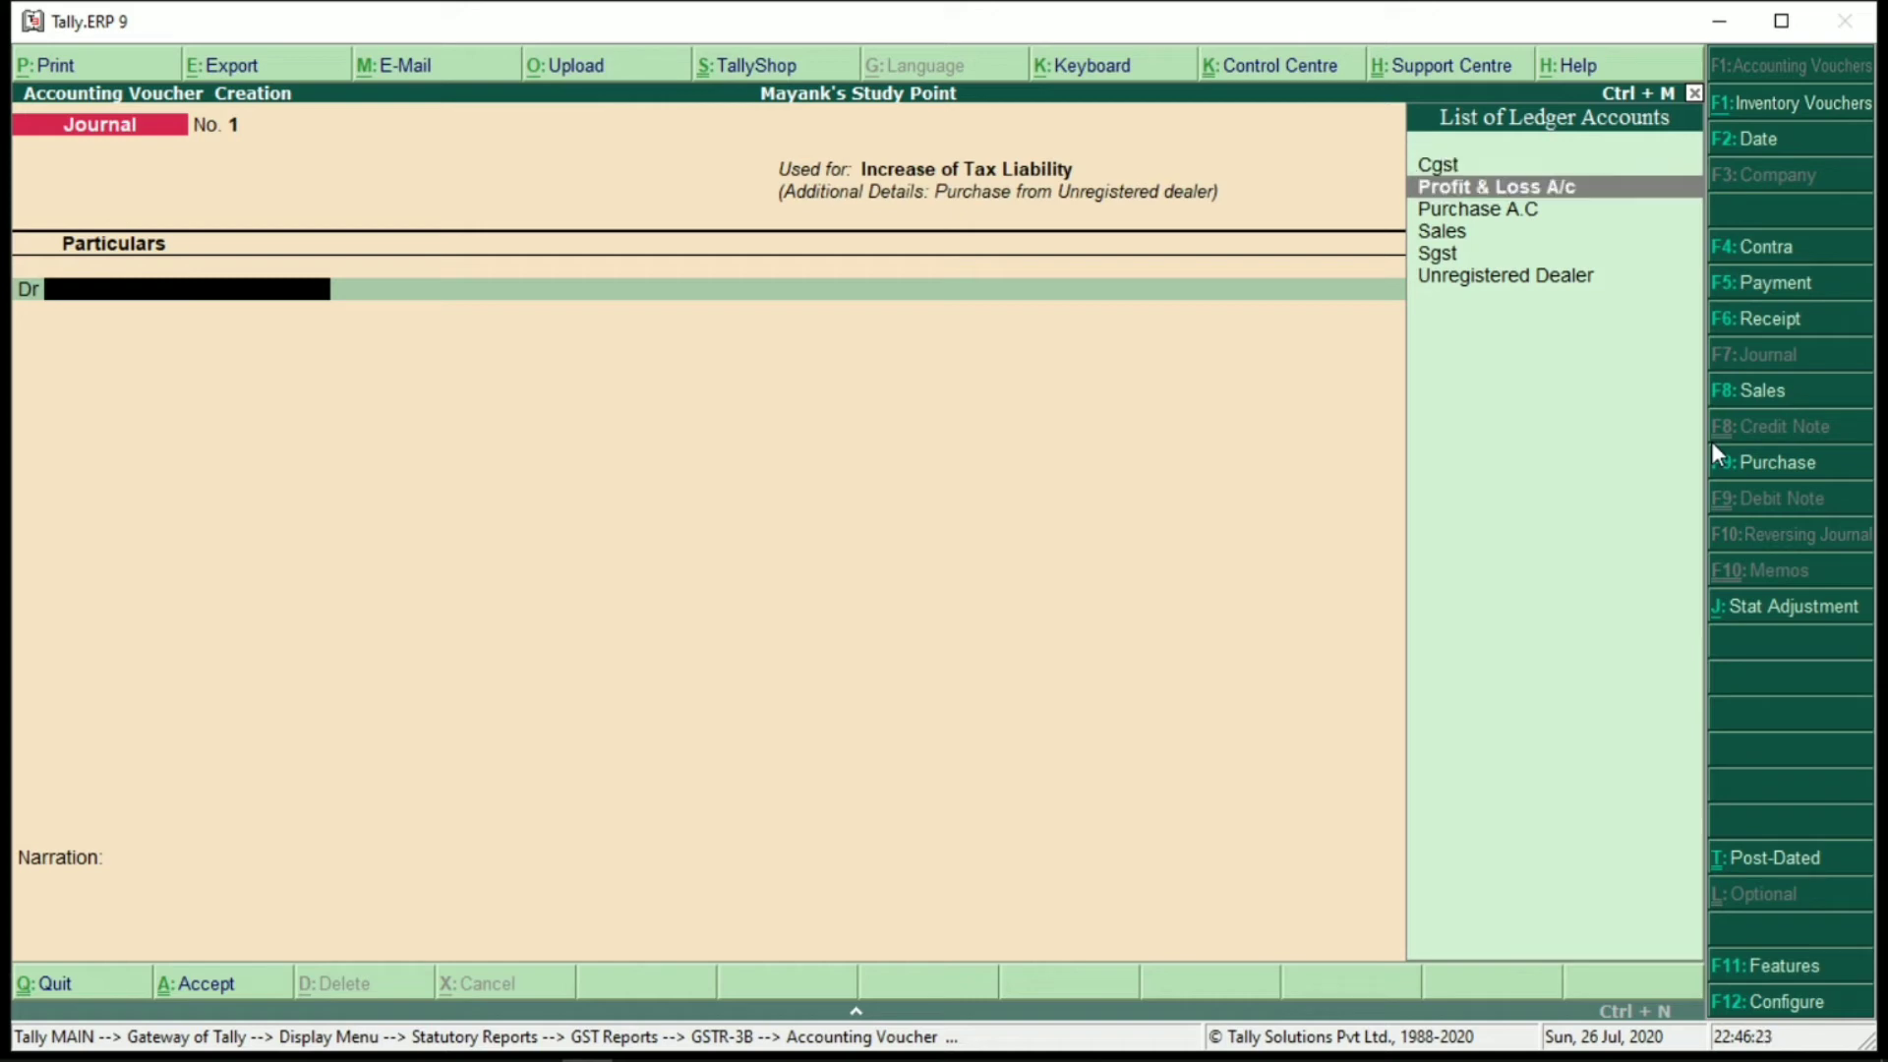
{"action": "key", "text": "Return"}
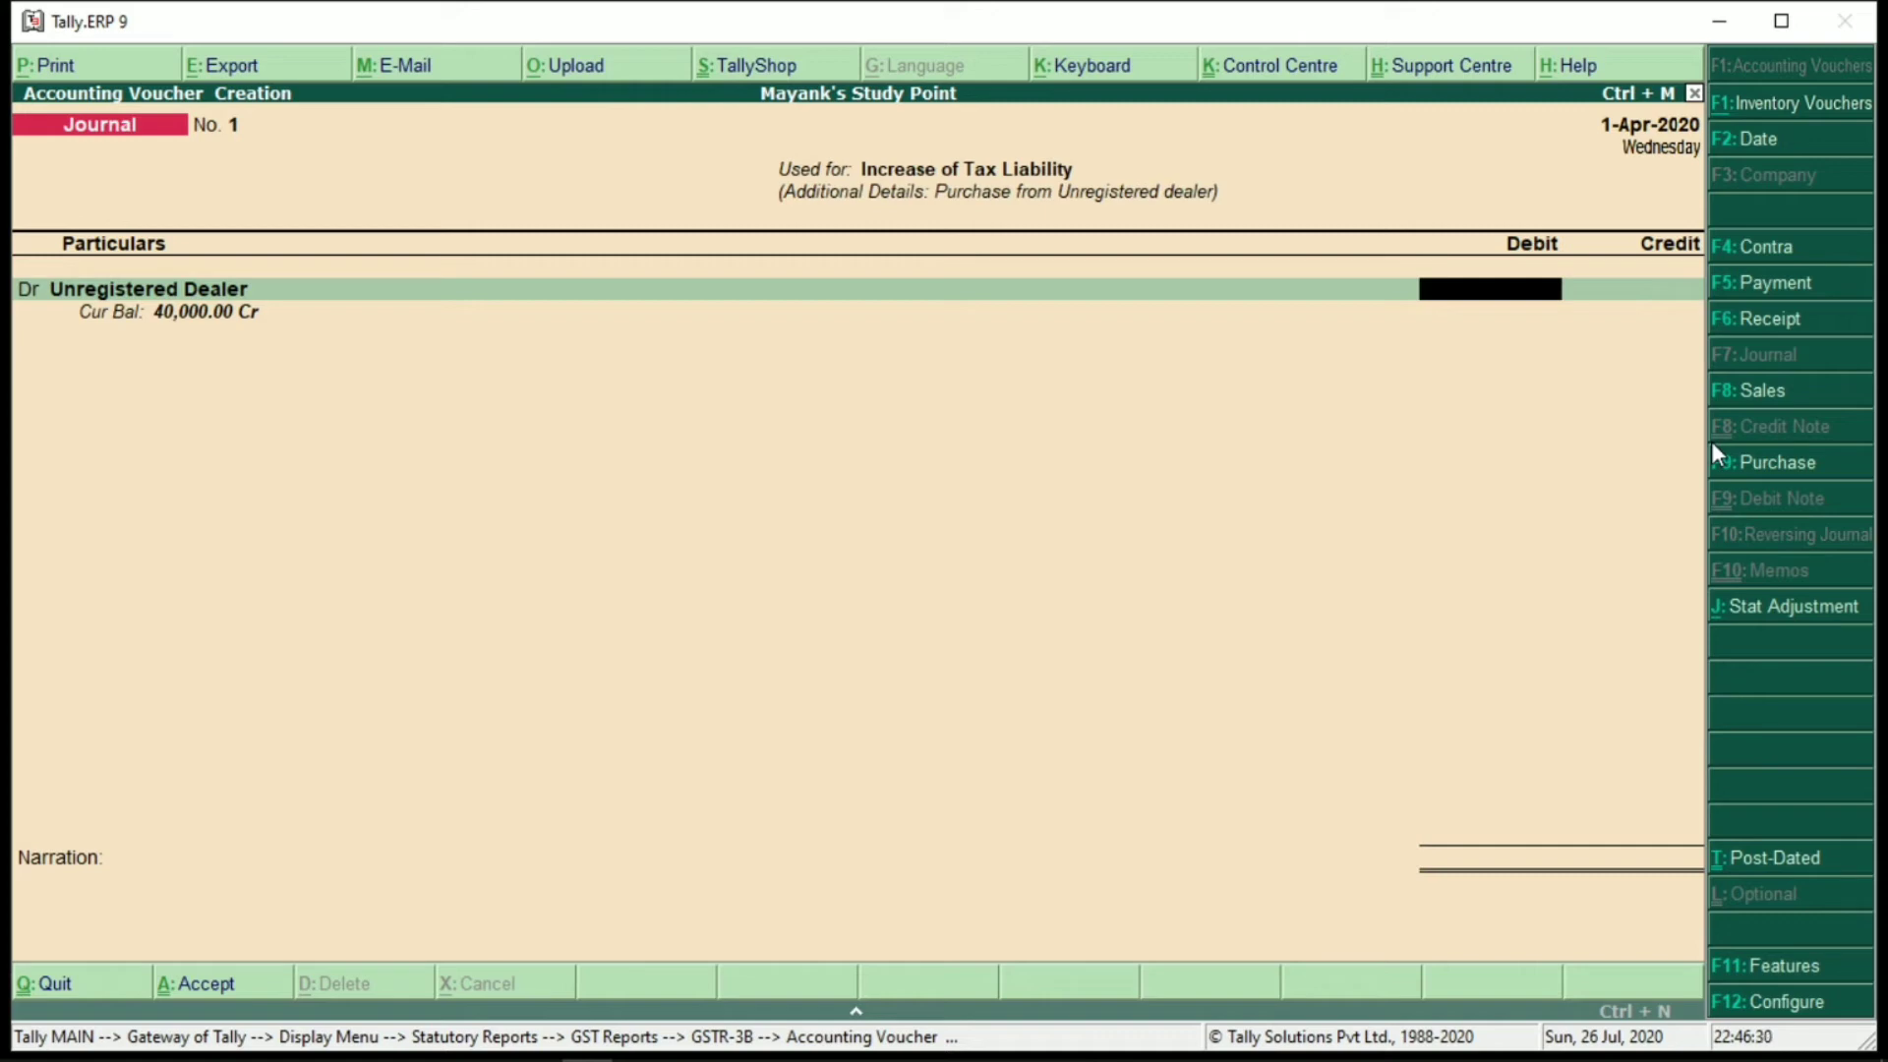
{"action": "type", "text": "7200"}
{"action": "key", "text": "Return"}
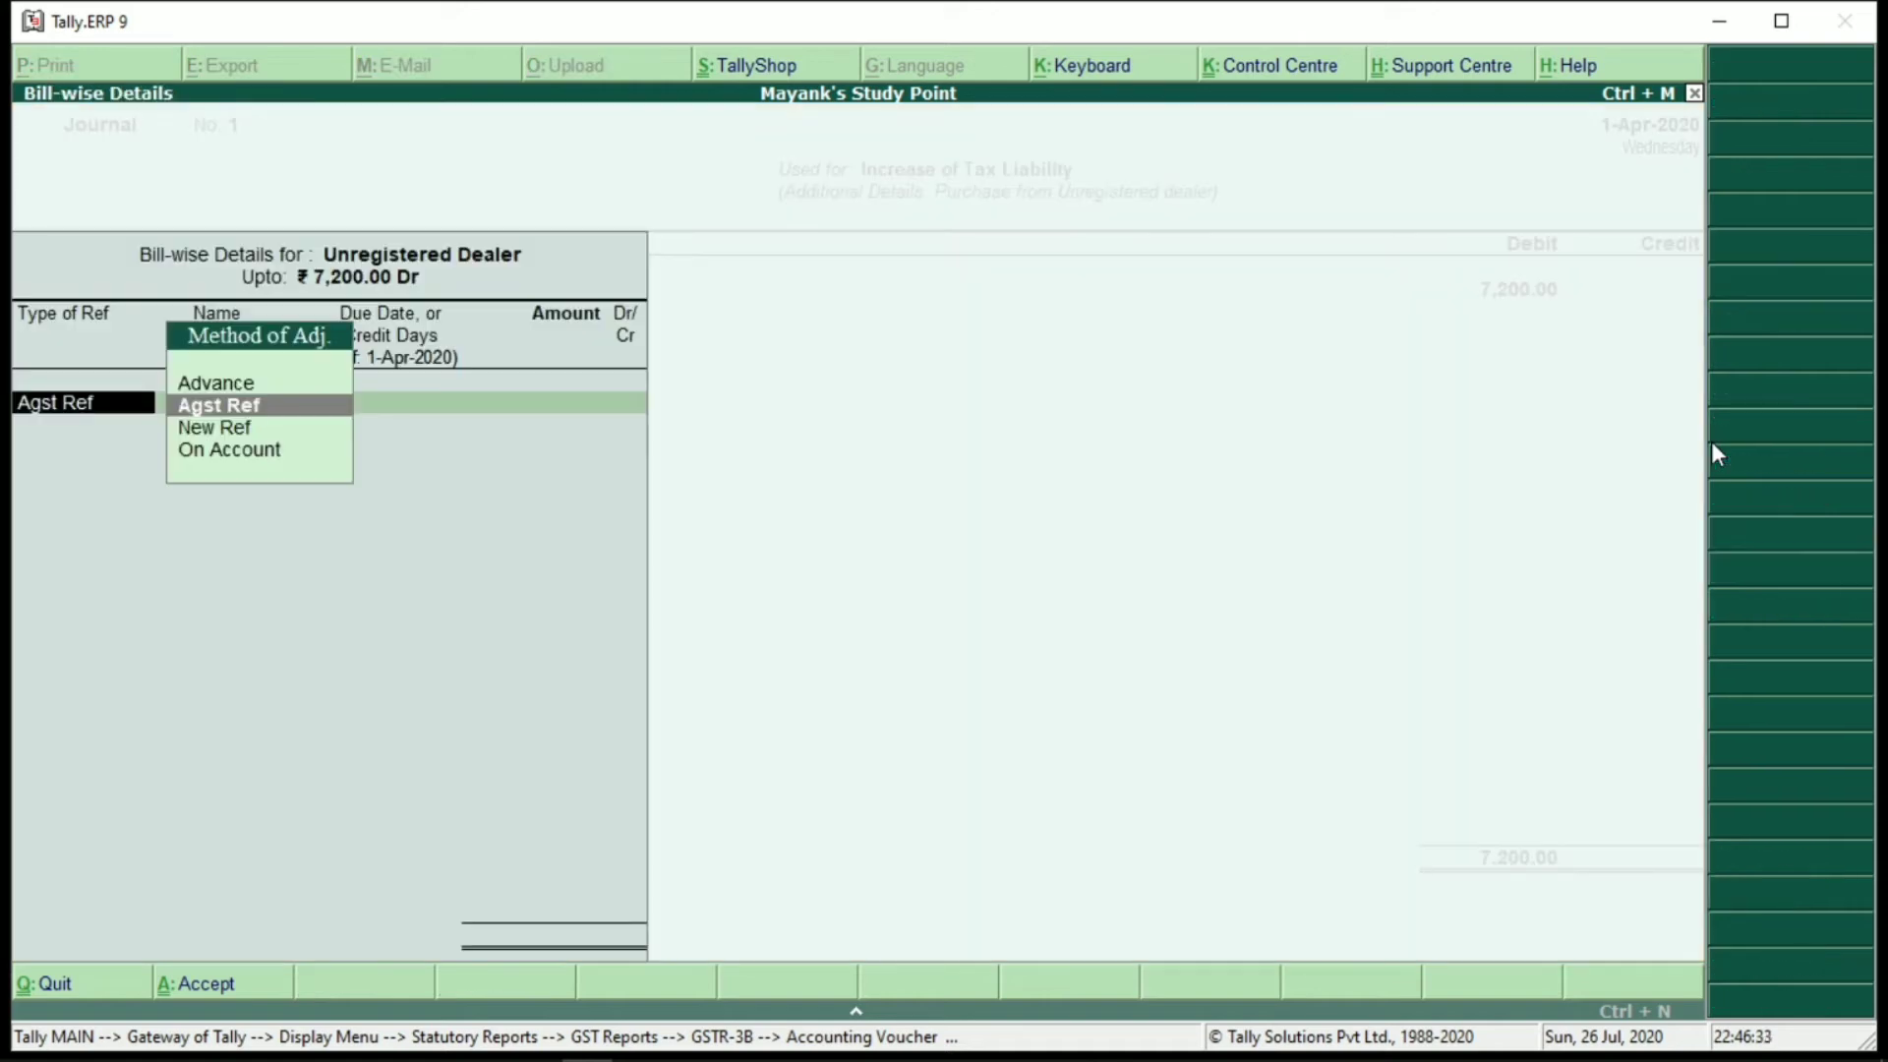
{"action": "key", "text": "Return"}
{"action": "key", "text": "Return"}
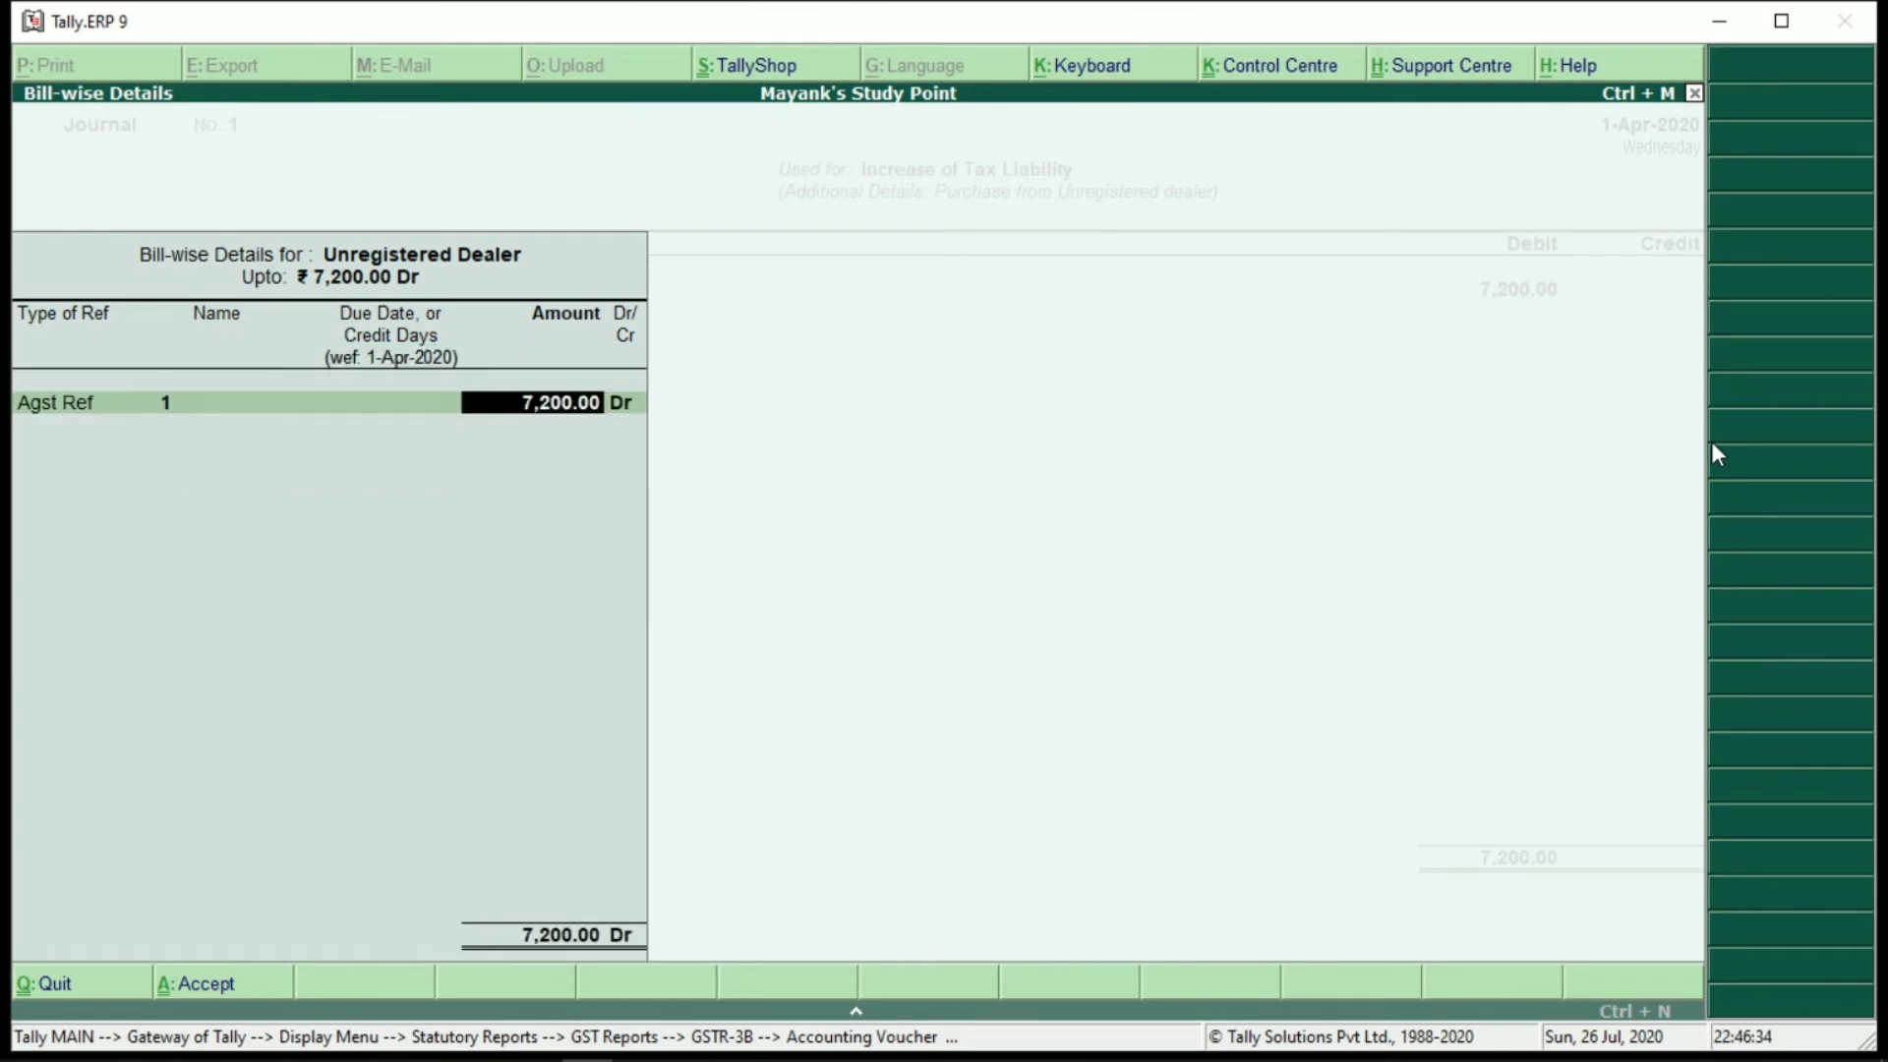
{"action": "key", "text": "Return"}
{"action": "key", "text": "Return"}
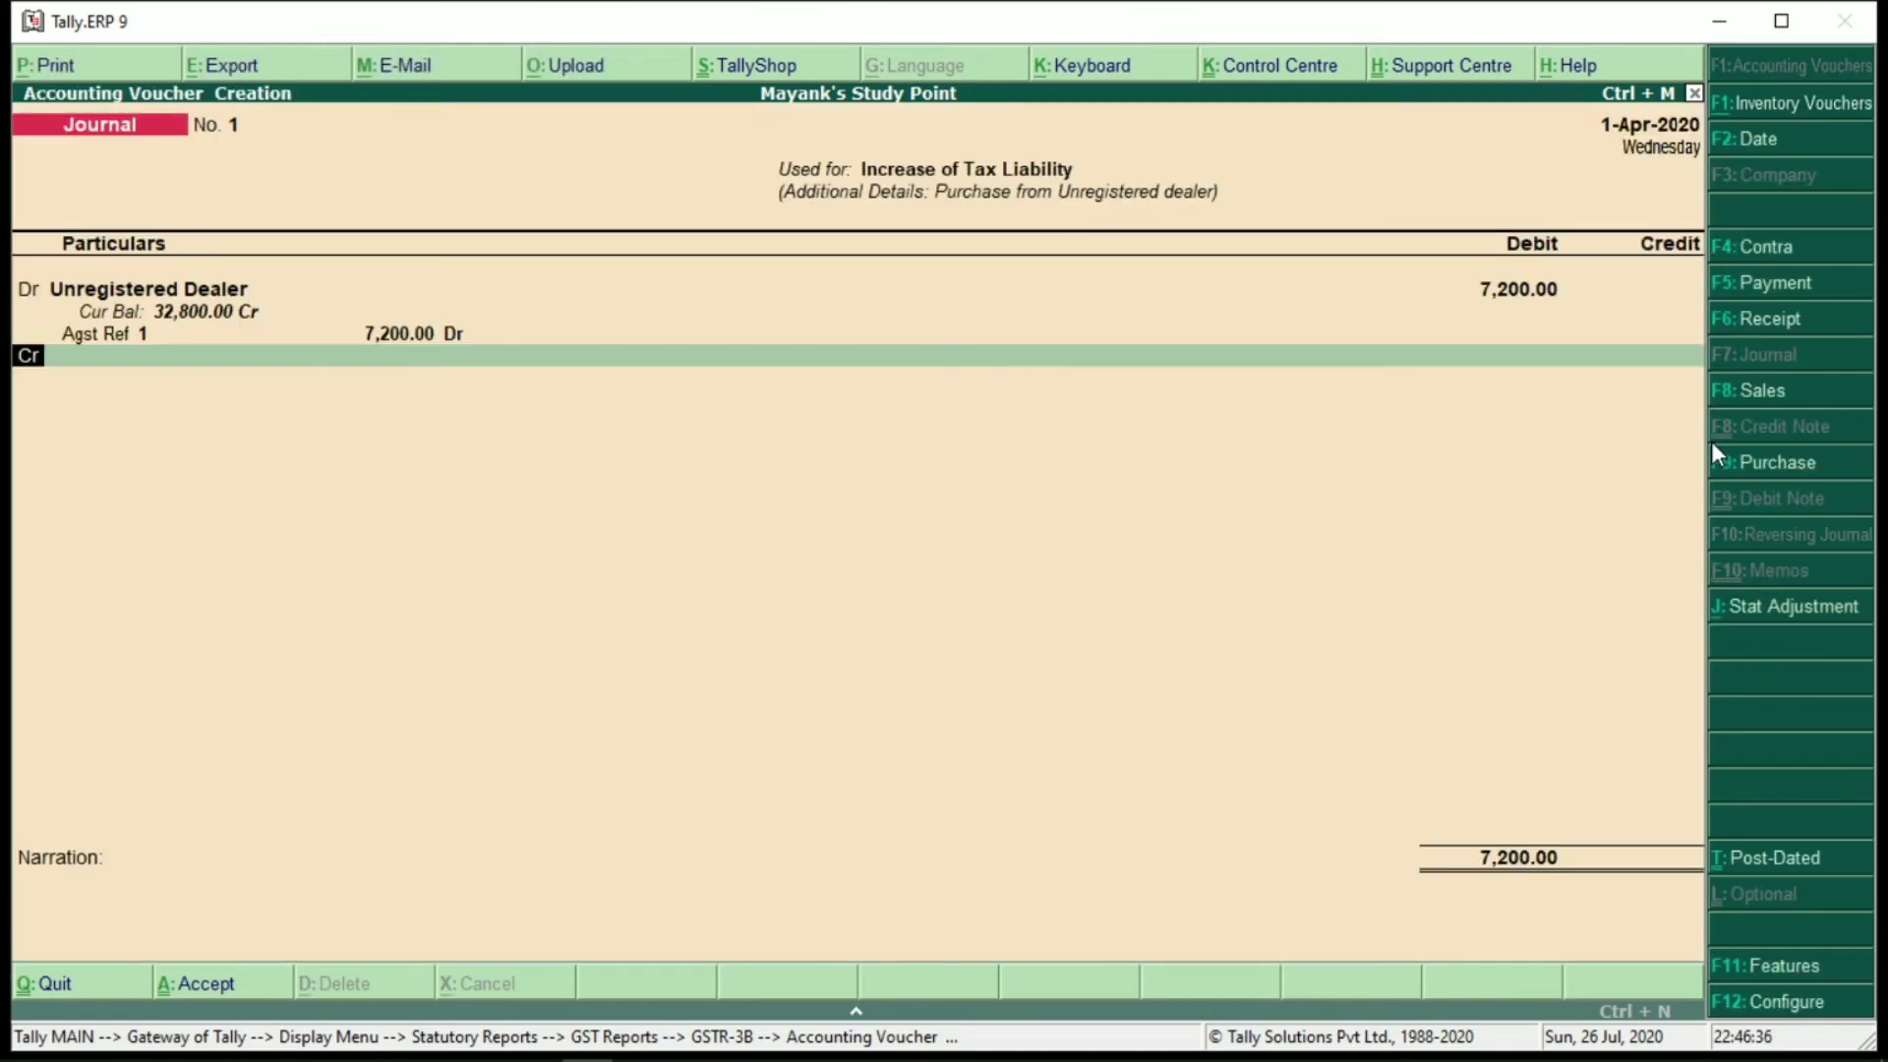
{"action": "key", "text": "Return"}
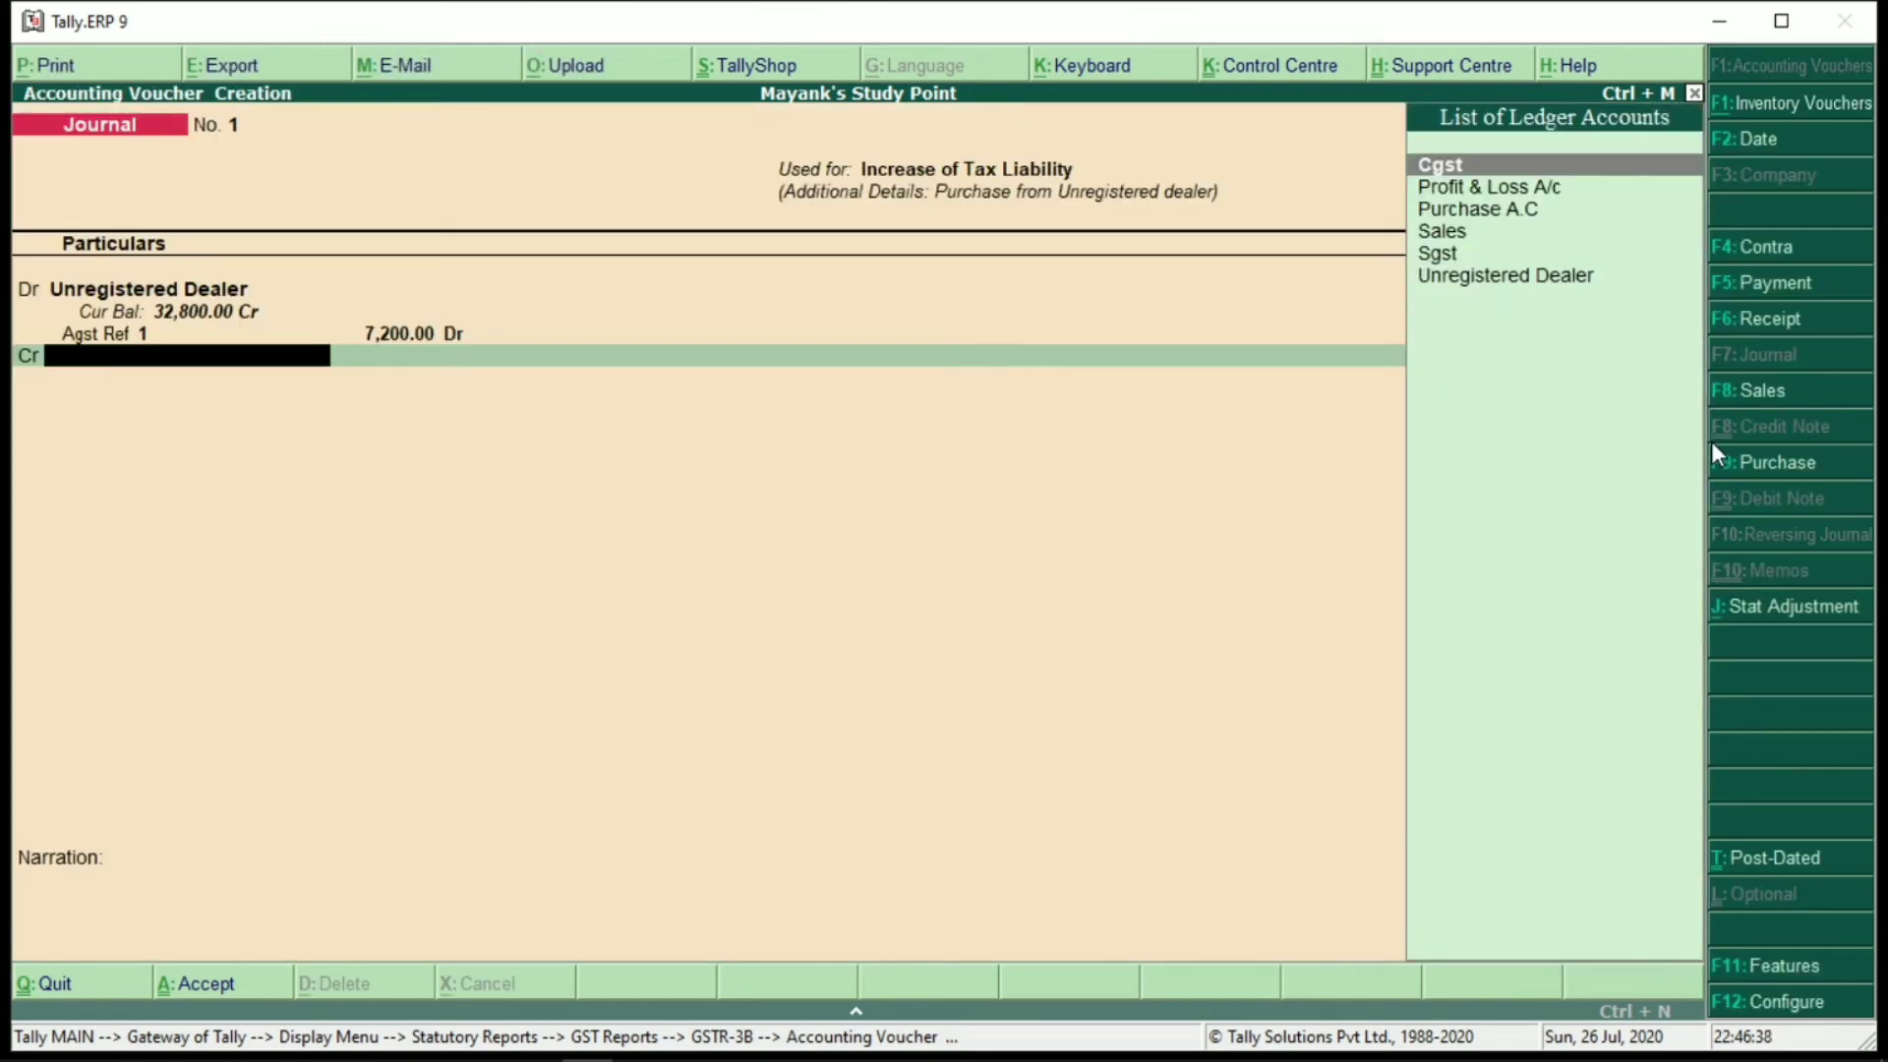
Credit Cgst 3,600 with 9% rate and 40000 taxable value
{"action": "key", "text": "Return"}
{"action": "key", "text": "Return"}
{"action": "type", "text": "9"}
{"action": "key", "text": "Return"}
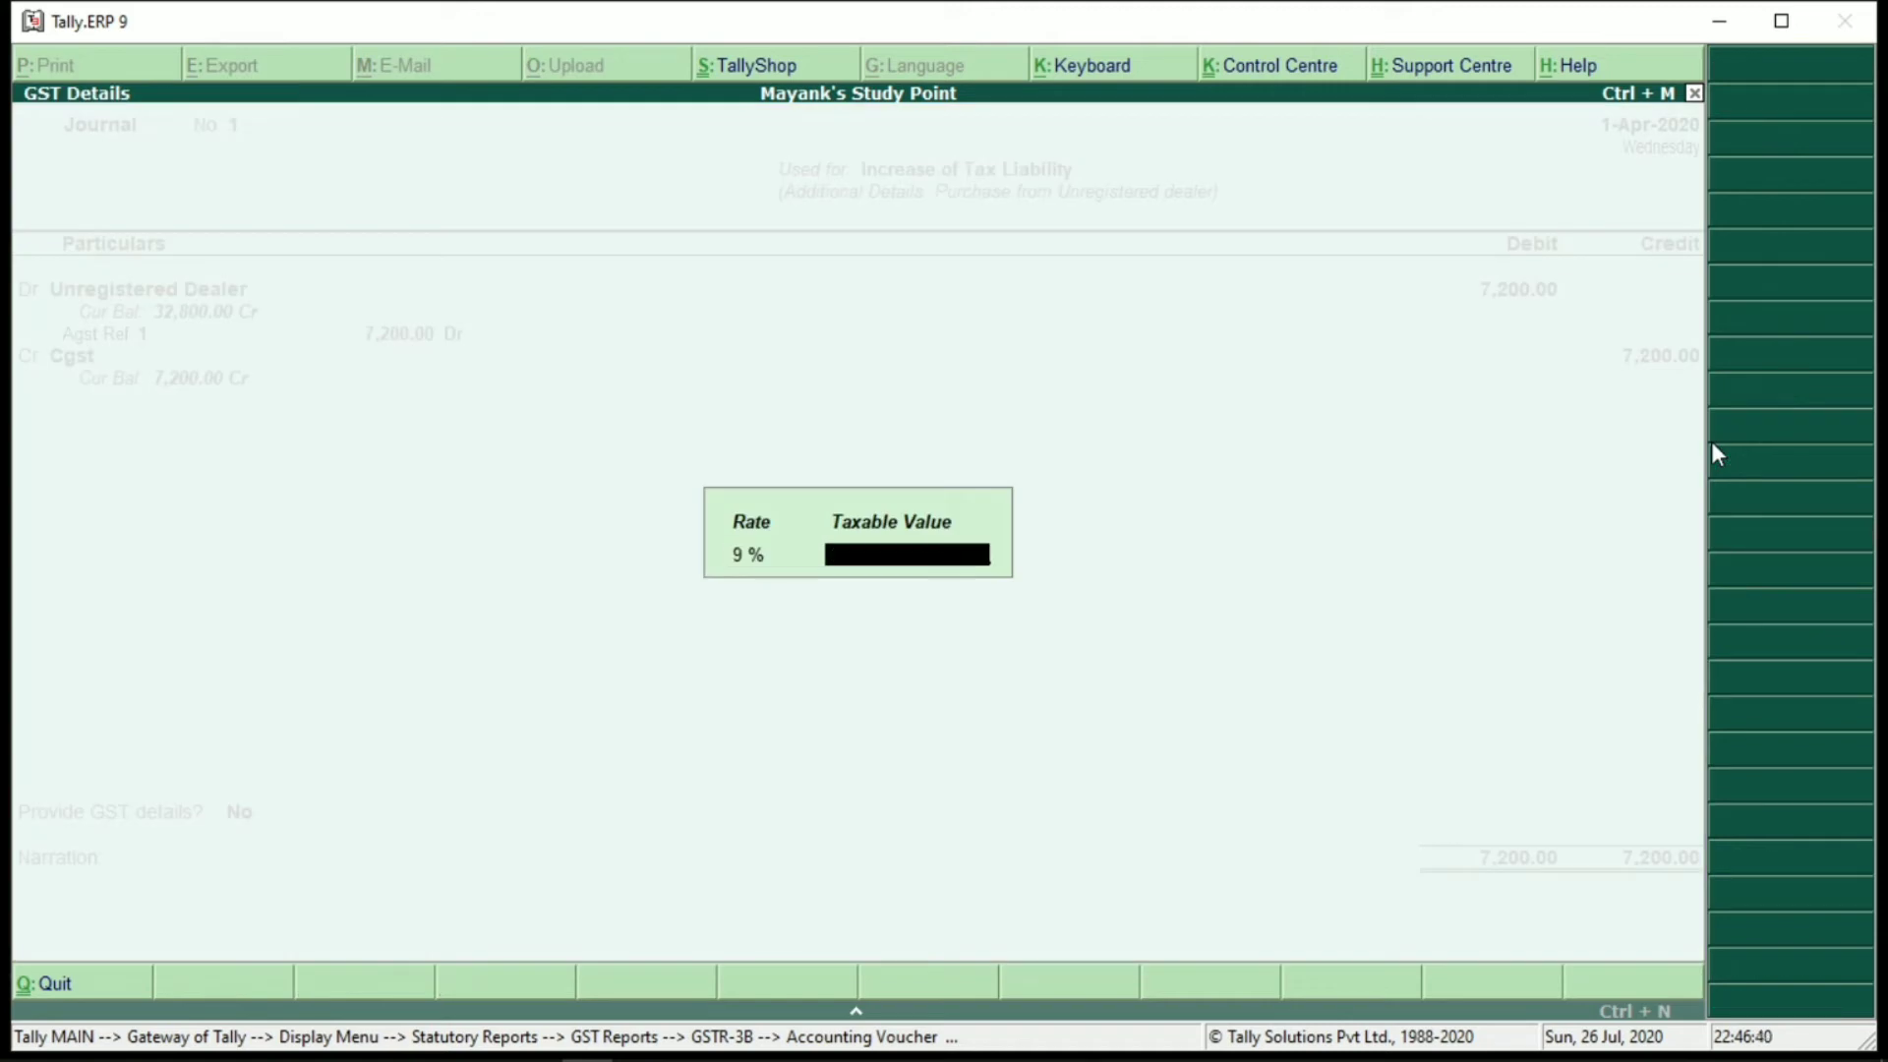
{"action": "type", "text": "40000"}
{"action": "key", "text": "Return"}
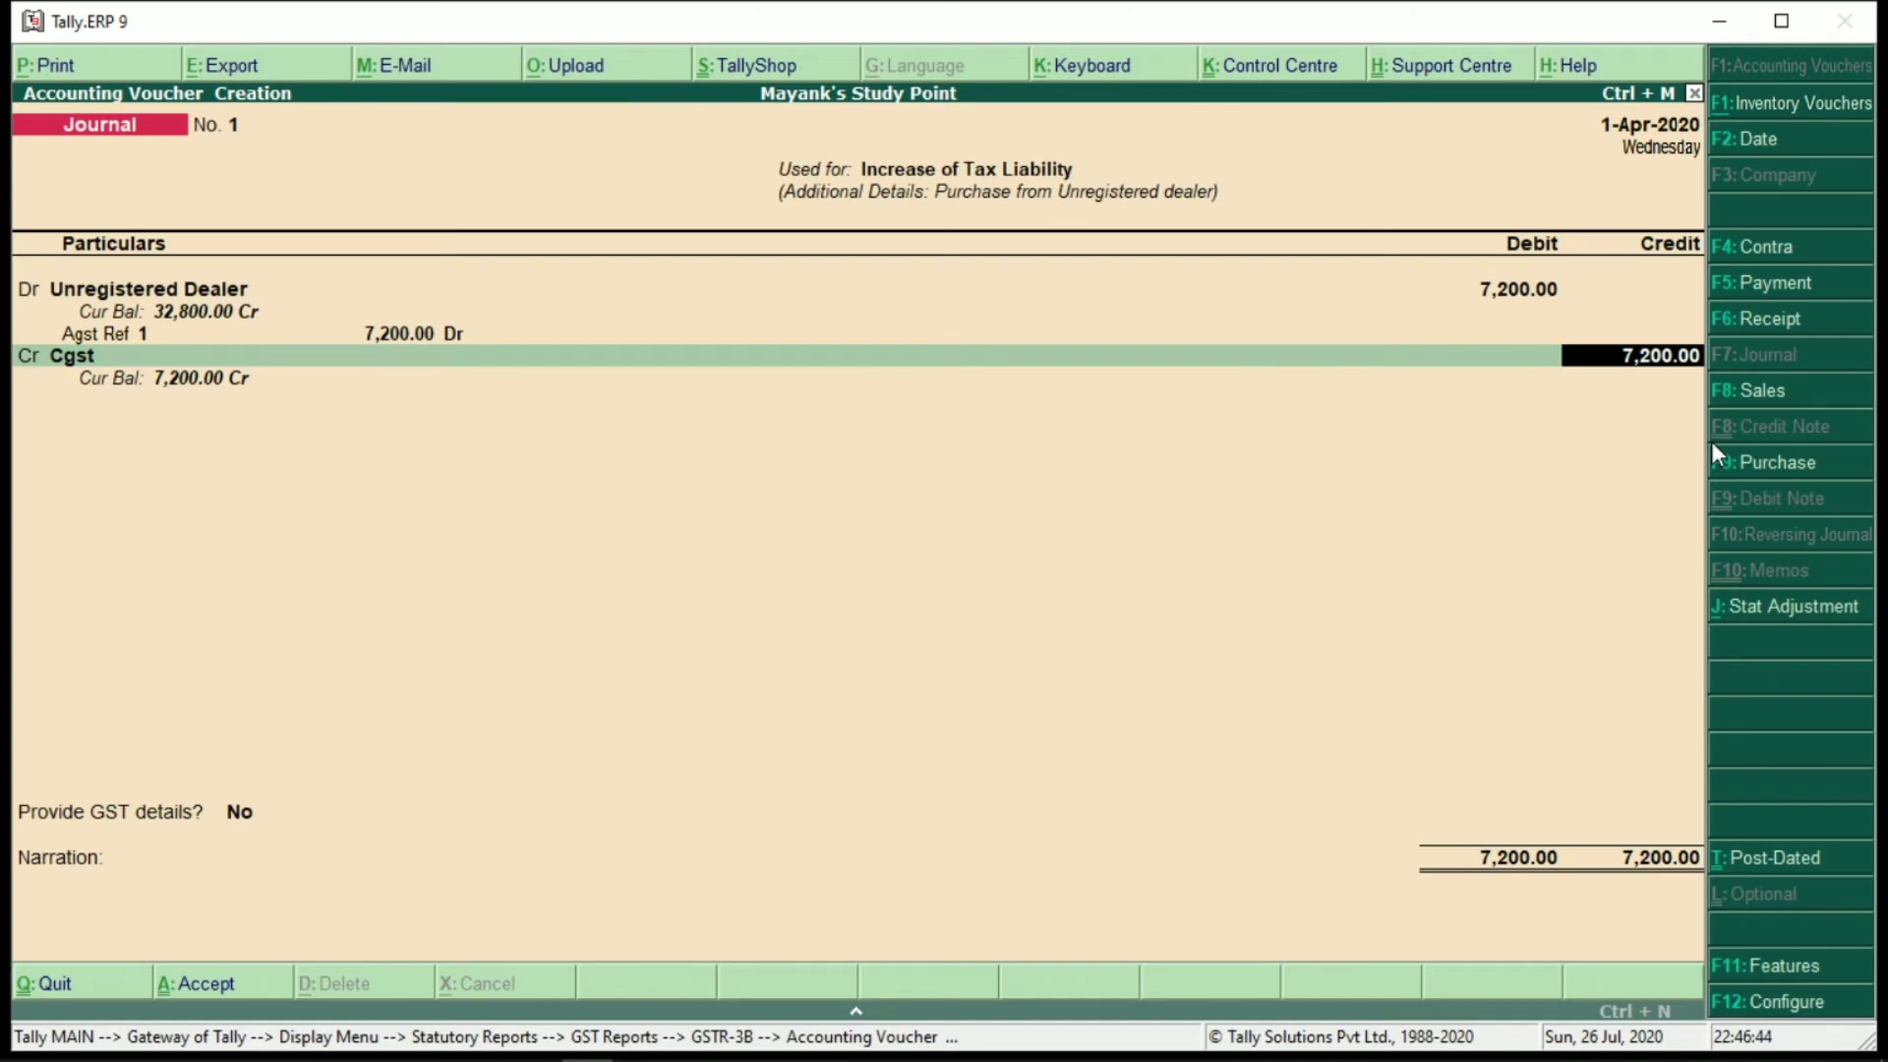
{"action": "type", "text": "3600"}
{"action": "key", "text": "Return"}
{"action": "key", "text": "Return"}
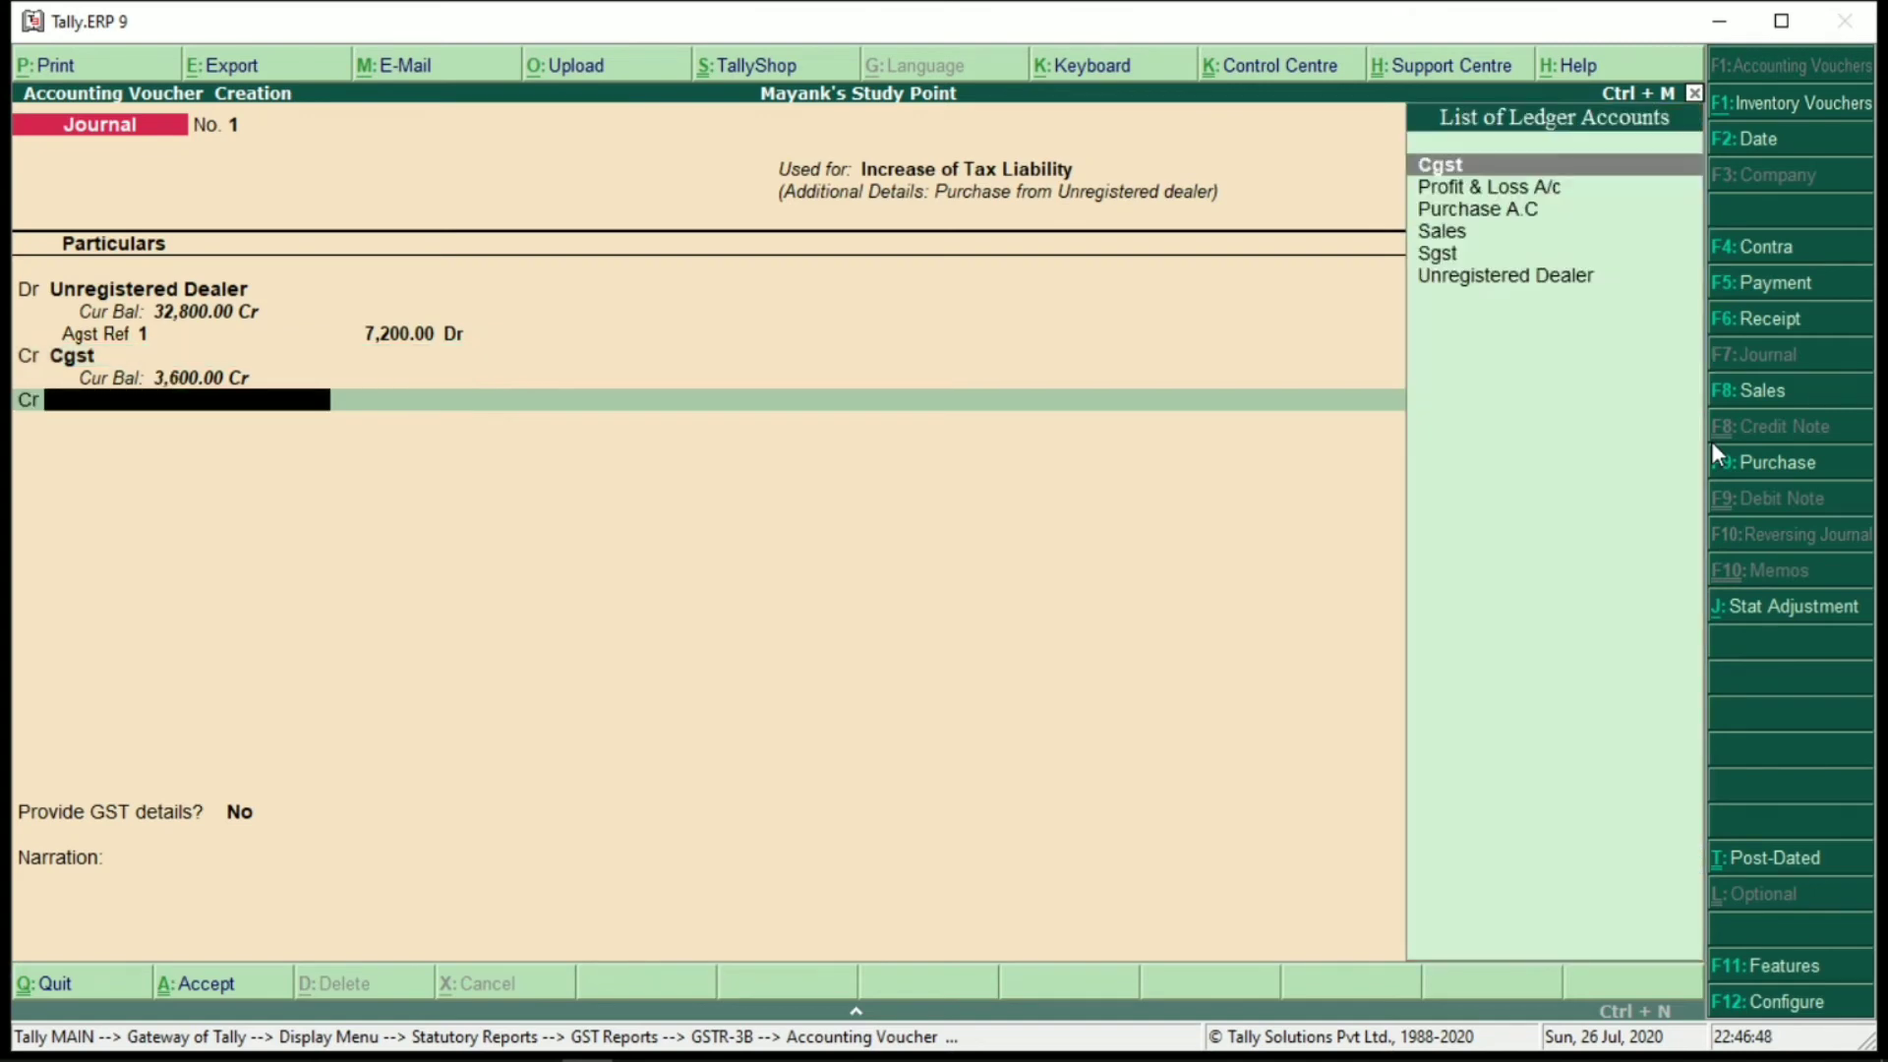
Credit Sgst for the remaining 3,600 and accept the balanced 7,200.00 journal
{"action": "key", "text": "Down"}
{"action": "key", "text": "Down"}
{"action": "key", "text": "Down"}
{"action": "key", "text": "Down"}
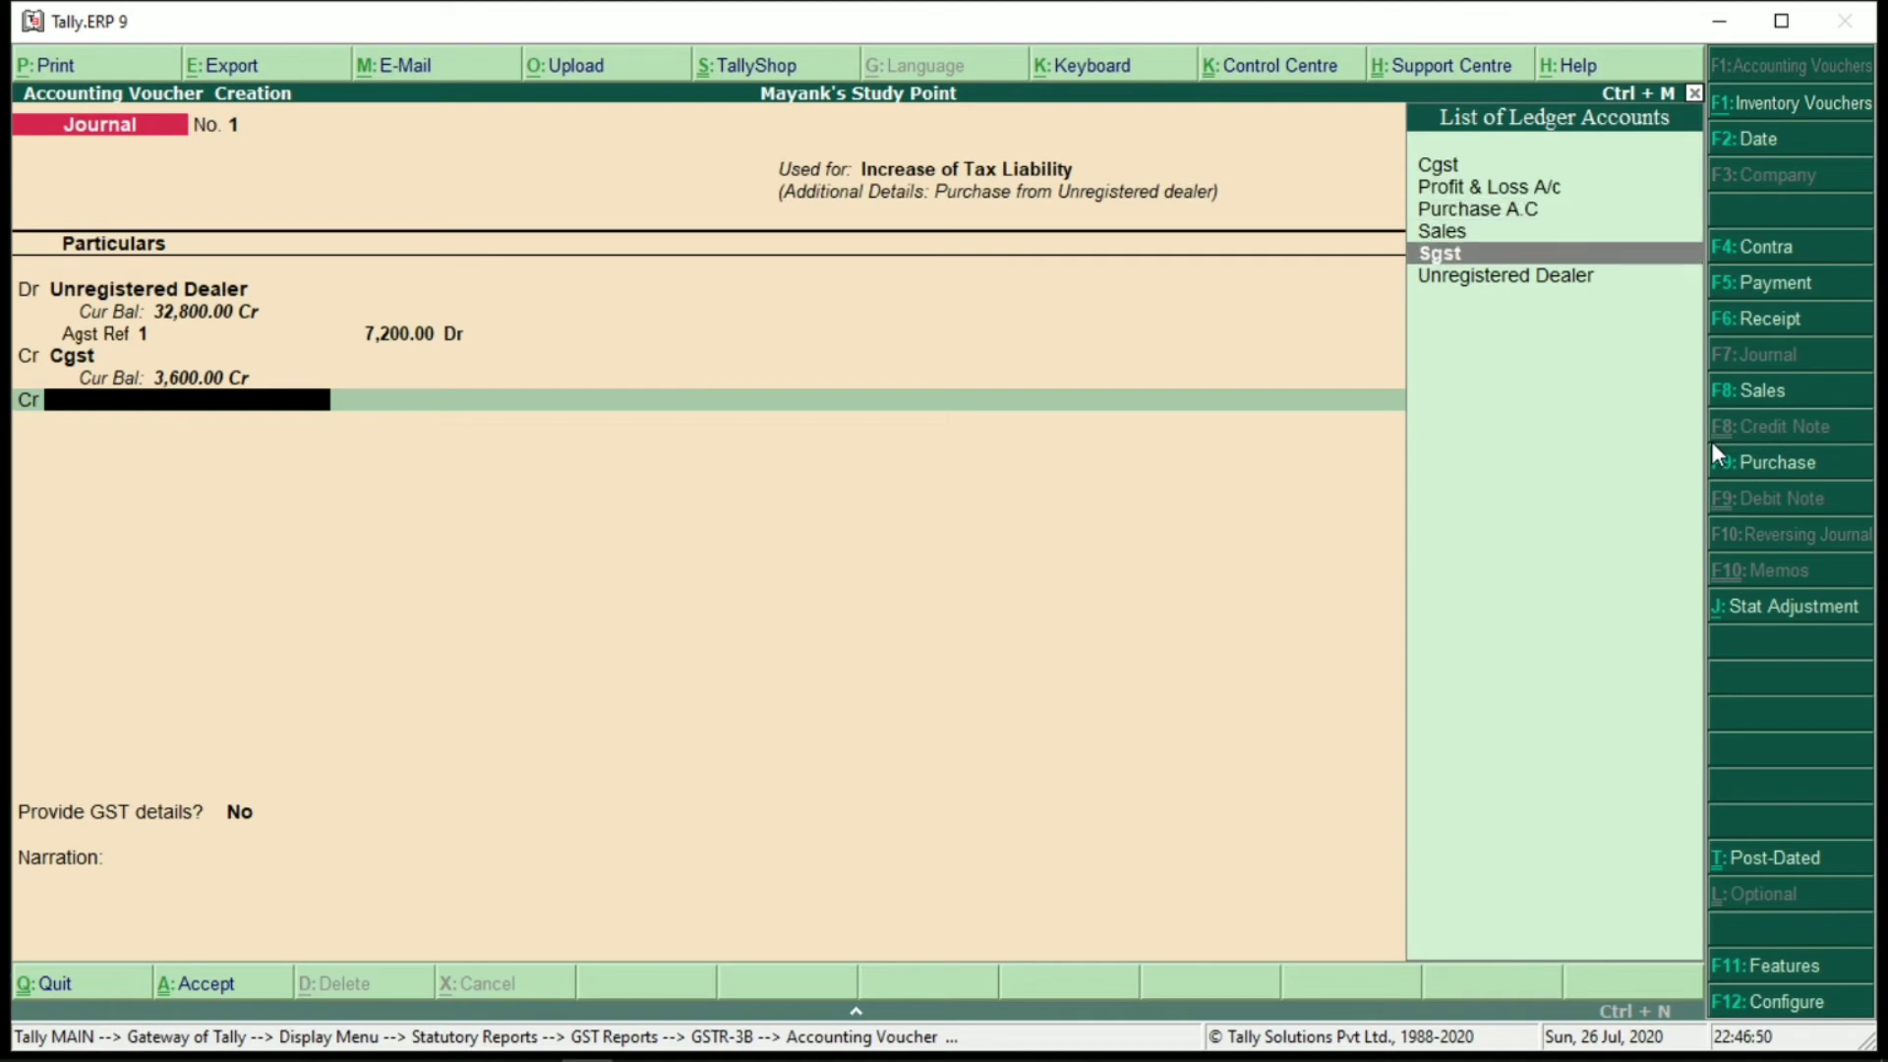
{"action": "key", "text": "Return"}
{"action": "key", "text": "Return"}
{"action": "key", "text": "Return"}
{"action": "key", "text": "Return"}
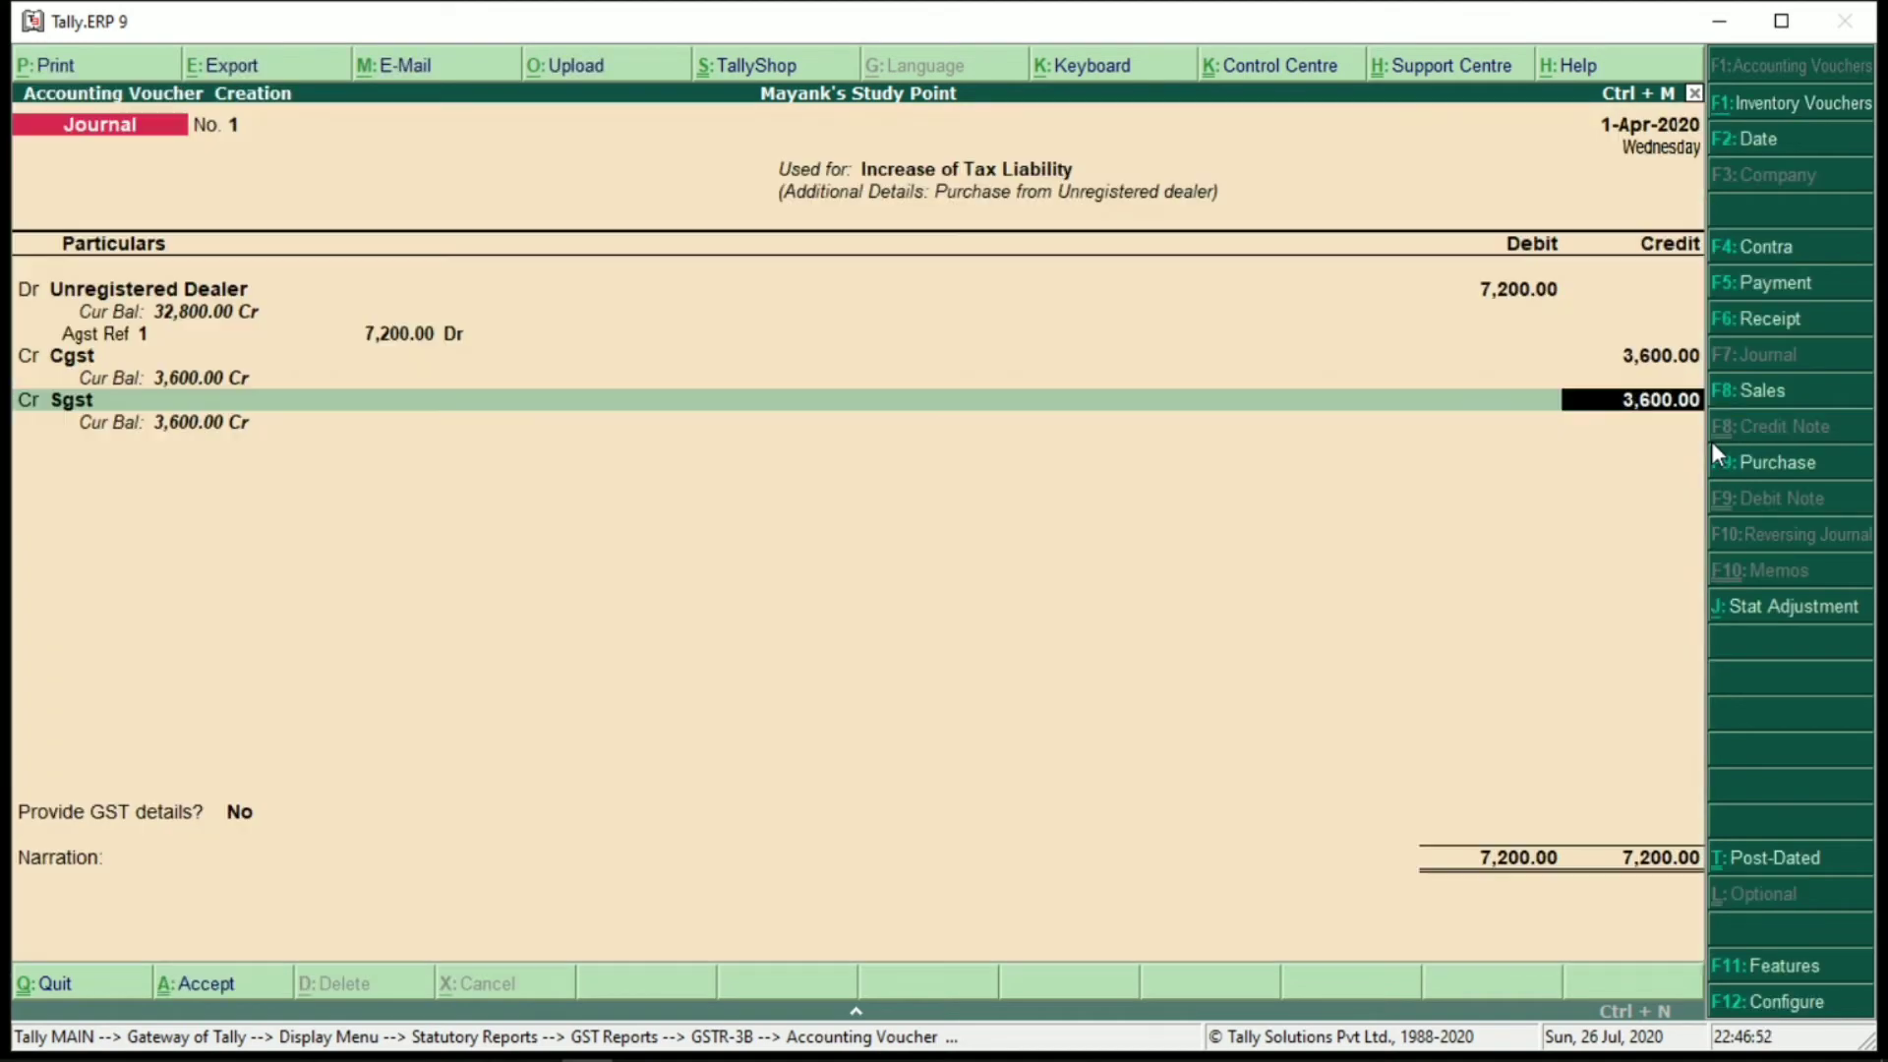
{"action": "key", "text": "Return"}
{"action": "key", "text": "Return"}
{"action": "key", "text": "Return"}
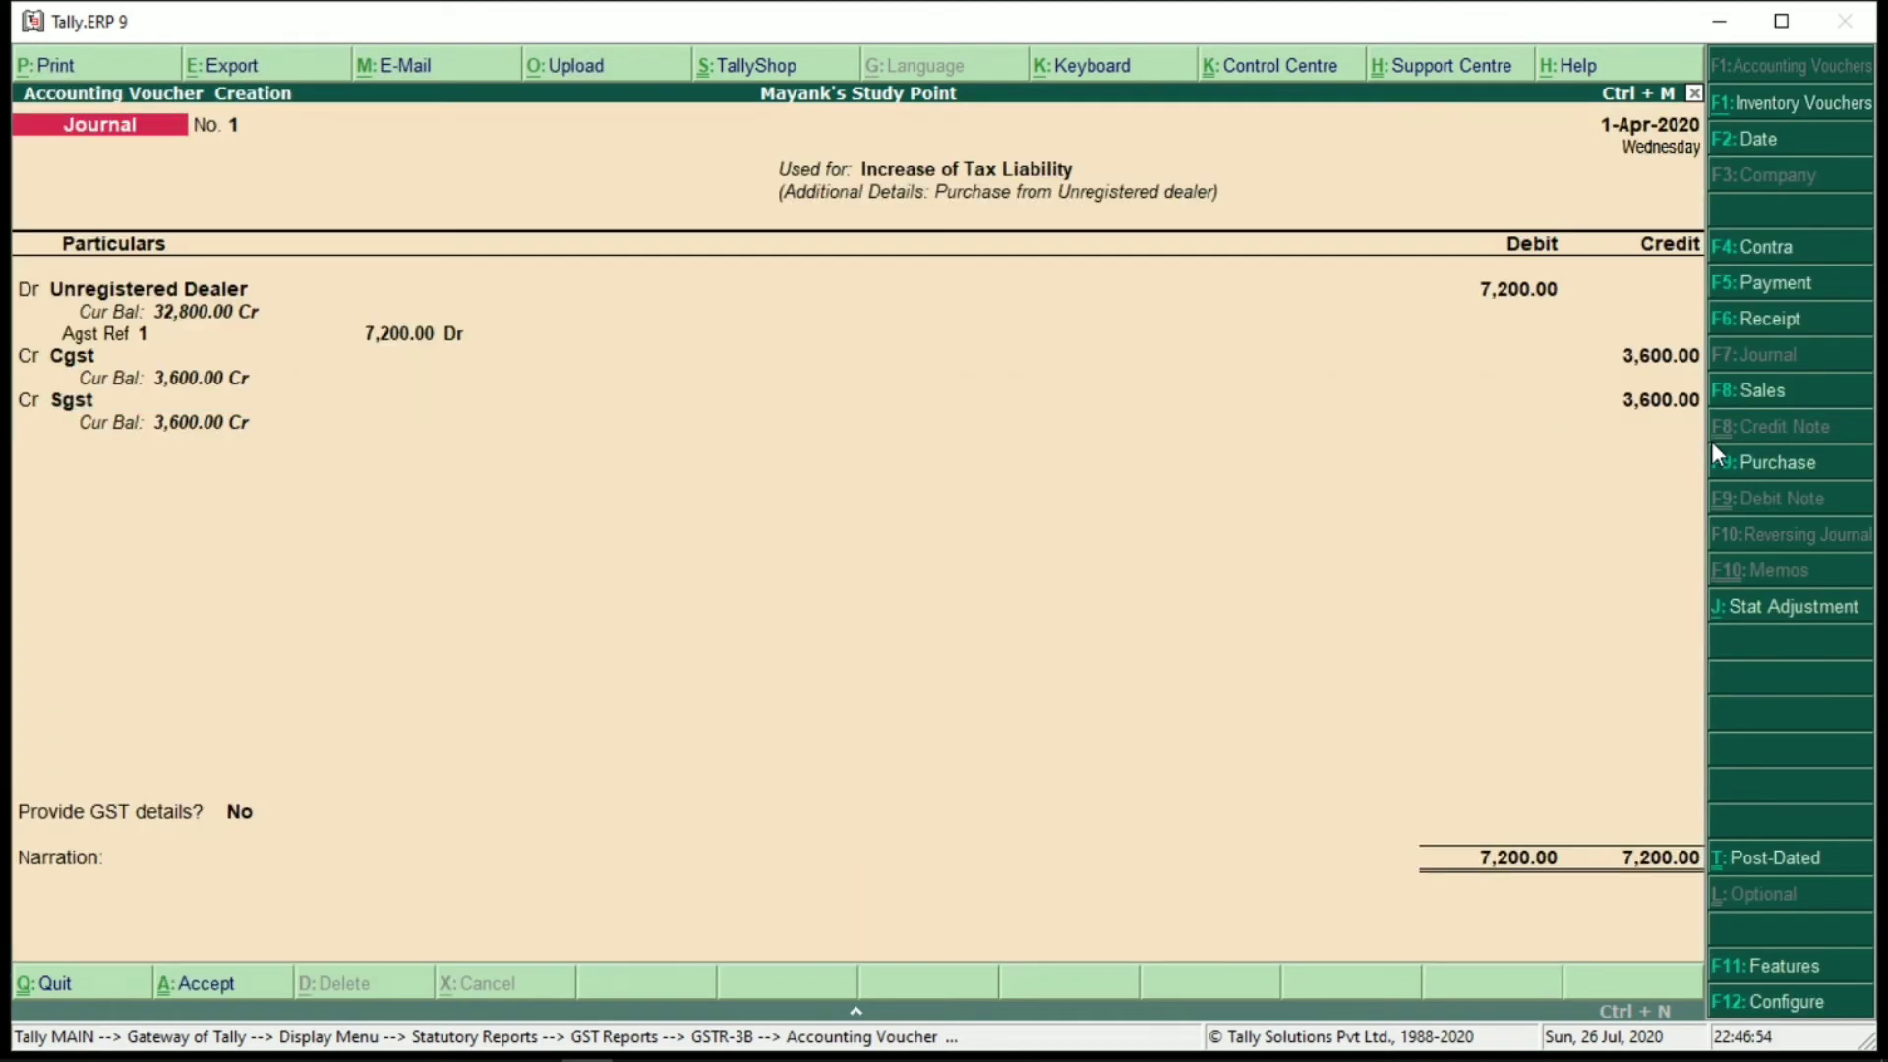
{"action": "key", "text": "Return"}
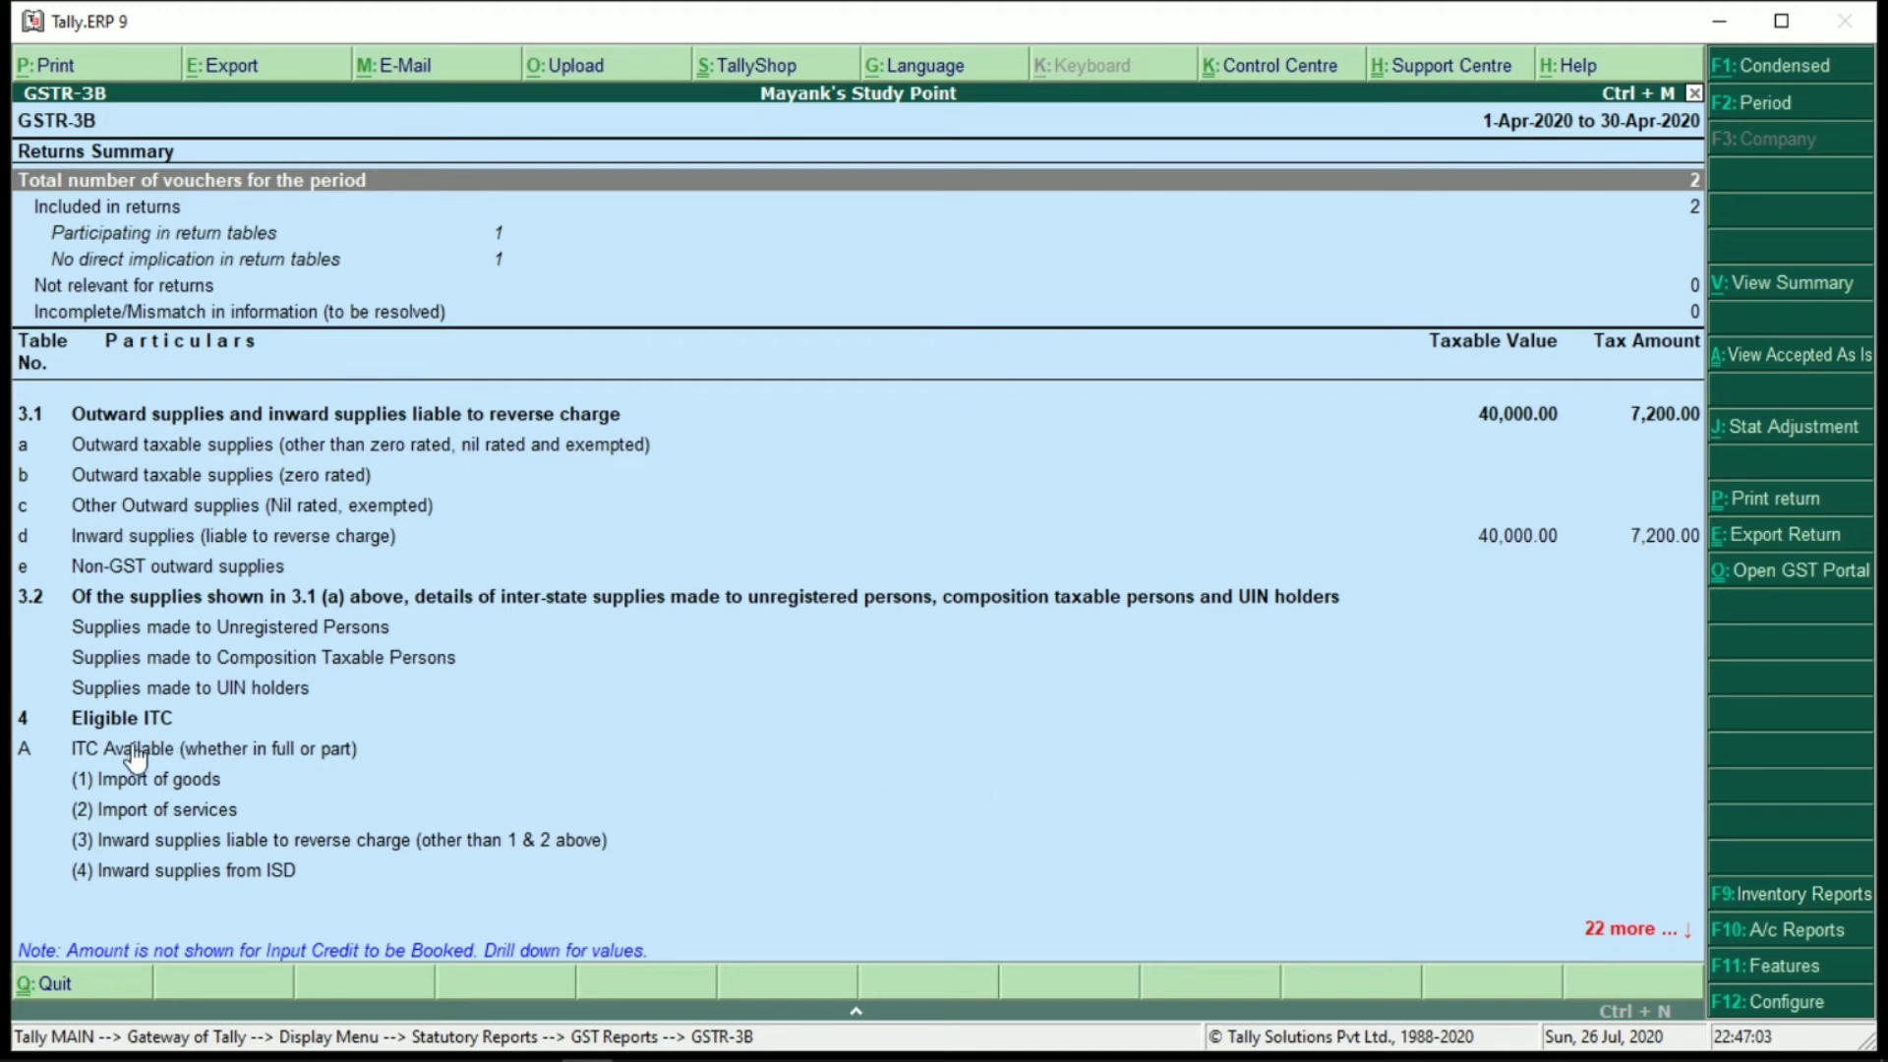
Check the condensed GSTR-3B: URD Purchases 0.00, 3.1 showing 7,200.00 tax on 40,000.00
{"action": "key", "text": "Down"}
{"action": "key", "text": "Down"}
{"action": "key", "text": "Down"}
{"action": "key", "text": "Down"}
{"action": "key", "text": "Down"}
{"action": "key", "text": "Down"}
{"action": "key", "text": "Down"}
{"action": "key", "text": "Down"}
{"action": "key", "text": "Down"}
{"action": "key", "text": "Down"}
{"action": "key", "text": "Down"}
{"action": "key", "text": "Down"}
{"action": "key", "text": "Down"}
{"action": "key", "text": "Down"}
{"action": "key", "text": "Down"}
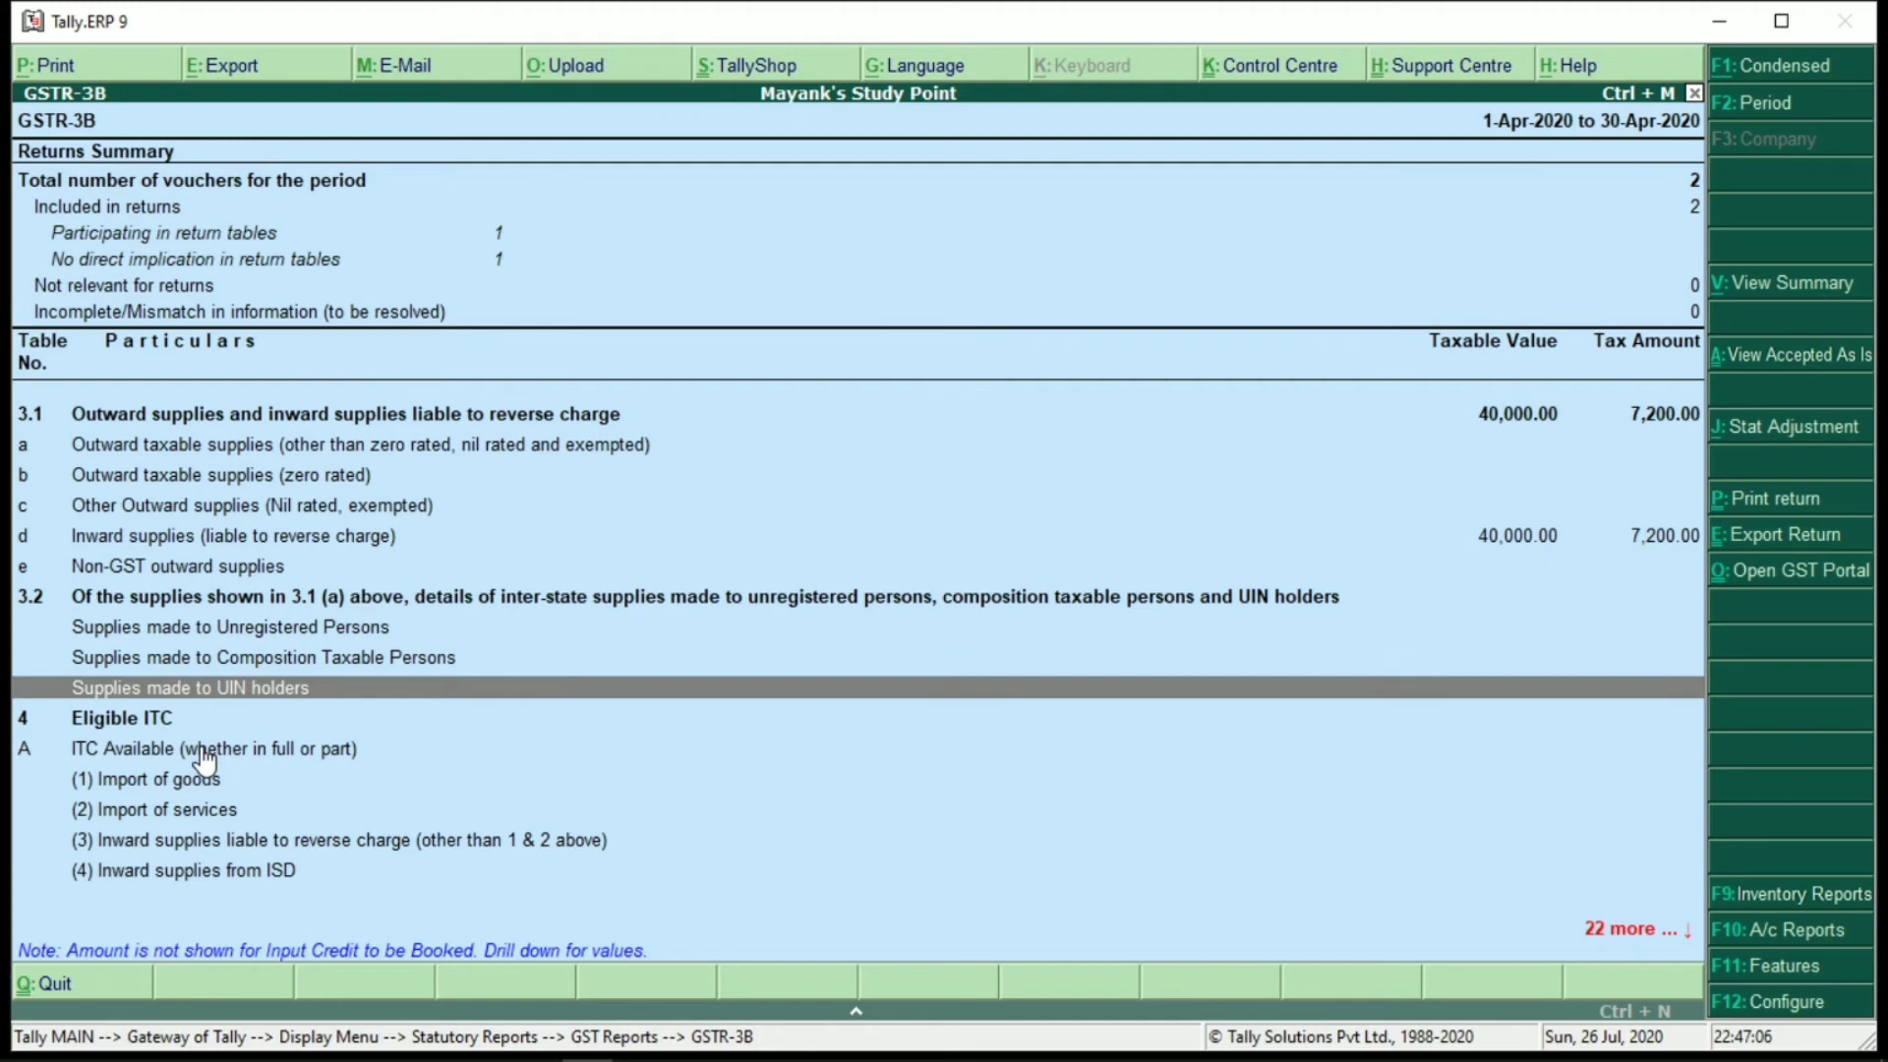
{"action": "key", "text": "alt+F1"}
{"action": "key", "text": "Down"}
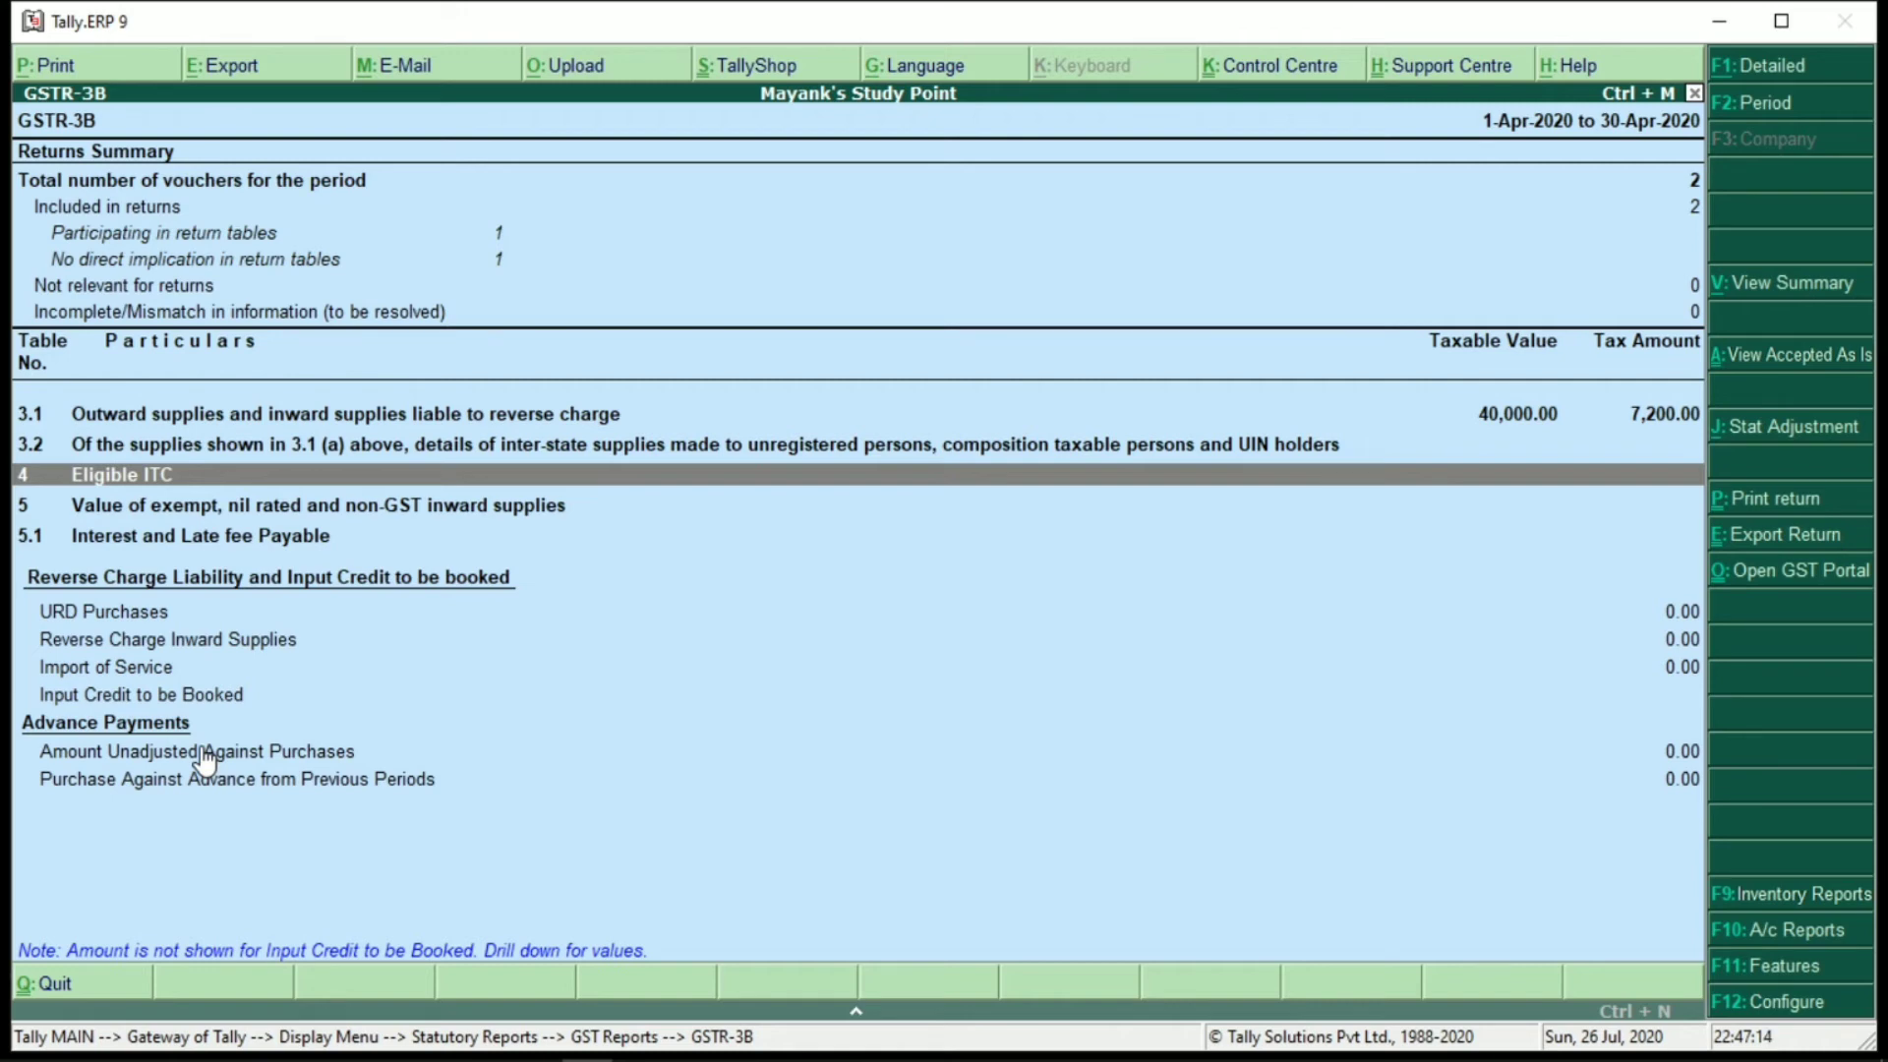
{"action": "key", "text": "Escape"}
{"action": "key", "text": "Escape"}
{"action": "key", "text": "Escape"}
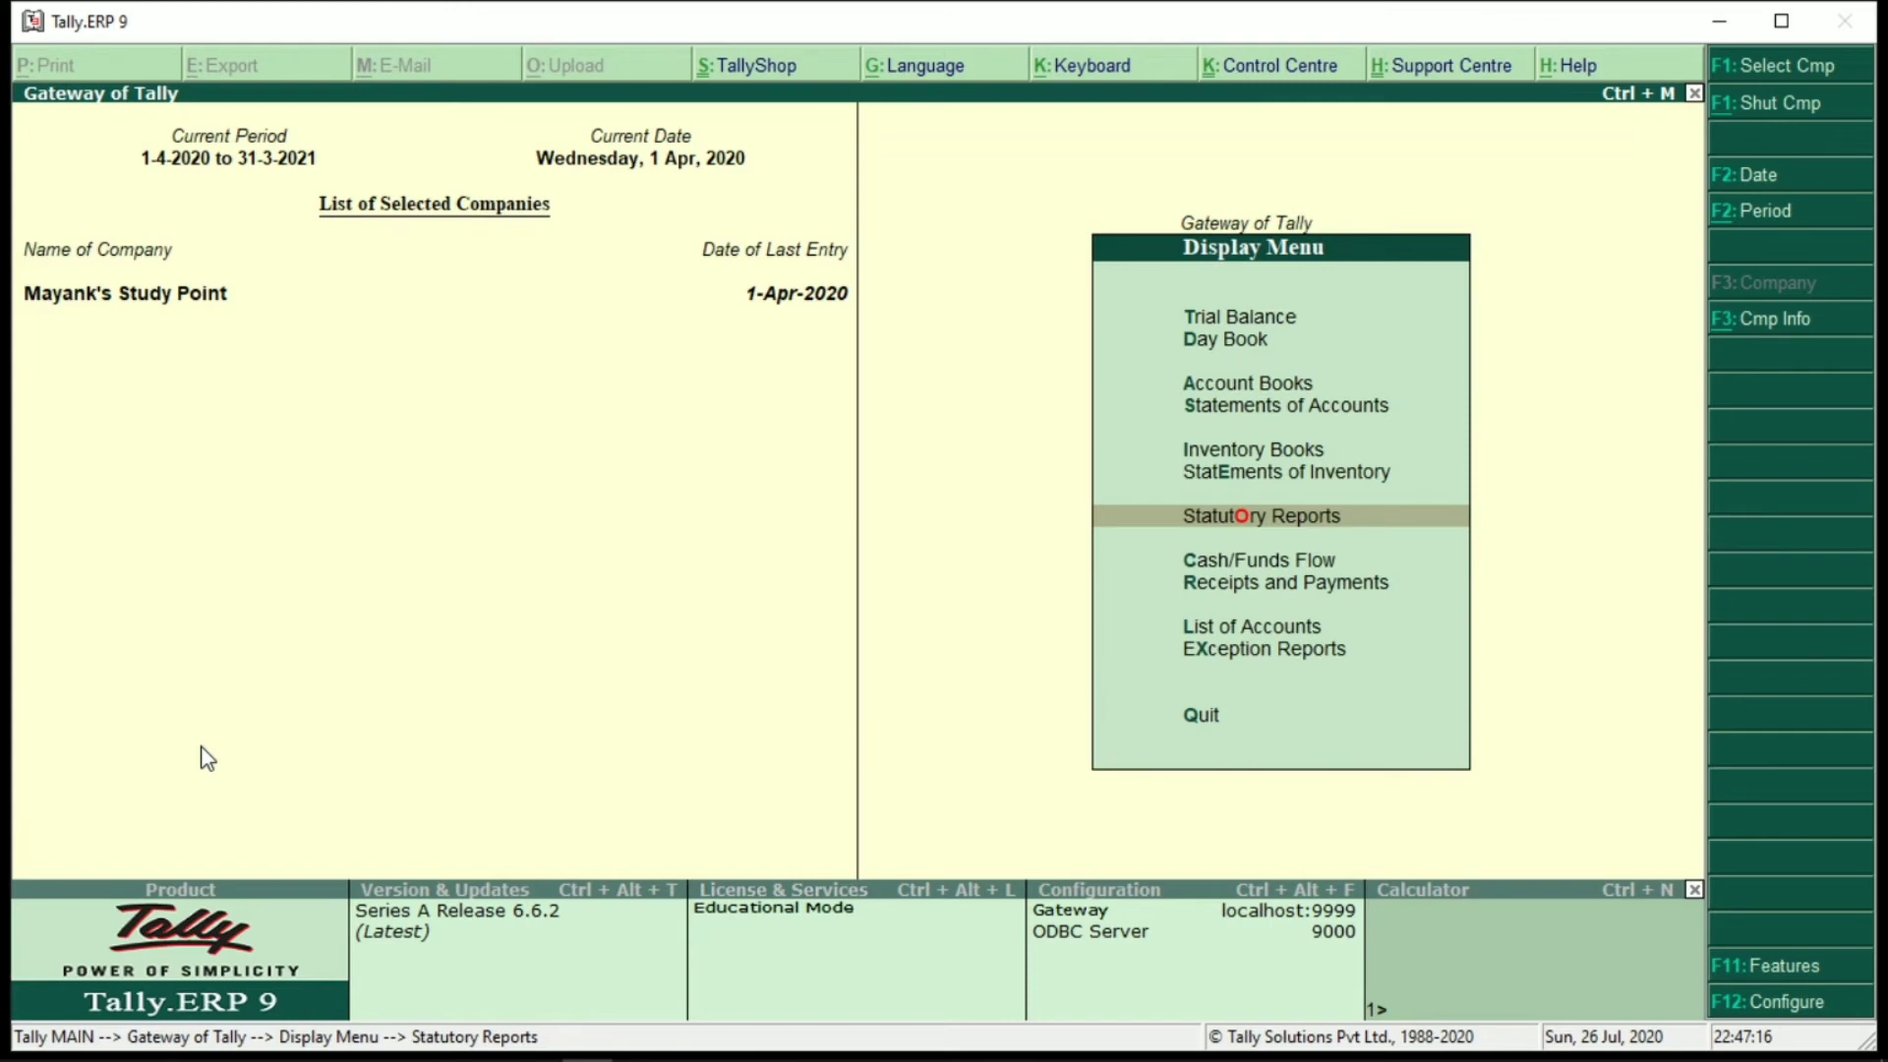
Check the Balance Sheet liabilities: Duties & Taxes 7,200.00 and Sundry Creditors 32,800.00
{"action": "key", "text": "Escape"}
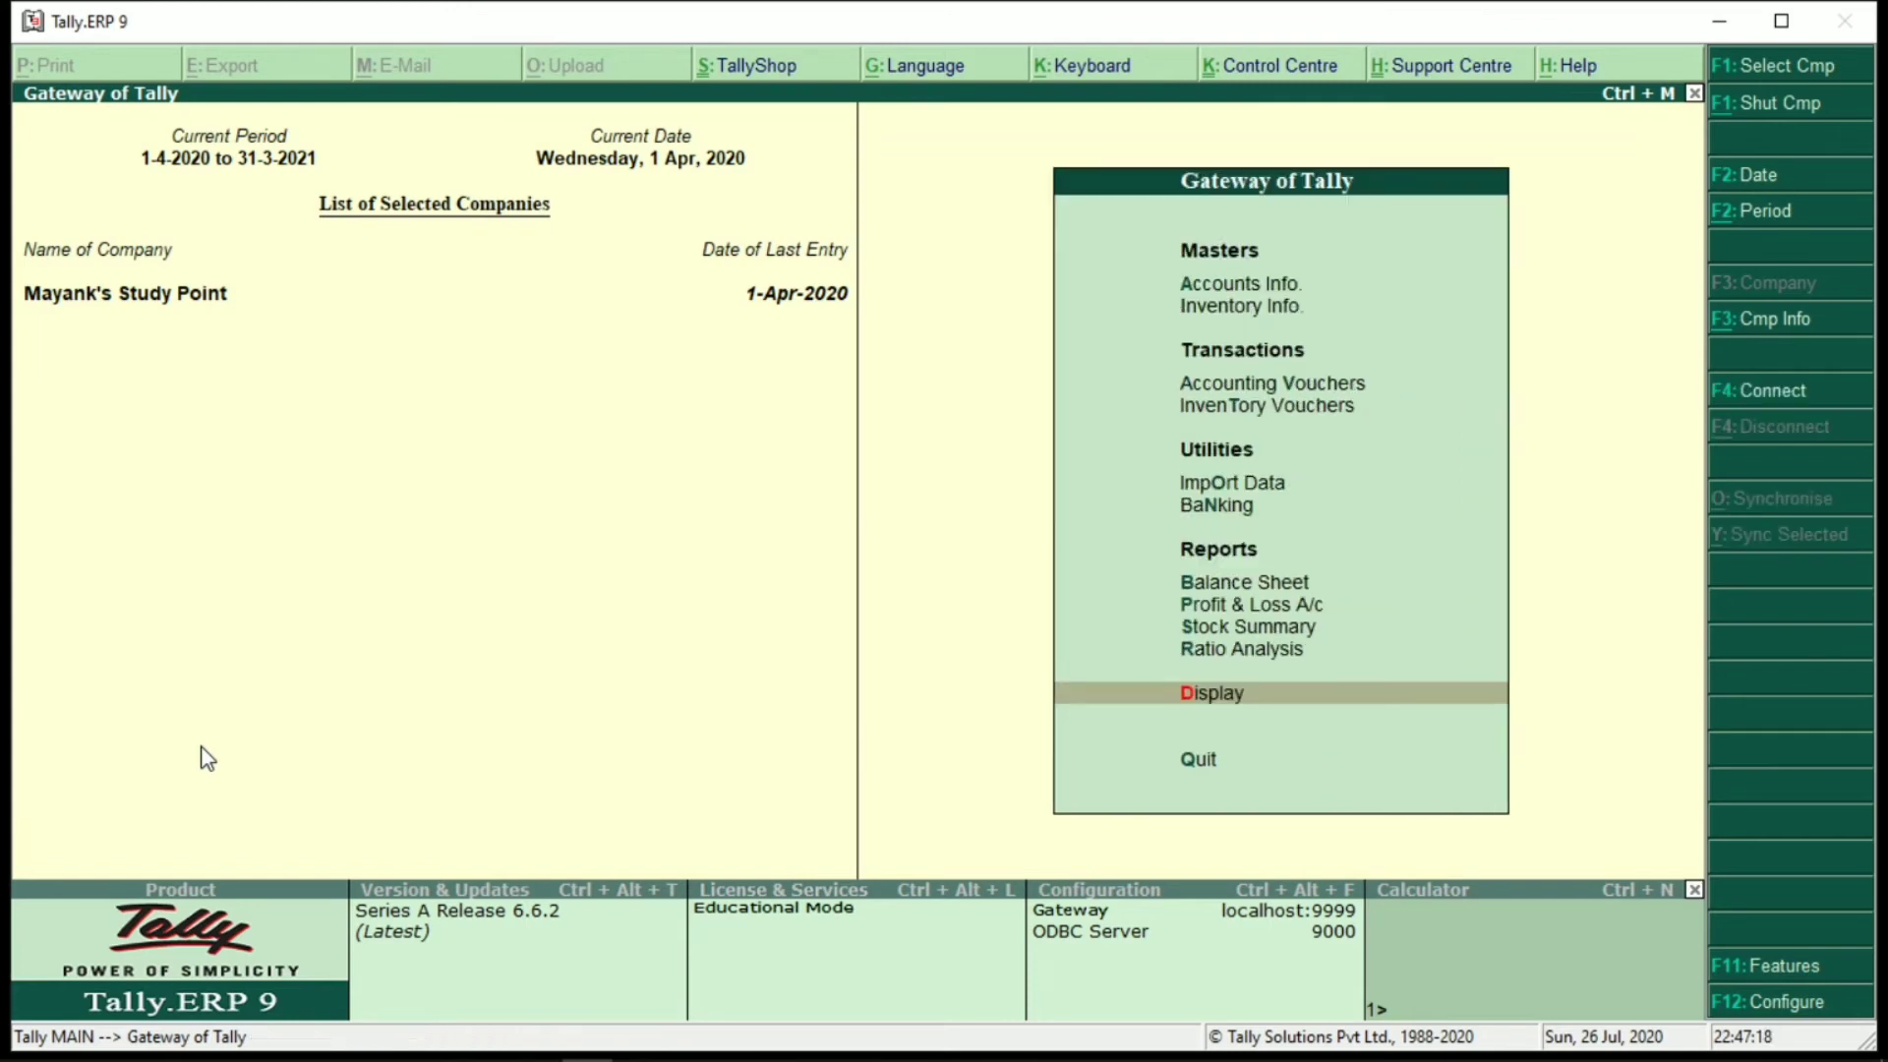
{"action": "key", "text": "b"}
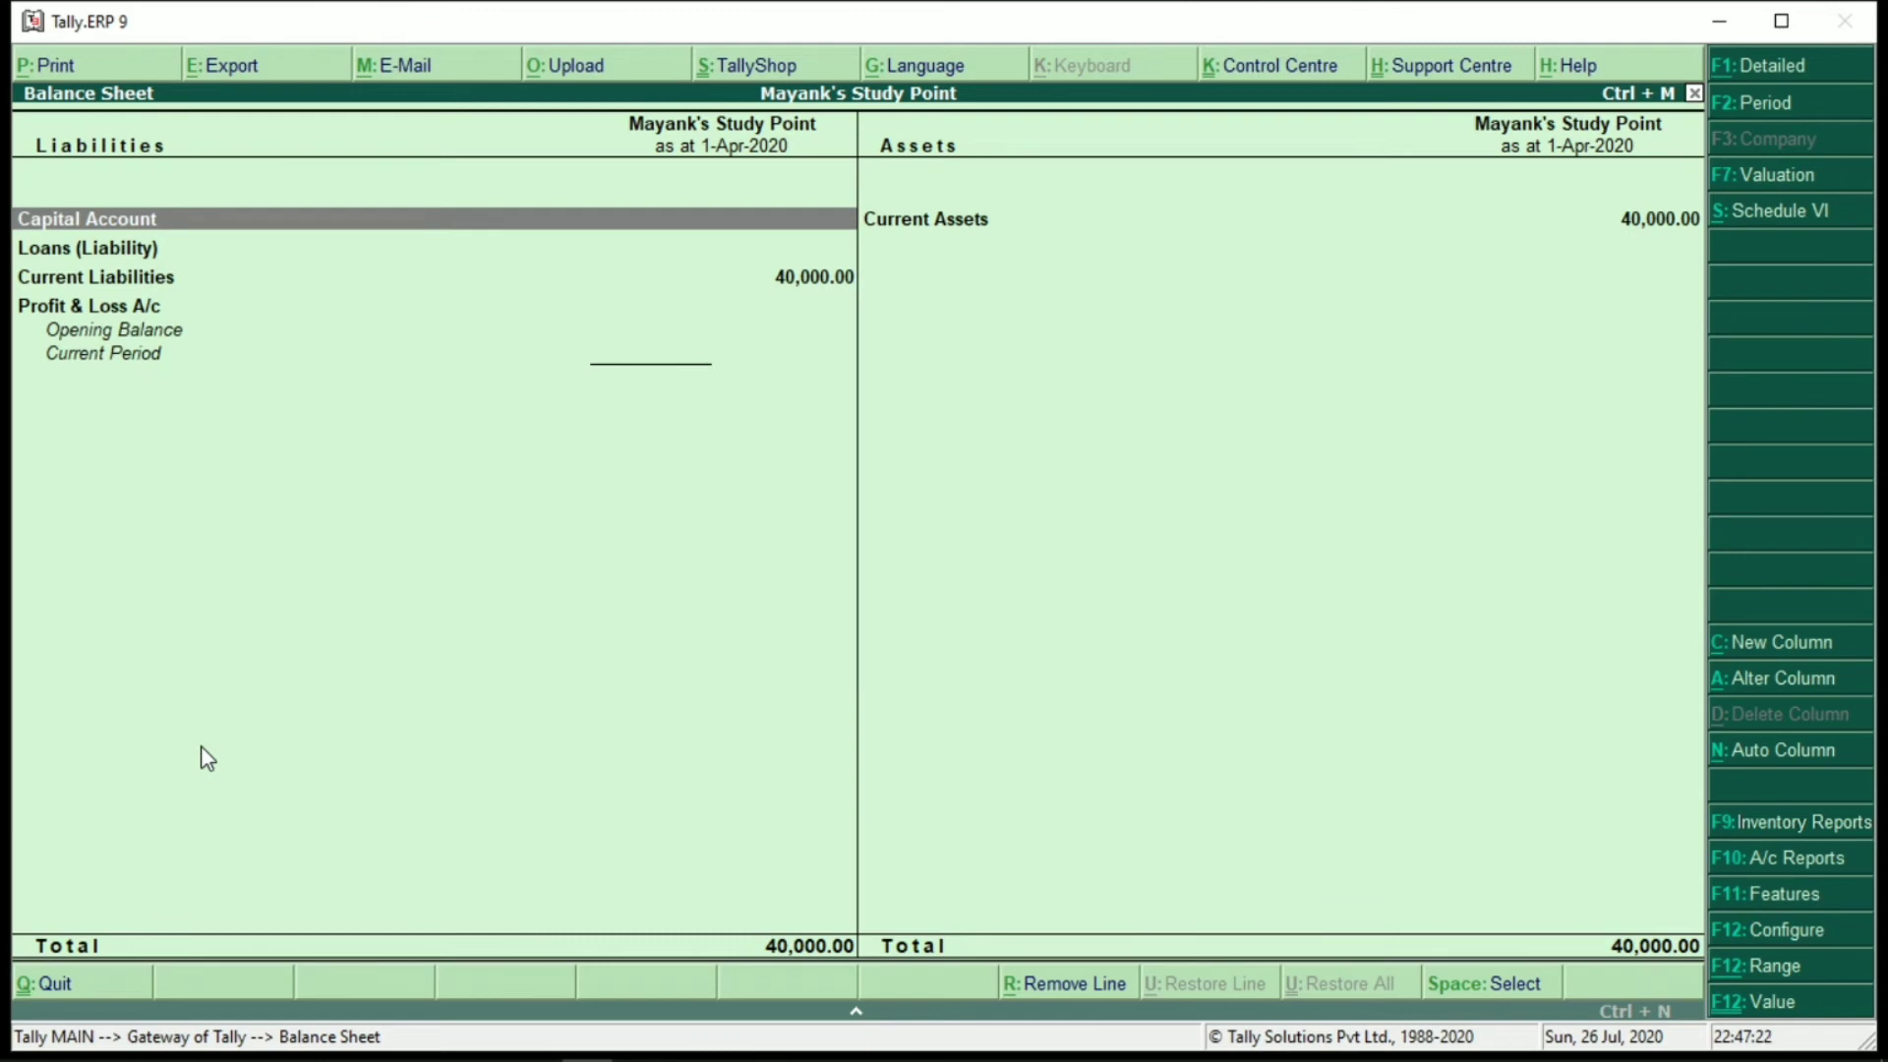
{"action": "key", "text": "Down"}
{"action": "key", "text": "Down"}
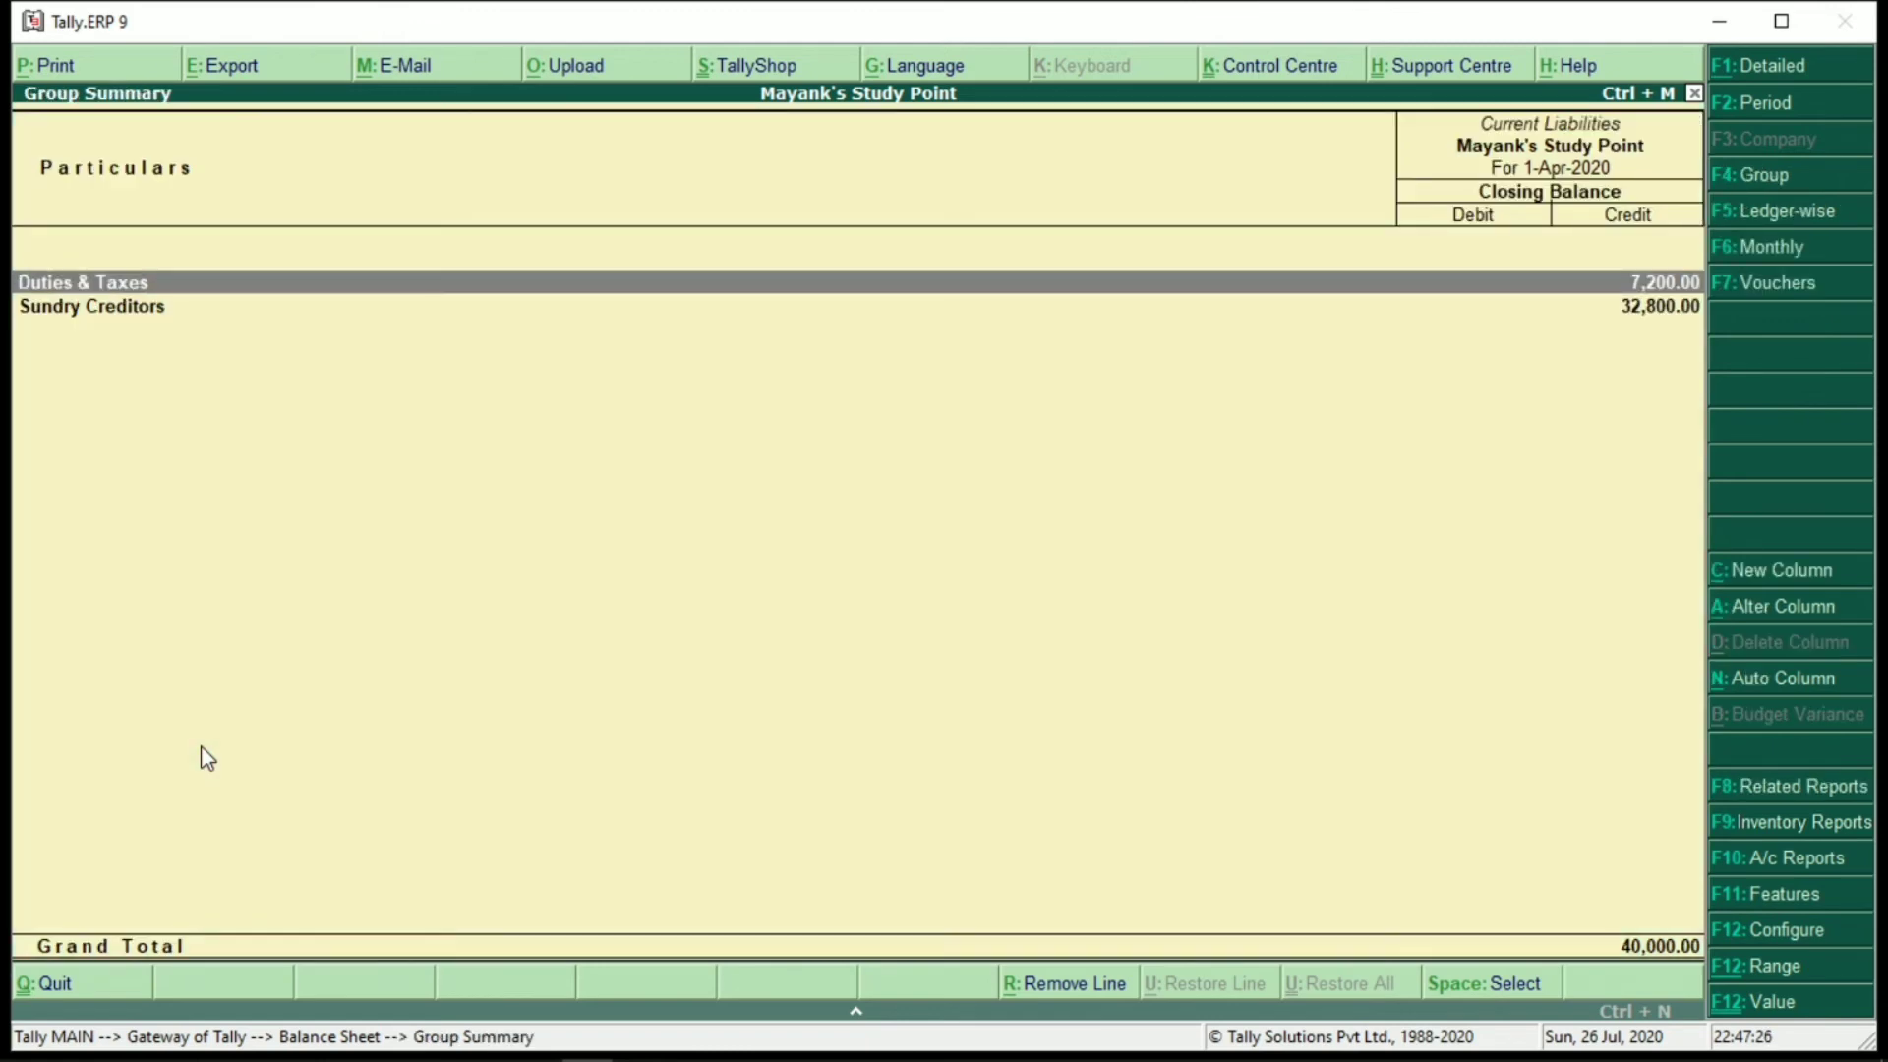
{"action": "key", "text": "Escape"}
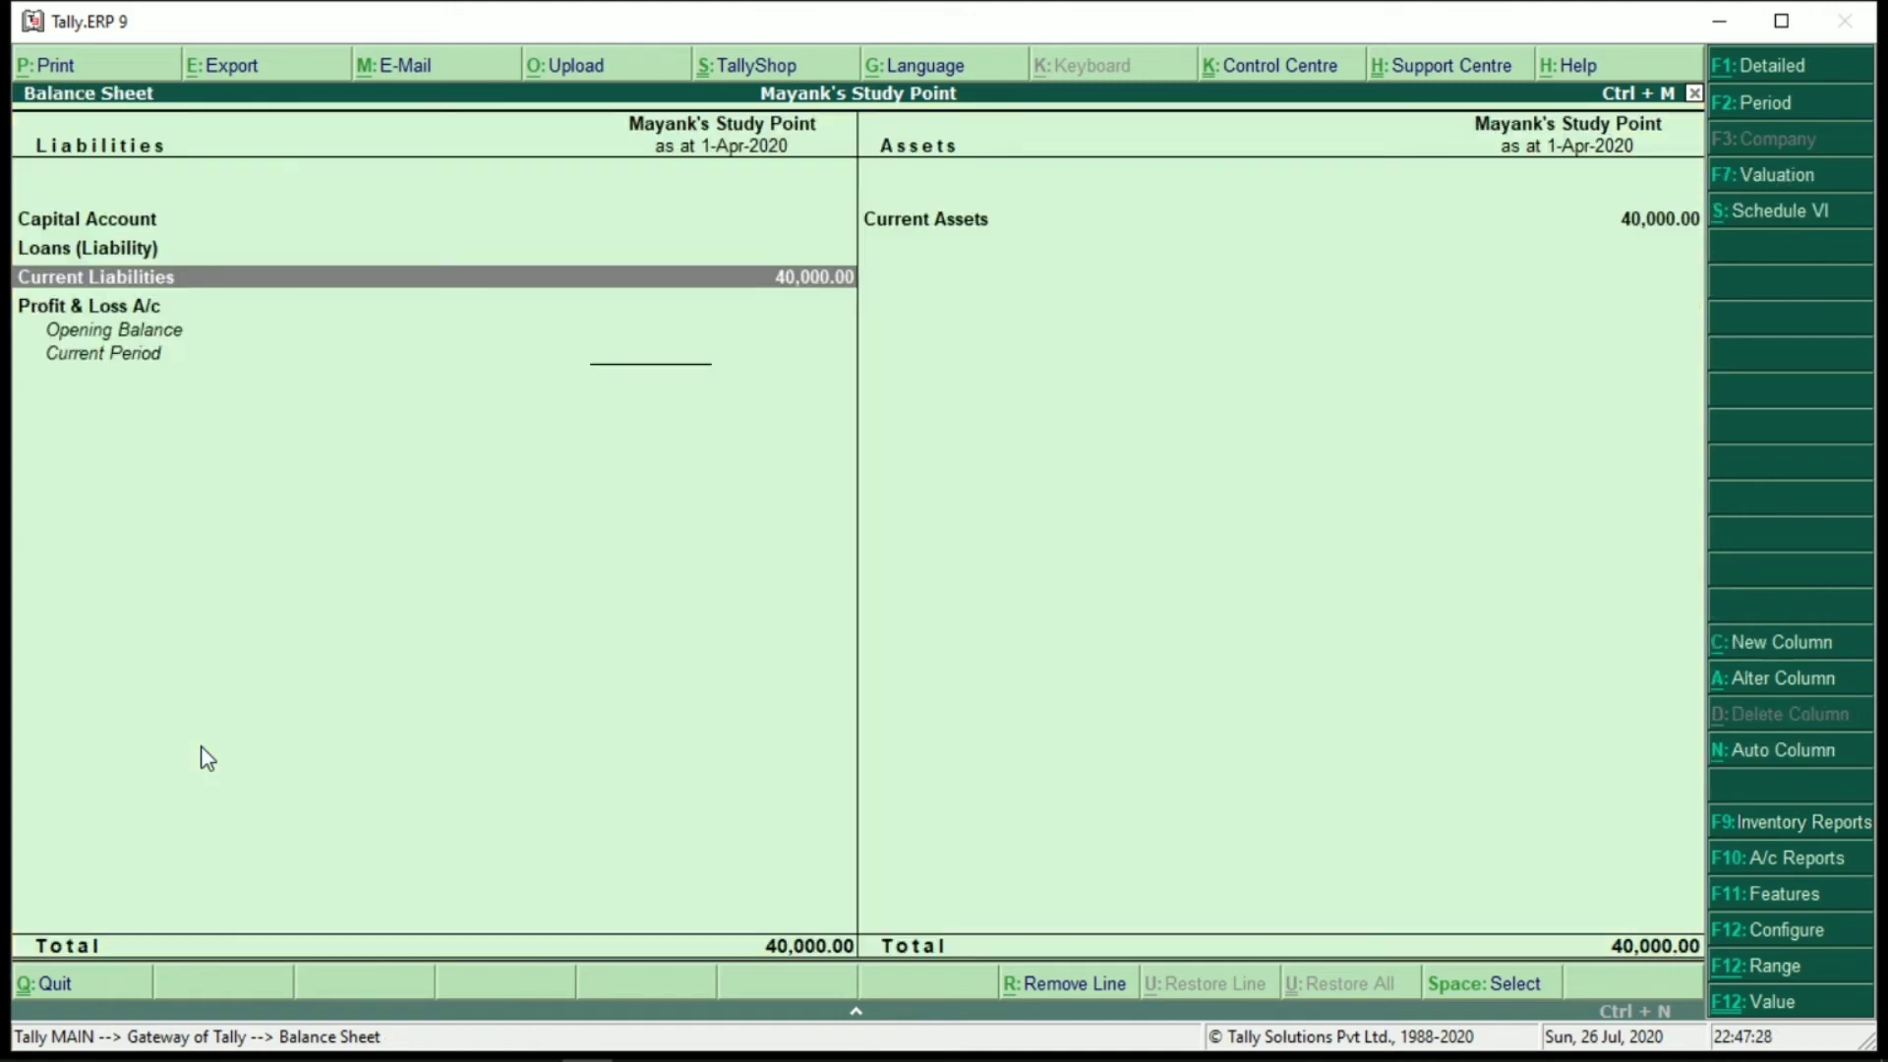
{"action": "key", "text": "alt+F1"}
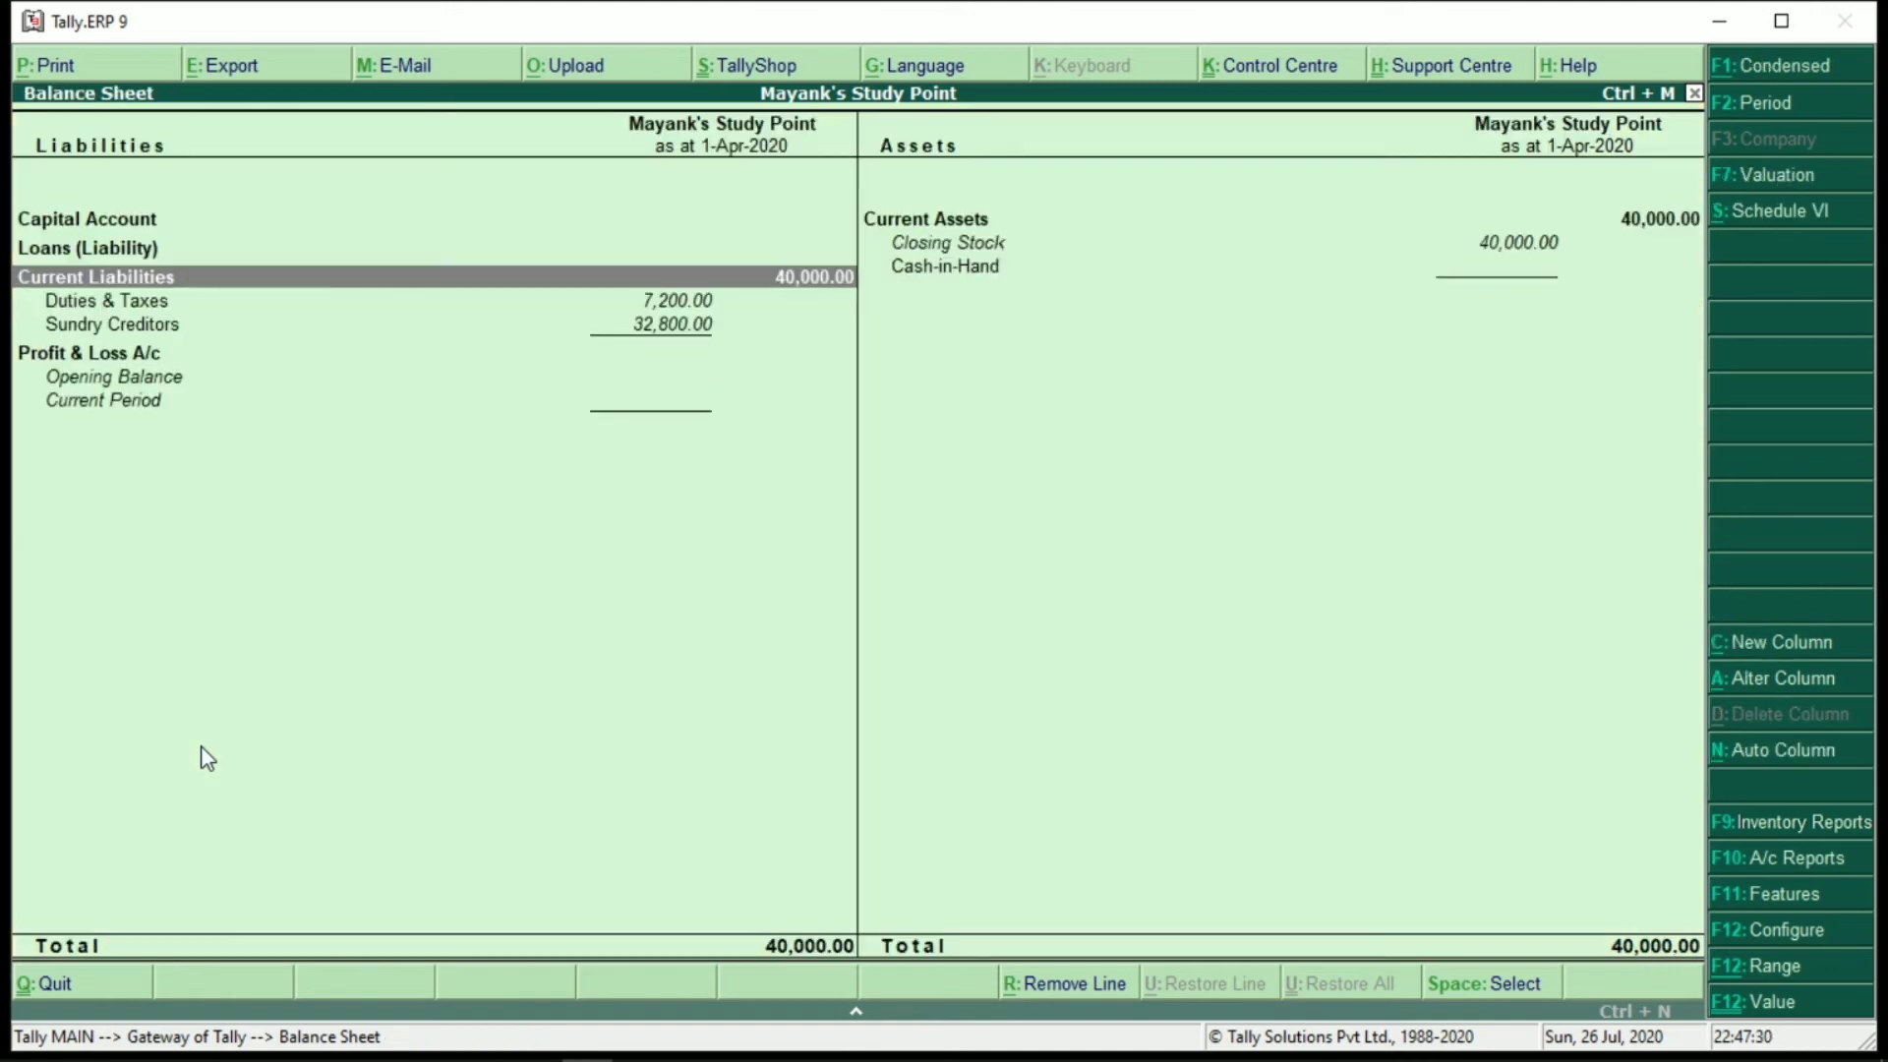
{"action": "key", "text": "Escape"}
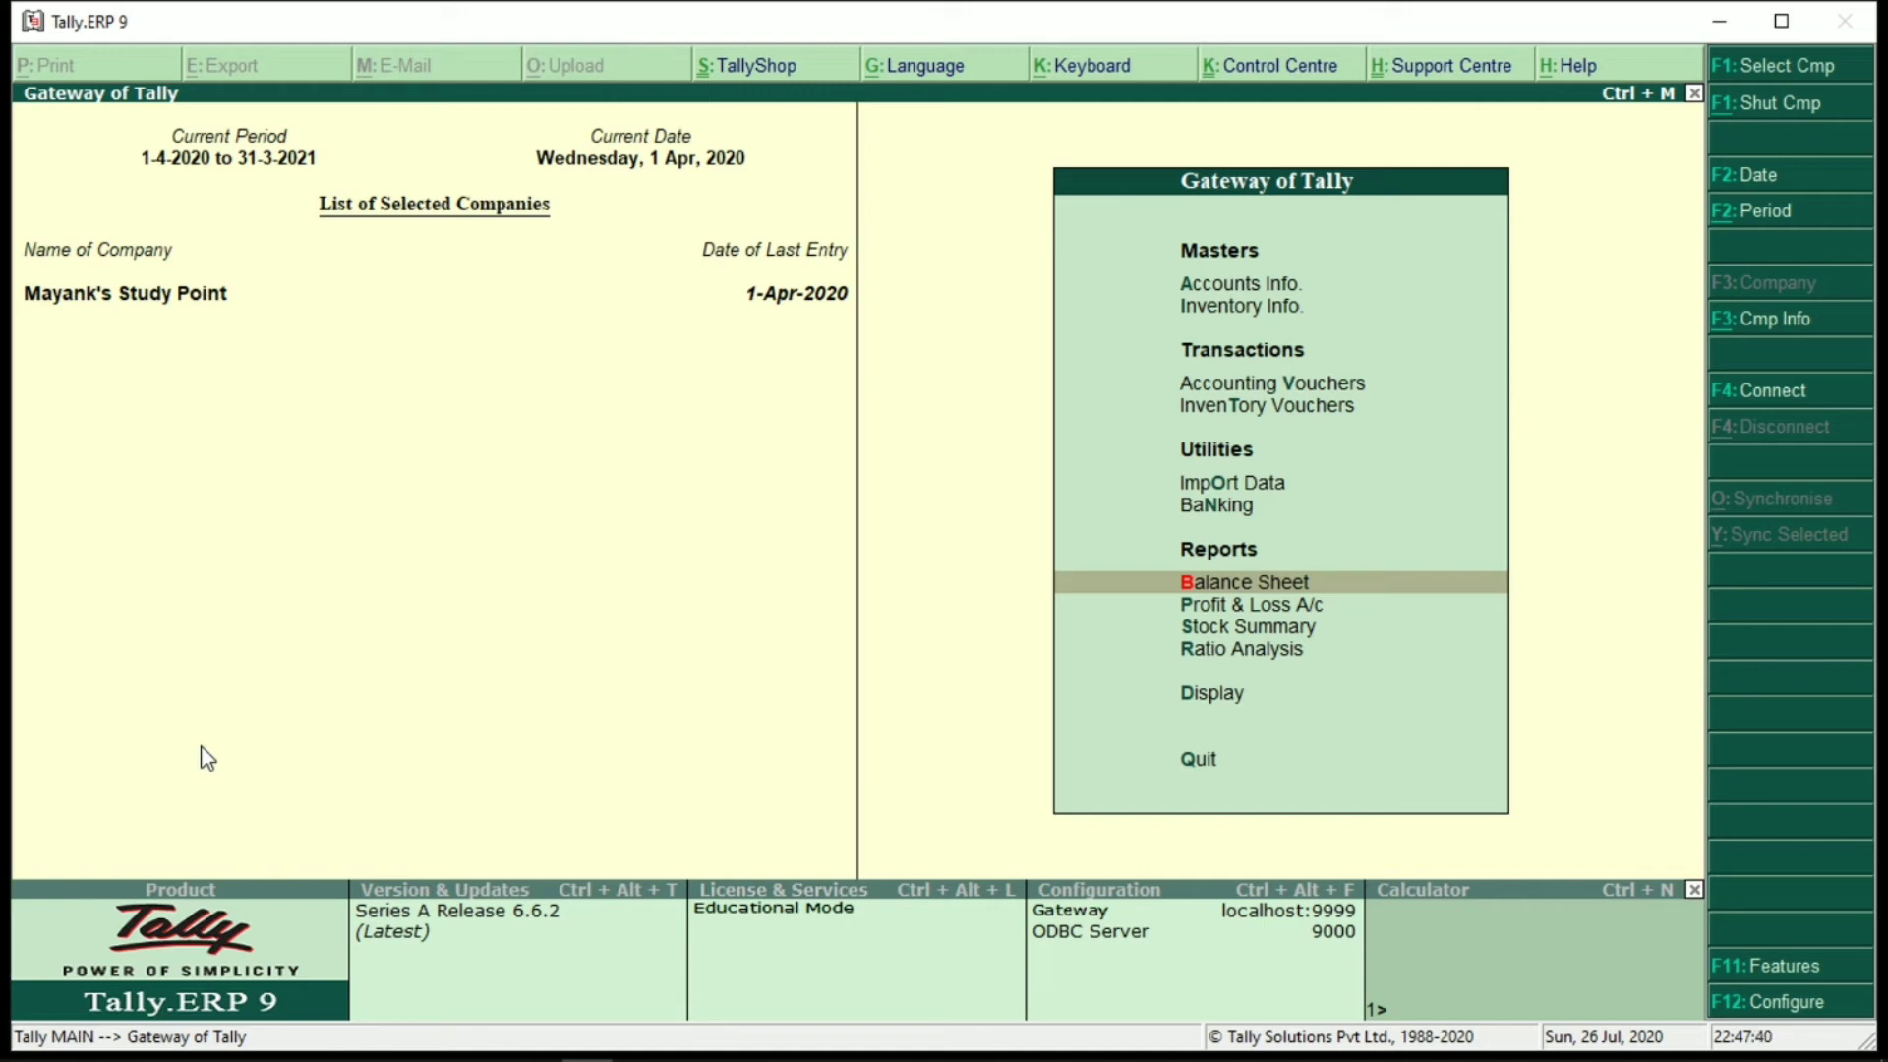
Start Payment voucher No. 1 dated 1-Apr-2020 and begin creating a new ledger for its account
{"action": "key", "text": "Up"}
{"action": "key", "text": "Up"}
{"action": "key", "text": "Up"}
{"action": "key", "text": "Up"}
{"action": "key", "text": "Up"}
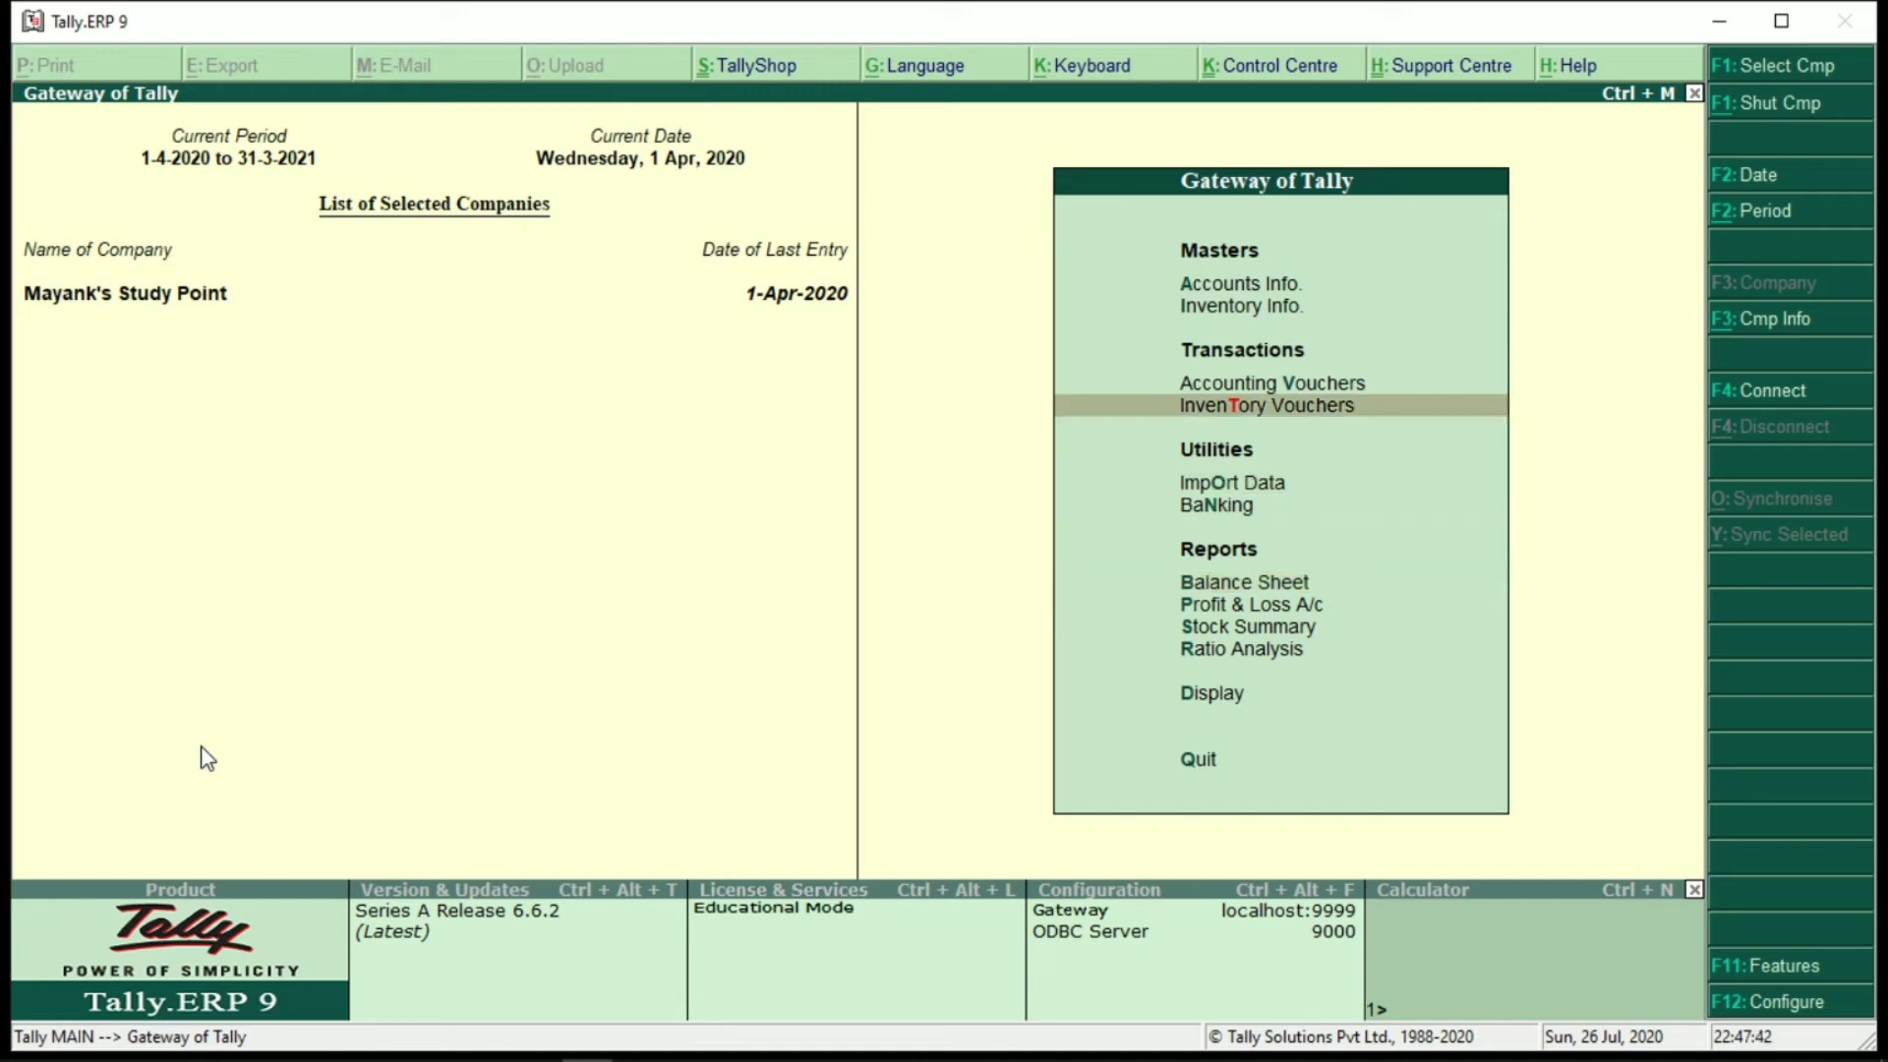
{"action": "key", "text": "Down"}
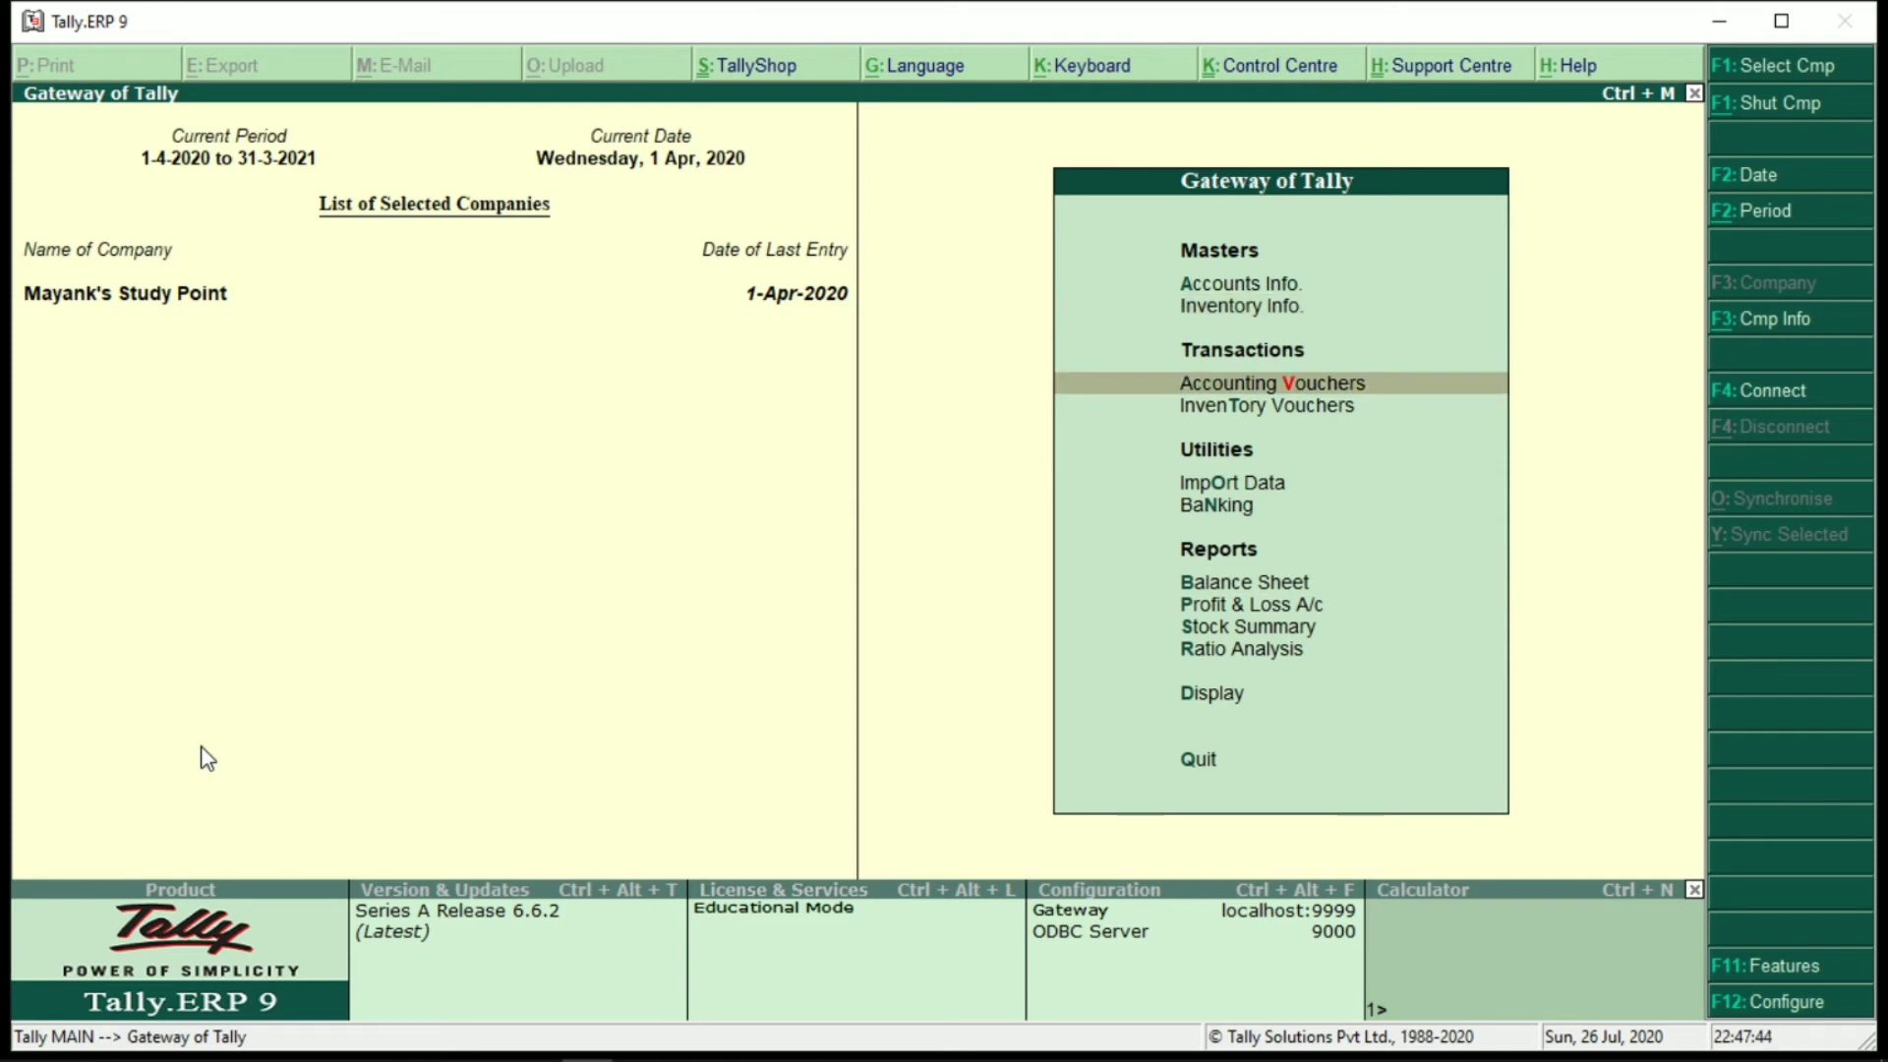
{"action": "key", "text": "Return"}
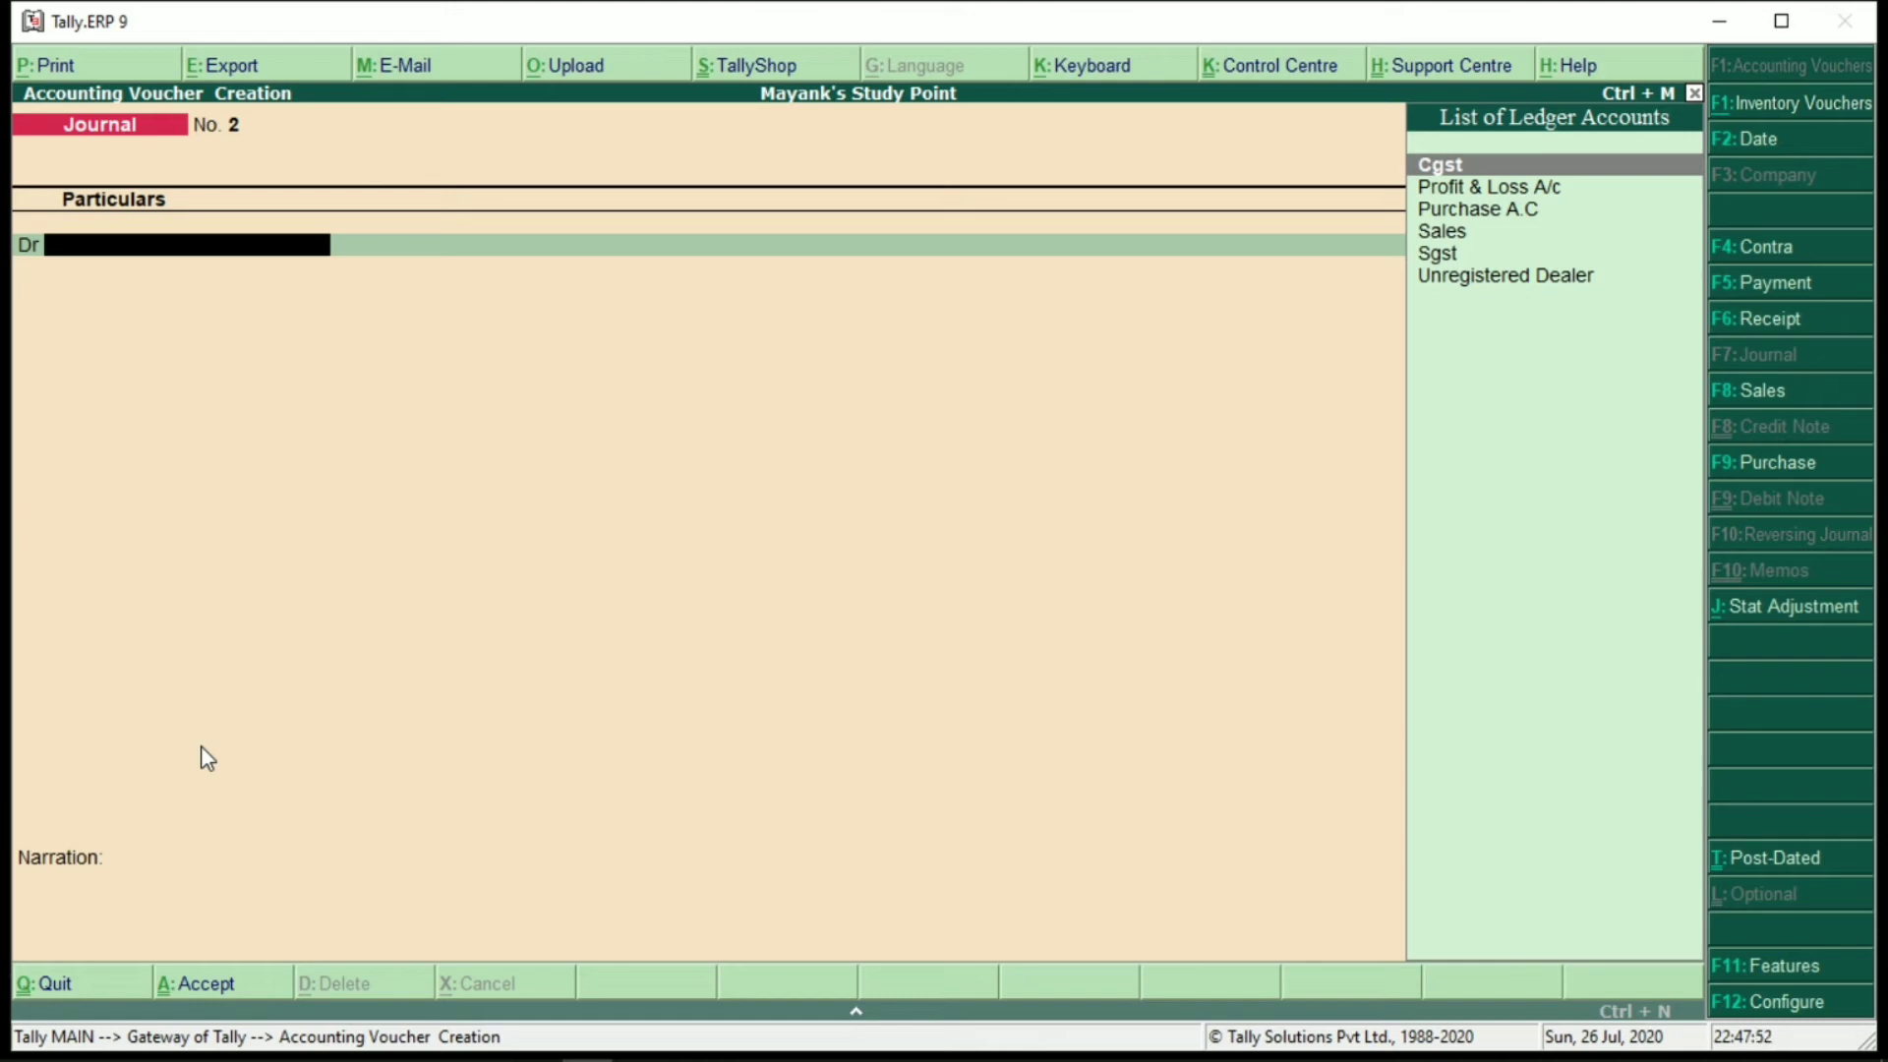
{"action": "key", "text": "F5"}
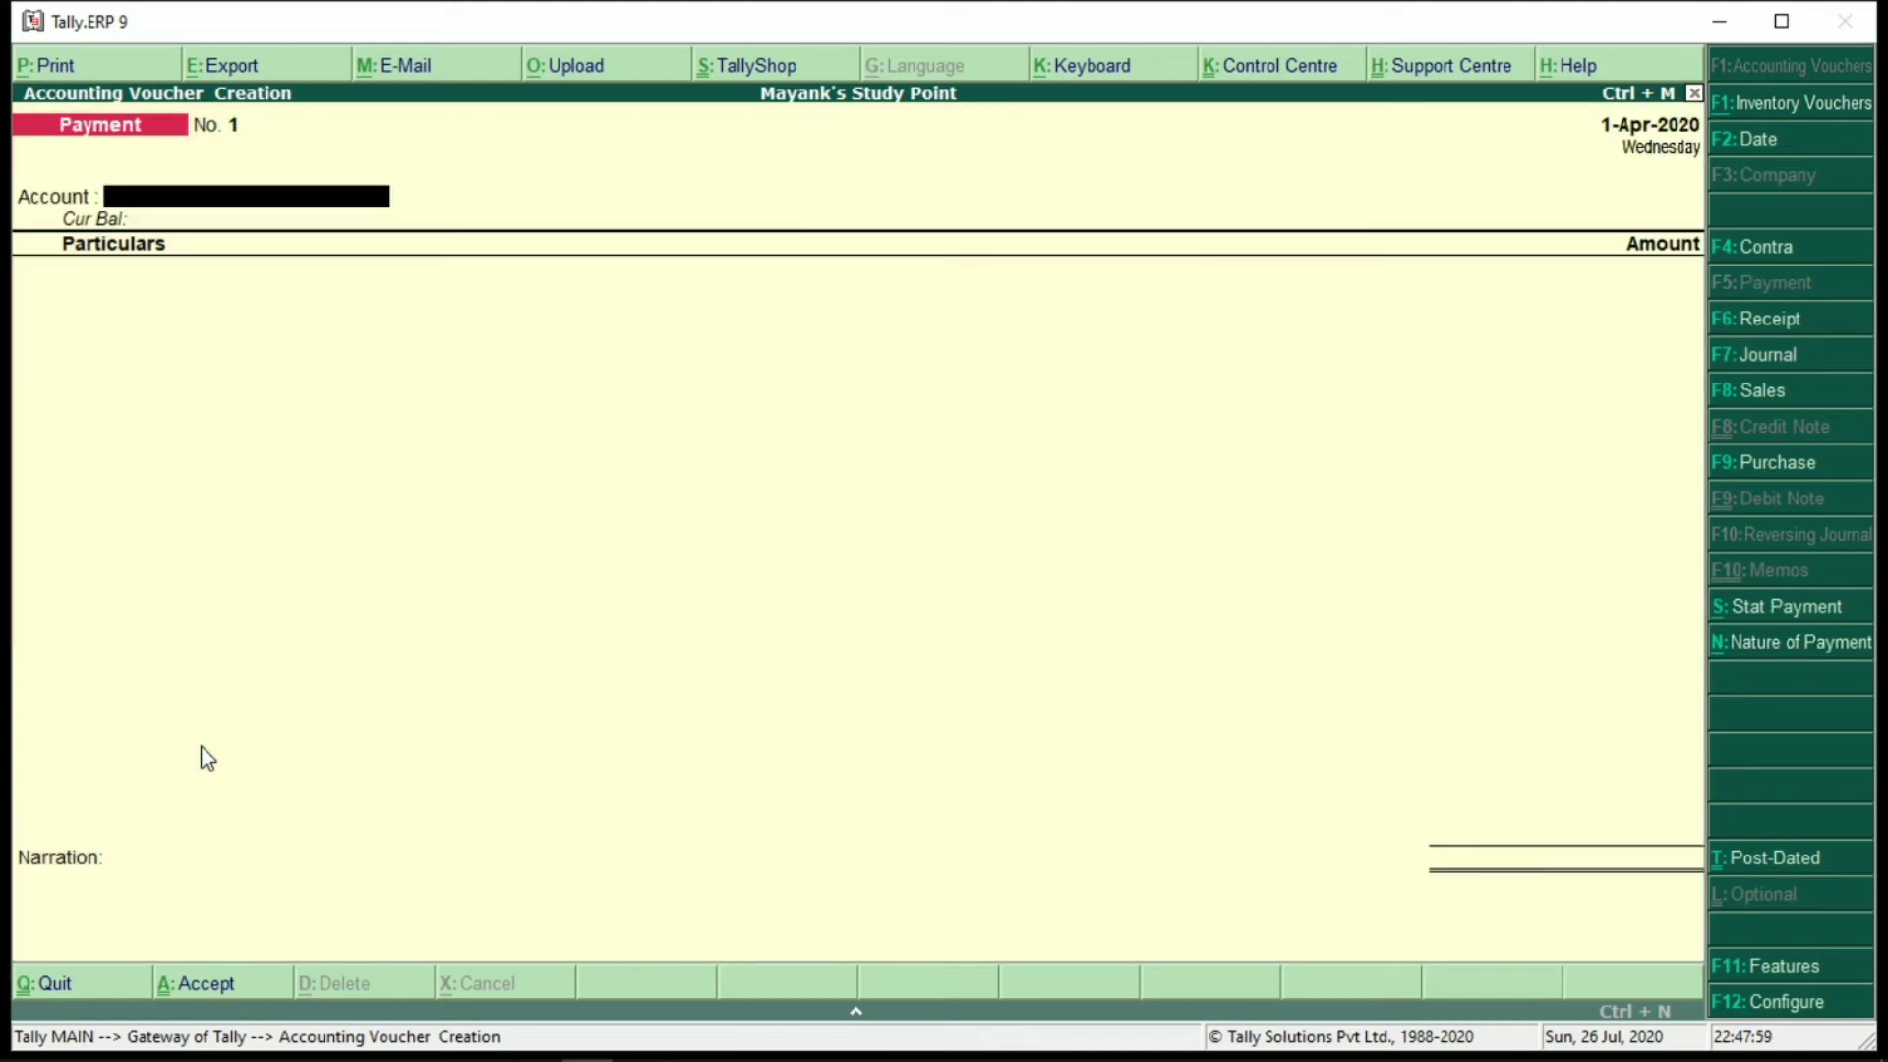
{"action": "key", "text": "alt+c"}
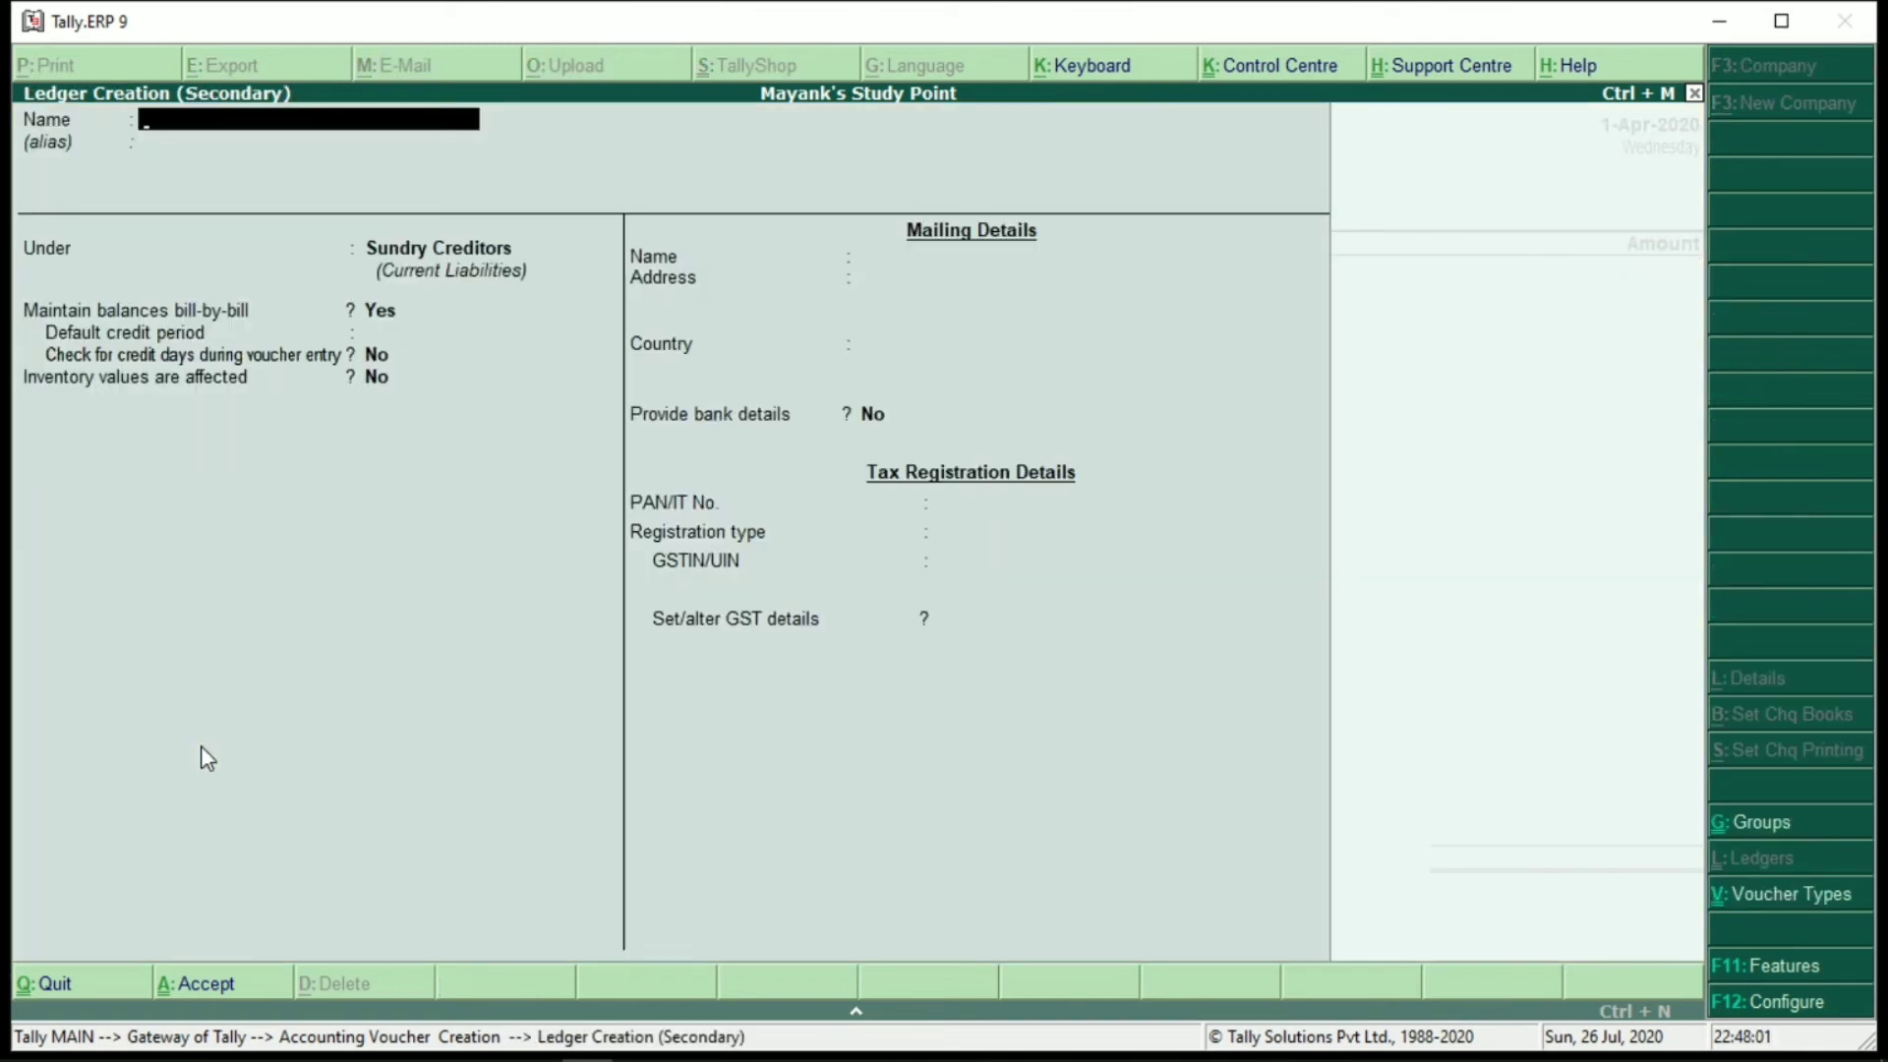
Create a ledger named Bank under Bank Accounts, skip the bank details, and accept it
{"action": "type", "text": "Cash"}
{"action": "key", "text": "Return"}
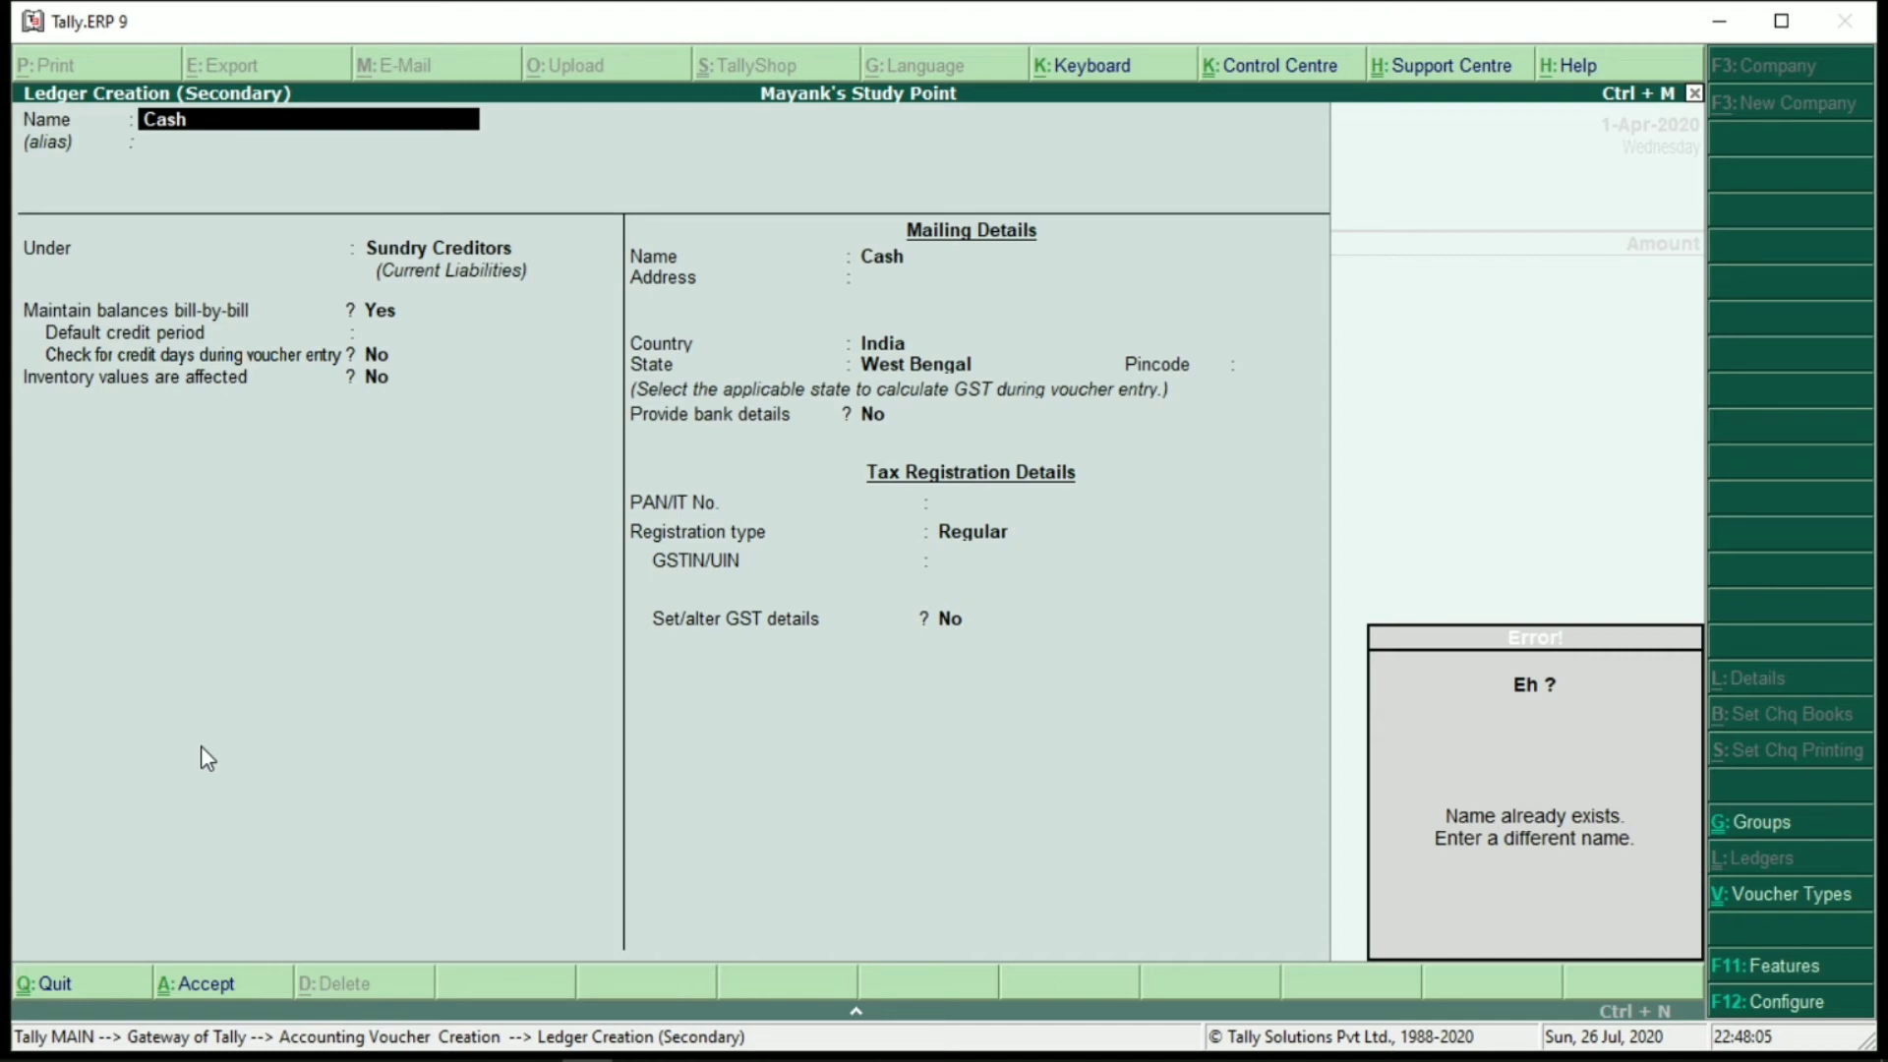
{"action": "type", "text": "Bank"}
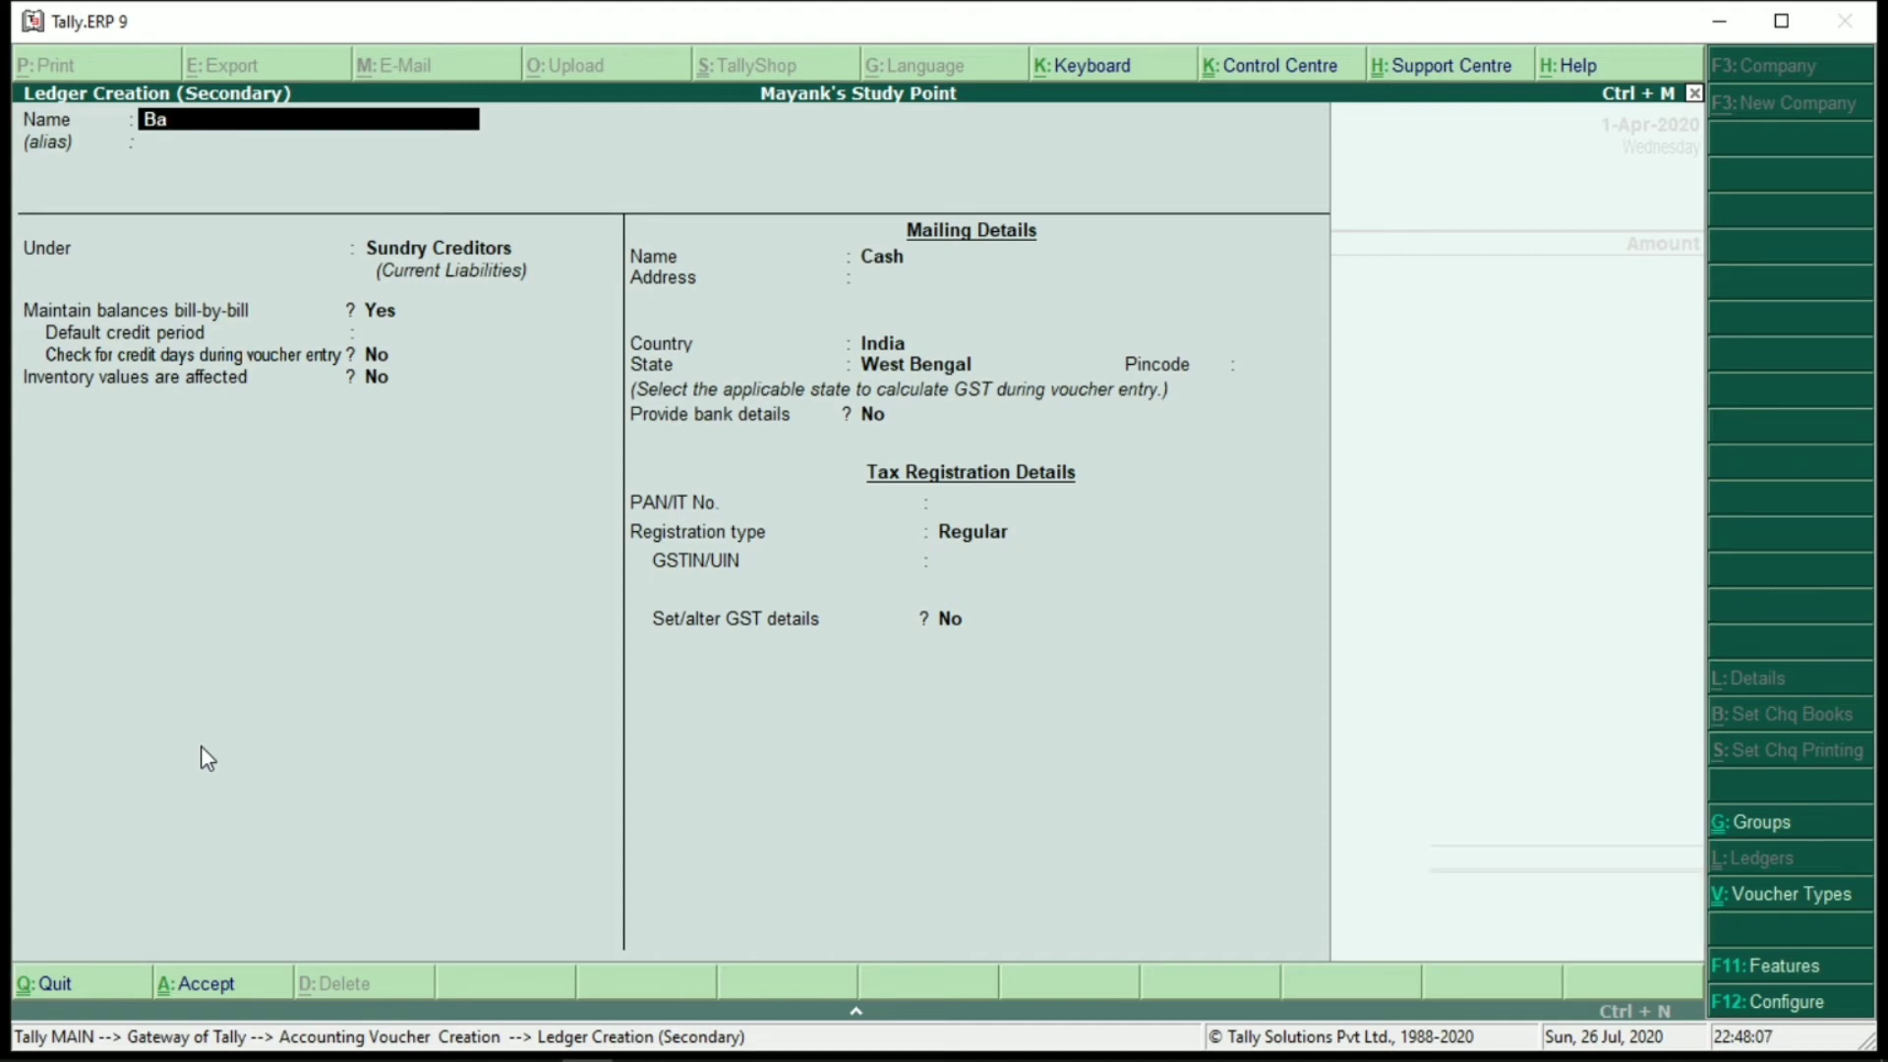
{"action": "key", "text": "Return"}
{"action": "key", "text": "Return"}
{"action": "key", "text": "Return"}
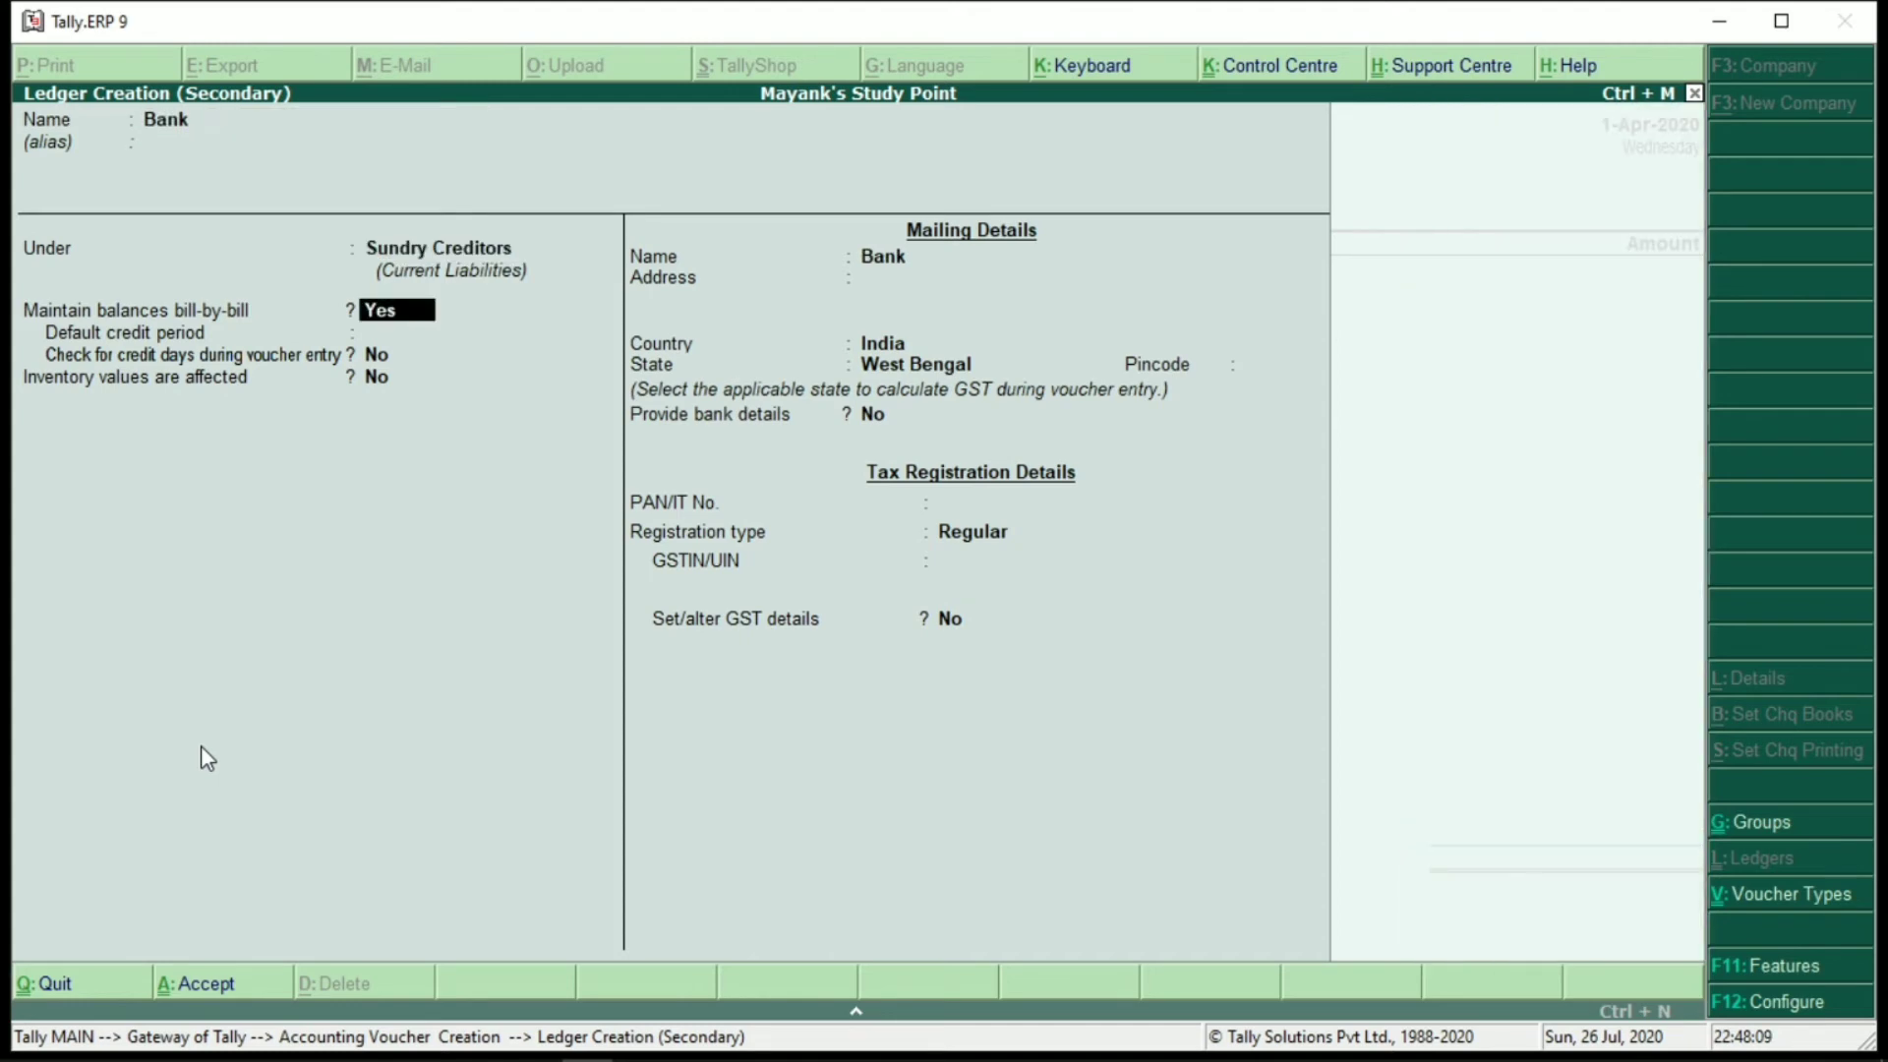
{"action": "key", "text": "BackSpace"}
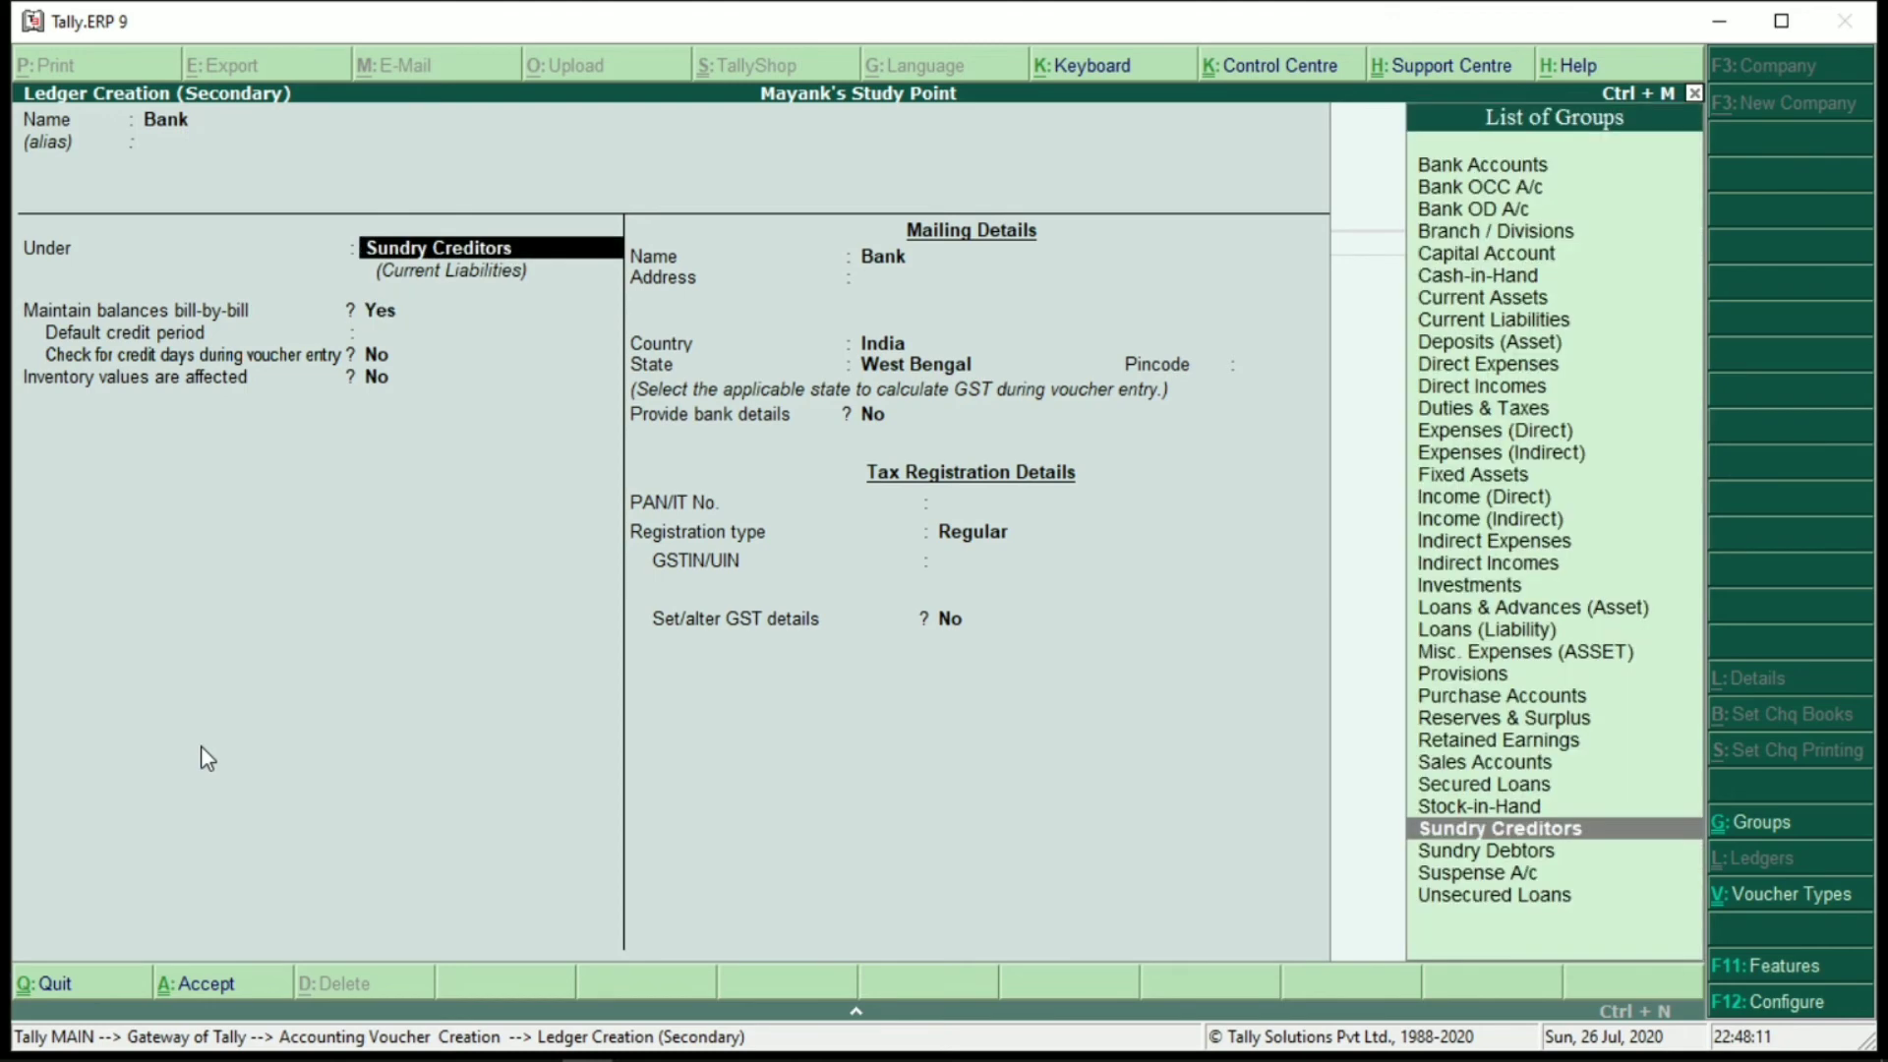
{"action": "type", "text": "Ban"}
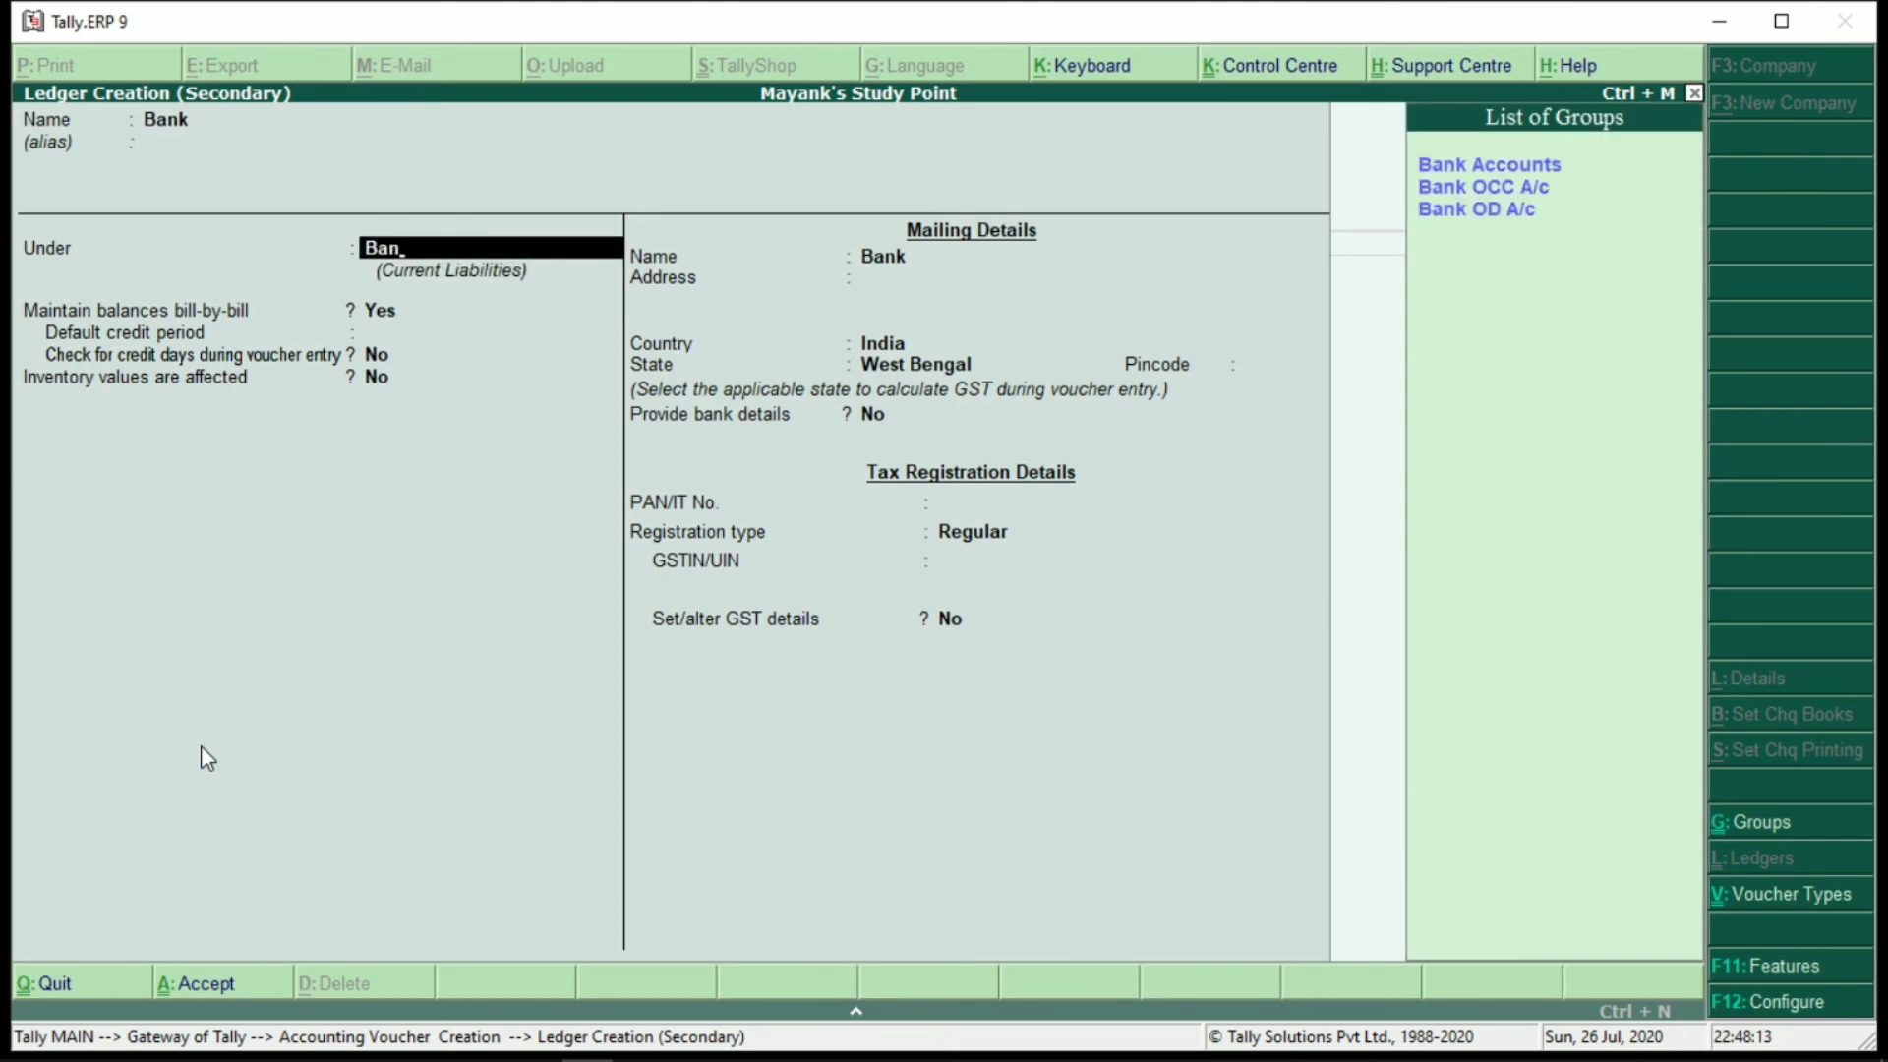
{"action": "key", "text": "Return"}
{"action": "key", "text": "Return"}
{"action": "key", "text": "Return"}
{"action": "key", "text": "Return"}
{"action": "key", "text": "Return"}
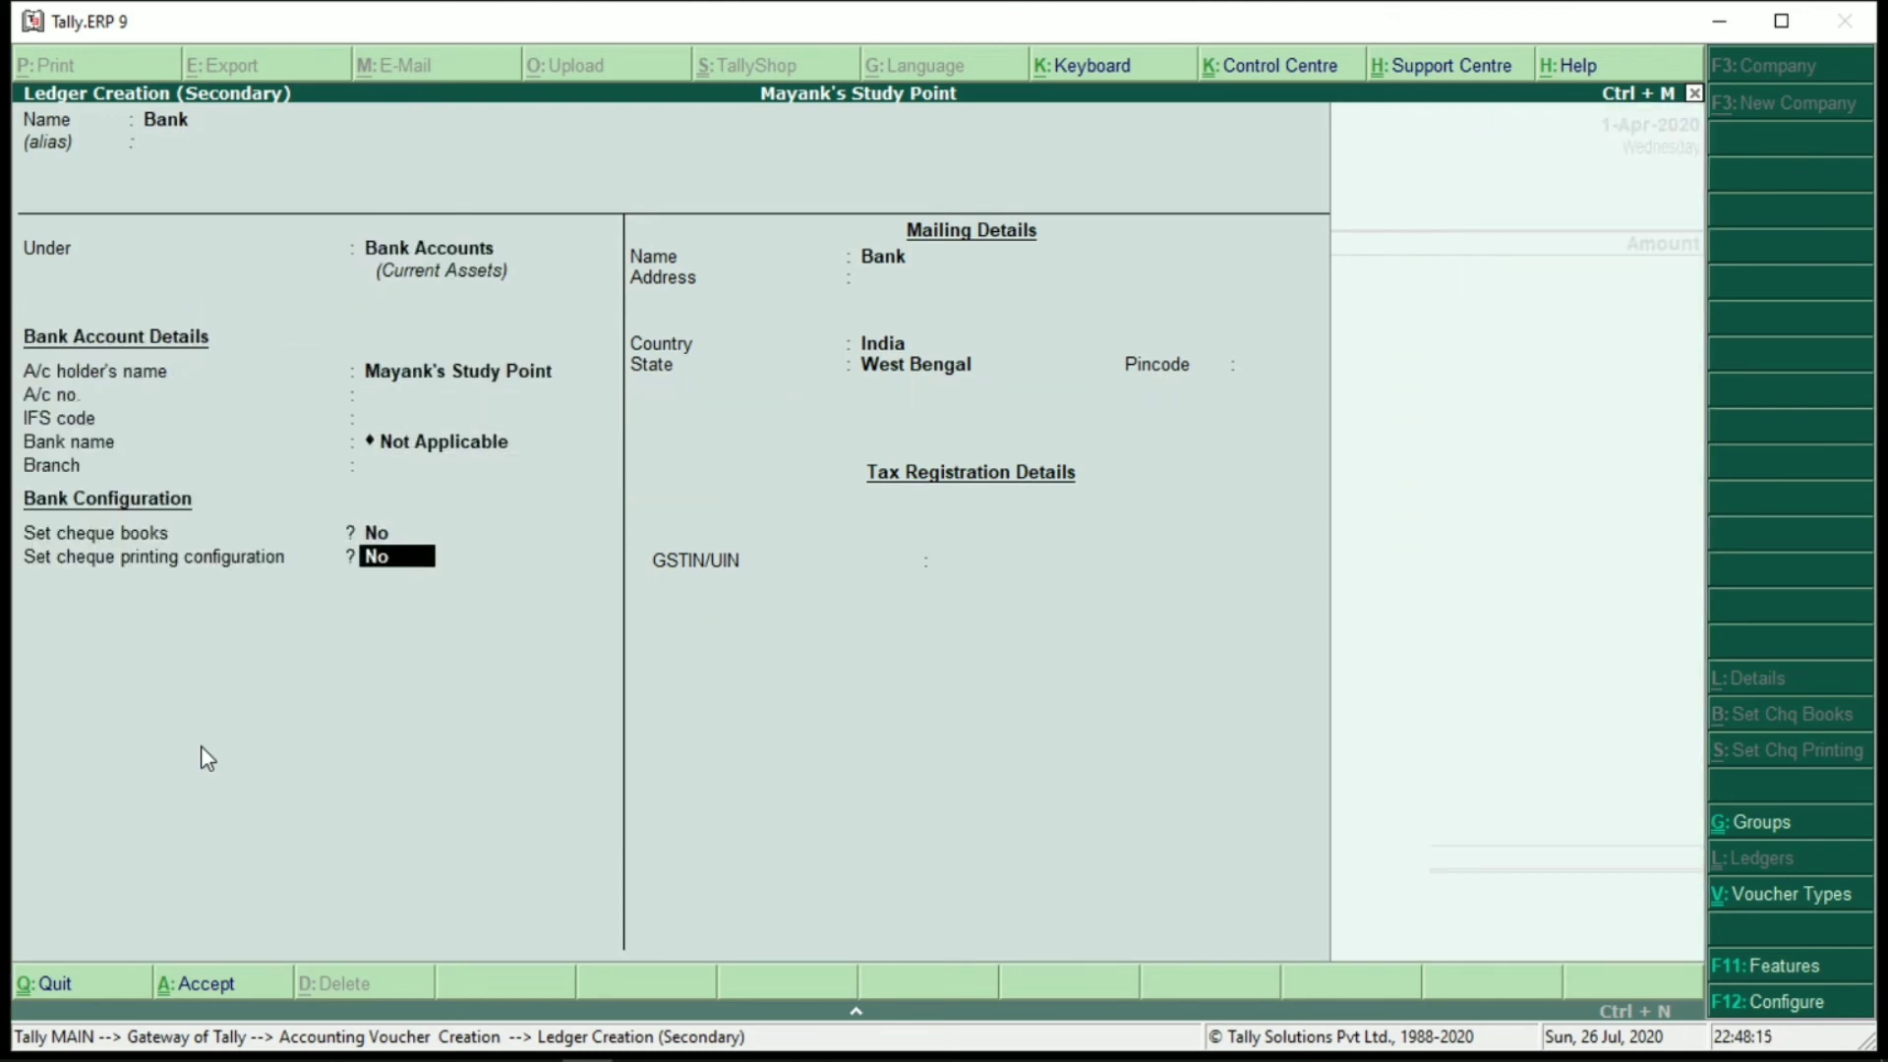
{"action": "key", "text": "Return"}
{"action": "key", "text": "Return"}
{"action": "key", "text": "Return"}
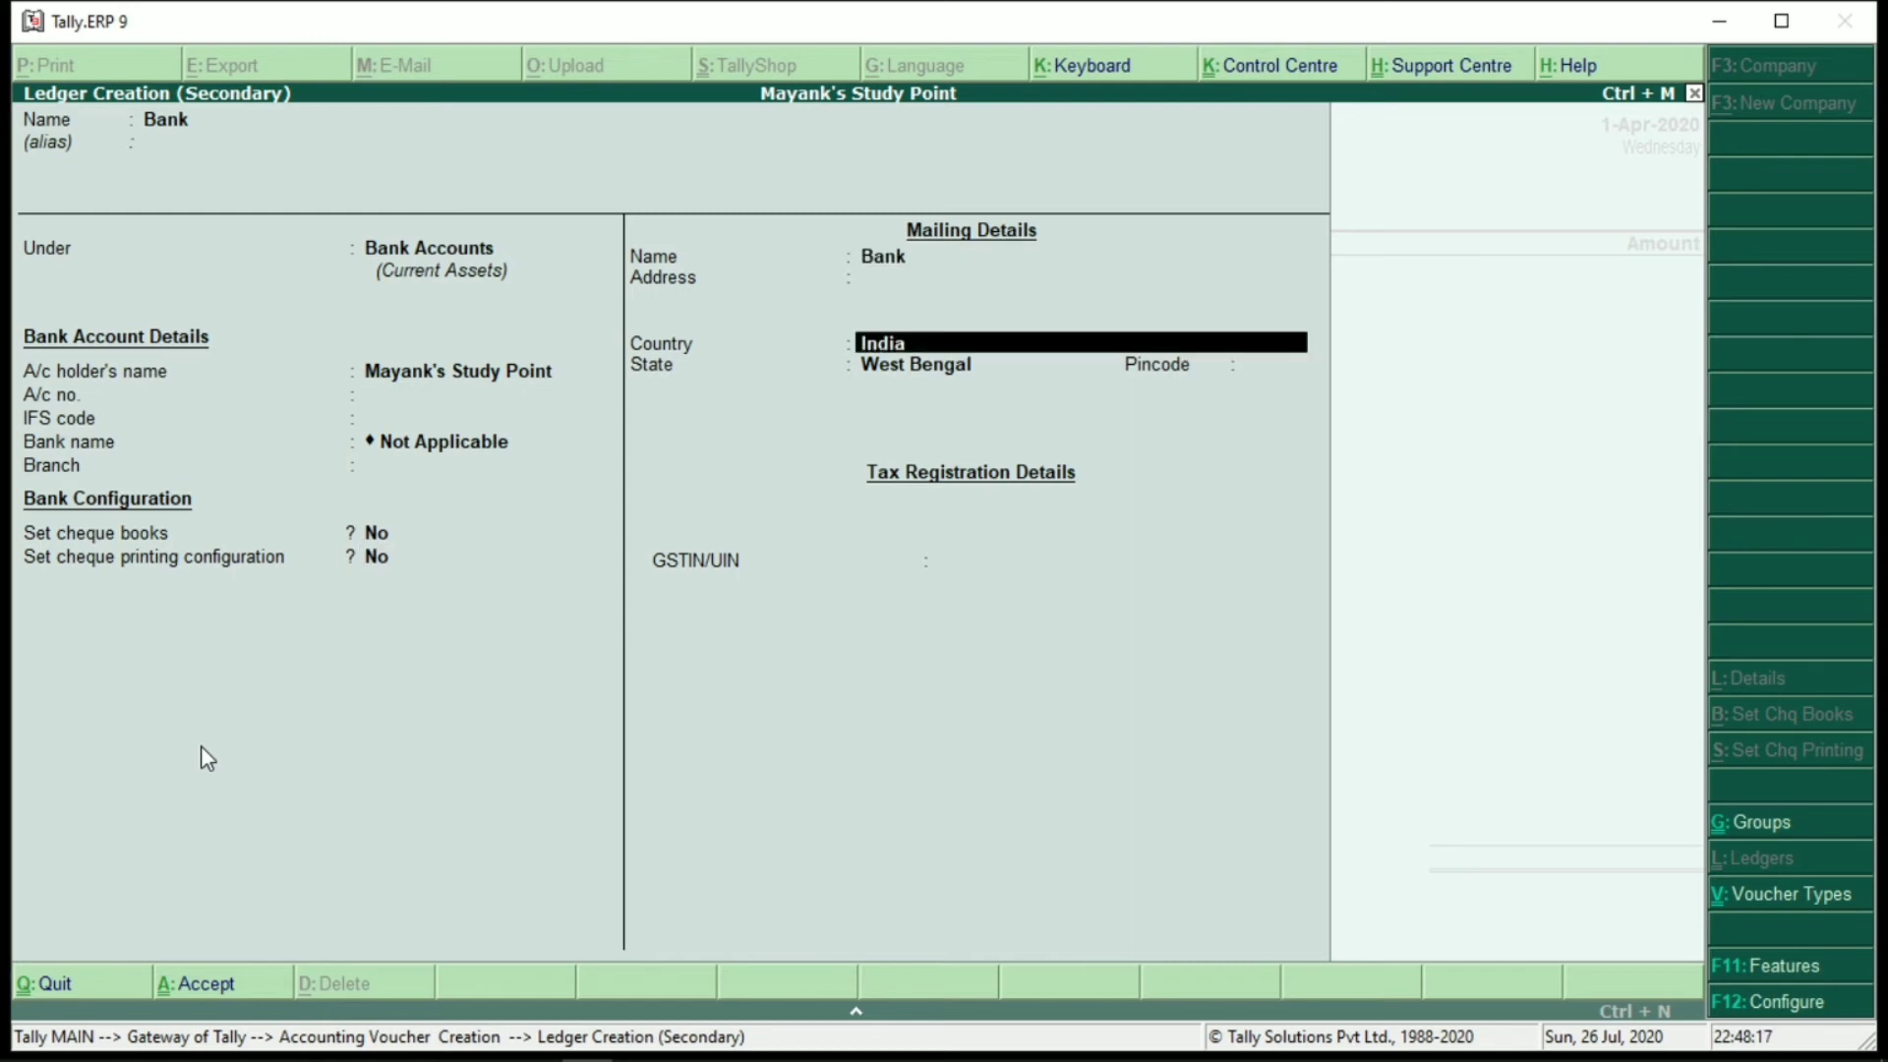
{"action": "key", "text": "ctrl+a"}
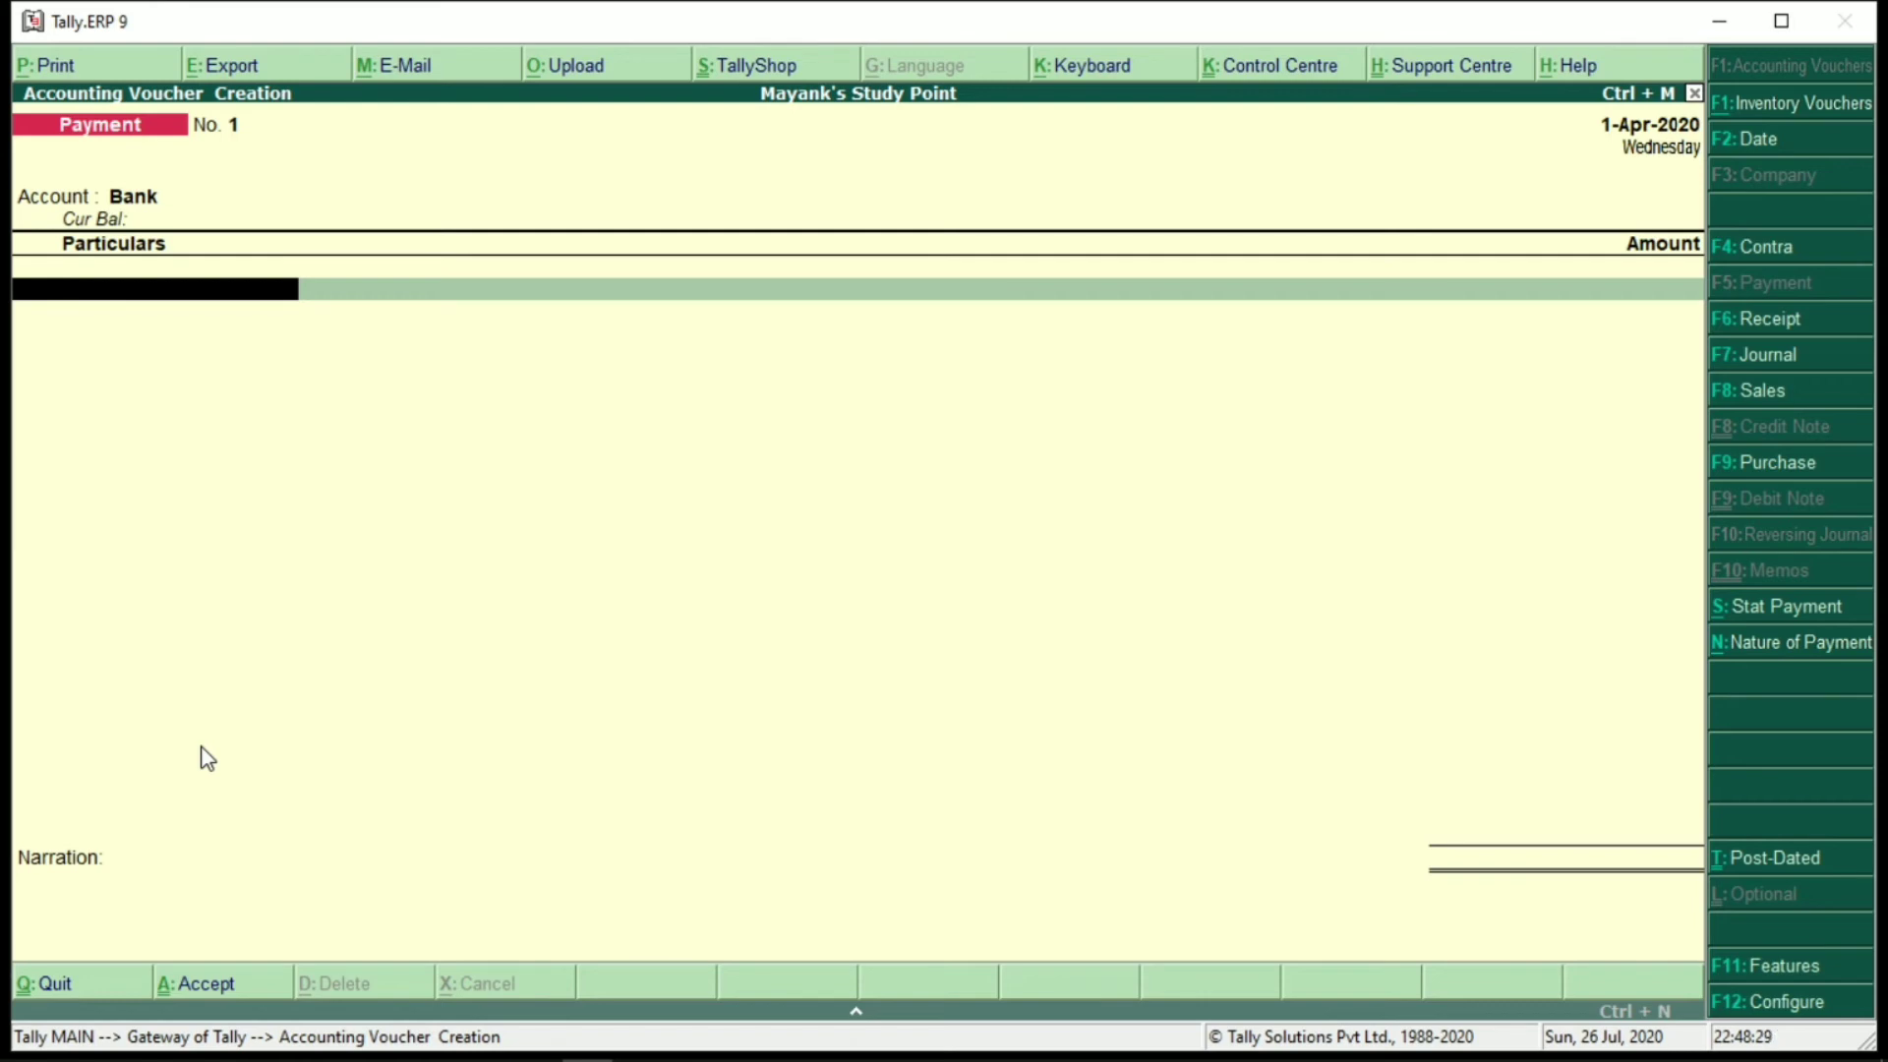
Make the voucher a GST stat payment from 1-7-2020 with payment type Recipient Liability
{"action": "key", "text": "alt+s"}
{"action": "key", "text": "Return"}
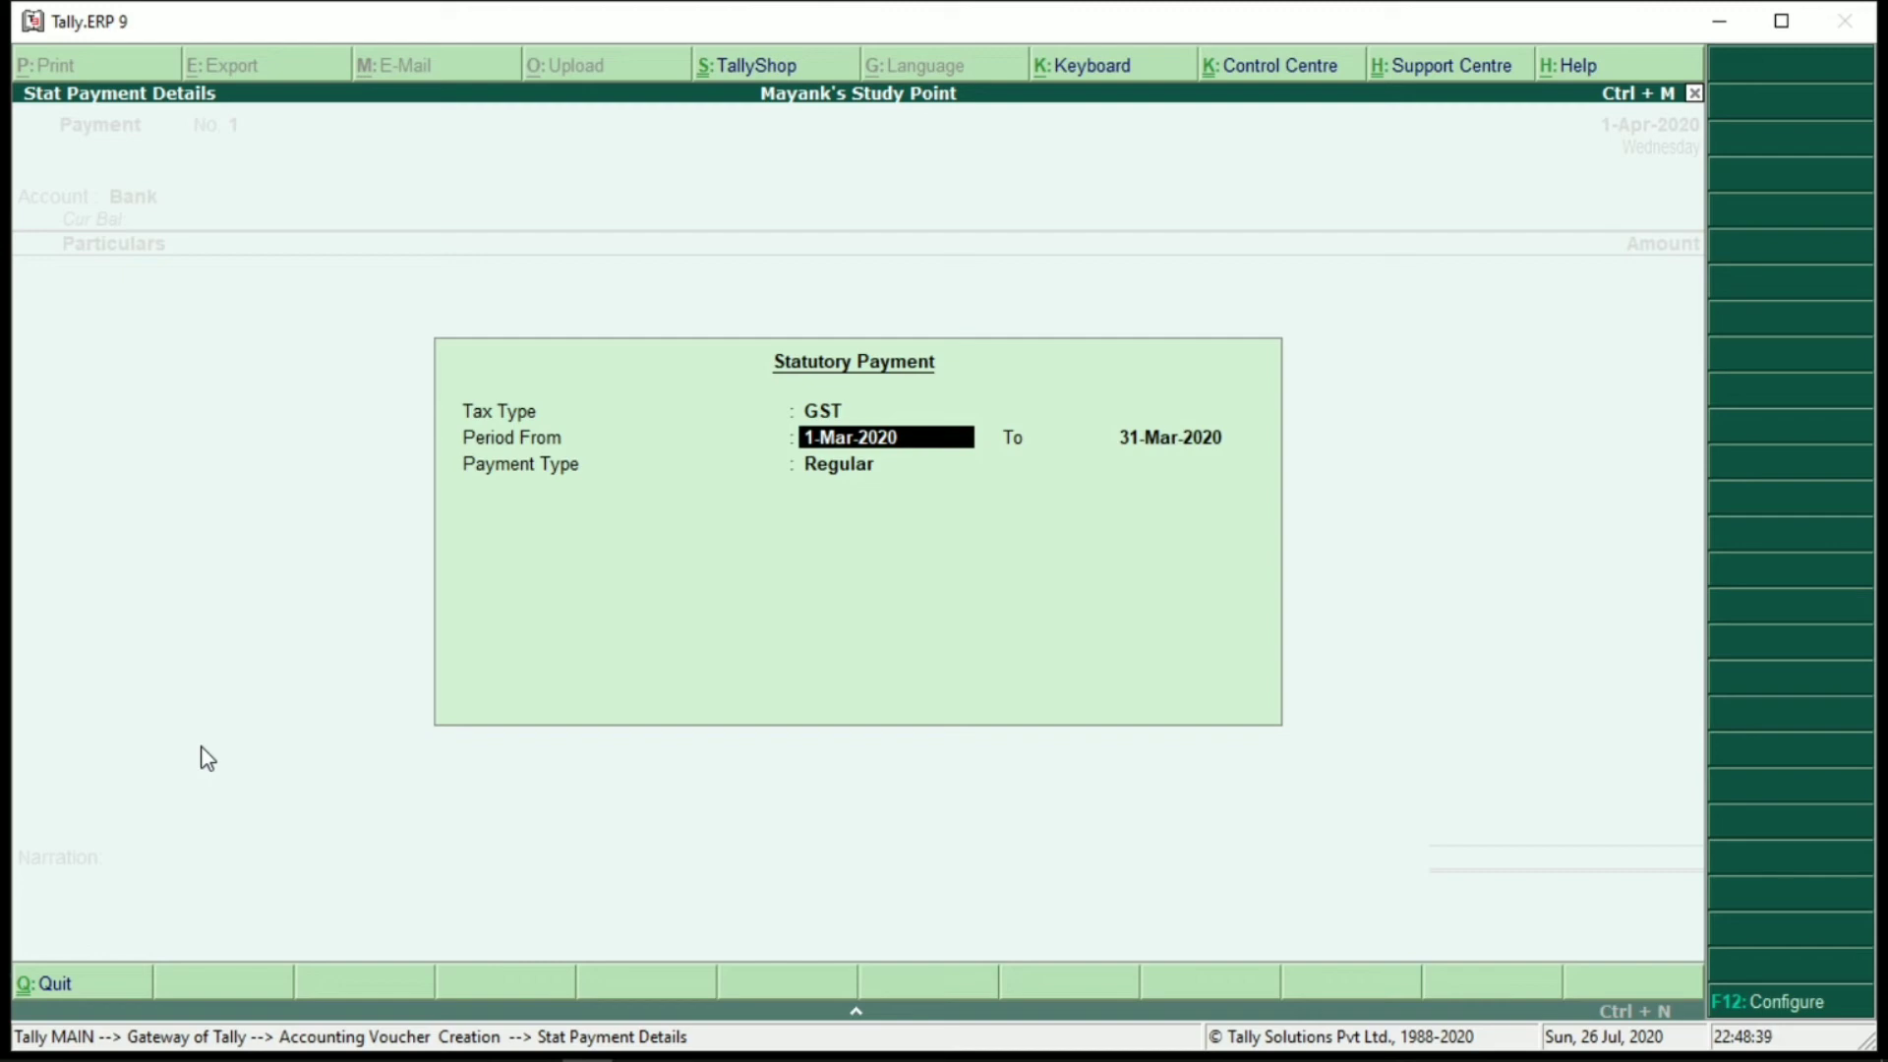
{"action": "type", "text": "1-7"}
{"action": "key", "text": "Return"}
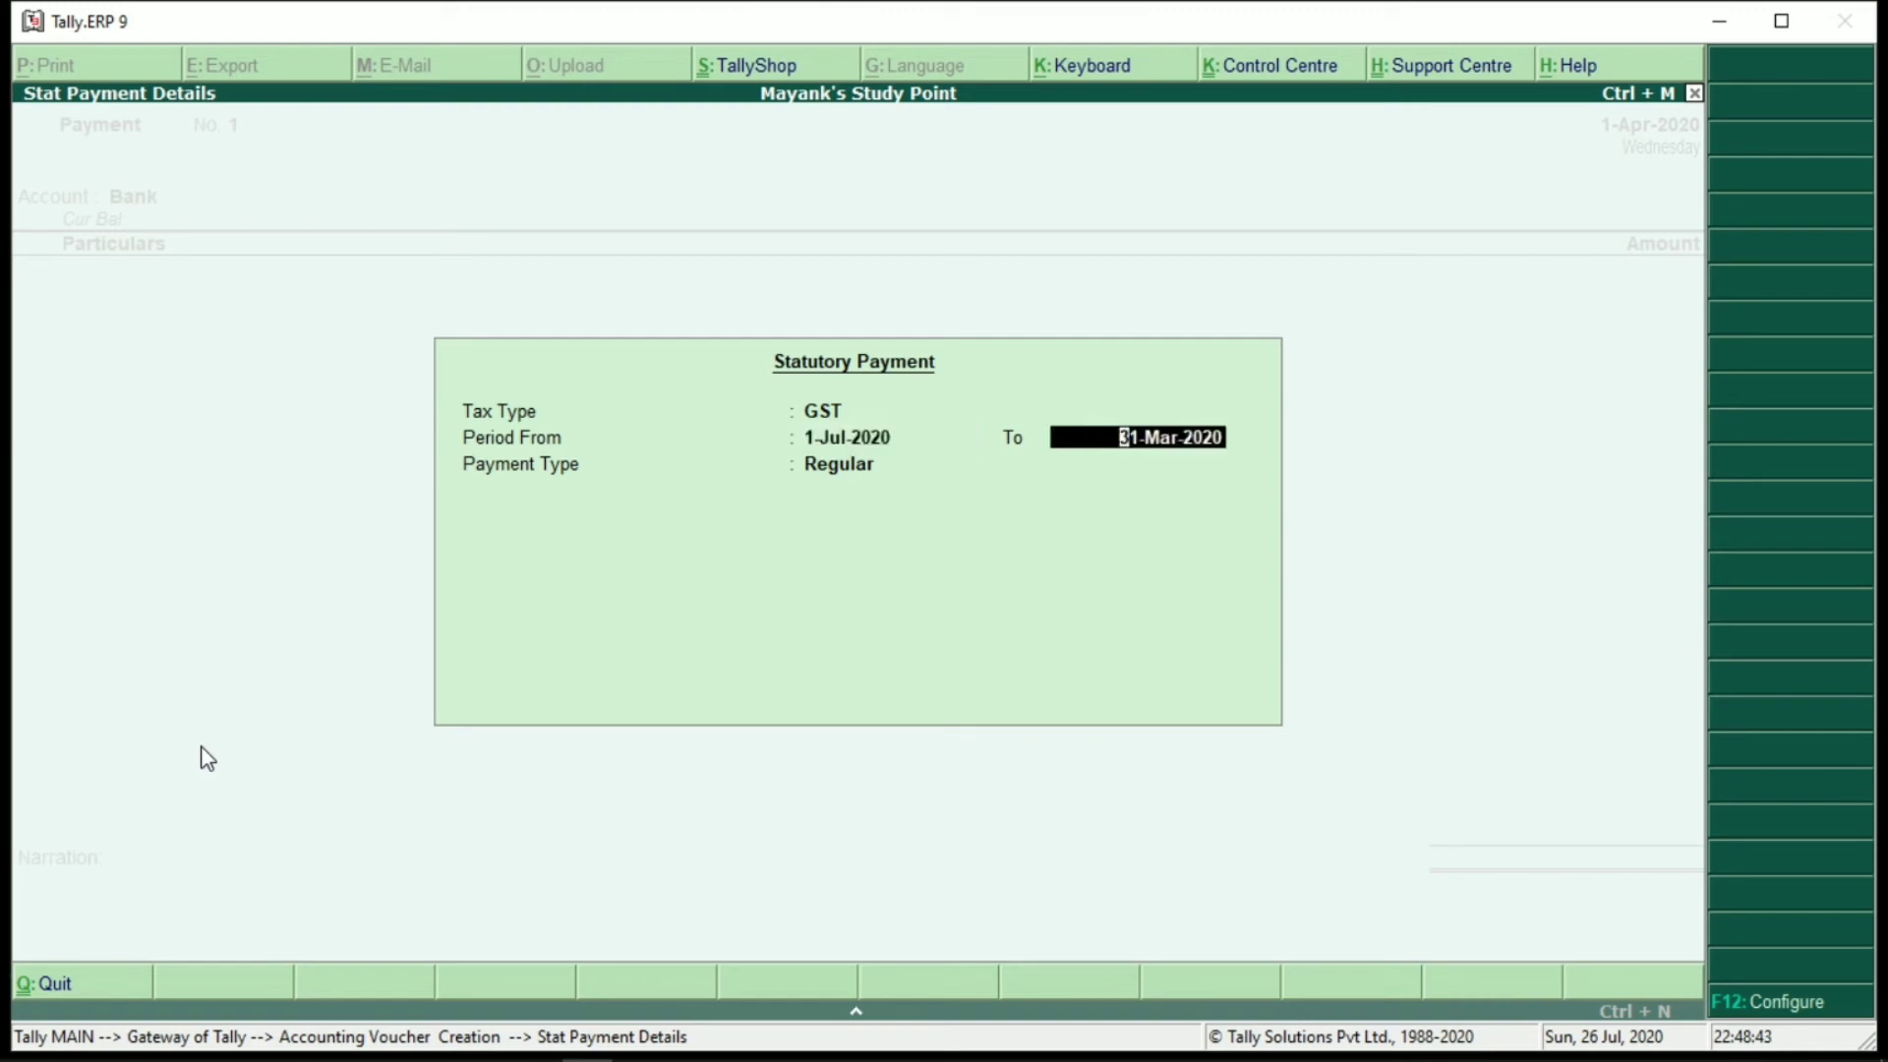
{"action": "type", "text": "2-"}
{"action": "key", "text": "Return"}
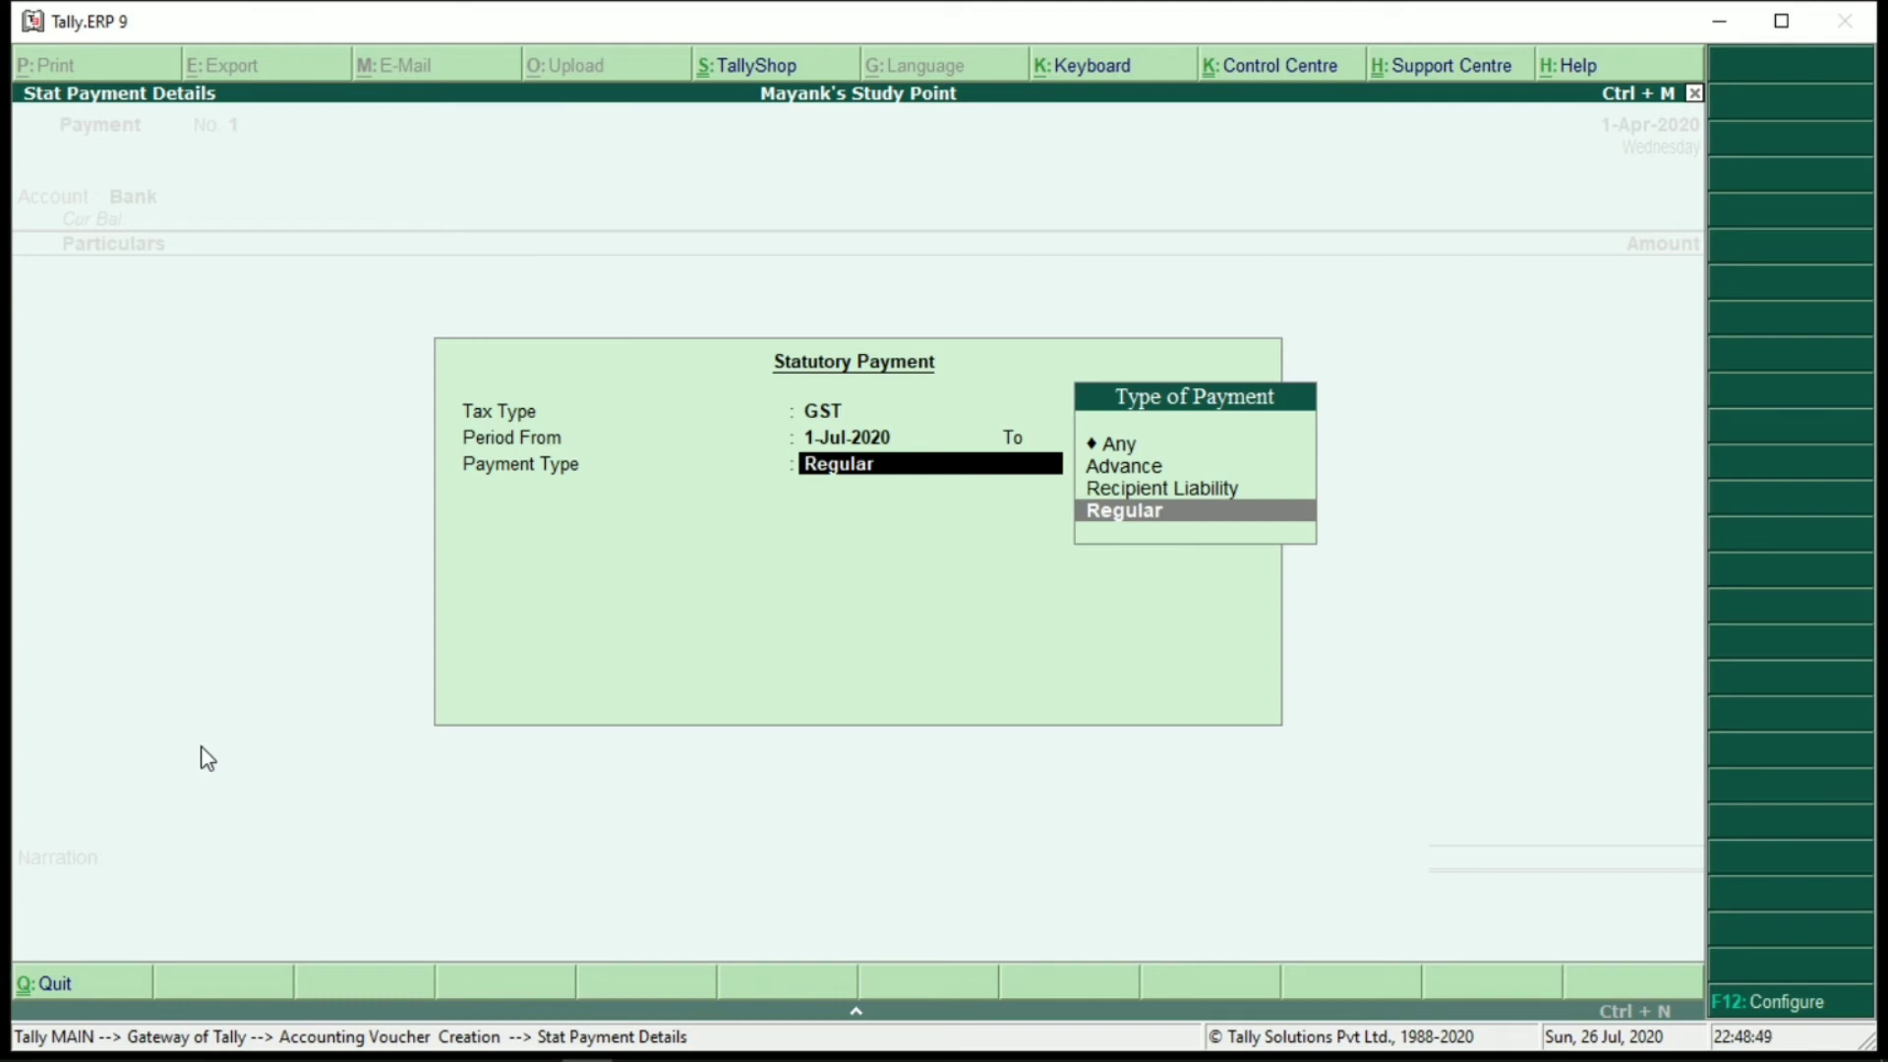
{"action": "key", "text": "Up"}
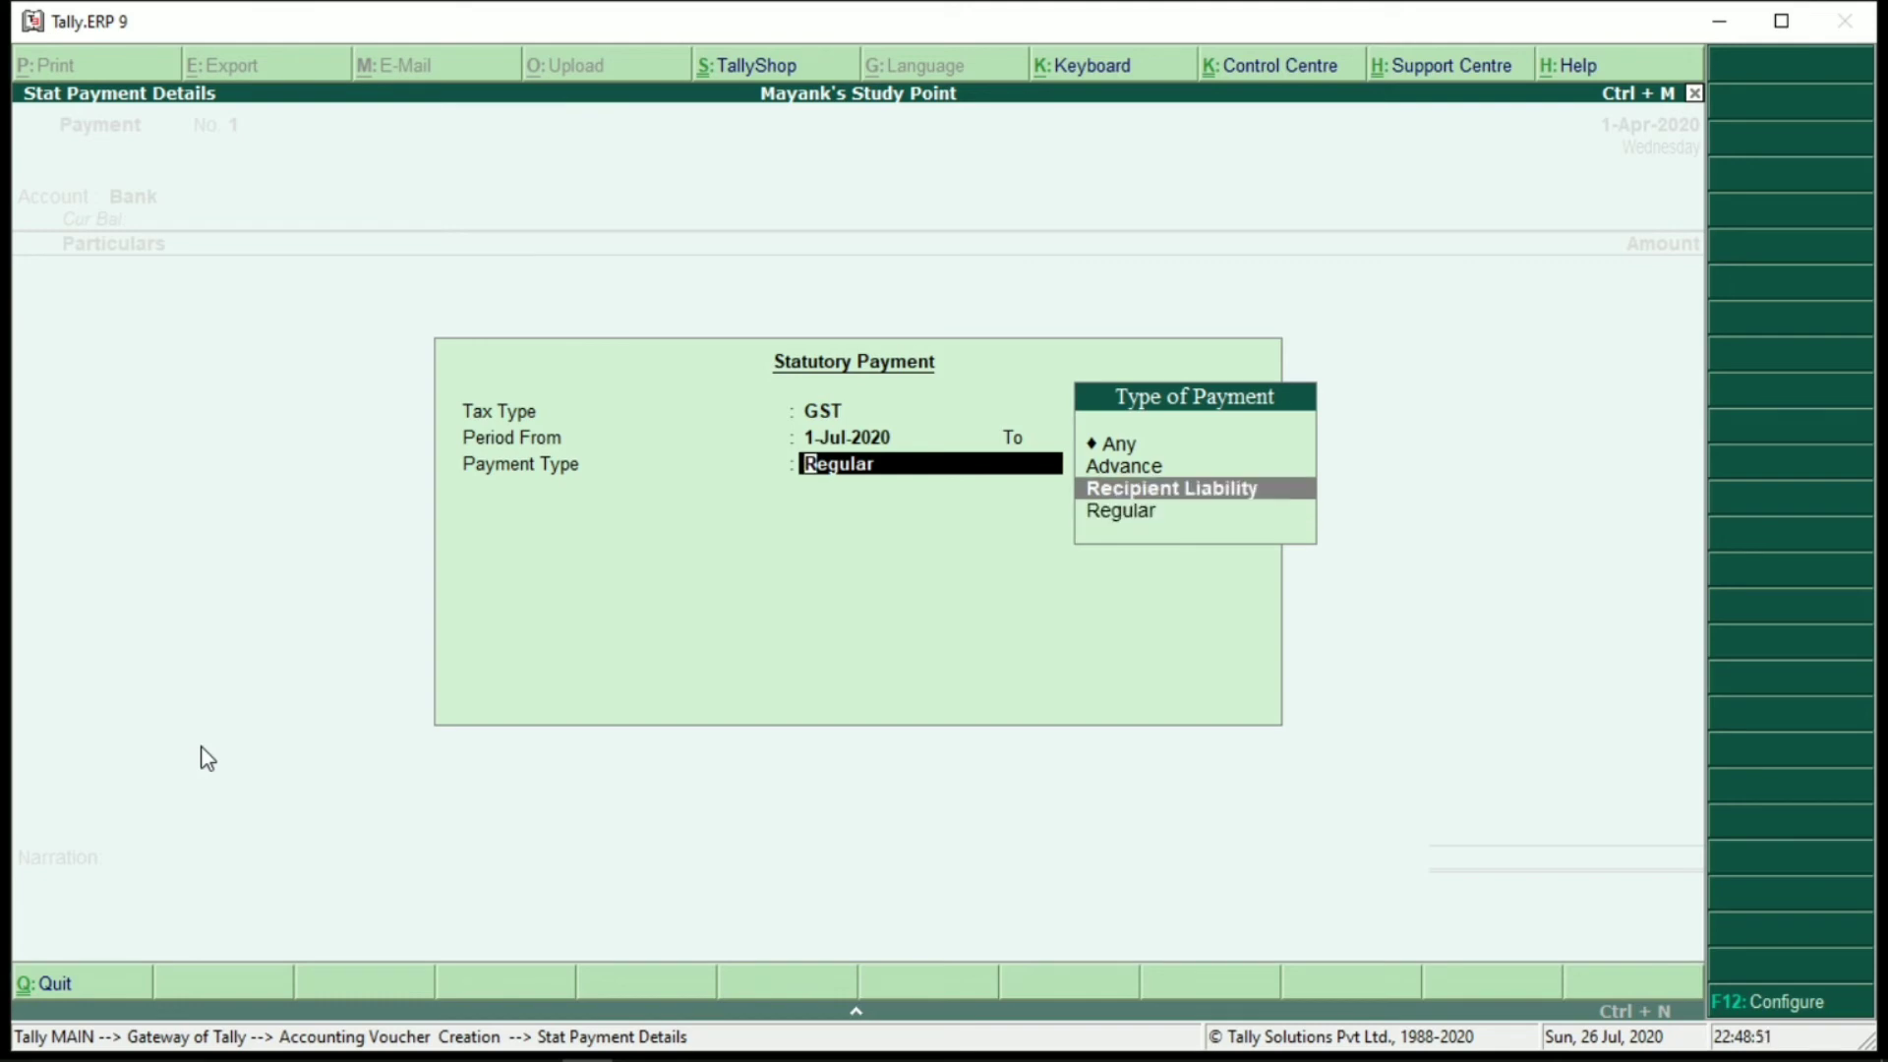
{"action": "key", "text": "Return"}
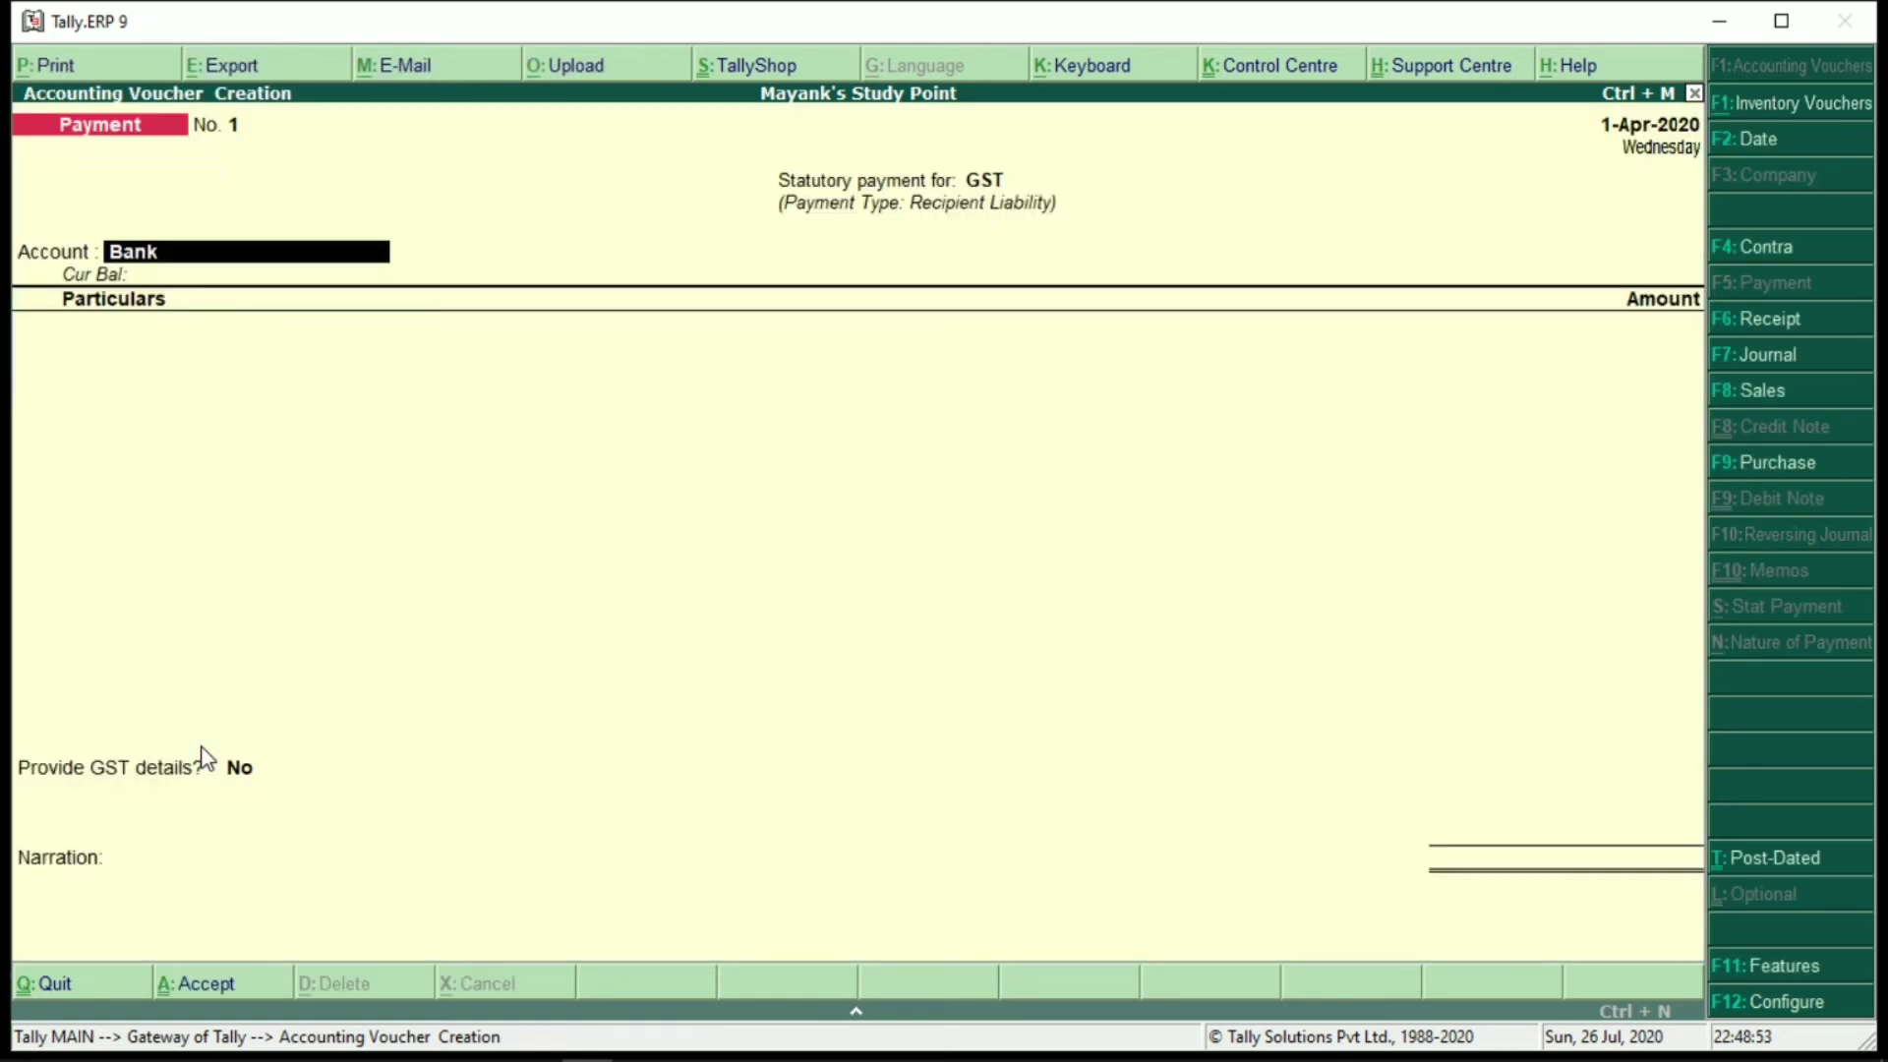
With Bank as the paying account, enter Cgst 3,600 and Sgst 3,600
{"action": "key", "text": "Return"}
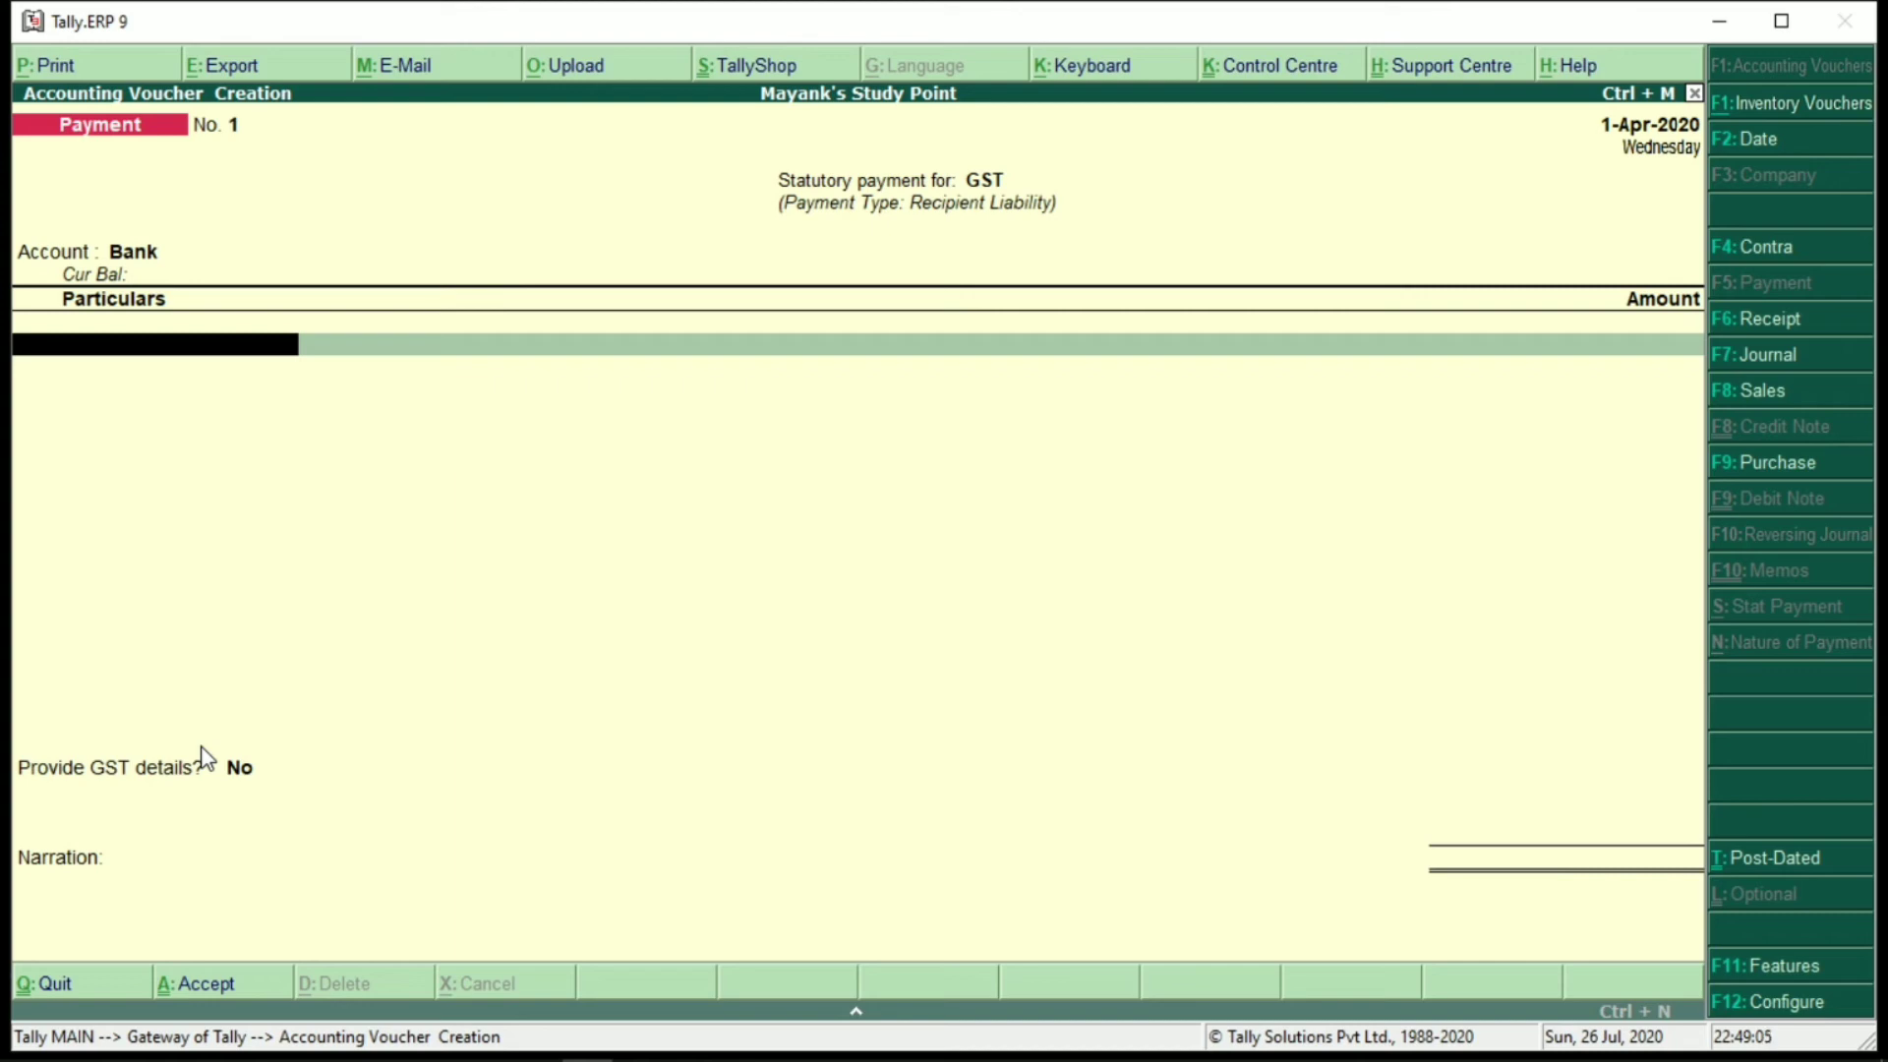
{"action": "type", "text": "c"}
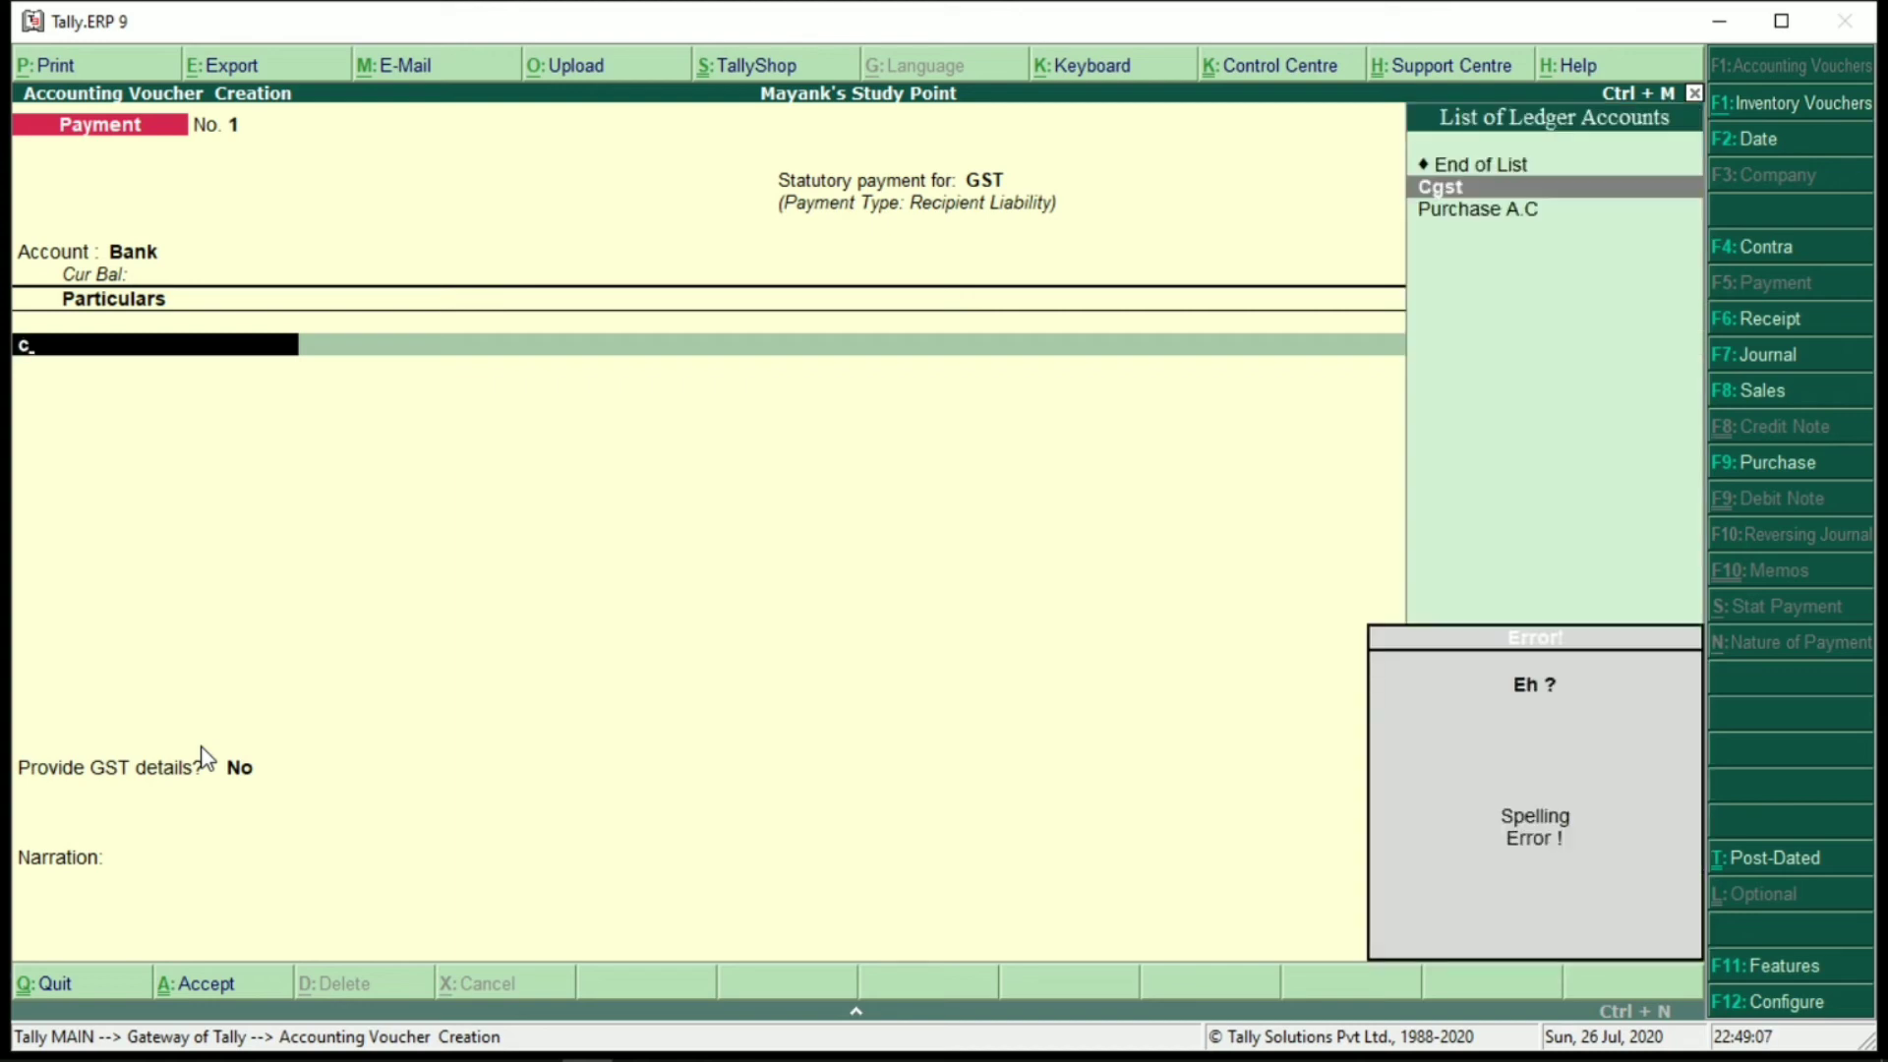
{"action": "key", "text": "BackSpace"}
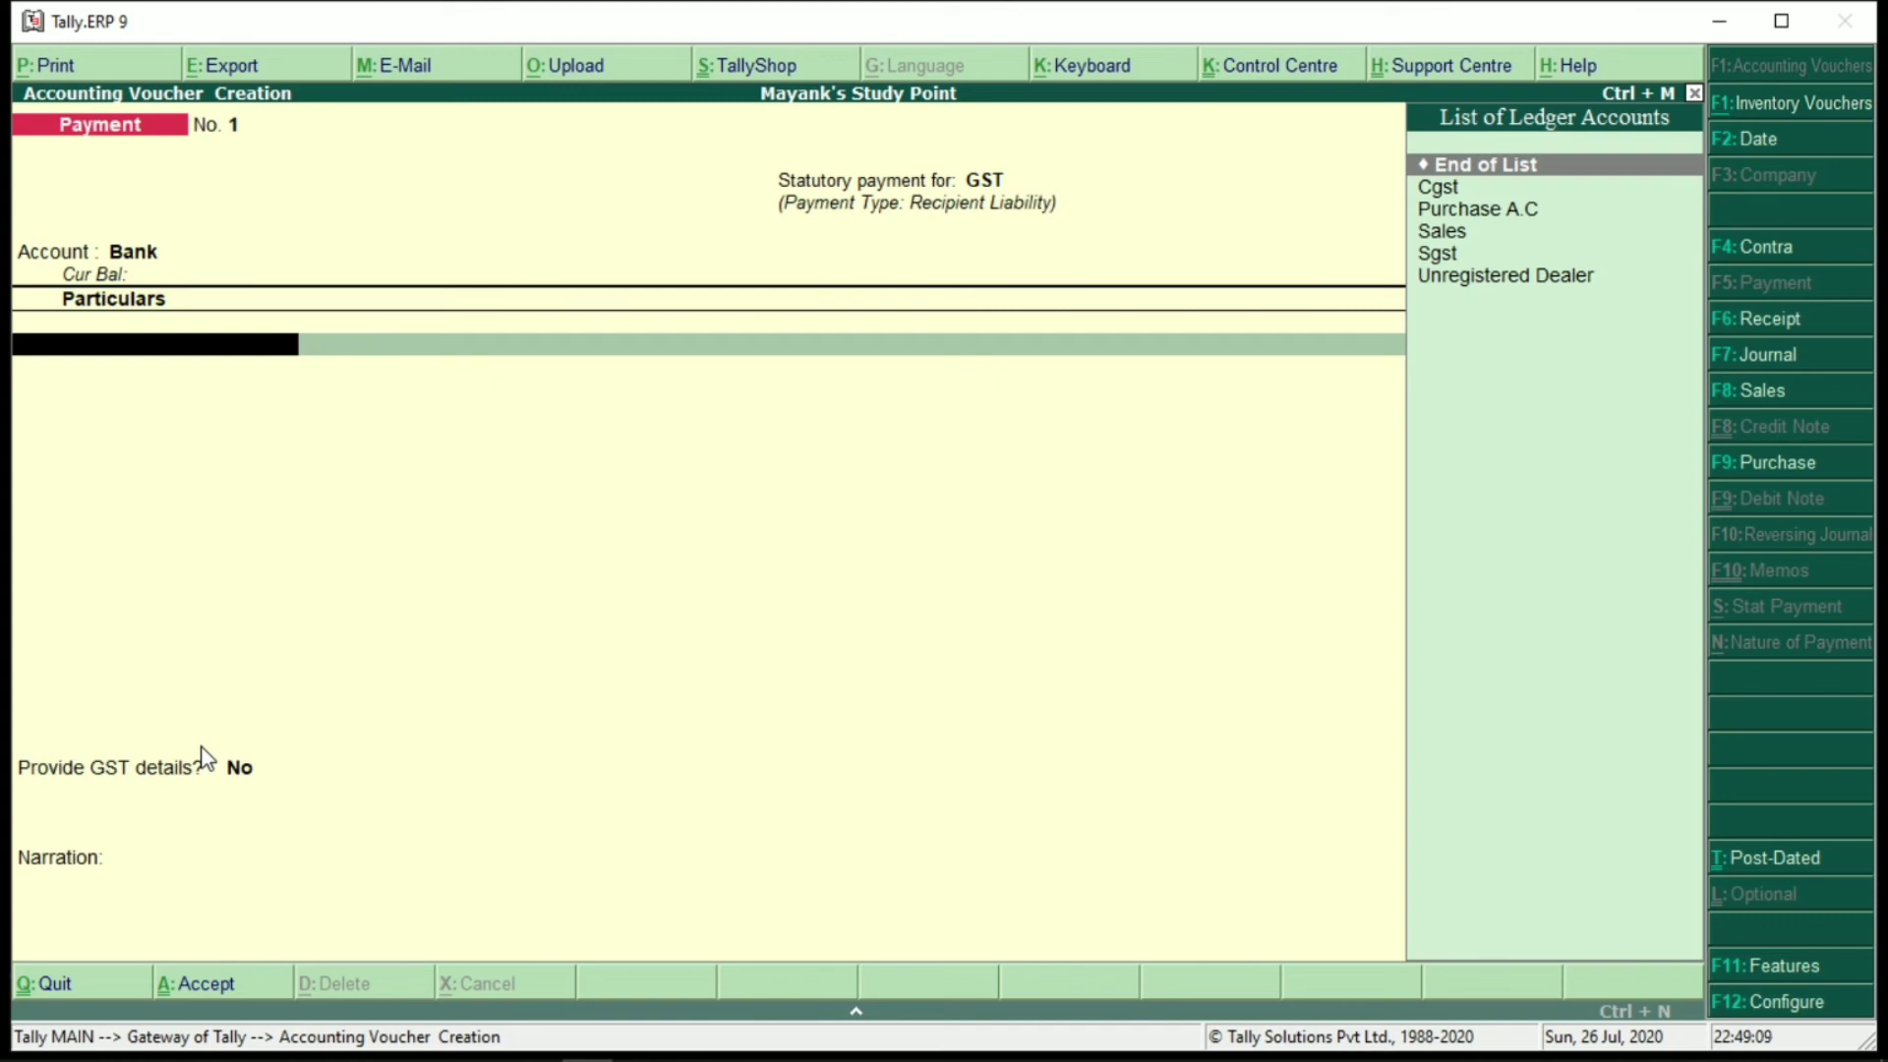
{"action": "key", "text": "Down"}
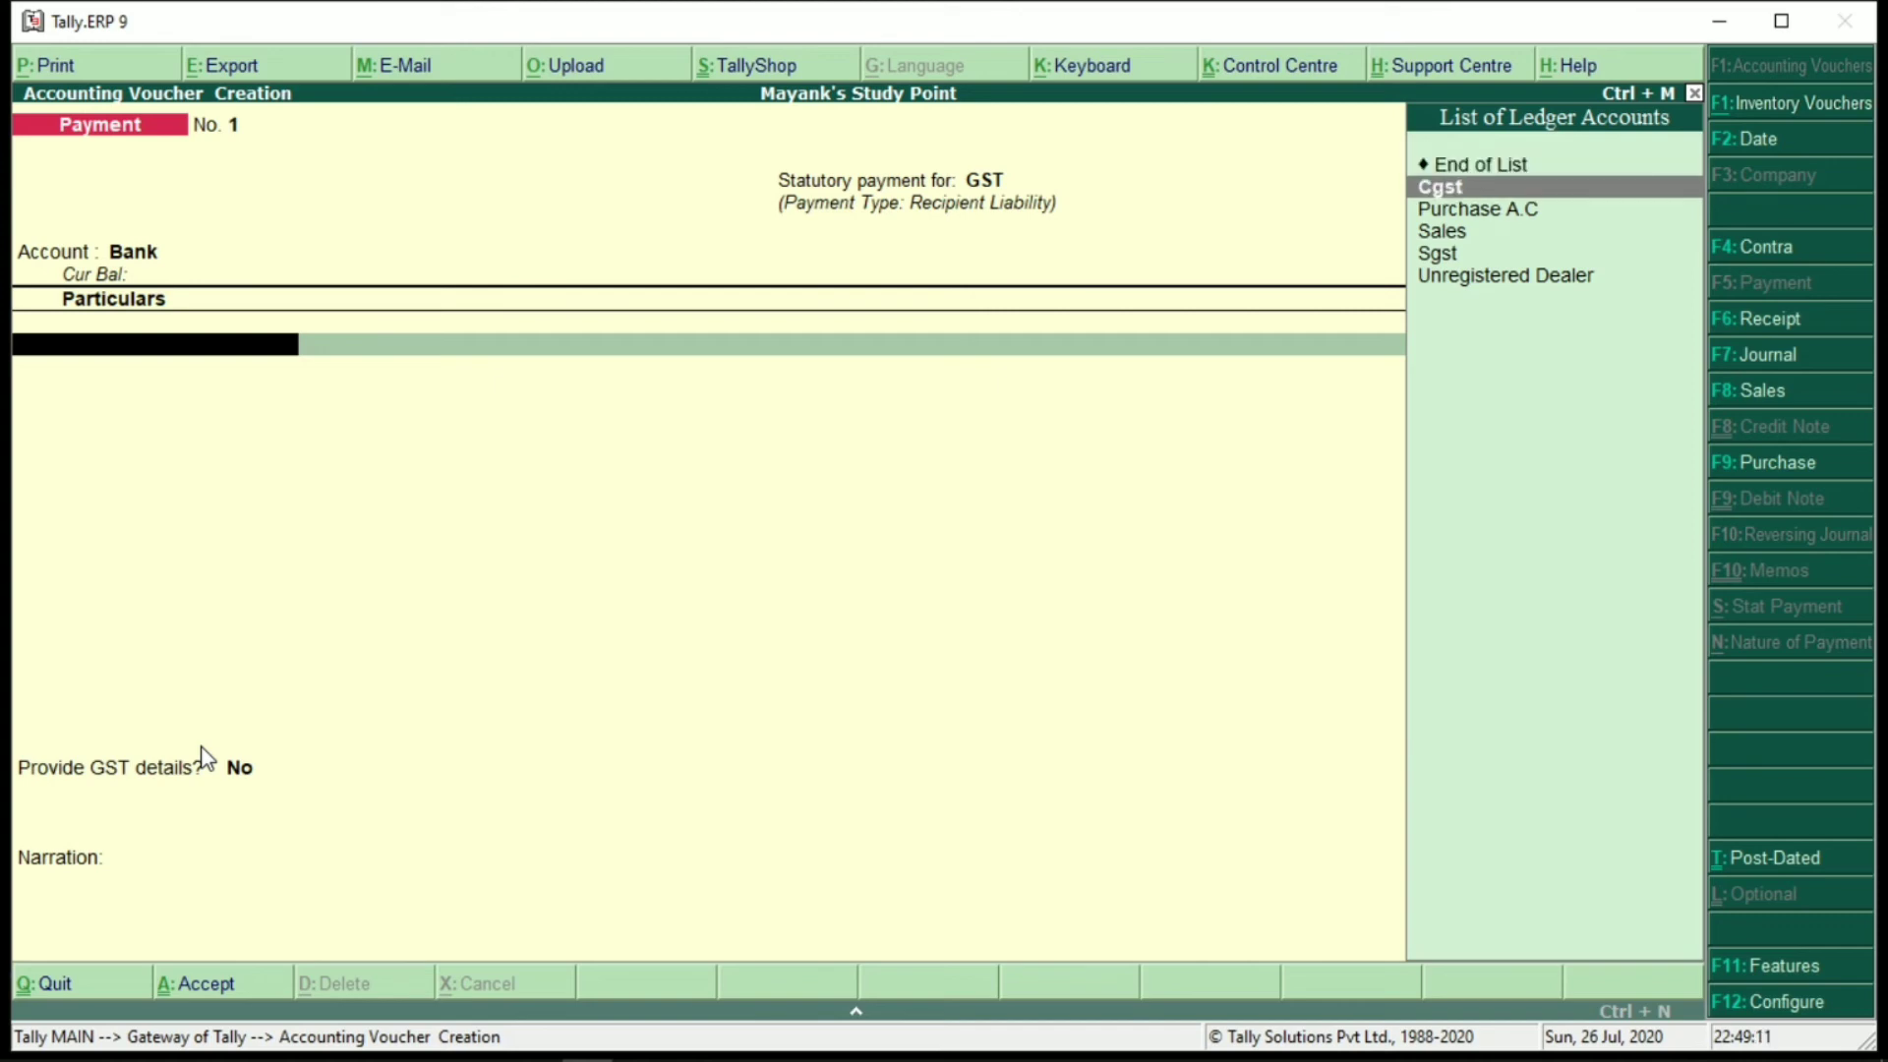
{"action": "key", "text": "Return"}
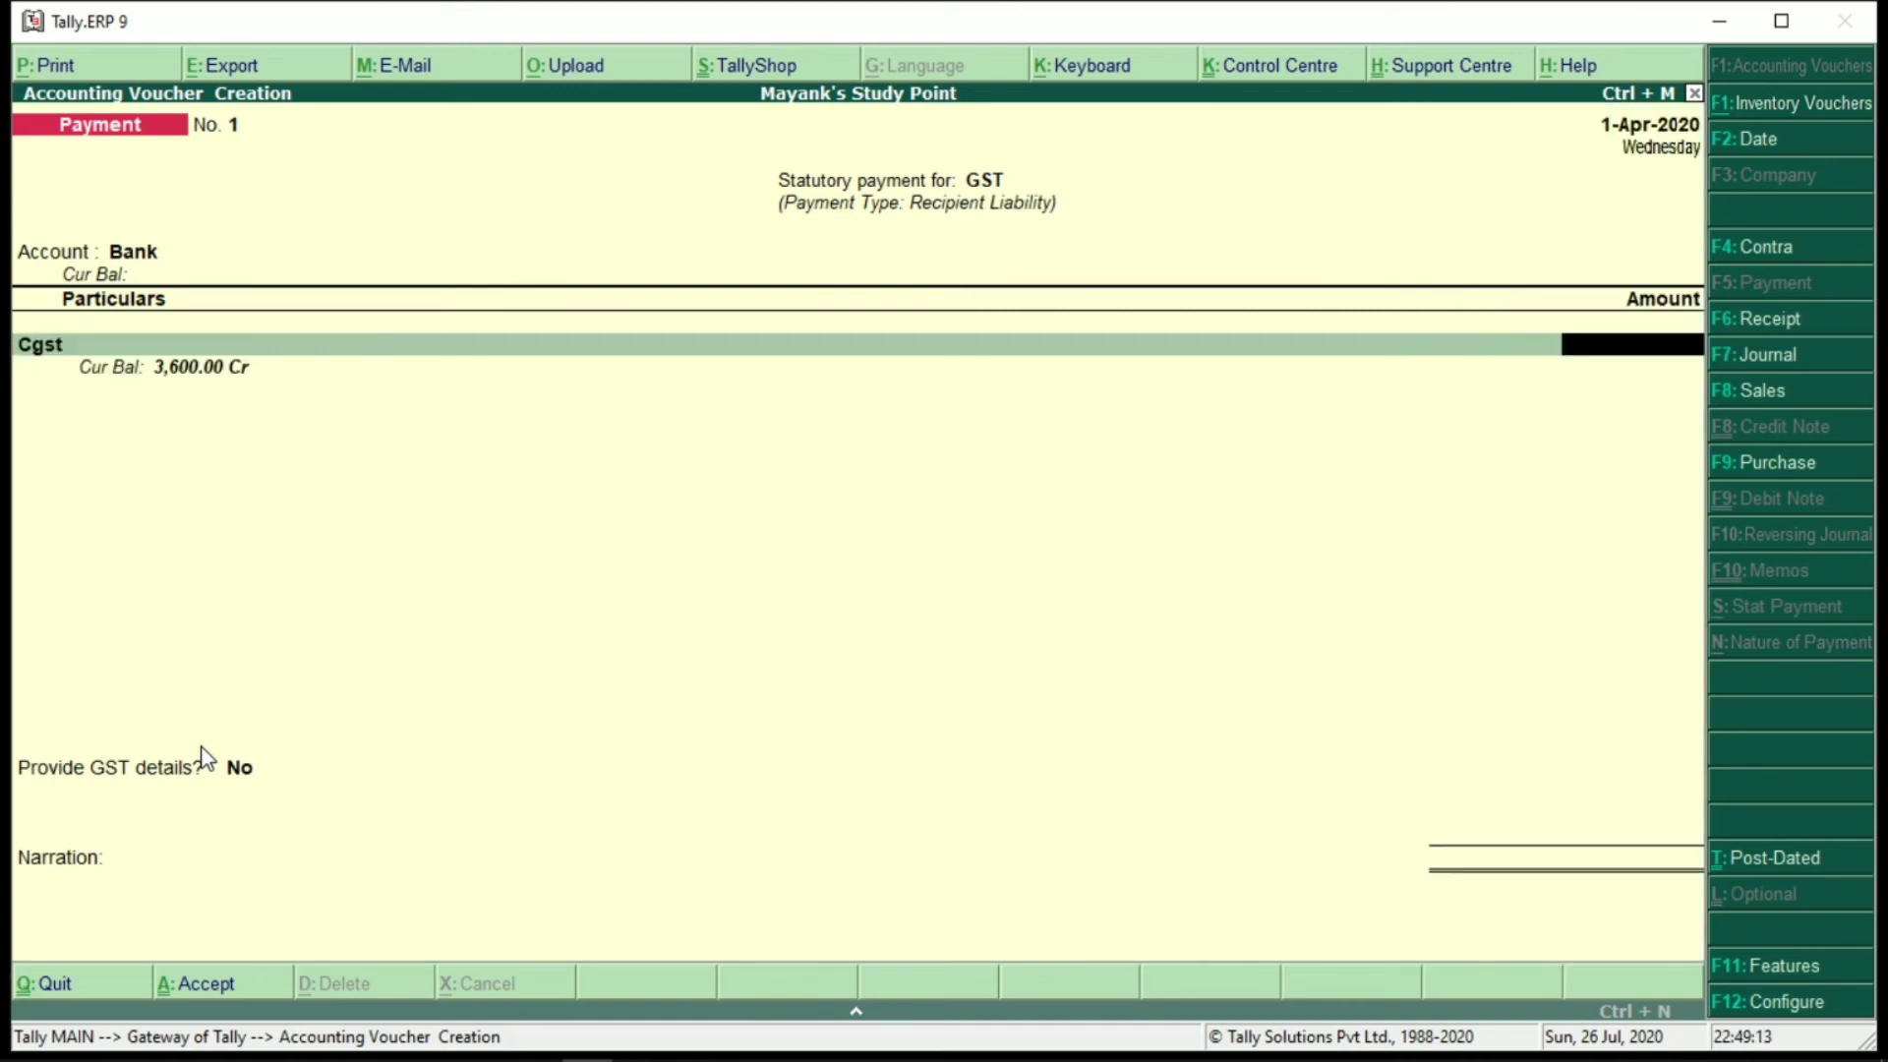
{"action": "type", "text": "7200"}
{"action": "key", "text": "Return"}
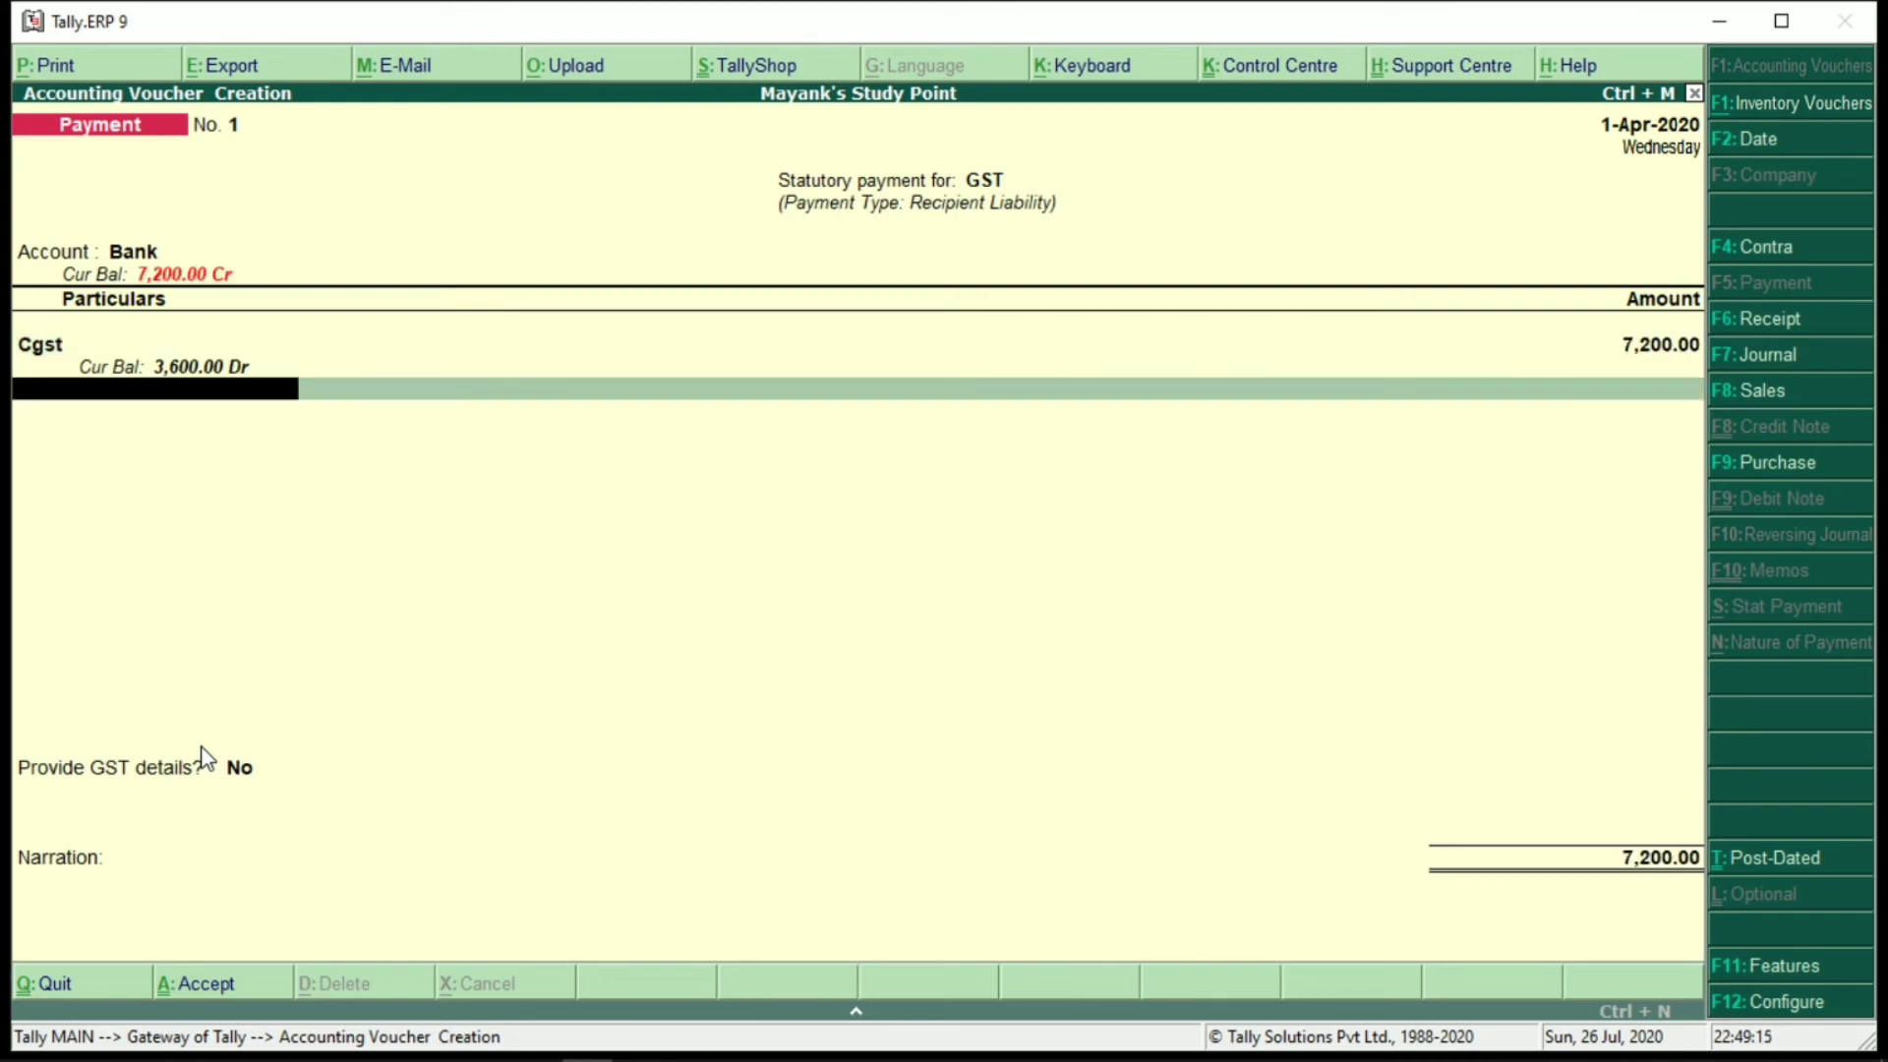
{"action": "key", "text": "BackSpace"}
{"action": "type", "text": "3600"}
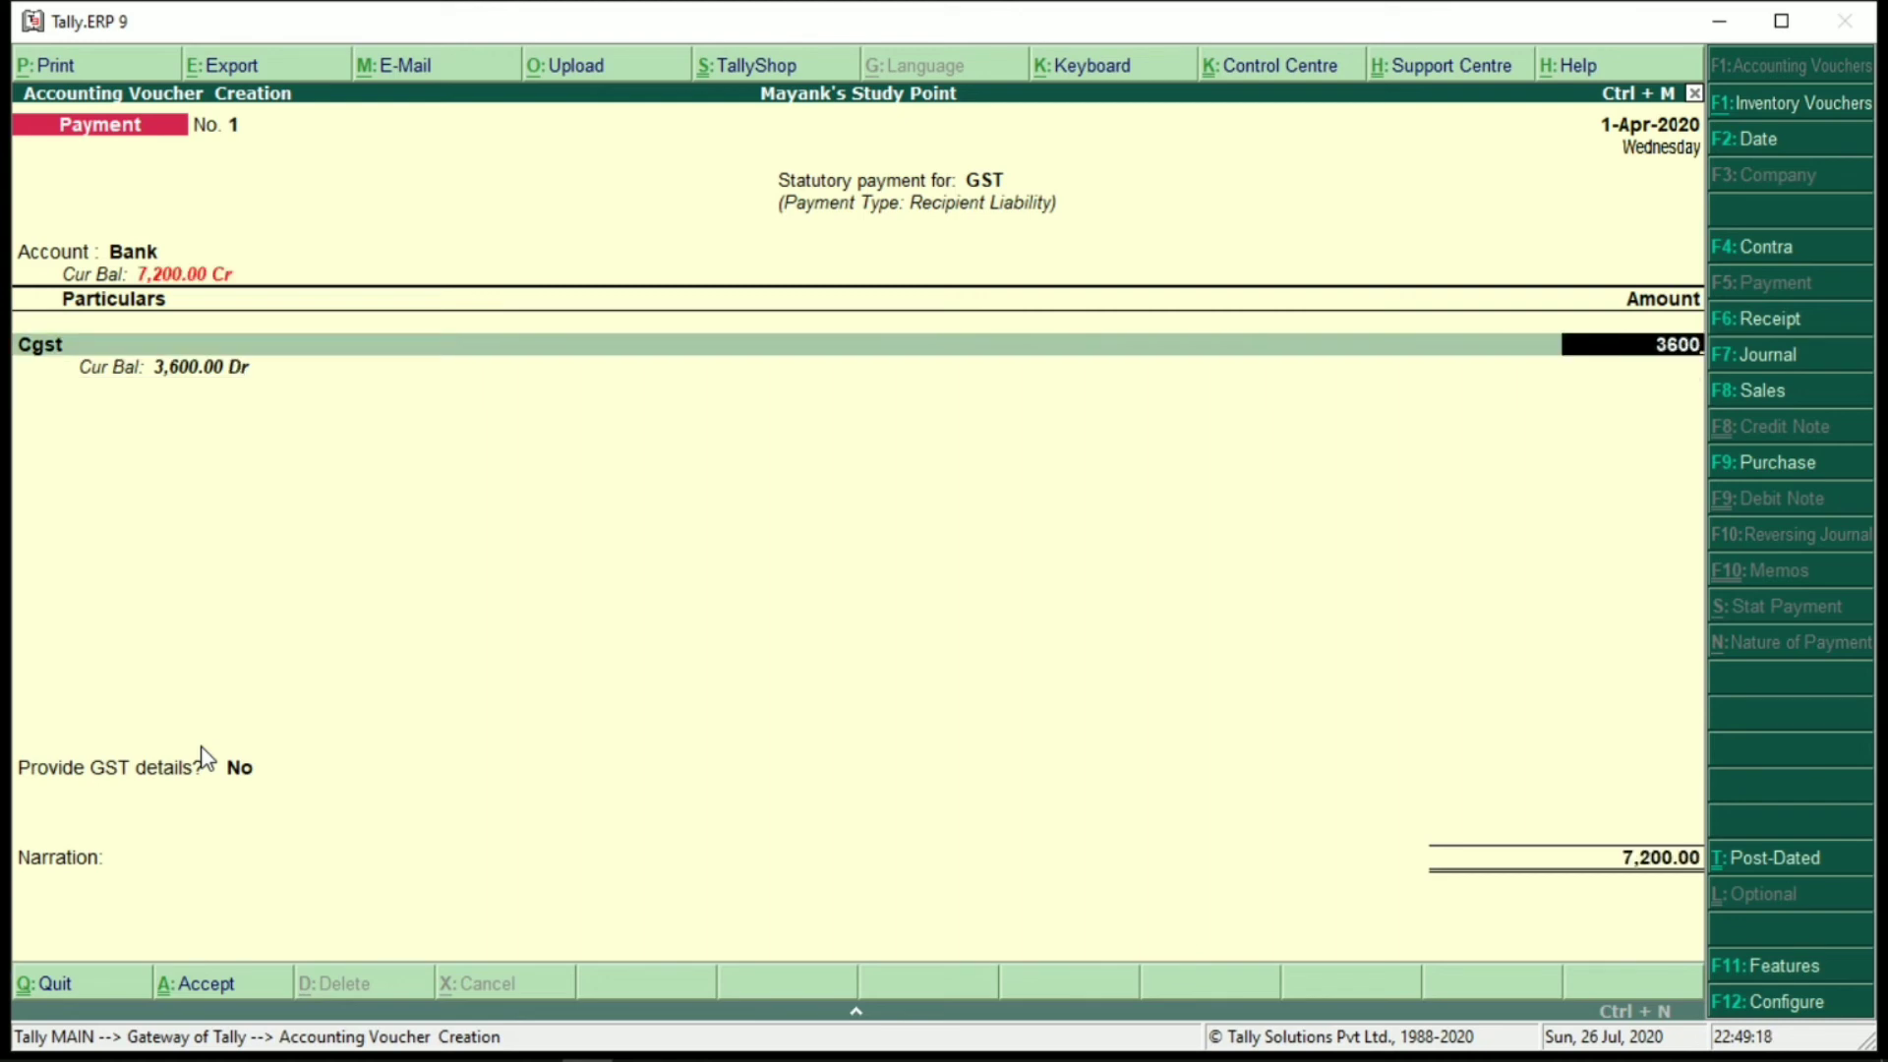
{"action": "key", "text": "Return"}
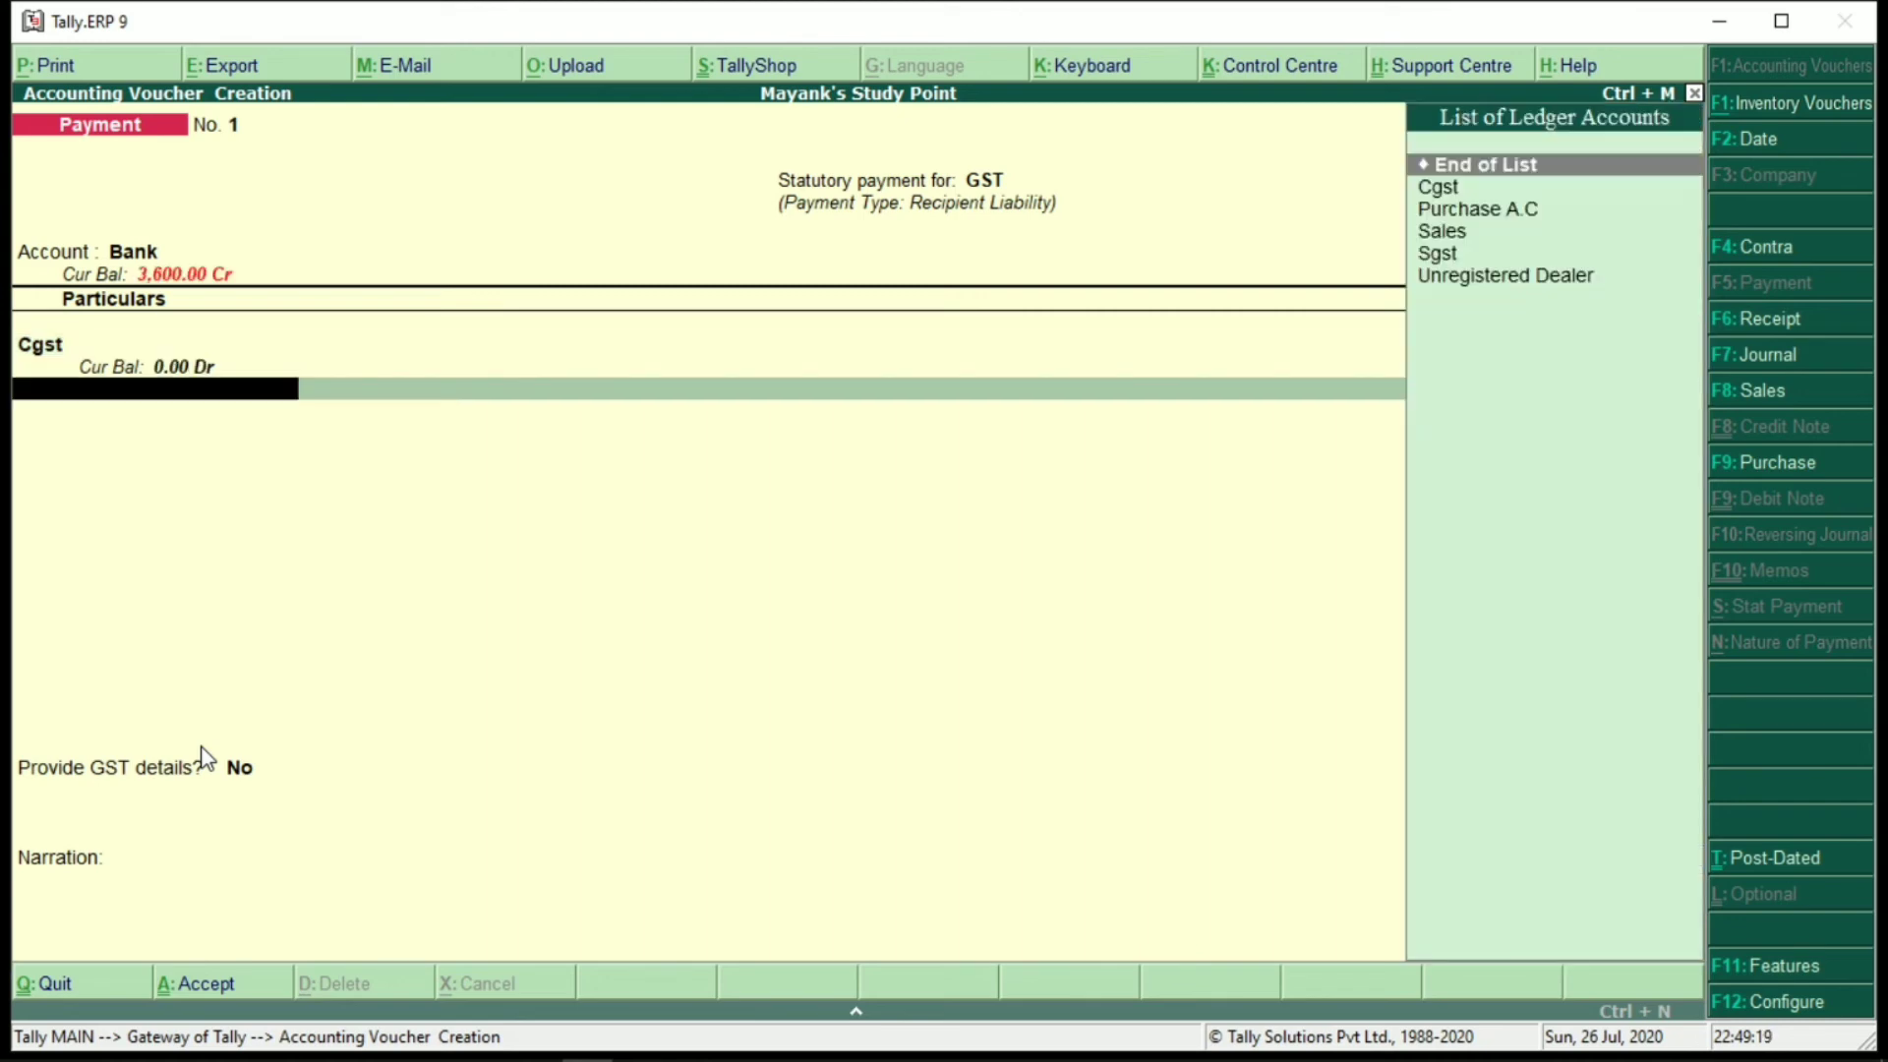
{"action": "key", "text": "Down"}
{"action": "key", "text": "Down"}
{"action": "key", "text": "Down"}
{"action": "key", "text": "Down"}
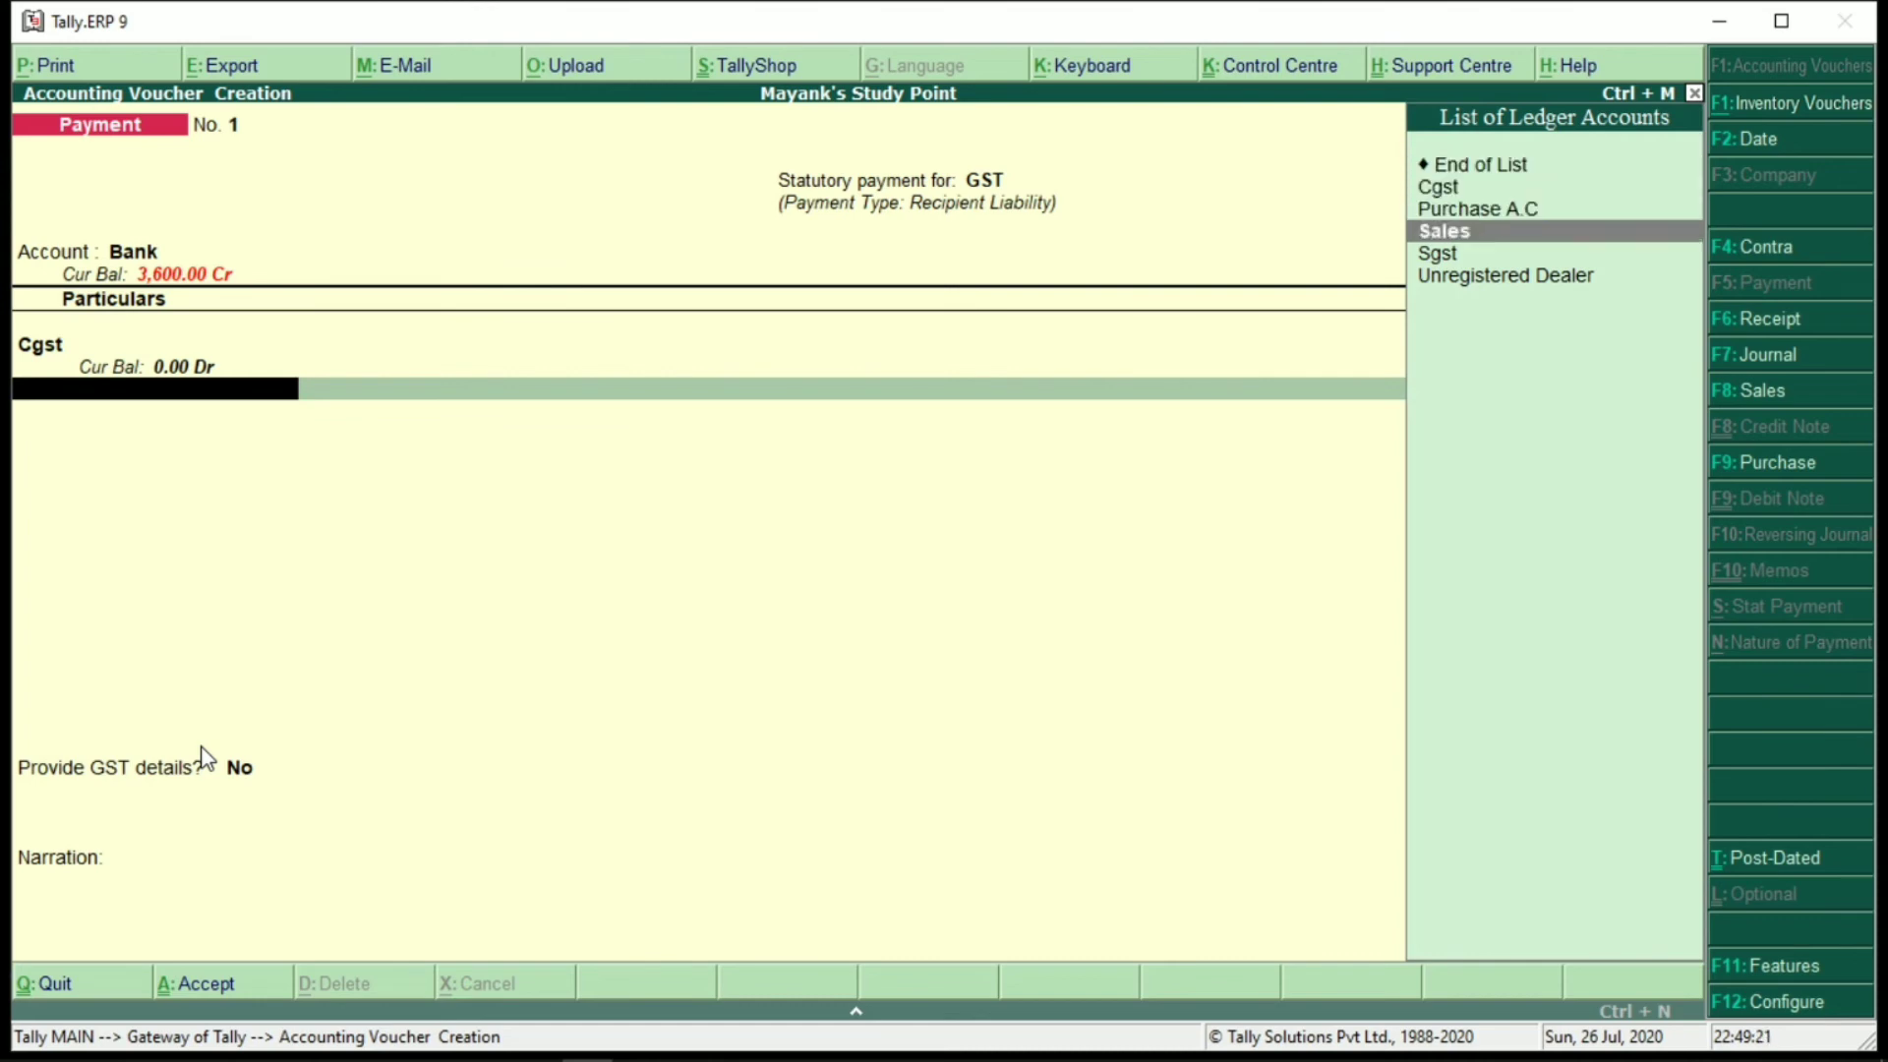
{"action": "key", "text": "Return"}
{"action": "type", "text": "36"}
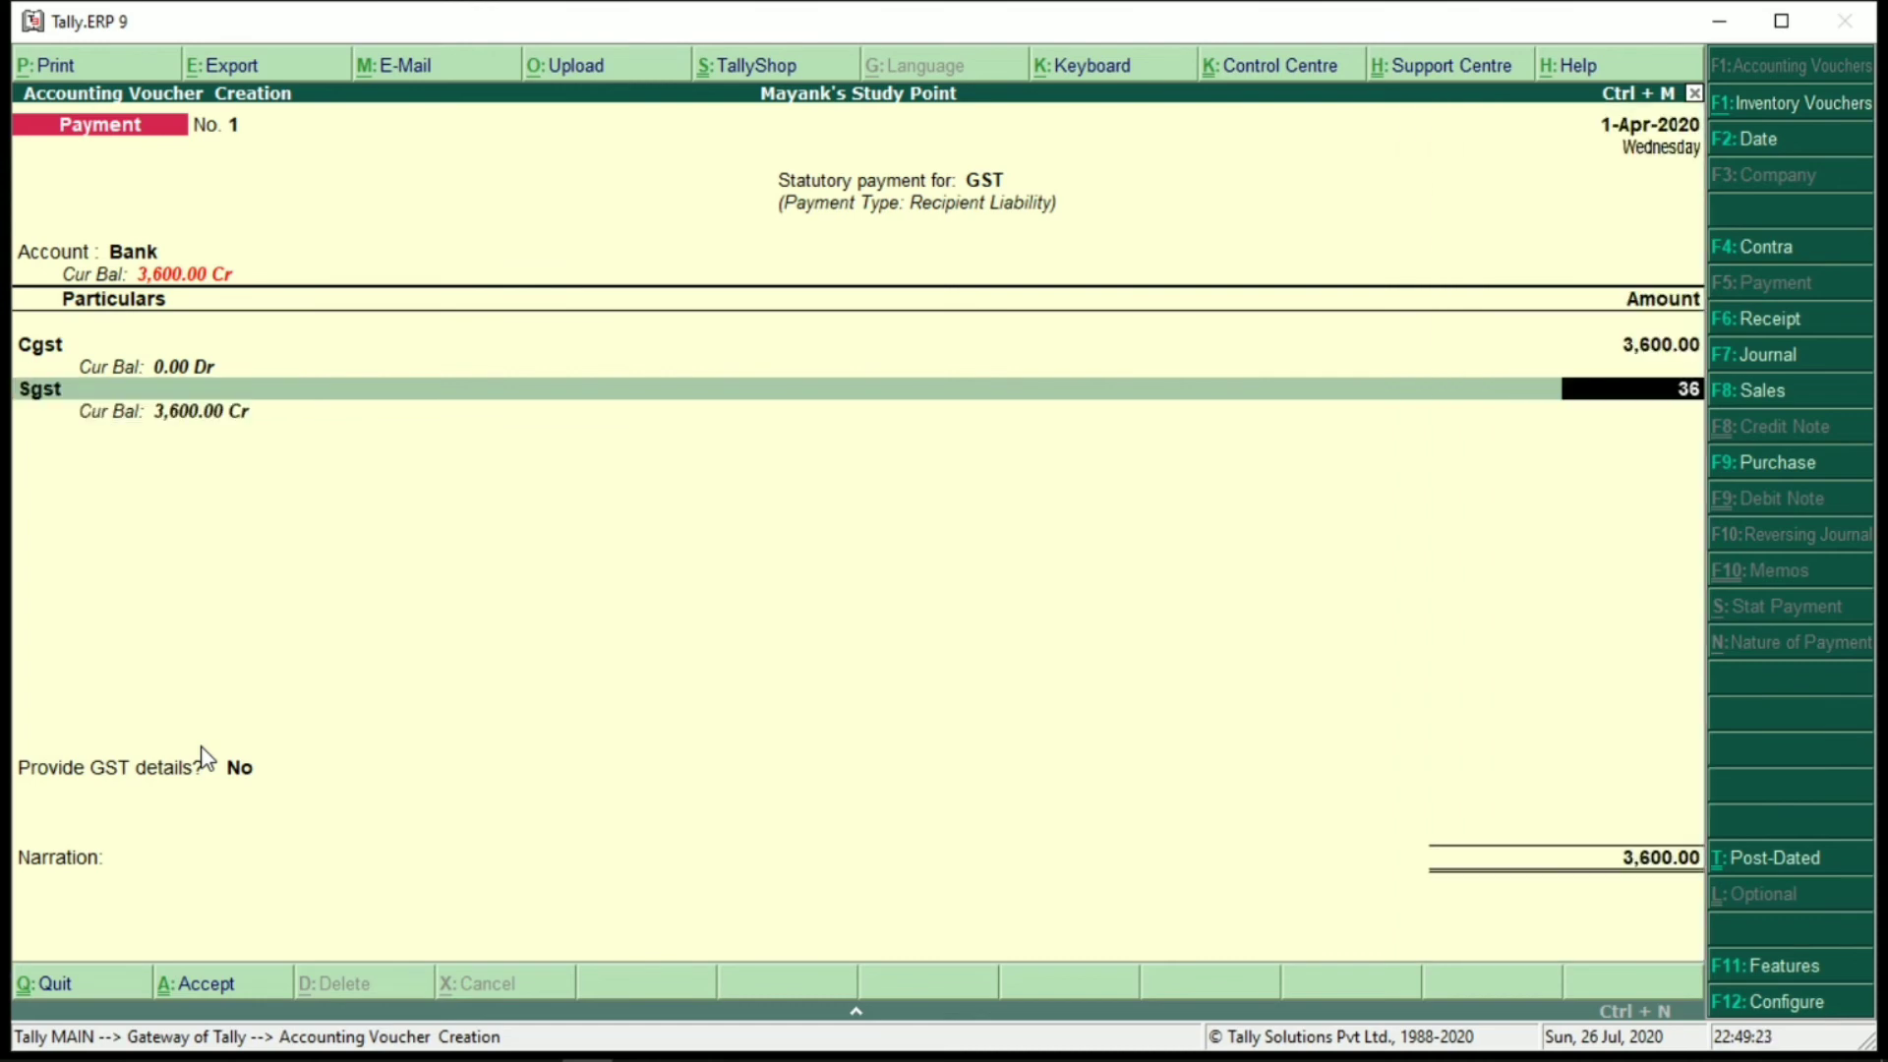
{"action": "type", "text": "00"}
{"action": "key", "text": "Return"}
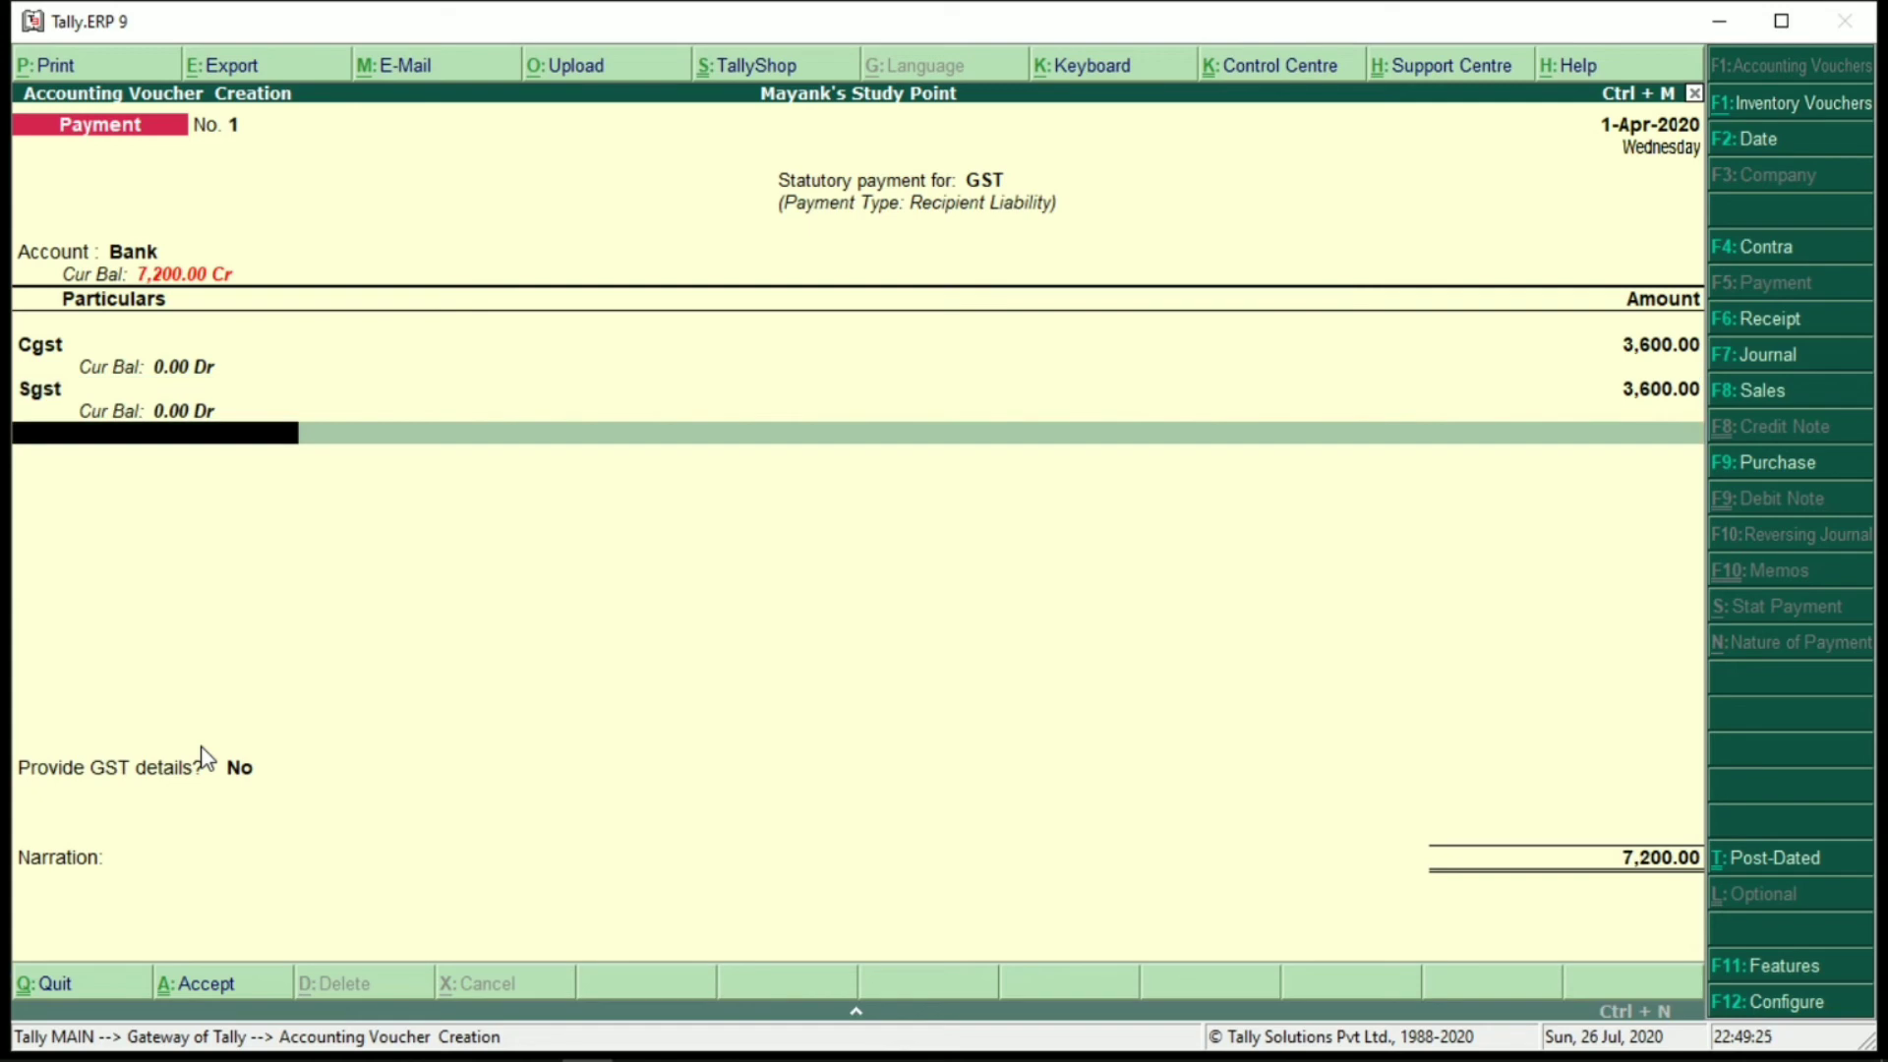
Create a new ledger named Sbi Bank under Bank Accounts
{"action": "type", "text": "c"}
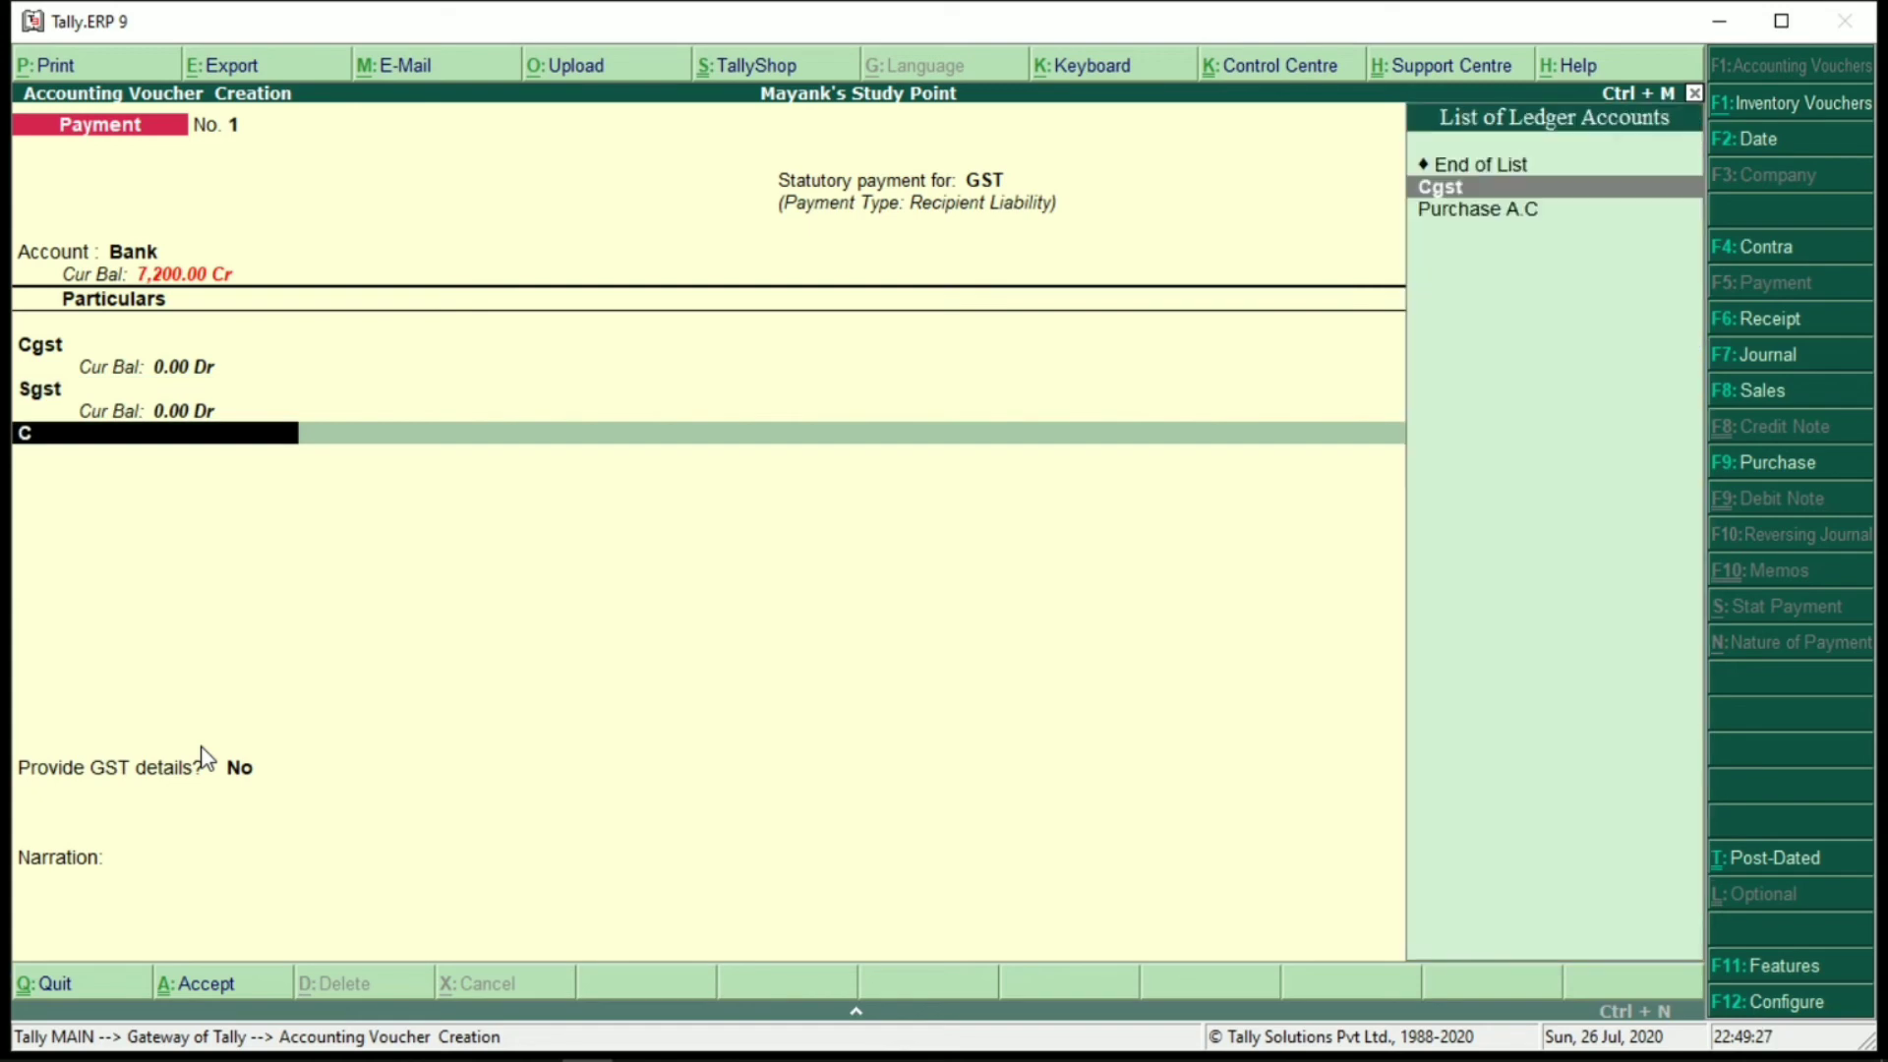
{"action": "key", "text": "BackSpace"}
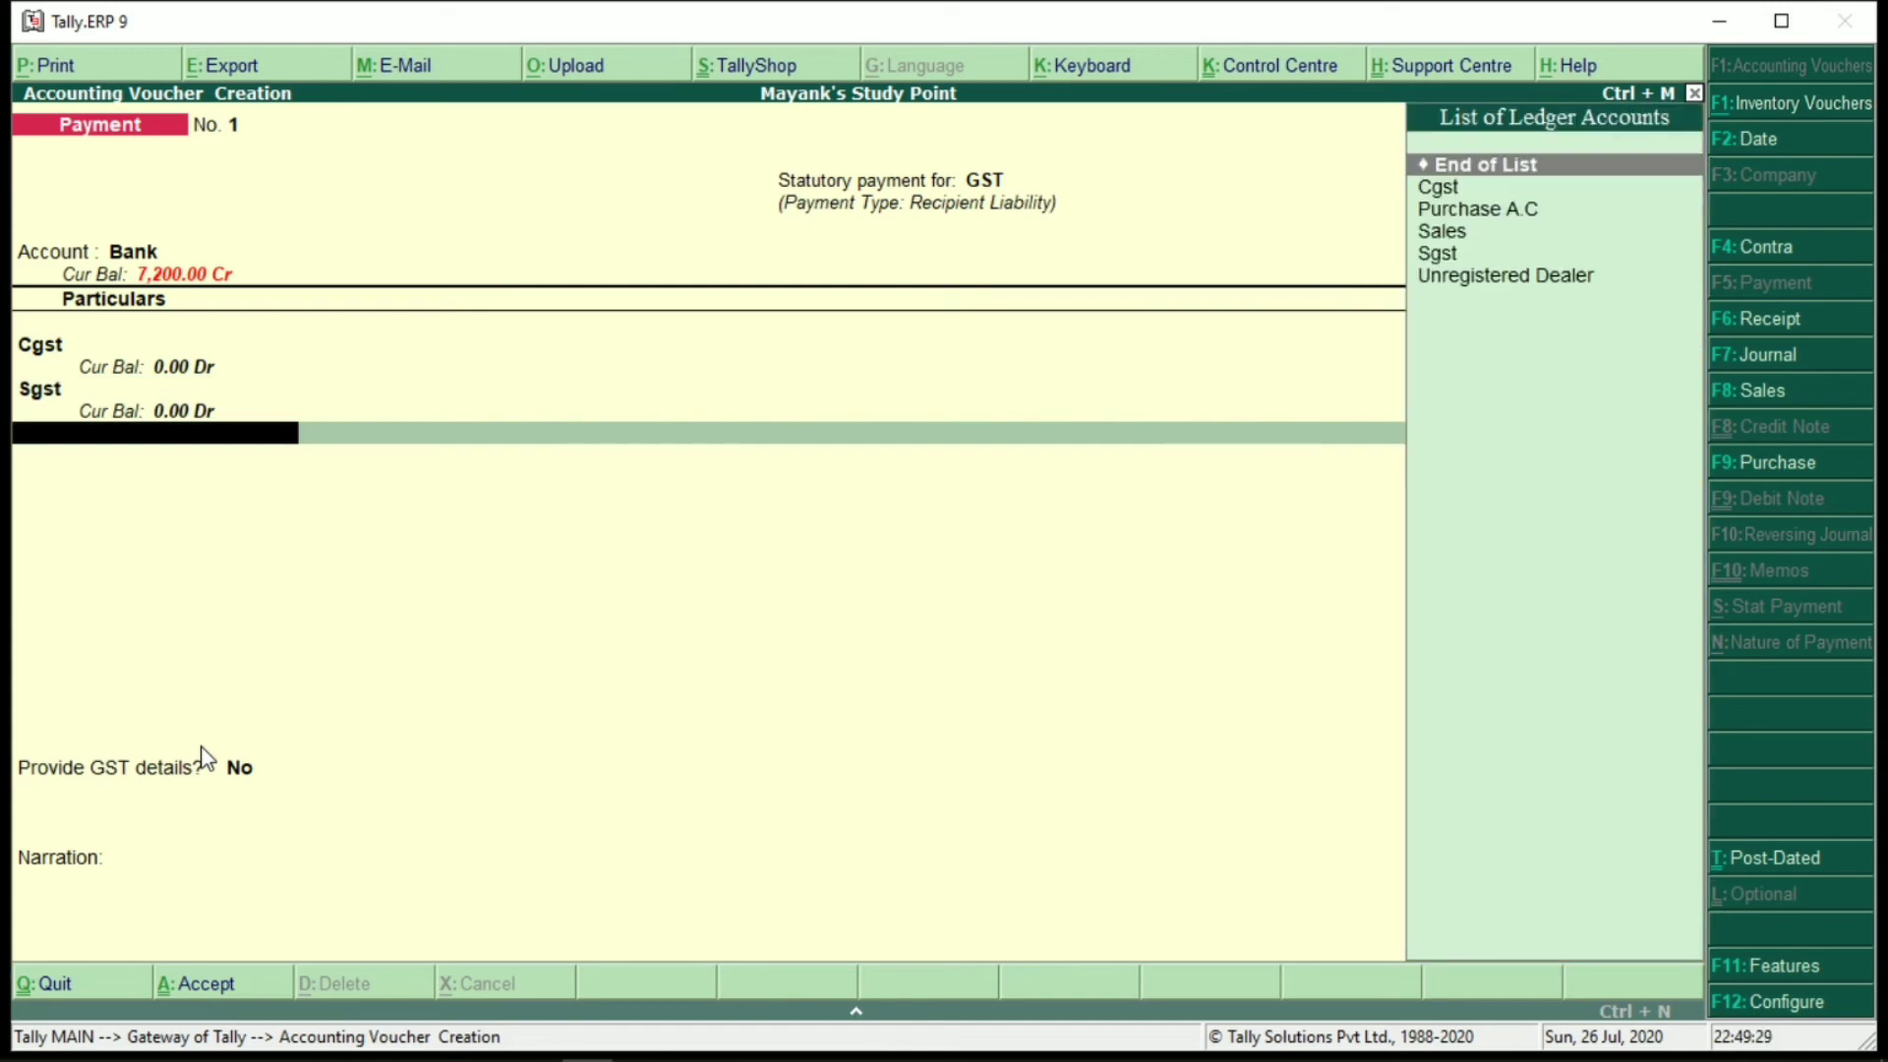
{"action": "key", "text": "alt+c"}
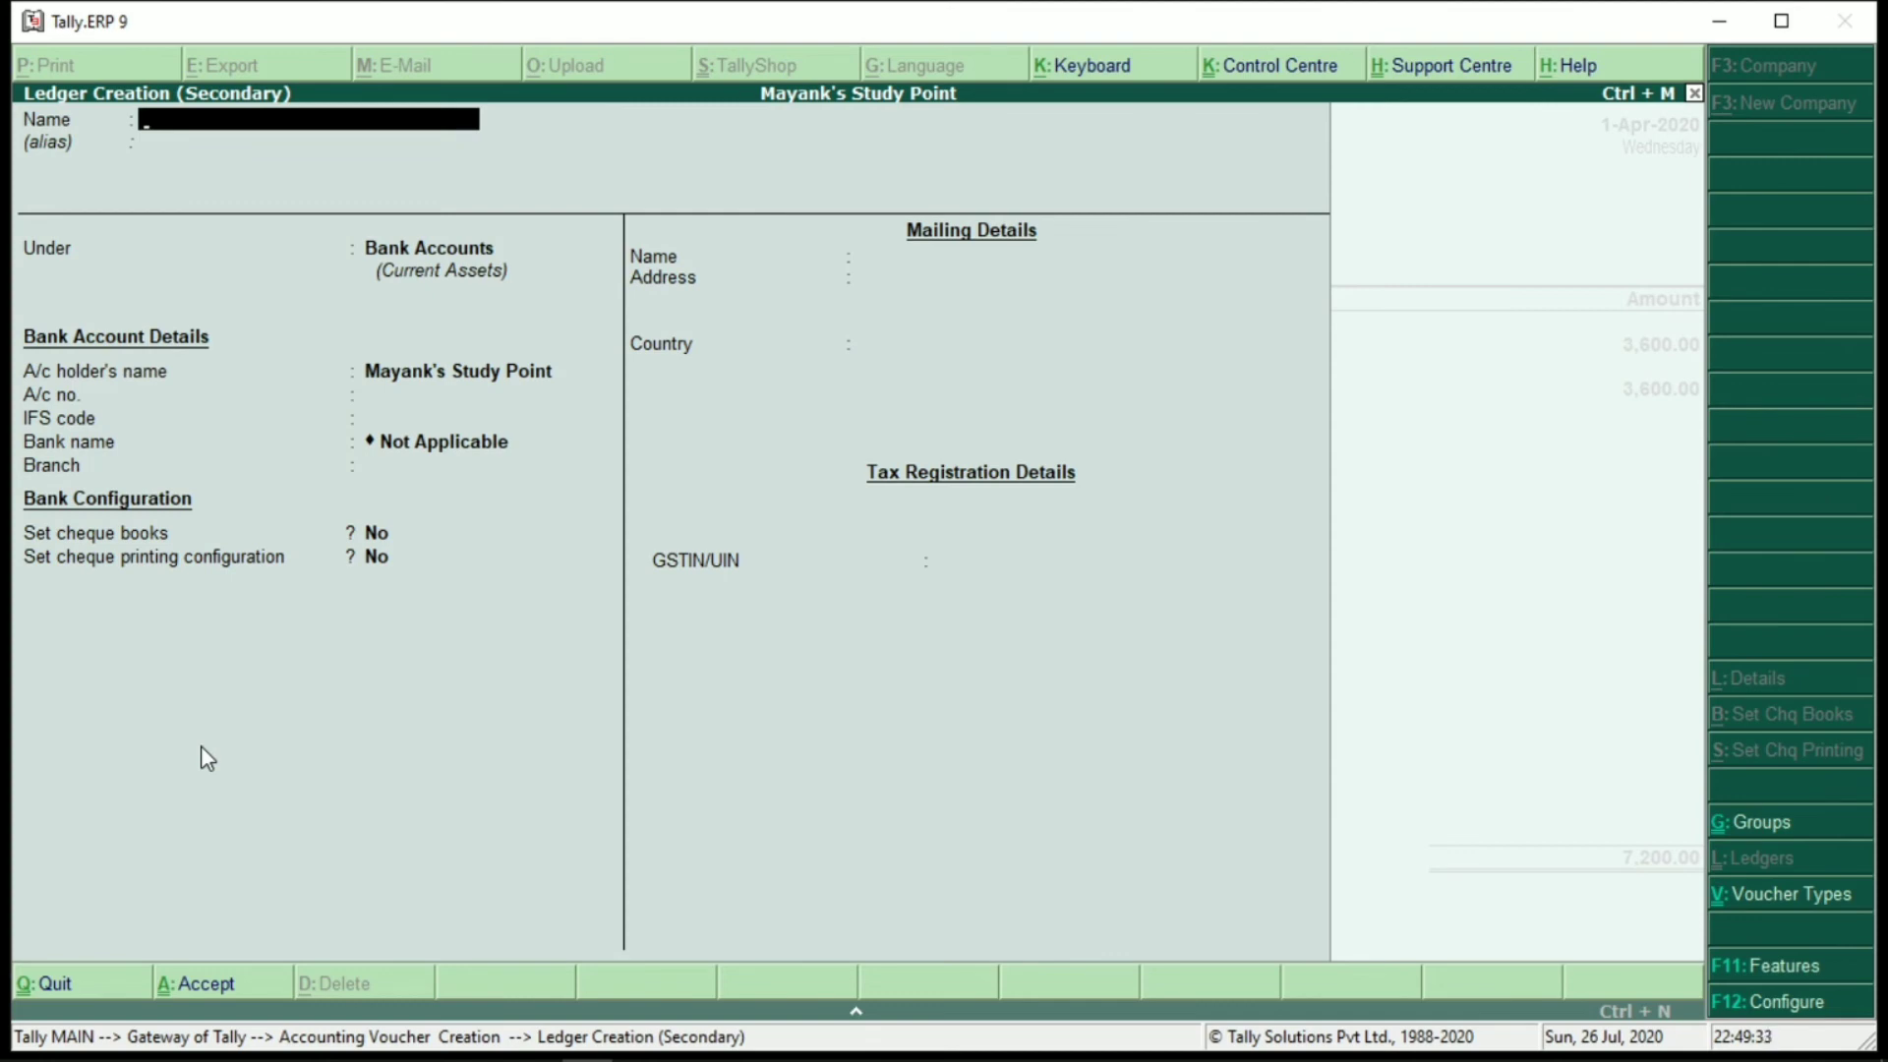
{"action": "type", "text": "Sbi Bank"}
{"action": "key", "text": "Return"}
{"action": "key", "text": "Return"}
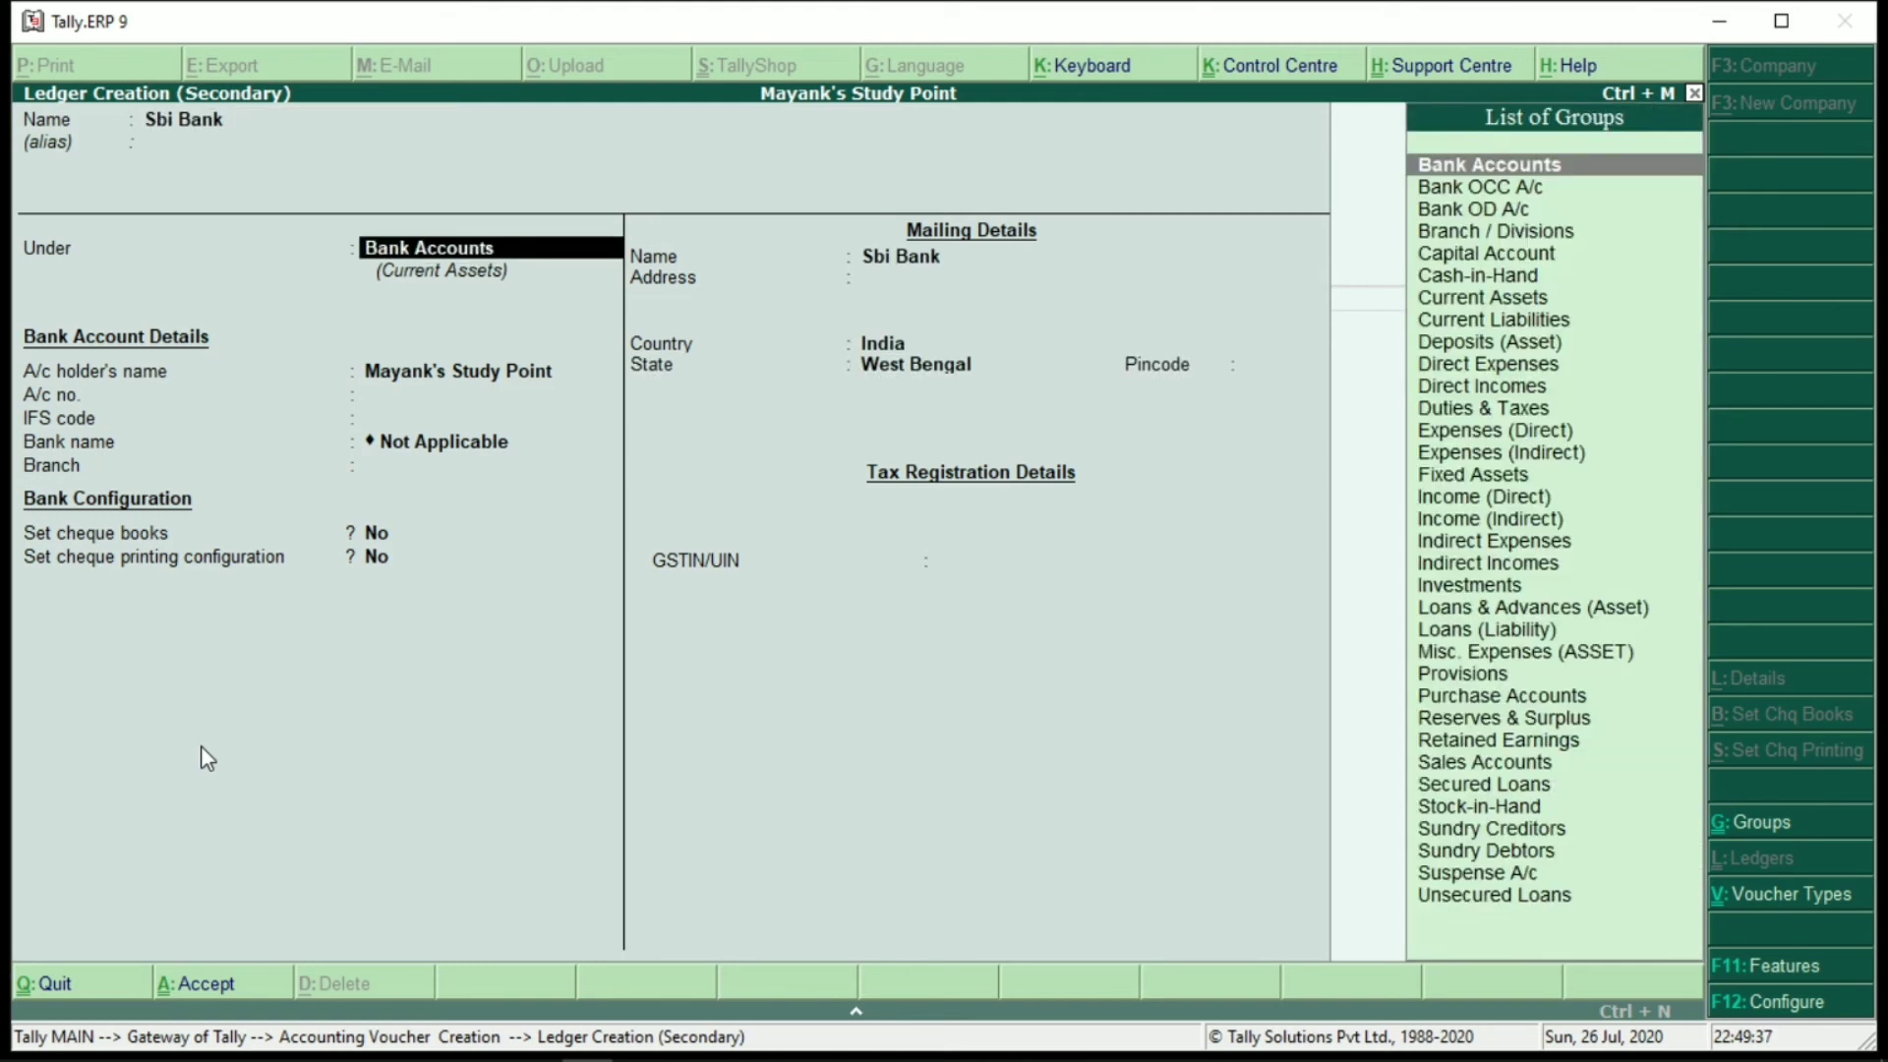
{"action": "key", "text": "Return"}
{"action": "key", "text": "ctrl+a"}
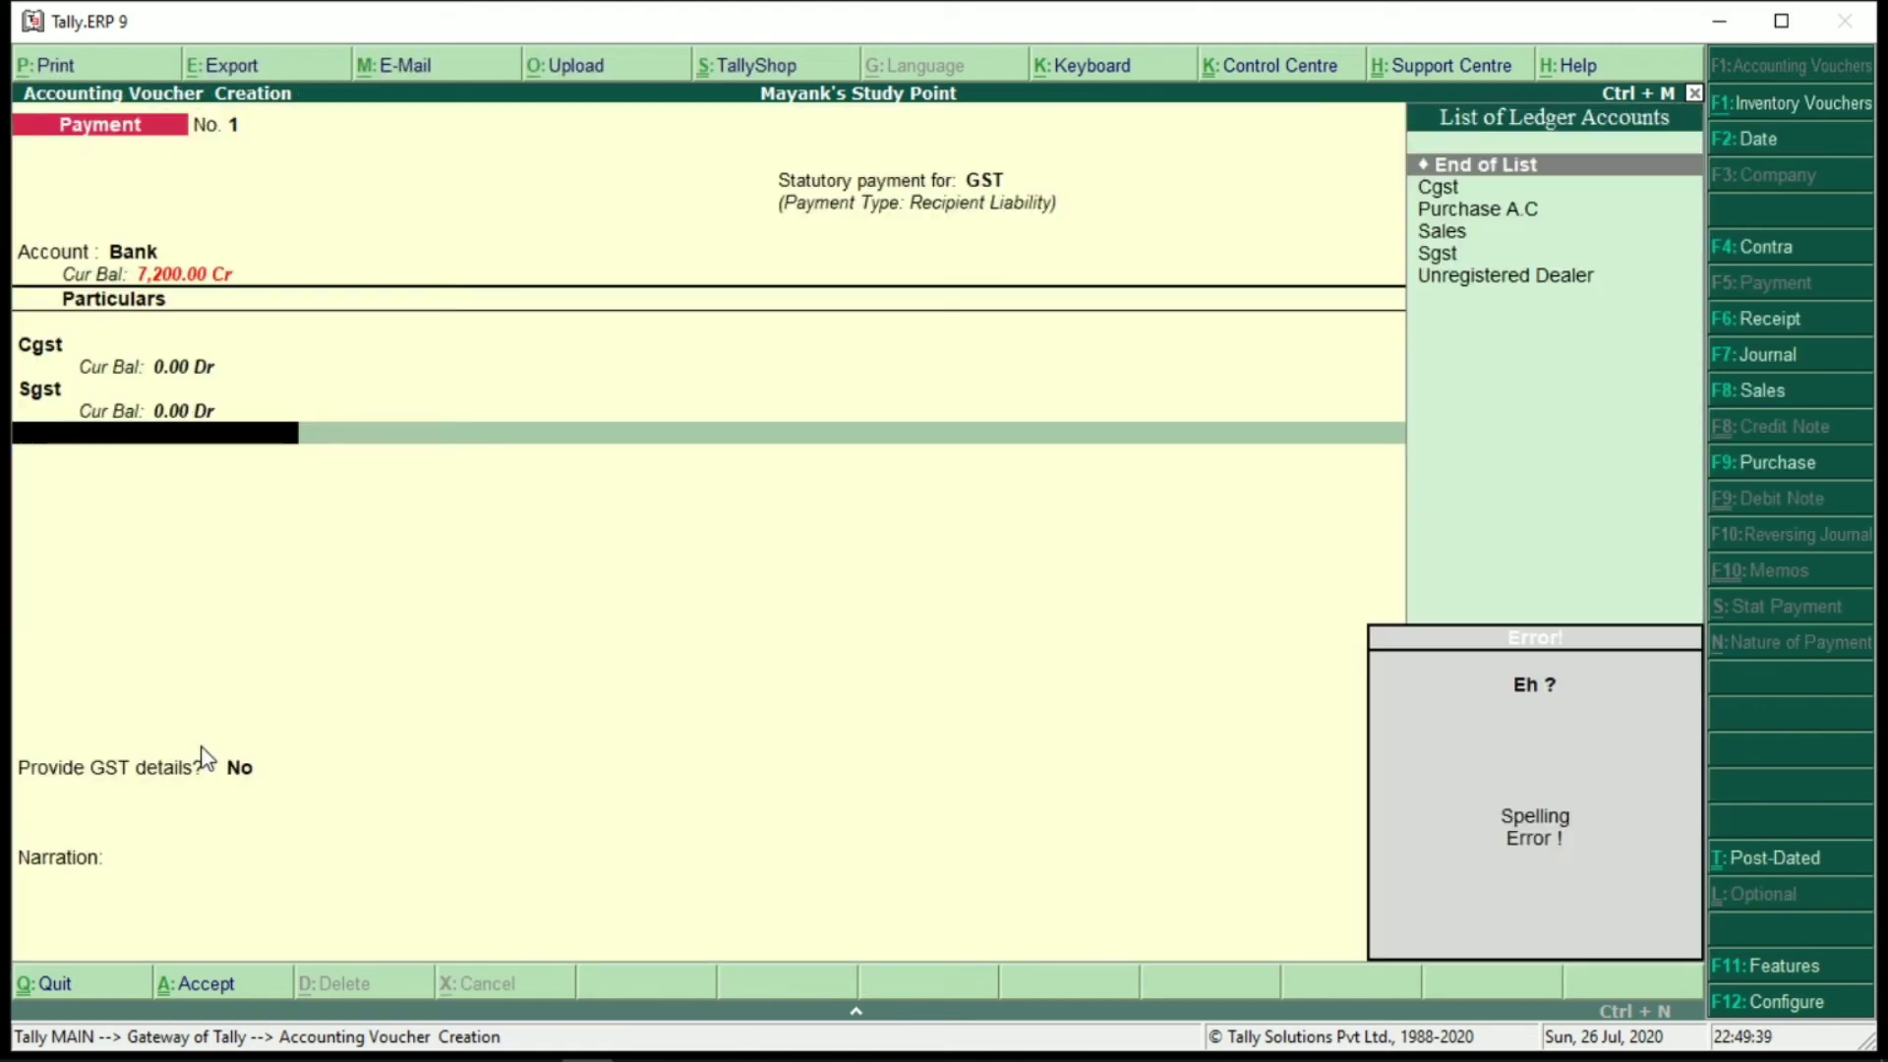
Add Unregistered Dealer for 7,200 against existing bill 1
{"action": "key", "text": "Down"}
{"action": "key", "text": "Down"}
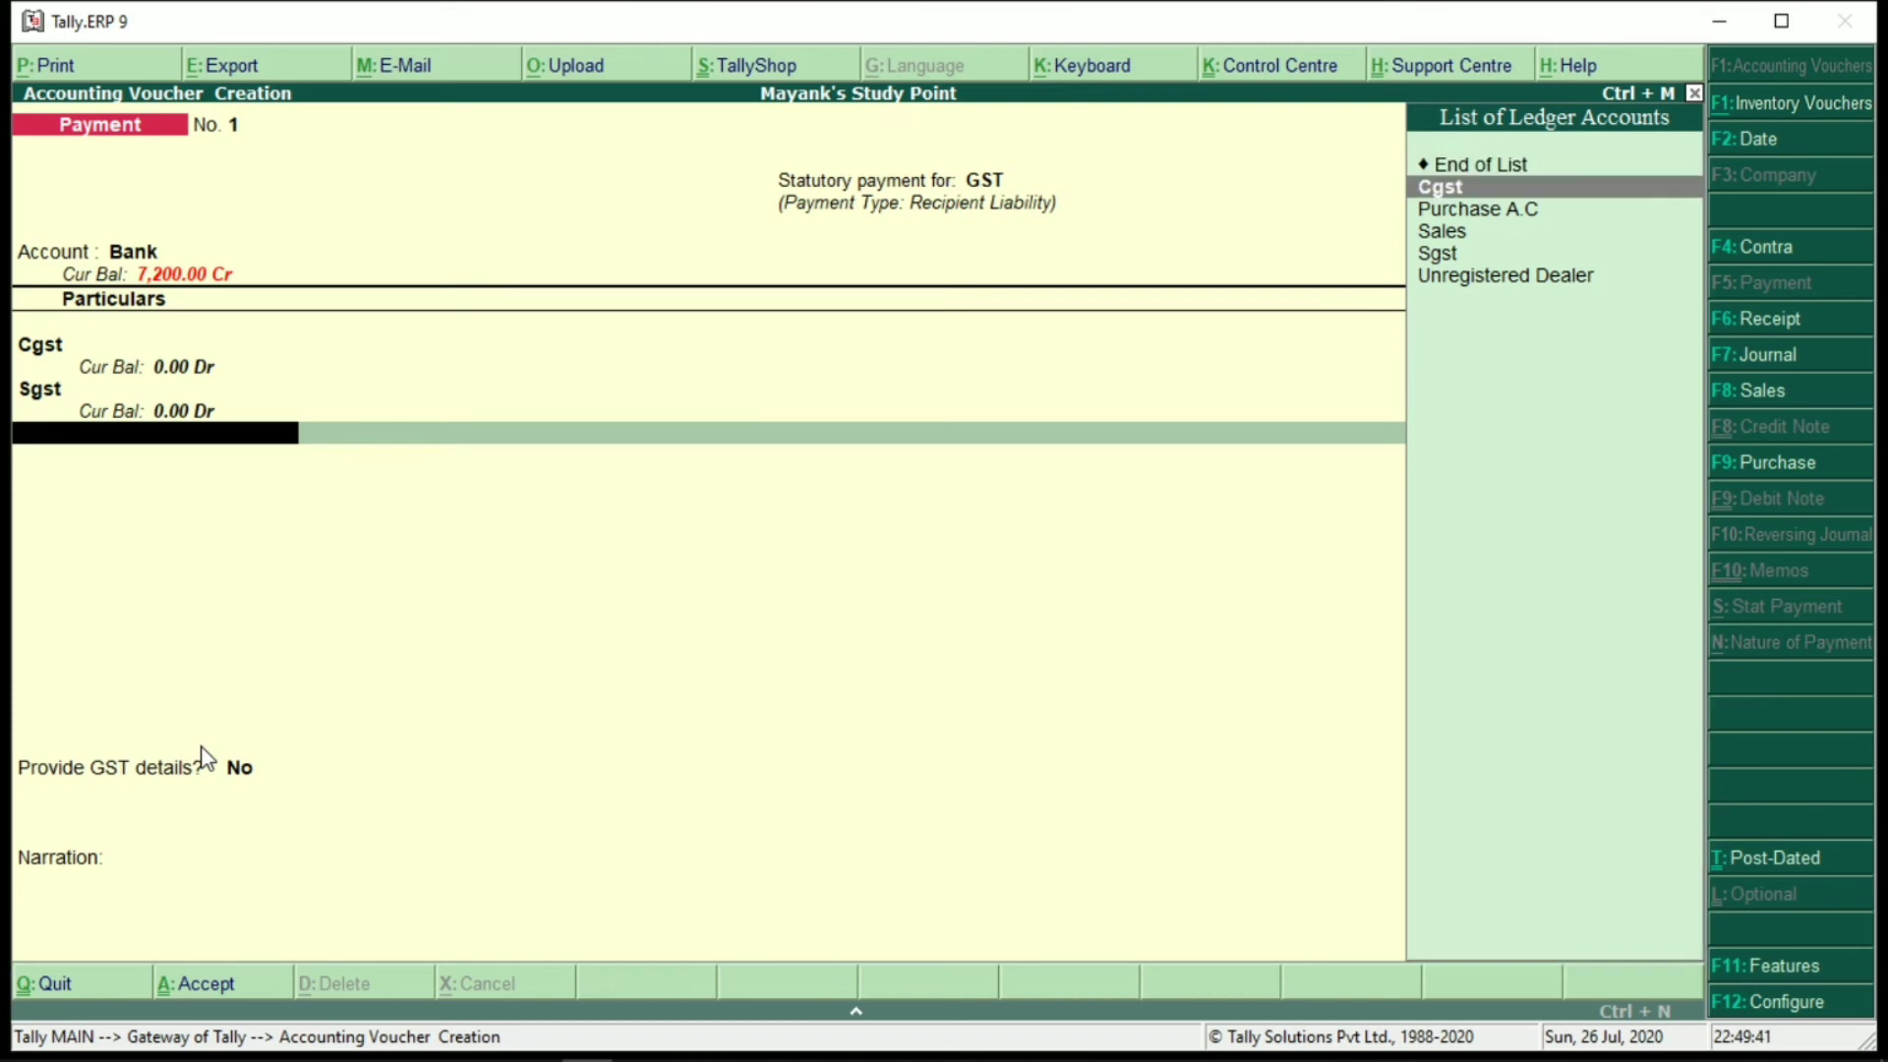
{"action": "key", "text": "Down"}
{"action": "key", "text": "Down"}
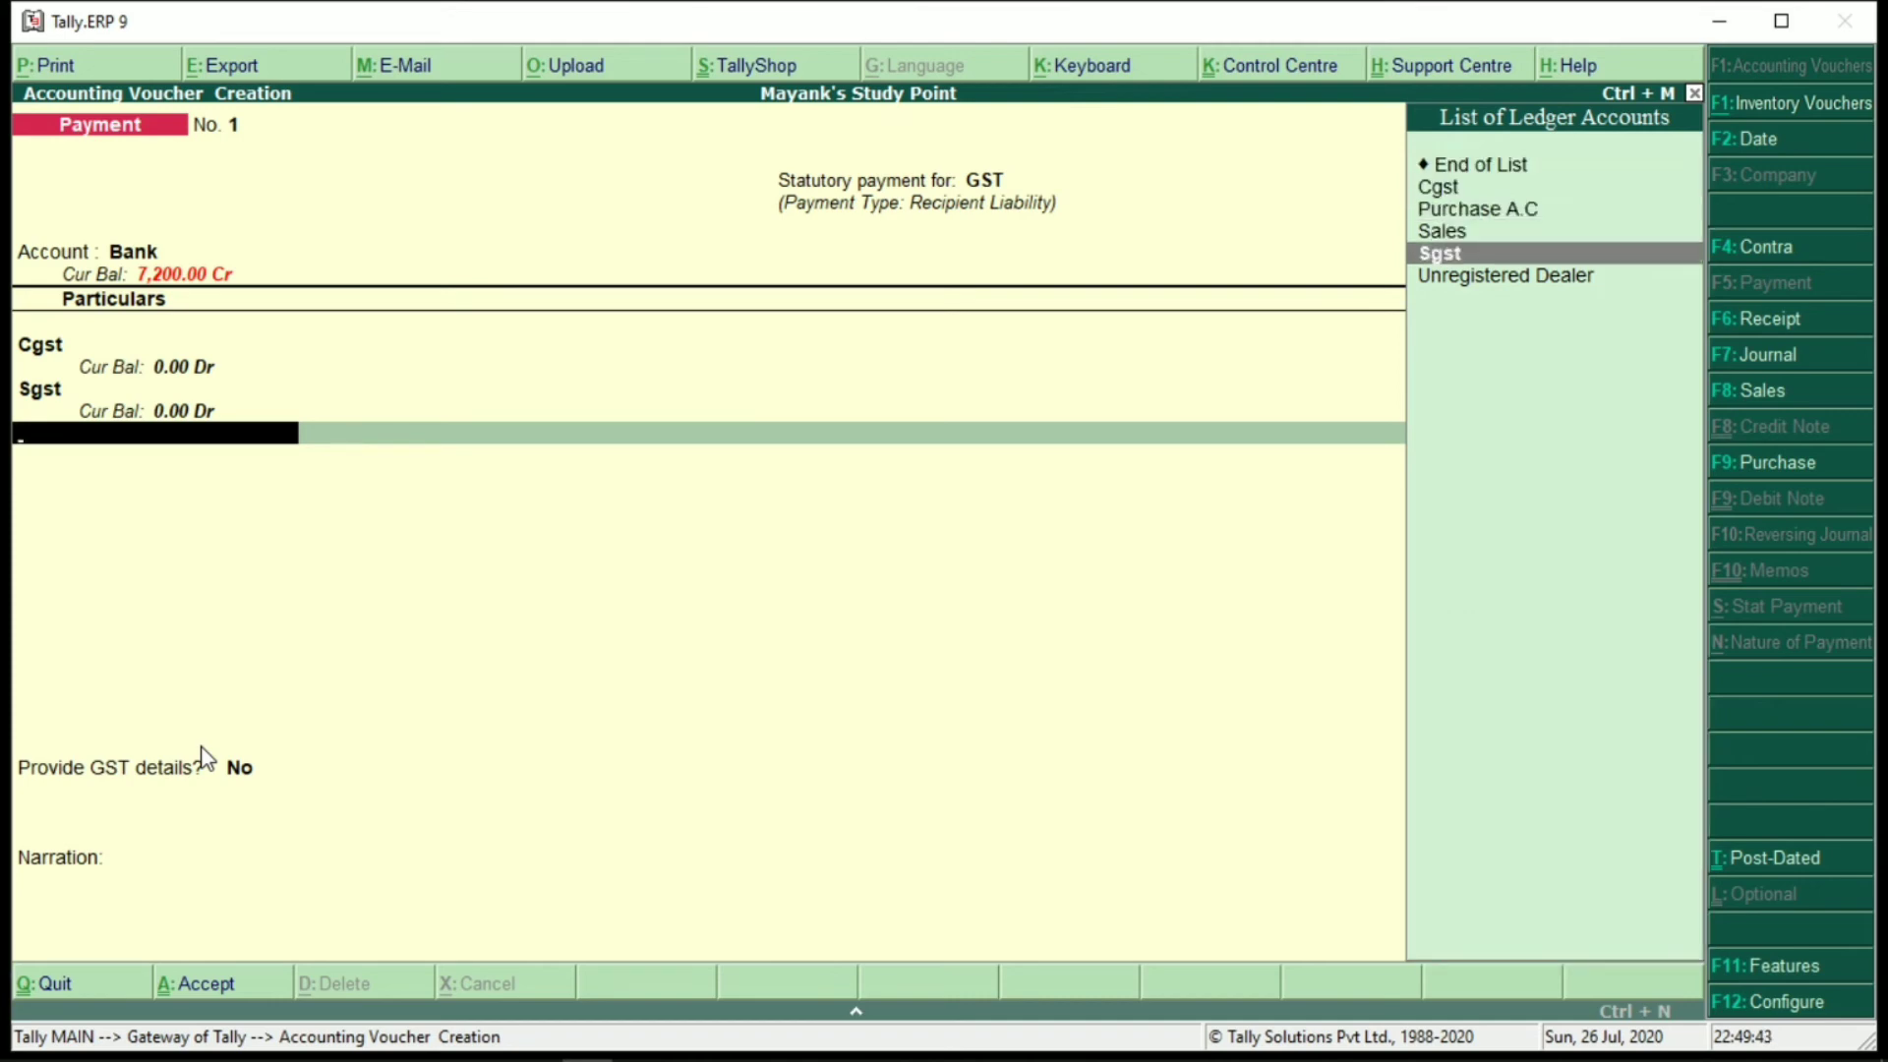
{"action": "key", "text": "Down"}
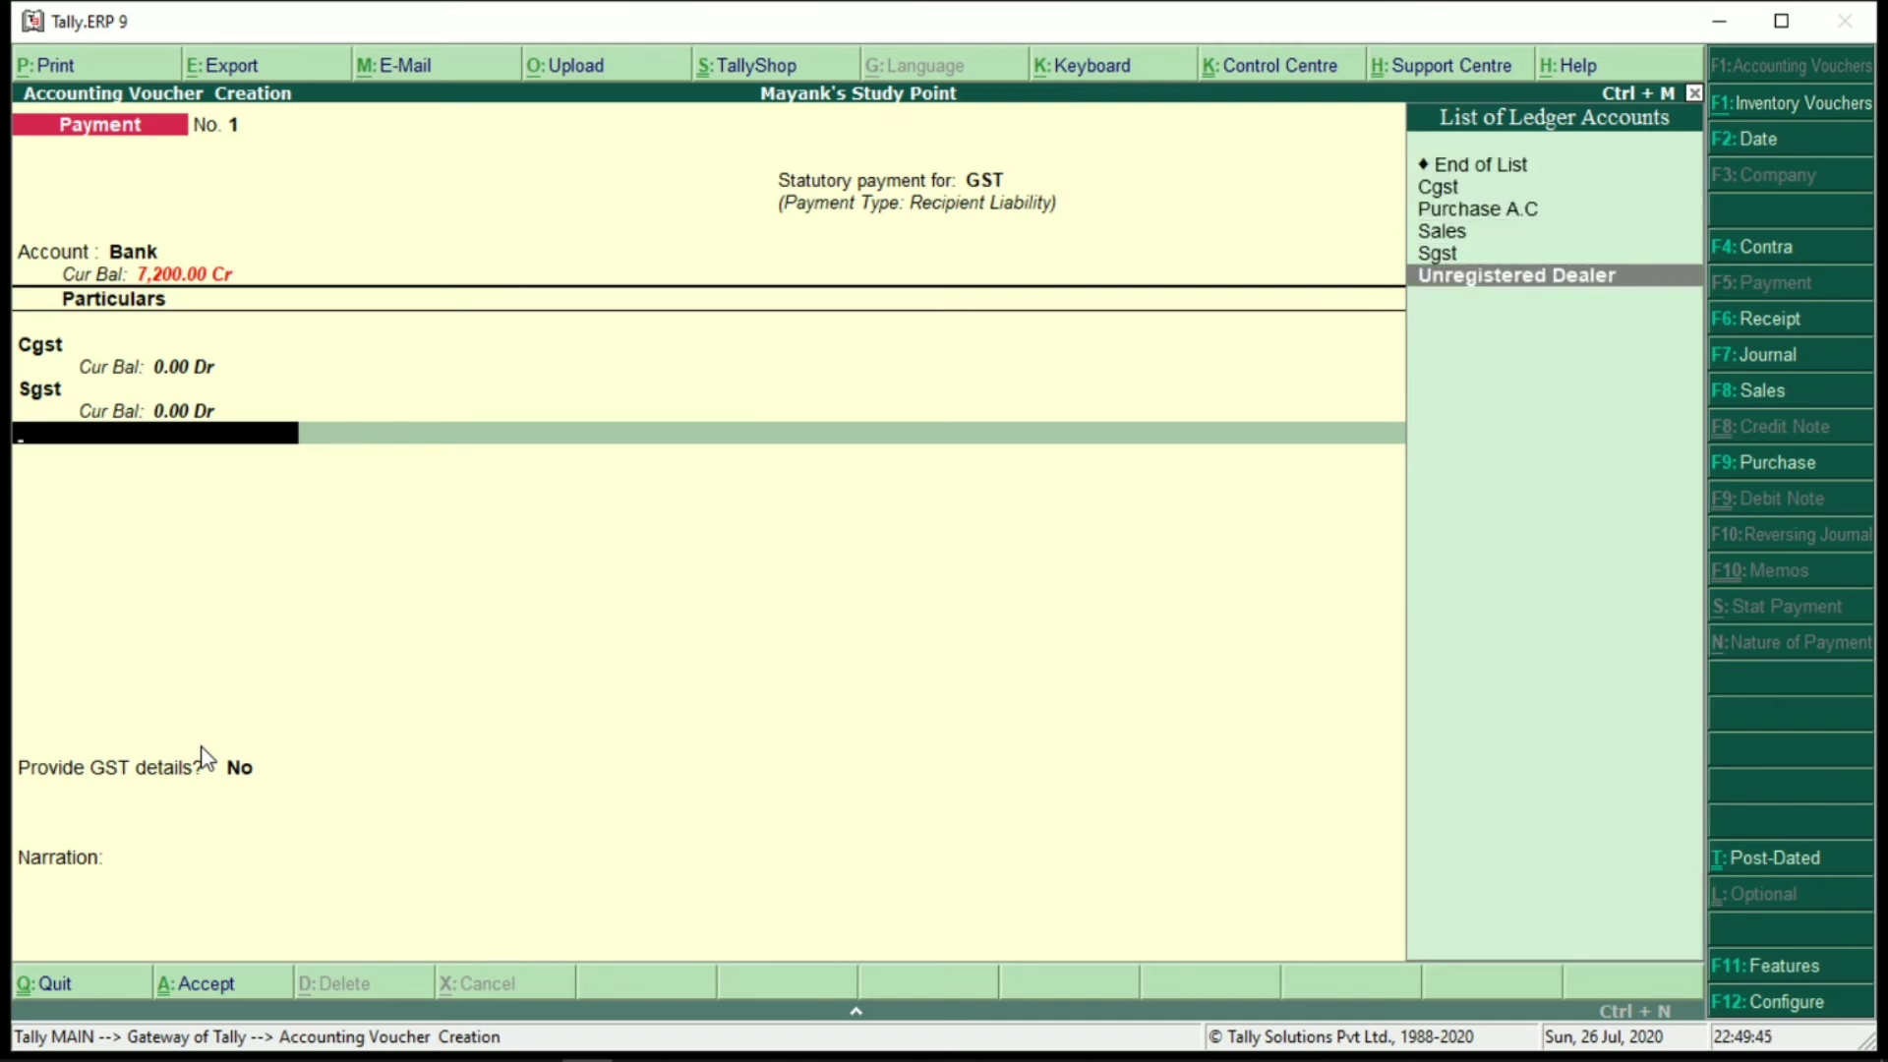
{"action": "key", "text": "Return"}
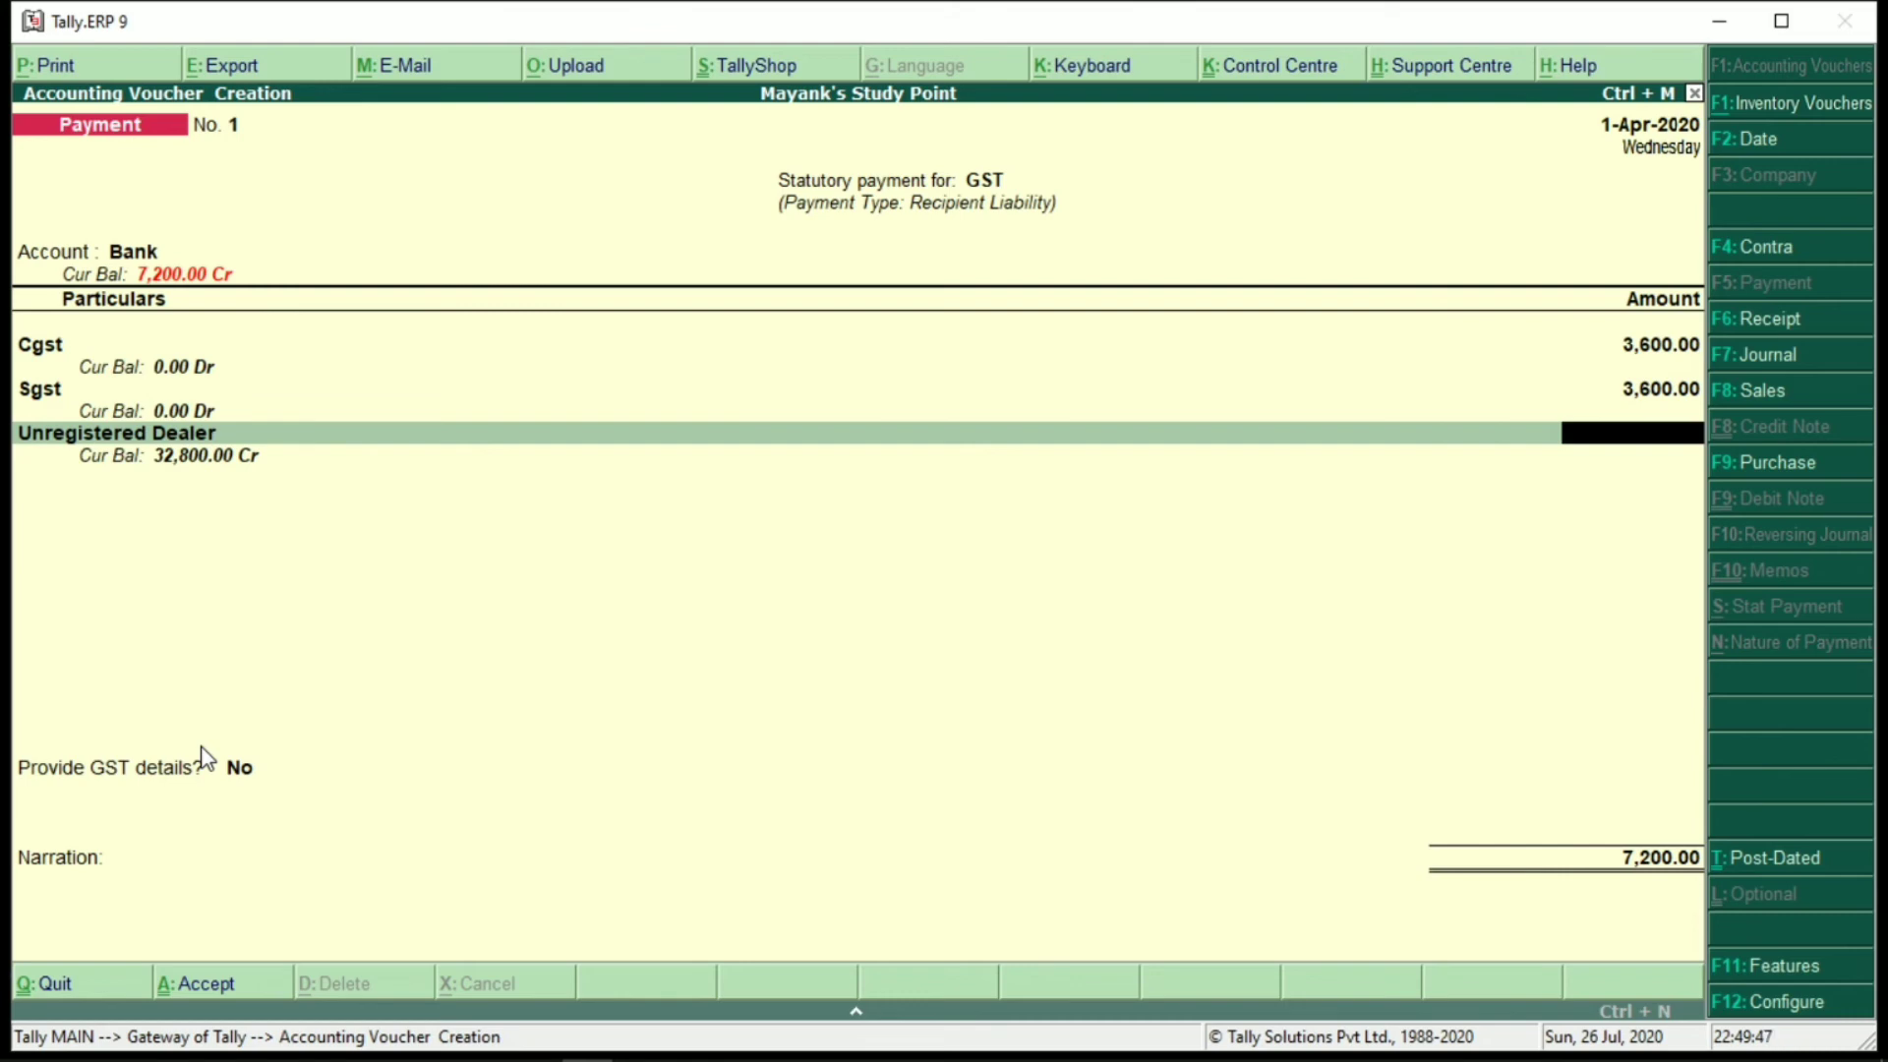
{"action": "type", "text": "722"}
{"action": "key", "text": "BackSpace"}
{"action": "type", "text": "00"}
{"action": "key", "text": "Return"}
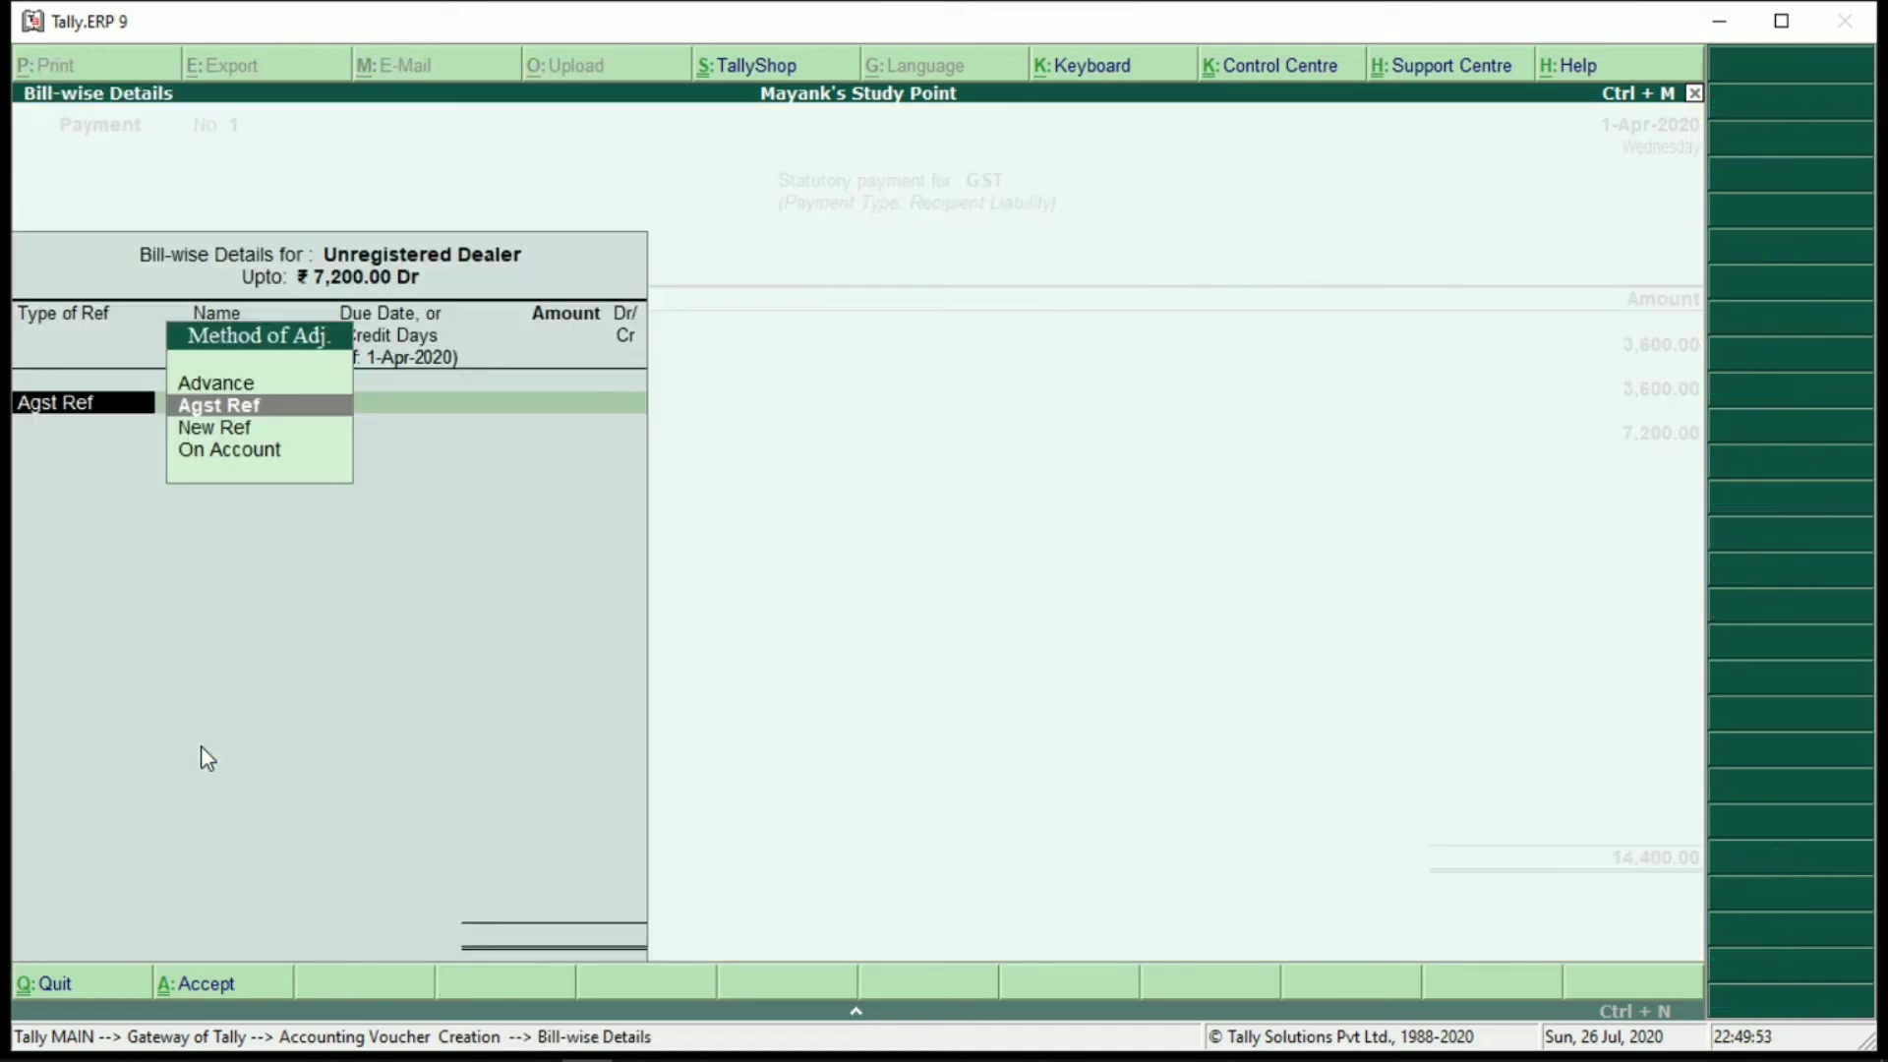
{"action": "key", "text": "Return"}
{"action": "key", "text": "Return"}
{"action": "key", "text": "Return"}
{"action": "key", "text": "Return"}
{"action": "key", "text": "Return"}
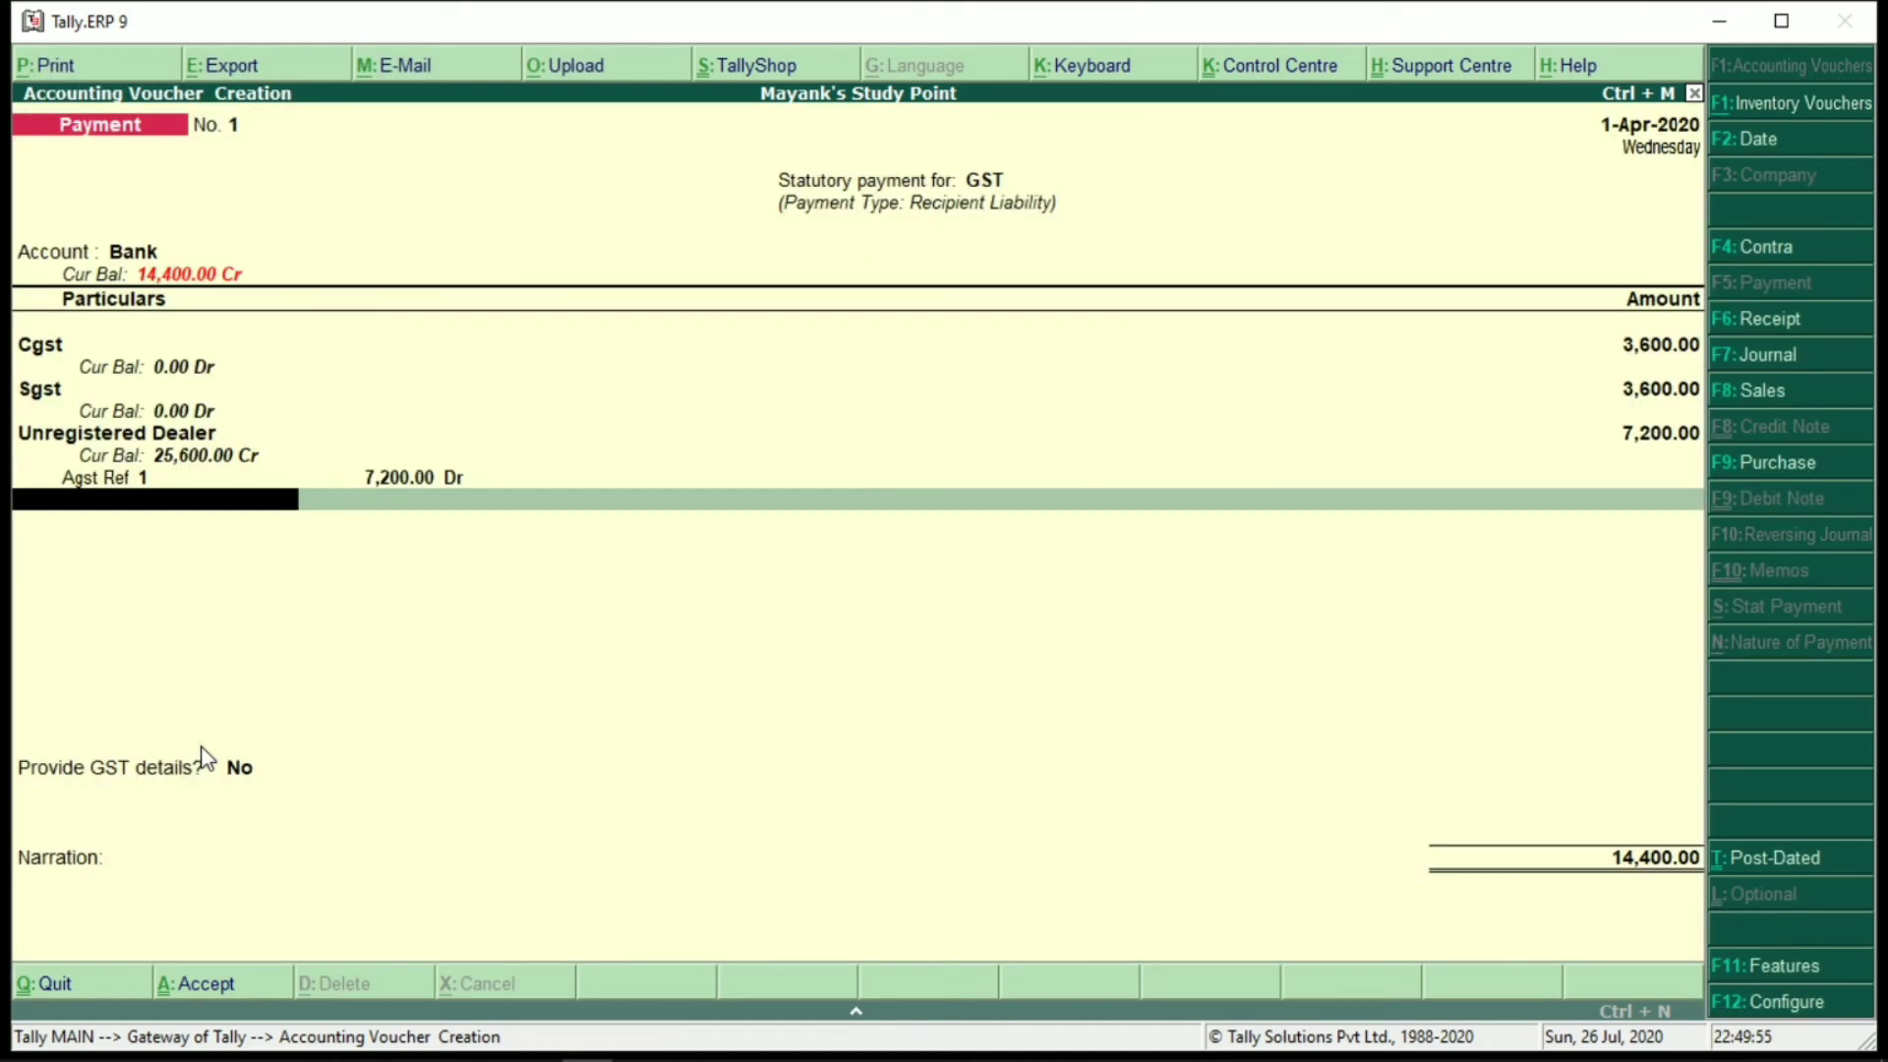
Confirm the cheque bank allocation and leave the payment voucher
{"action": "key", "text": "Return"}
{"action": "key", "text": "Return"}
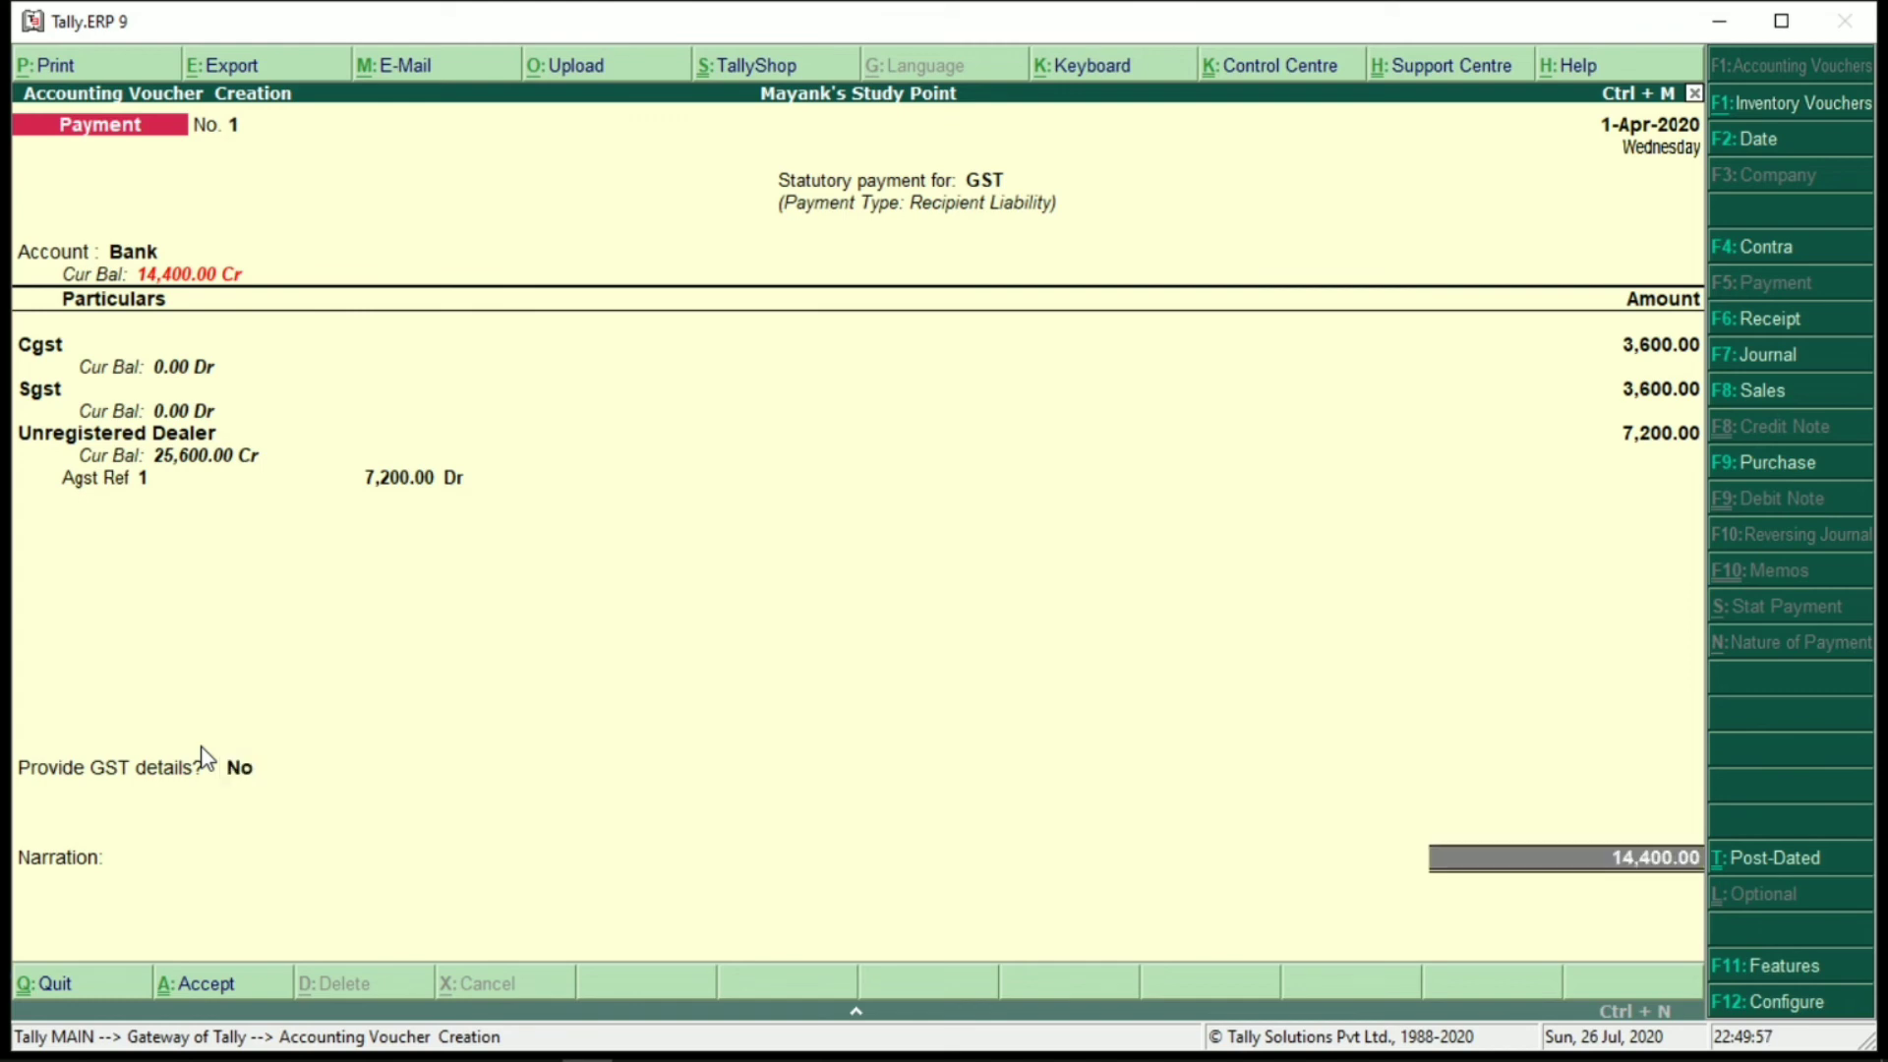
{"action": "key", "text": "Return"}
{"action": "key", "text": "Return"}
{"action": "key", "text": "Return"}
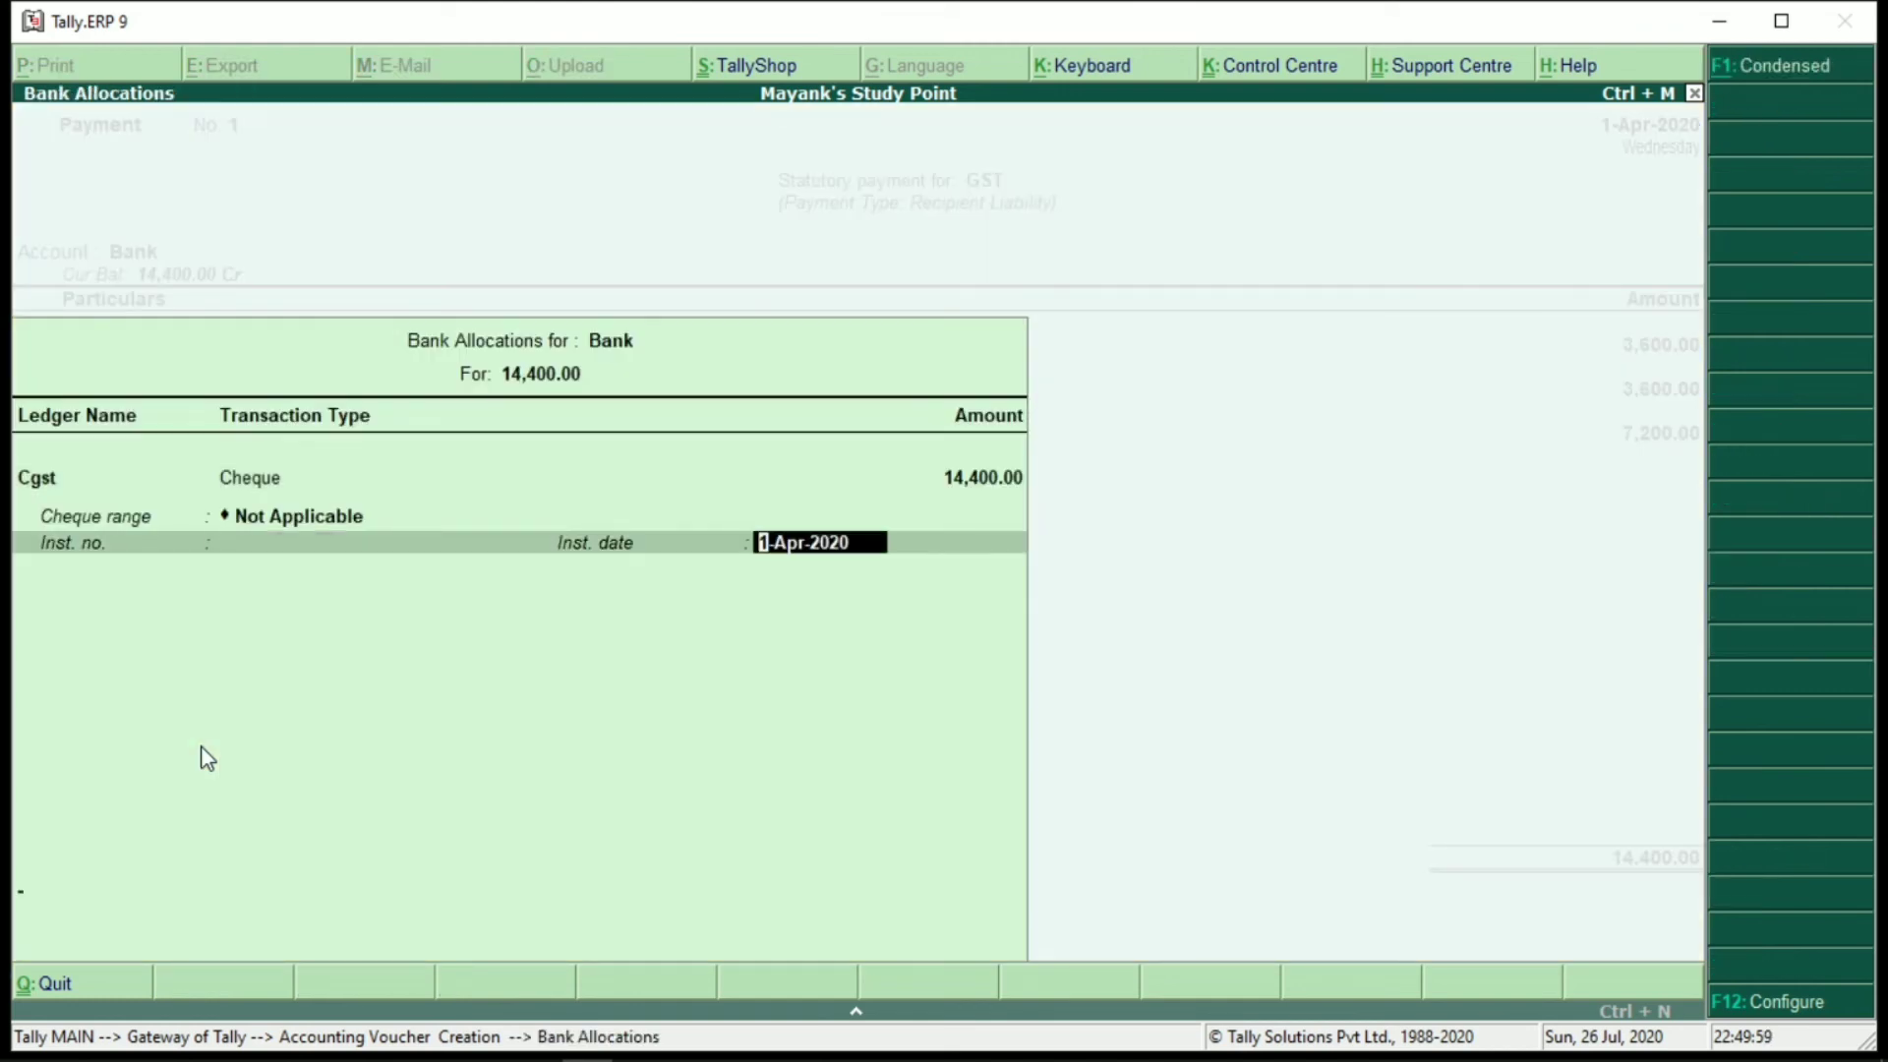
{"action": "key", "text": "Return"}
{"action": "key", "text": "Return"}
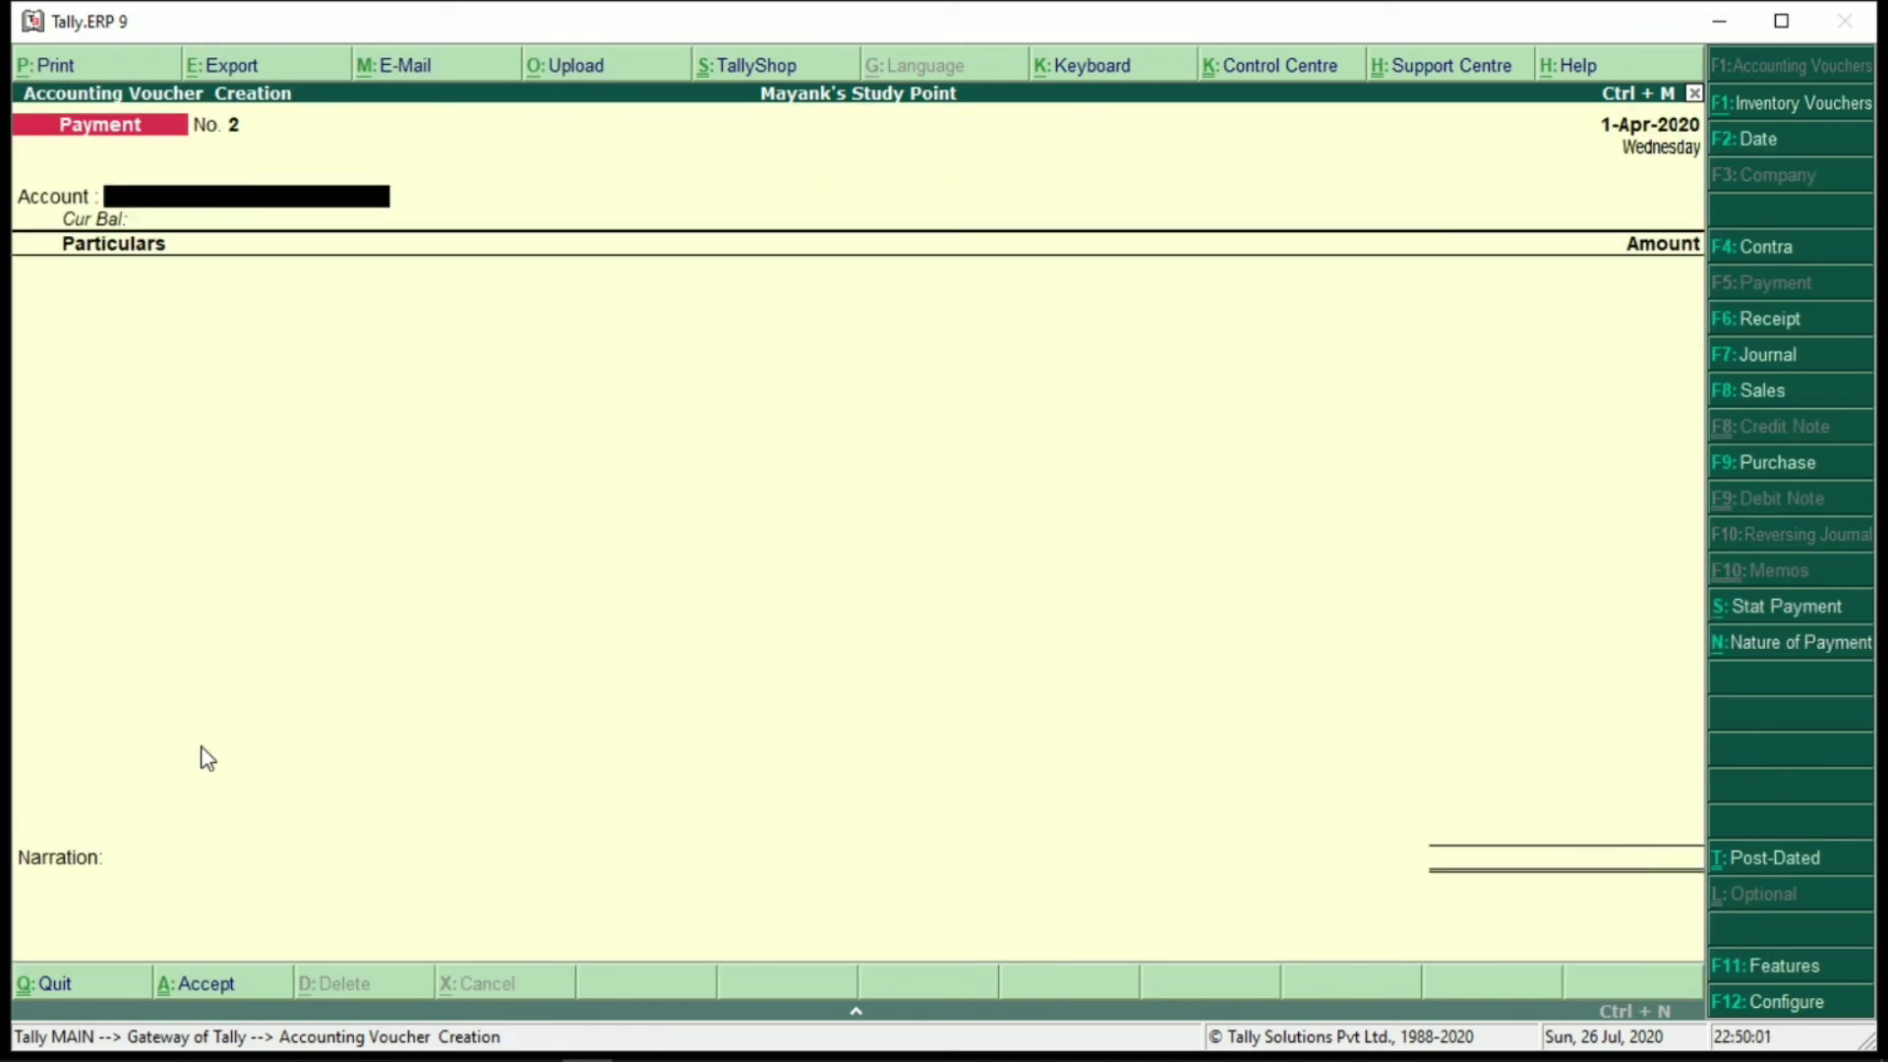
{"action": "key", "text": "Escape"}
Return to Gateway of Tally and review the Balance Sheet in detailed view
{"action": "key", "text": "y"}
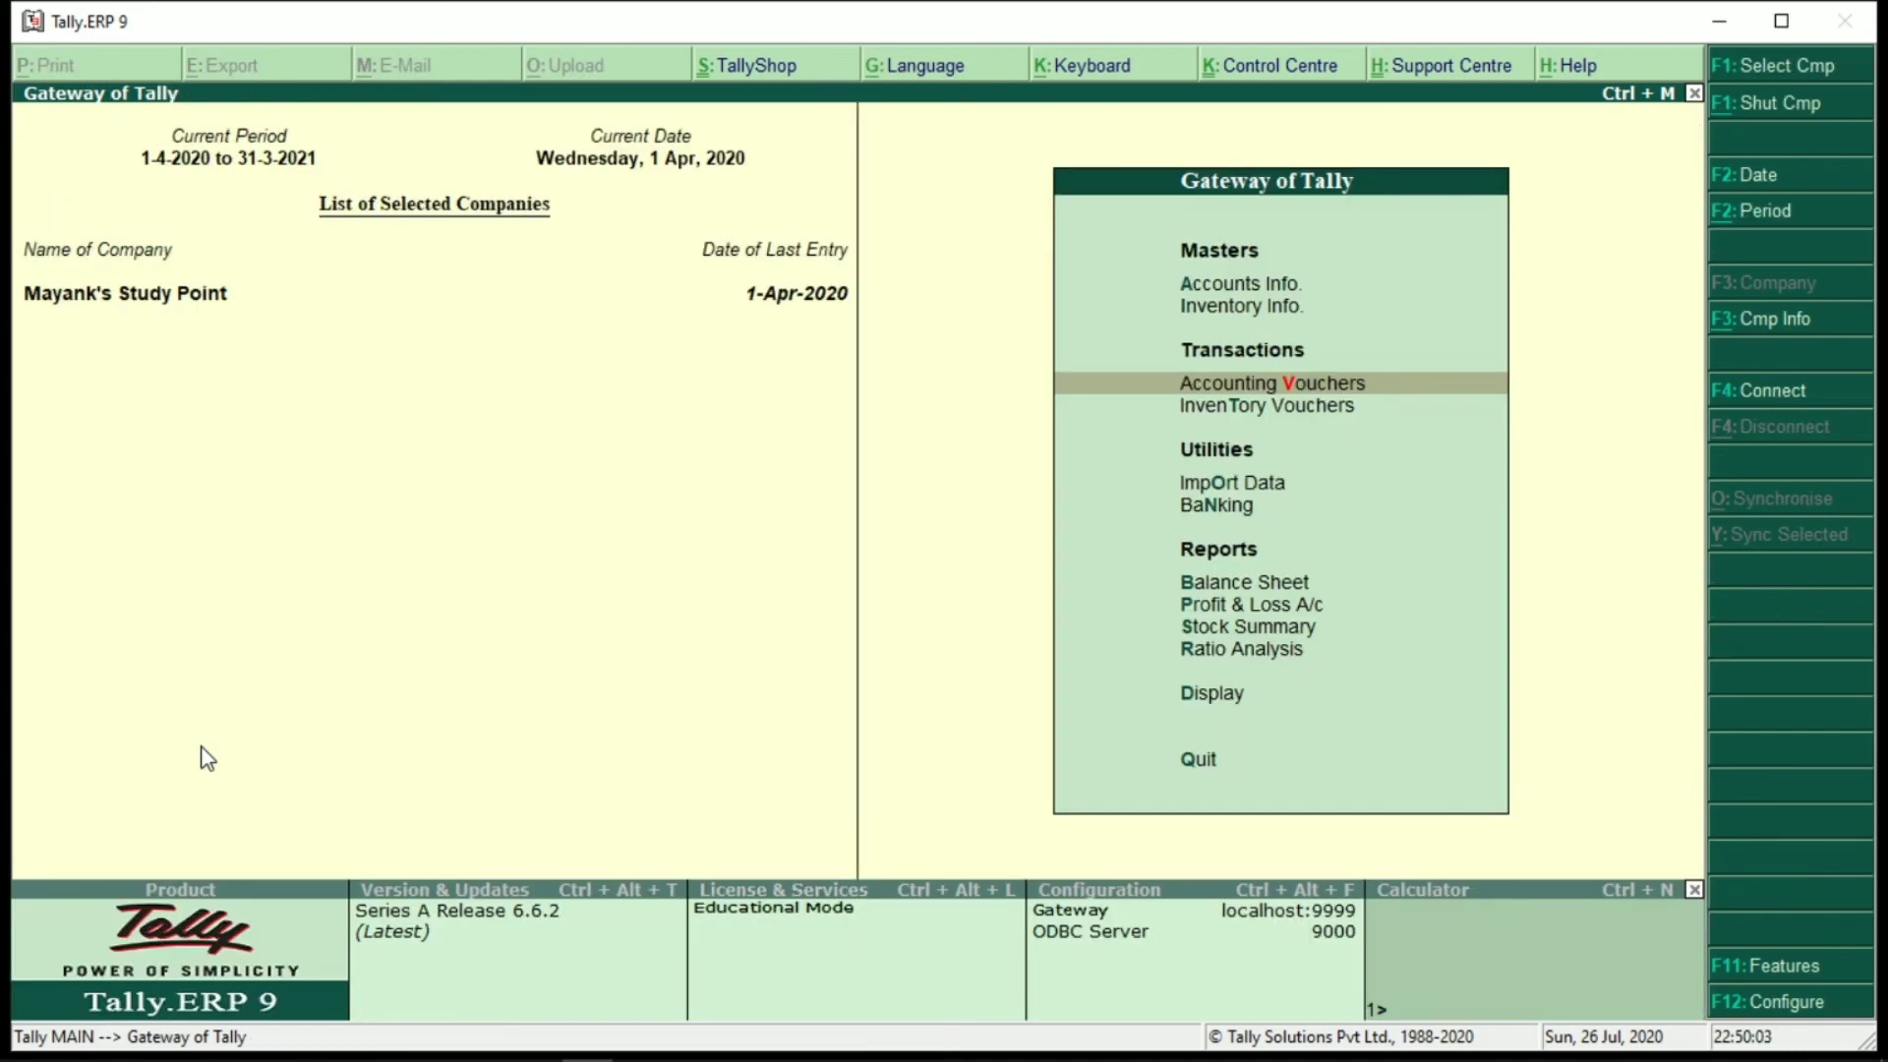
{"action": "key", "text": "b"}
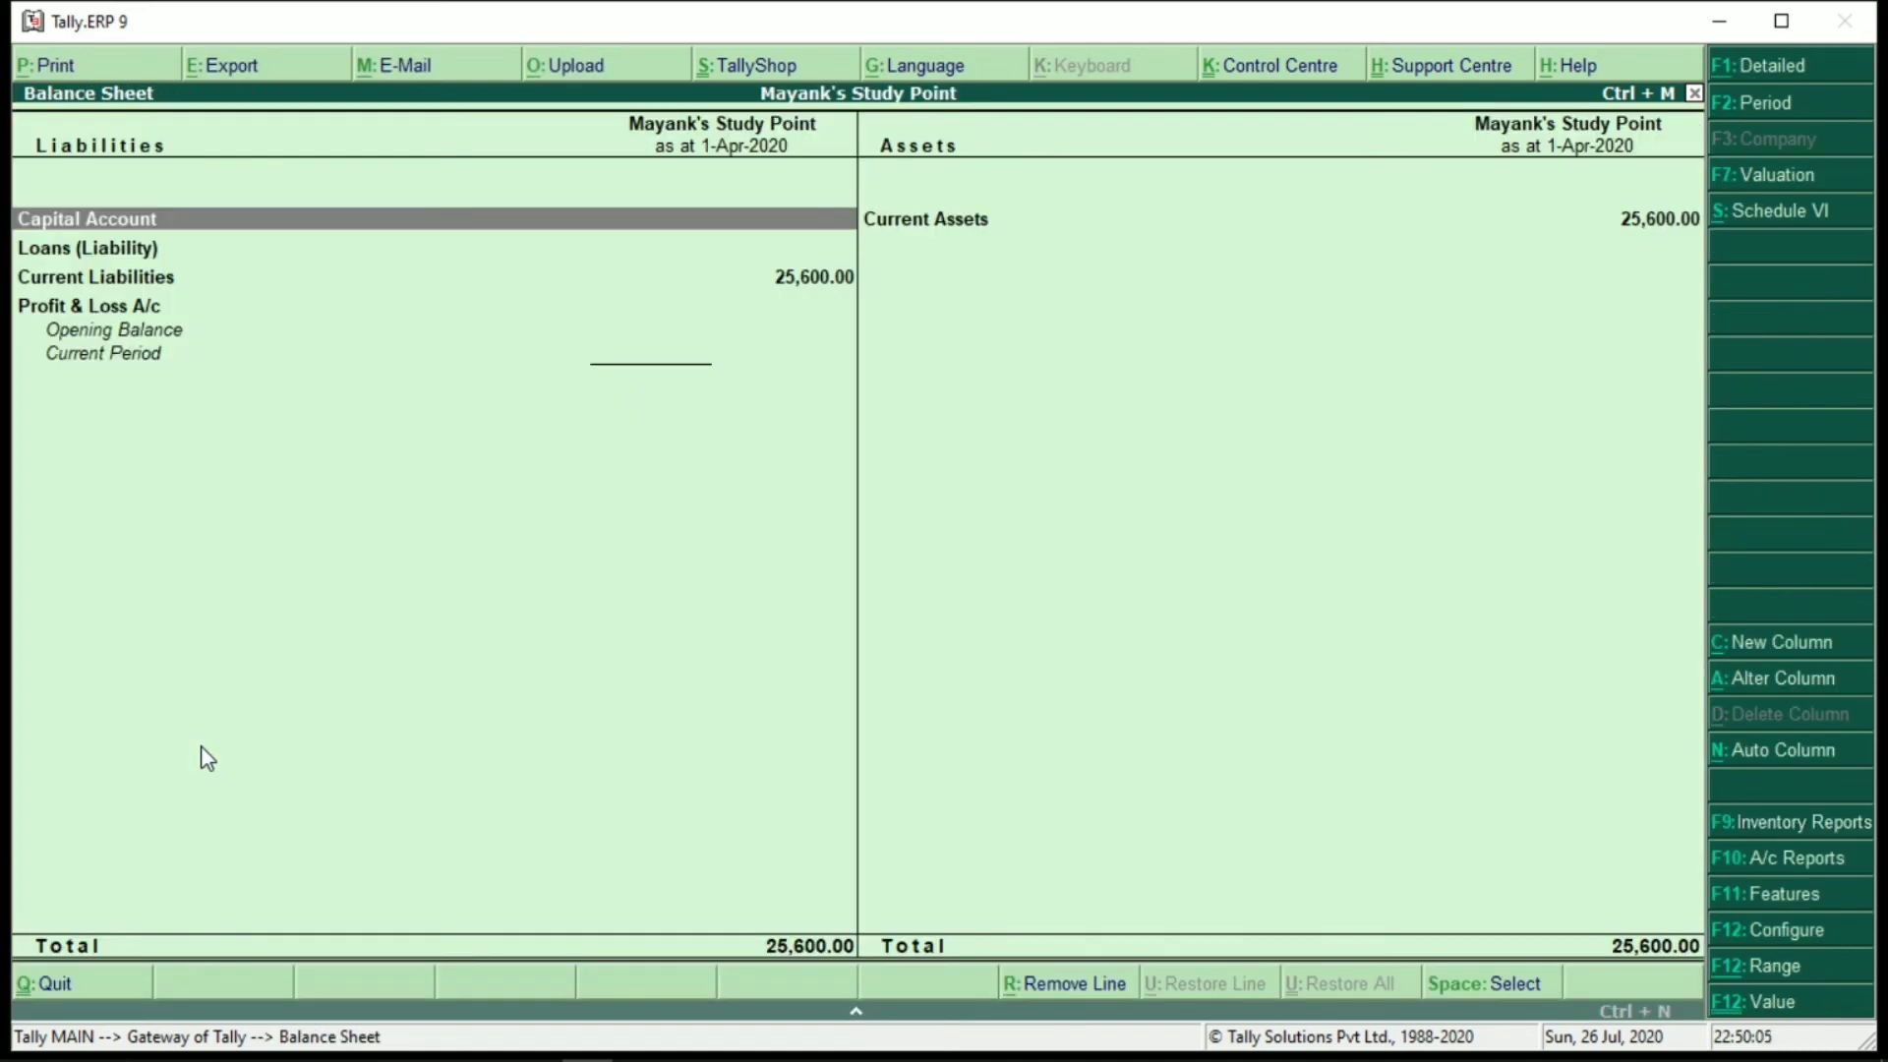
{"action": "key", "text": "Down"}
{"action": "key", "text": "Down"}
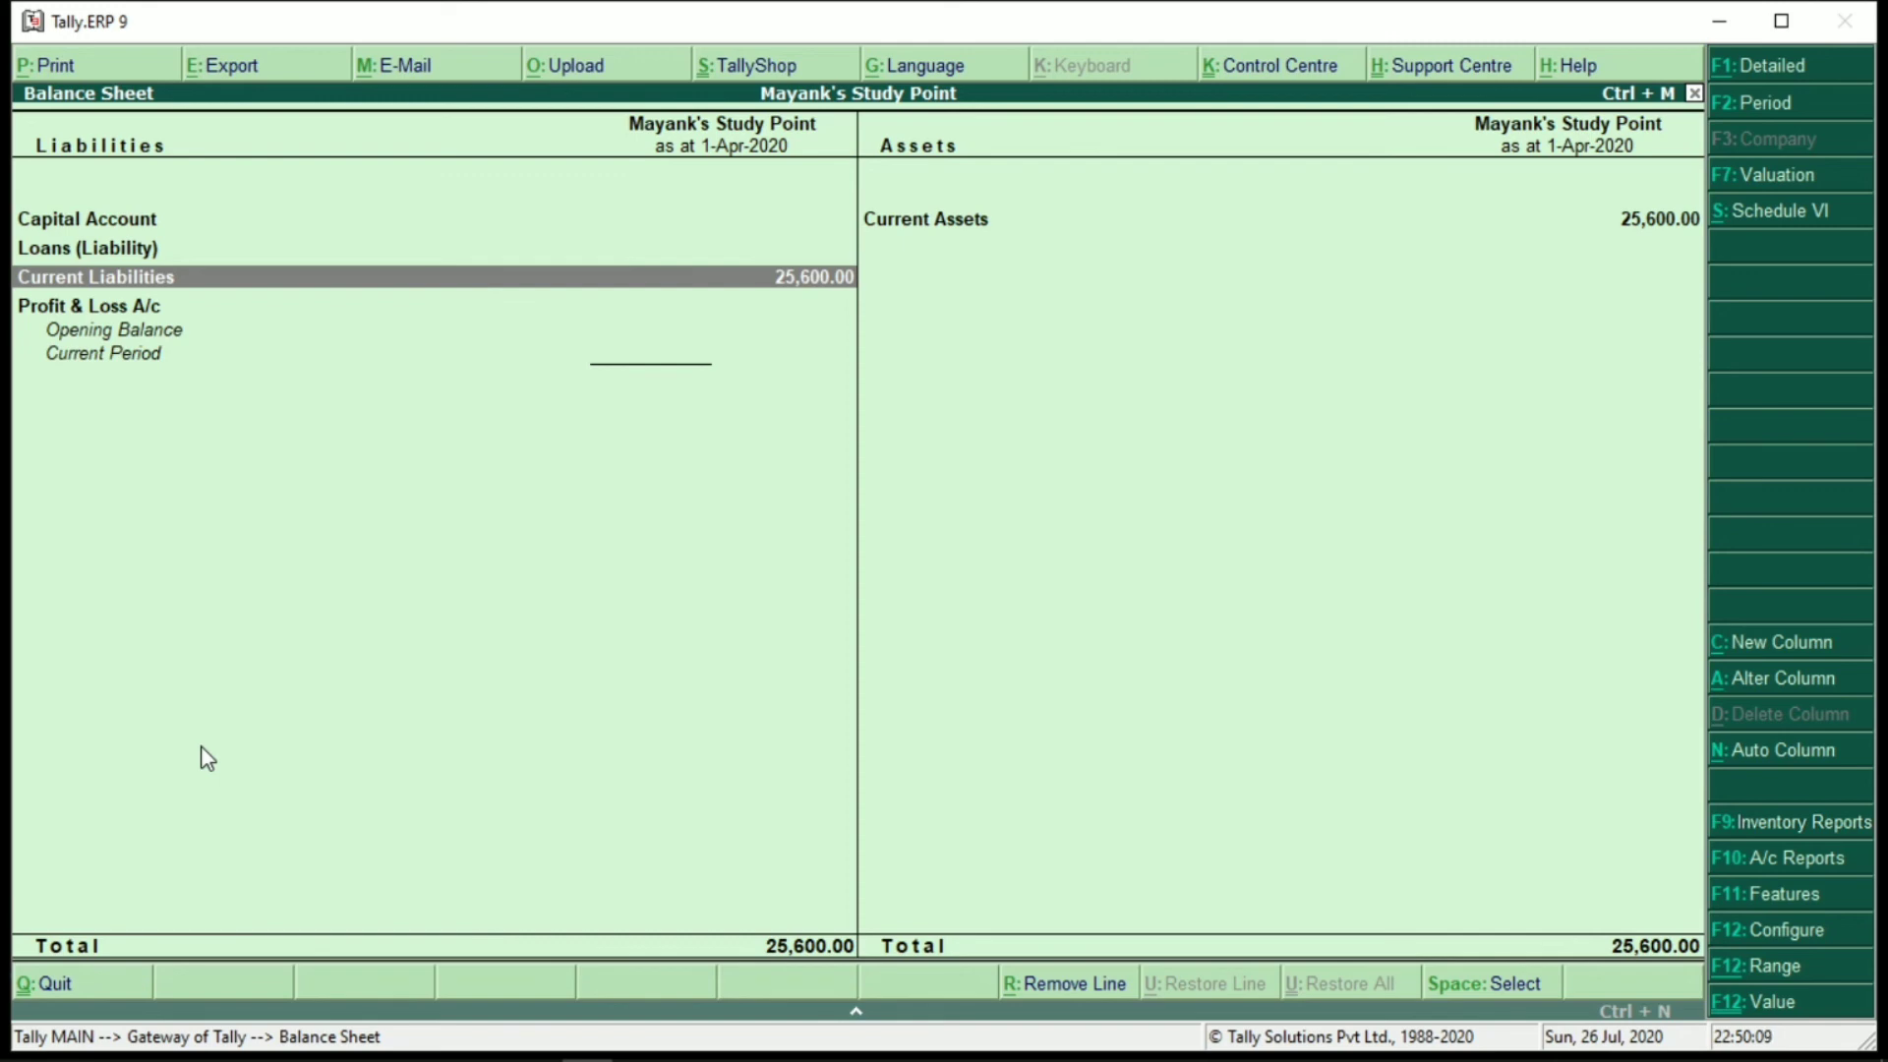
{"action": "key", "text": "alt+F1"}
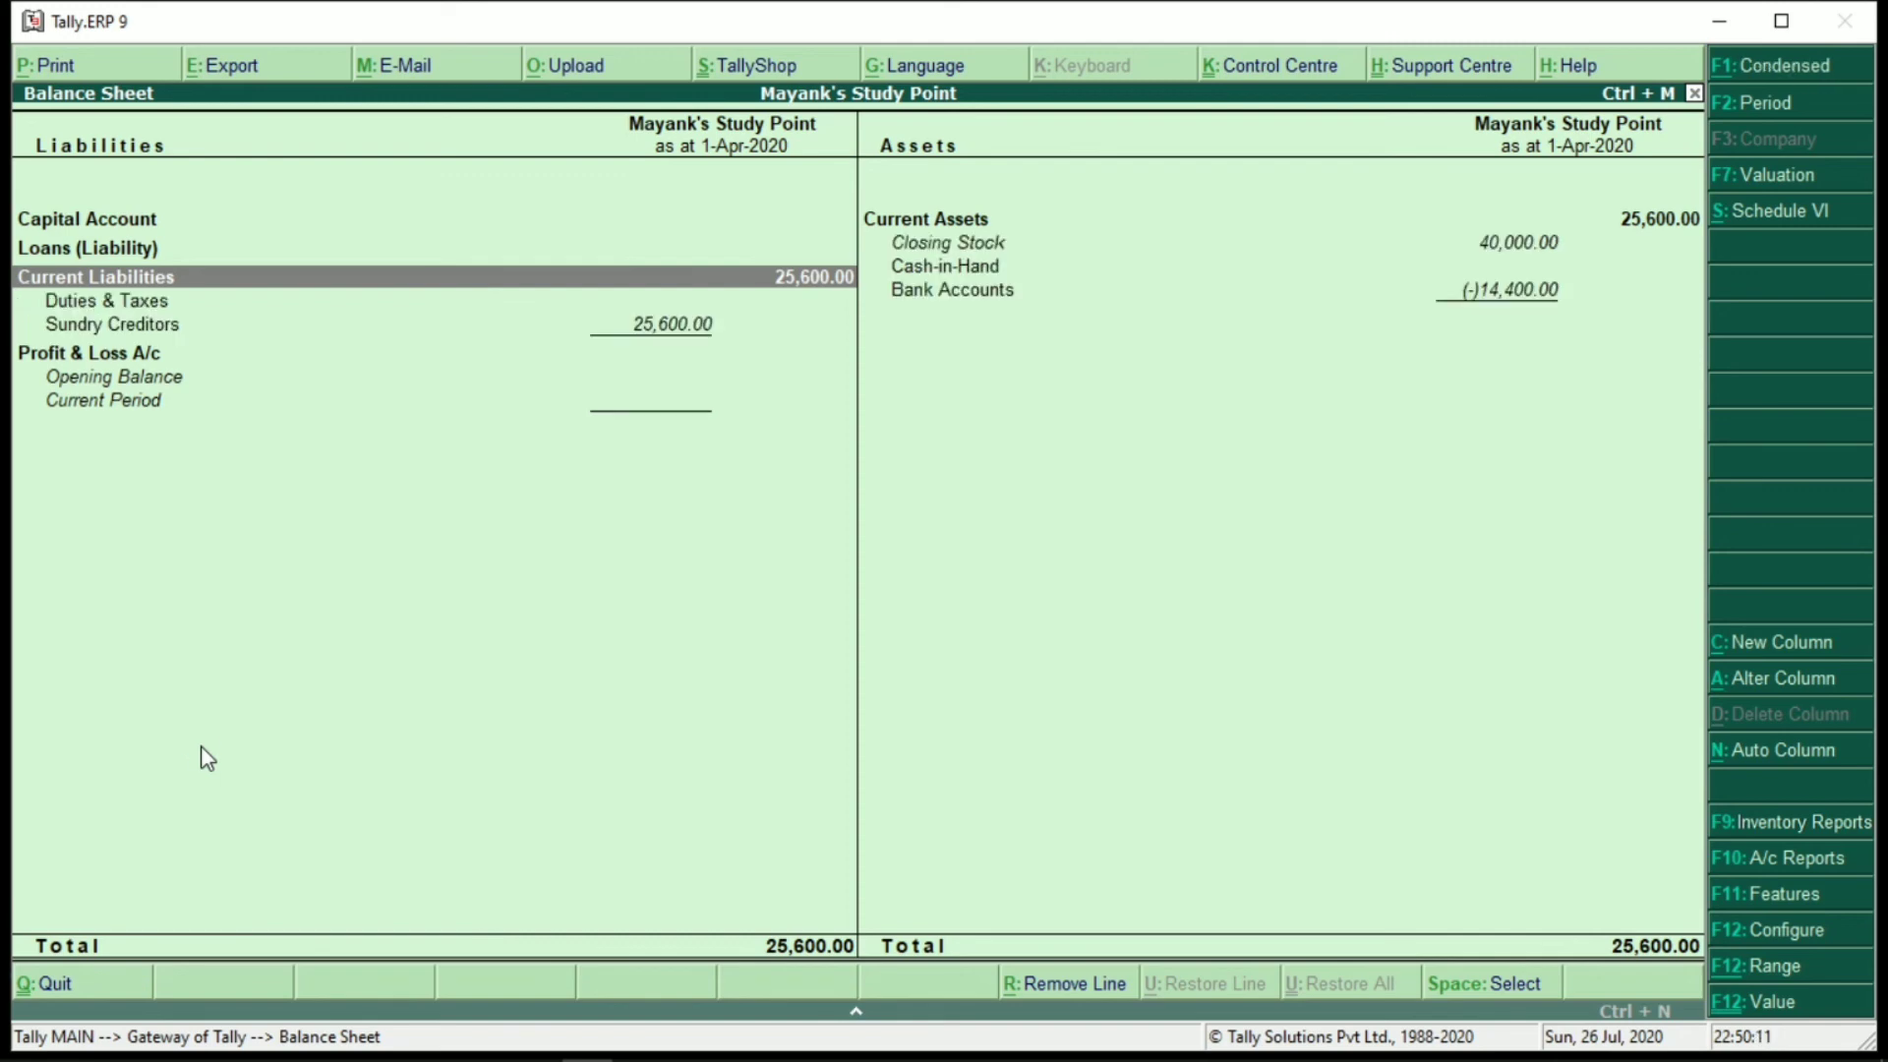
{"action": "key", "text": "Escape"}
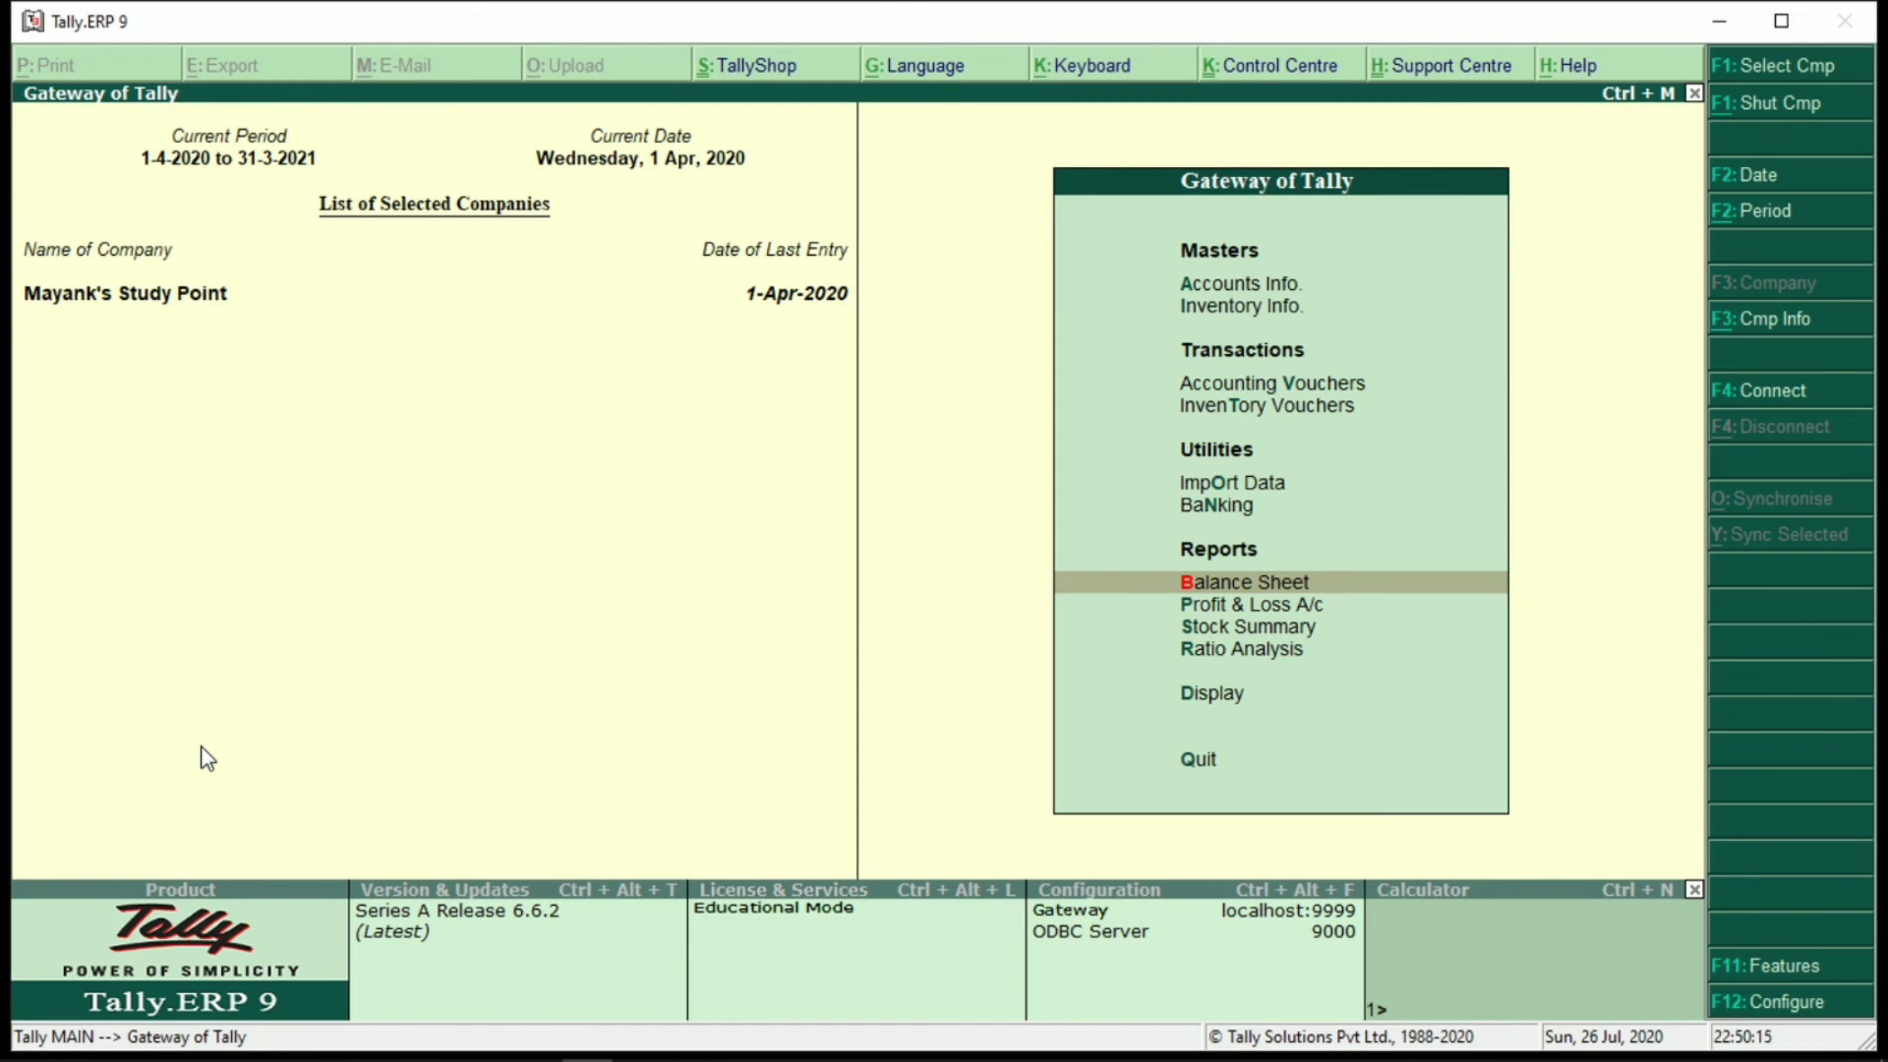
Open the GSTR-3B summary and start a GST Stat Adjustment journal from it
{"action": "key", "text": "d"}
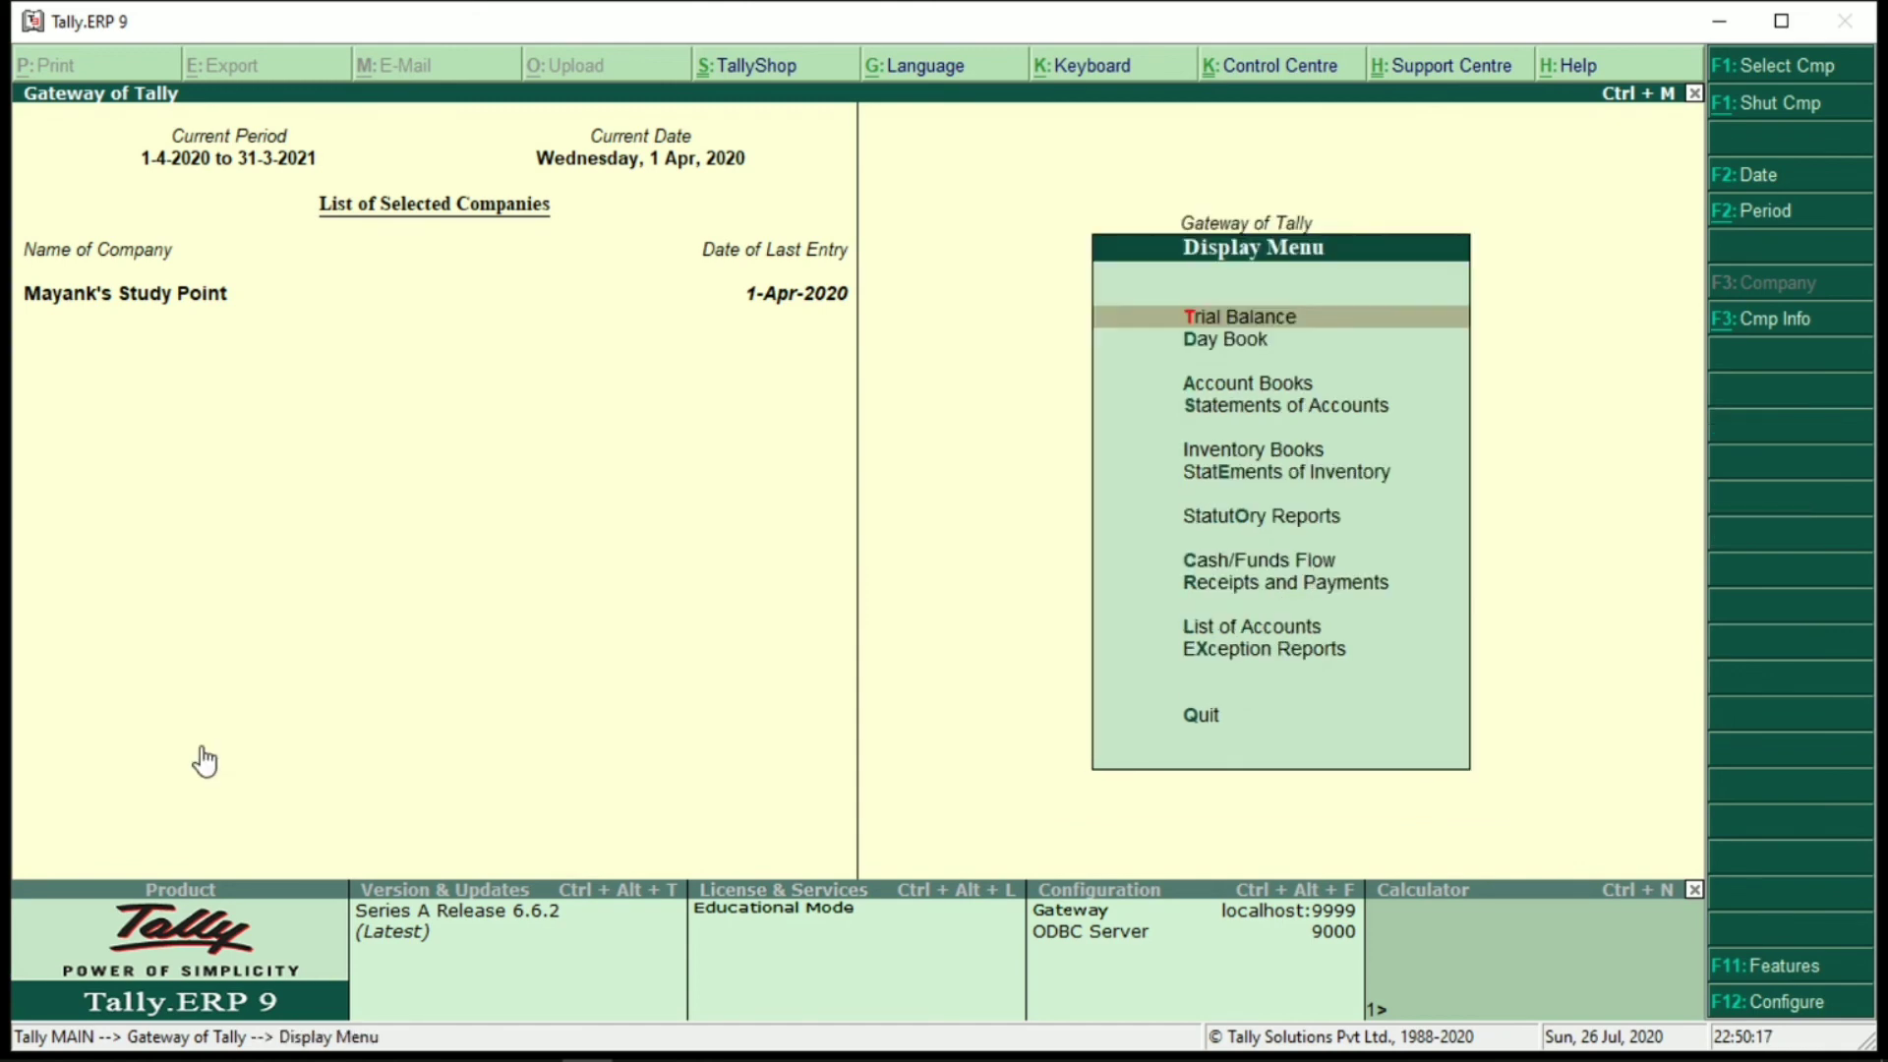
{"action": "key", "text": "o"}
{"action": "key", "text": "g"}
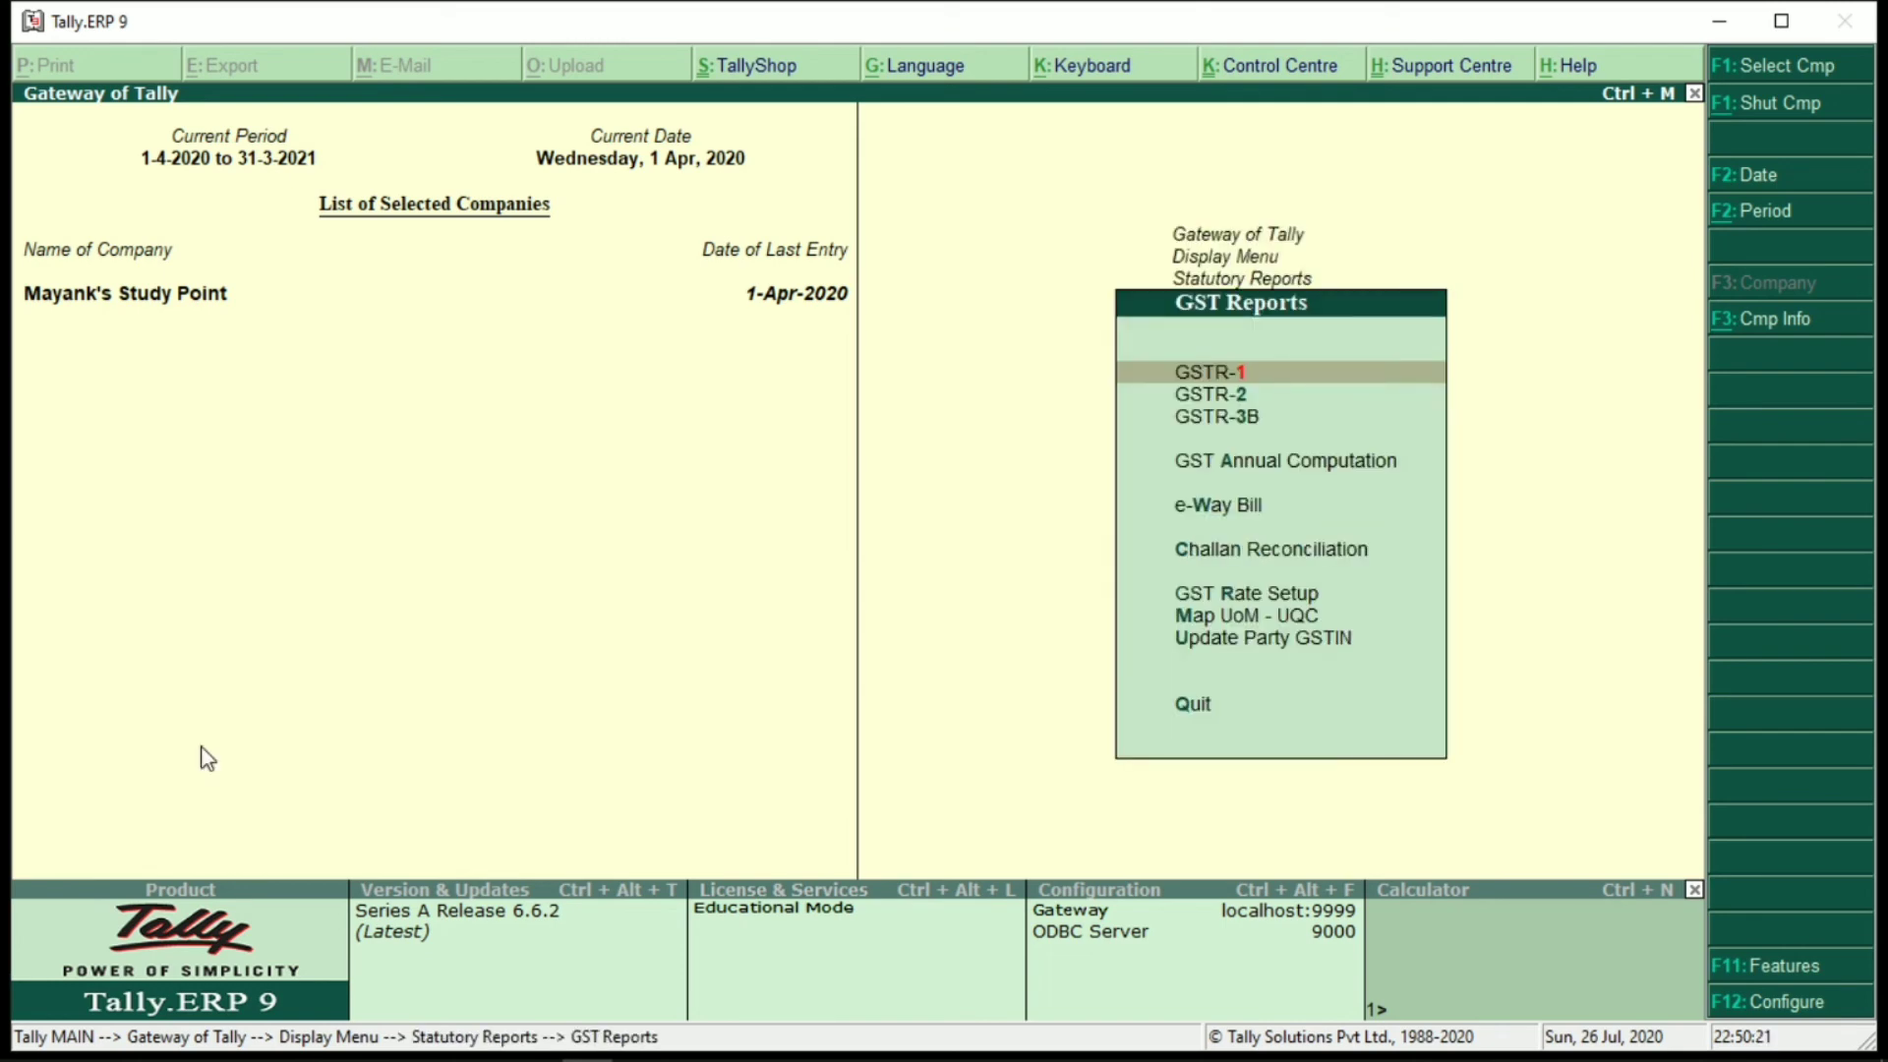
{"action": "key", "text": "Down"}
{"action": "key", "text": "Down"}
{"action": "key", "text": "Return"}
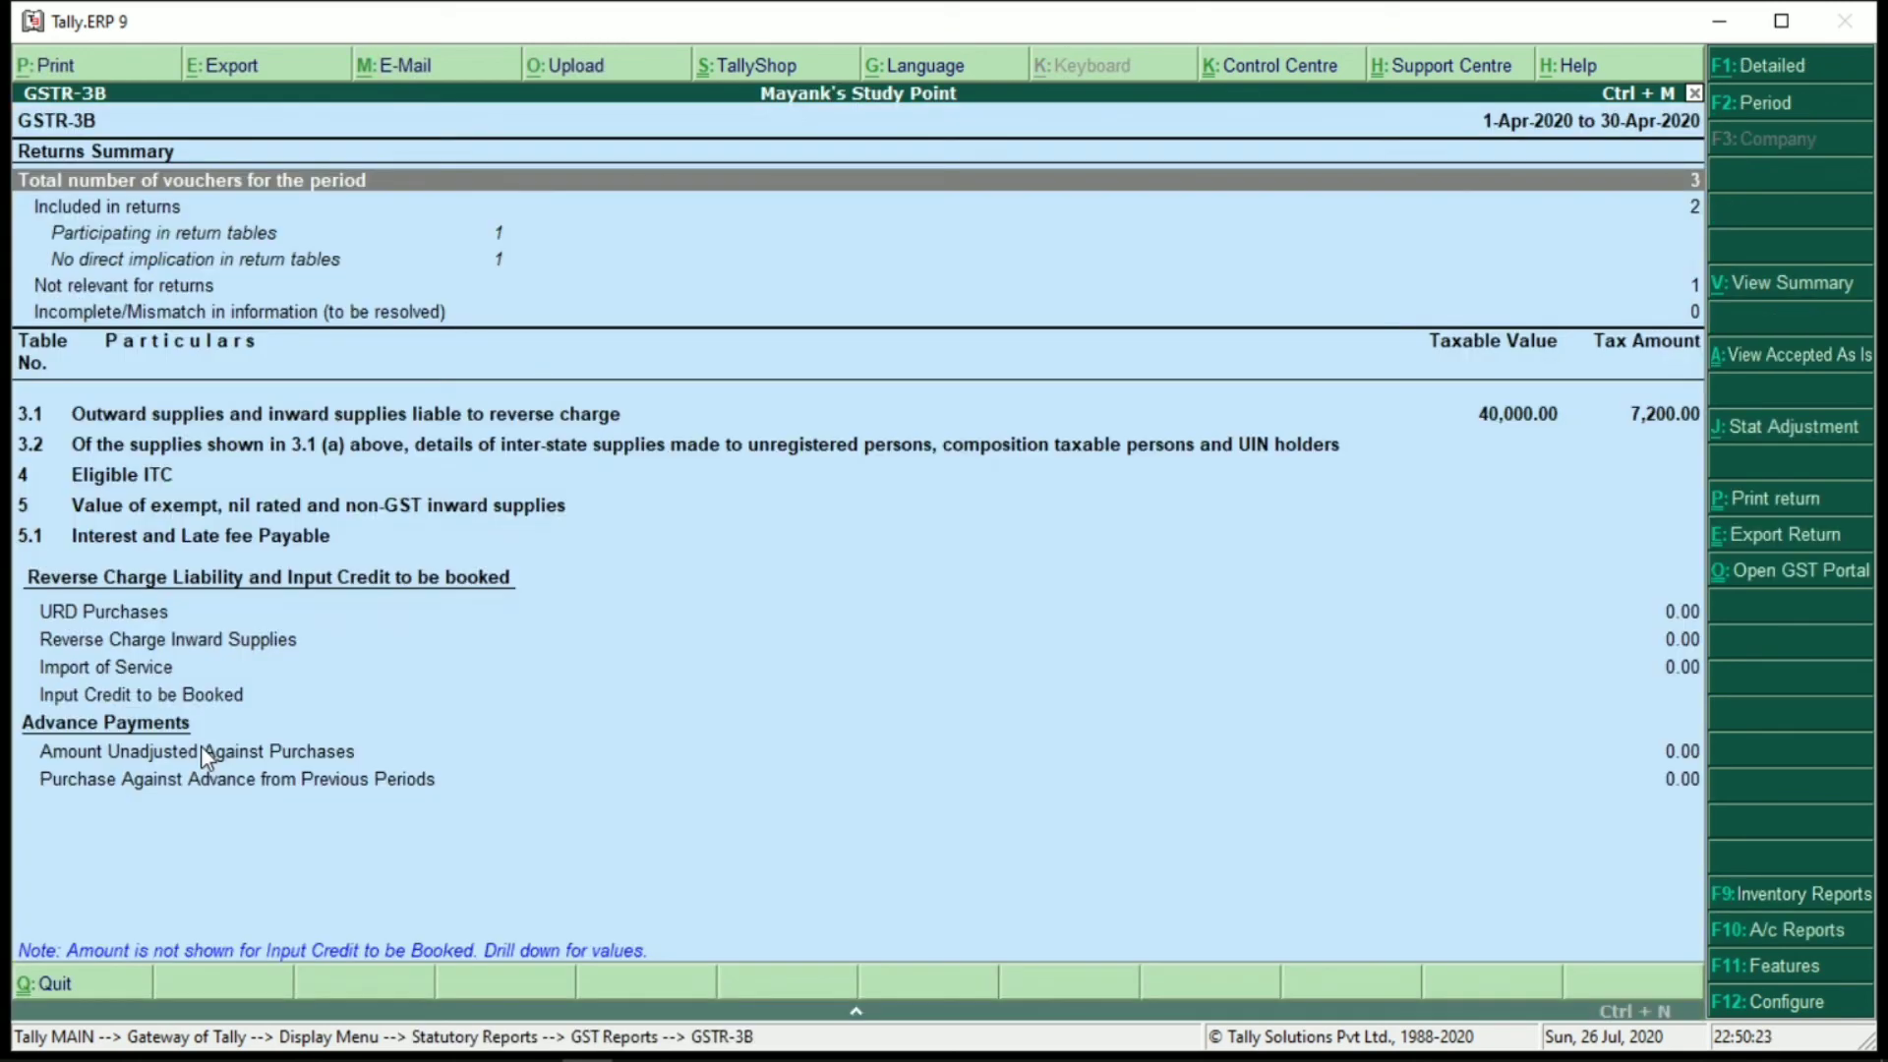
{"action": "key", "text": "Down"}
{"action": "key", "text": "Down"}
{"action": "key", "text": "Down"}
{"action": "key", "text": "Down"}
{"action": "key", "text": "Down"}
{"action": "key", "text": "Down"}
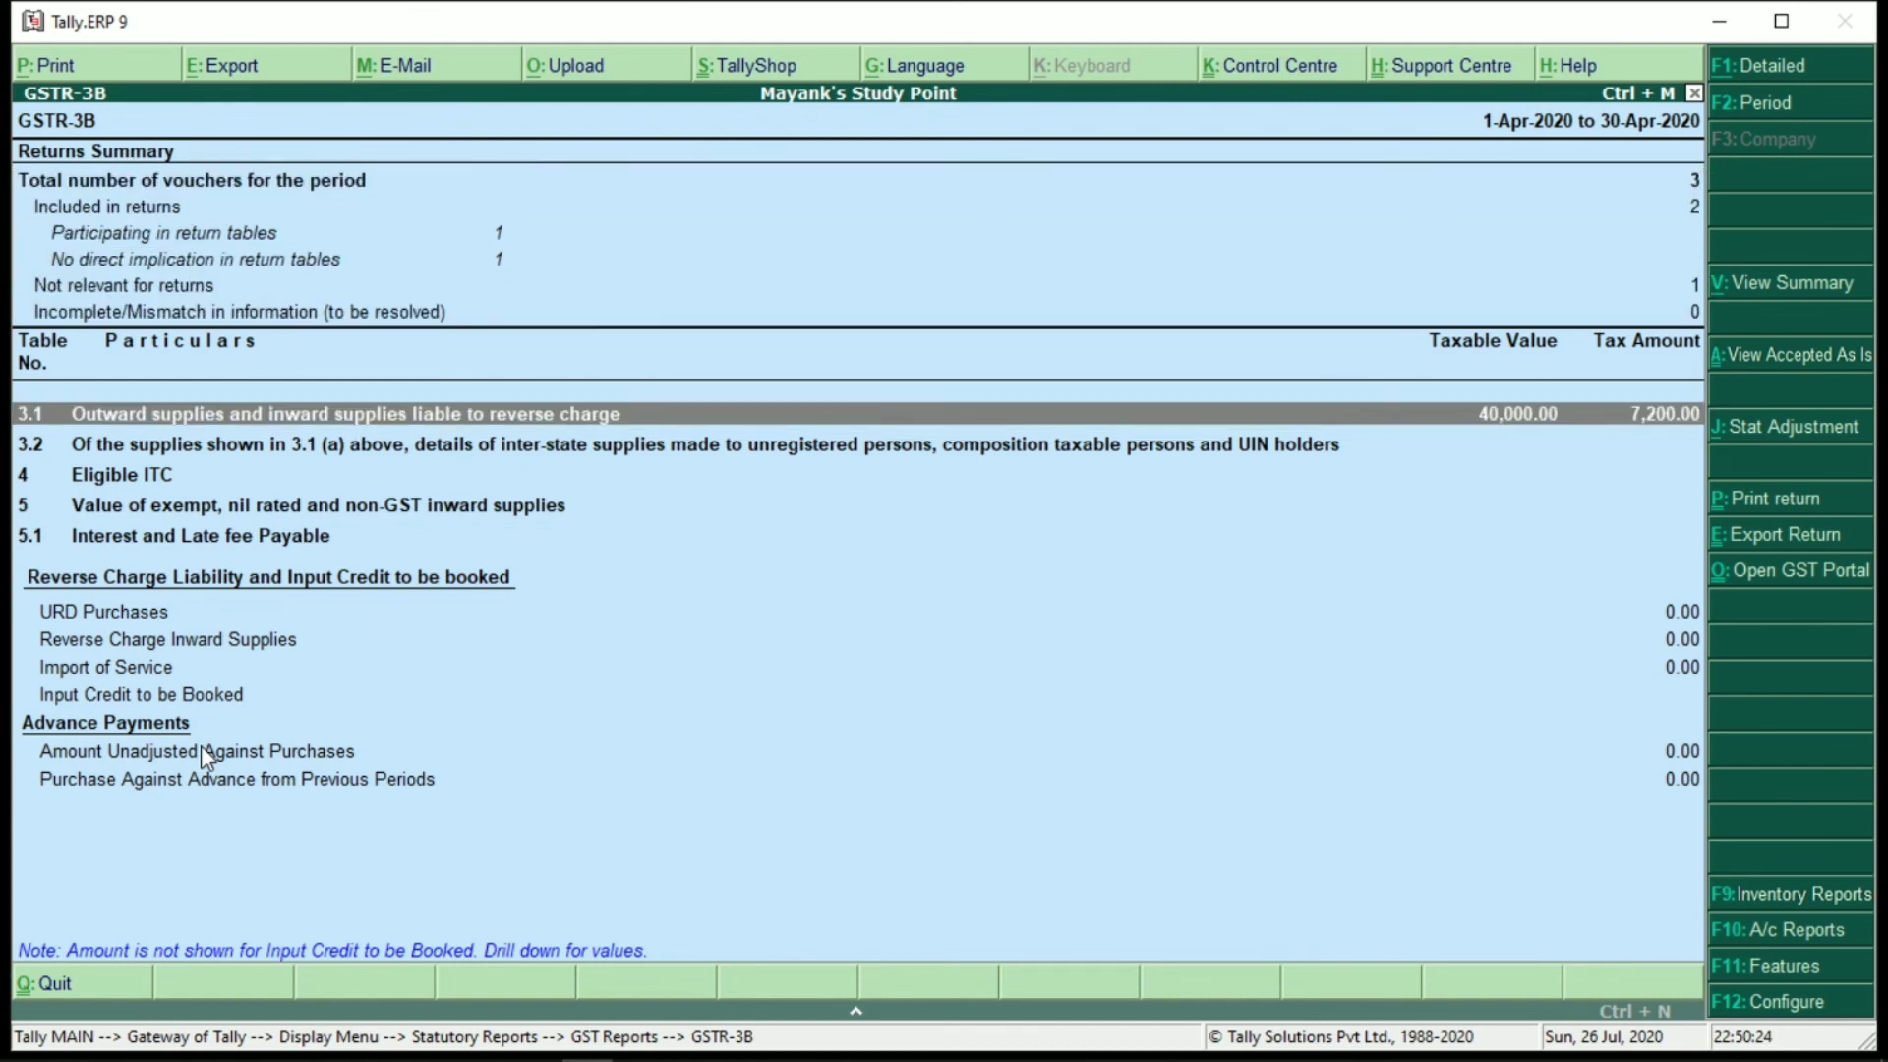
{"action": "key", "text": "Down"}
{"action": "key", "text": "alt+v"}
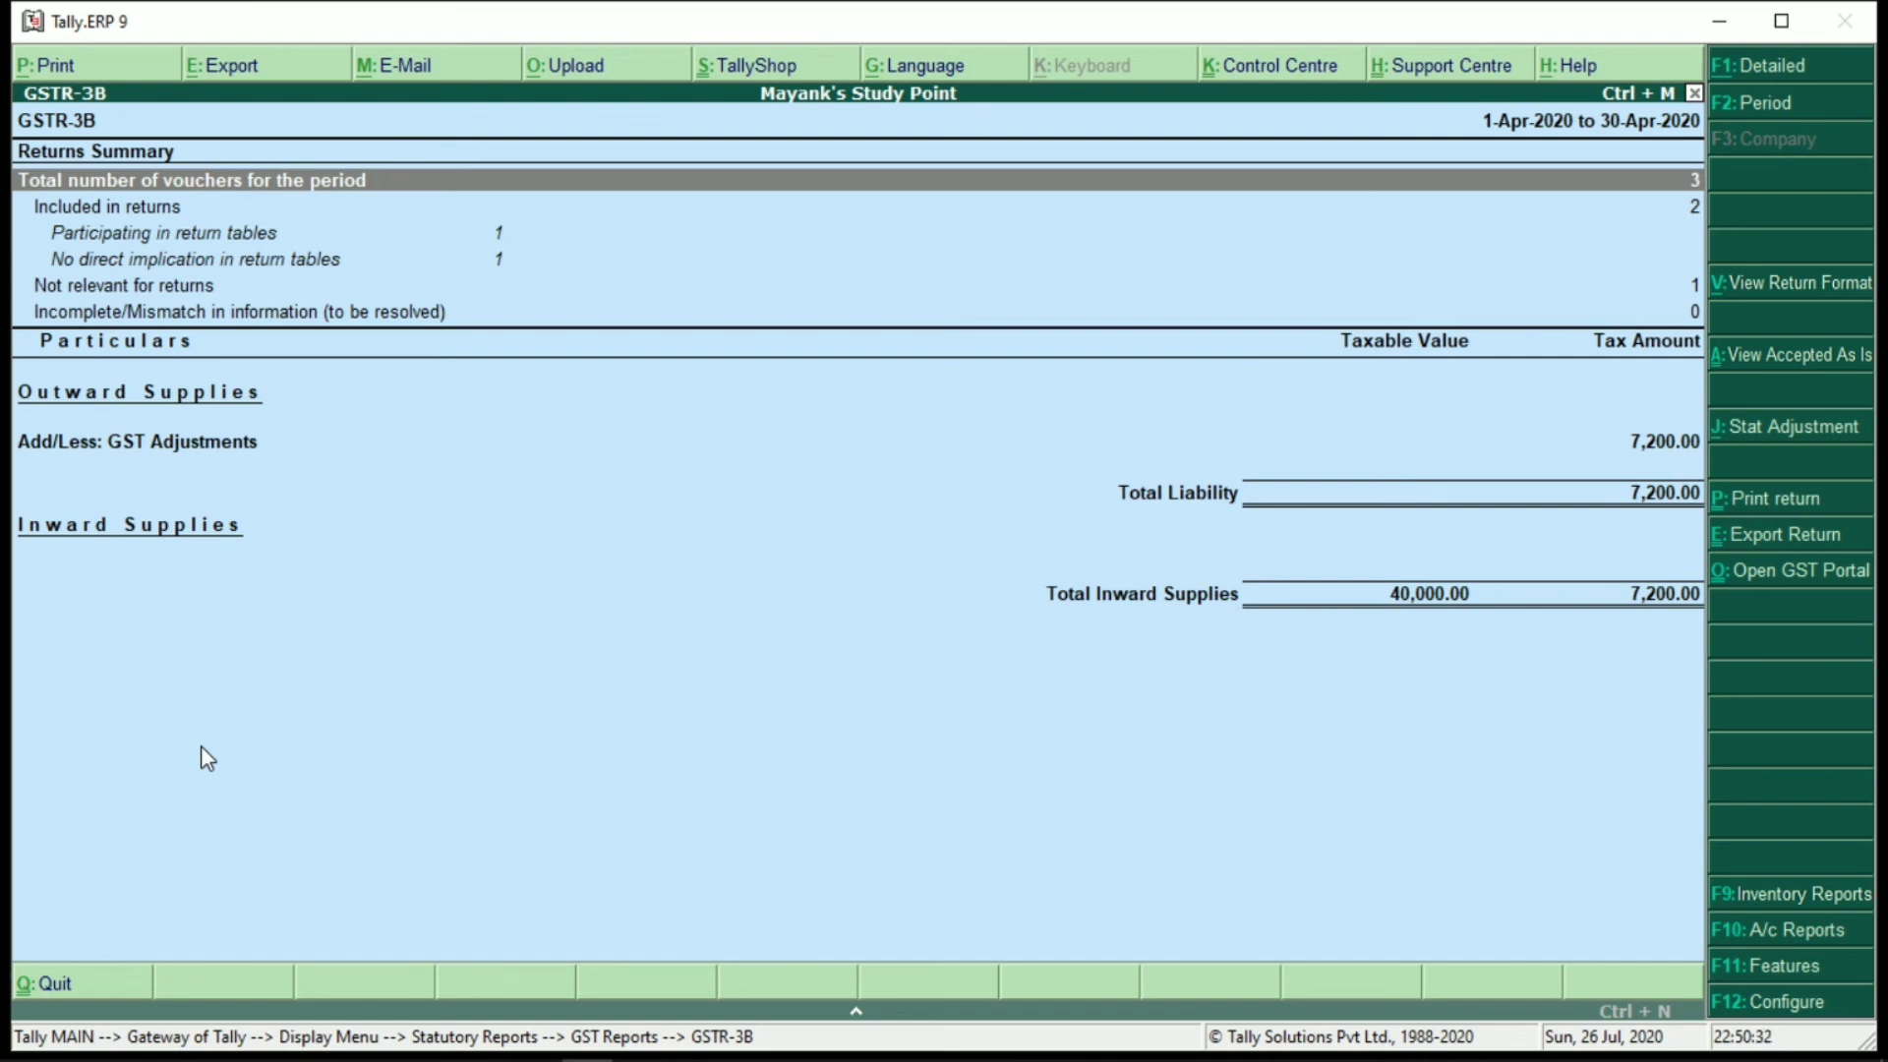
{"action": "key", "text": "alt+j"}
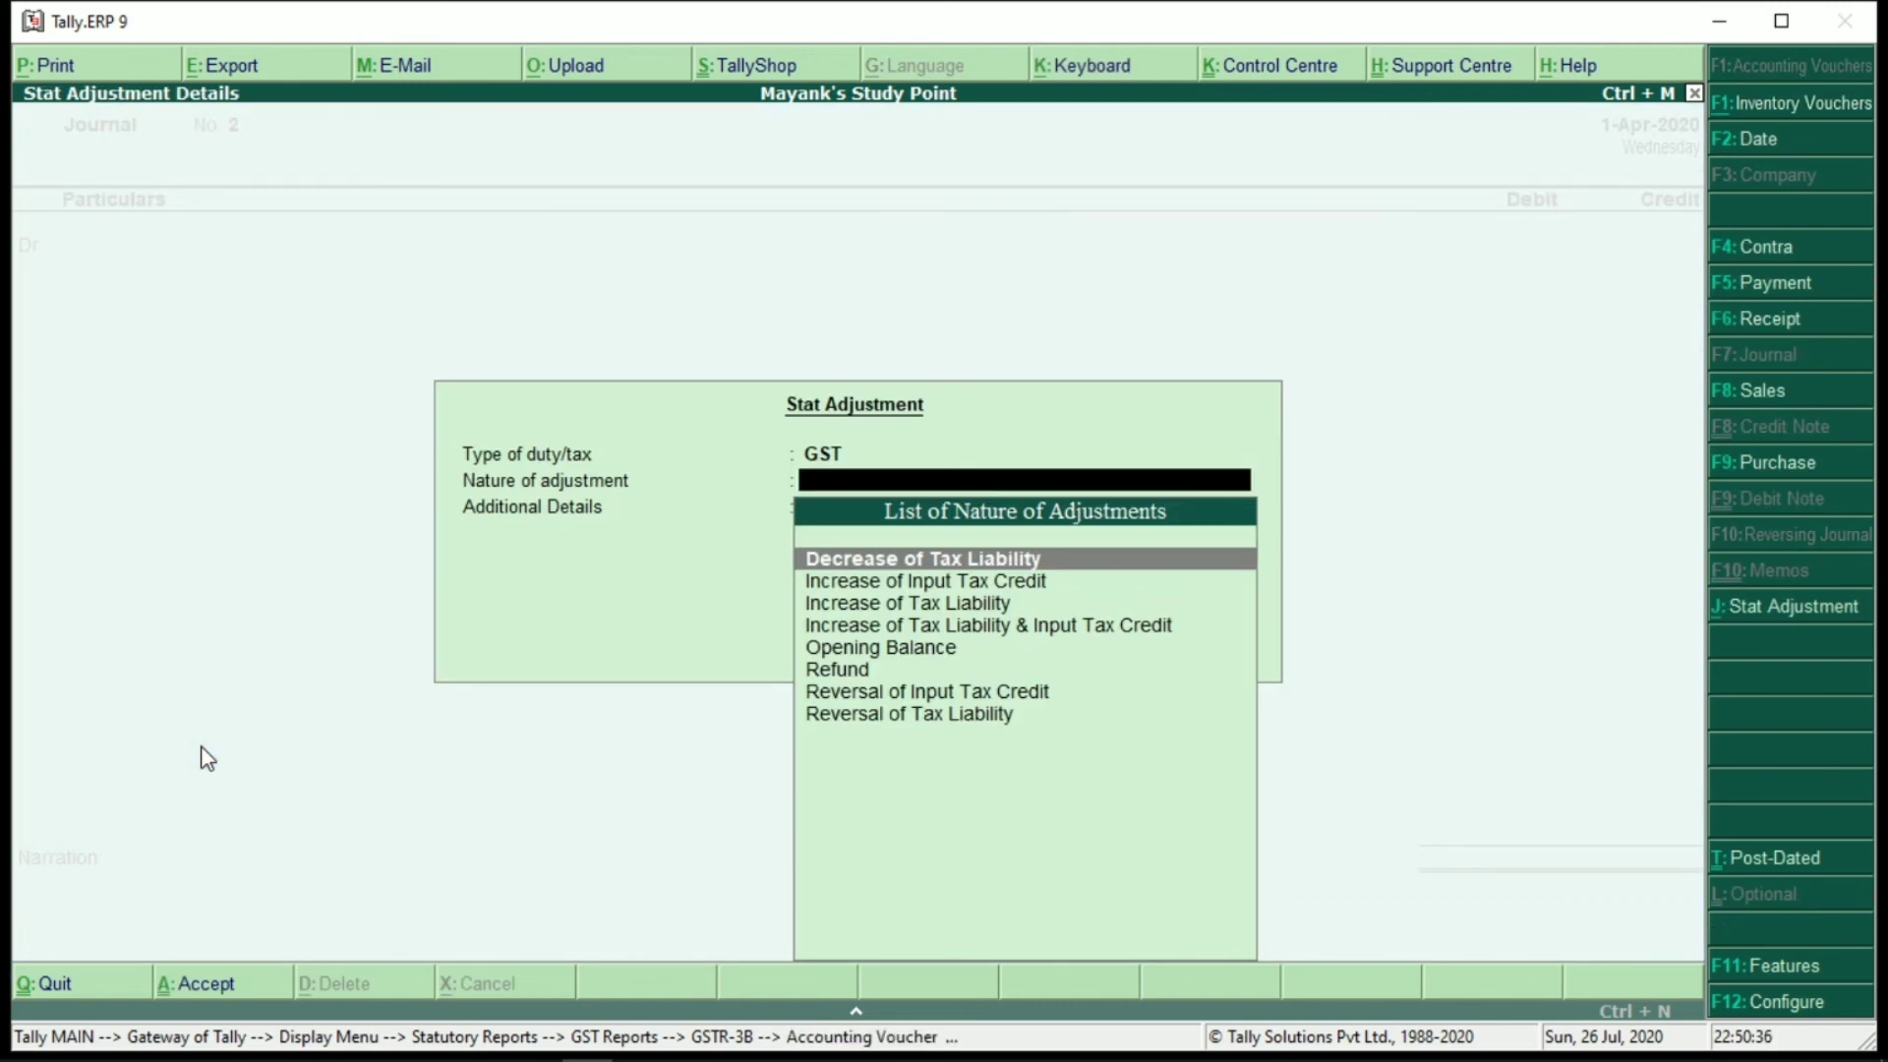
Set the adjustment to Increase of Tax Liability & Input Tax Credit, Purchase from Unregistered dealer
{"action": "key", "text": "Down"}
{"action": "key", "text": "Down"}
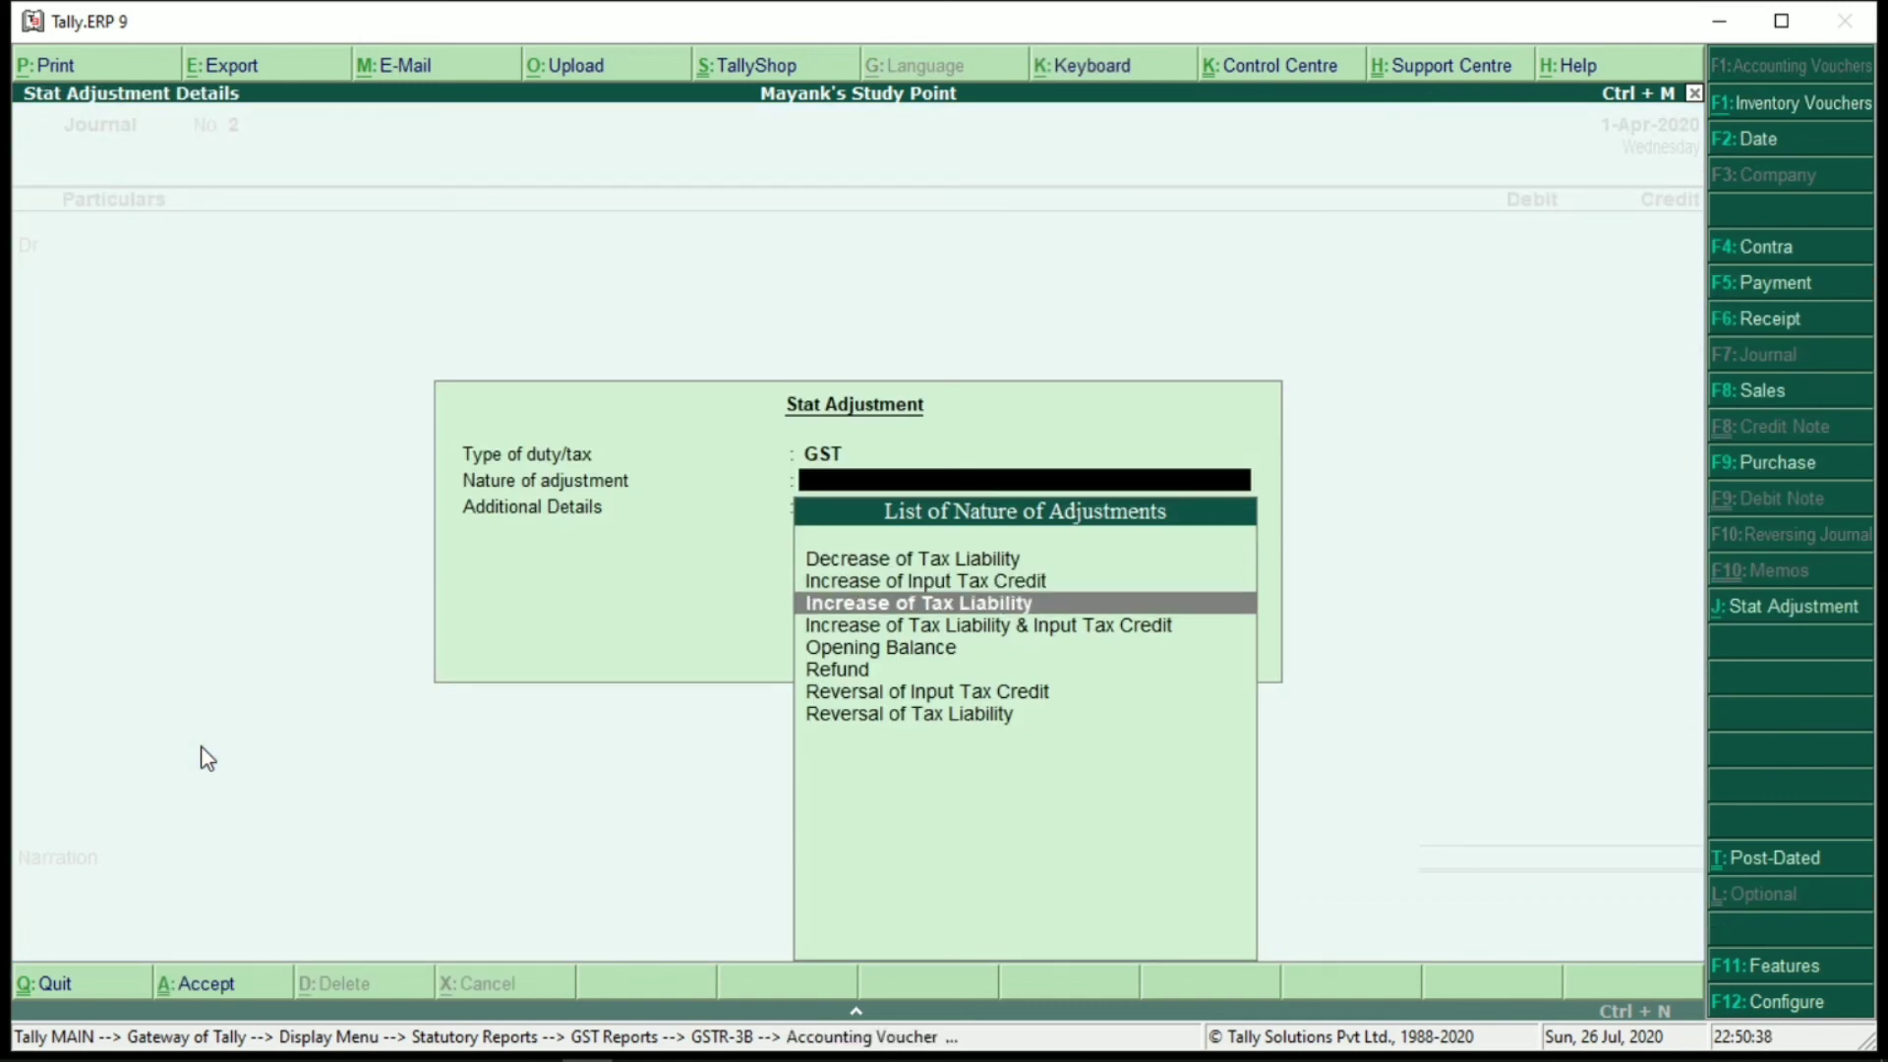
{"action": "key", "text": "Down"}
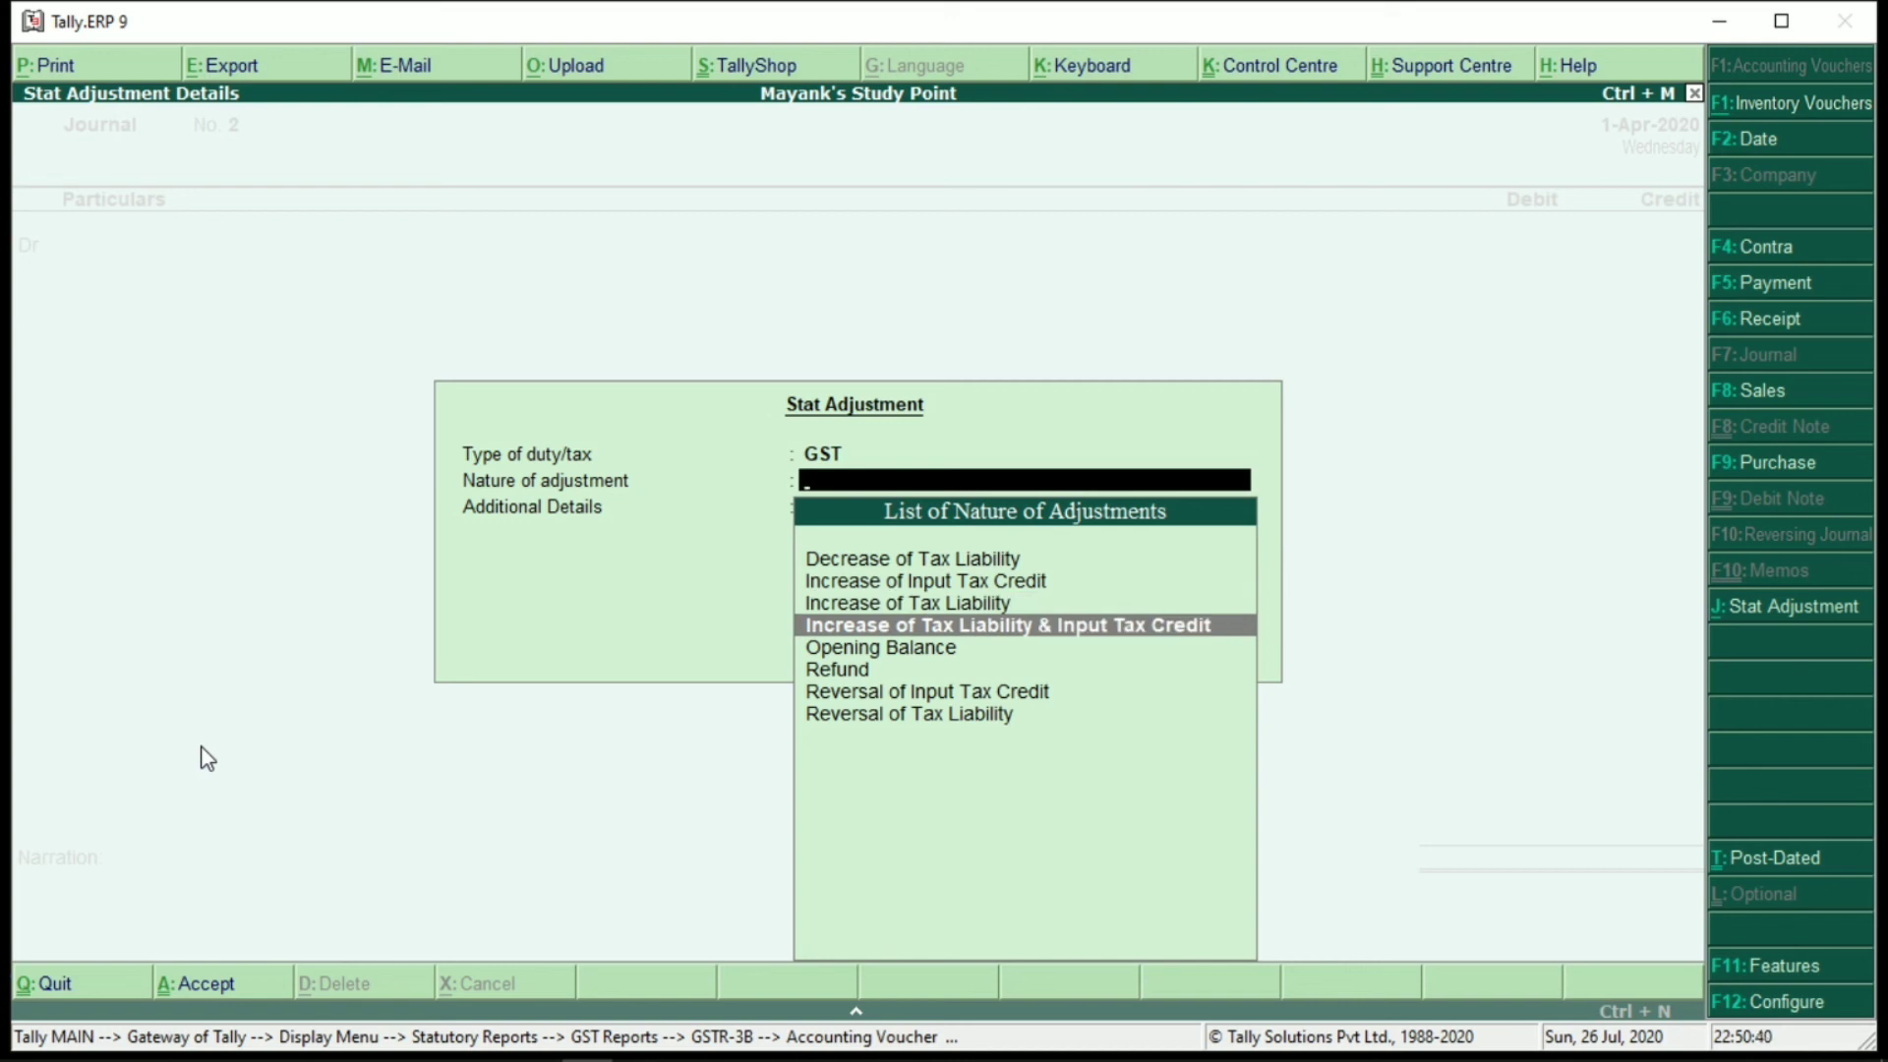
{"action": "key", "text": "Return"}
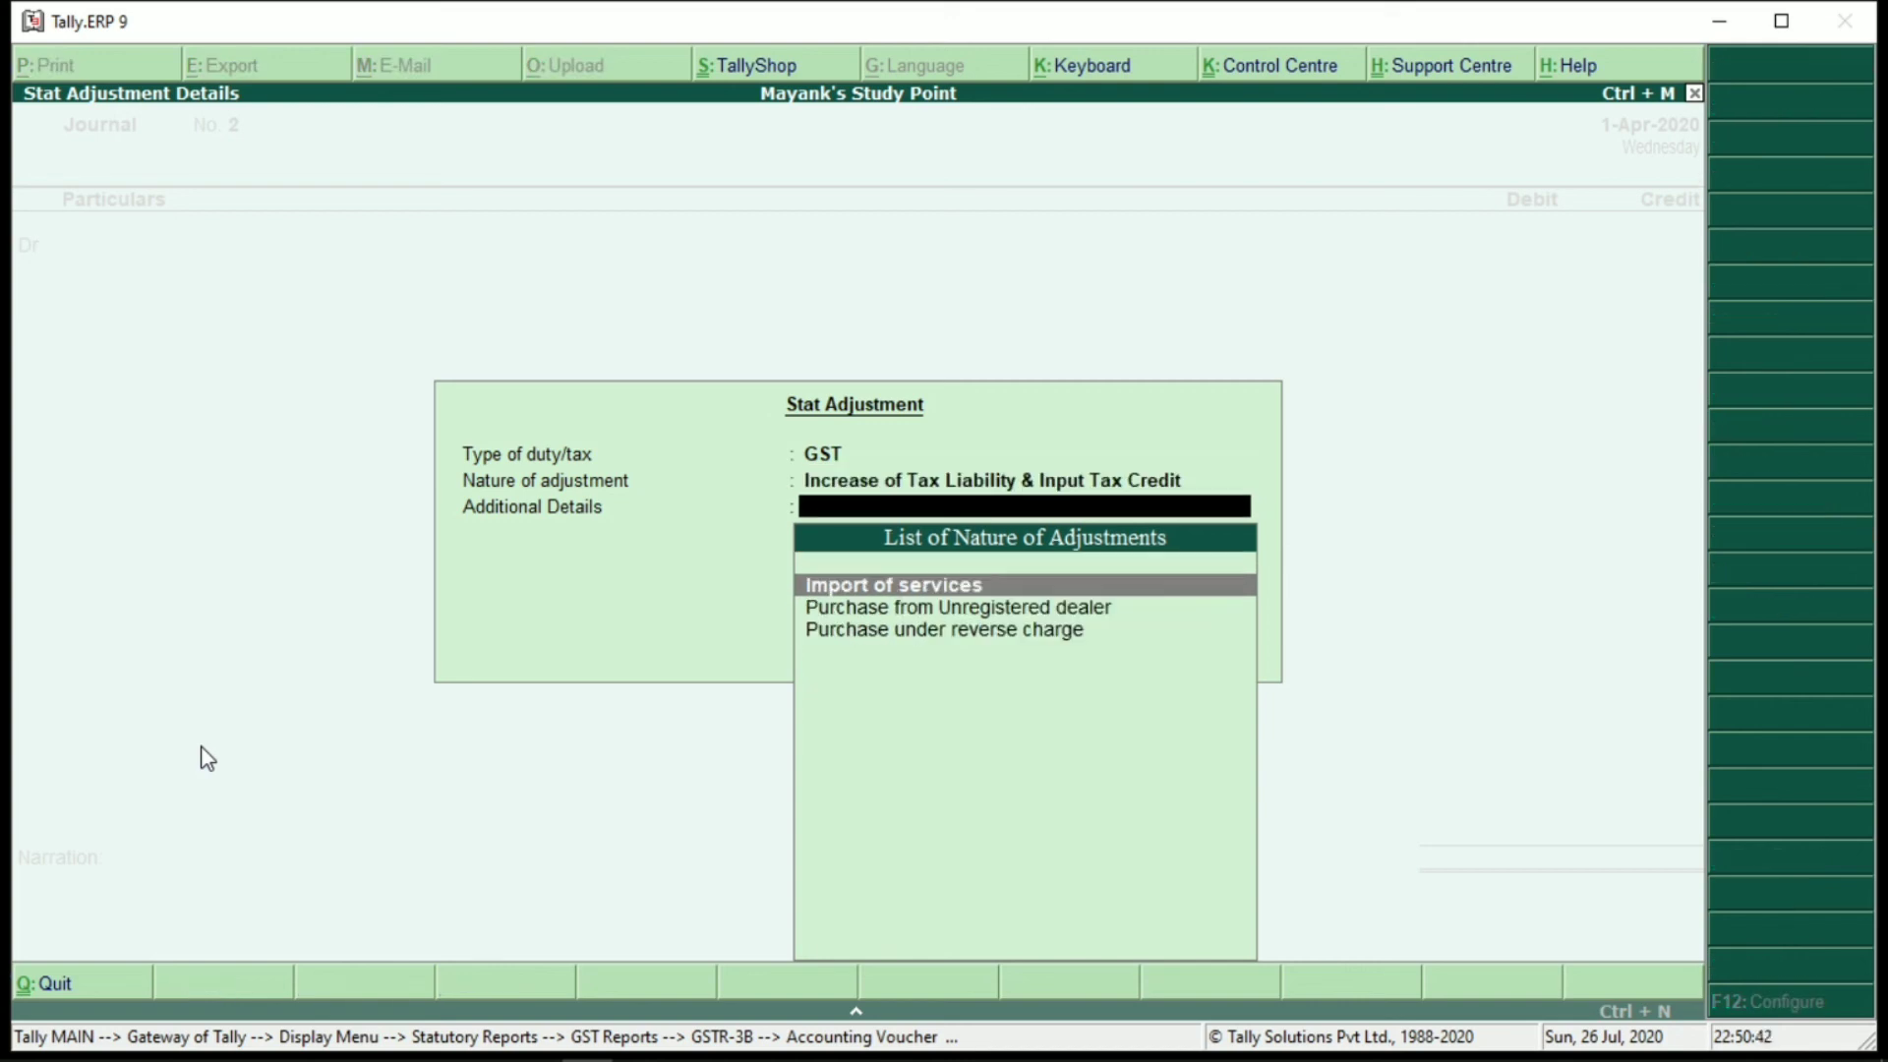
{"action": "key", "text": "Return"}
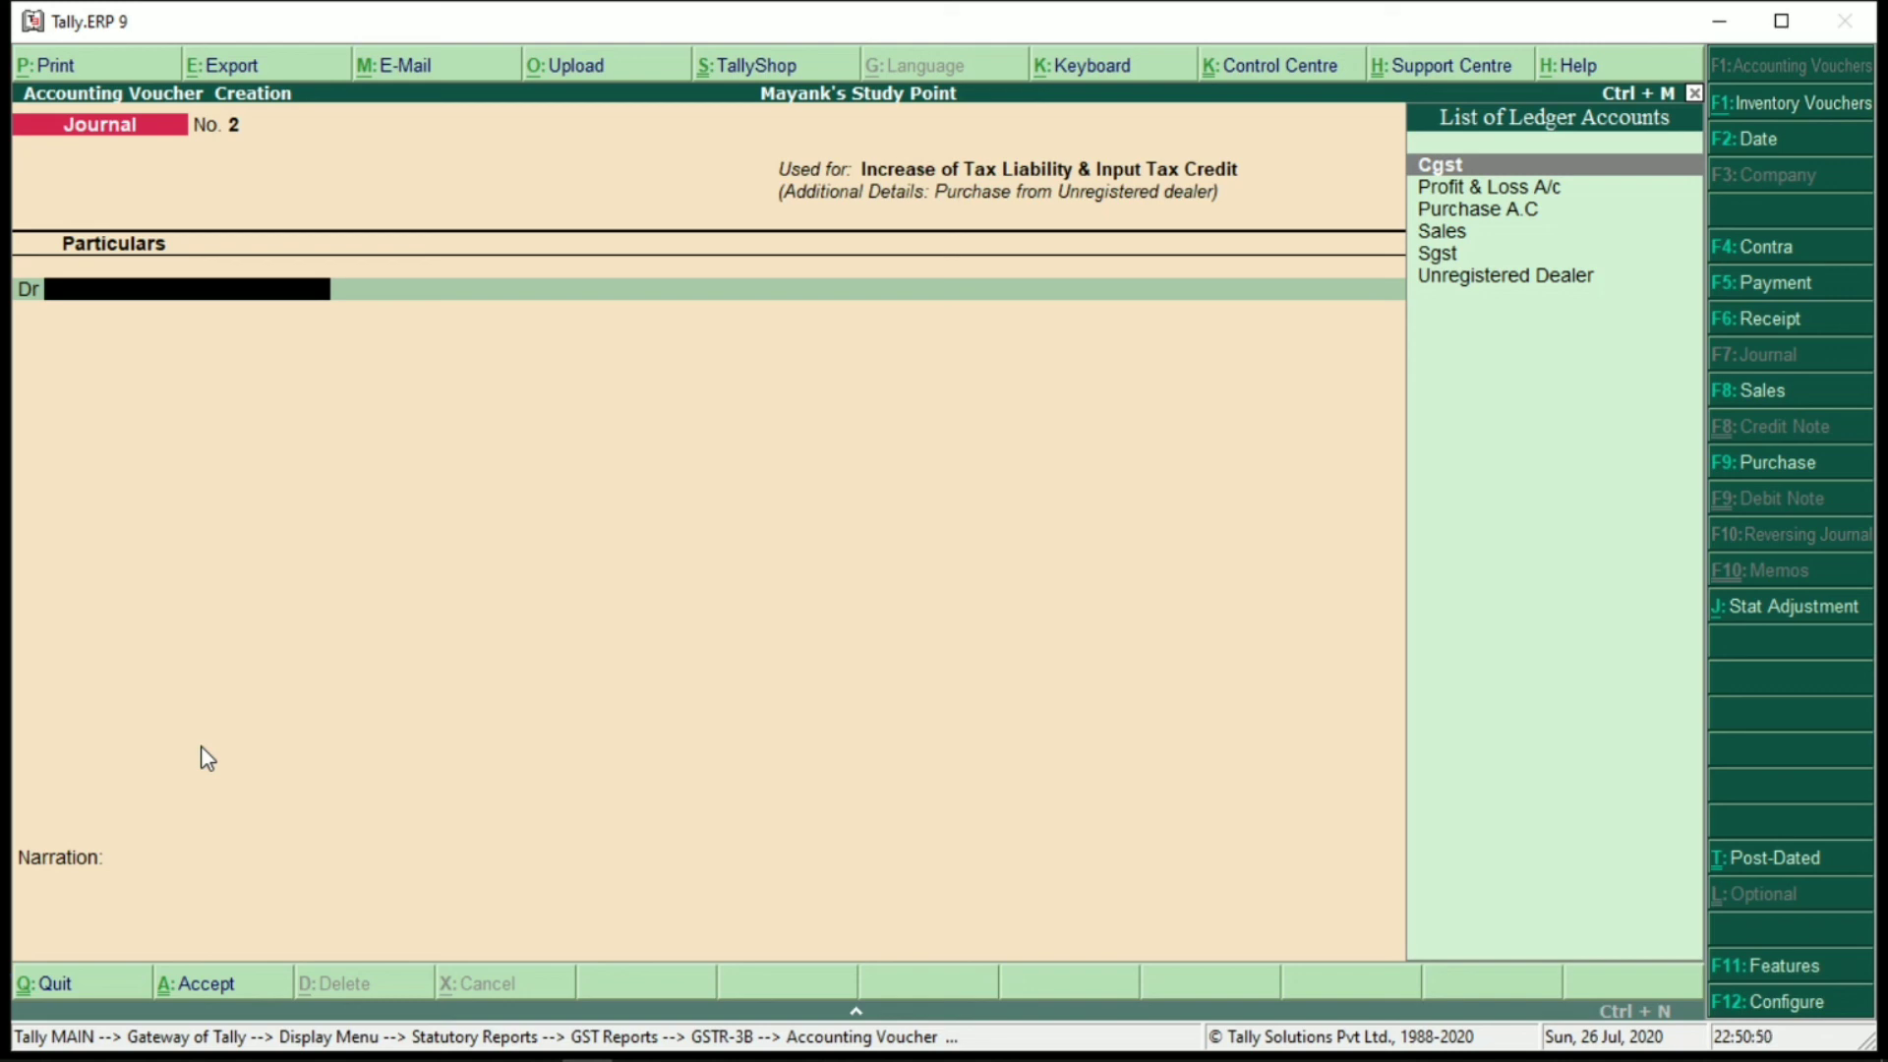
Debit Cgst 3,600.00 at 9% on a 40,000 taxable value
{"action": "key", "text": "Return"}
{"action": "type", "text": "9"}
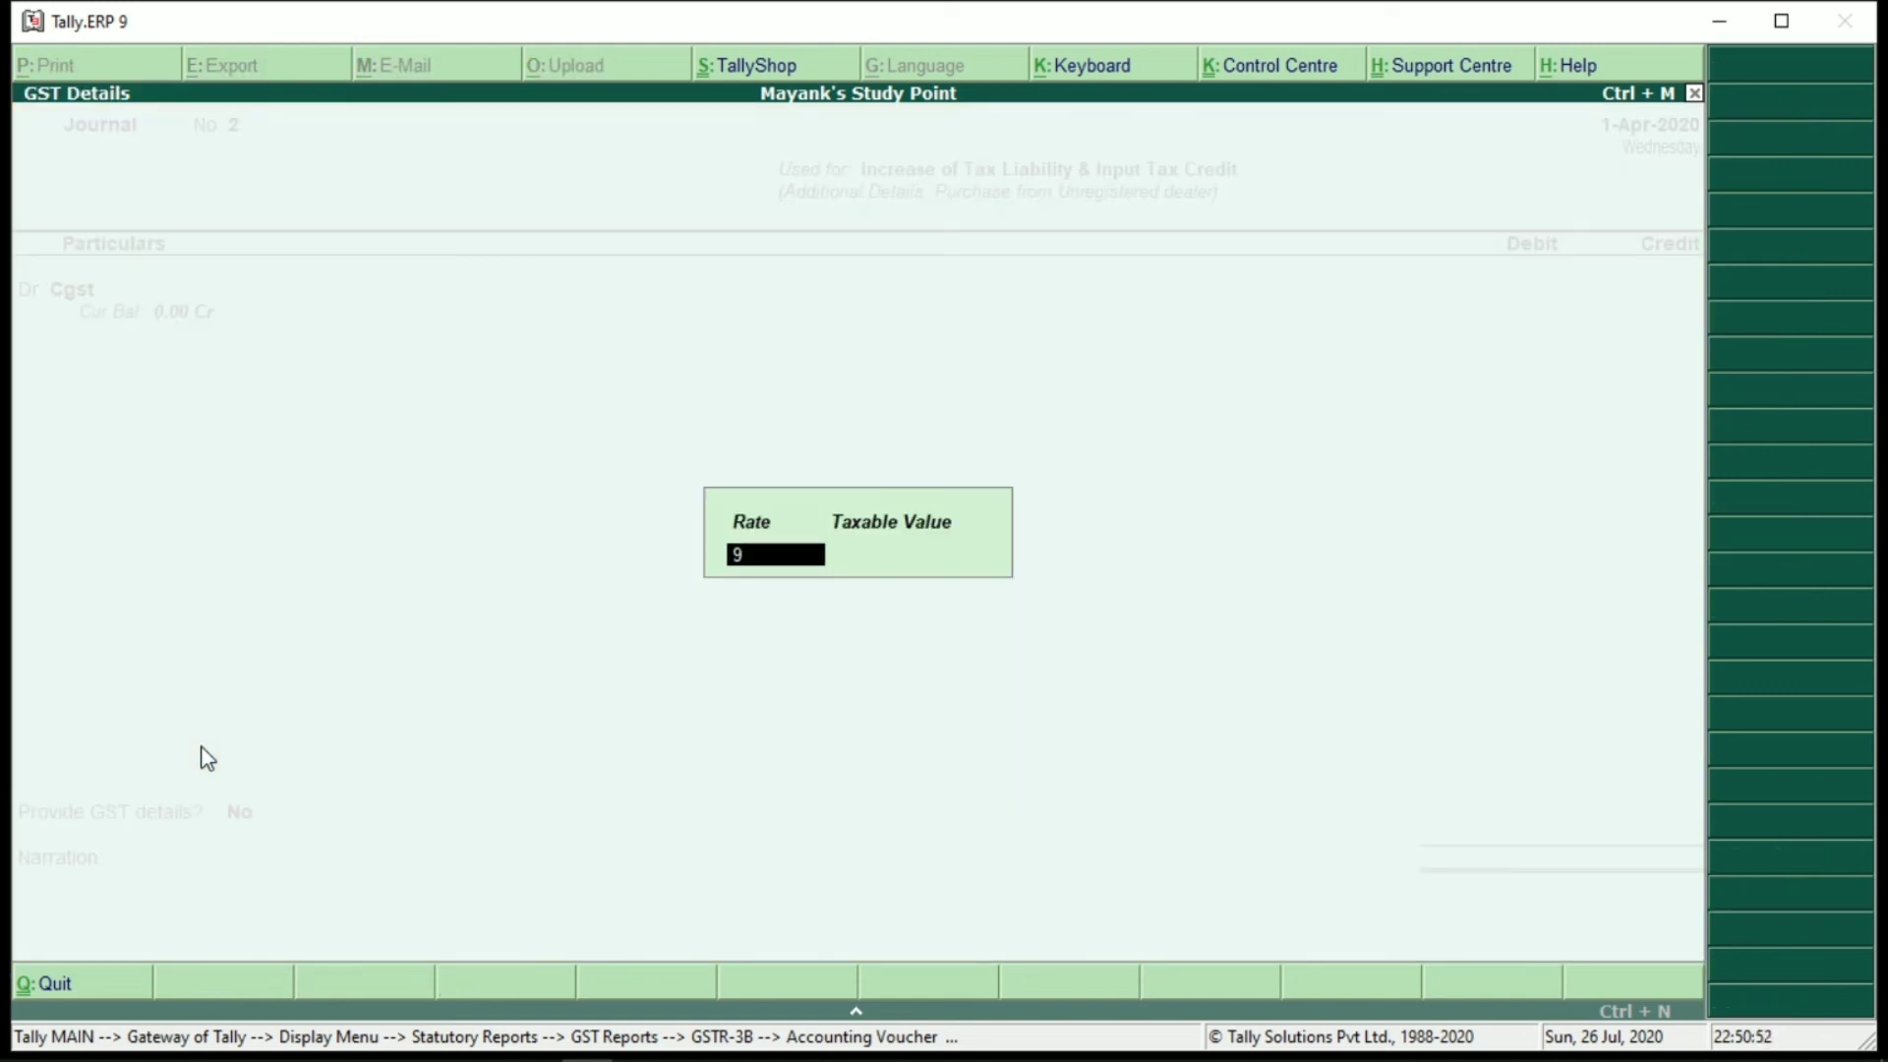
{"action": "key", "text": "Return"}
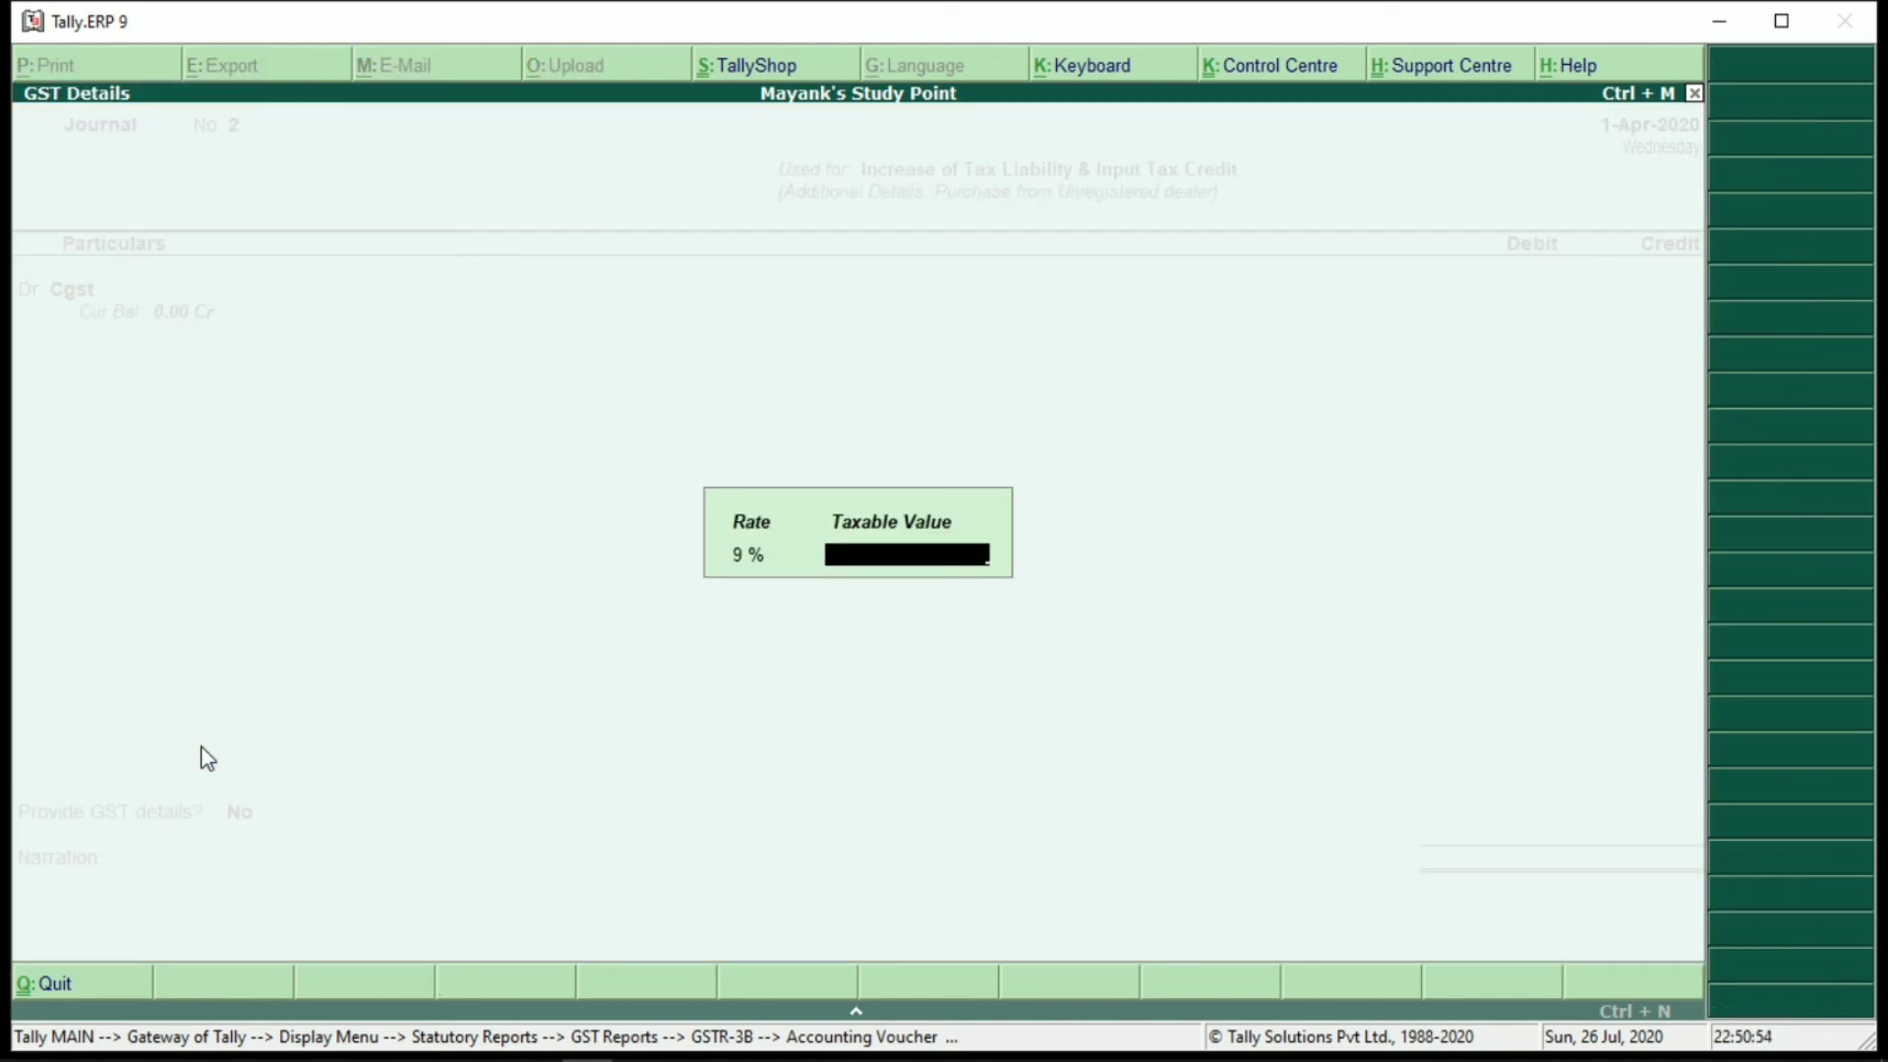
{"action": "type", "text": "40000"}
{"action": "key", "text": "Return"}
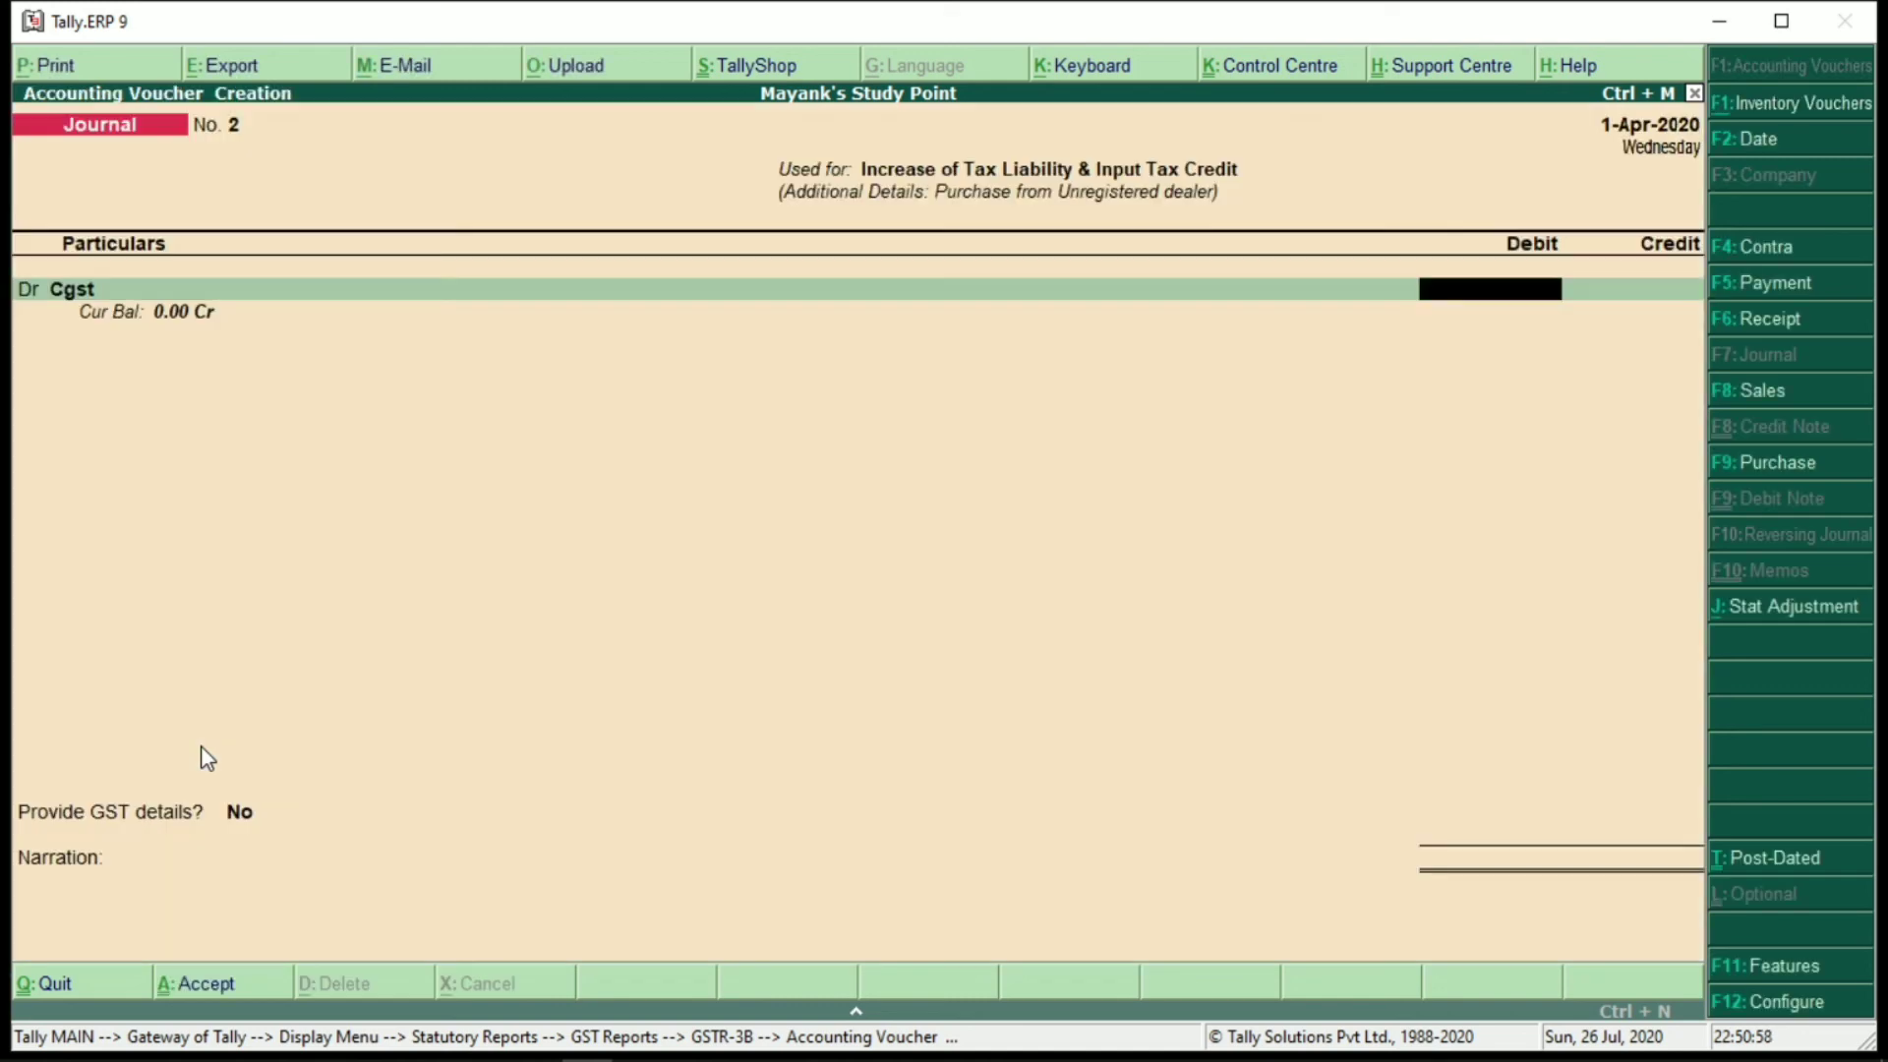
{"action": "type", "text": "3600"}
{"action": "key", "text": "Return"}
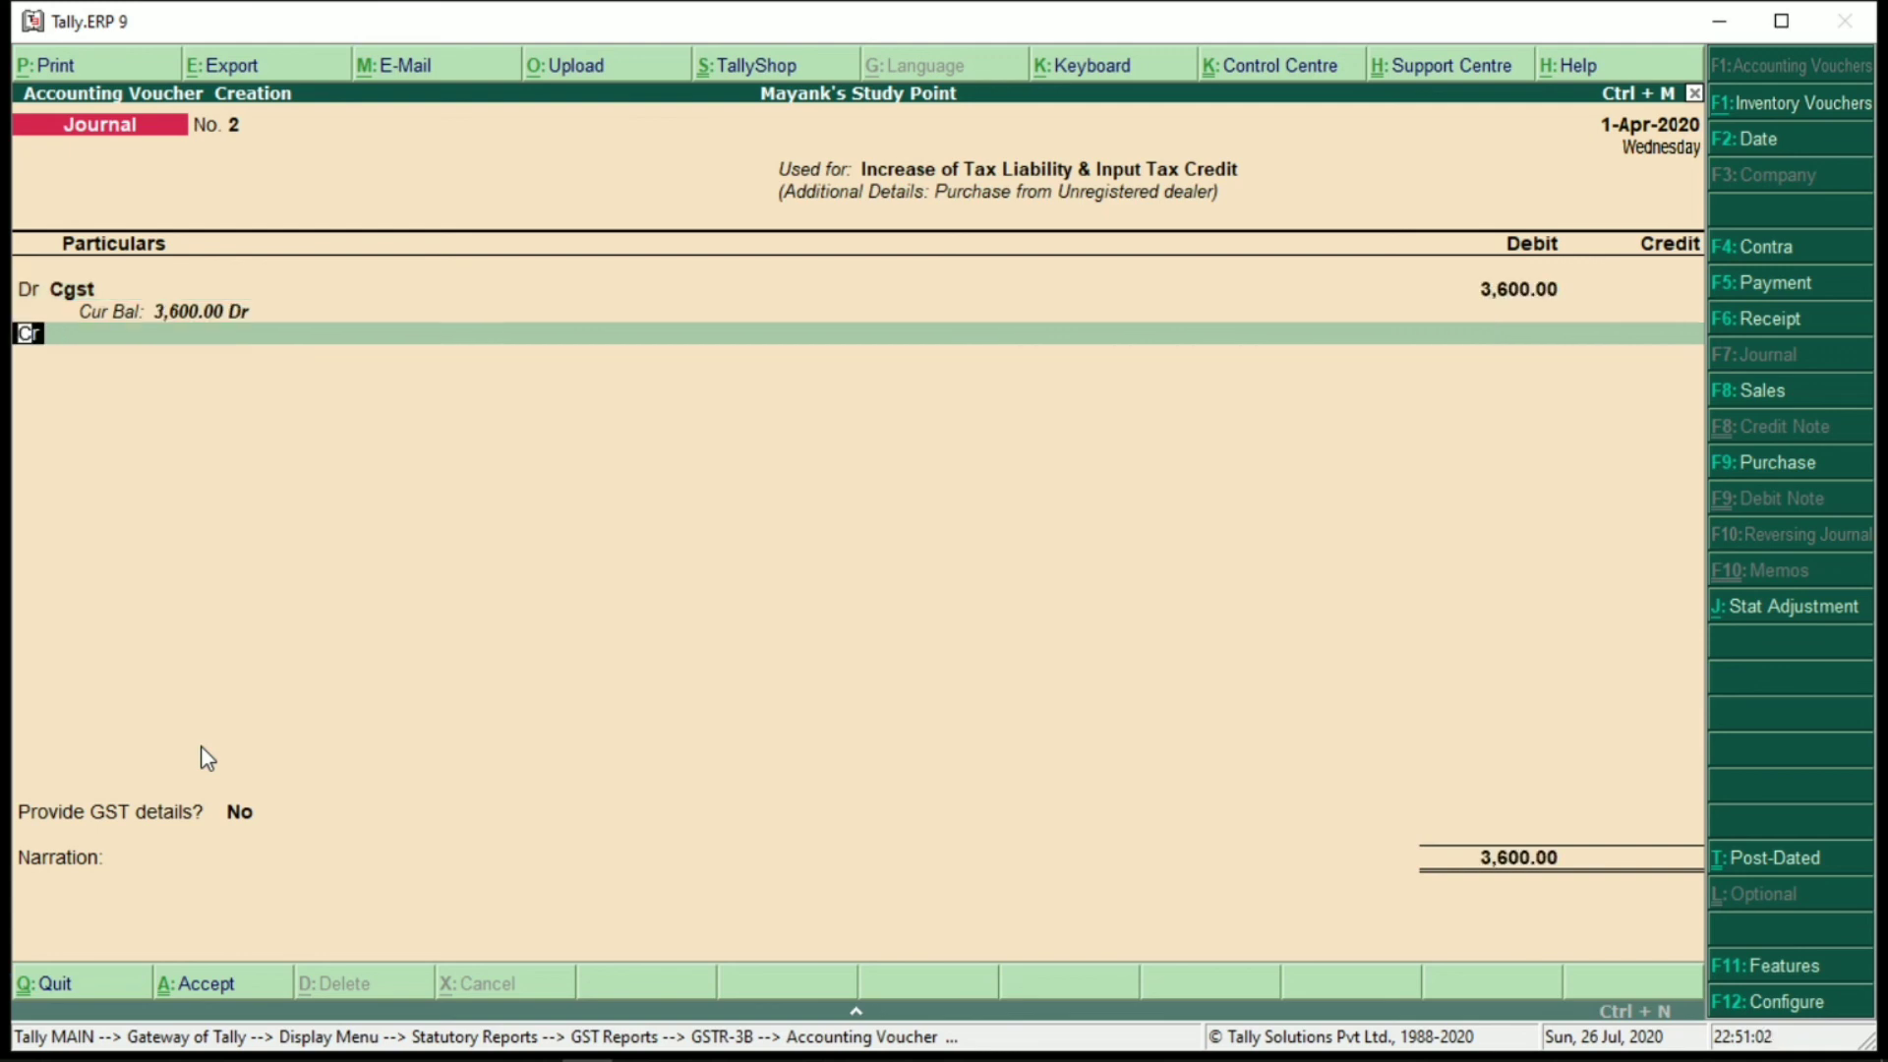
Add a second debit line for Sgst of 3,600.00
{"action": "type", "text": "d"}
{"action": "key", "text": "Return"}
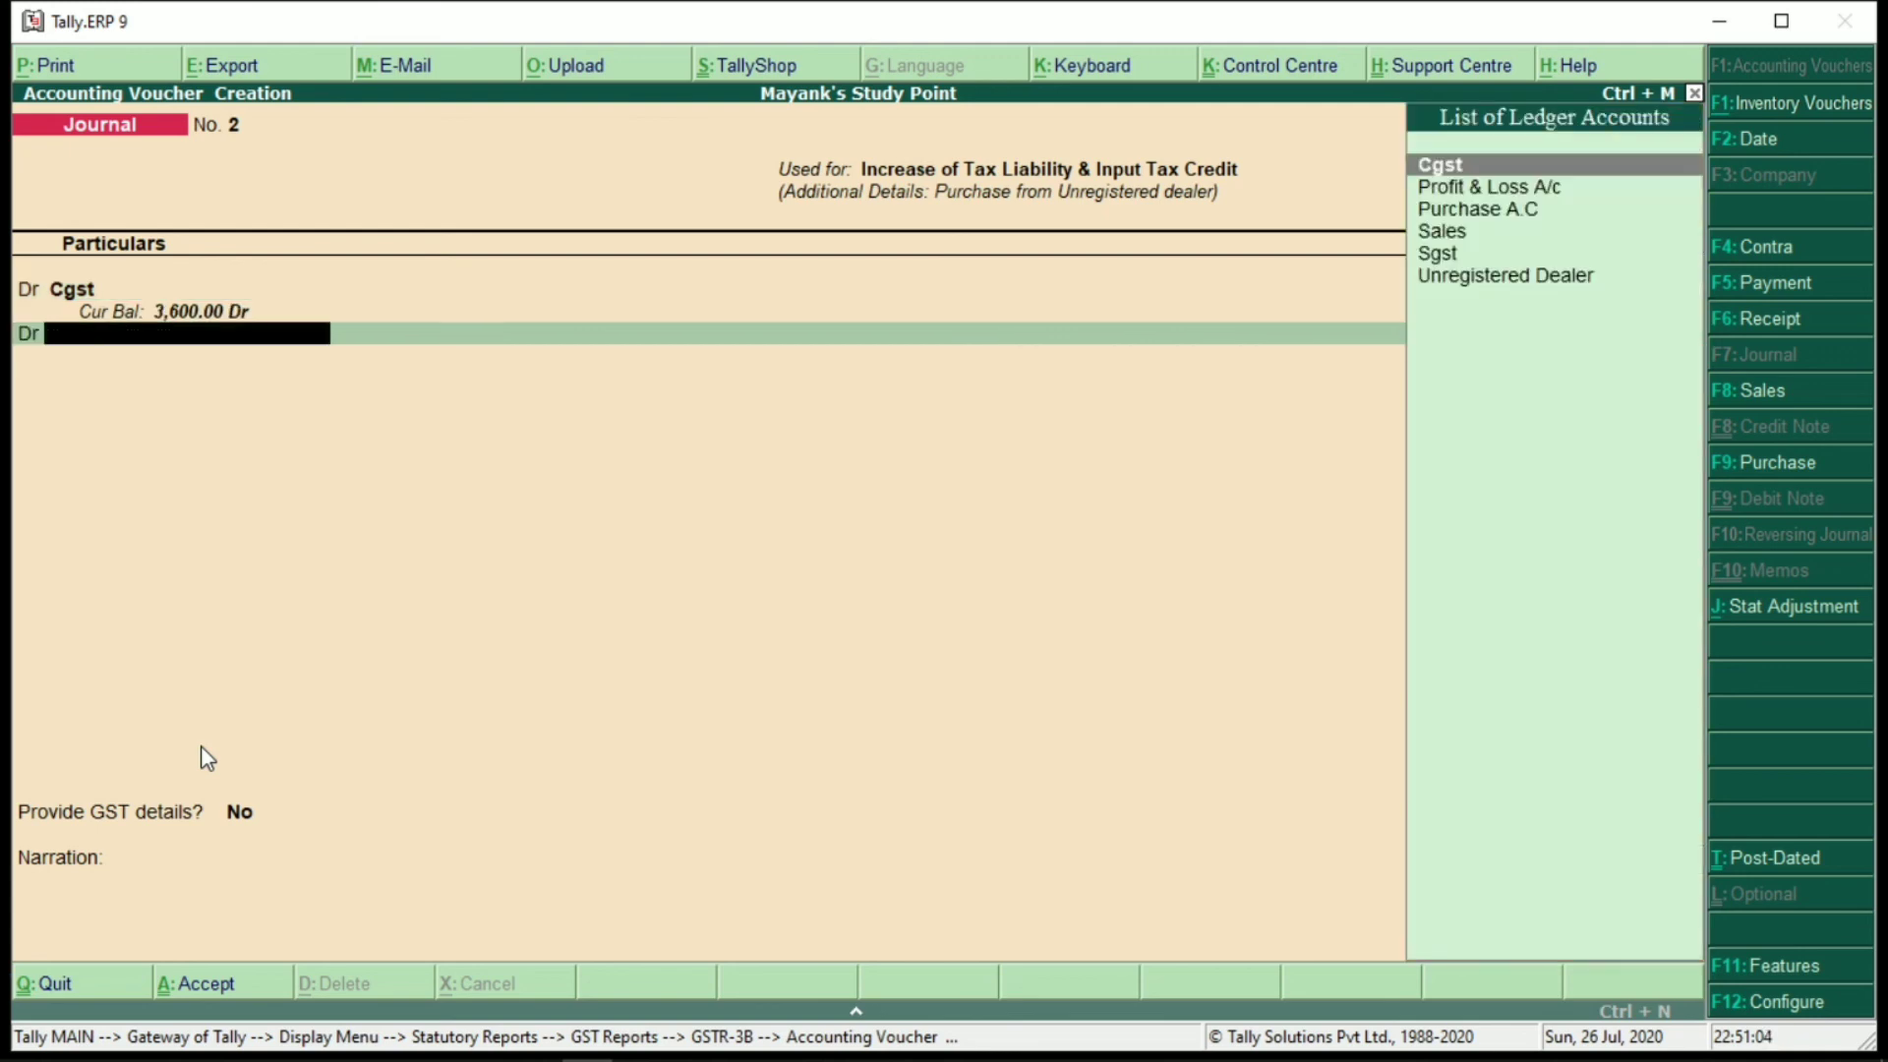
{"action": "key", "text": "Down"}
{"action": "key", "text": "Down"}
{"action": "key", "text": "Down"}
{"action": "key", "text": "Down"}
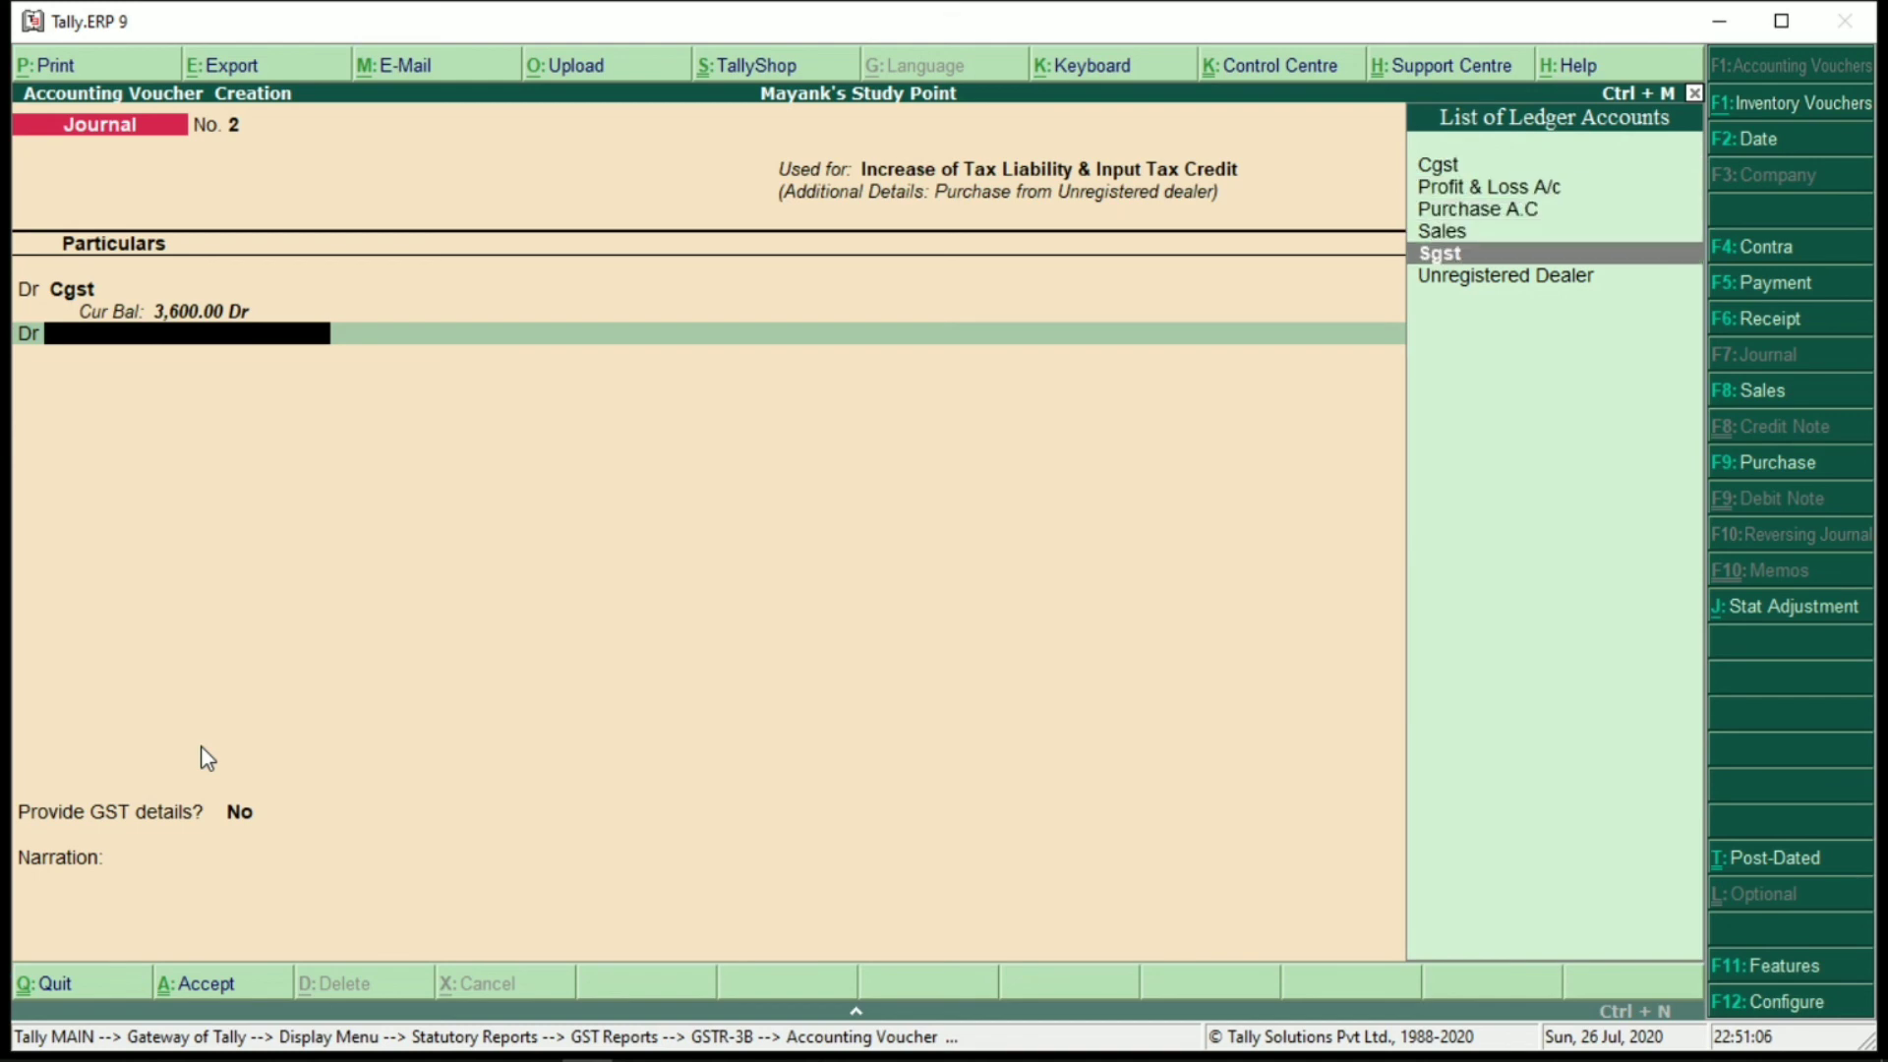
{"action": "key", "text": "Return"}
{"action": "key", "text": "Return"}
{"action": "key", "text": "Return"}
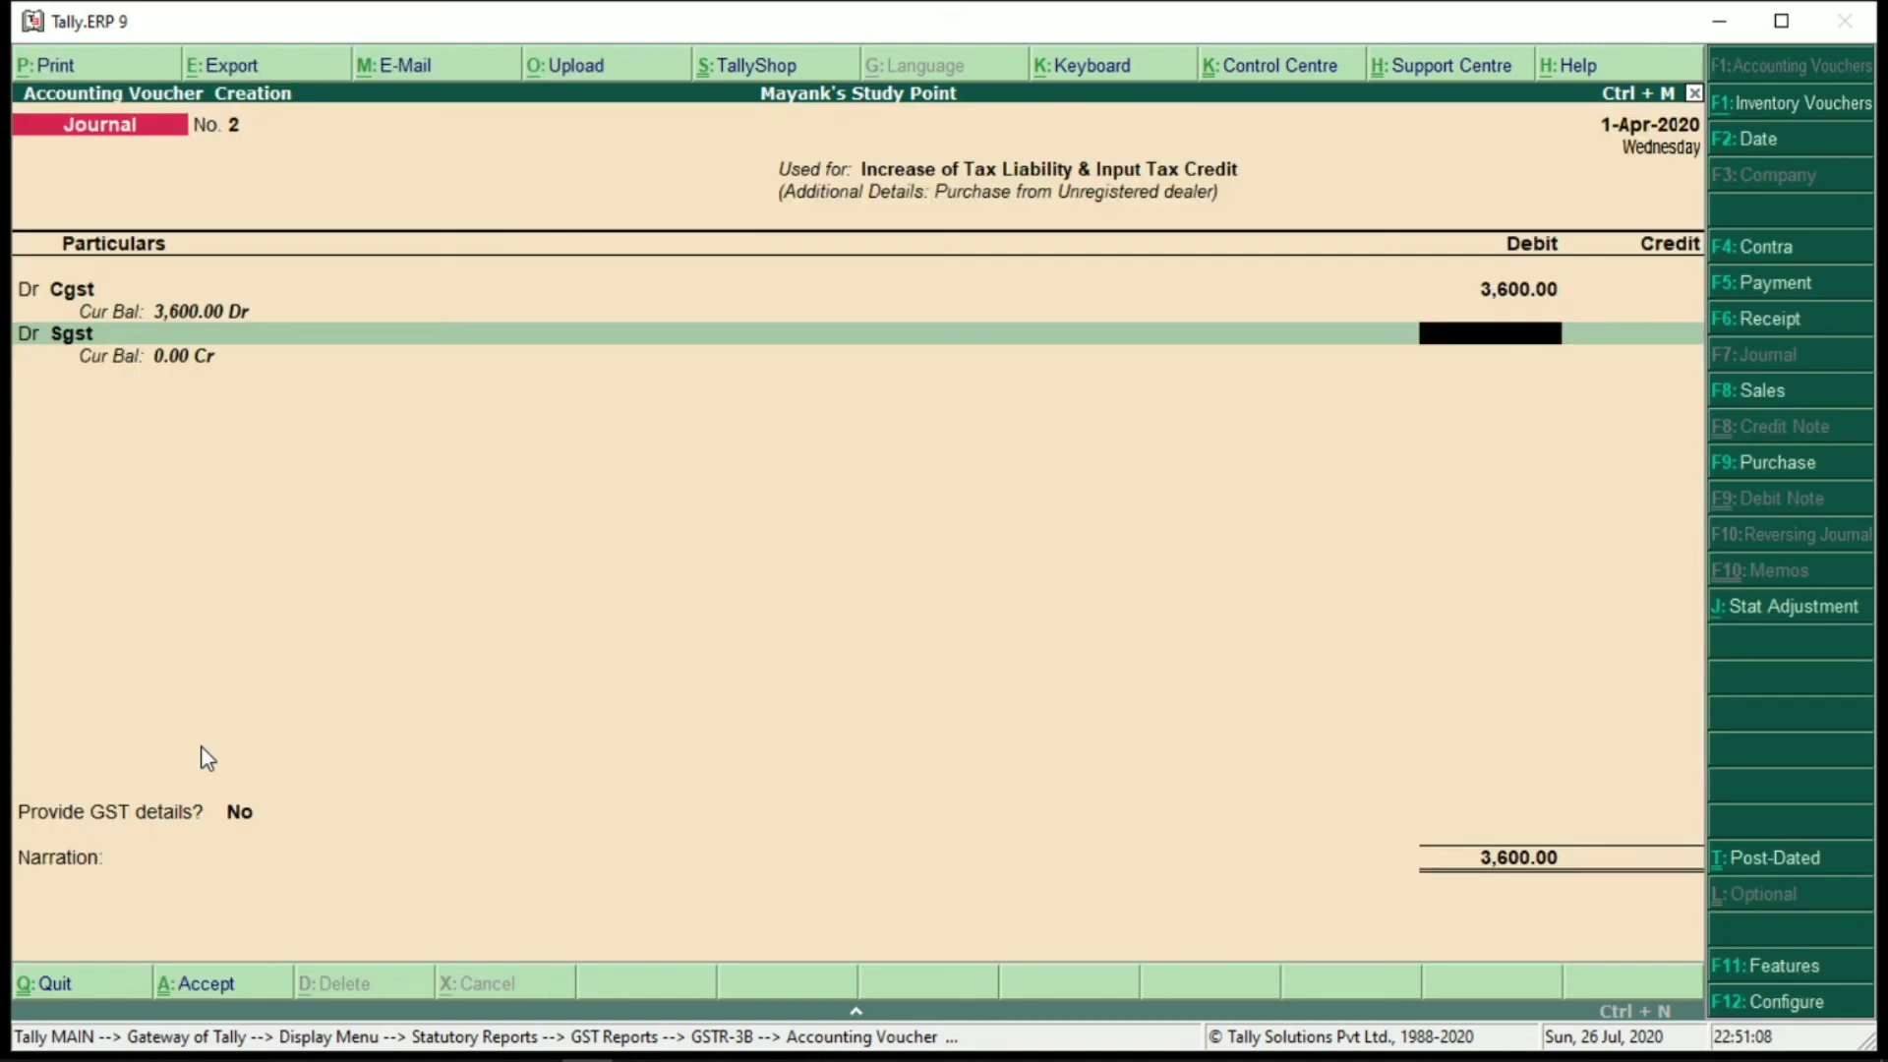
{"action": "type", "text": "3,600"}
{"action": "key", "text": "Return"}
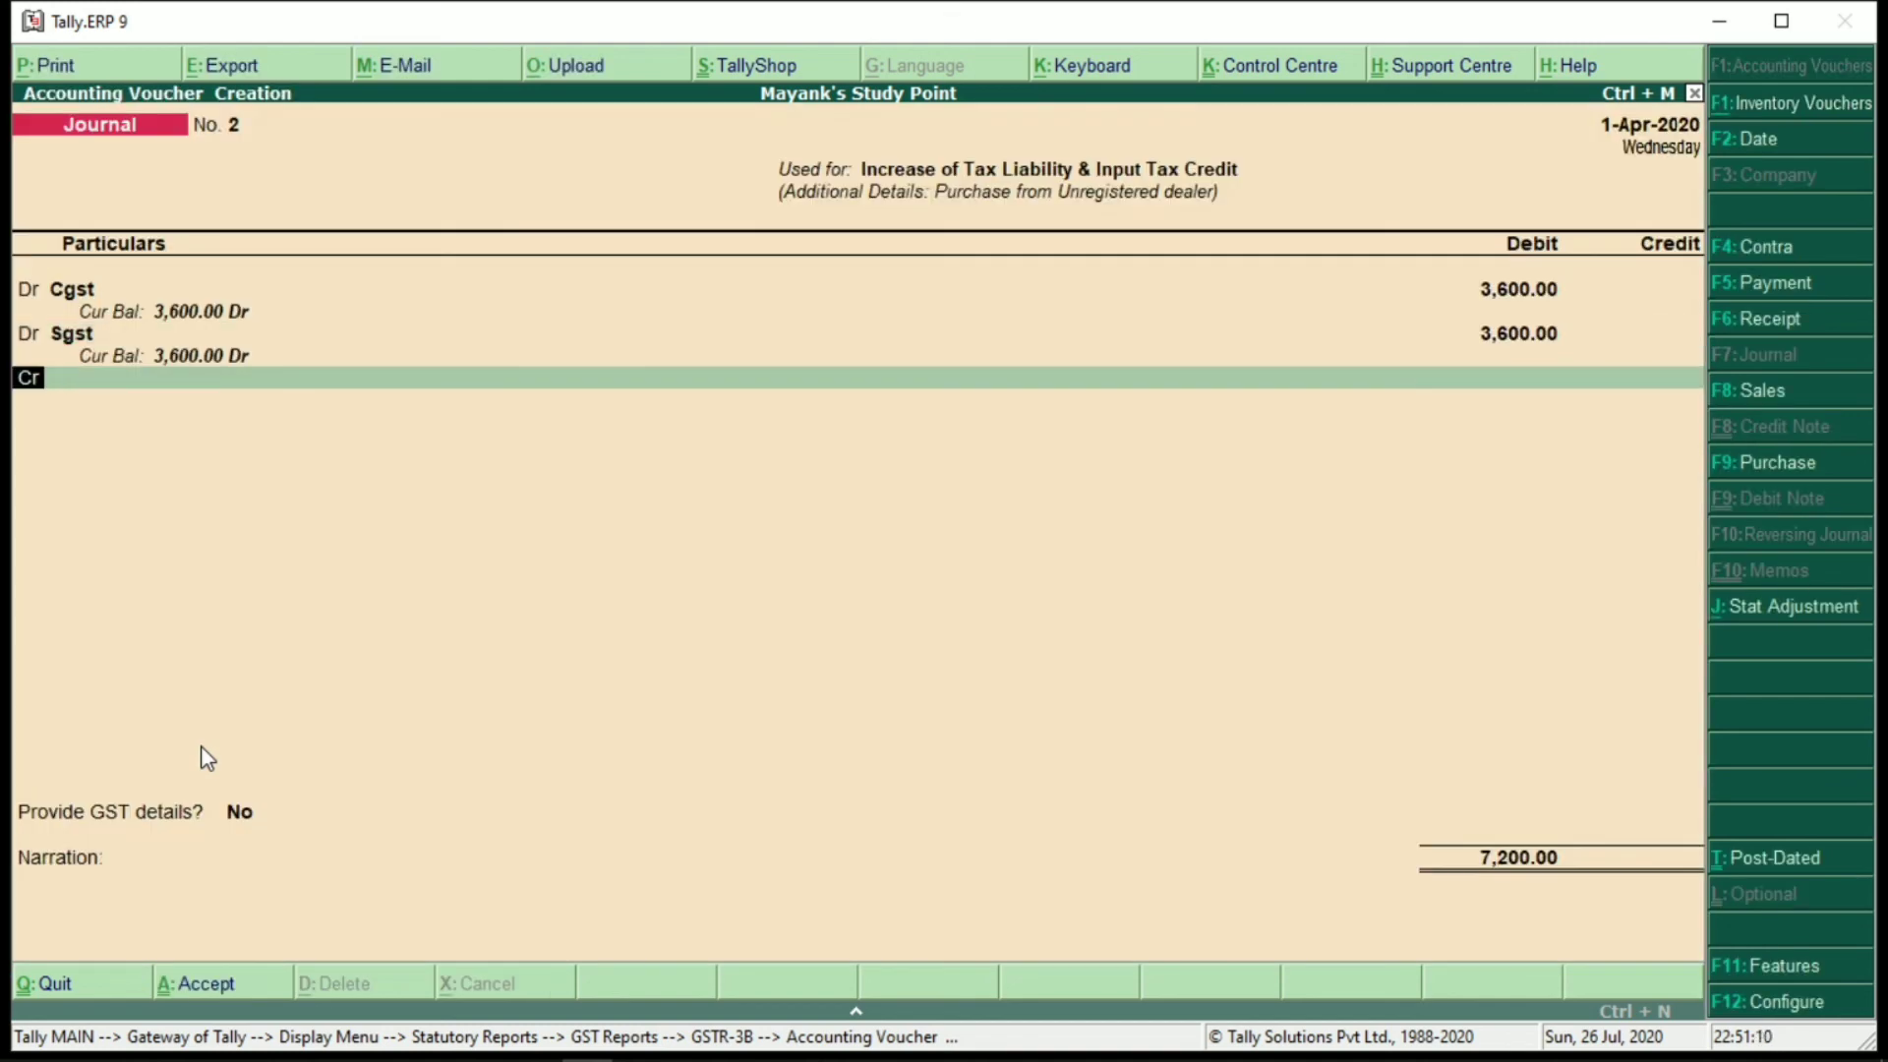
{"action": "key", "text": "Return"}
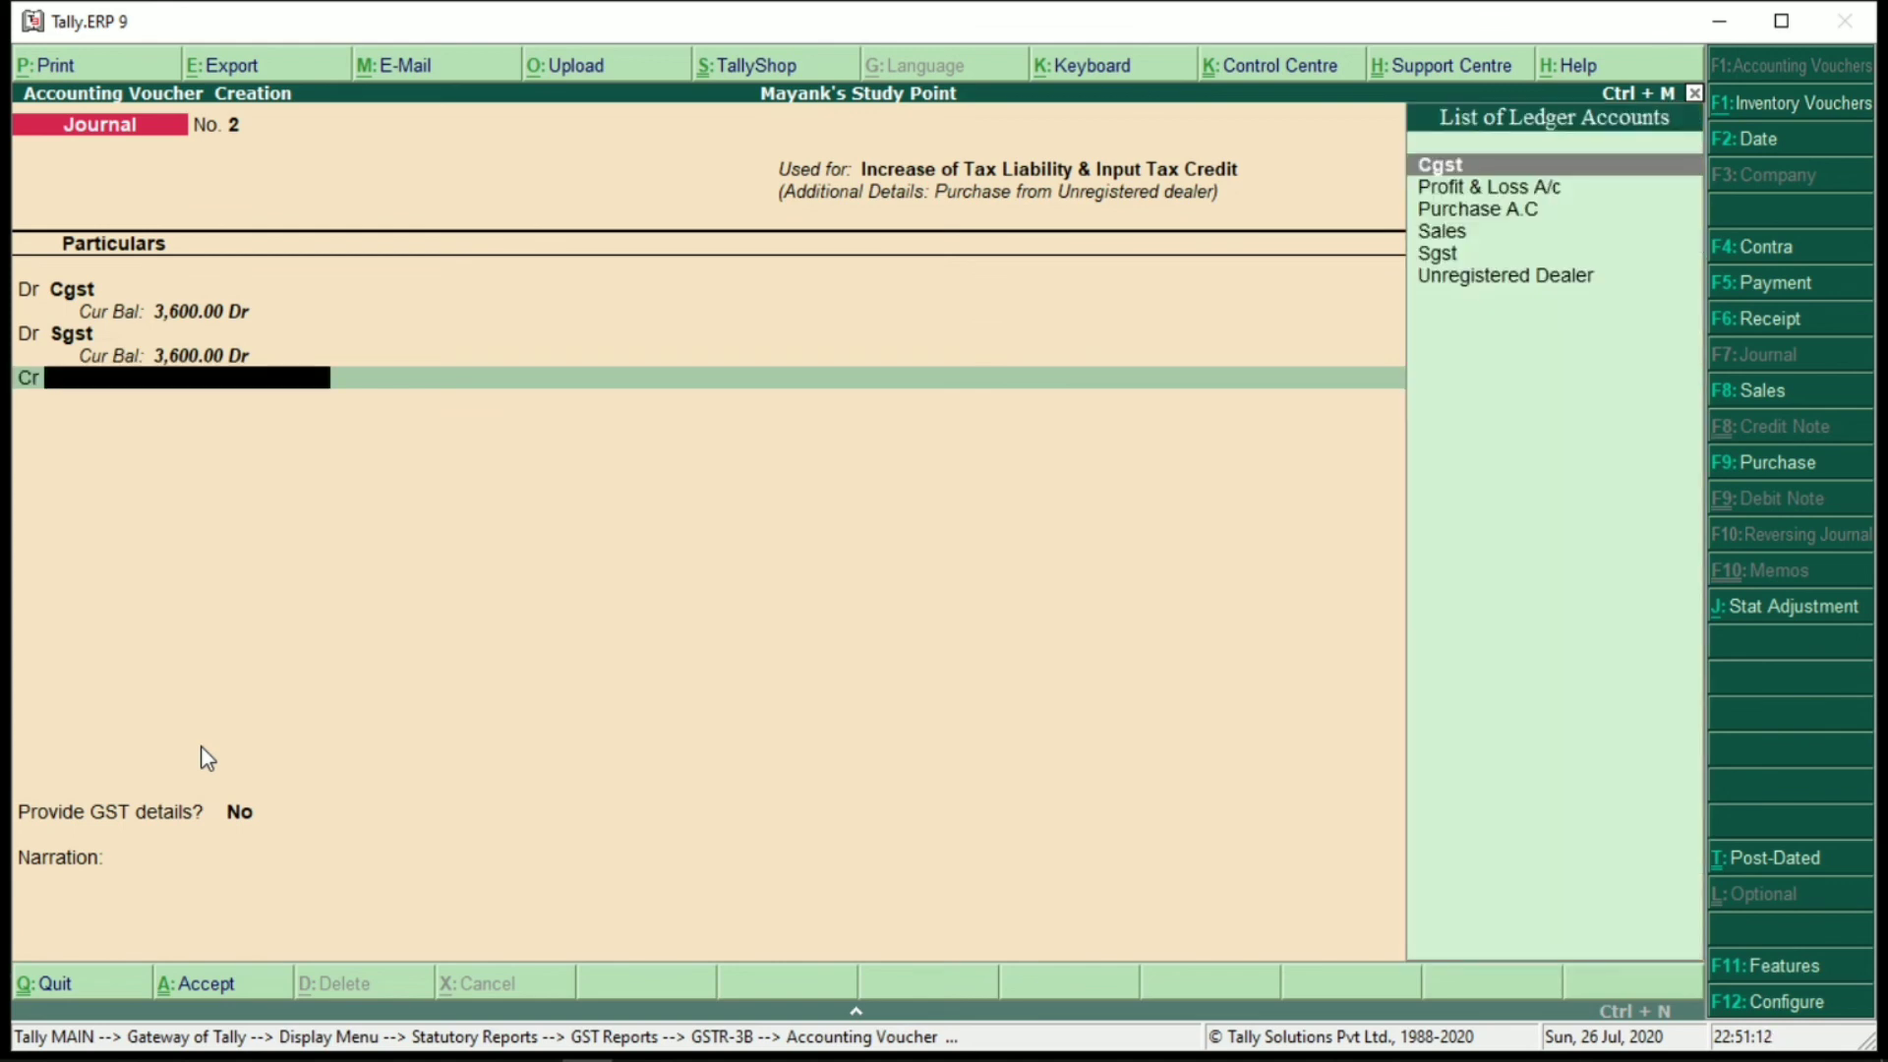
{"action": "key", "text": "Down"}
{"action": "key", "text": "Down"}
{"action": "key", "text": "Down"}
{"action": "key", "text": "Down"}
{"action": "key", "text": "Down"}
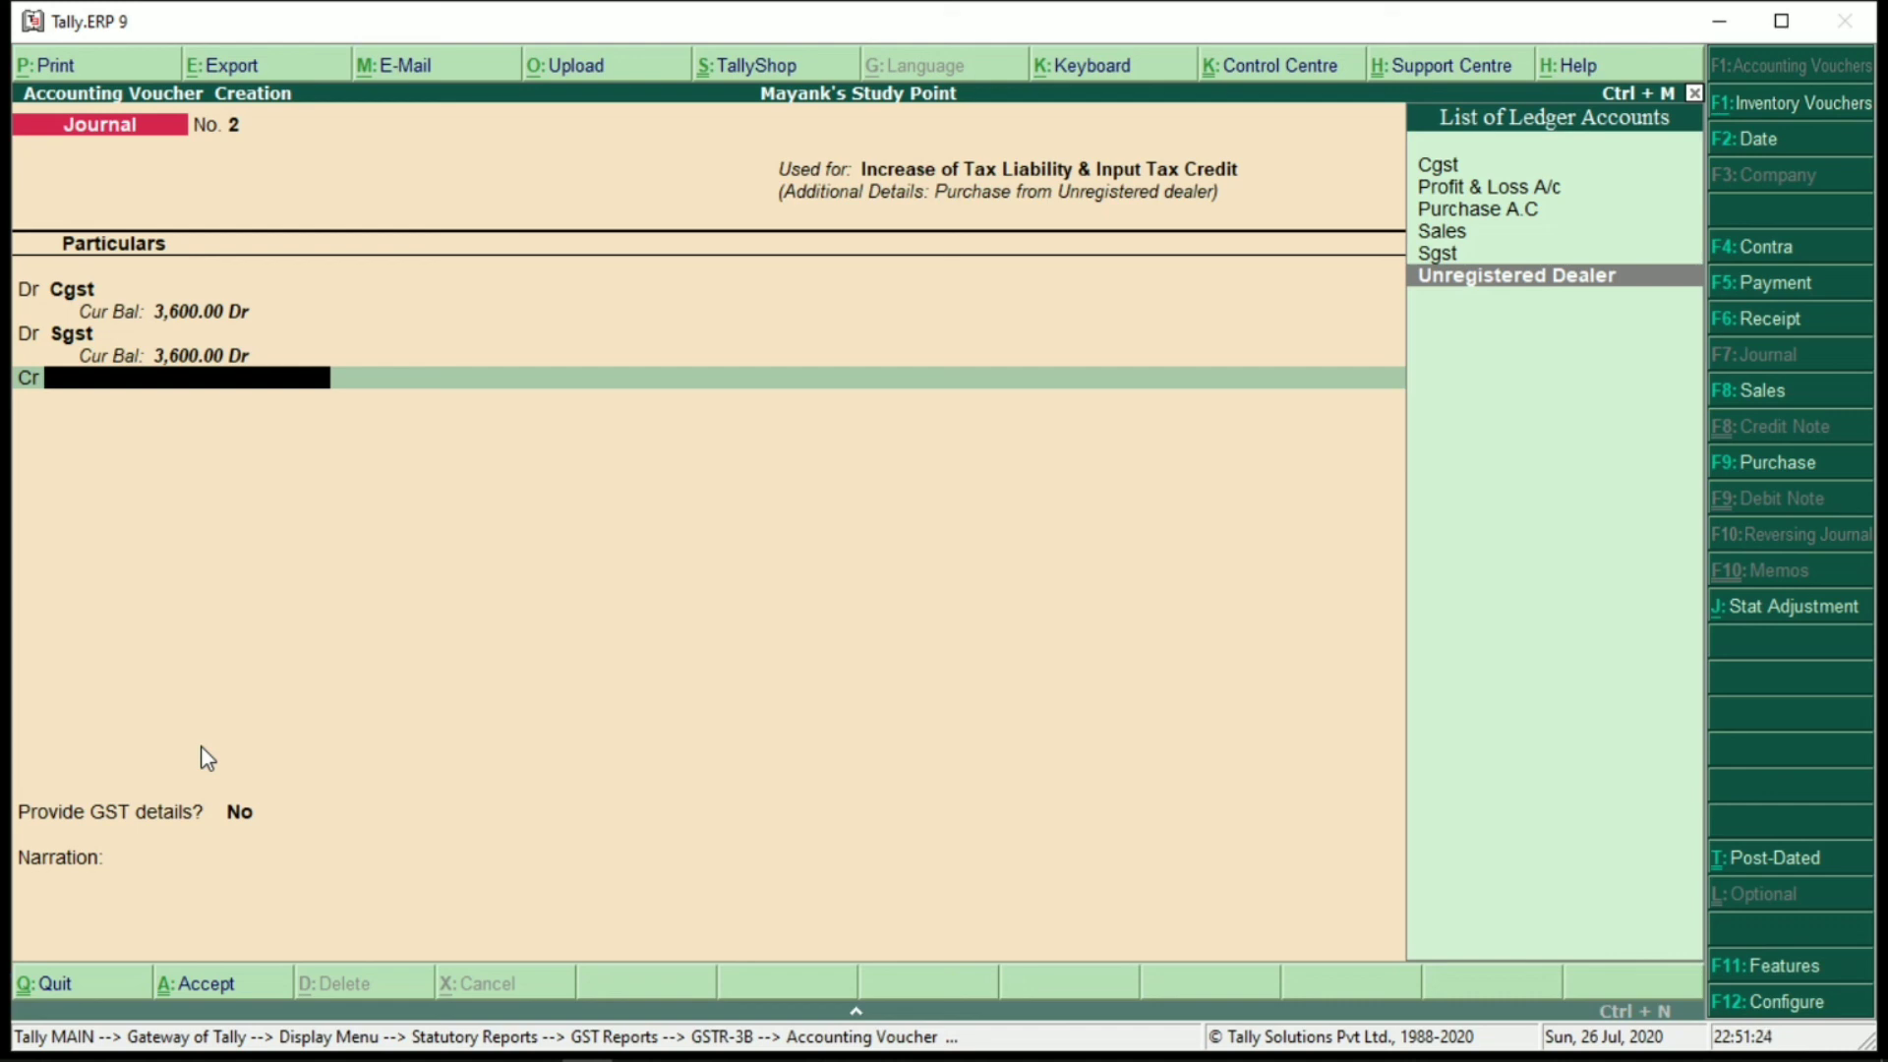
On the credit line, create ledger Tax Reserver A/c under Current Assets with GST duty type
{"action": "key", "text": "alt+c"}
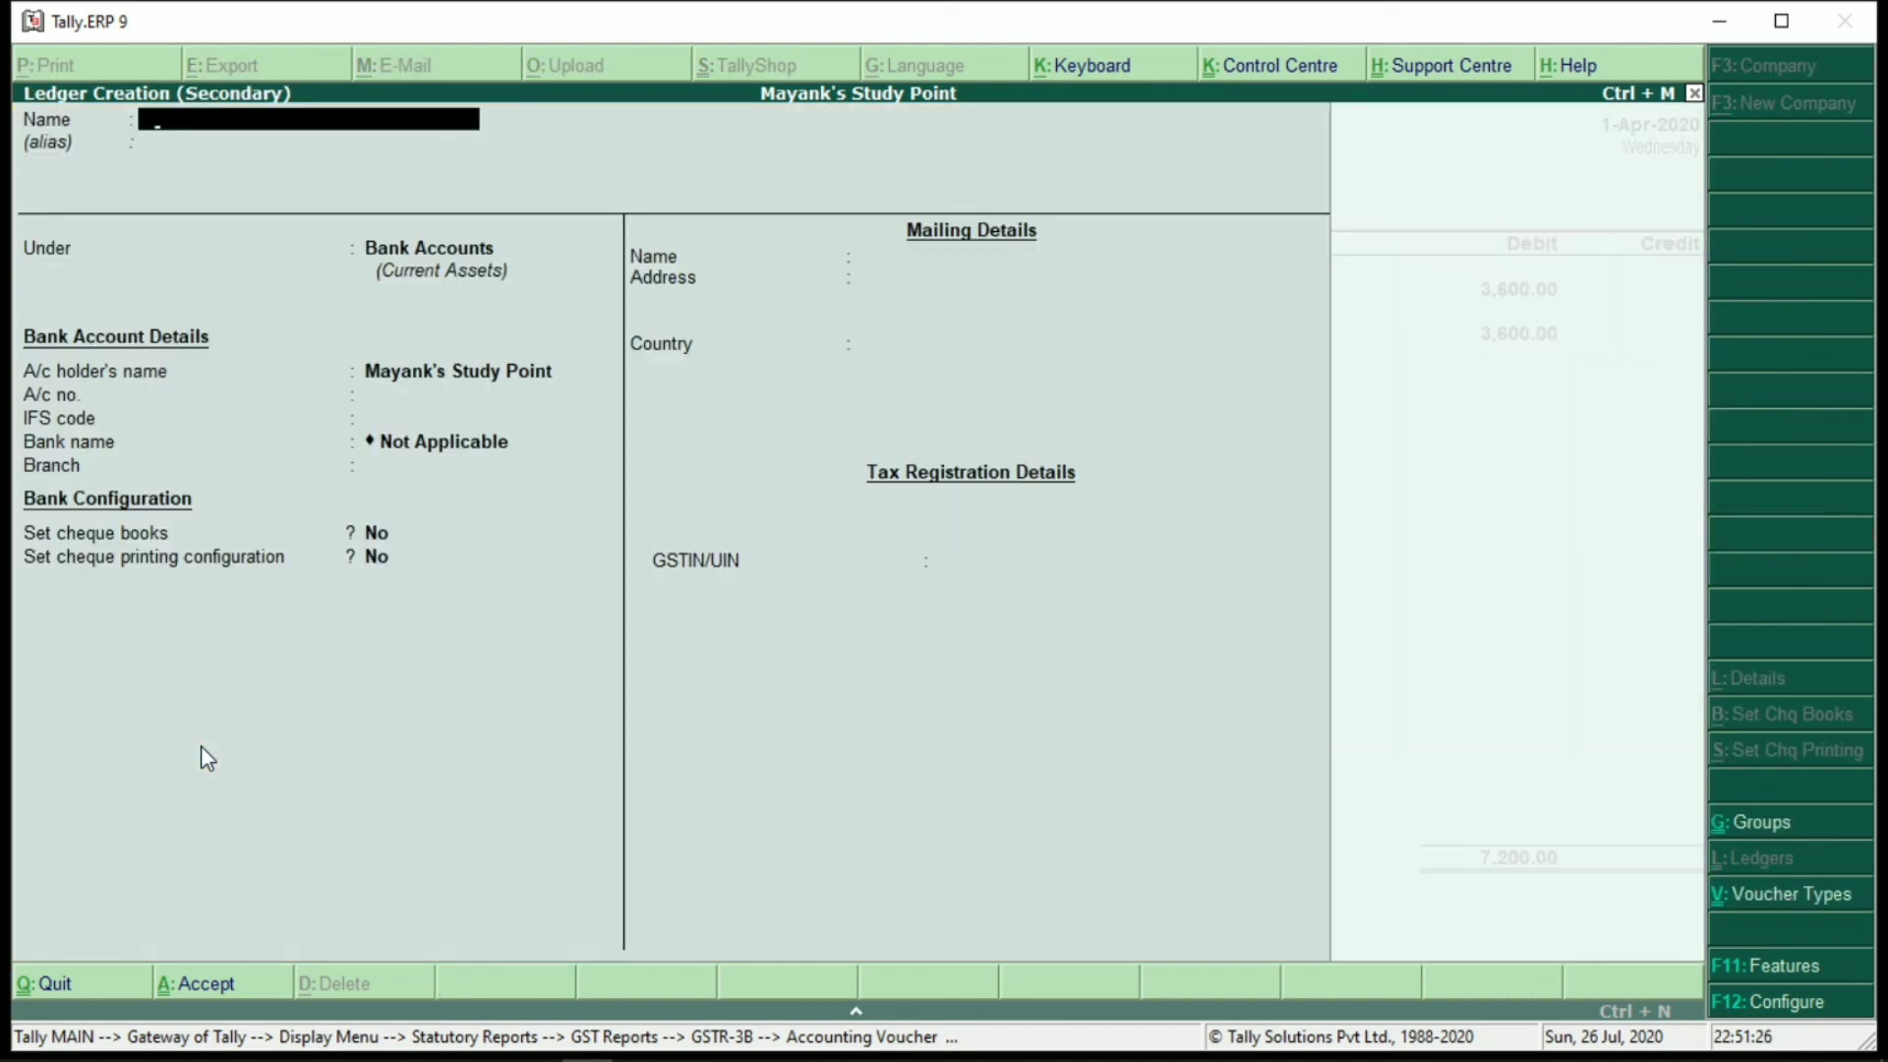
{"action": "type", "text": "Tax Reserver A/c"}
{"action": "key", "text": "Return"}
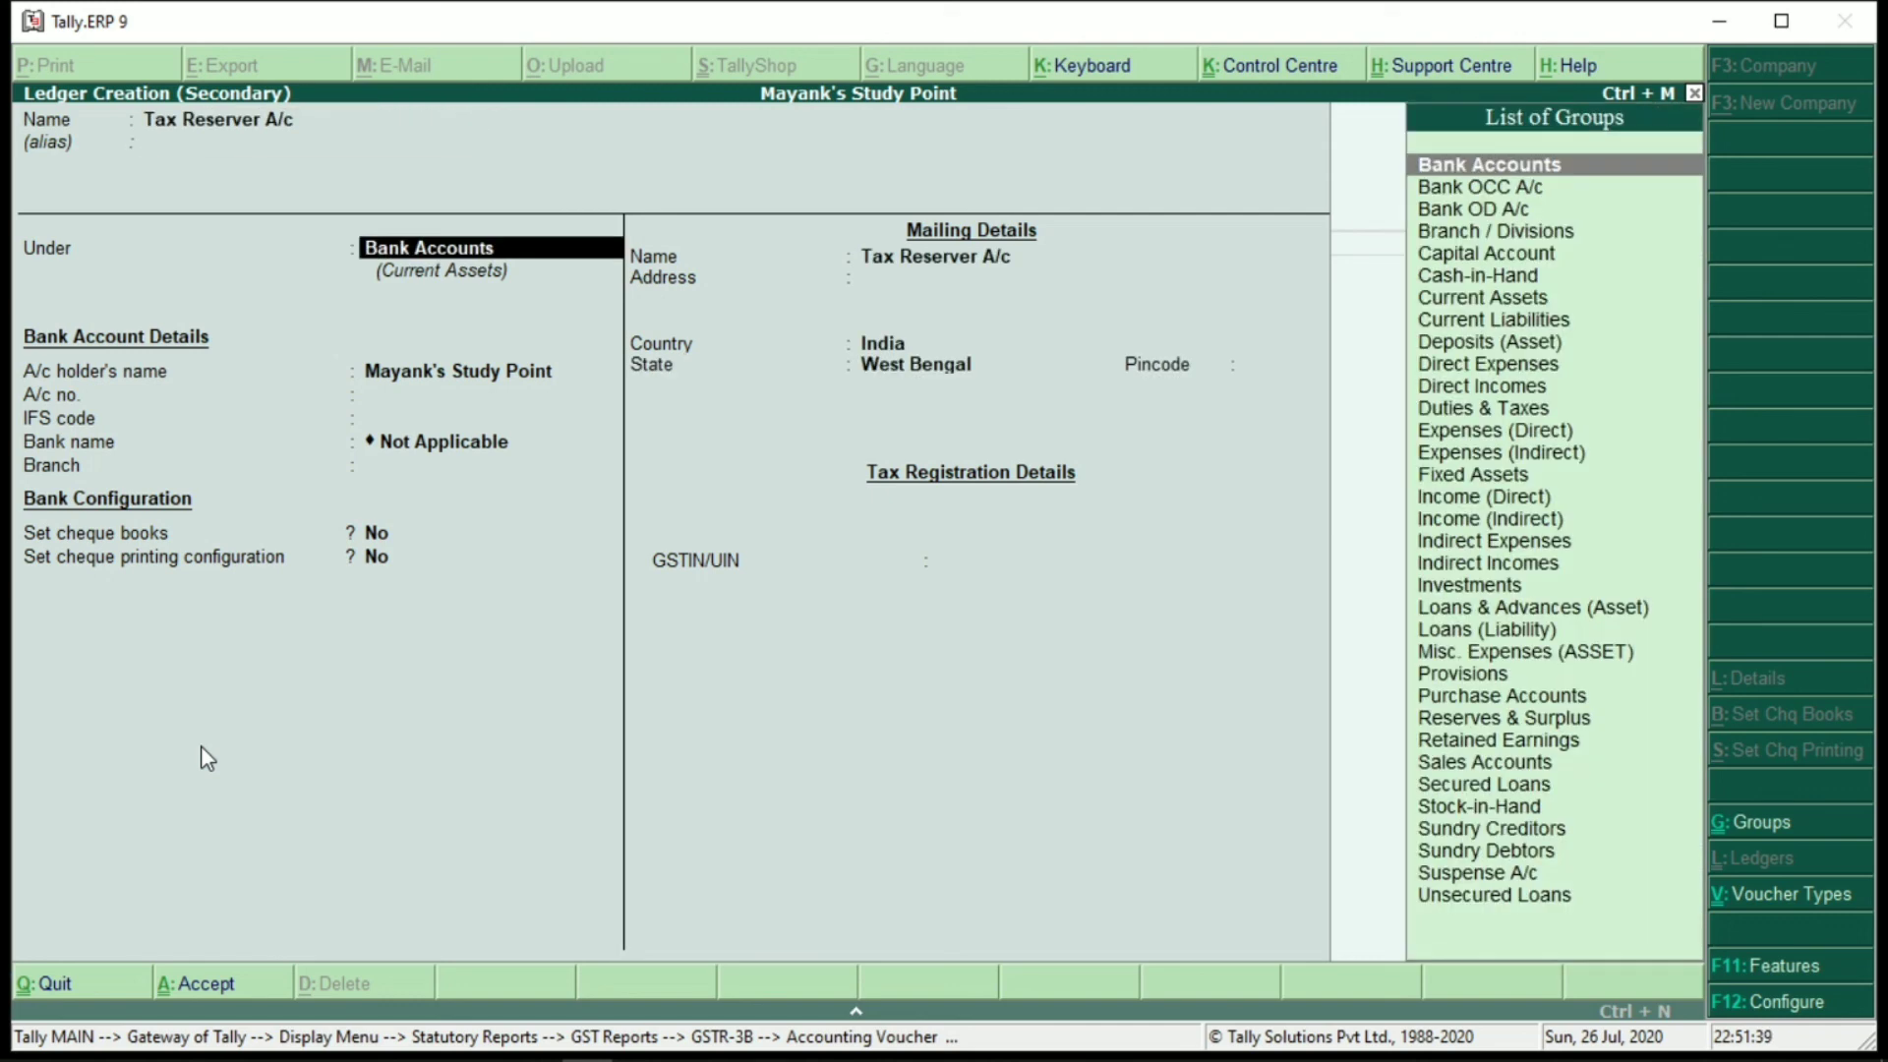
{"action": "type", "text": "Cu"}
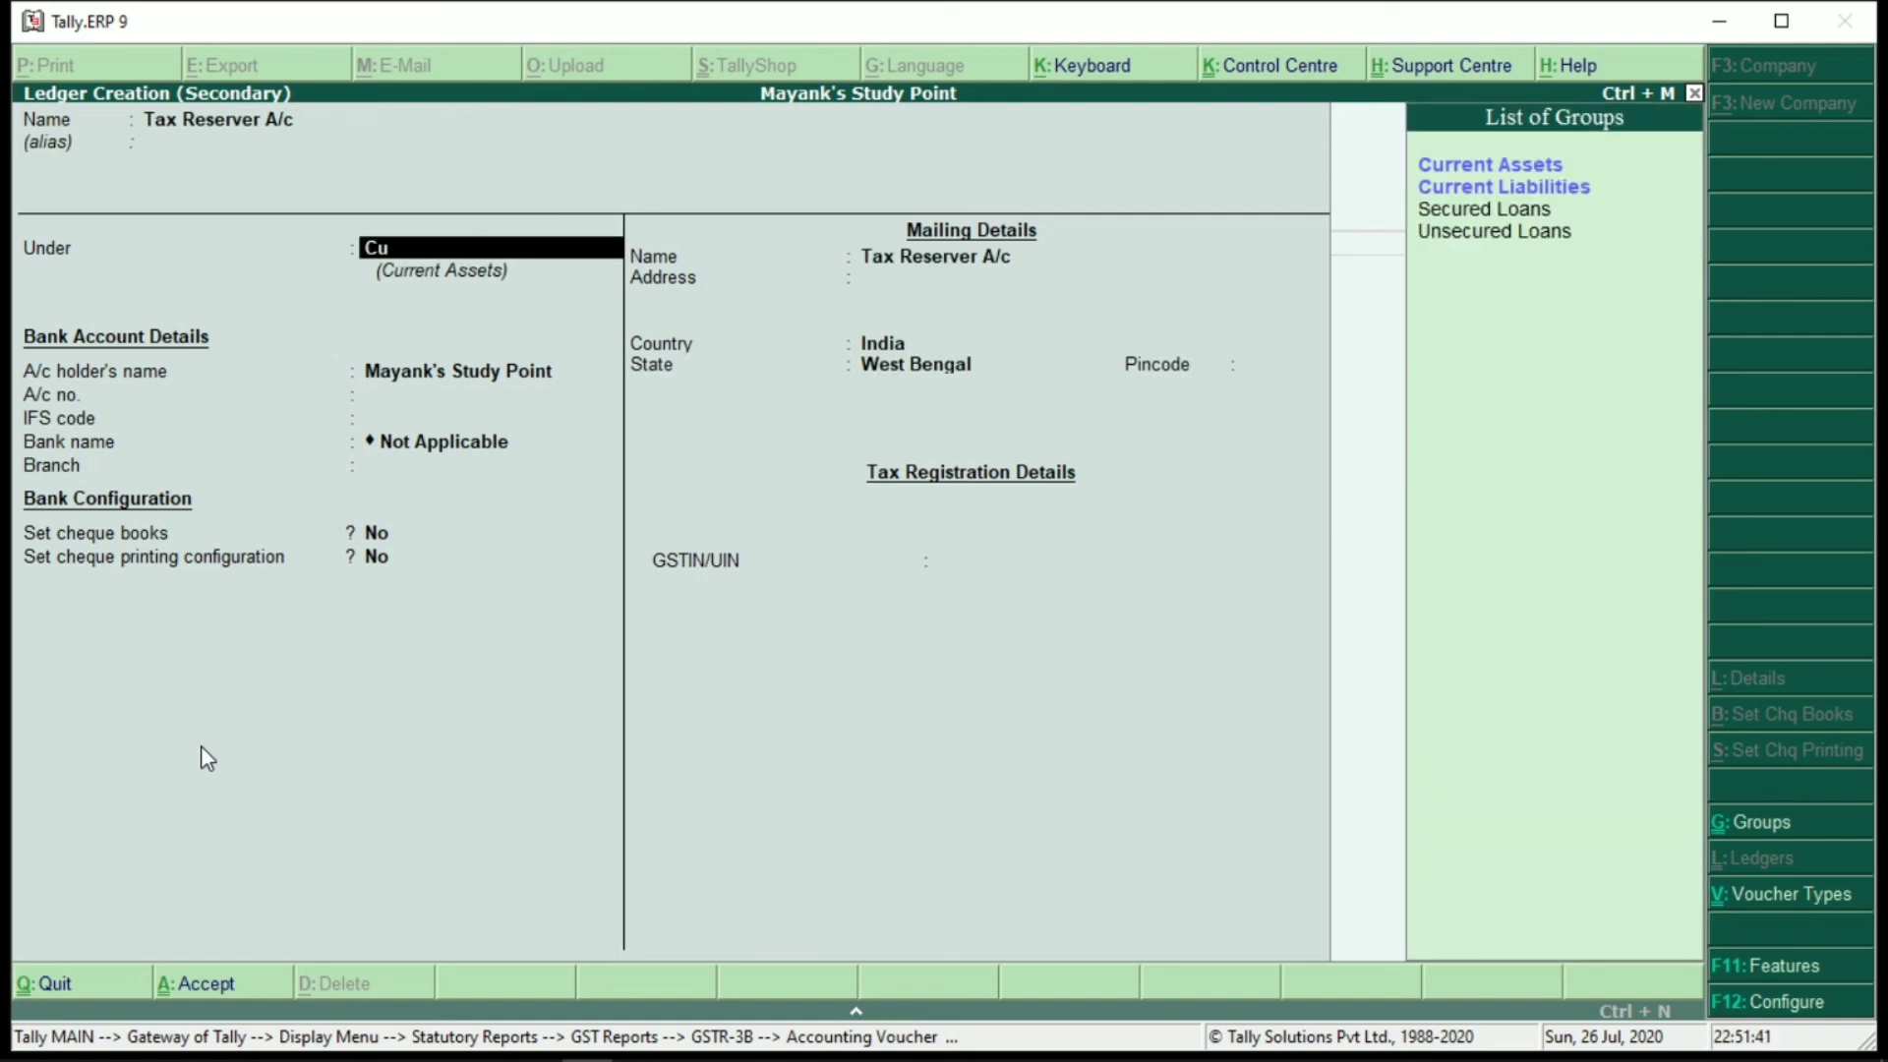
{"action": "key", "text": "Return"}
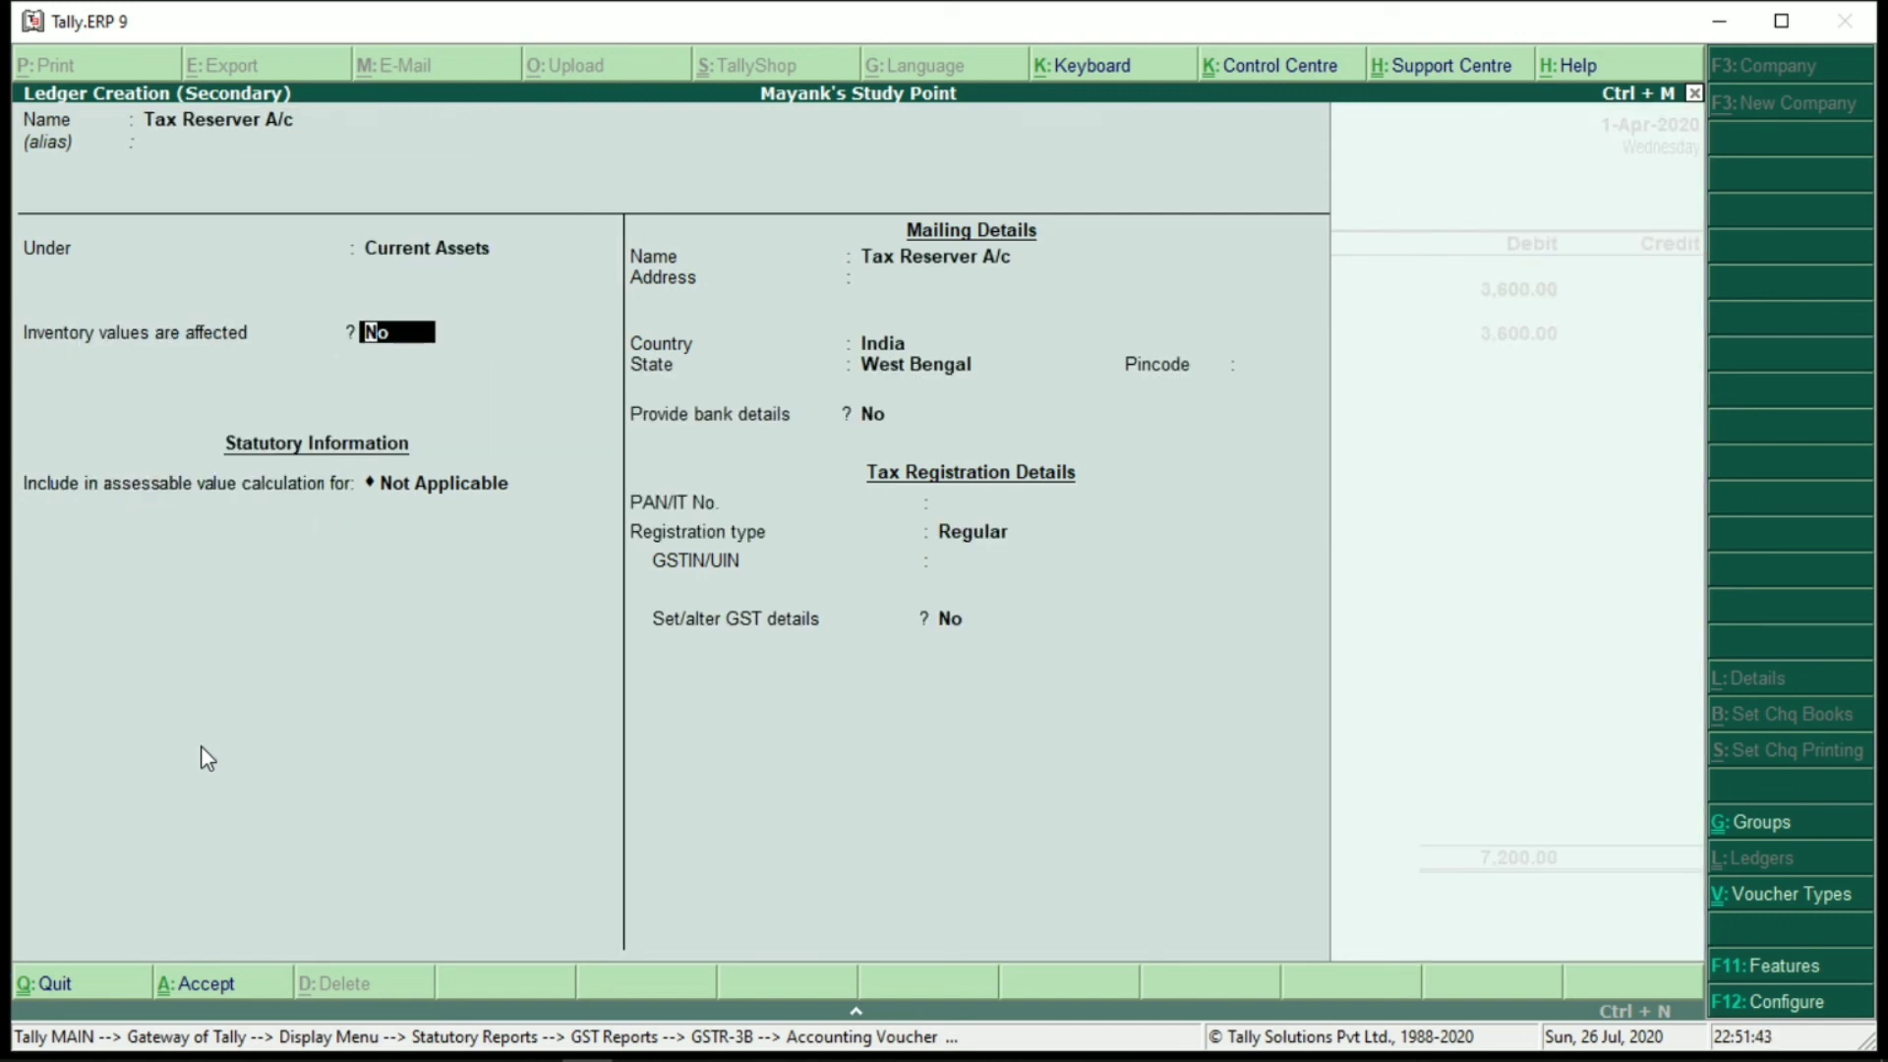
{"action": "key", "text": "Return"}
{"action": "key", "text": "Down"}
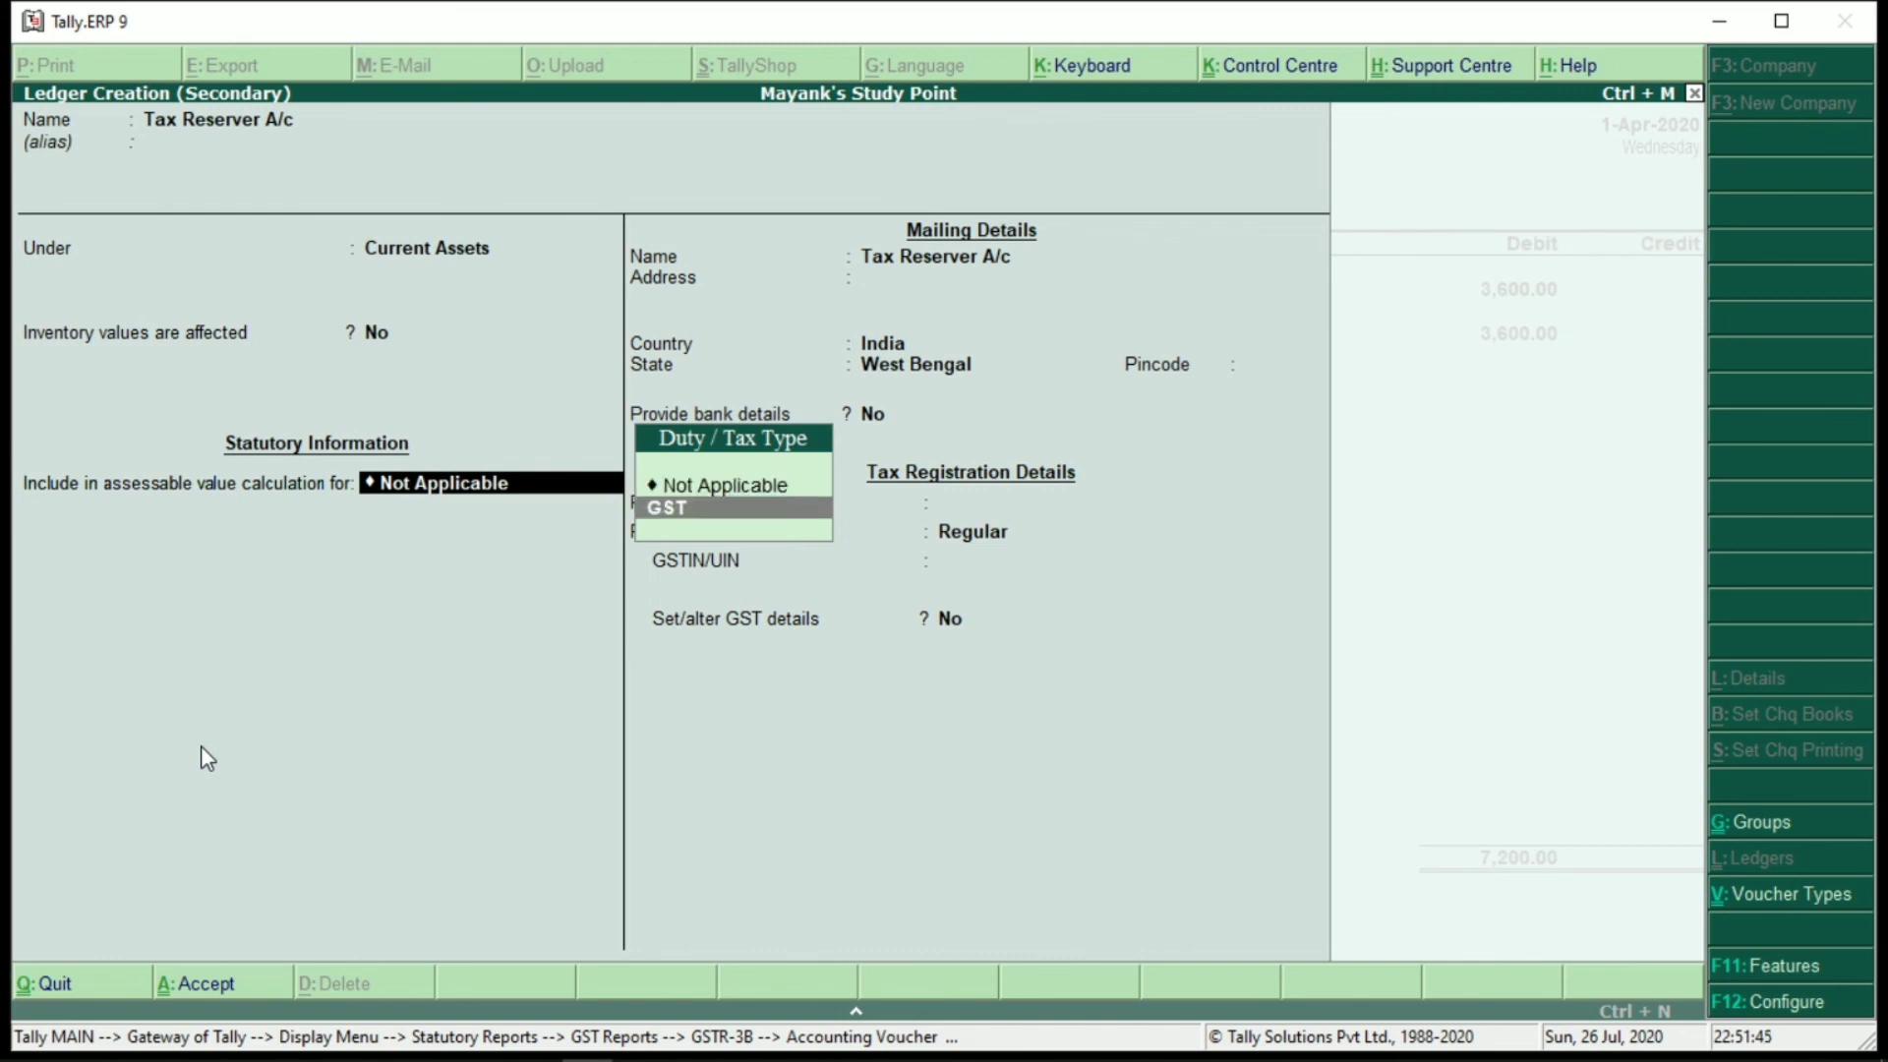
{"action": "key", "text": "Return"}
{"action": "key", "text": "Return"}
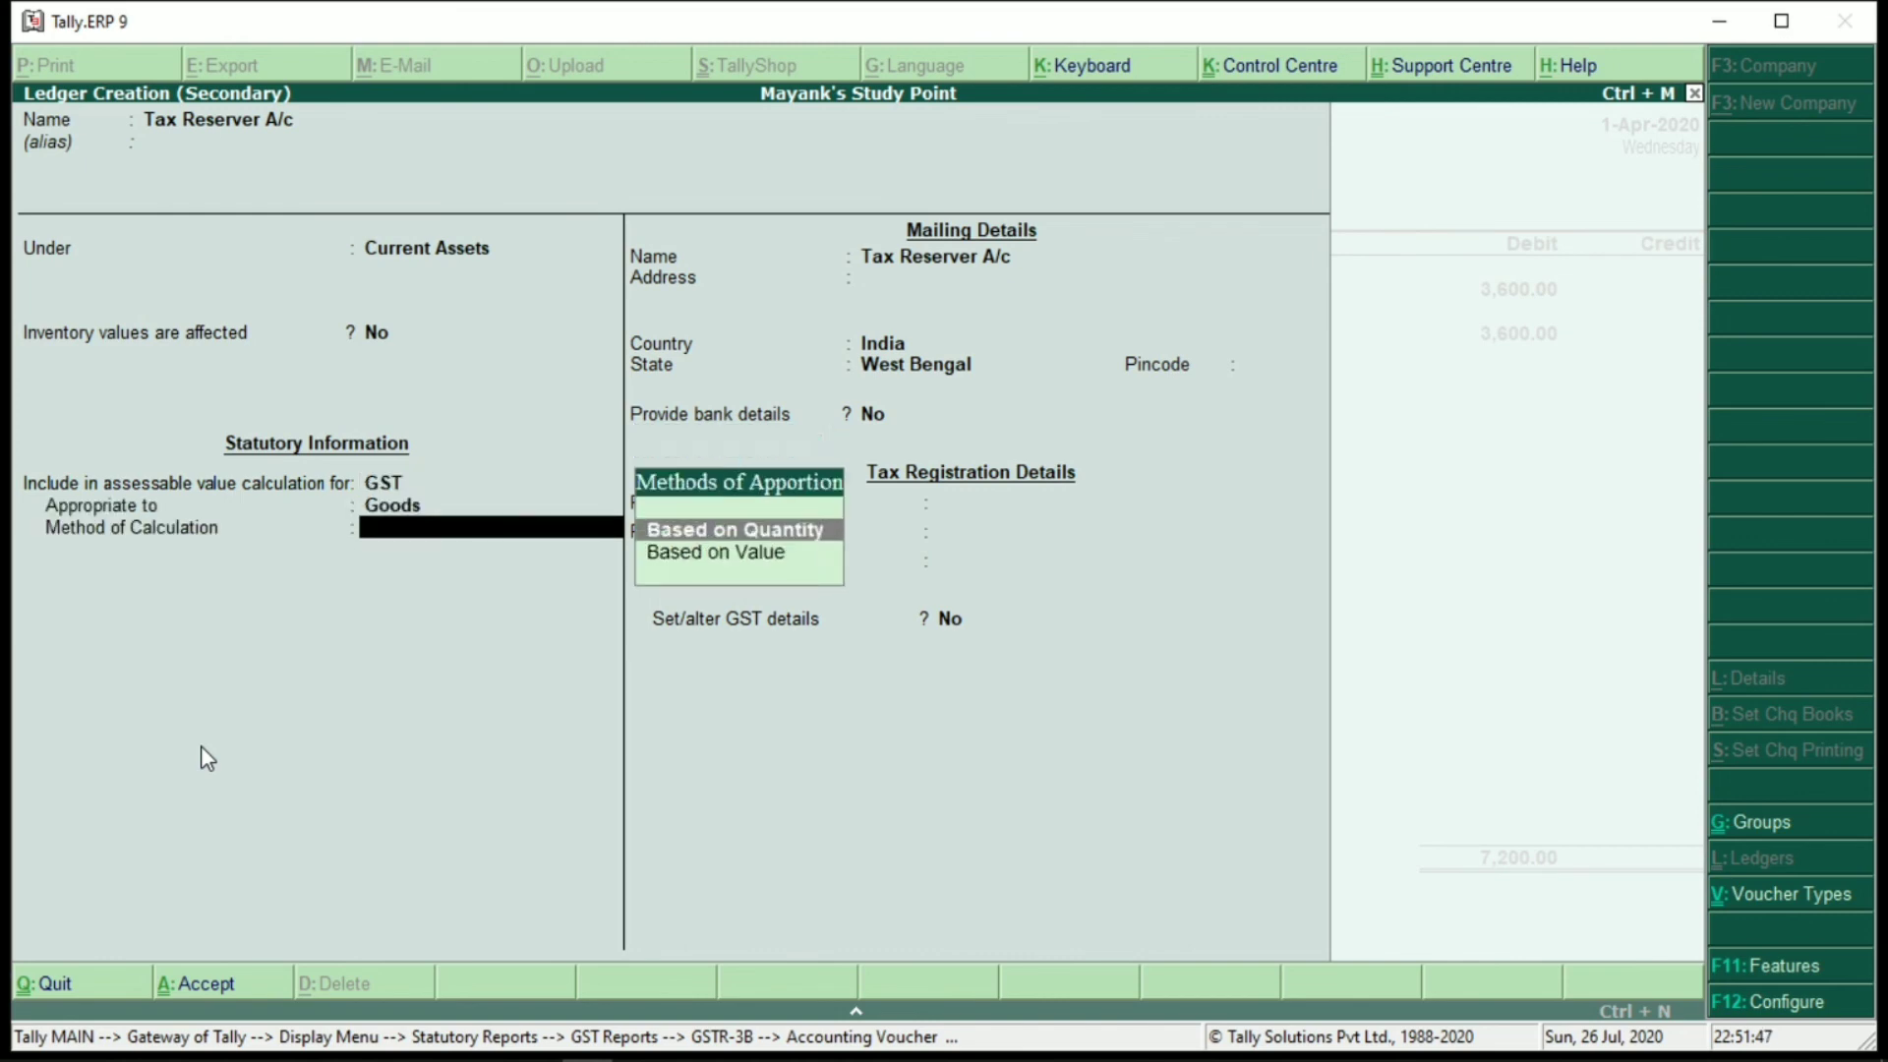
{"action": "key", "text": "ctrl+a"}
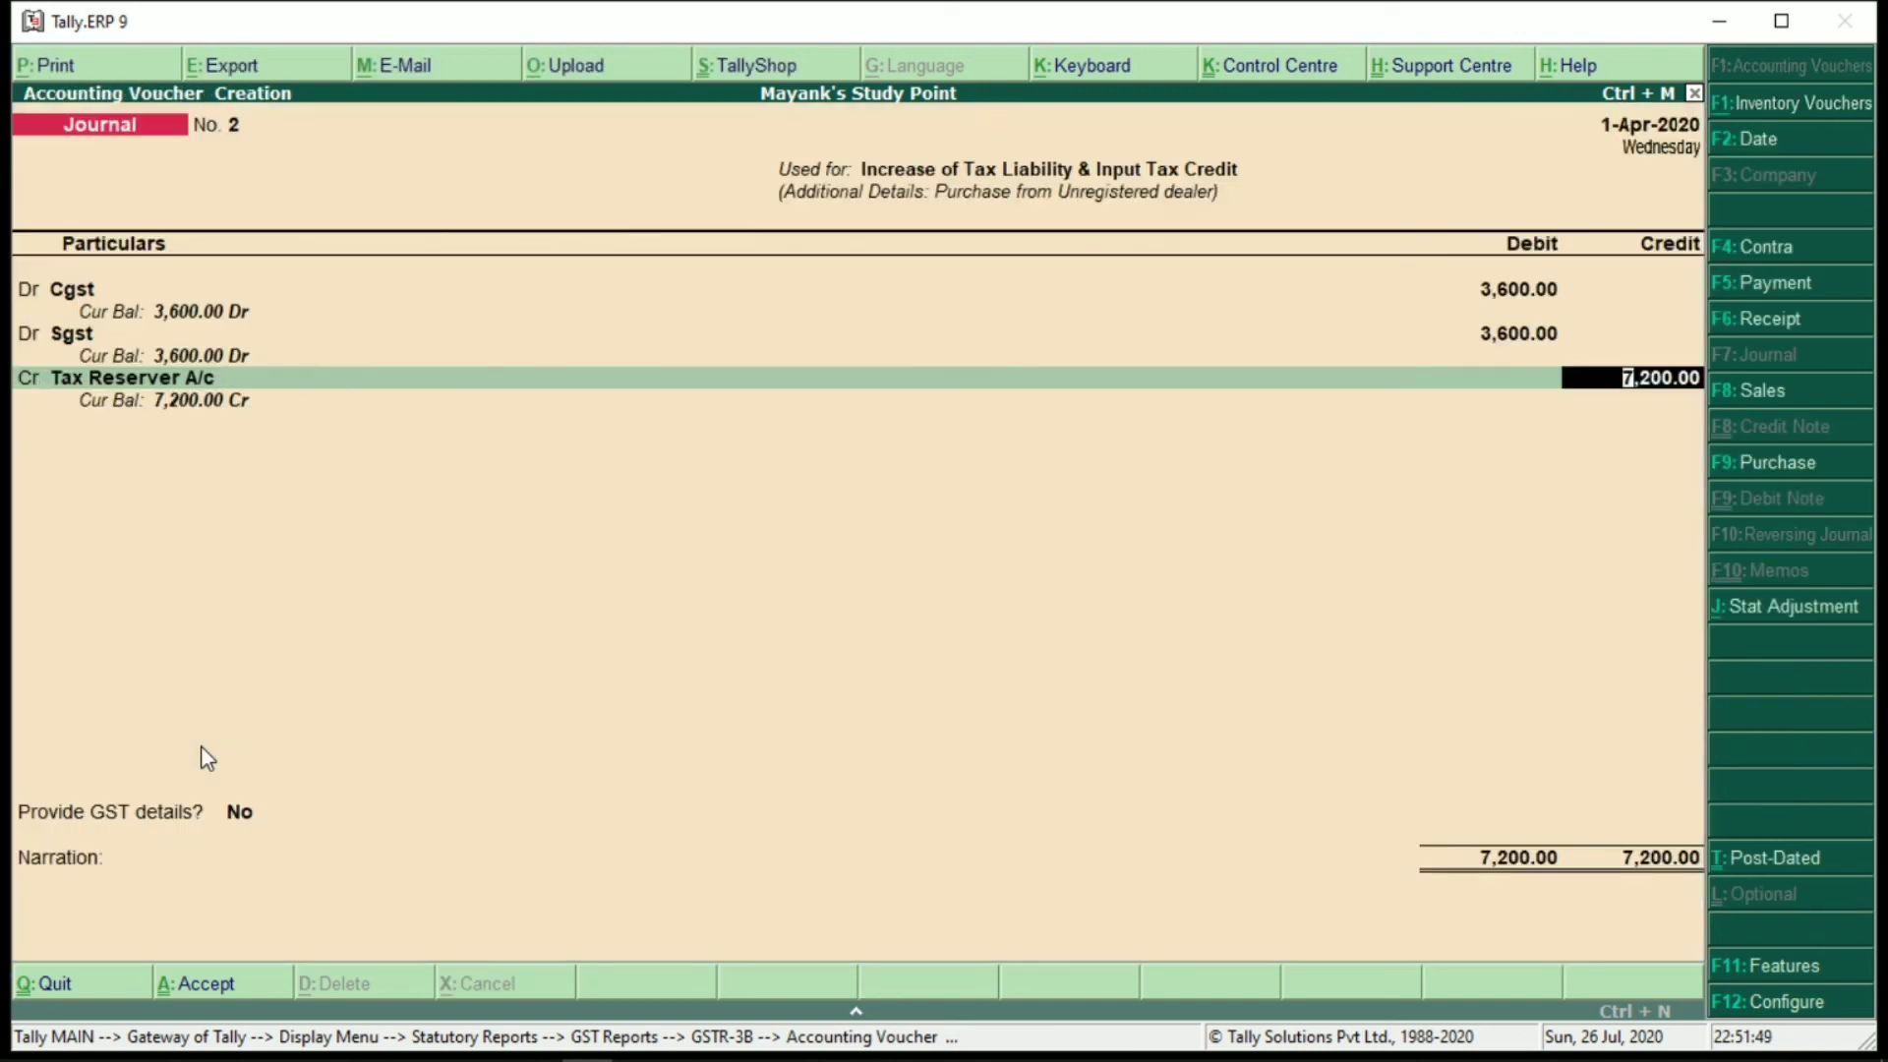